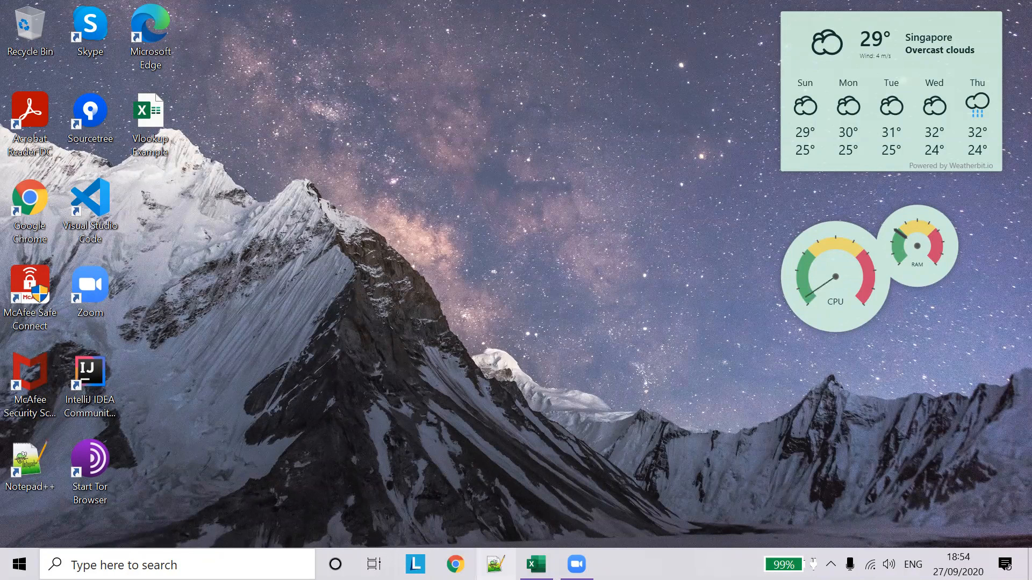
# Switch to the Vlookup Example workbook in Excel and look over the Home Supplies Budget table
pyautogui.click(536, 564)
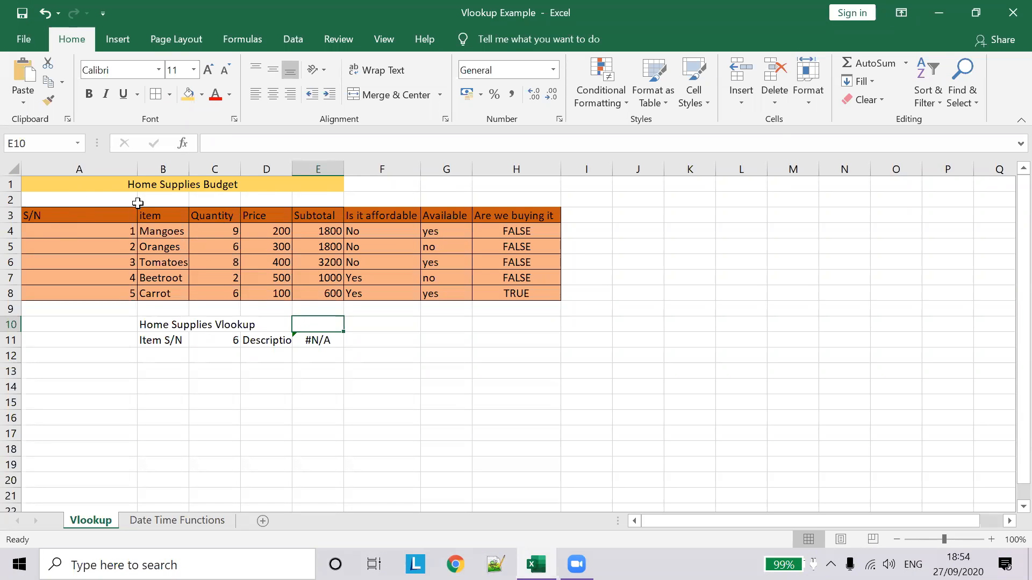
pyautogui.click(152, 230)
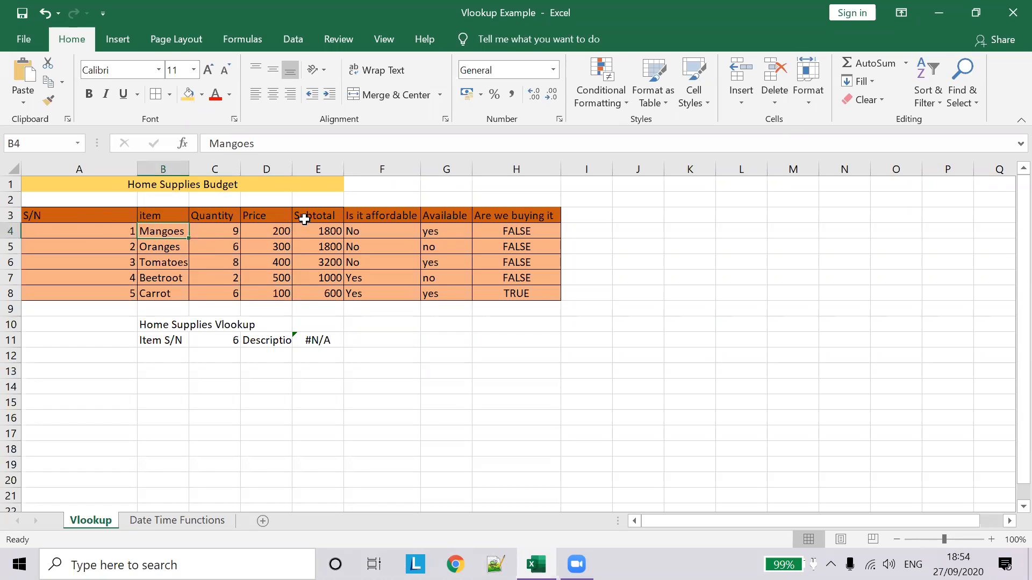
pyautogui.click(281, 243)
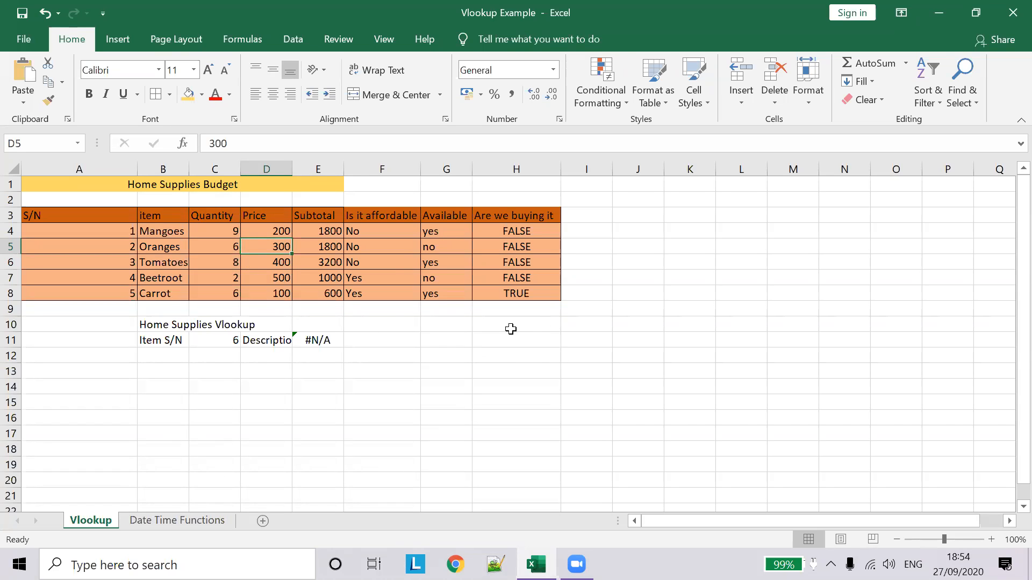
pyautogui.moveTo(111, 227); pyautogui.dragTo(179, 287)
pyautogui.hotkey('ctrl', 'c')
pyautogui.moveTo(527, 329); pyautogui.dragTo(9, 175)
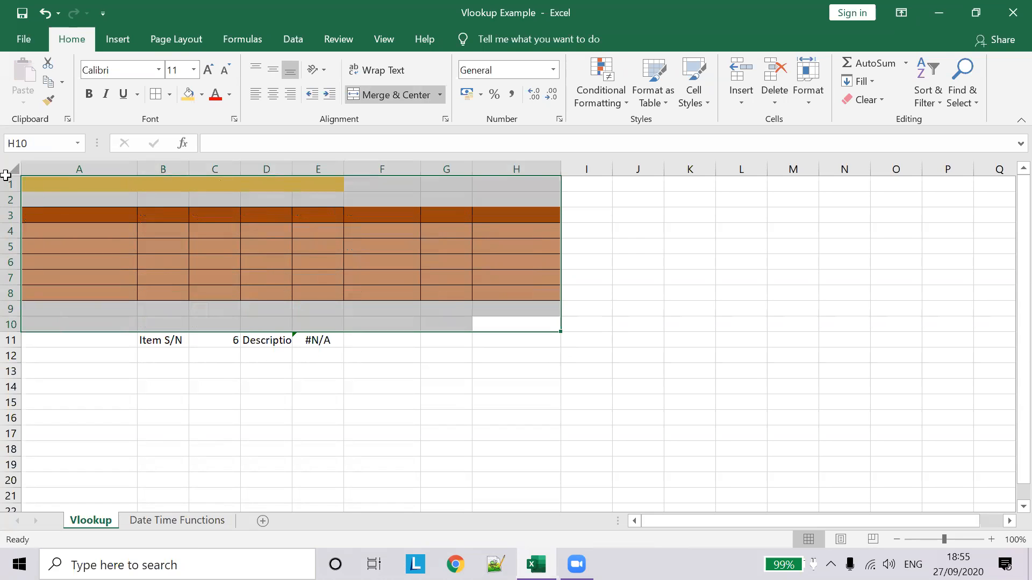
# Create a new blank workbook
pyautogui.click(46, 41)
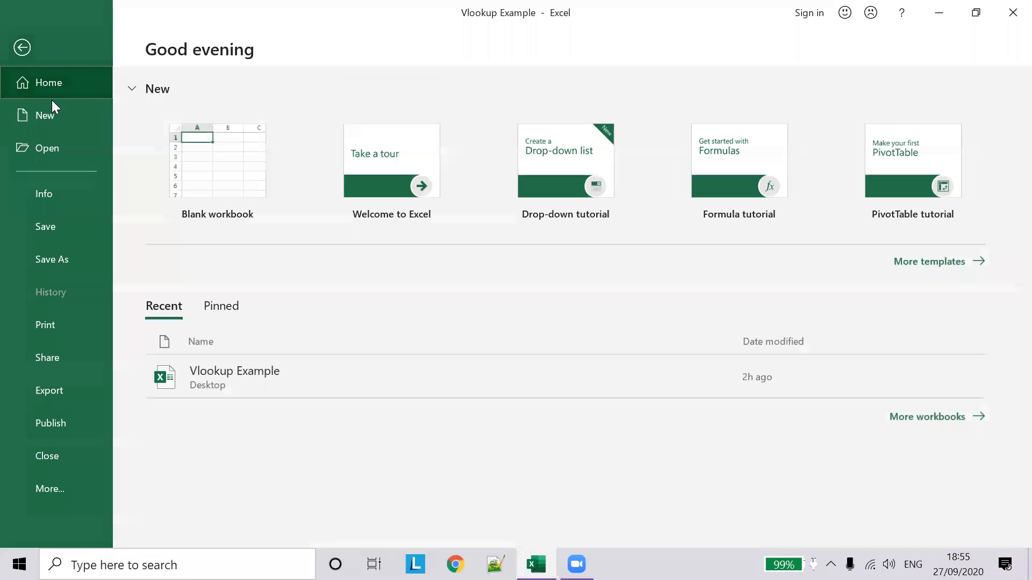
pyautogui.click(194, 148)
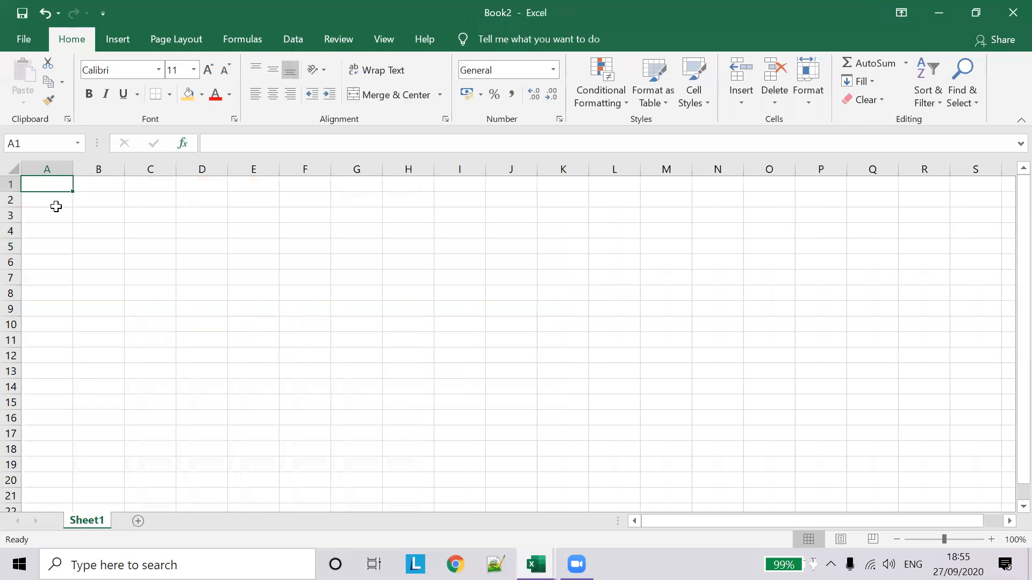
pyautogui.click(47, 220)
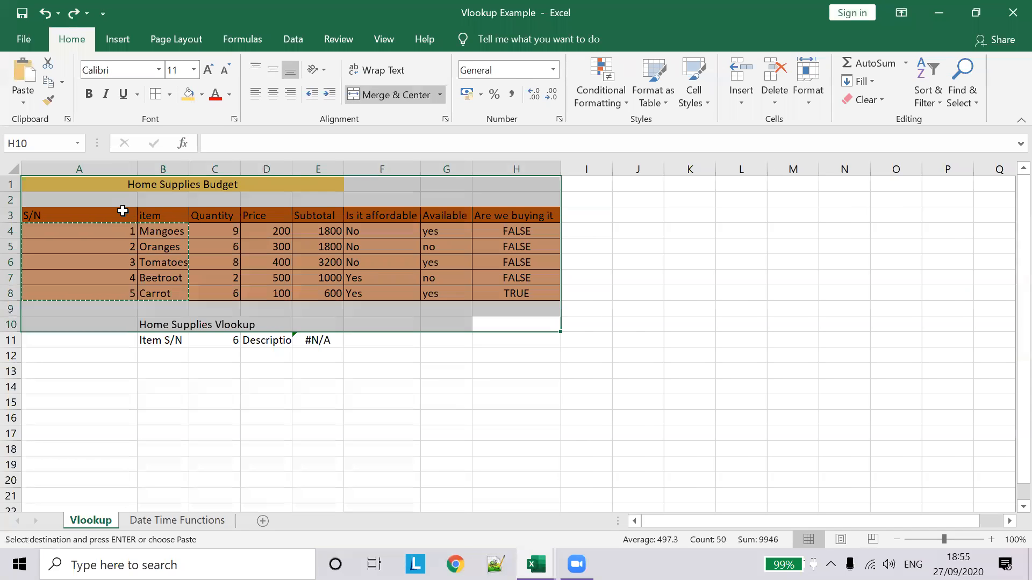
pyautogui.click(296, 184)
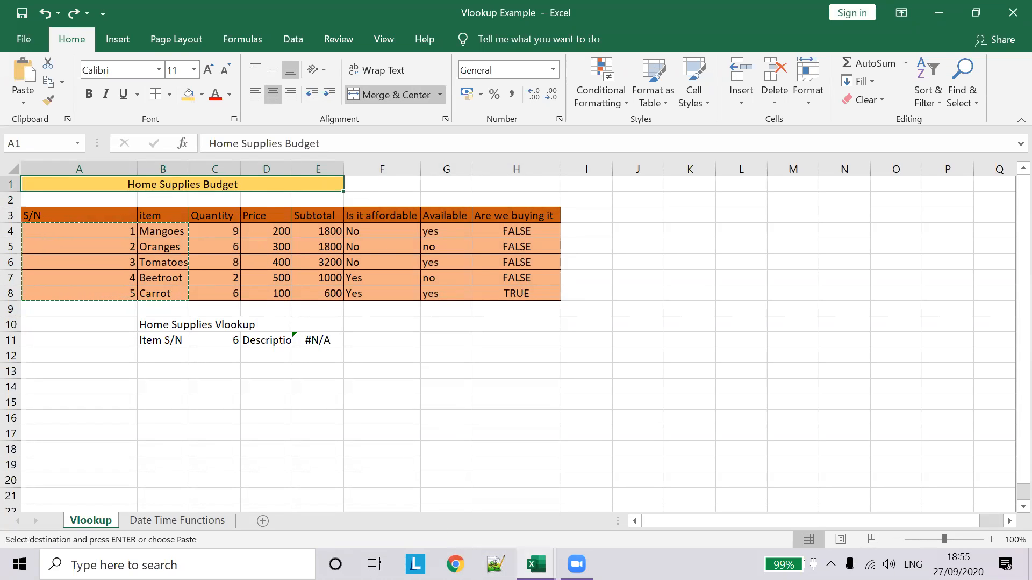
pyautogui.click(576, 565)
pyautogui.click(518, 473)
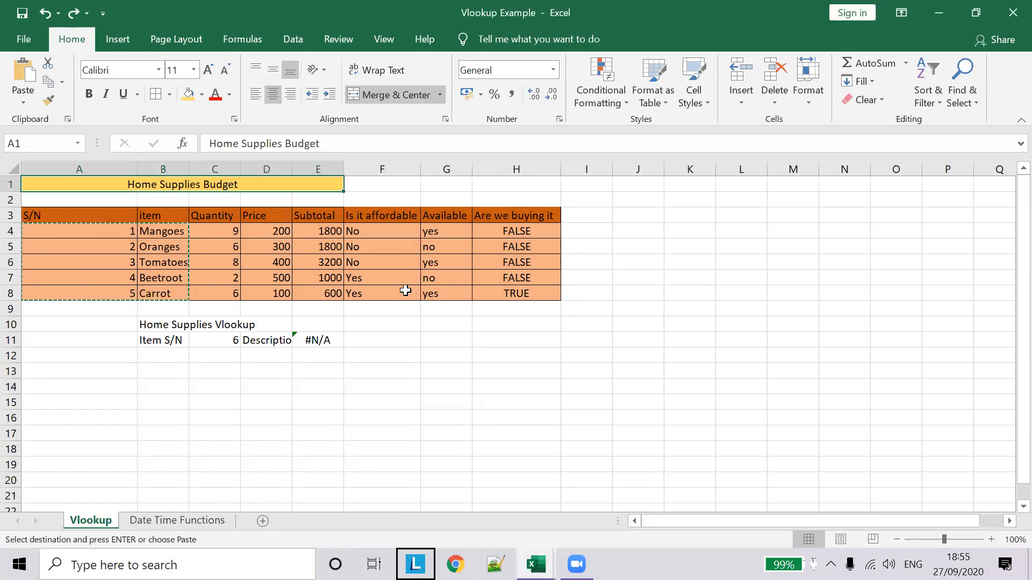
pyautogui.click(537, 564)
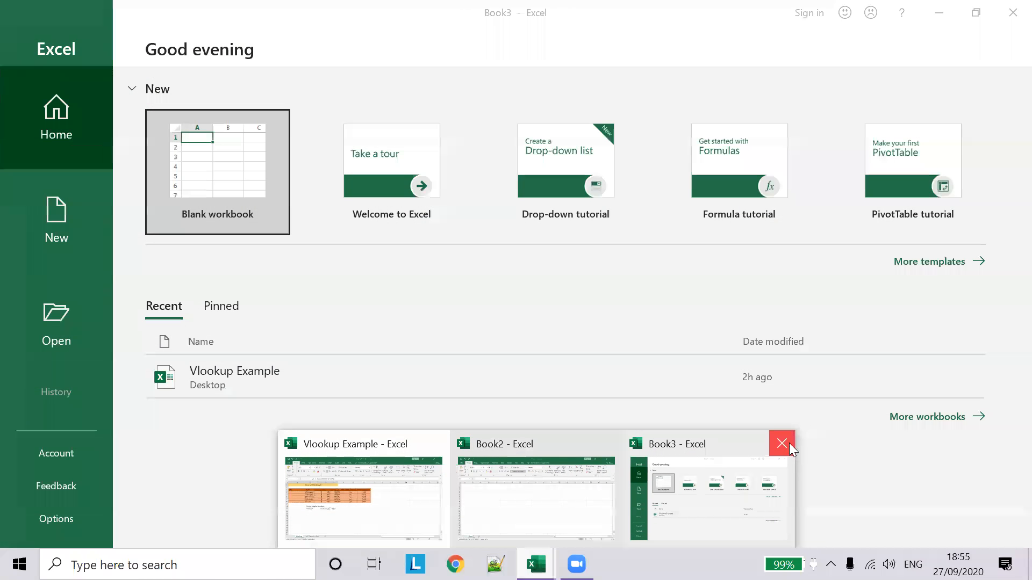
pyautogui.click(788, 444)
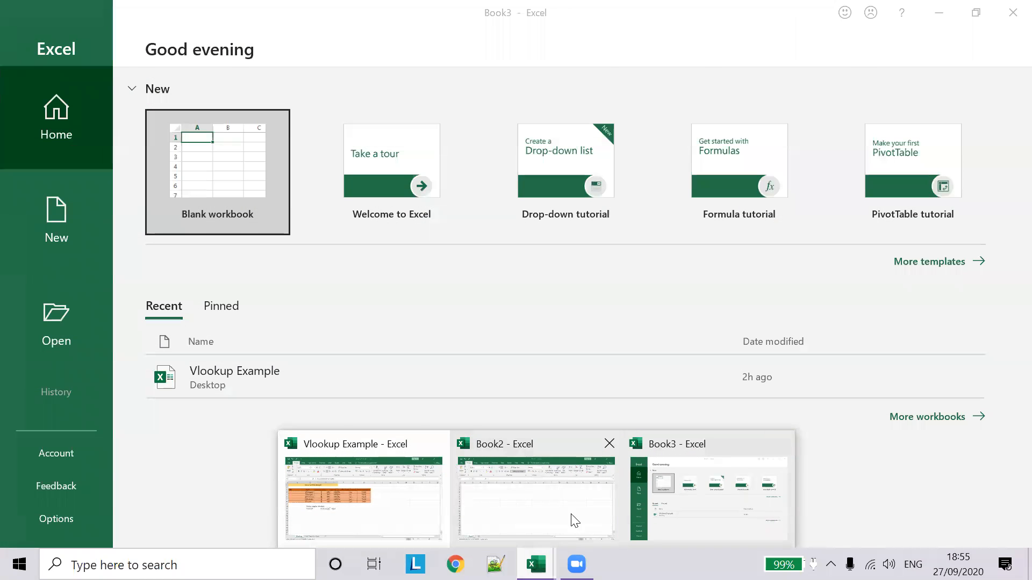
pyautogui.click(620, 467)
# Return to the blank workbook Book2 and enter the title "Home Budget" in cell A1
pyautogui.moveTo(536, 564)
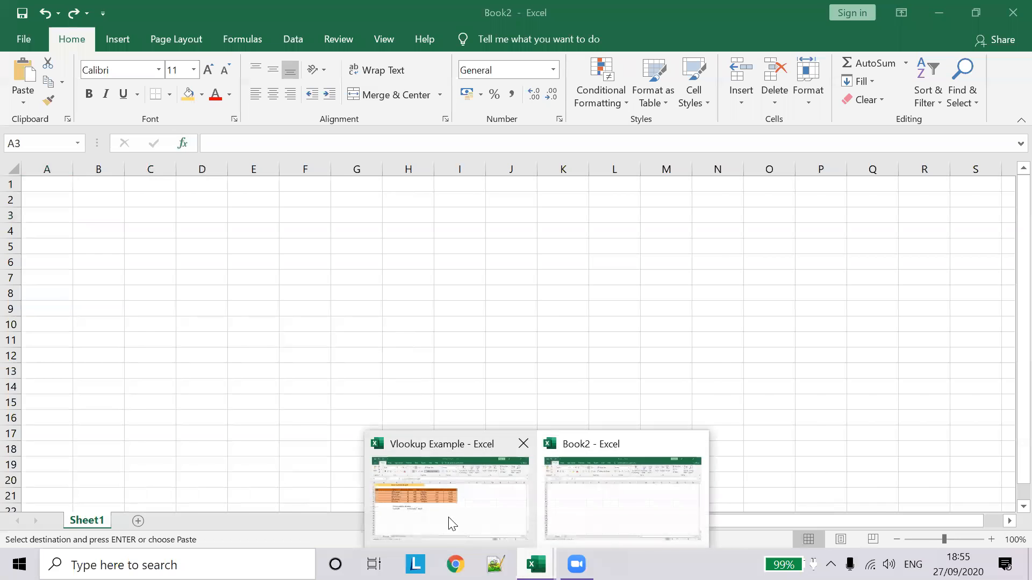
pyautogui.click(449, 522)
pyautogui.click(651, 495)
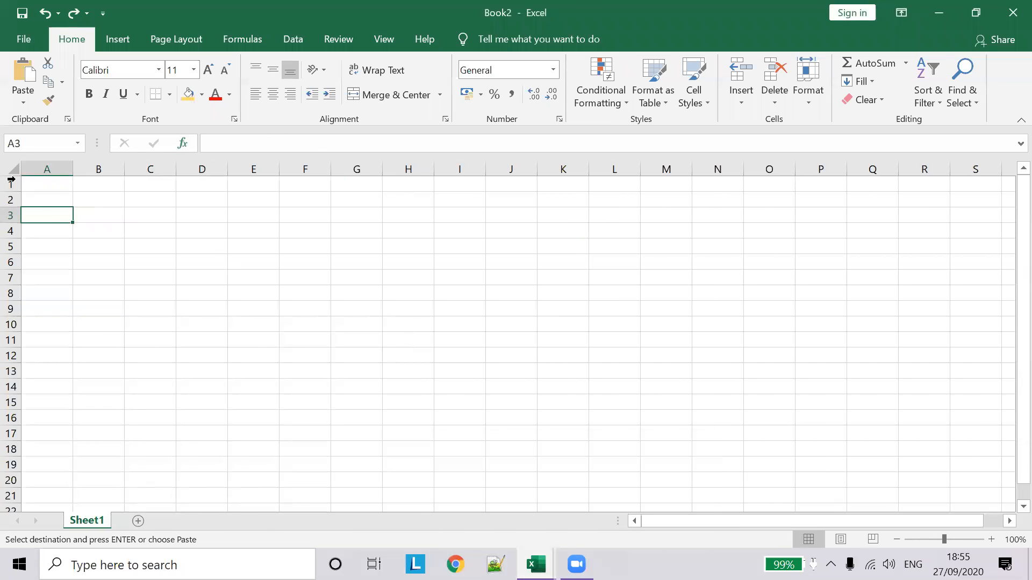
pyautogui.click(75, 182)
pyautogui.click(64, 182)
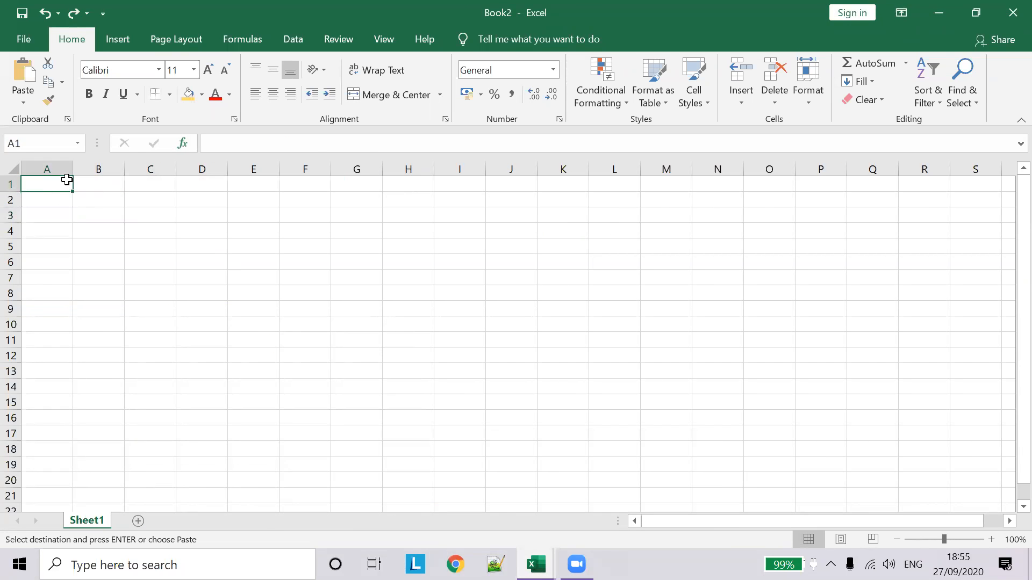
pyautogui.write('Home Budget')
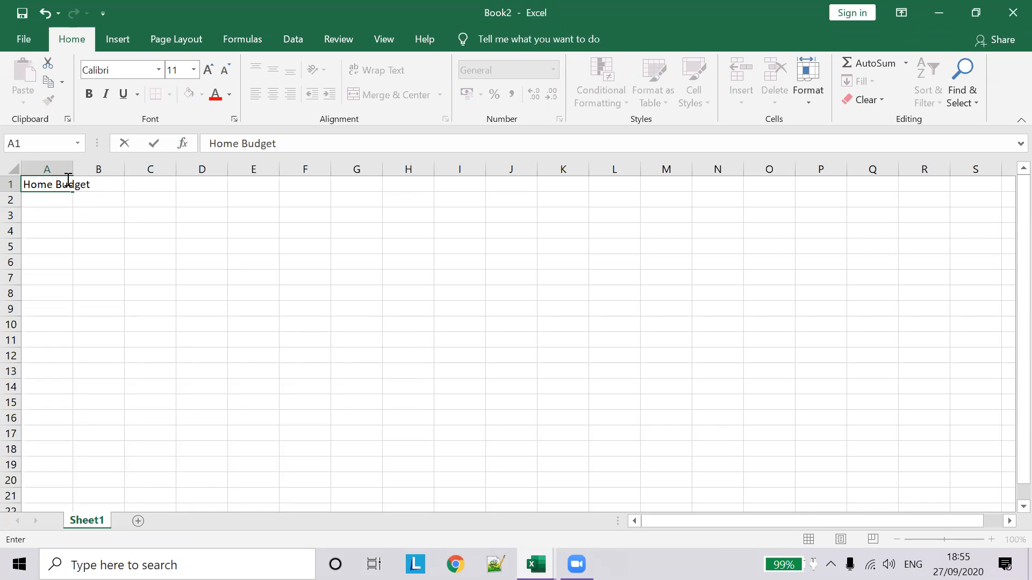
# Enter the column headings "S/N" in A3 and "Item" in B3, following the Vlookup Example table
pyautogui.hotkey('alt', 'Tab')
pyautogui.hotkey('alt', 'Tab')
pyautogui.click(56, 216)
pyautogui.write('S/')
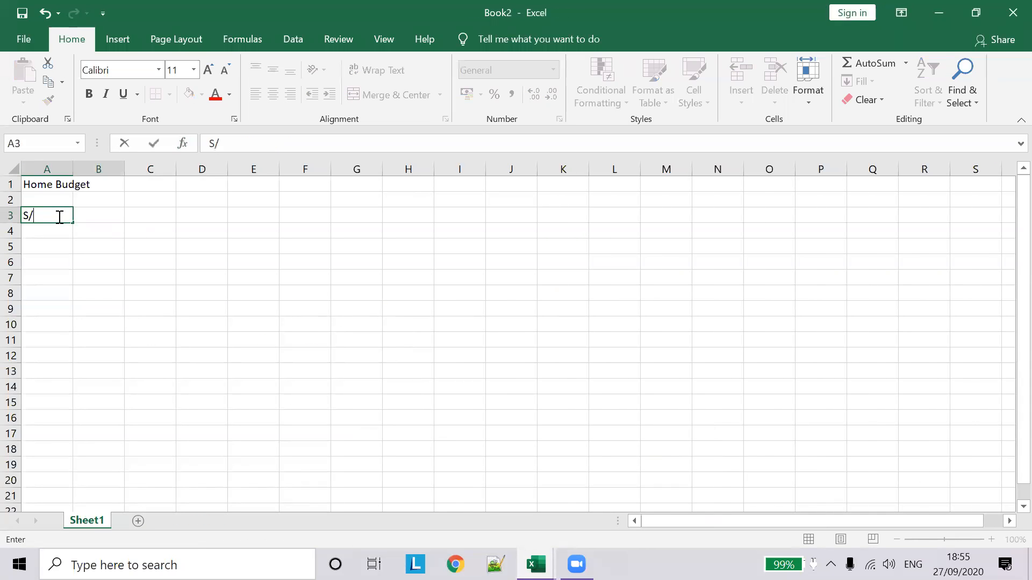
pyautogui.write('N')
pyautogui.press('Tab')
pyautogui.hotkey('alt', 'Tab')
pyautogui.hotkey('alt', 'Tab')
pyautogui.write('Ite')
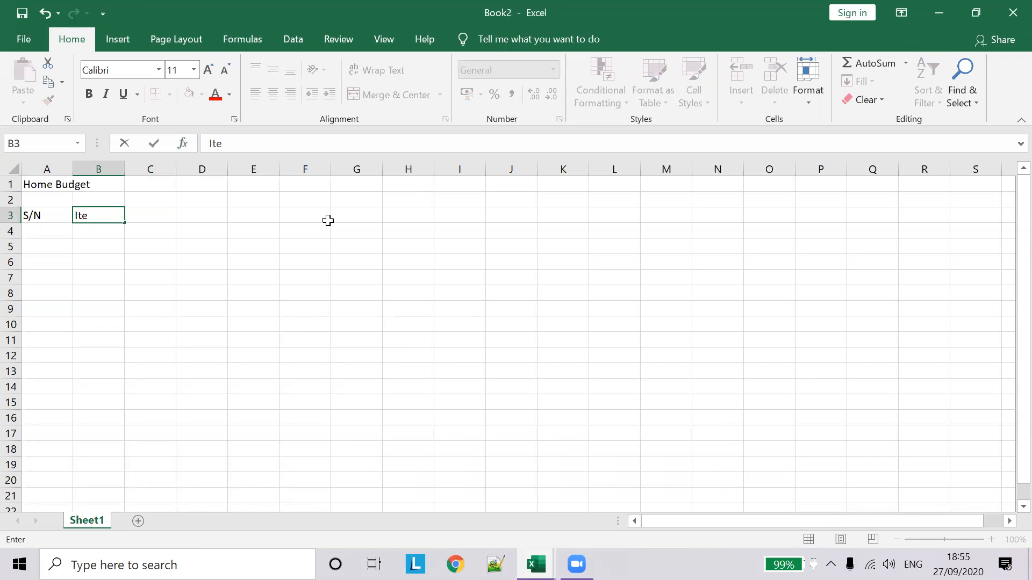
pyautogui.write('m')
pyautogui.press('Tab')
# Add the headings "quantity", "price" and "Subtotal" in cells C3 to E3
pyautogui.write('quan')
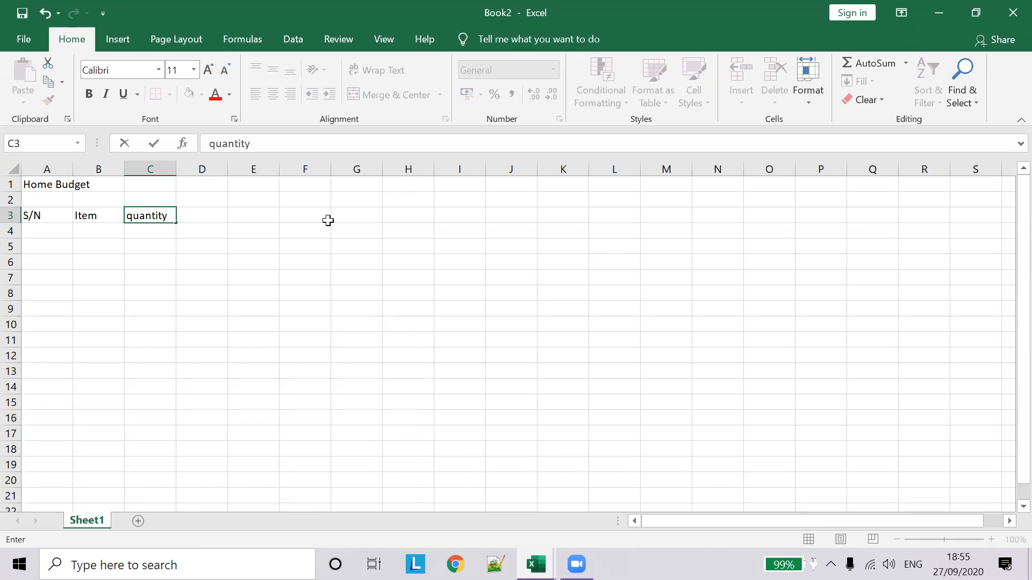
pyautogui.press('Tab')
pyautogui.write('price')
pyautogui.press('Tab')
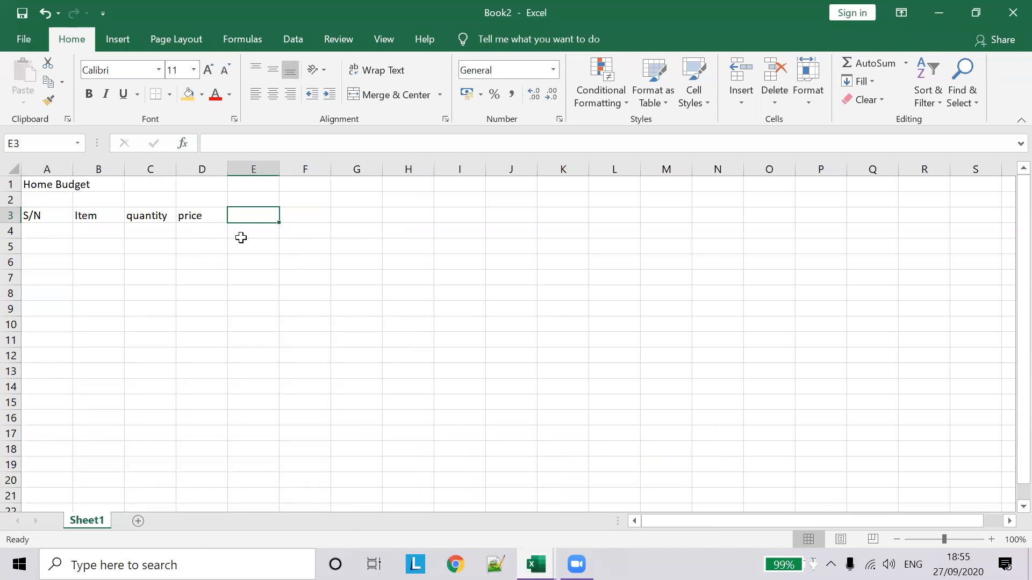
pyautogui.write('Subtotal')
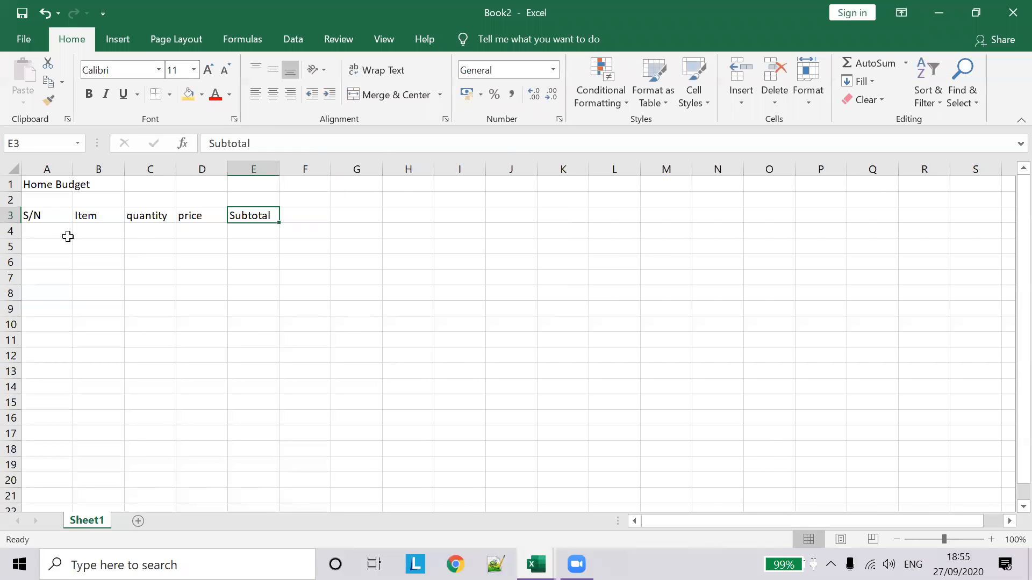
# Number the rows 1 to 5 in the S/N column, cells A4 to A8
pyautogui.click(60, 230)
pyautogui.write('1')
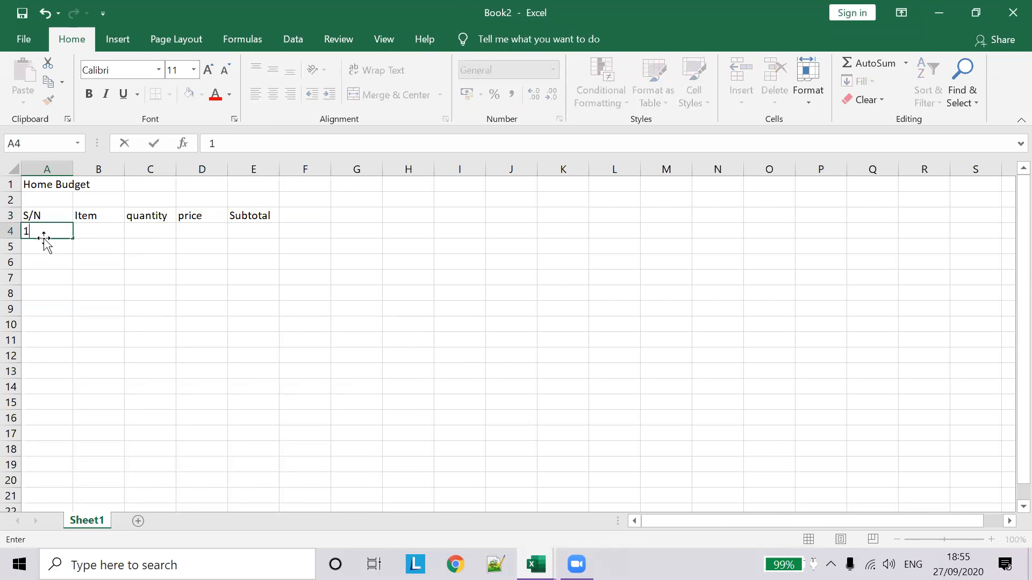
pyautogui.press('Return')
pyautogui.write('2')
pyautogui.press('Return')
pyautogui.write('3')
pyautogui.press('Return')
pyautogui.write('45')
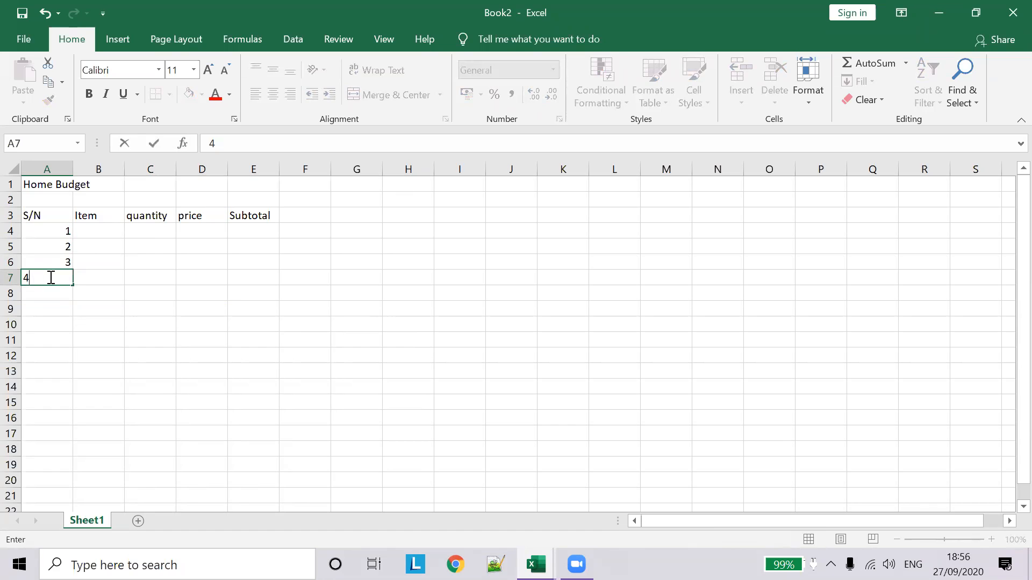
pyautogui.press('Return')
pyautogui.write('5')
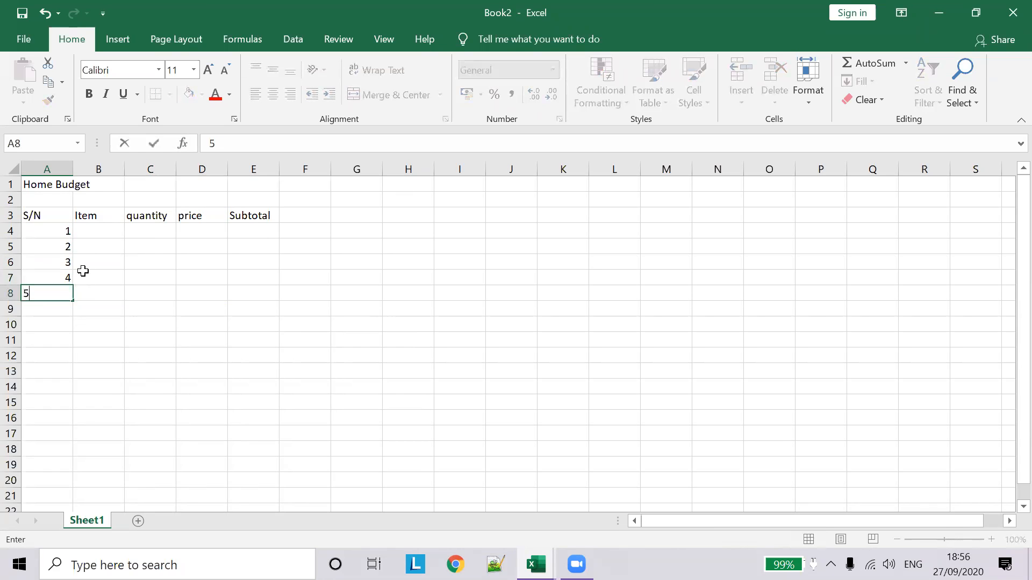
# Enter "Mangoes" as the first item in cell B4, correcting its spelling
pyautogui.click(102, 228)
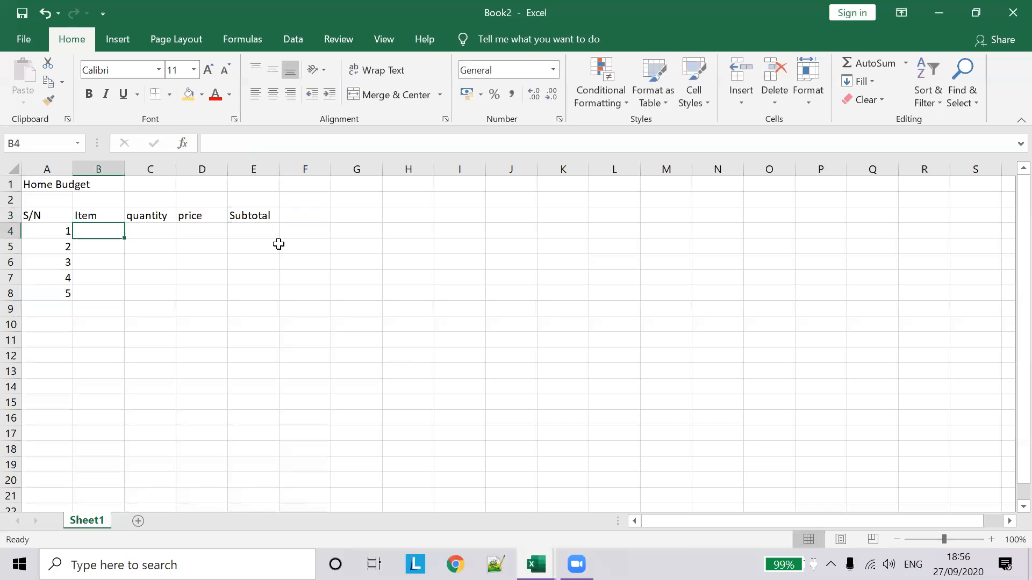
pyautogui.write('Manogoes')
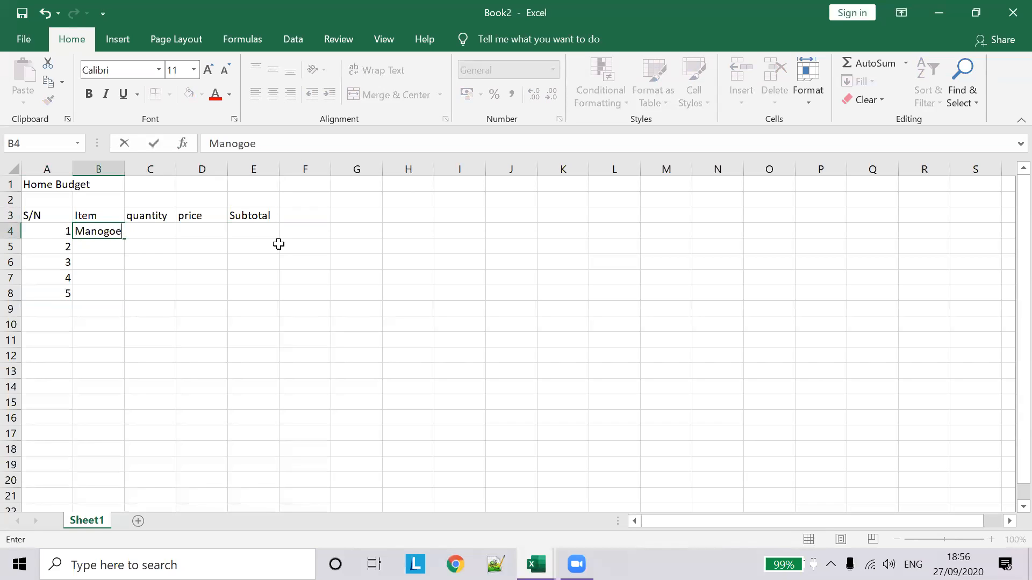
pyautogui.press('Tab')
pyautogui.click(99, 245)
pyautogui.click(106, 231)
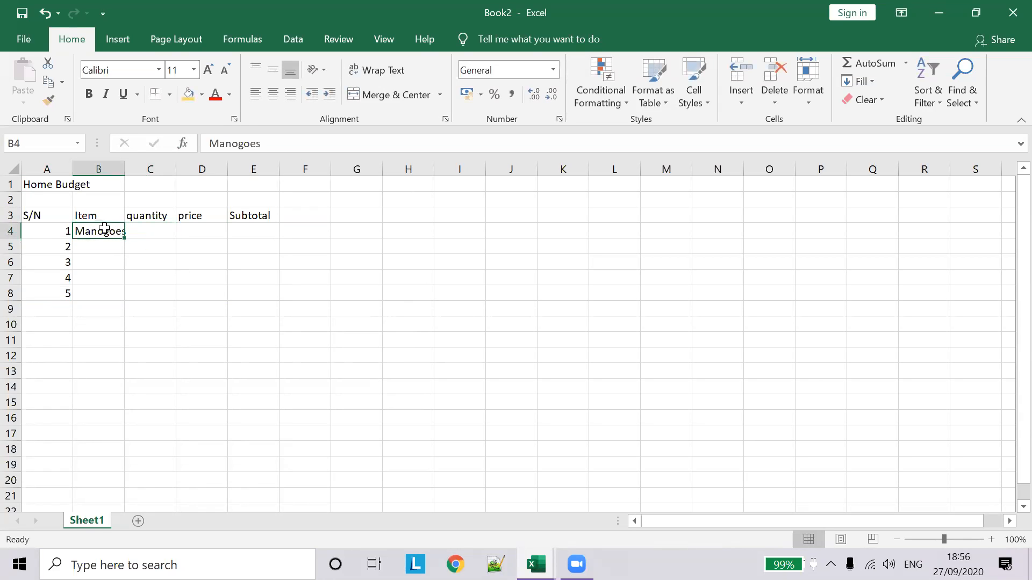
pyautogui.click(237, 144)
pyautogui.press('BackSpace')
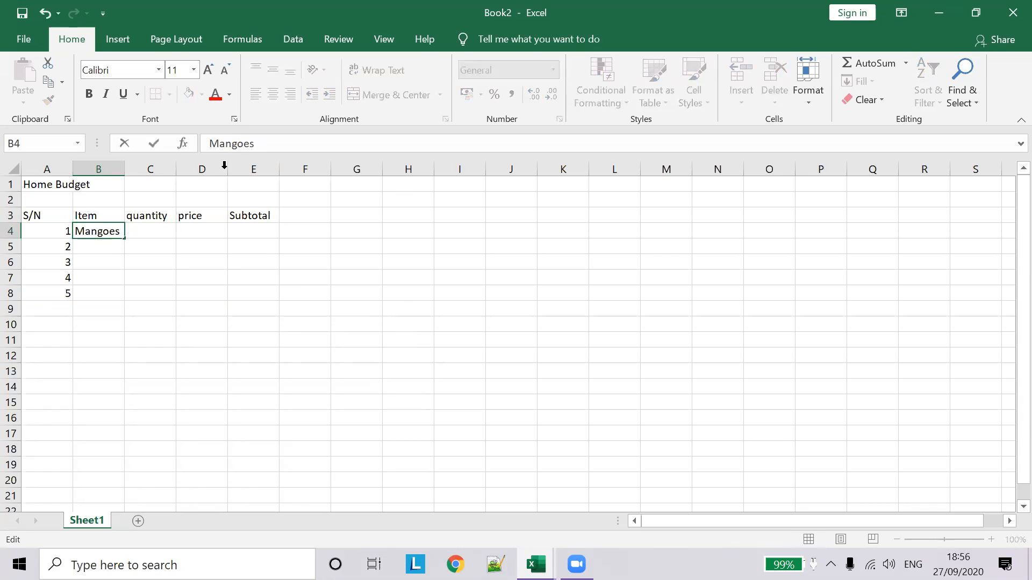
# Fill the item cells B5 to B7 with "oranges", "Tomatoes" and "Beetroot"
pyautogui.click(108, 249)
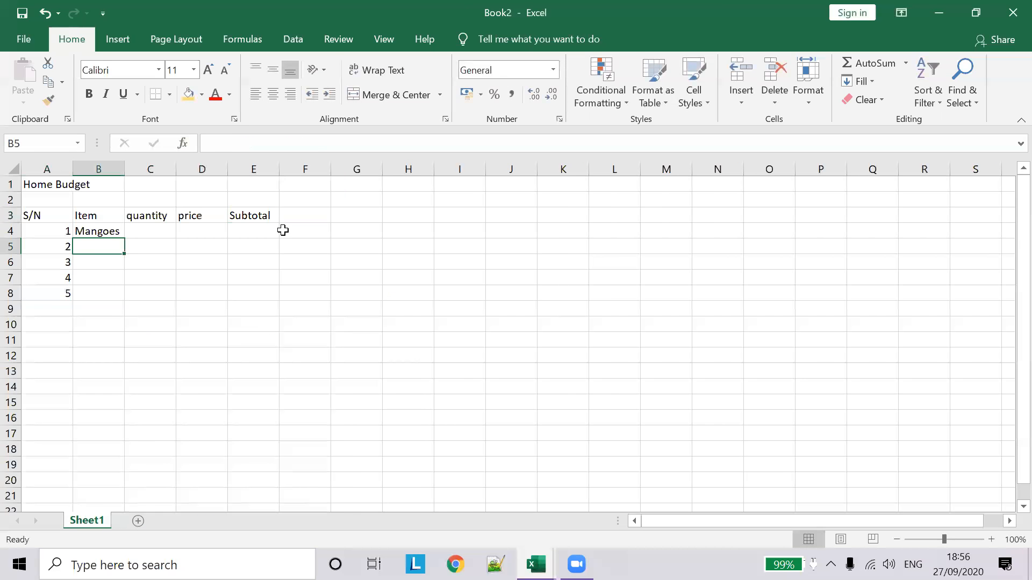
pyautogui.write('orange')
pyautogui.press('Return')
pyautogui.write('Tomatoes')
pyautogui.press('Return')
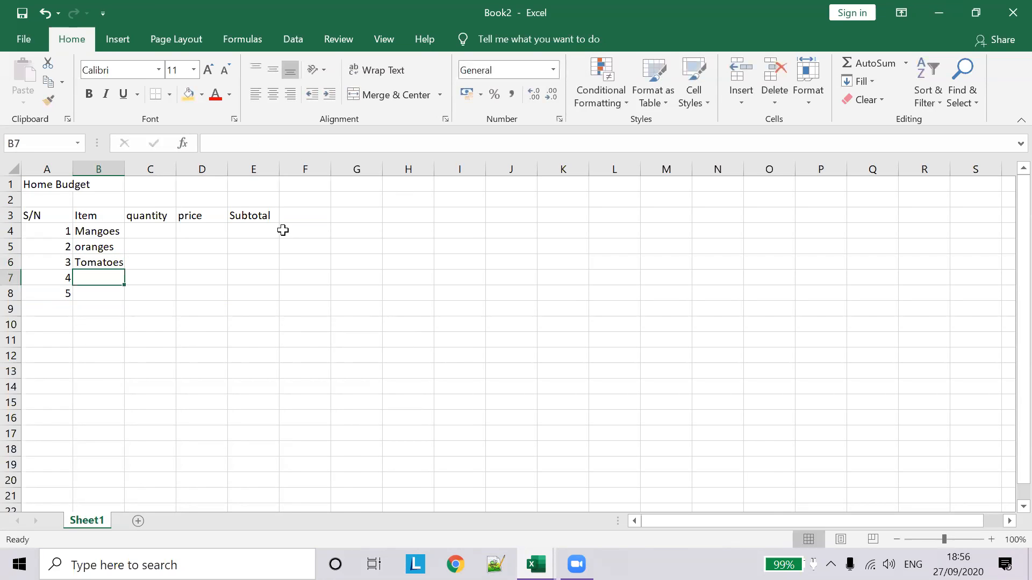
pyautogui.hotkey('alt', 'Tab')
pyautogui.hotkey('alt', 'Tab')
pyautogui.write('Bee')
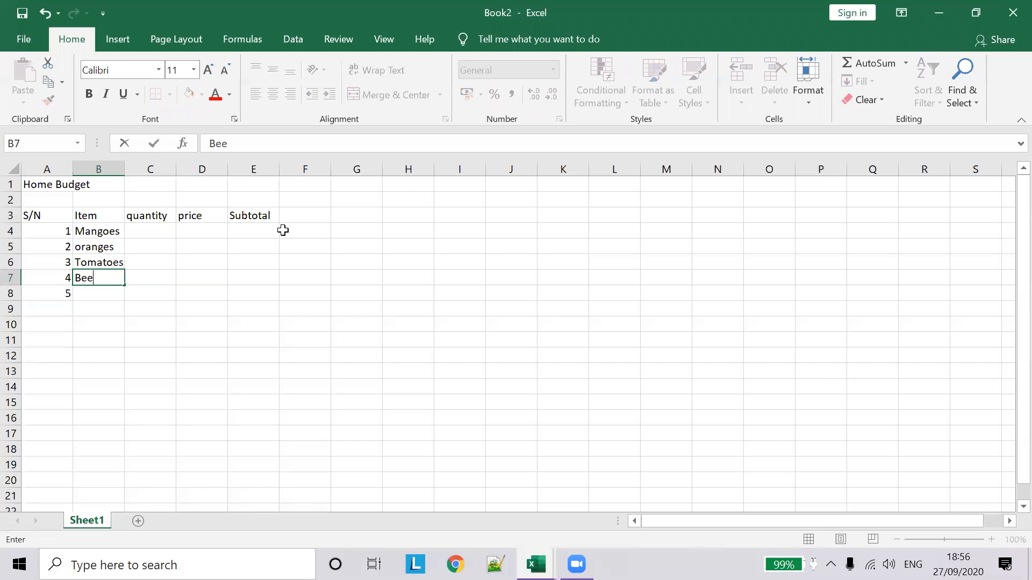
pyautogui.press('Return')
# Enter "Carrot" as the fifth item in cell B8
pyautogui.press('Right')
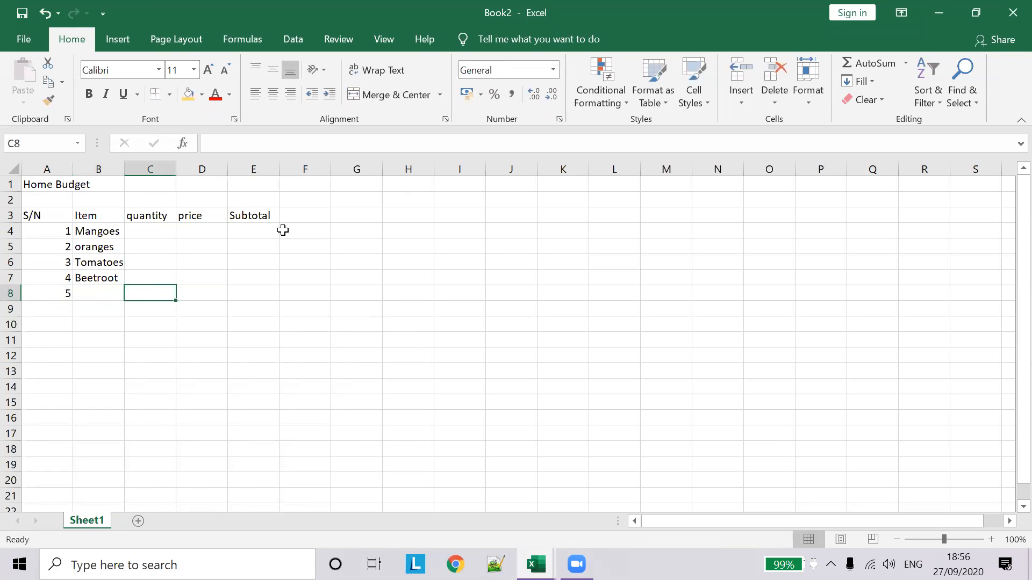
pyautogui.press('Left')
pyautogui.press('Left')
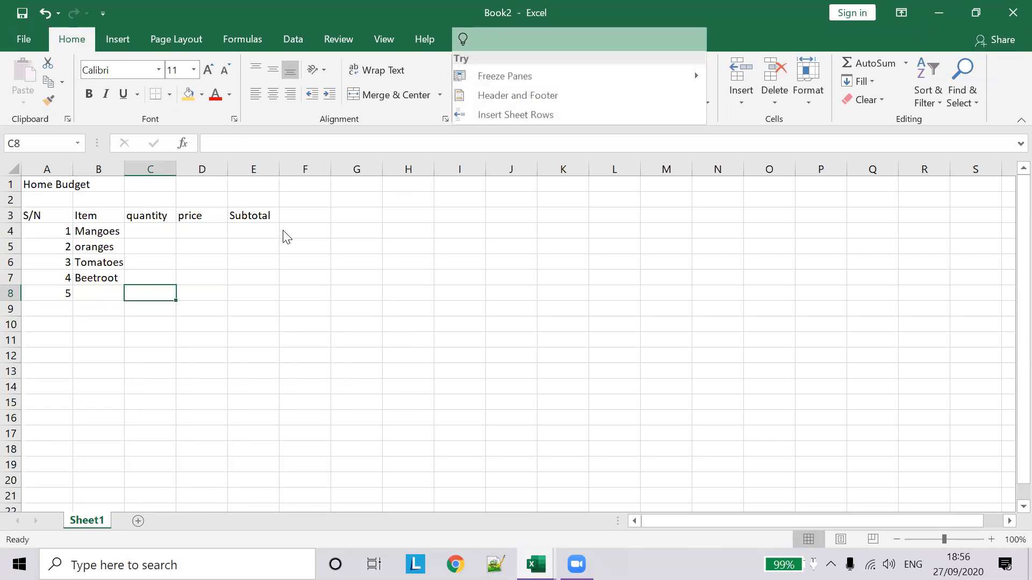
pyautogui.click(98, 294)
pyautogui.click(99, 295)
pyautogui.hotkey('alt', 'Tab')
pyautogui.hotkey('alt', 'Tab')
pyautogui.write('Carropt')
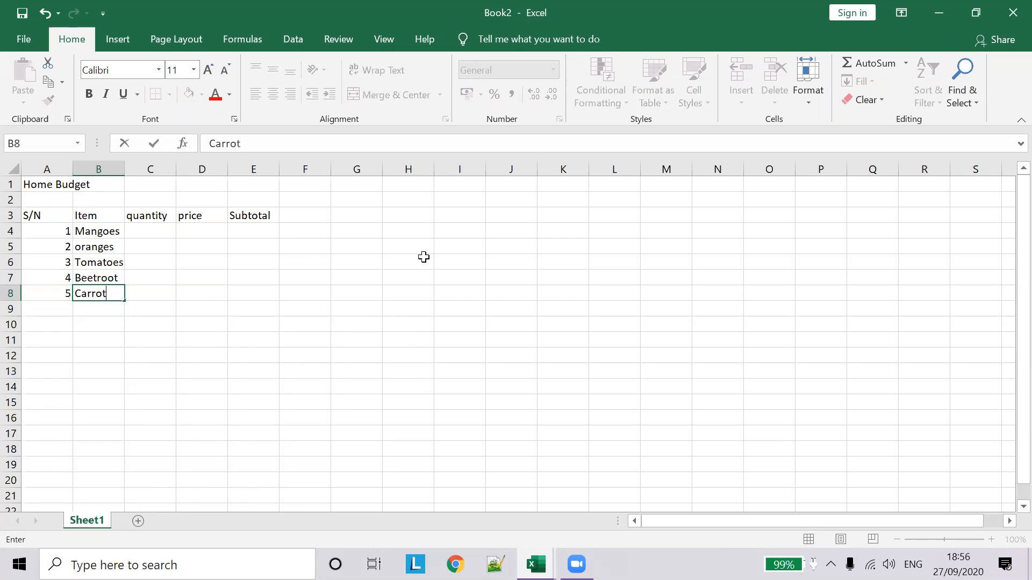
# Fill the quantity cells C4 to C8 with 2, 4, 5, 6 and 1
pyautogui.click(154, 230)
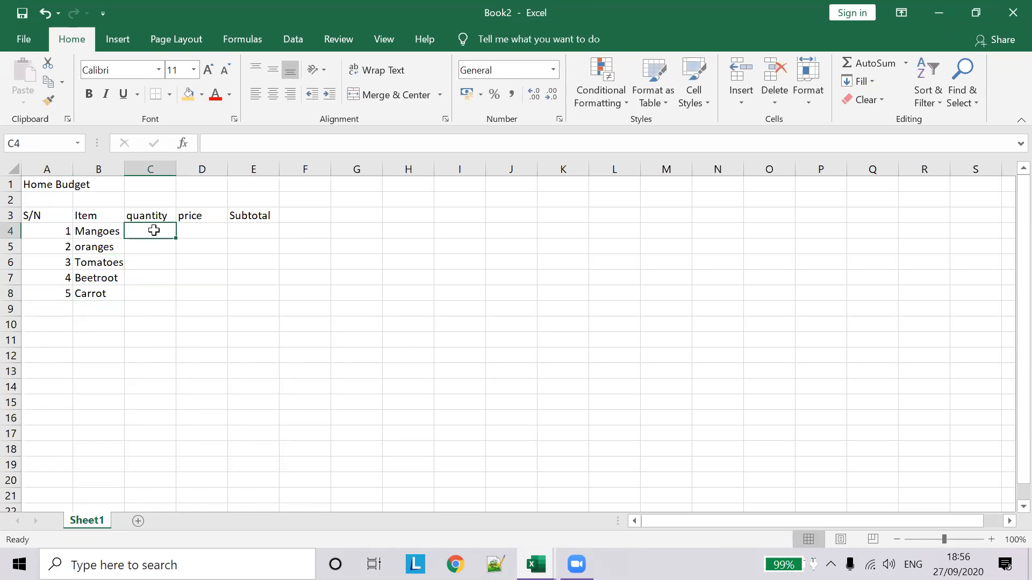
pyautogui.write('2')
pyautogui.press('Return')
pyautogui.write('4')
pyautogui.press('Return')
pyautogui.write('5')
pyautogui.press('Return')
pyautogui.write('6')
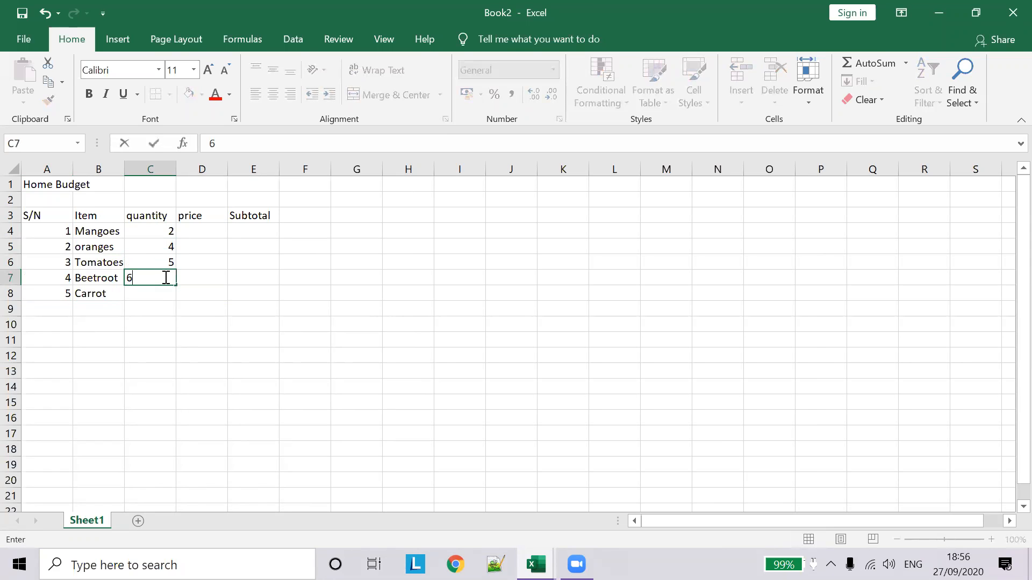
pyautogui.click(163, 297)
pyautogui.write('1')
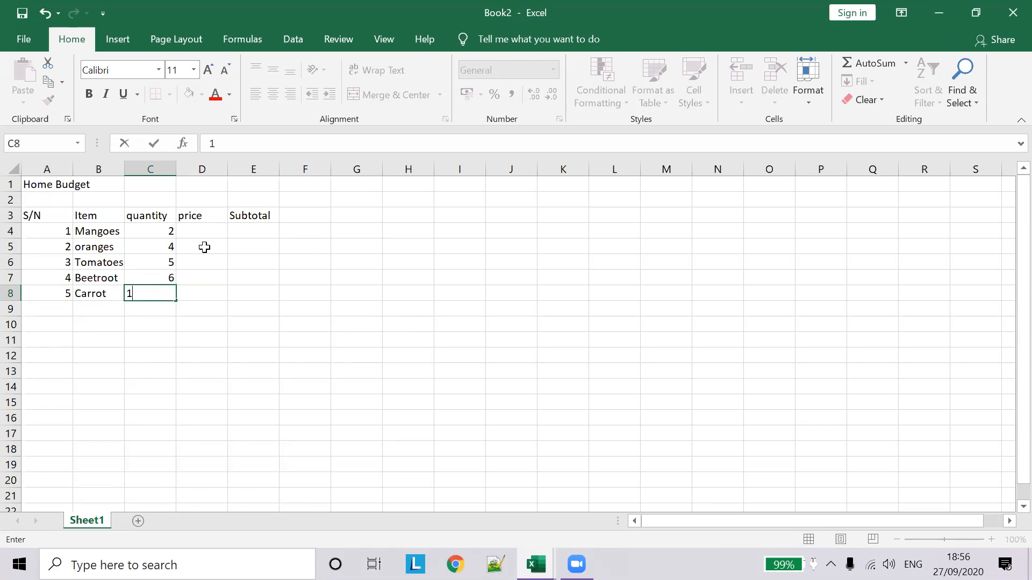
# Fill the price cells D4 to D8 with 300, 200, 50, 70 and 250
pyautogui.click(214, 231)
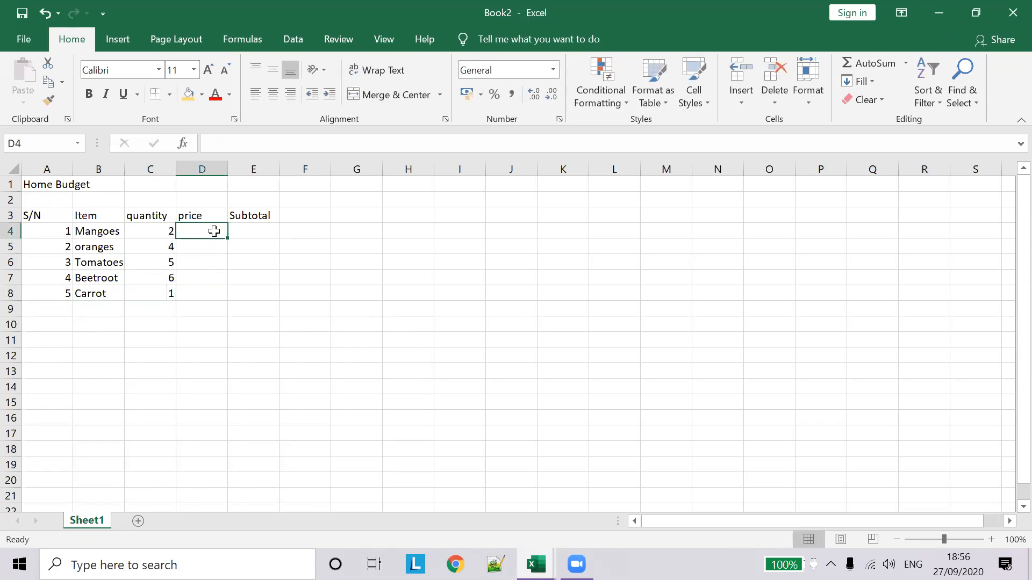
pyautogui.write('300')
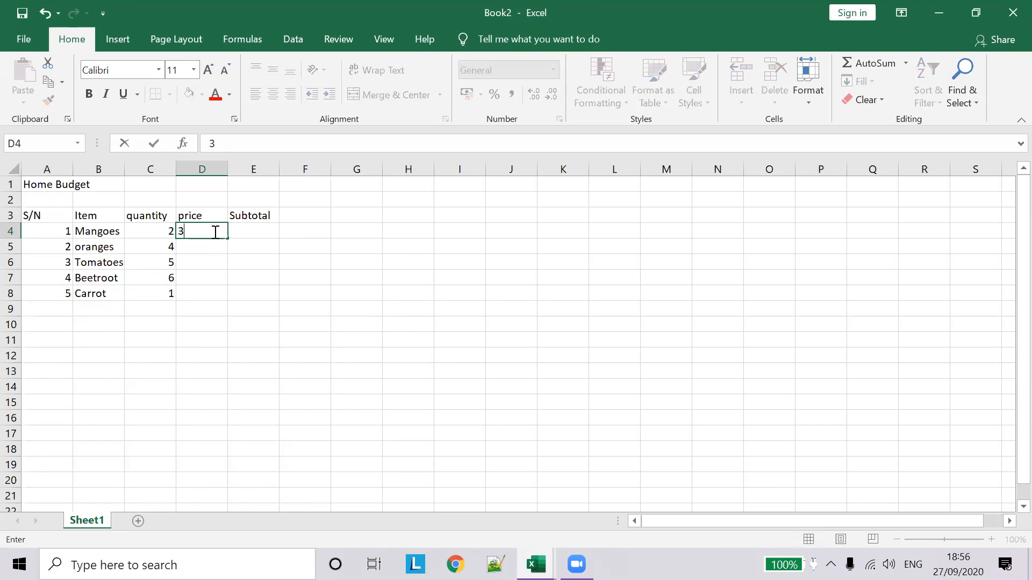
pyautogui.click(198, 249)
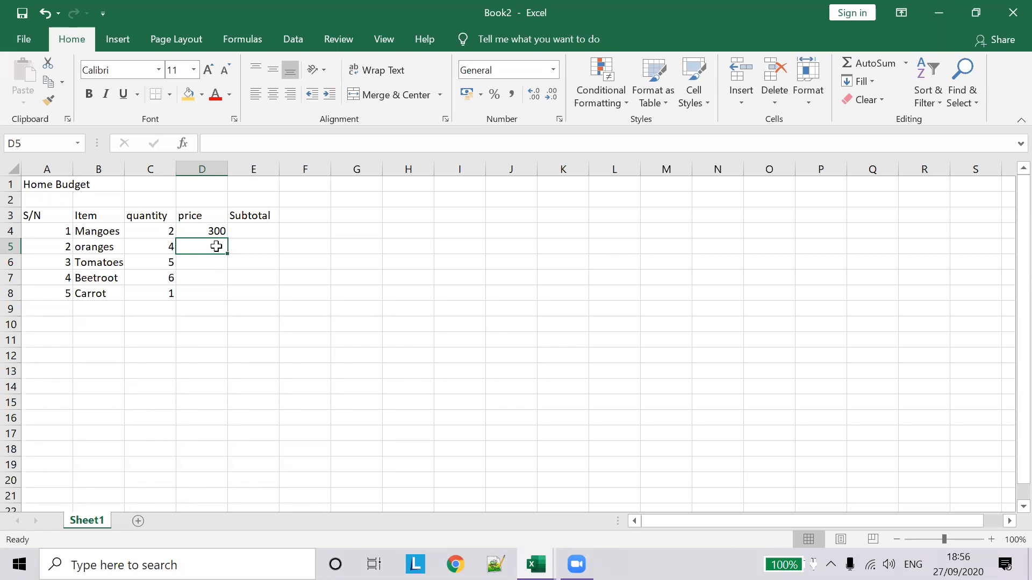
pyautogui.write('200')
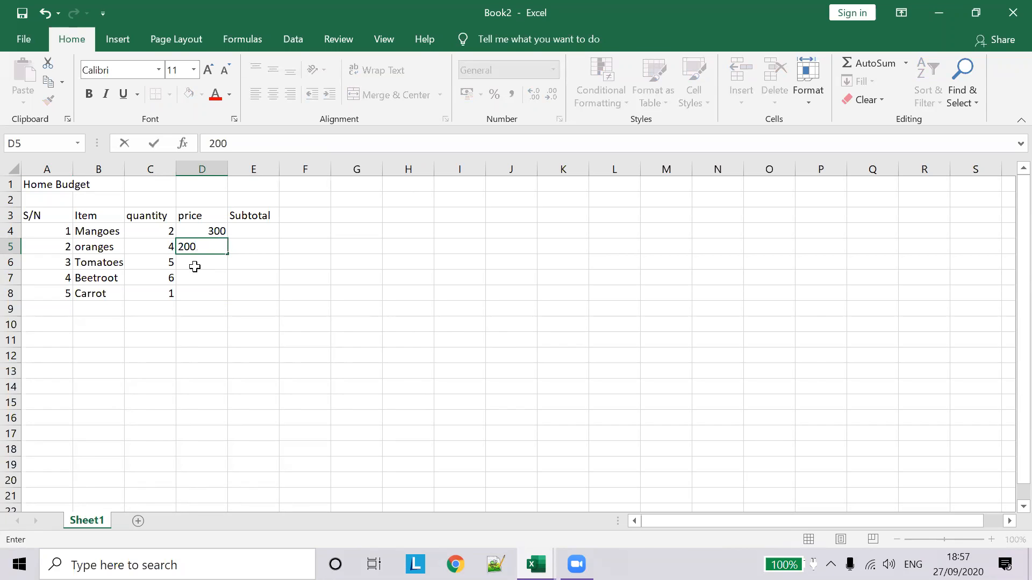
pyautogui.click(195, 267)
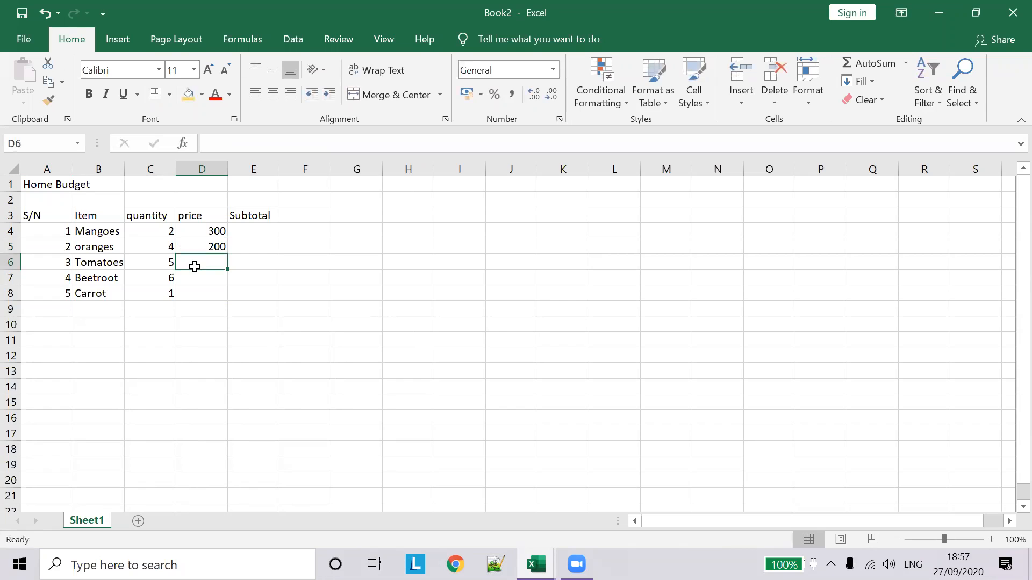
pyautogui.write('50')
pyautogui.click(192, 276)
pyautogui.write('70')
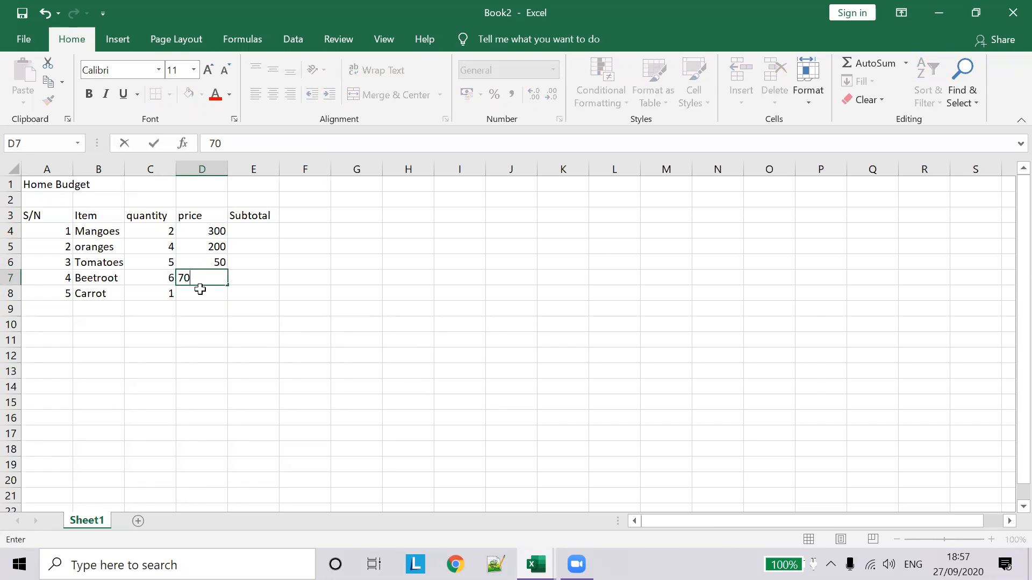
pyautogui.click(200, 290)
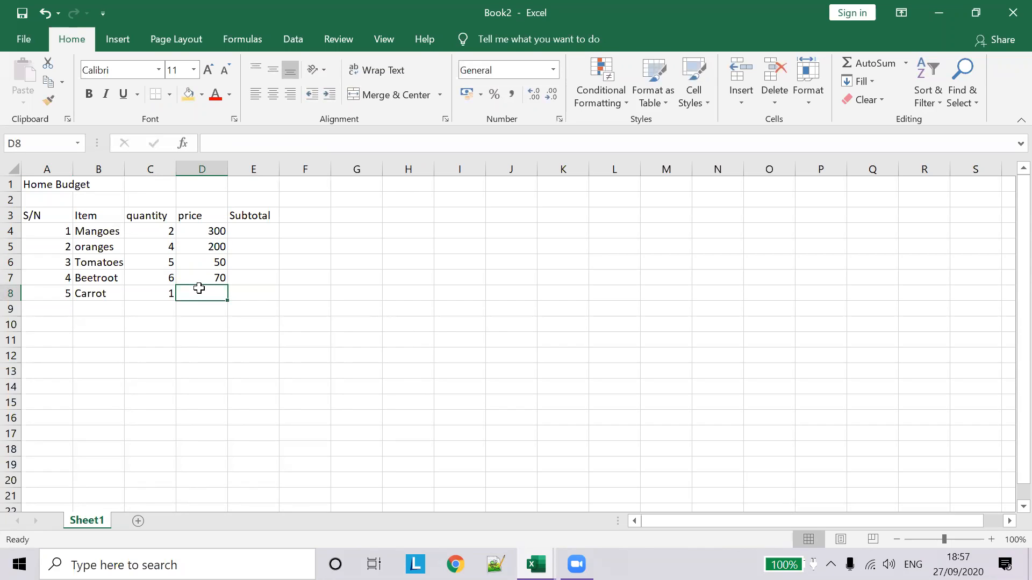
pyautogui.write('250')
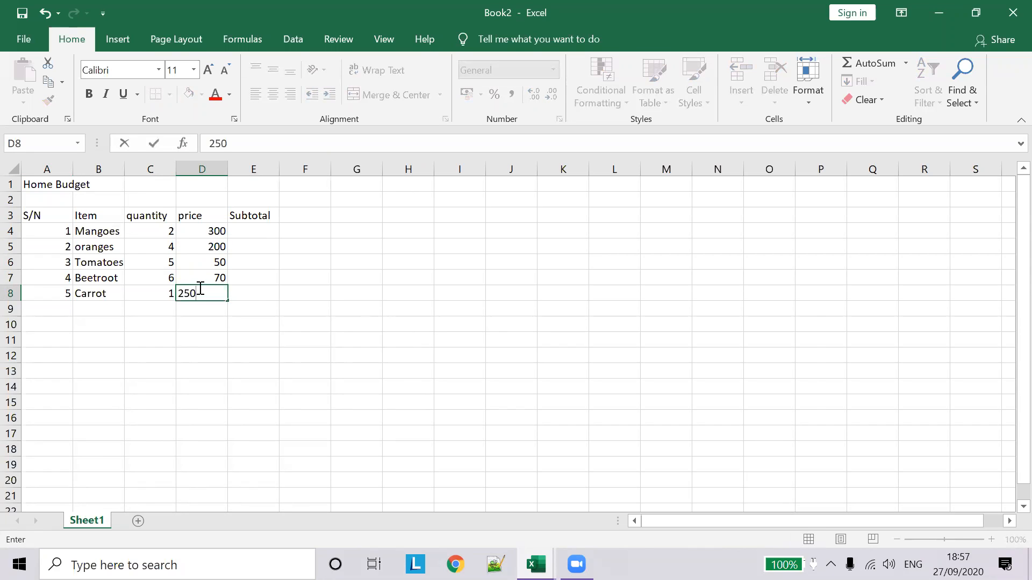
pyautogui.click(258, 231)
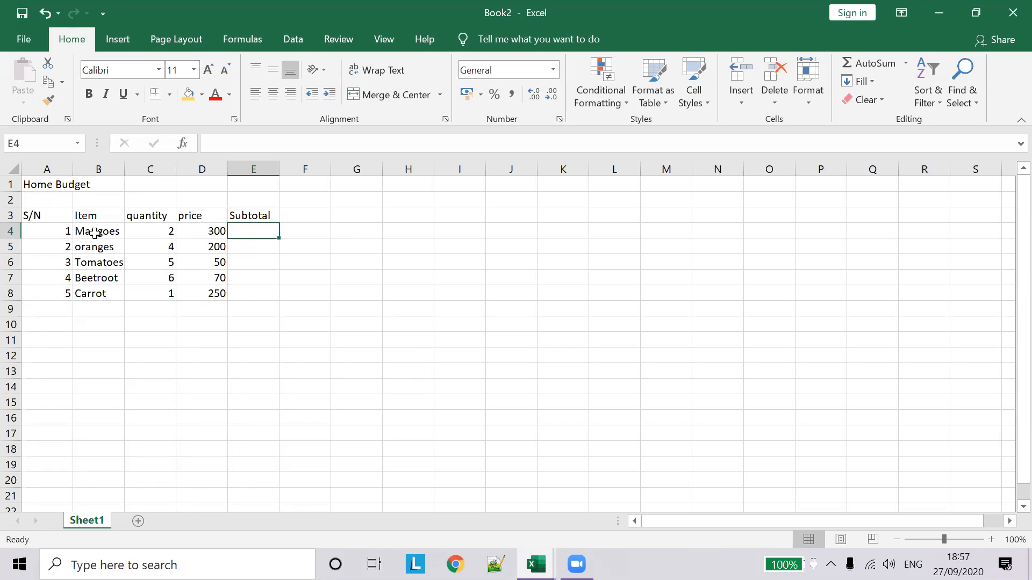
# Extend the price header in cell D3 to read "price per quantity"
pyautogui.click(210, 232)
pyautogui.click(205, 215)
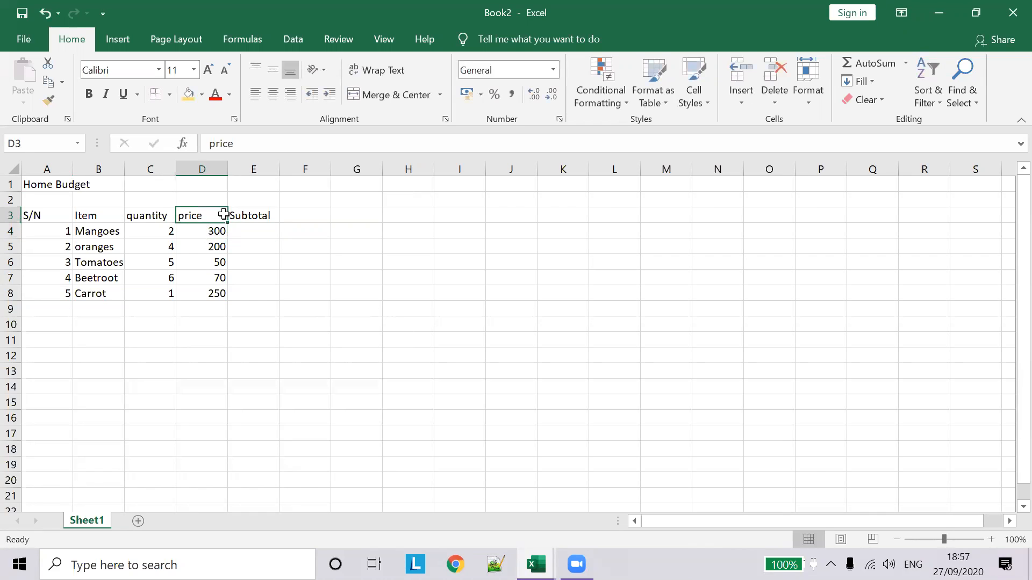
pyautogui.click(264, 146)
pyautogui.write('per quantity')
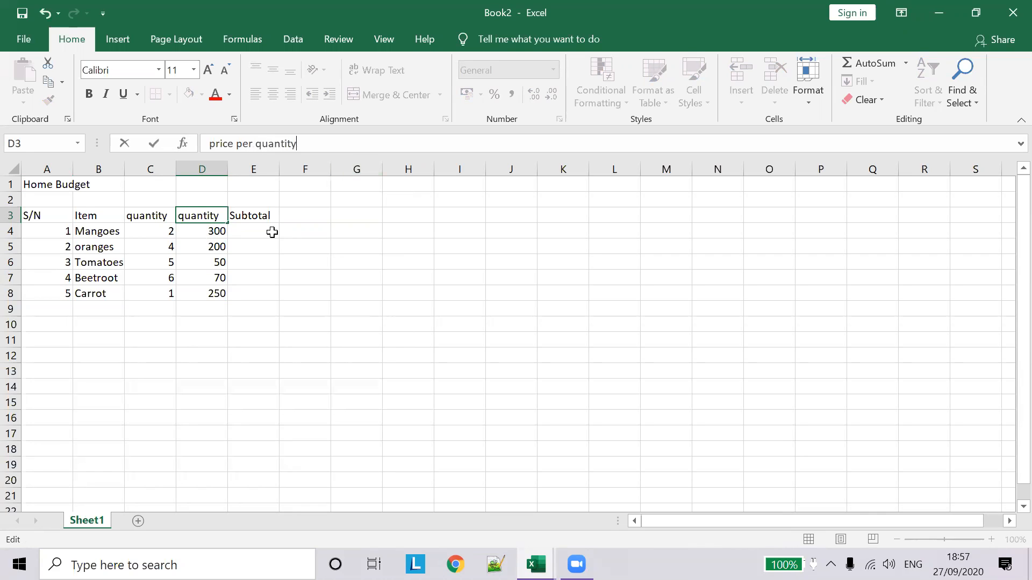
pyautogui.click(267, 230)
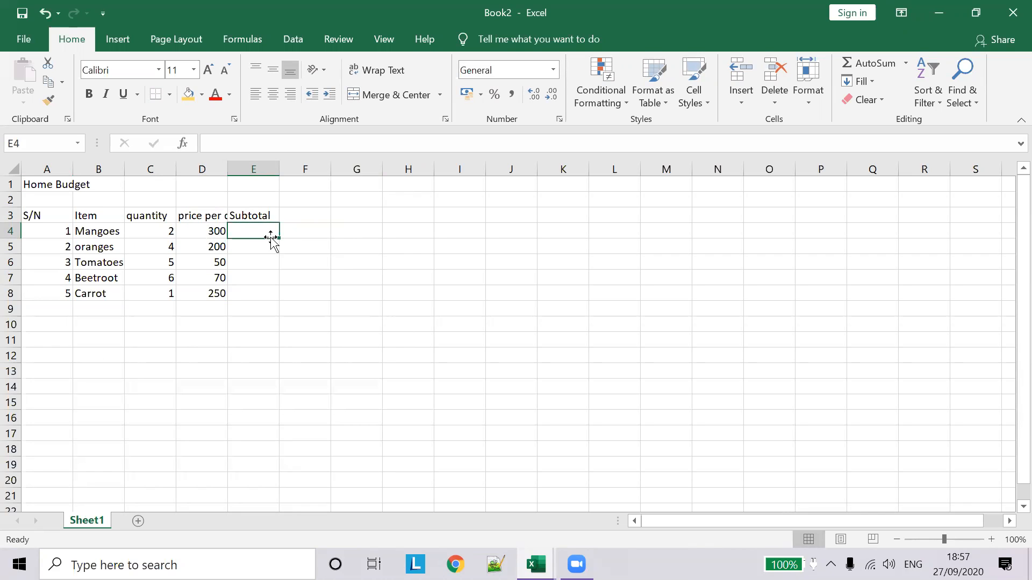
# Autofit the widths of columns D and E to their contents
pyautogui.click(263, 140)
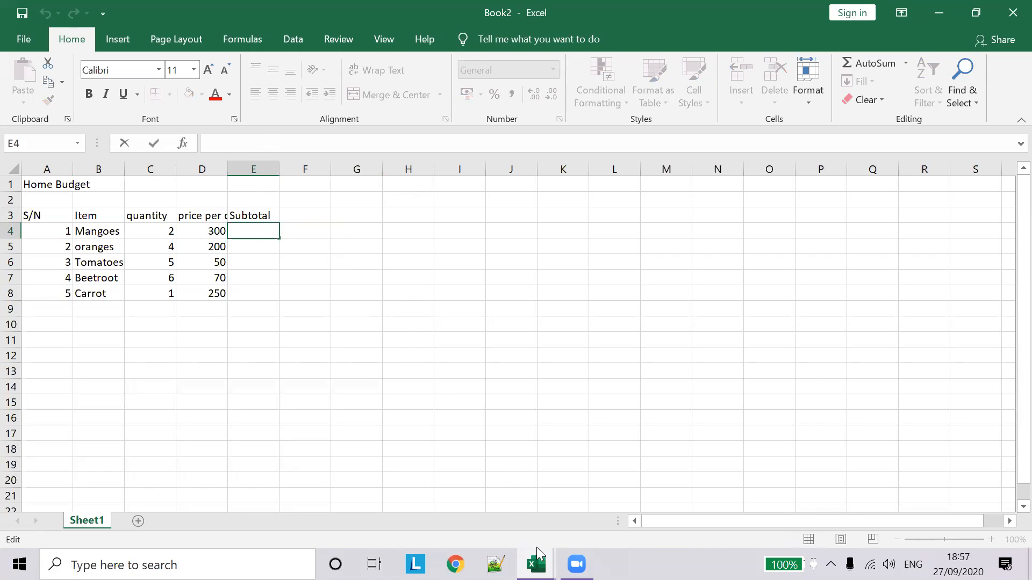
pyautogui.moveTo(536, 564)
pyautogui.doubleClick(227, 165)
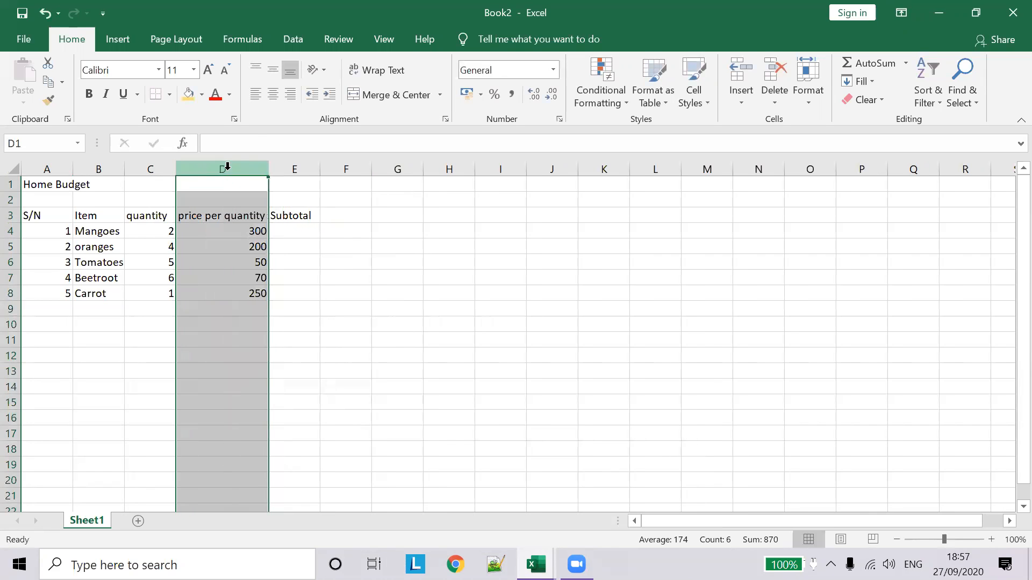
pyautogui.click(292, 232)
pyautogui.doubleClick(321, 164)
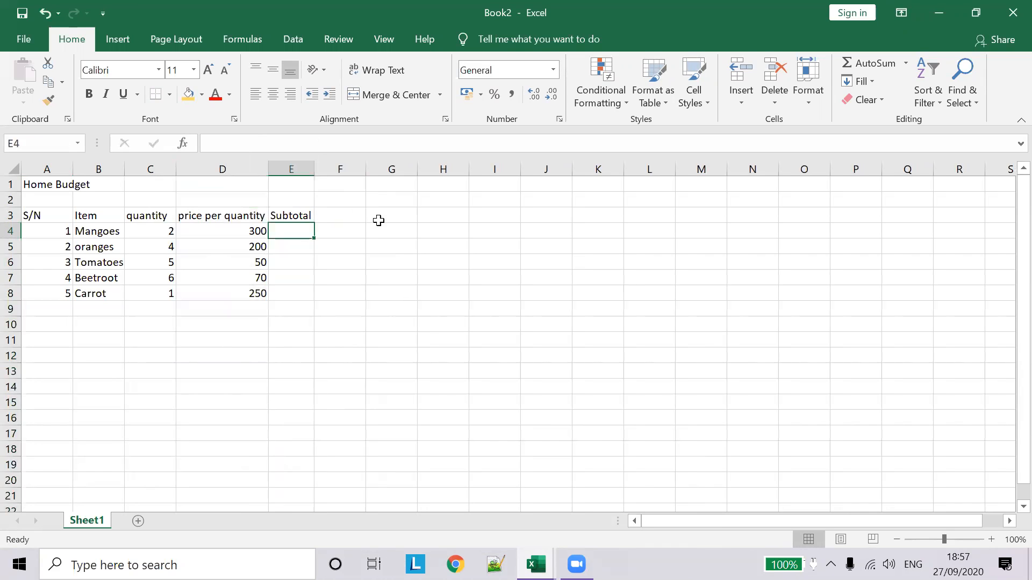
# Try the formula =(D2) for the Mangoes subtotal in cell E4, accepting the suggested closing parenthesis
pyautogui.click(254, 143)
pyautogui.write('=')
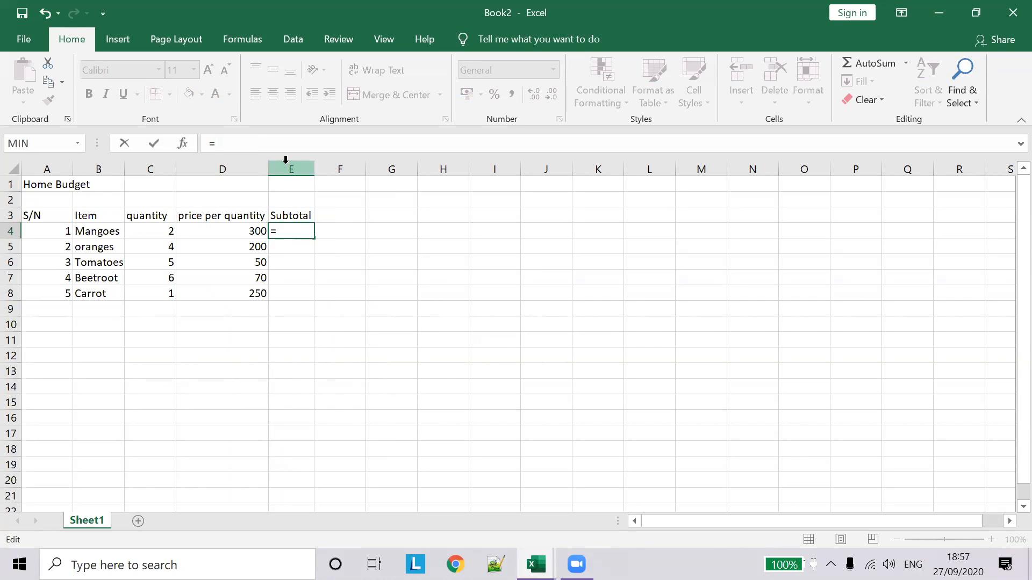
pyautogui.write('(')
pyautogui.click(156, 233)
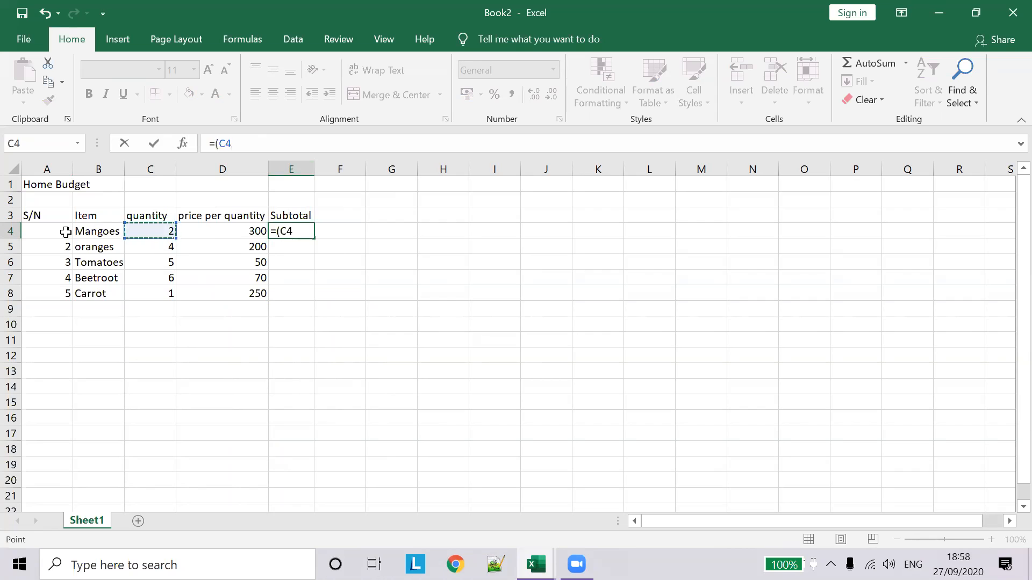
pyautogui.click(251, 149)
pyautogui.press('BackSpace')
pyautogui.press('BackSpace')
pyautogui.write('D')
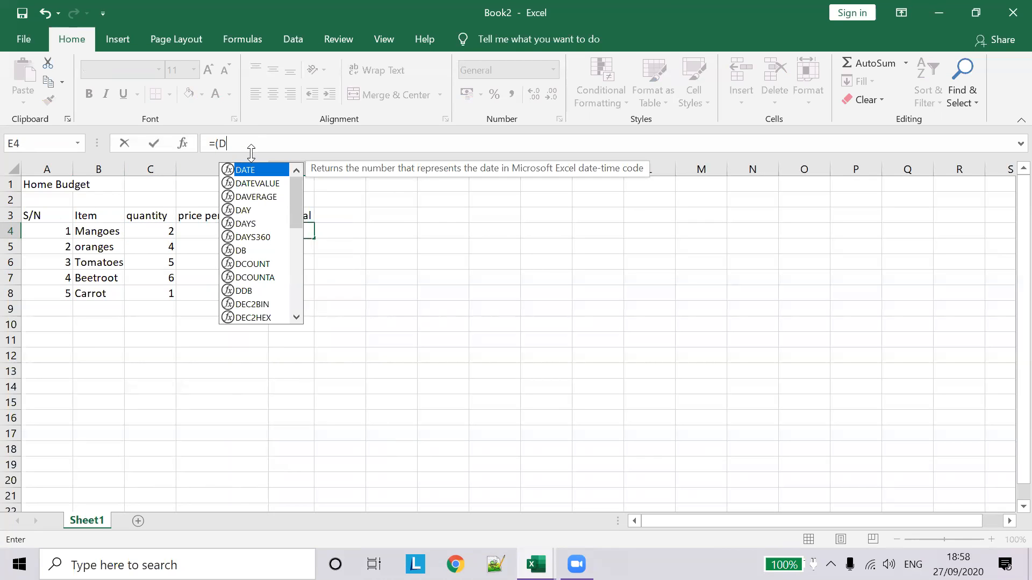
pyautogui.write('2')
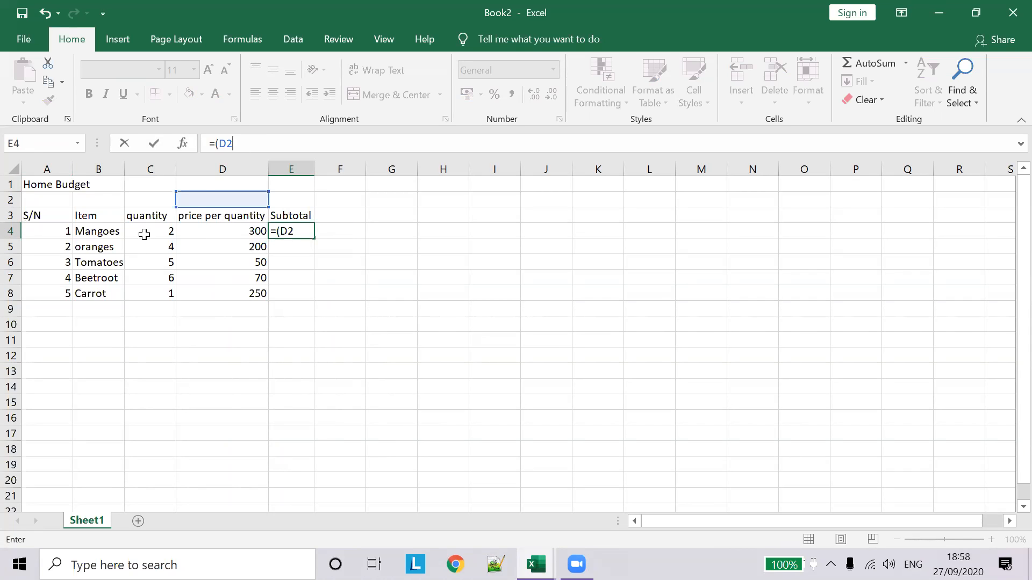
pyautogui.press('Return')
pyautogui.click(492, 344)
pyautogui.click(156, 231)
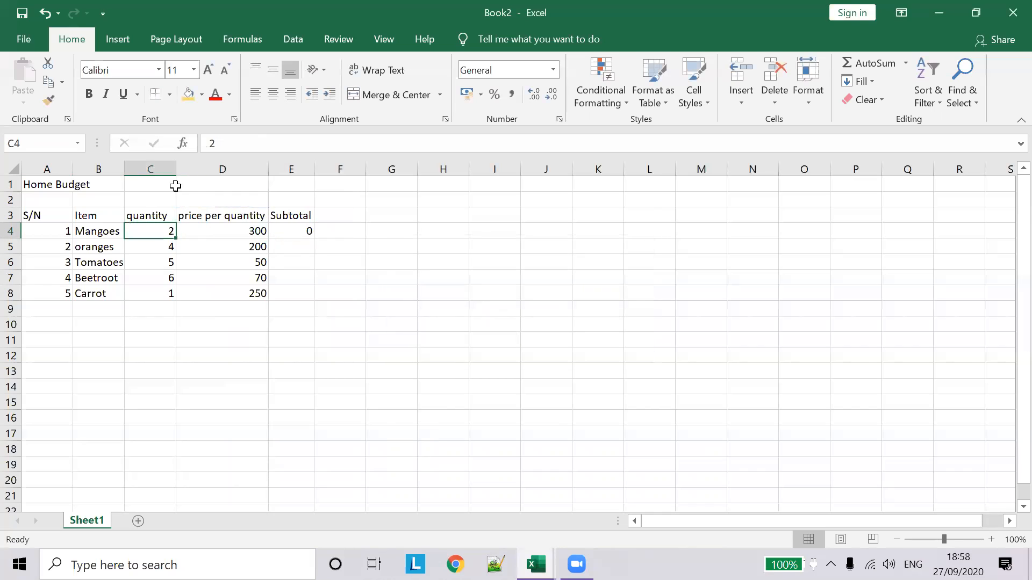
pyautogui.click(229, 142)
pyautogui.press('BackSpace')
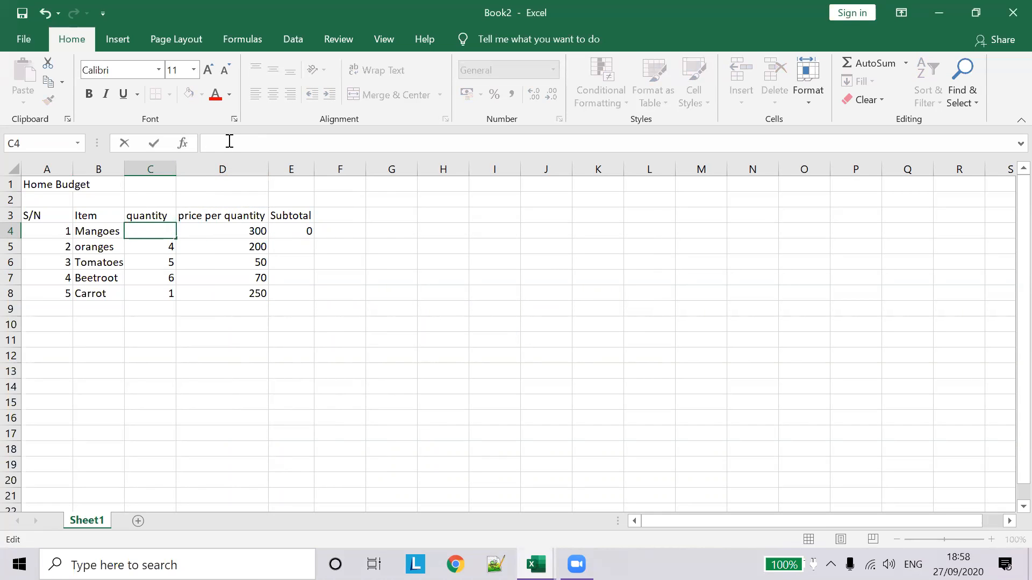
pyautogui.write('=')
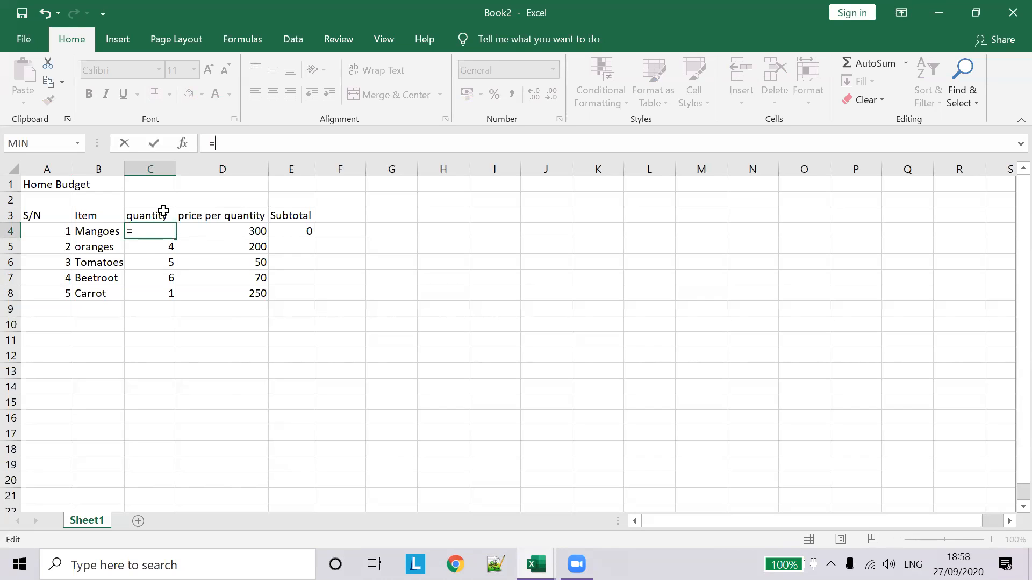
pyautogui.press('Escape')
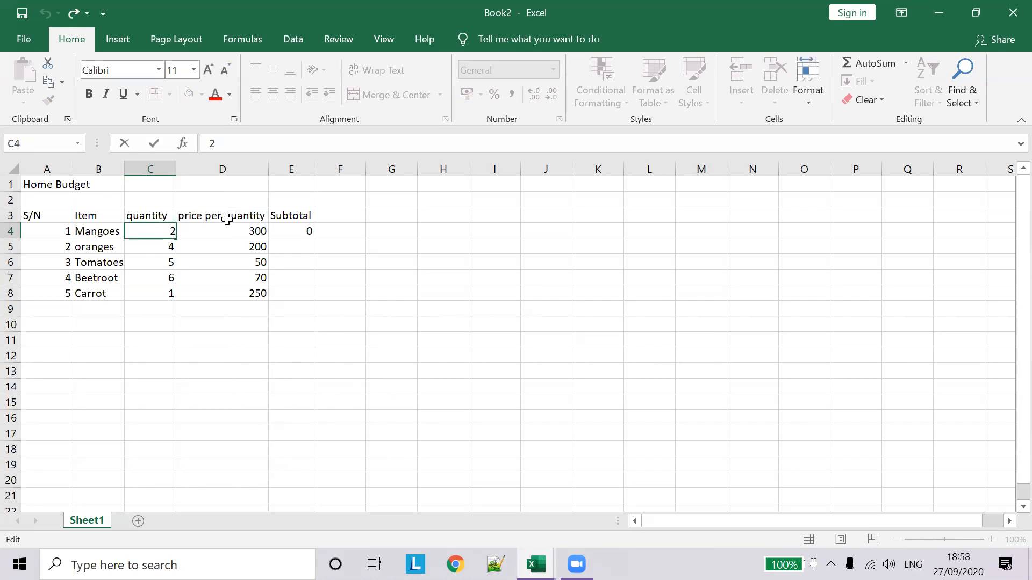
# Change the Mangoes subtotal formula in cell E4 to =(C4*D4), multiplying quantity by price
pyautogui.click(291, 230)
pyautogui.doubleClick(230, 143)
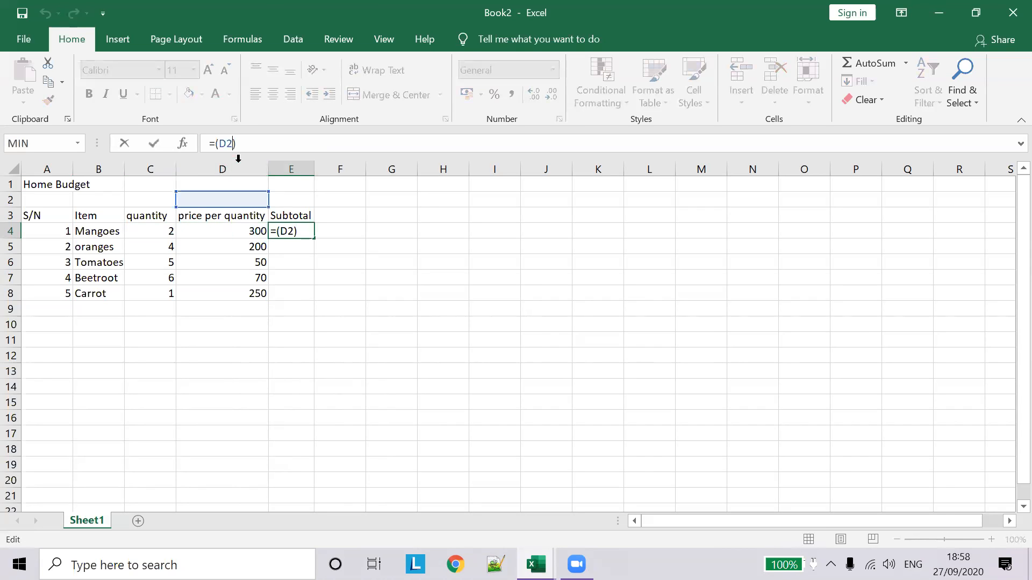
pyautogui.press('BackSpace')
pyautogui.write('C4*D4')
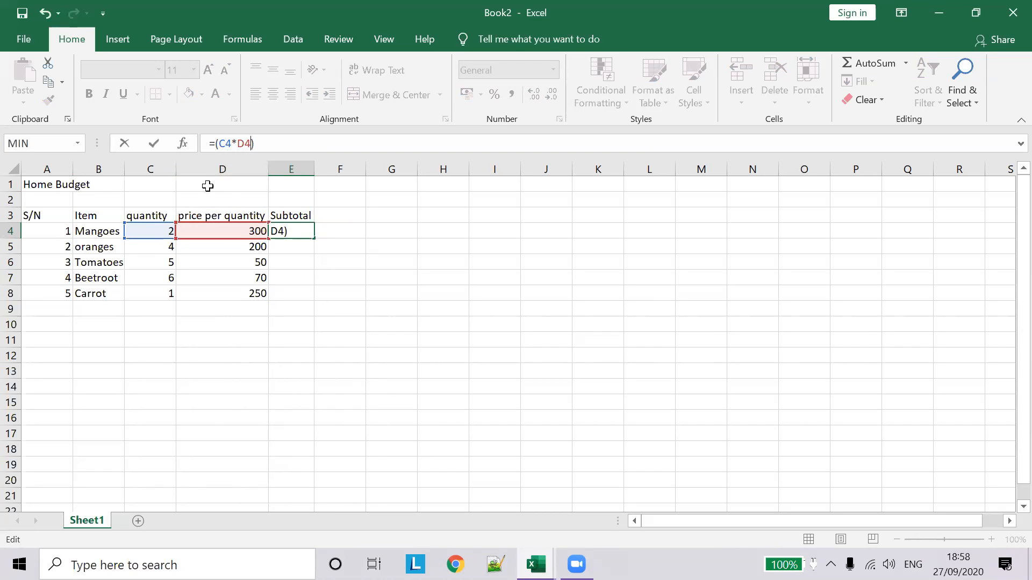
pyautogui.click(337, 232)
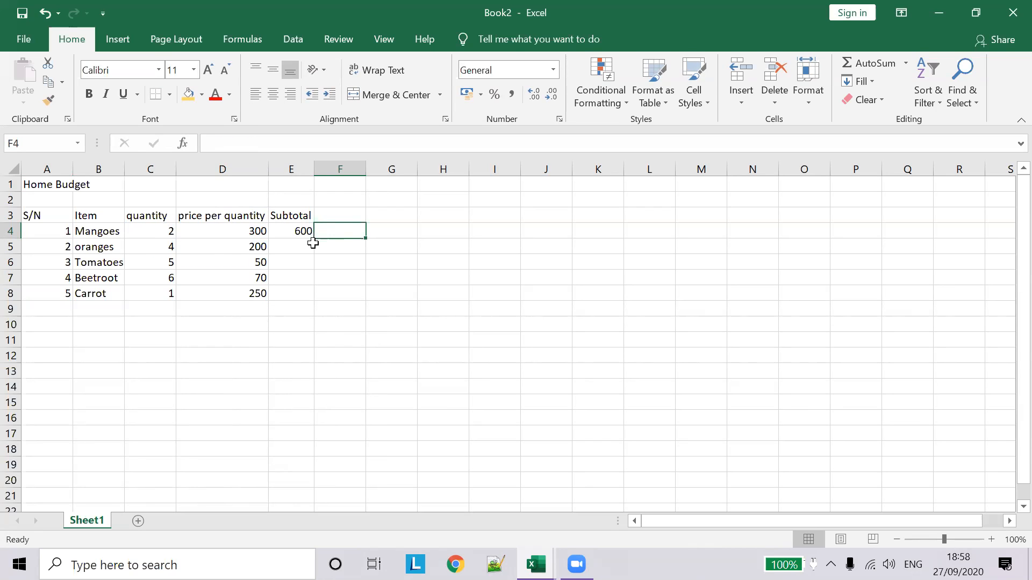
# Examine the subtotal formula in cell E4, its multiplication operator and the cells E5 to E8 below it
pyautogui.click(294, 230)
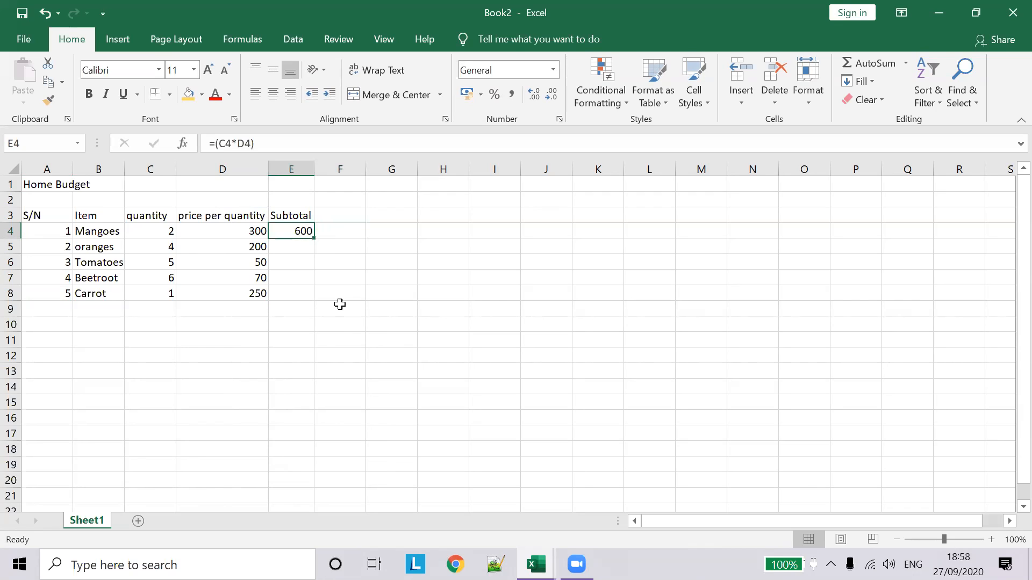
pyautogui.click(227, 143)
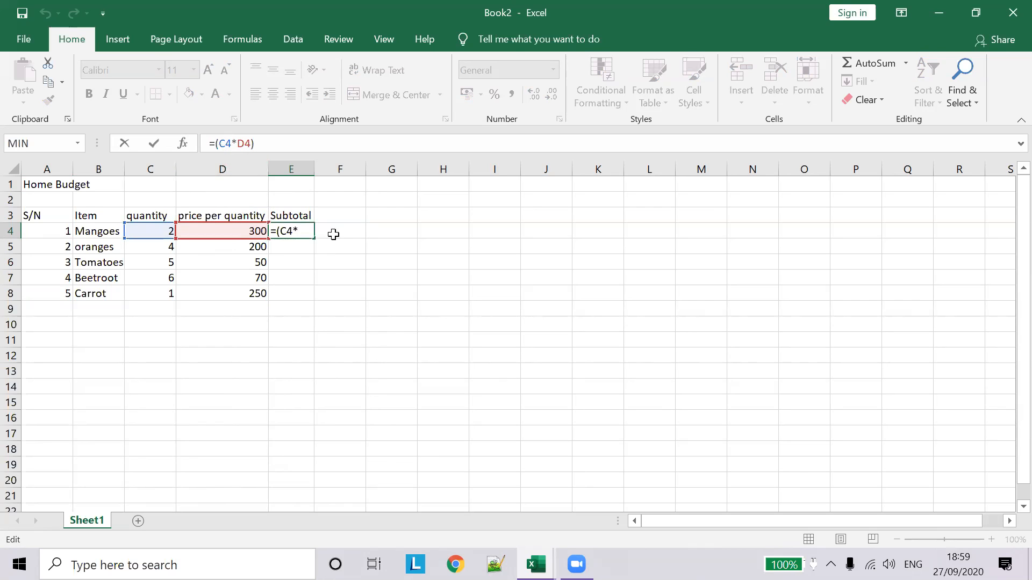
pyautogui.doubleClick(233, 143)
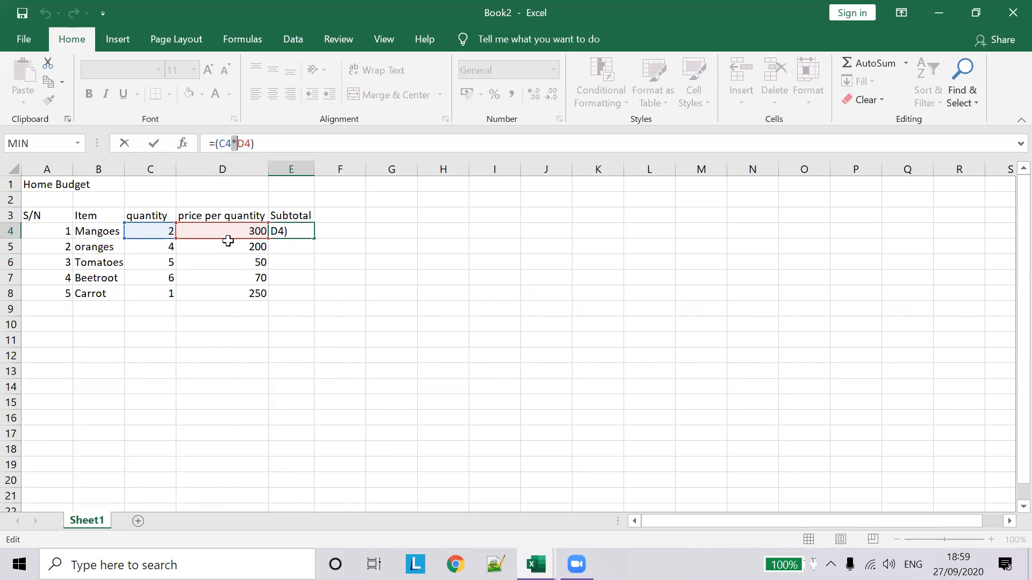
pyautogui.click(328, 233)
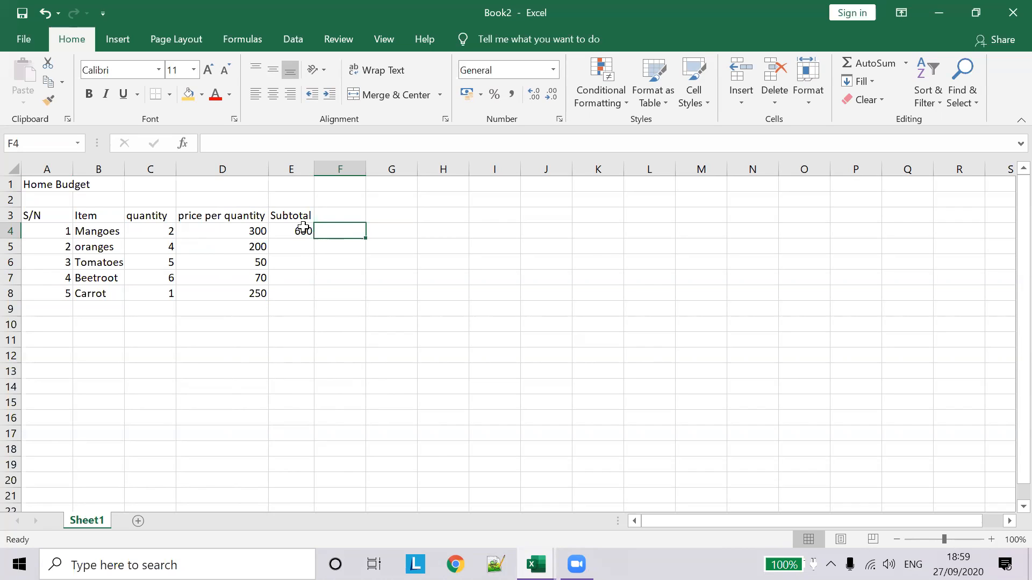
pyautogui.moveTo(300, 243); pyautogui.dragTo(304, 297)
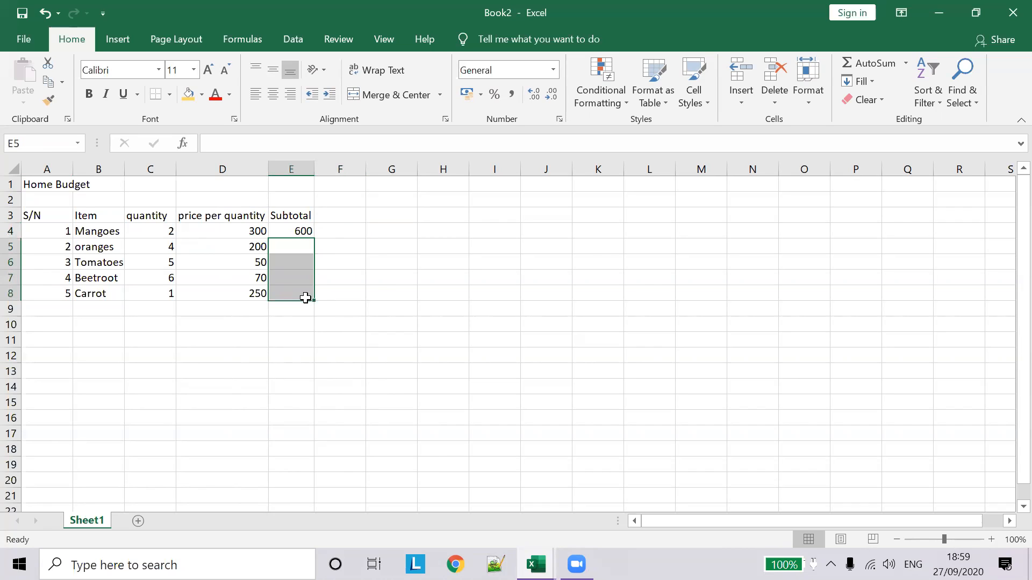
pyautogui.click(376, 279)
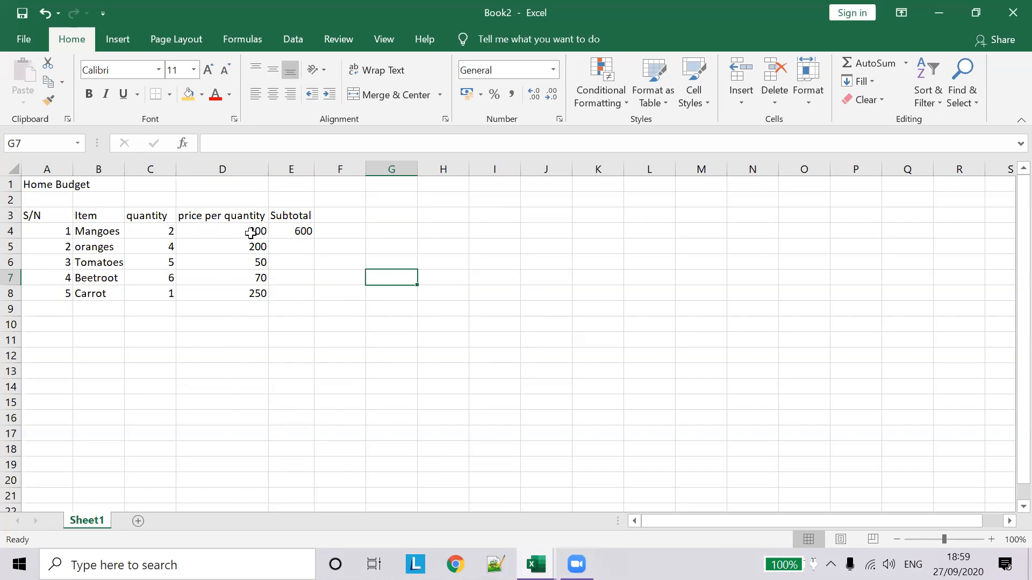
pyautogui.click(302, 230)
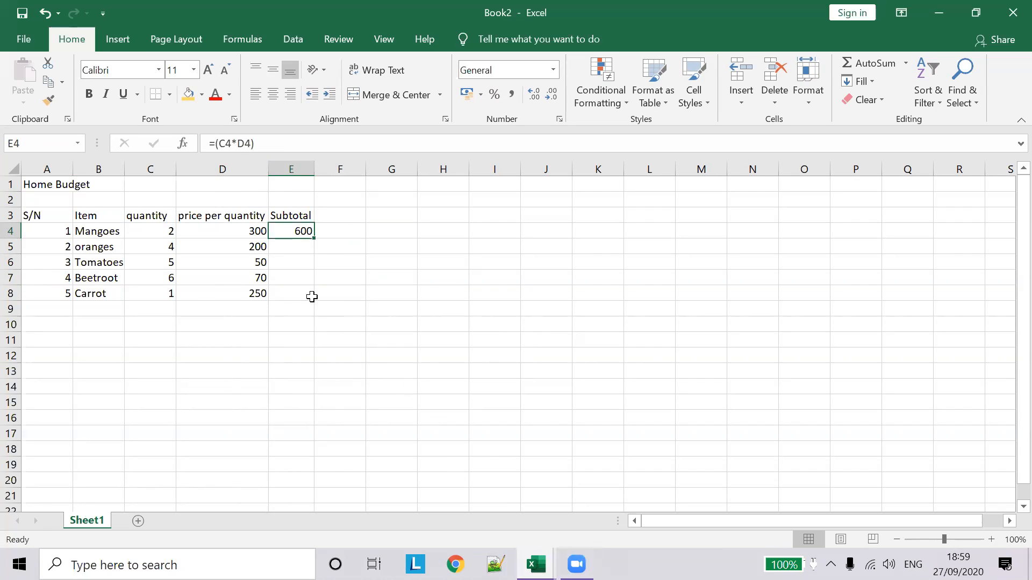
pyautogui.click(576, 564)
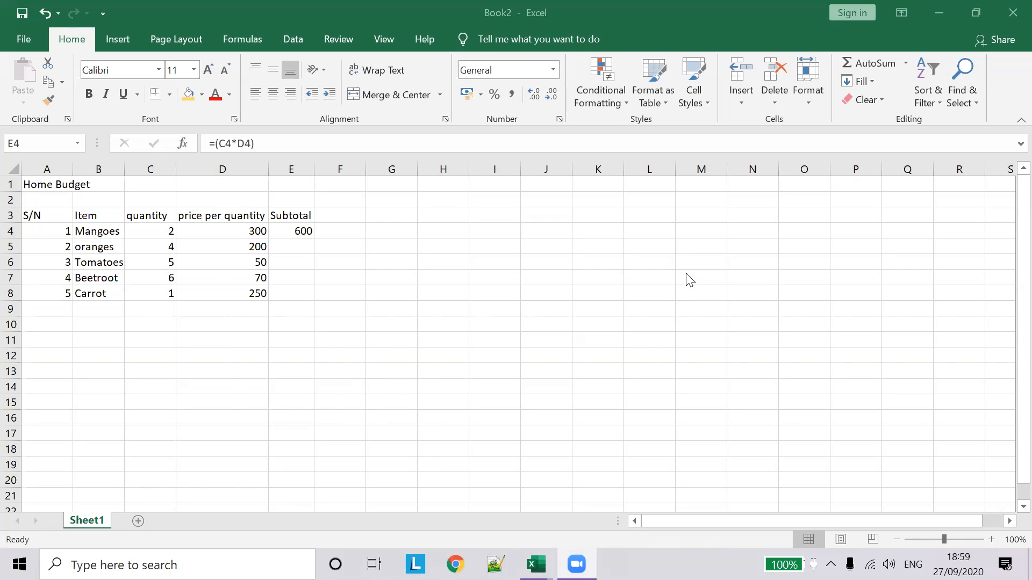
pyautogui.click(715, 247)
pyautogui.click(720, 355)
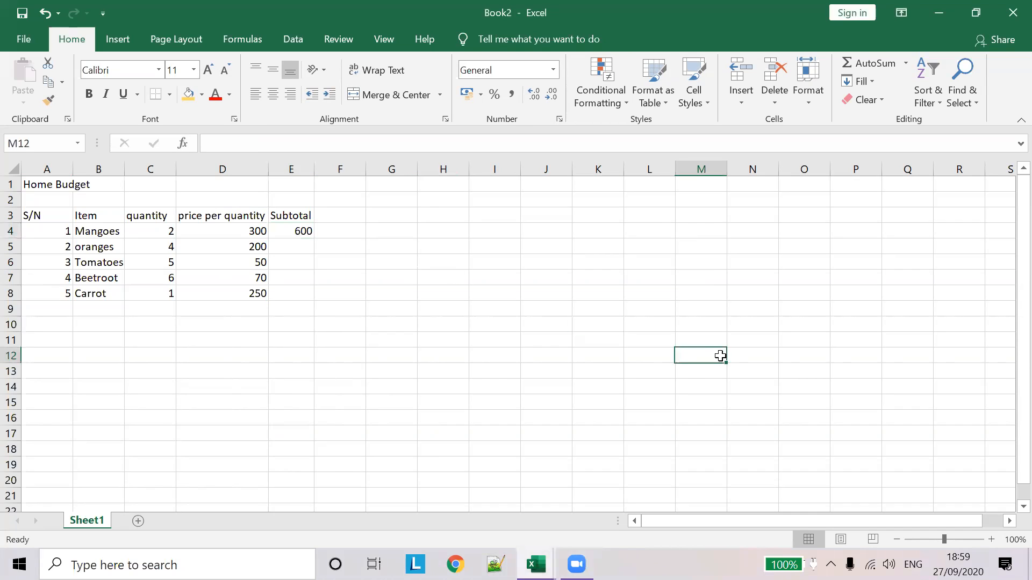
pyautogui.click(307, 361)
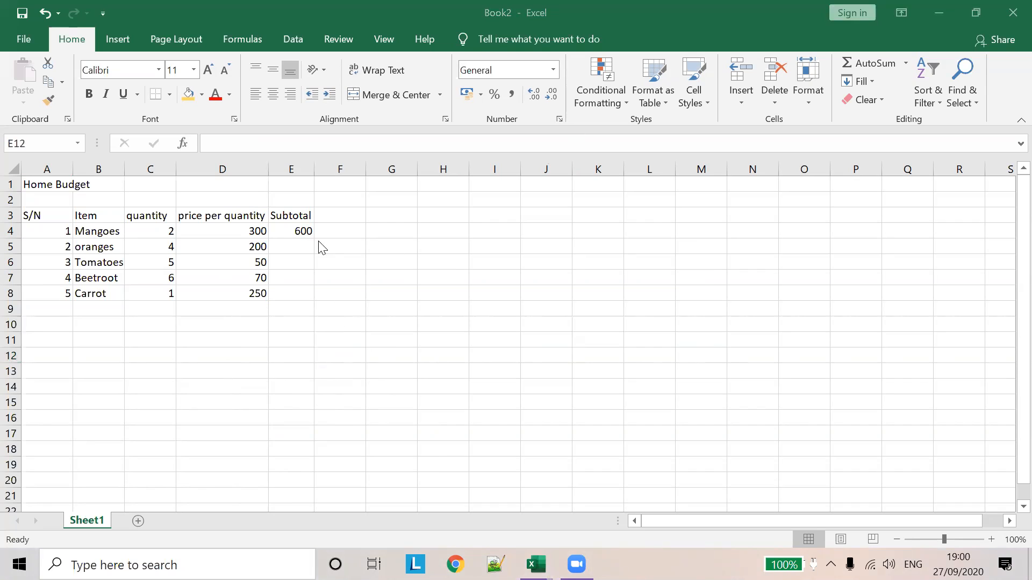
# Examine the Mangoes subtotal formula in cell E4 and the range E5 to E8 below it that needs the same calculation
pyautogui.click(281, 246)
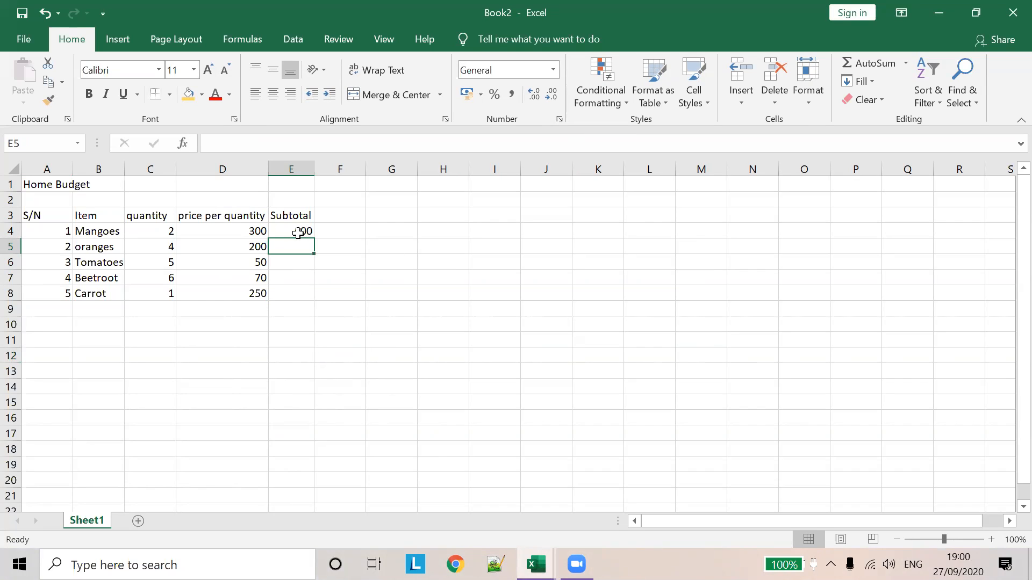
pyautogui.click(300, 231)
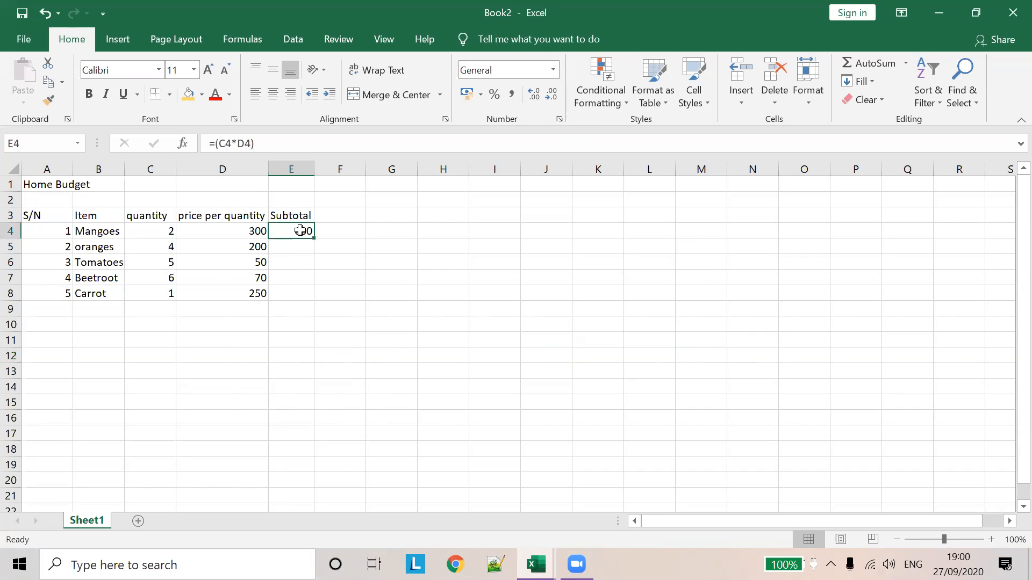
pyautogui.moveTo(282, 250); pyautogui.dragTo(293, 286)
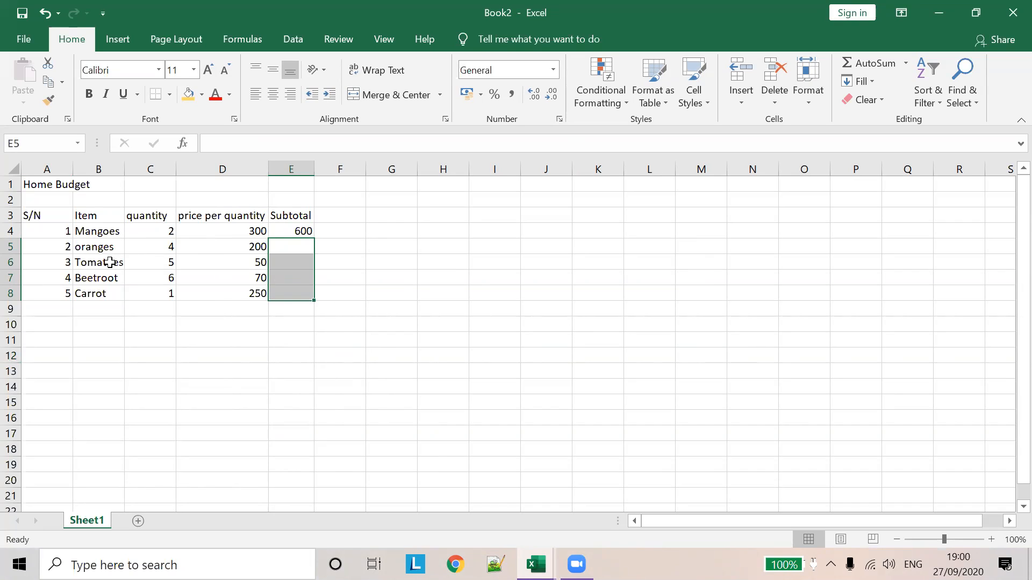
pyautogui.click(302, 245)
pyautogui.click(305, 230)
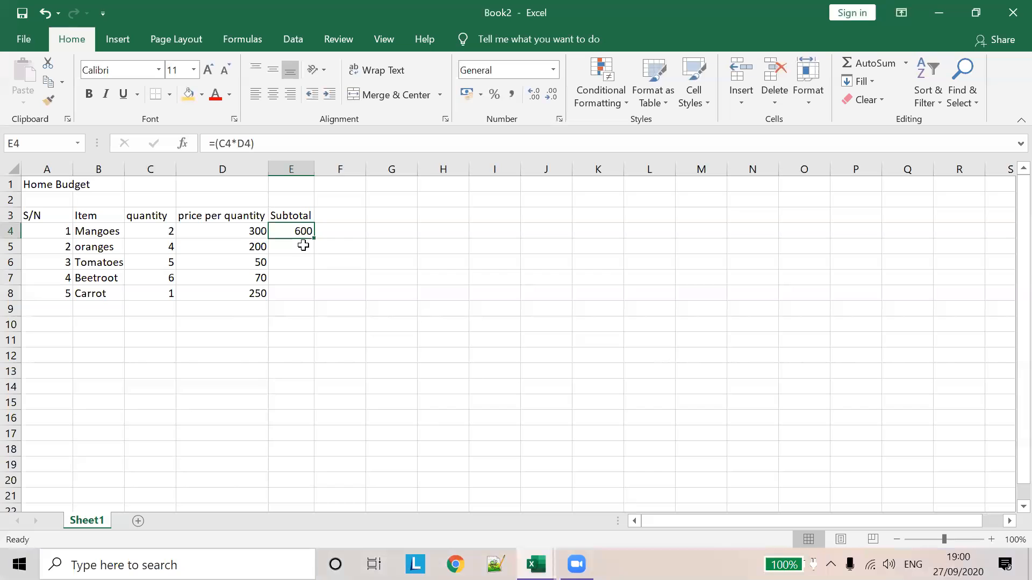
pyautogui.click(303, 245)
pyautogui.click(304, 230)
pyautogui.click(305, 250)
pyautogui.click(303, 263)
pyautogui.click(298, 278)
pyautogui.click(296, 295)
pyautogui.click(297, 231)
pyautogui.moveTo(299, 246); pyautogui.dragTo(298, 289)
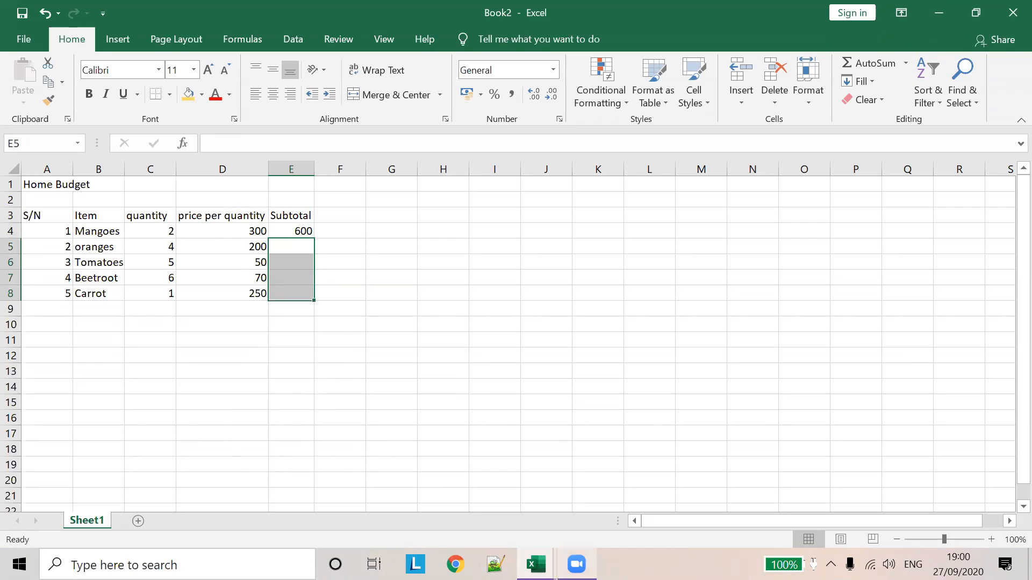
pyautogui.click(577, 564)
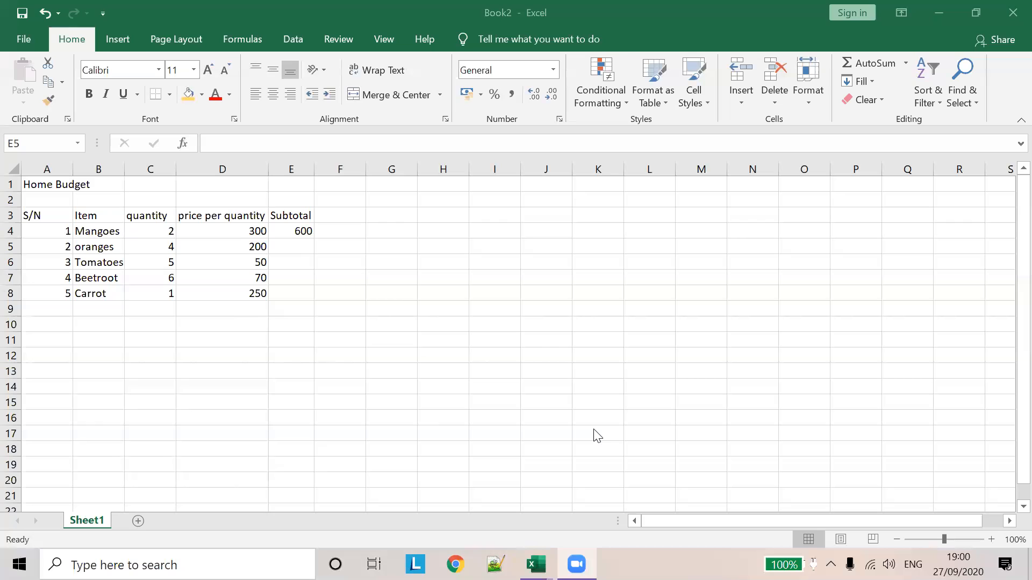
# Fill the Mangoes subtotal formula from cell E4 down through E8 for the remaining items
pyautogui.click(301, 233)
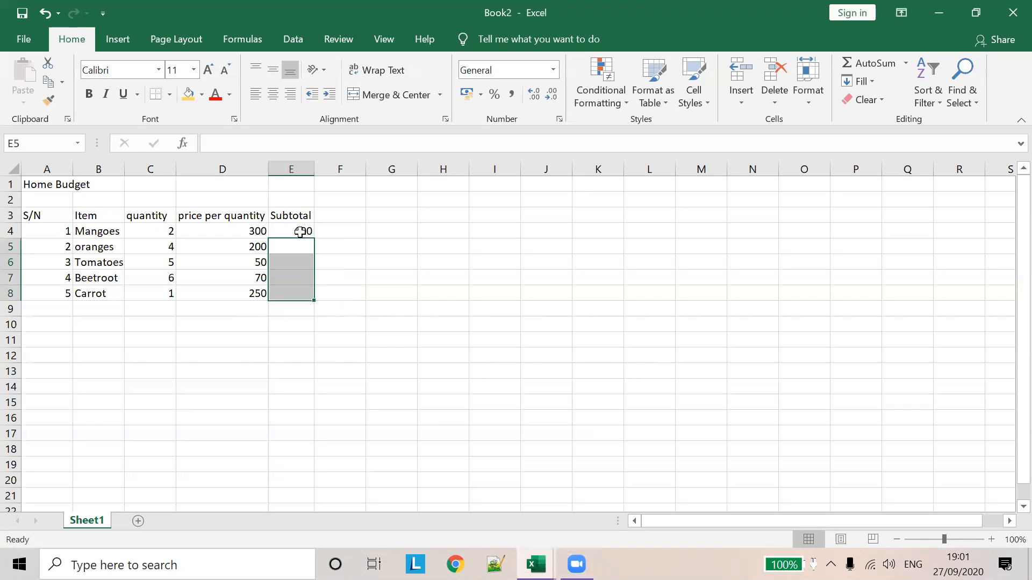
pyautogui.click(300, 232)
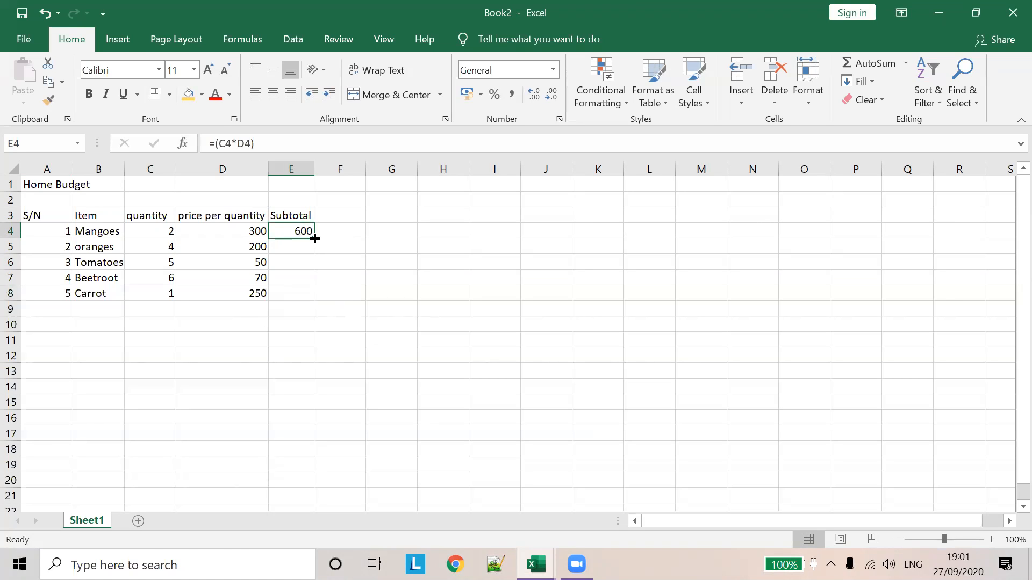
pyautogui.moveTo(315, 239); pyautogui.dragTo(315, 239)
pyautogui.moveTo(316, 258); pyautogui.dragTo(308, 297)
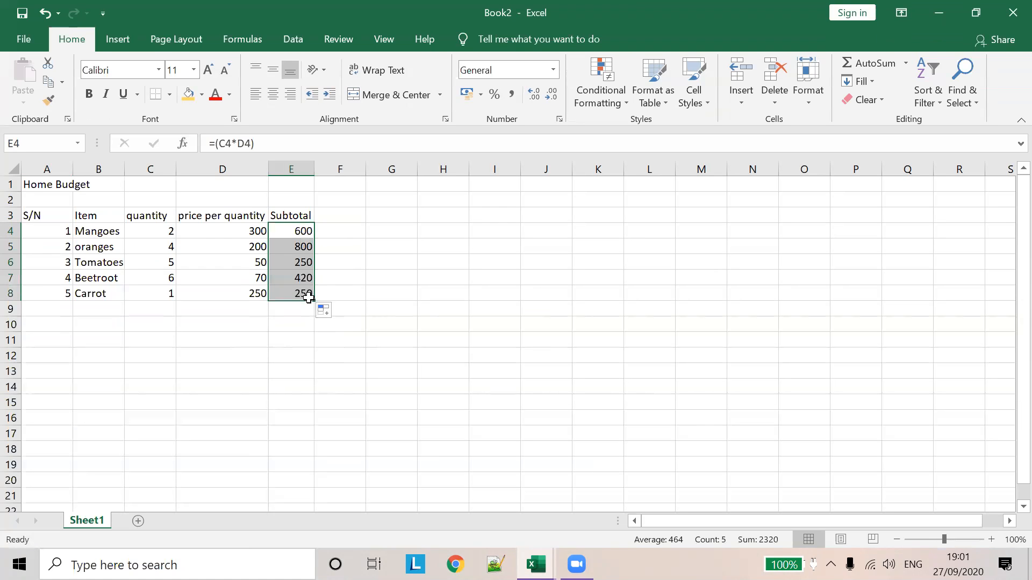
pyautogui.click(357, 259)
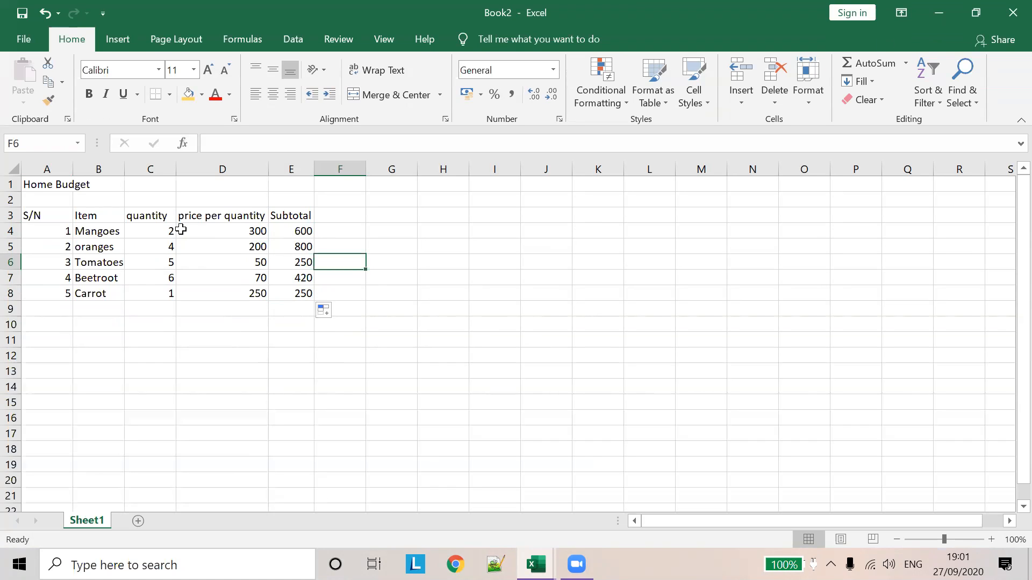
# Check the oranges subtotal formula in cell E5 and repeat the formula fill from E4 down through E8
pyautogui.click(305, 249)
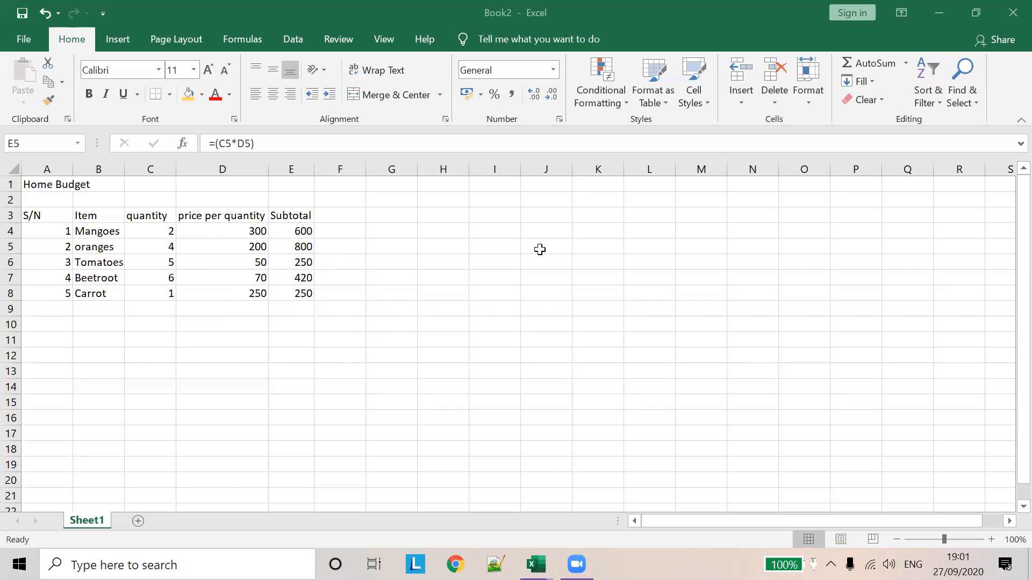
pyautogui.click(298, 245)
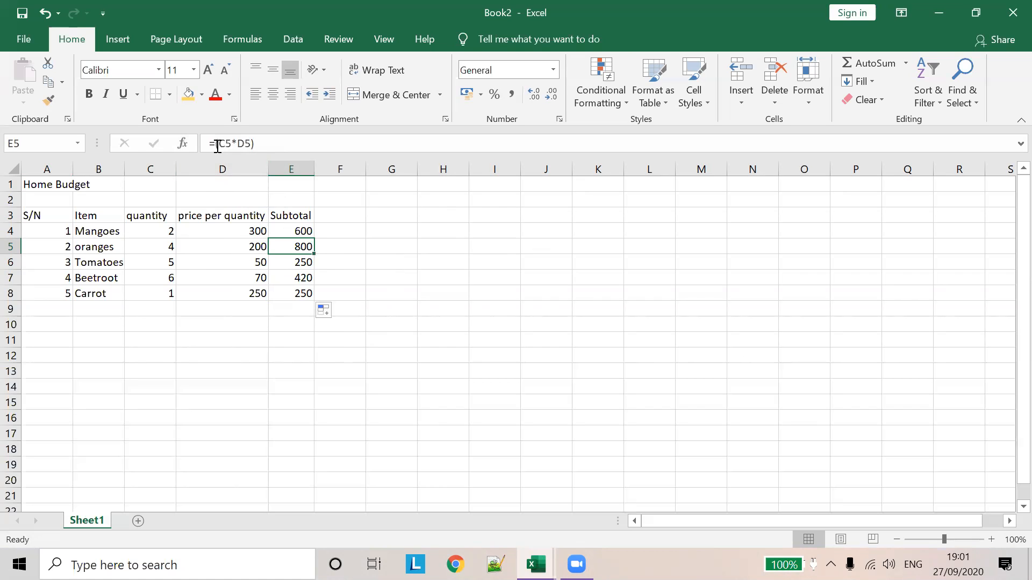
pyautogui.click(307, 230)
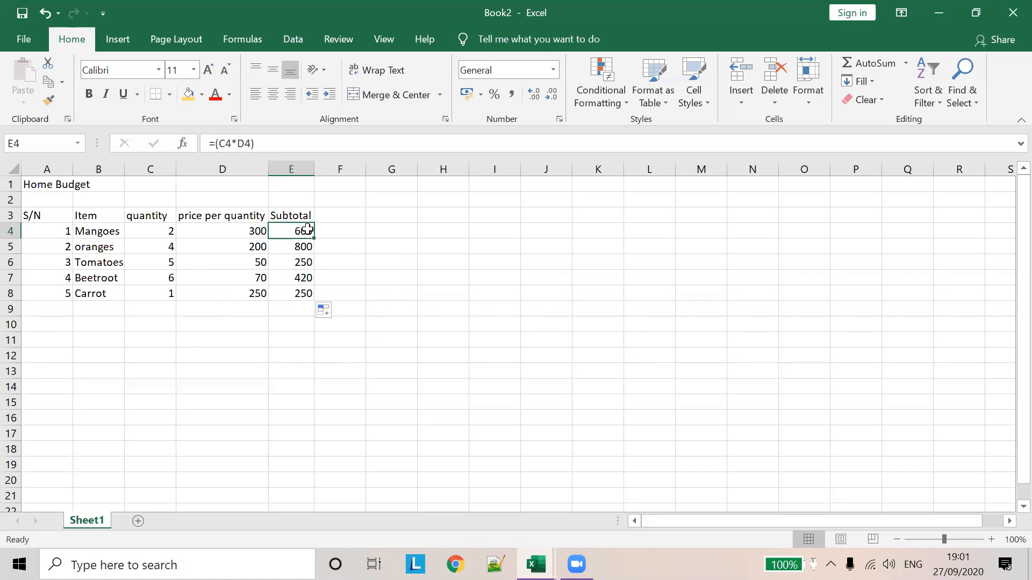
pyautogui.moveTo(315, 240); pyautogui.dragTo(321, 299)
pyautogui.click(348, 265)
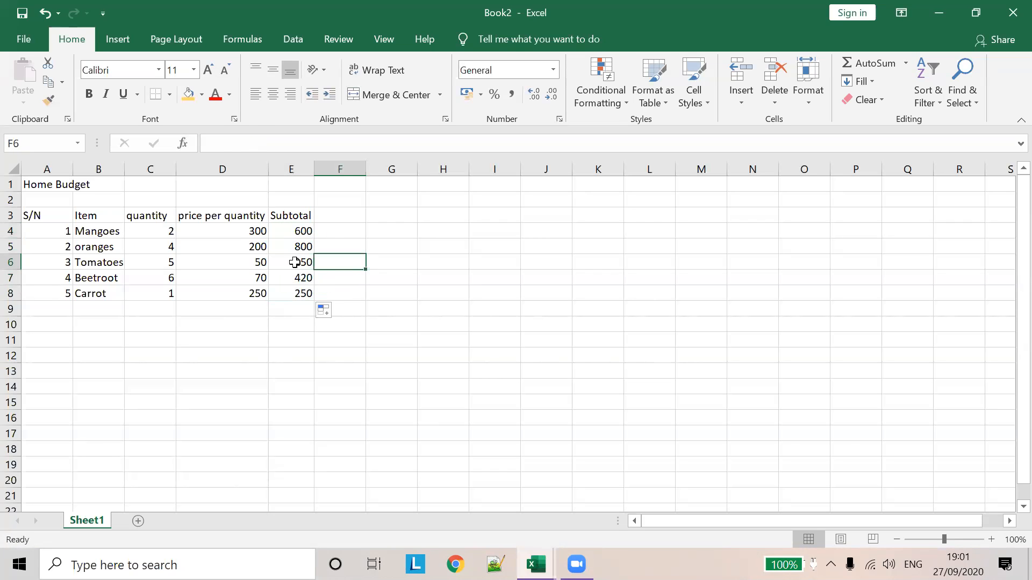
pyautogui.click(299, 232)
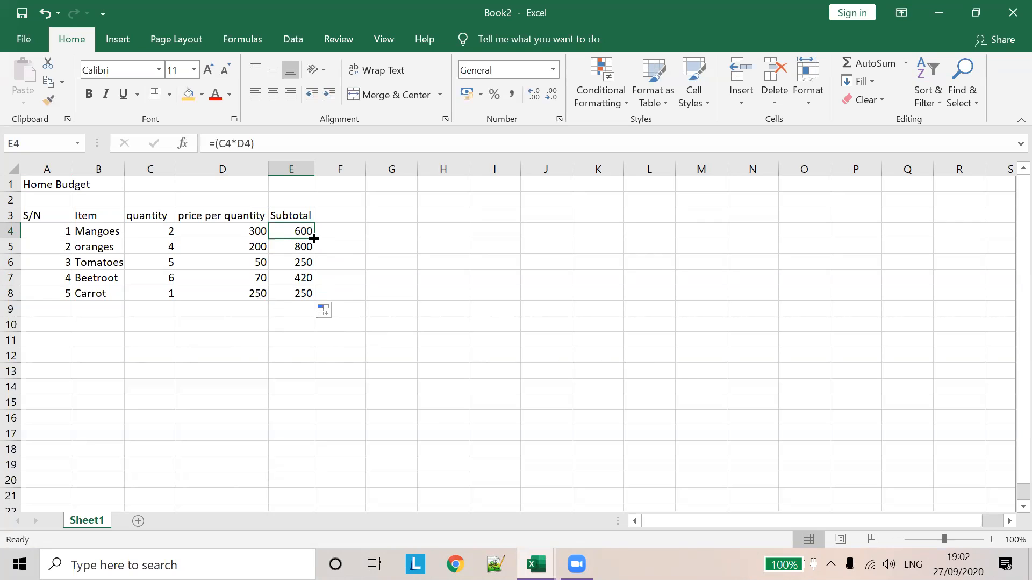
pyautogui.moveTo(314, 239); pyautogui.dragTo(317, 302)
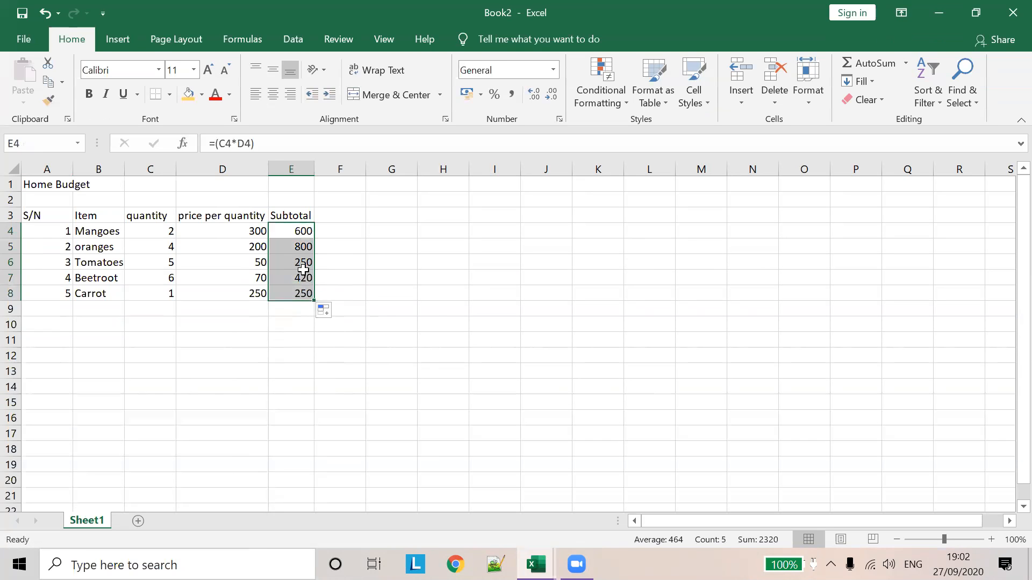
# Examine the subtotal formulas in cells E4 to E8, comparing the quantity and price cells each one references
pyautogui.click(292, 242)
pyautogui.click(292, 232)
pyautogui.click(295, 246)
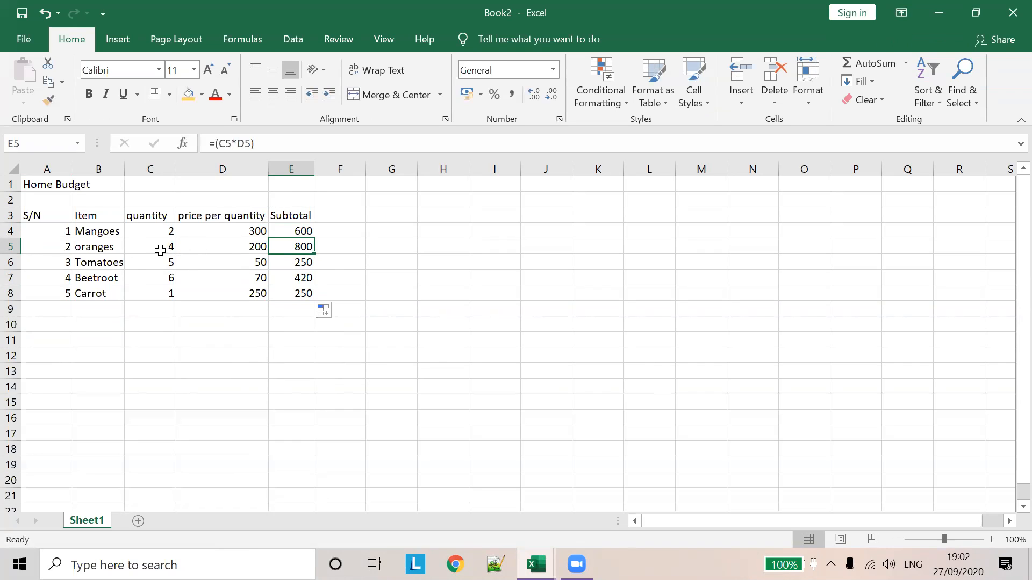
pyautogui.click(295, 264)
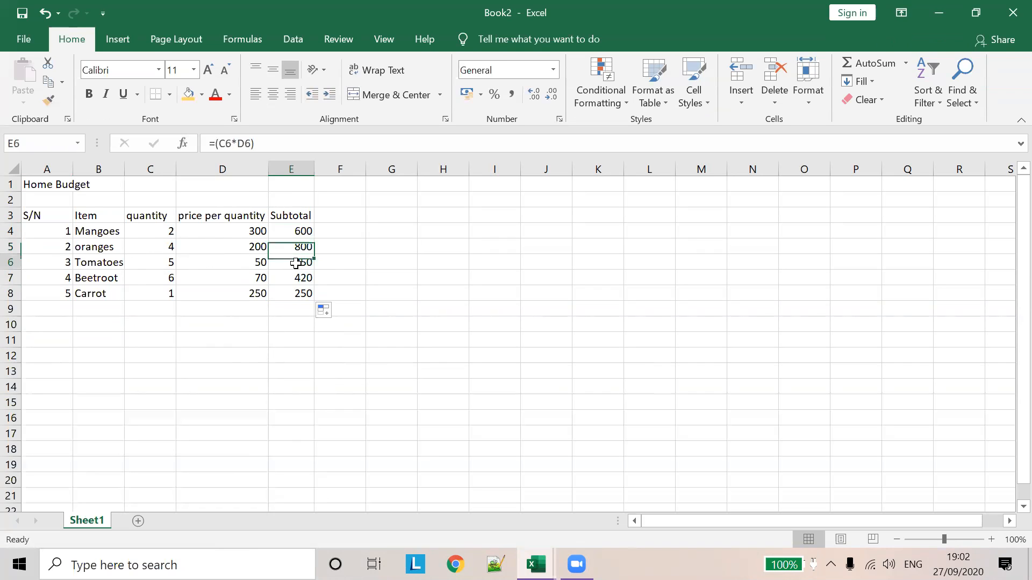
pyautogui.click(286, 285)
pyautogui.click(289, 293)
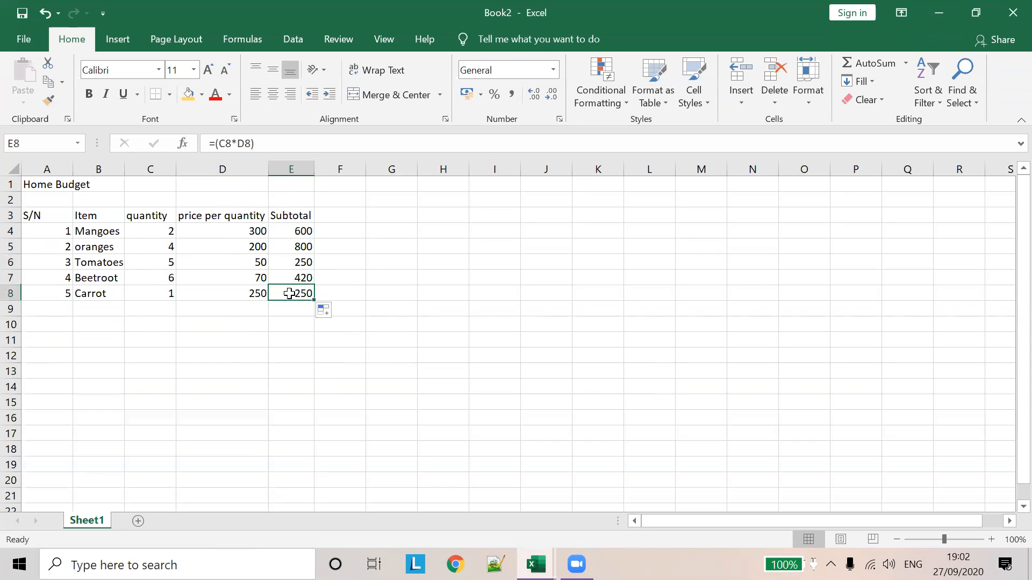
pyautogui.click(339, 287)
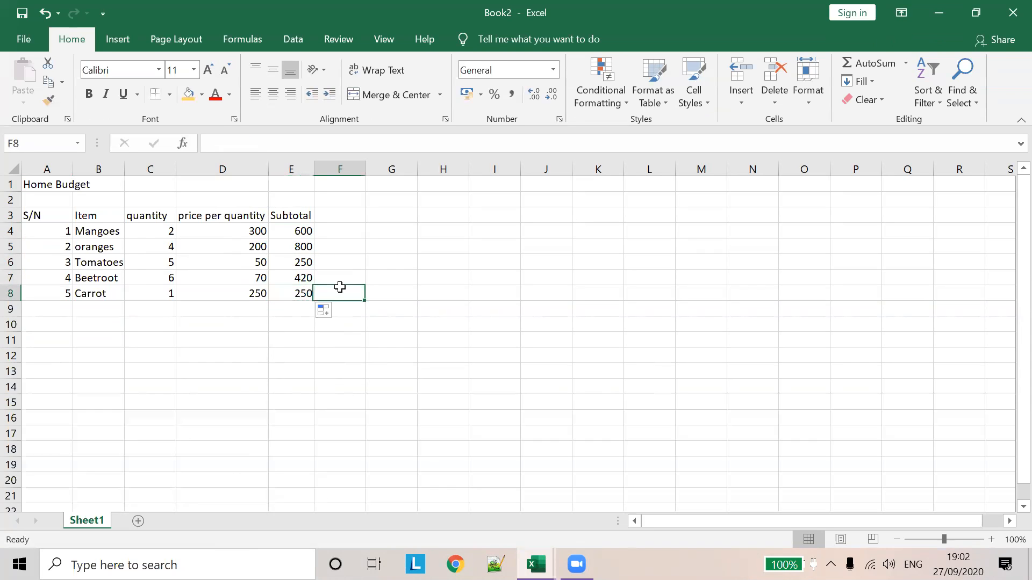
pyautogui.click(301, 283)
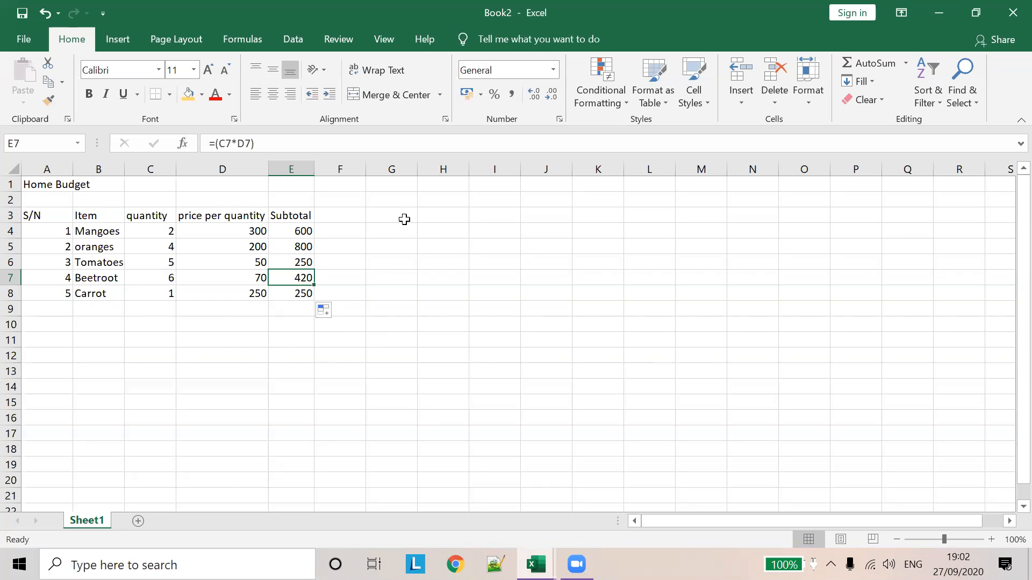
pyautogui.click(339, 263)
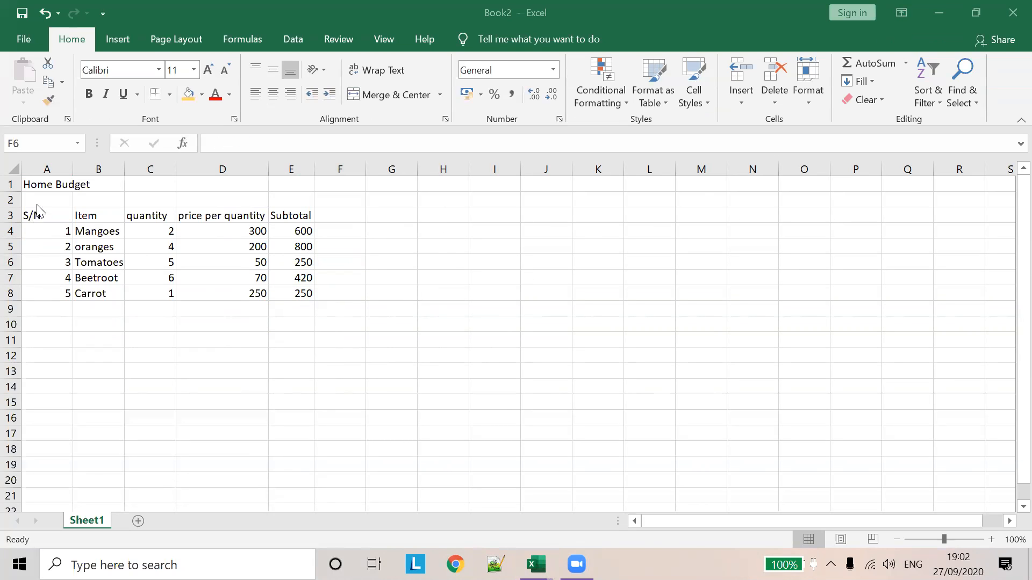
# Fill the table's header row A3:E3 with dark orange
pyautogui.moveTo(46, 215); pyautogui.dragTo(288, 215)
pyautogui.click(202, 96)
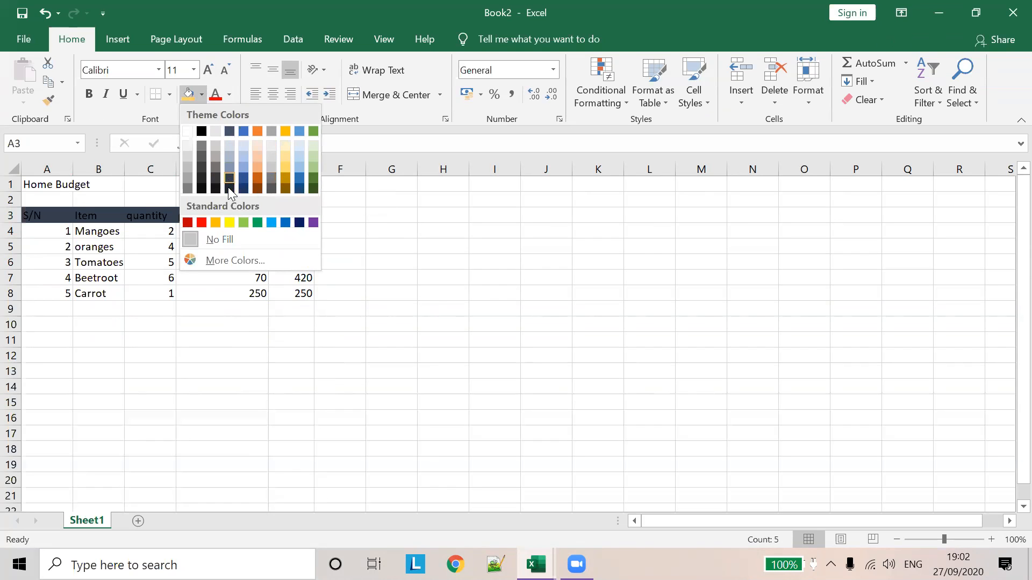
pyautogui.click(258, 177)
# Fill the item rows A4:E8 with a light orange from the same theme colour
pyautogui.moveTo(39, 228); pyautogui.dragTo(301, 293)
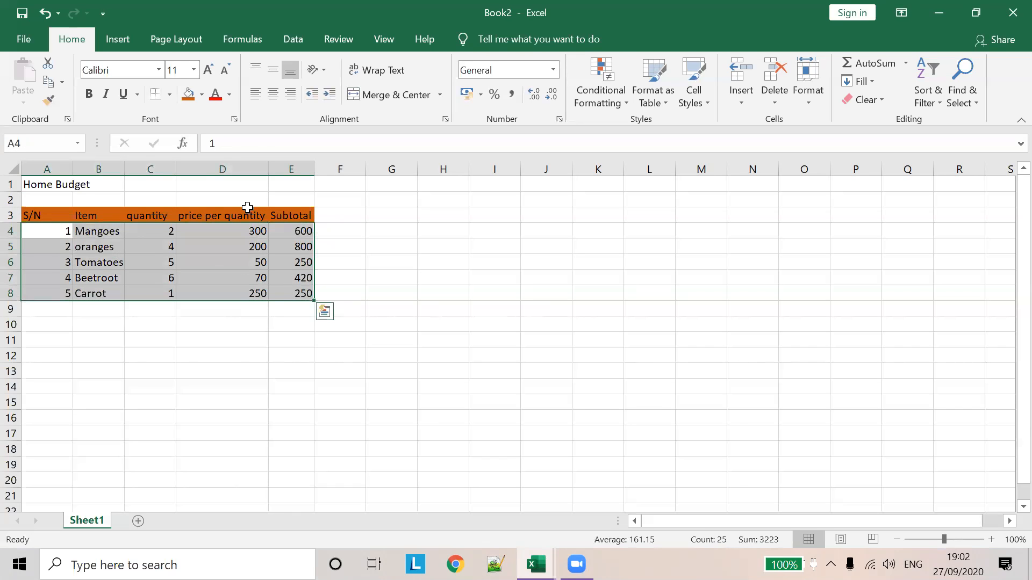
pyautogui.click(202, 95)
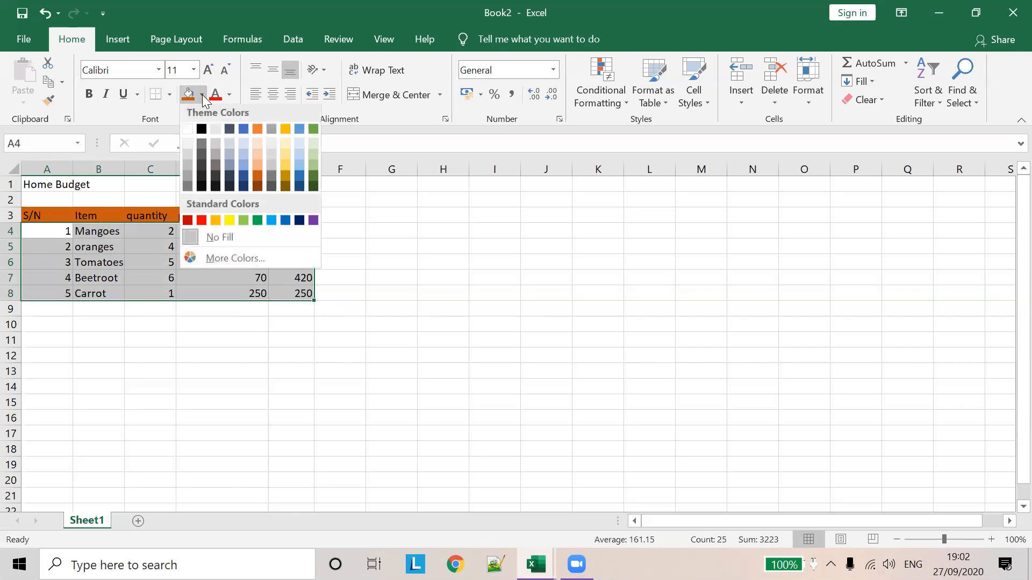
pyautogui.click(260, 170)
pyautogui.click(339, 232)
pyautogui.click(360, 211)
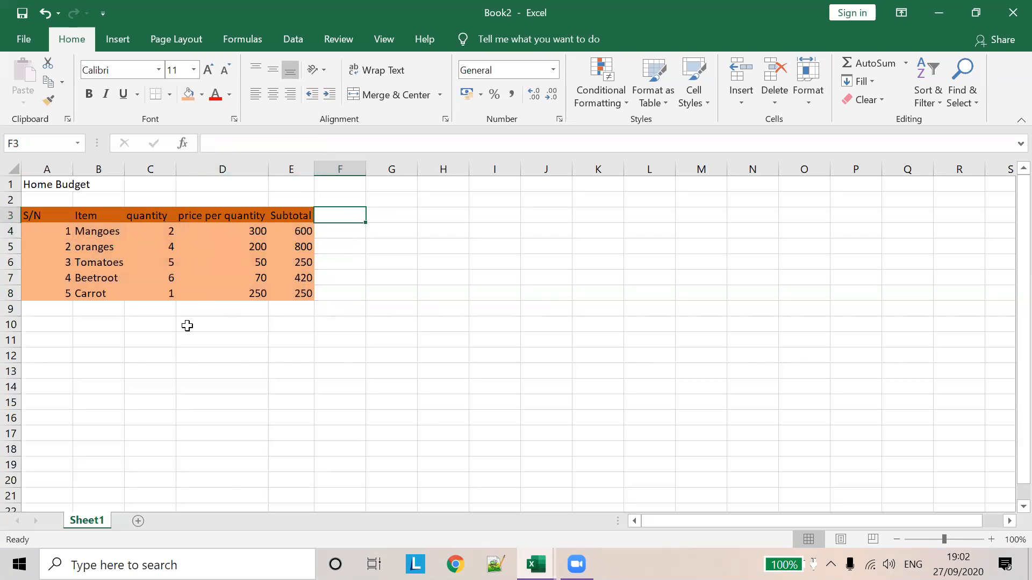
# Merge and center the Home Budget title across A1:E1 and fill it with light blue
pyautogui.moveTo(48, 182); pyautogui.dragTo(292, 181)
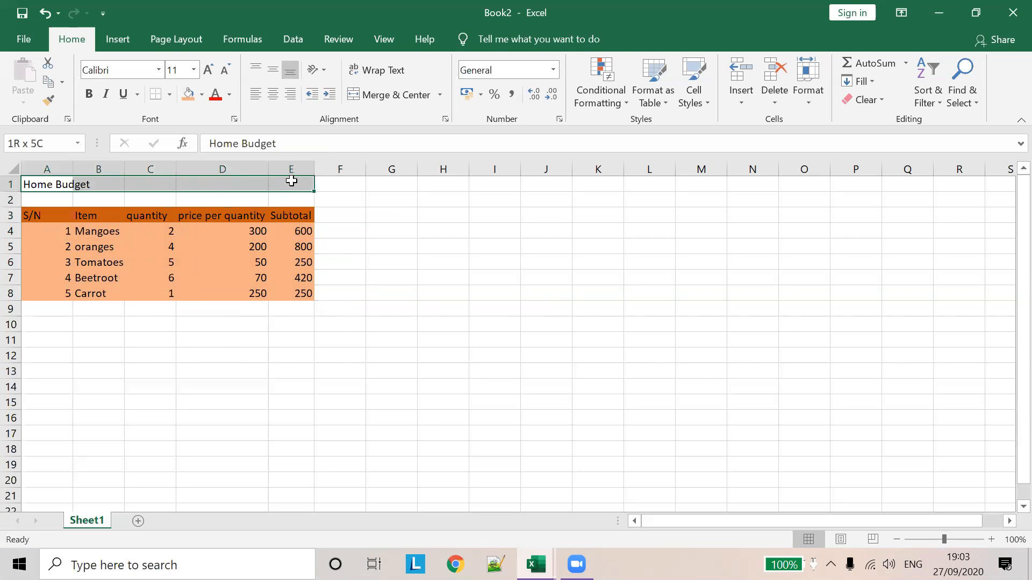
pyautogui.click(423, 95)
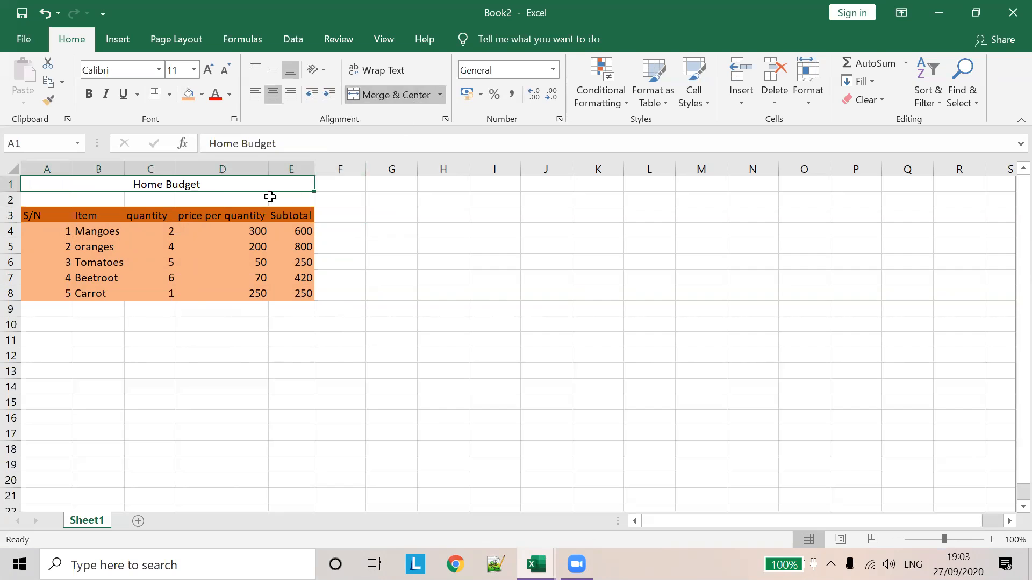
pyautogui.click(202, 94)
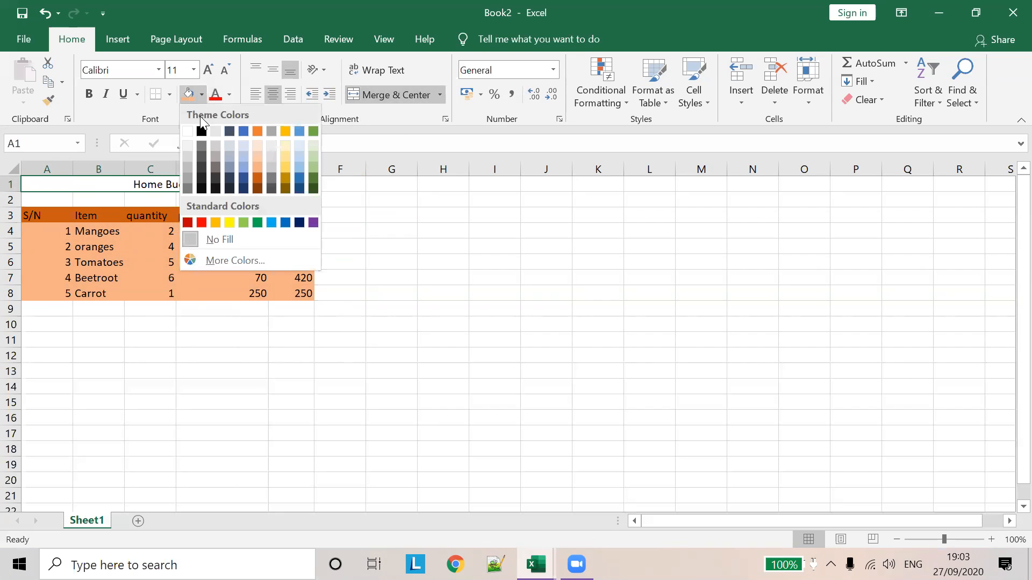
pyautogui.click(244, 165)
pyautogui.click(405, 228)
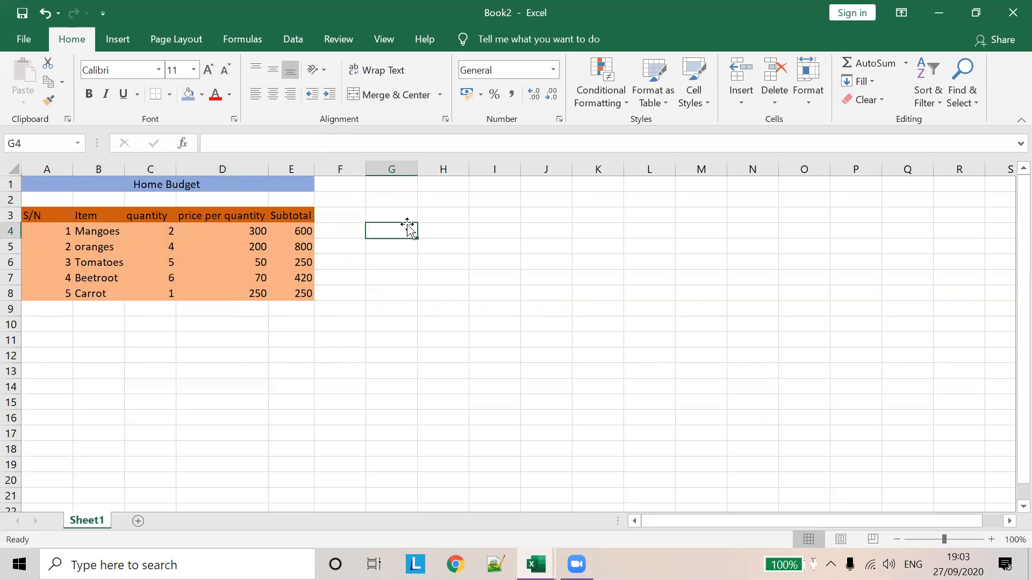
pyautogui.click(308, 323)
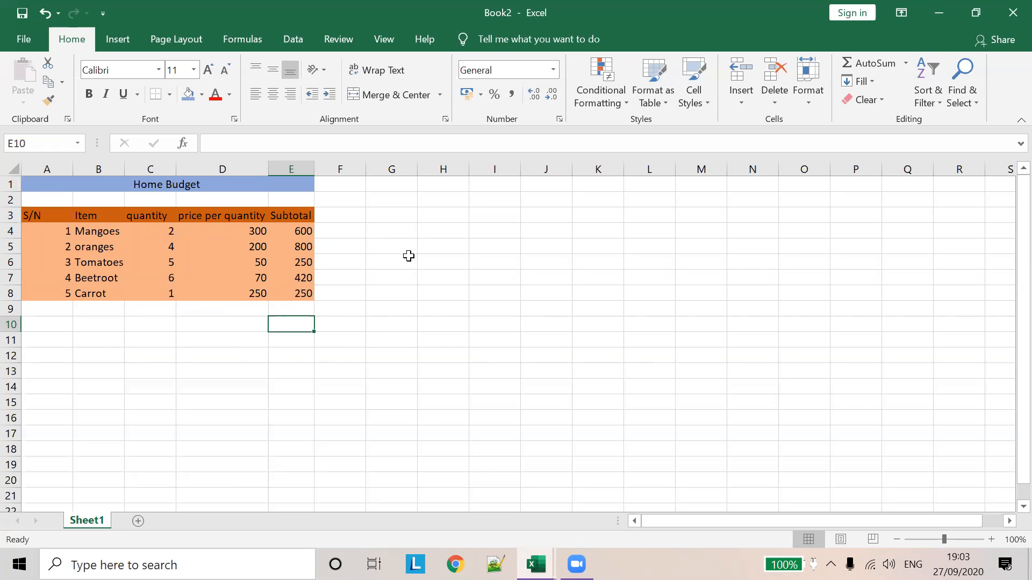
# Add a new worksheet and enter the numbers 23, 43, 34, 5 and 3434 in cells B1 to B5
pyautogui.click(138, 520)
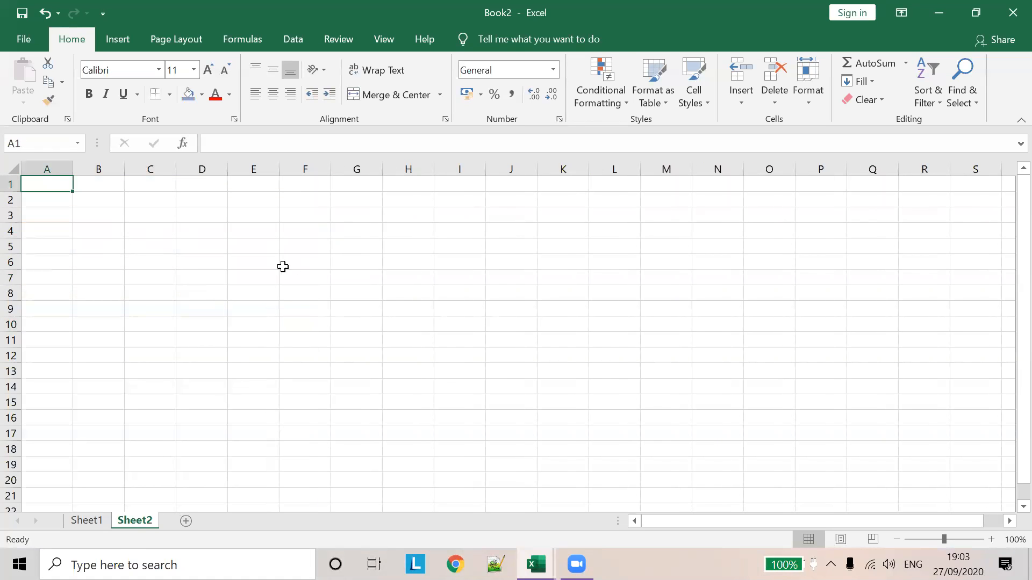
pyautogui.click(102, 185)
pyautogui.write('23')
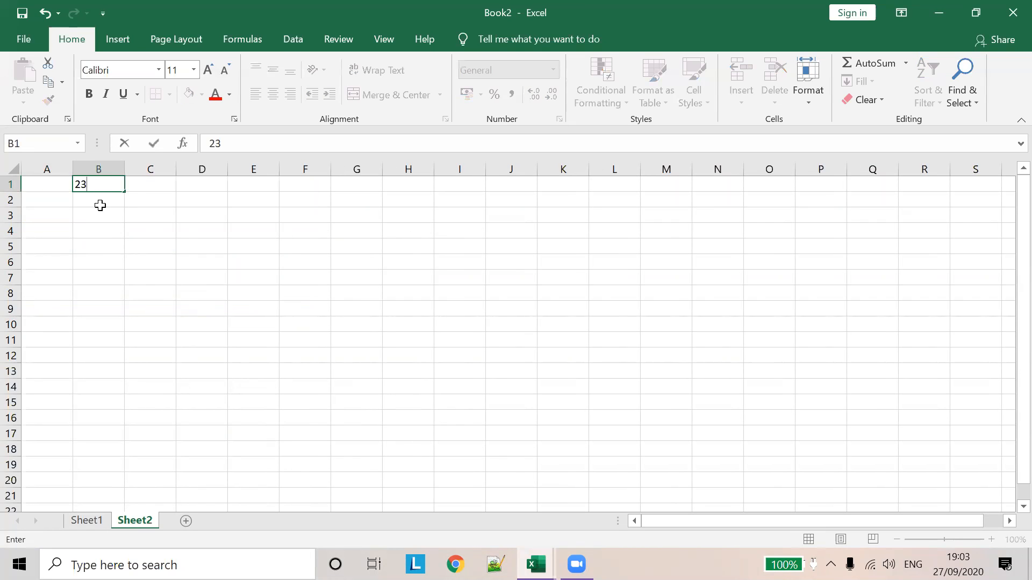
pyautogui.press('Return')
pyautogui.write('43')
pyautogui.press('Return')
pyautogui.write('34')
pyautogui.press('Return')
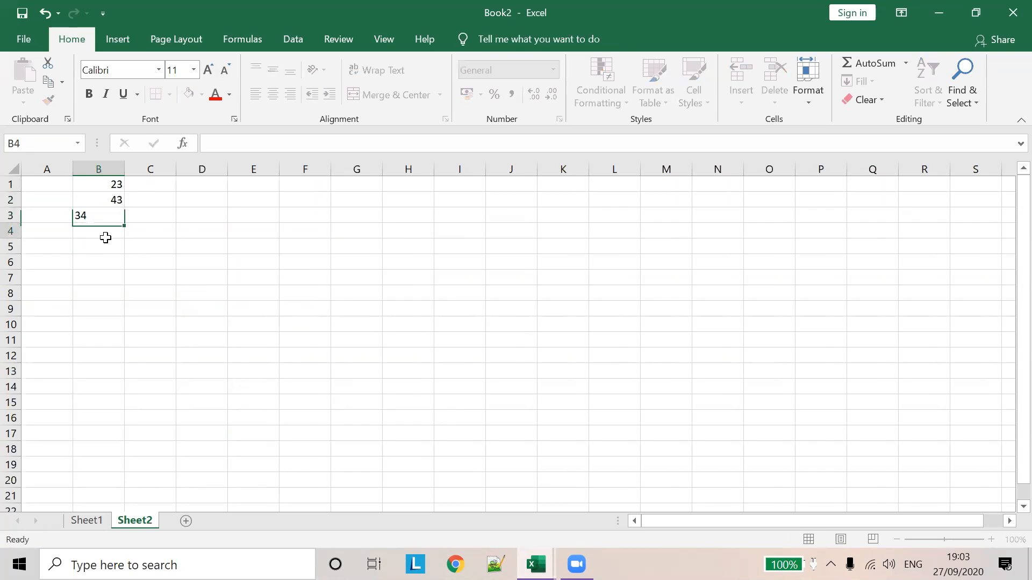
pyautogui.moveTo(104, 236); pyautogui.dragTo(106, 242)
pyautogui.write('5')
pyautogui.press('Return')
pyautogui.click(108, 246)
pyautogui.write('3434')
pyautogui.click(118, 273)
pyautogui.click(111, 262)
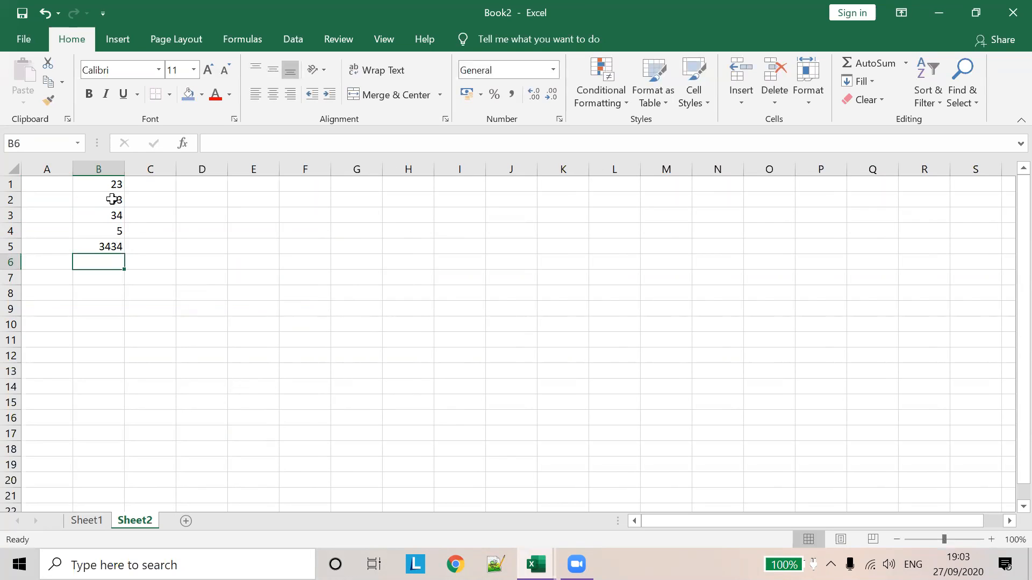
# Label cell A6 as Total beside the cell beneath the column of numbers
pyautogui.moveTo(108, 183); pyautogui.dragTo(121, 248)
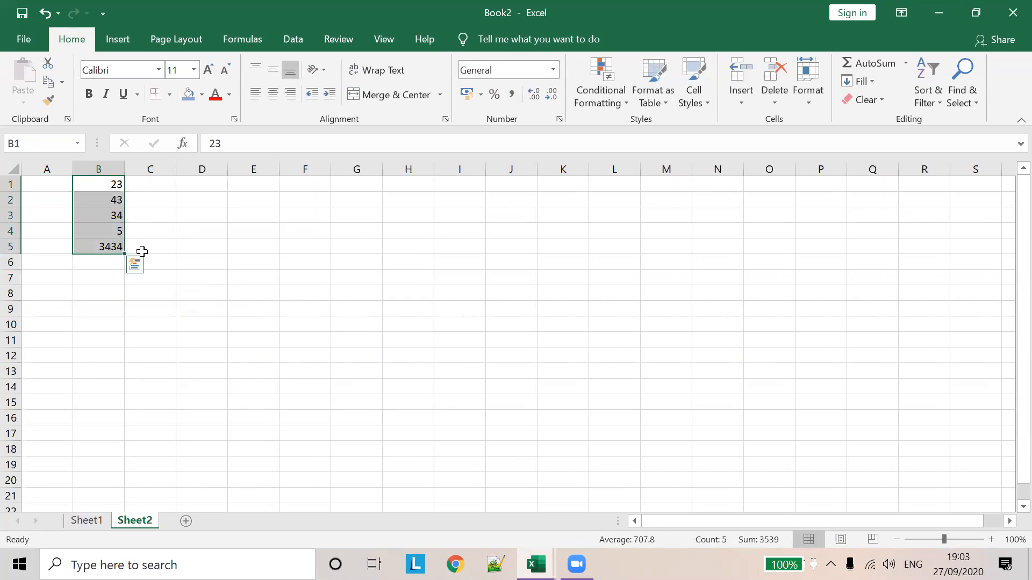
pyautogui.click(105, 264)
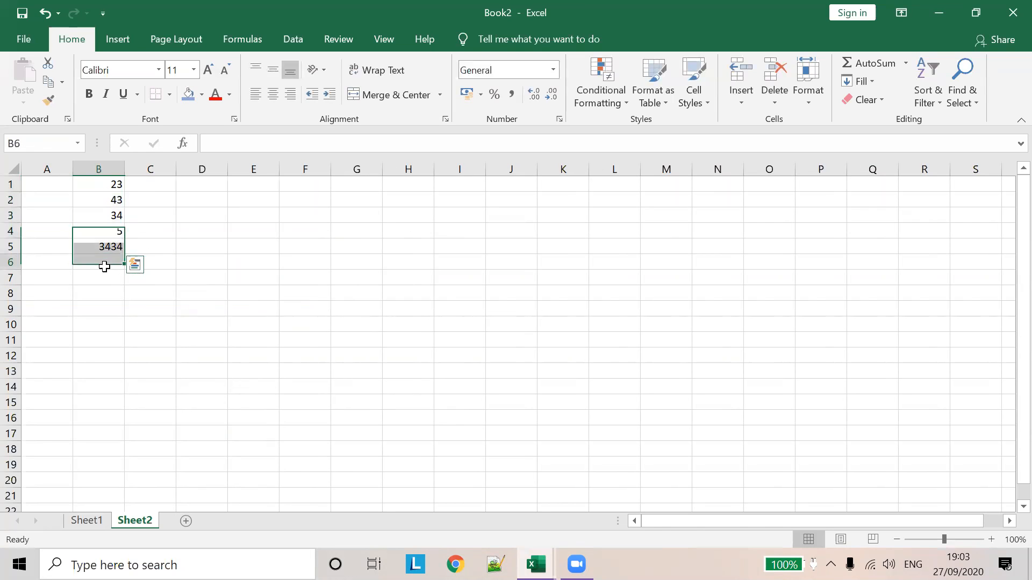
pyautogui.click(62, 262)
pyautogui.write('Tota')
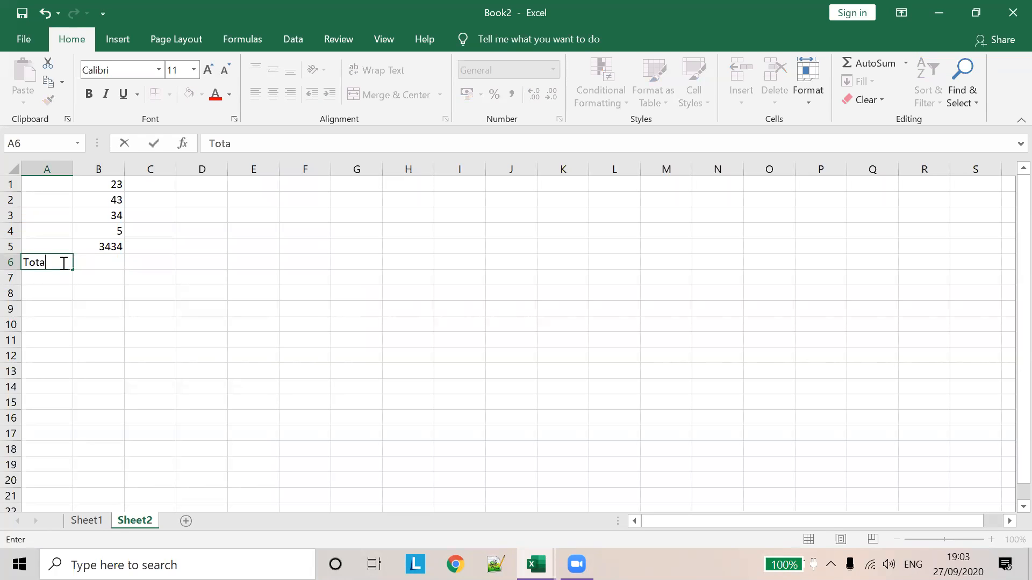
pyautogui.write('l')
pyautogui.click(112, 261)
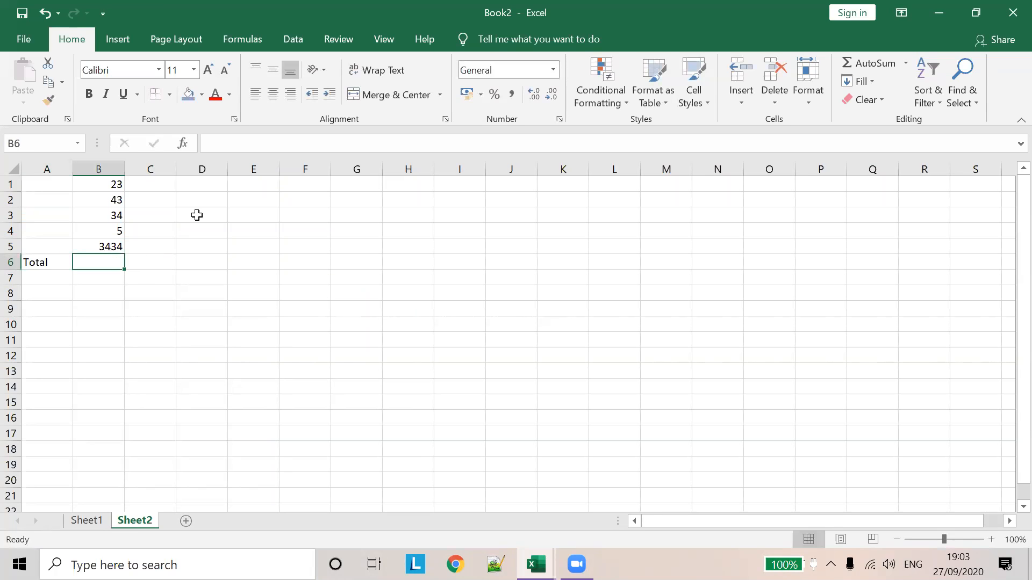
# Calculate the total of the numbers in cell B6 with the formula =SUM(B1:B5)
pyautogui.click(250, 141)
pyautogui.write('=')
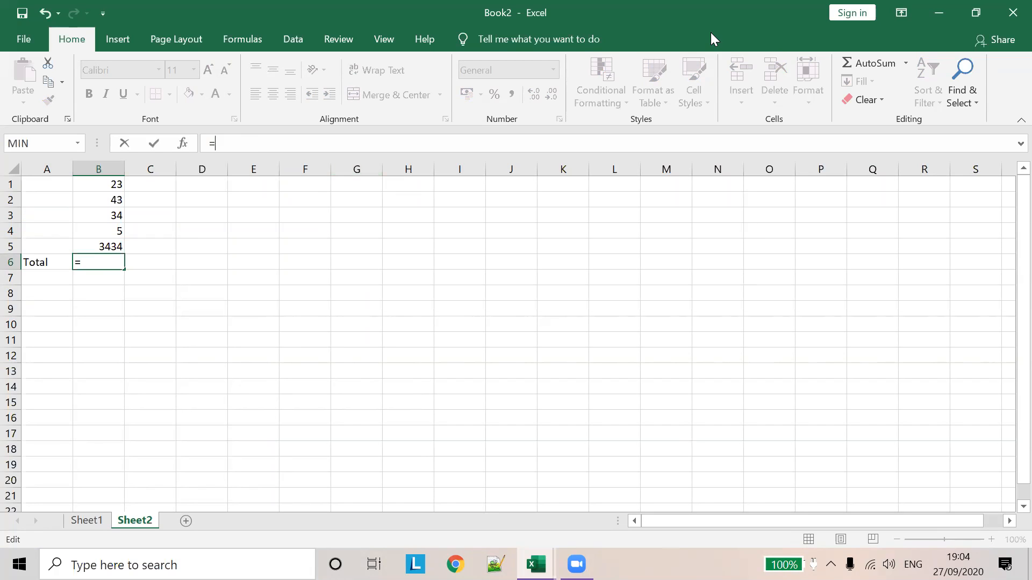
pyautogui.write('SUM')
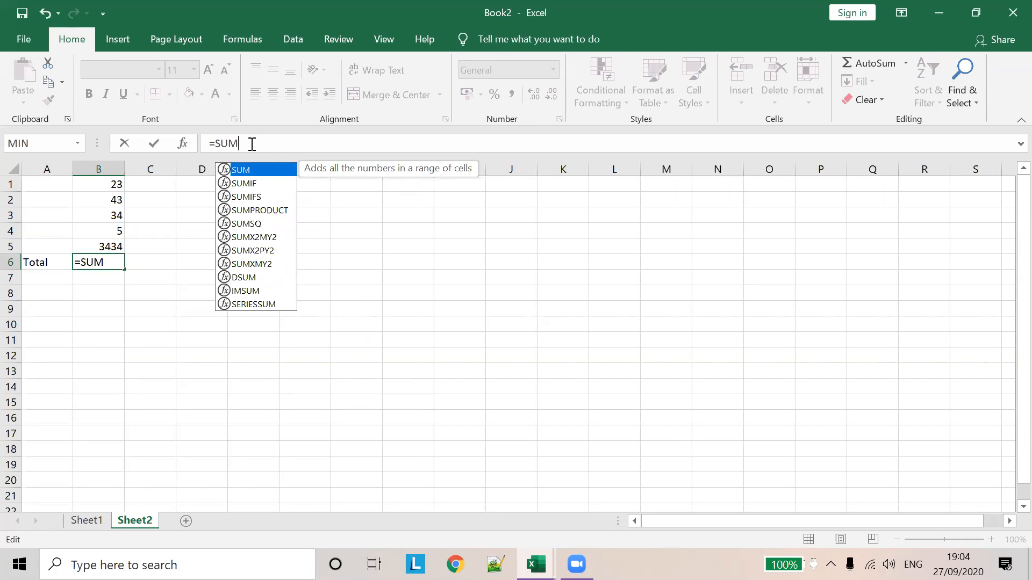
pyautogui.write('()')
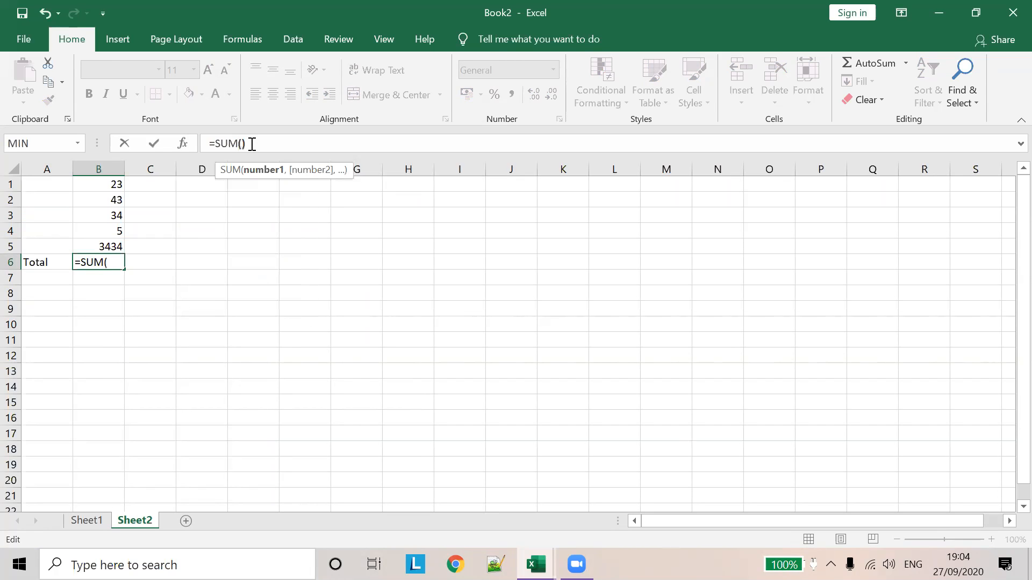
pyautogui.press('Left')
pyautogui.click(115, 183)
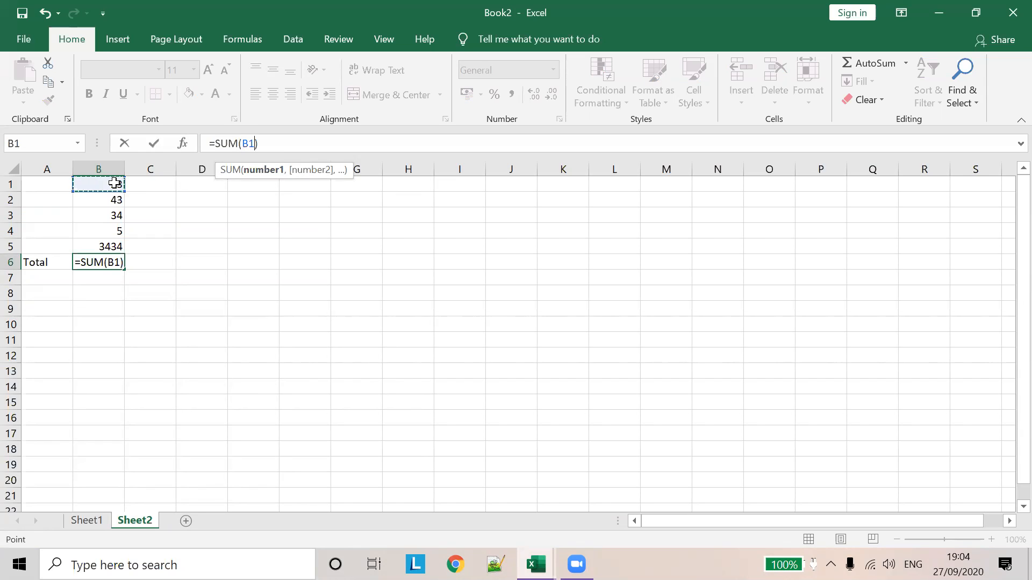
pyautogui.click(93, 246)
pyautogui.click(108, 184)
pyautogui.click(257, 142)
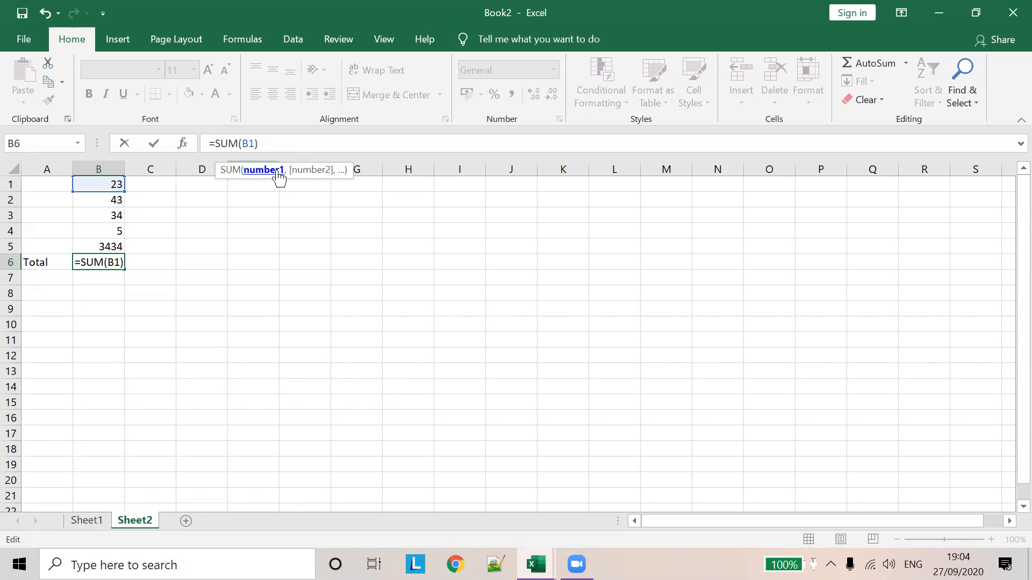
pyautogui.write(':B5')
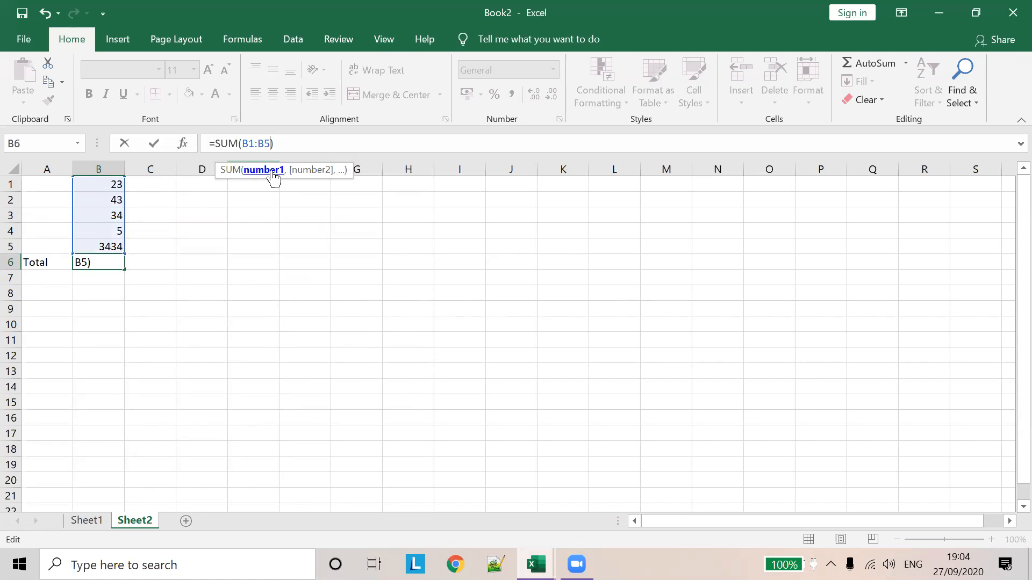
pyautogui.click(183, 258)
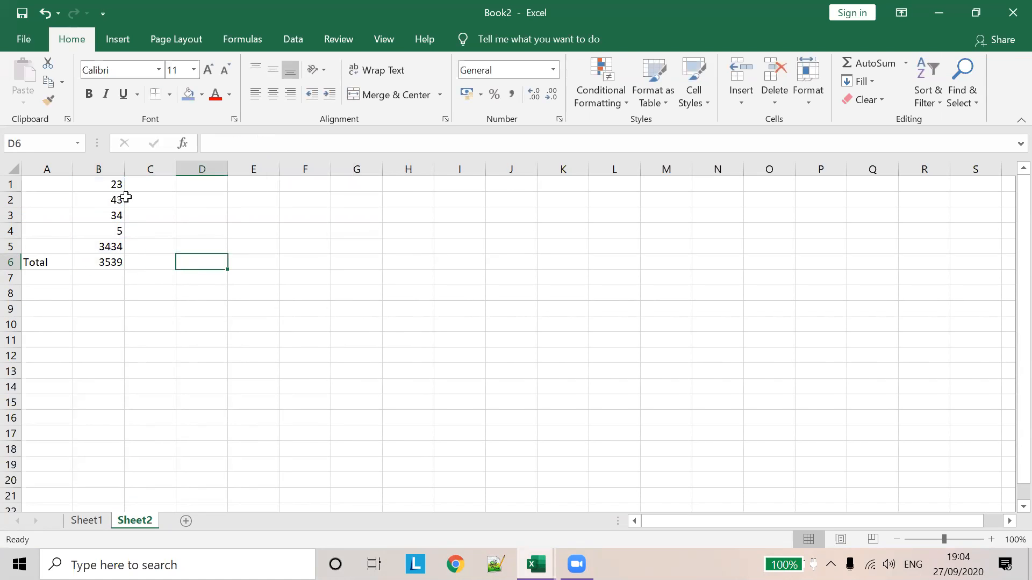
# Change the last number in the list, cell B5, to 23
pyautogui.click(104, 250)
pyautogui.write('23')
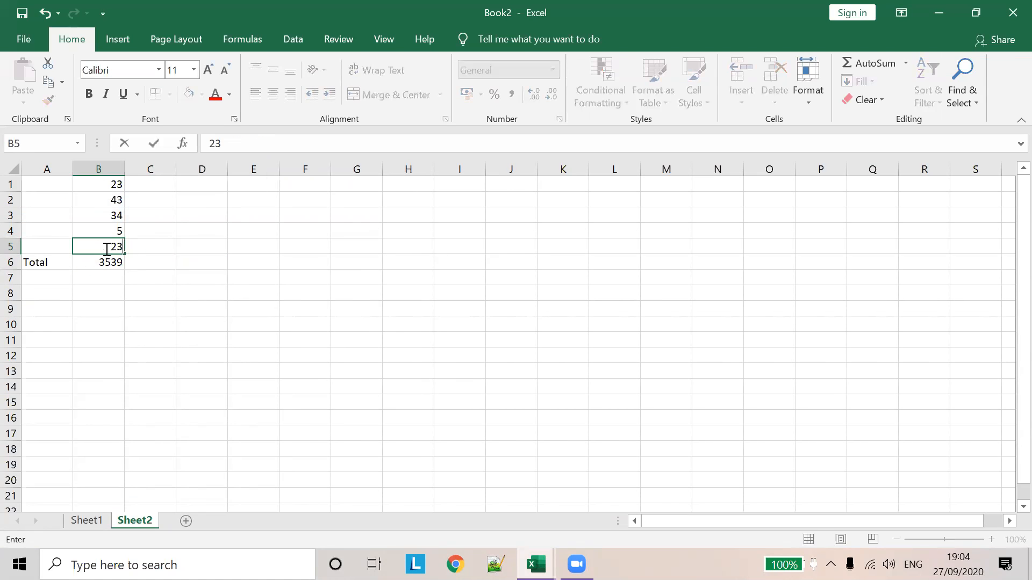
pyautogui.click(182, 241)
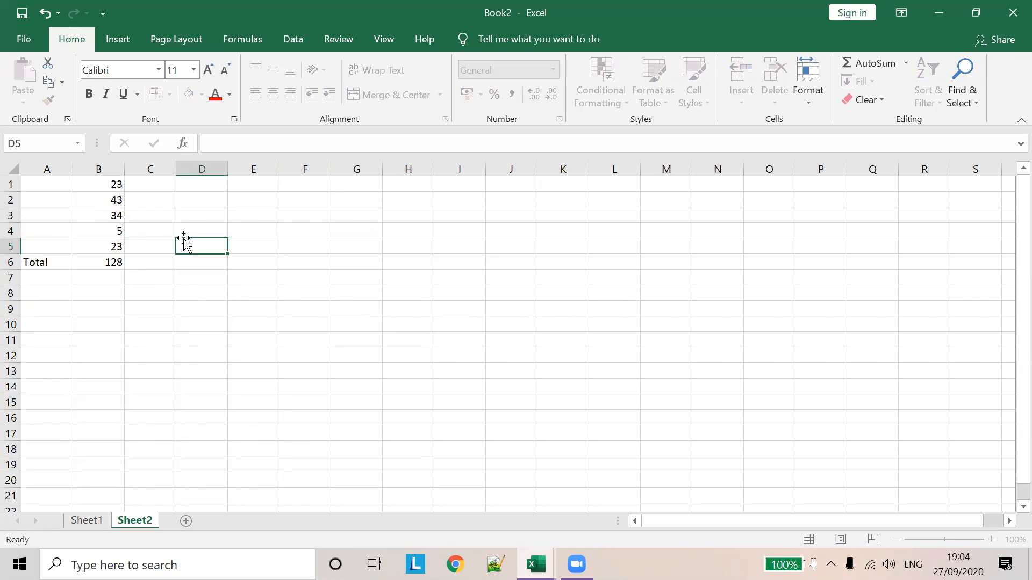
# Examine the SUM formula in B6 and the range B1:B5 that it references
pyautogui.click(117, 264)
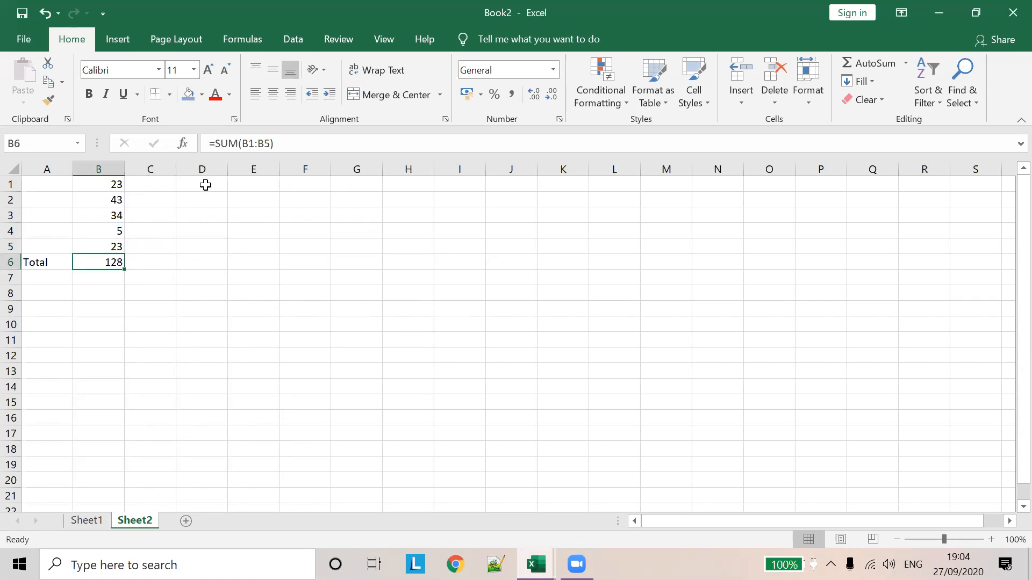
pyautogui.moveTo(110, 184); pyautogui.dragTo(115, 248)
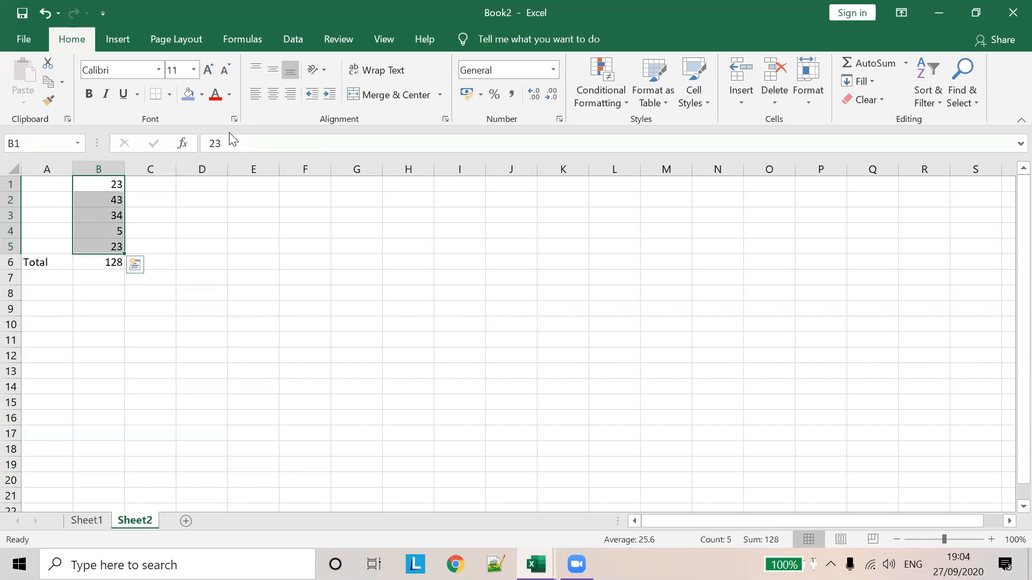
pyautogui.moveTo(230, 142); pyautogui.dragTo(175, 158)
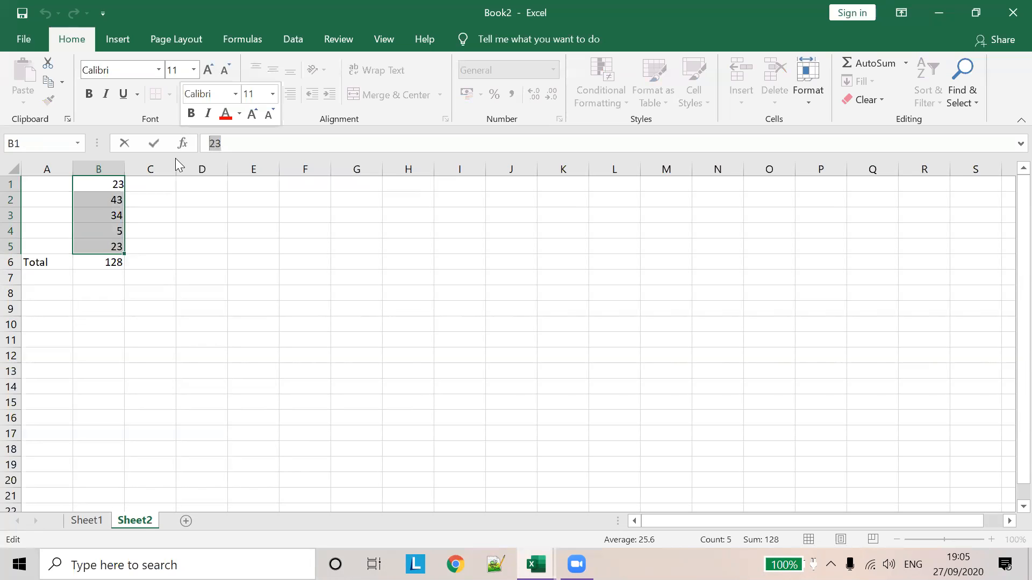
pyautogui.click(113, 262)
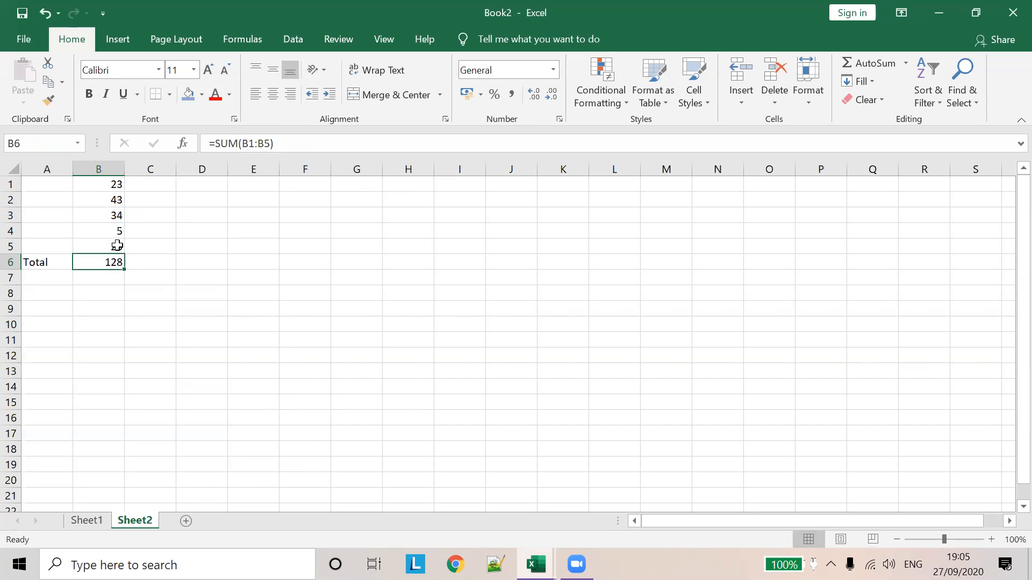
pyautogui.click(212, 144)
pyautogui.moveTo(211, 144); pyautogui.dragTo(268, 145)
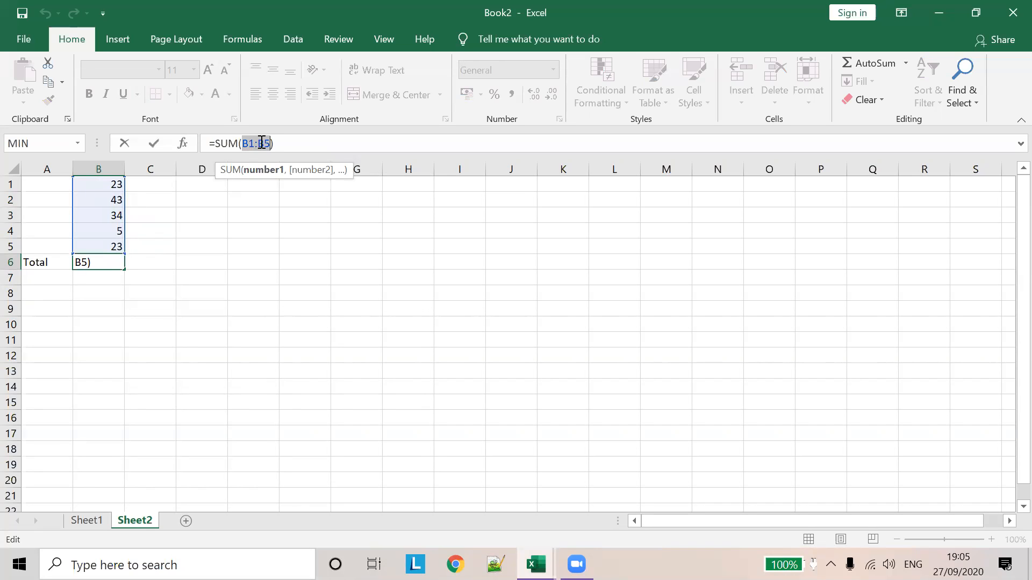
pyautogui.click(295, 149)
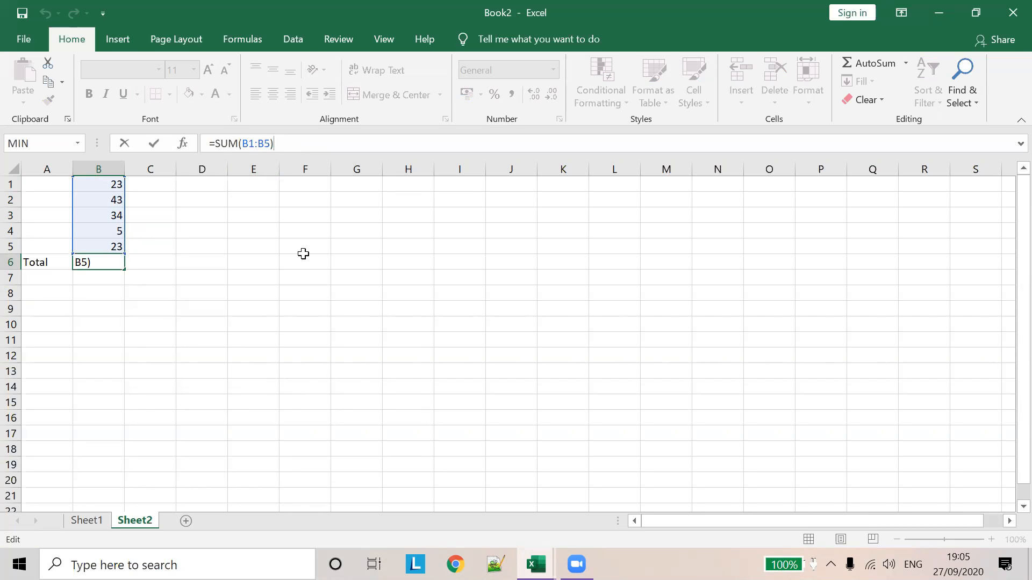
# Label cell A7 as Min and find the smallest number in B7 with the formula =MIN(B1:B5)
pyautogui.click(69, 275)
pyautogui.write('Min')
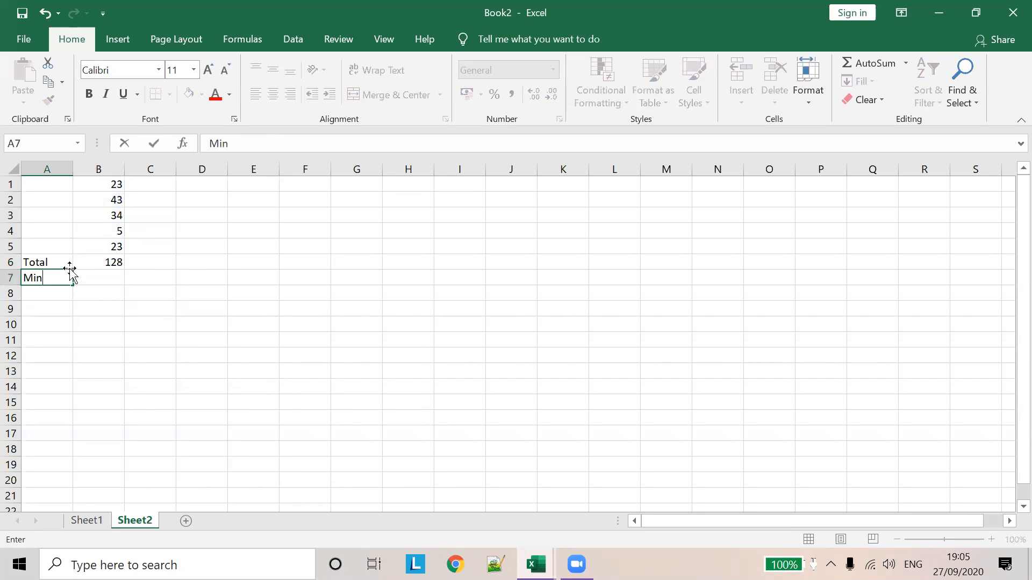
pyautogui.click(107, 280)
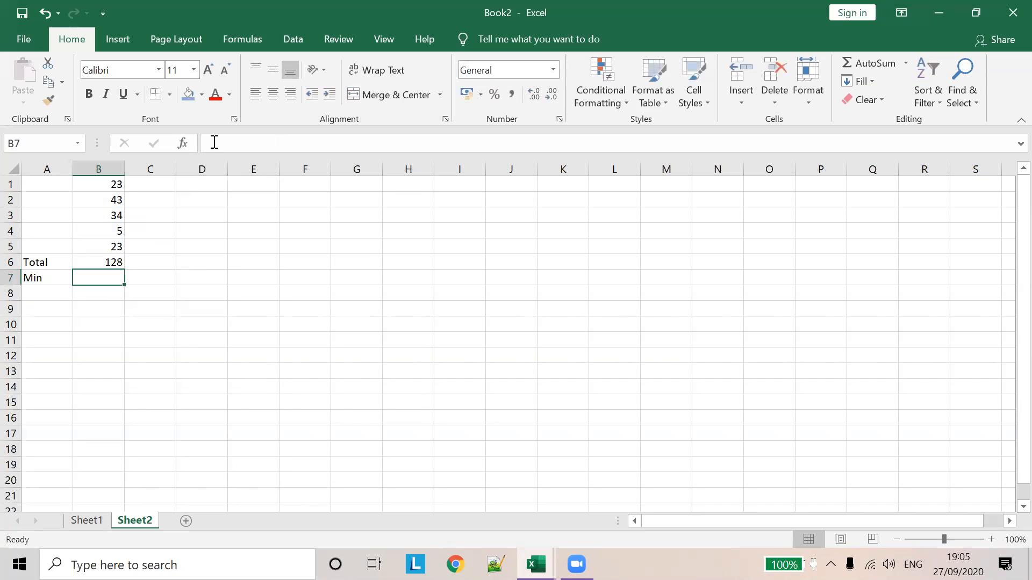
pyautogui.click(214, 142)
pyautogui.write('=')
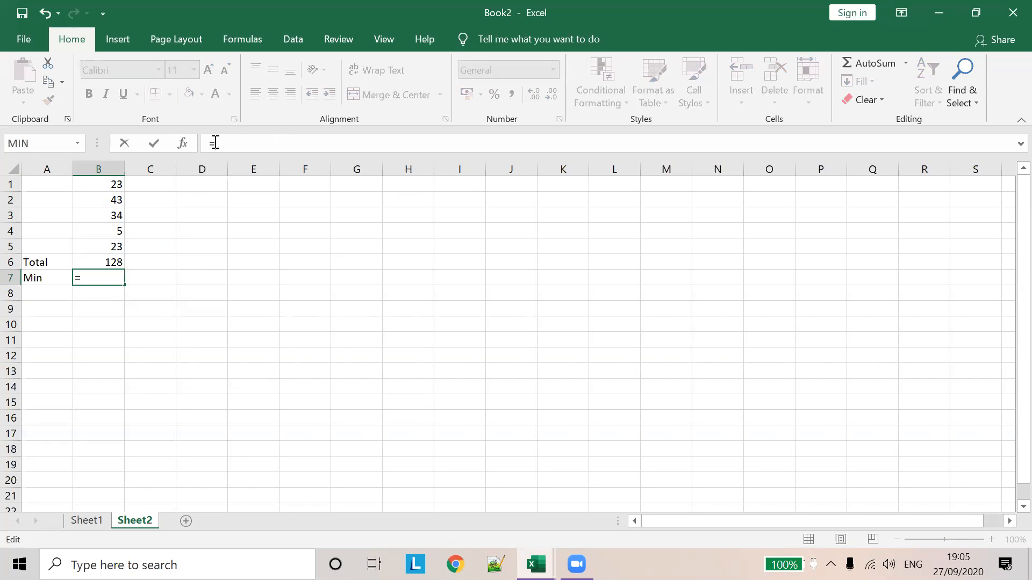
pyautogui.write('Min')
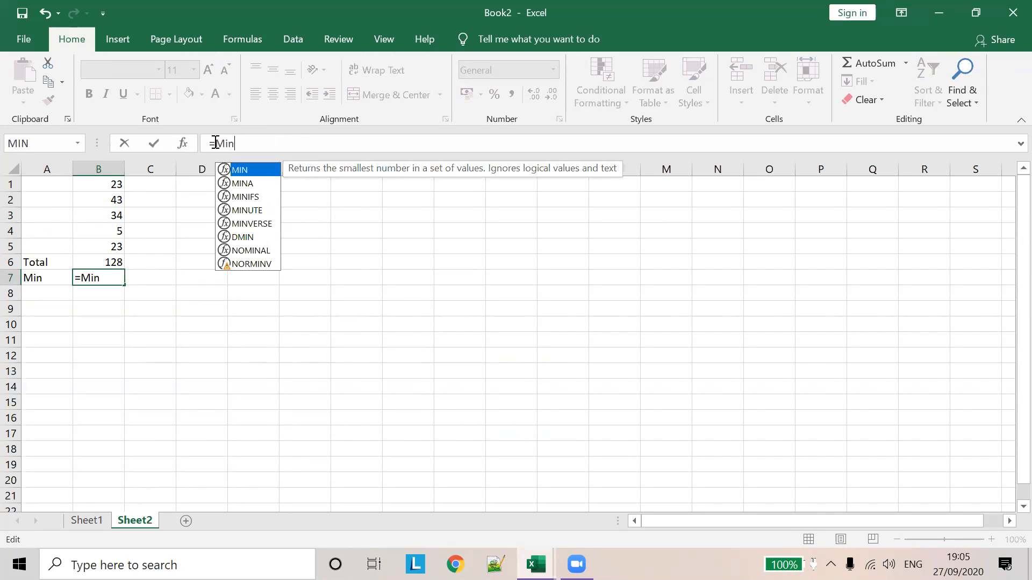
pyautogui.write('()')
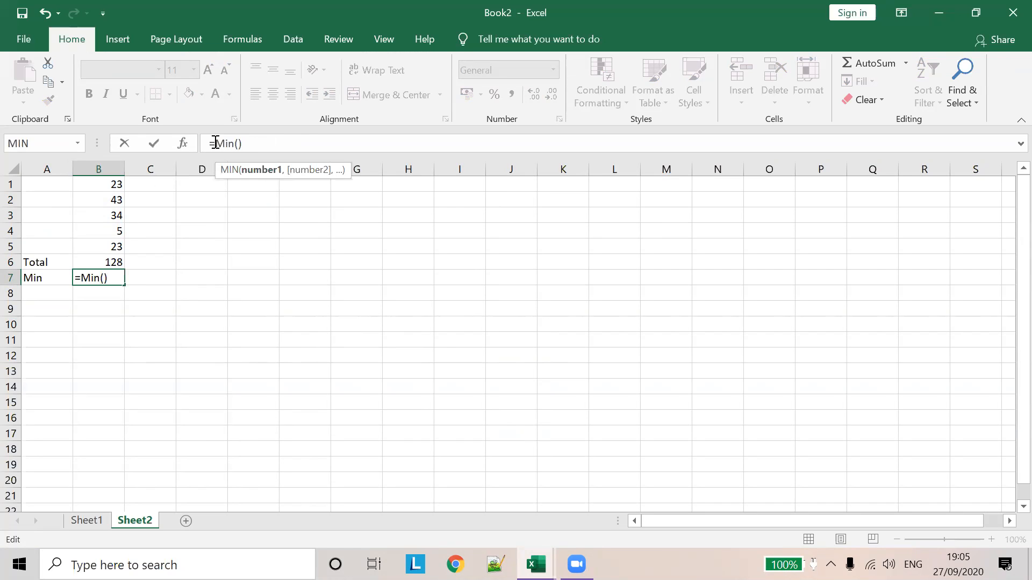
pyautogui.write('B1:B5')
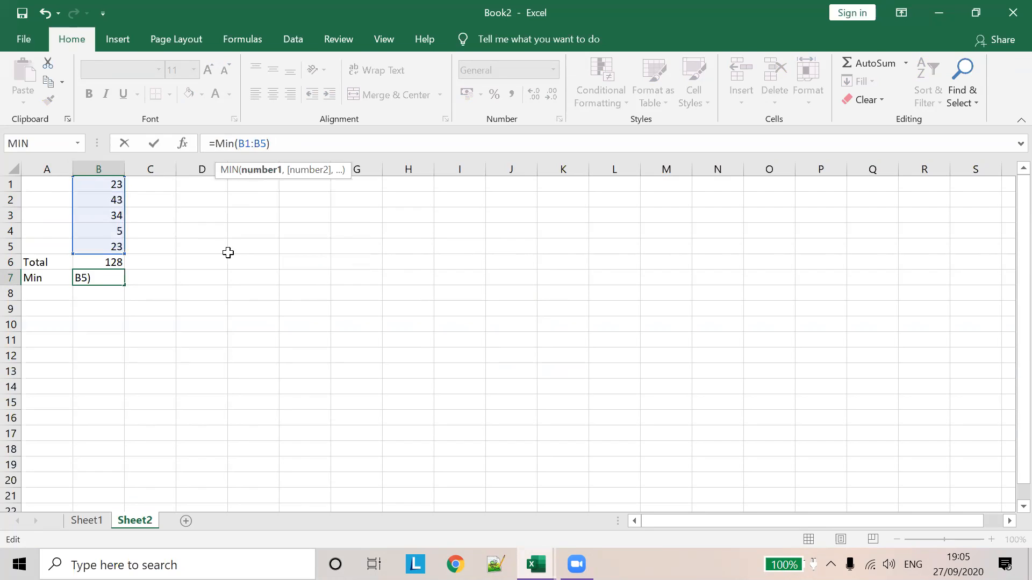
pyautogui.click(229, 249)
# Compare the MIN result in B7 with the numbers in B1:B5, especially cell B4
pyautogui.click(113, 277)
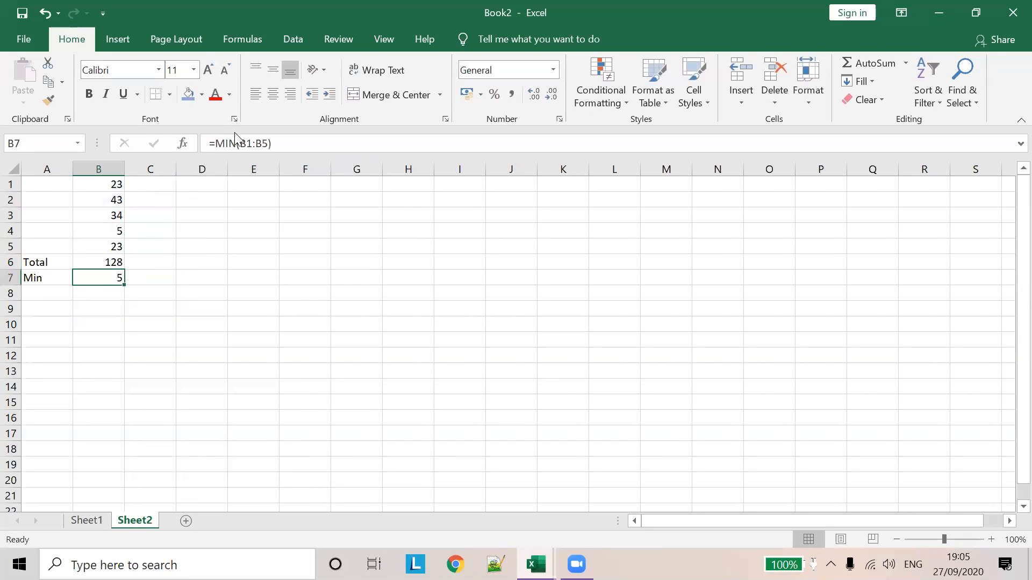
pyautogui.moveTo(115, 184); pyautogui.dragTo(110, 244)
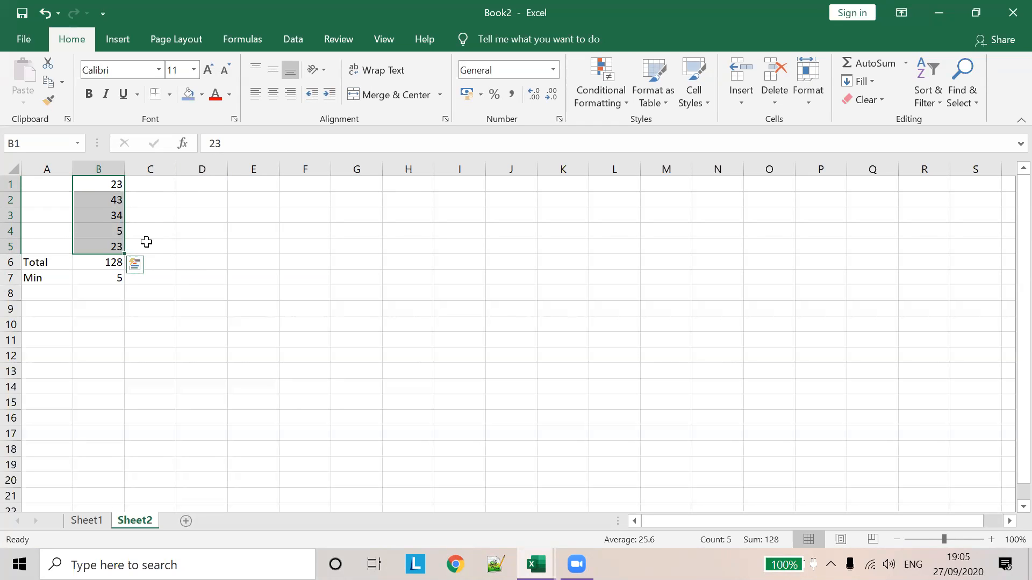
pyautogui.click(104, 232)
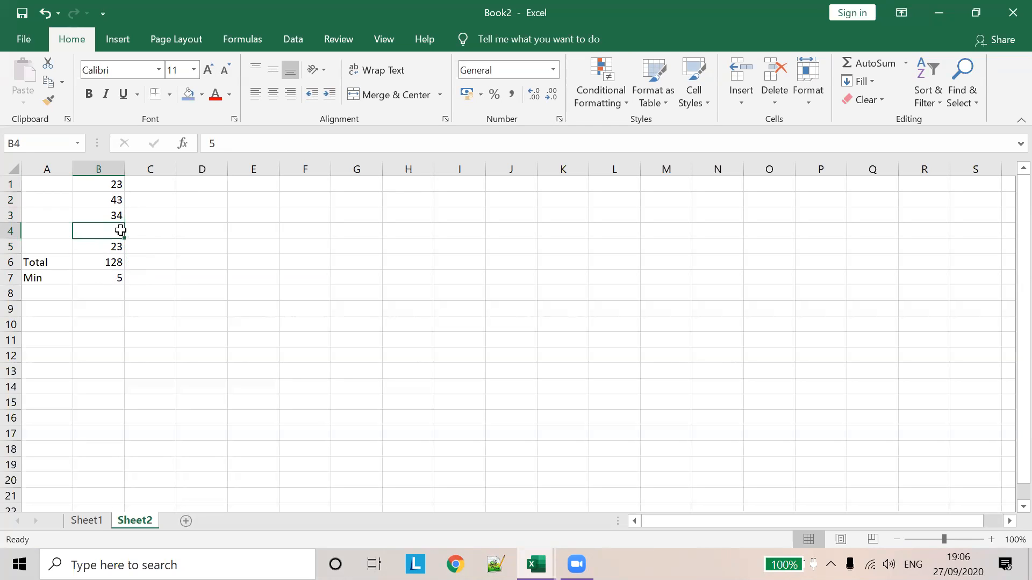
pyautogui.click(113, 279)
pyautogui.click(113, 233)
pyautogui.click(117, 275)
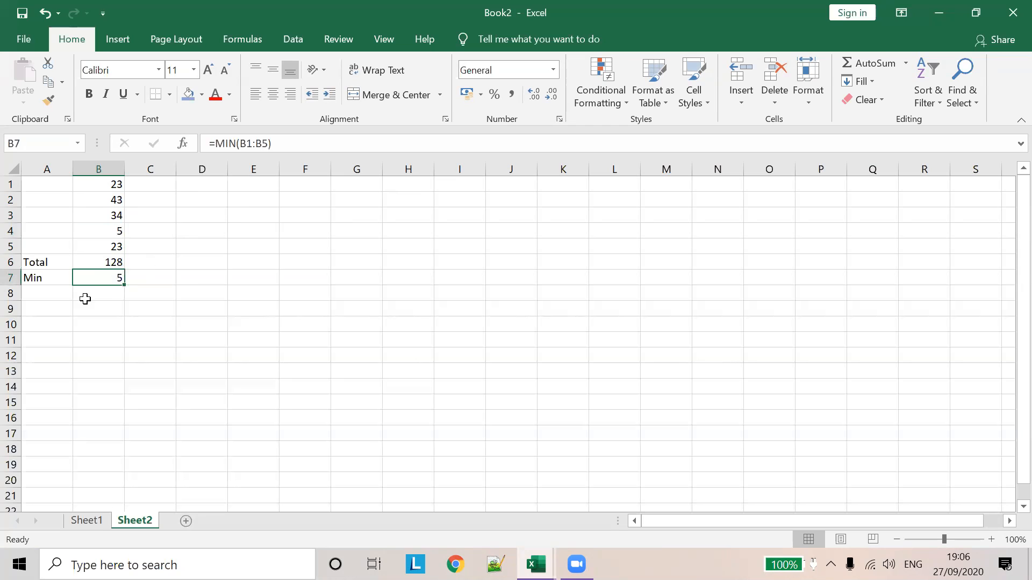
# Label cell A8 as Max and find the largest number in B8 with the formula +Max(B1:B5)
pyautogui.click(38, 297)
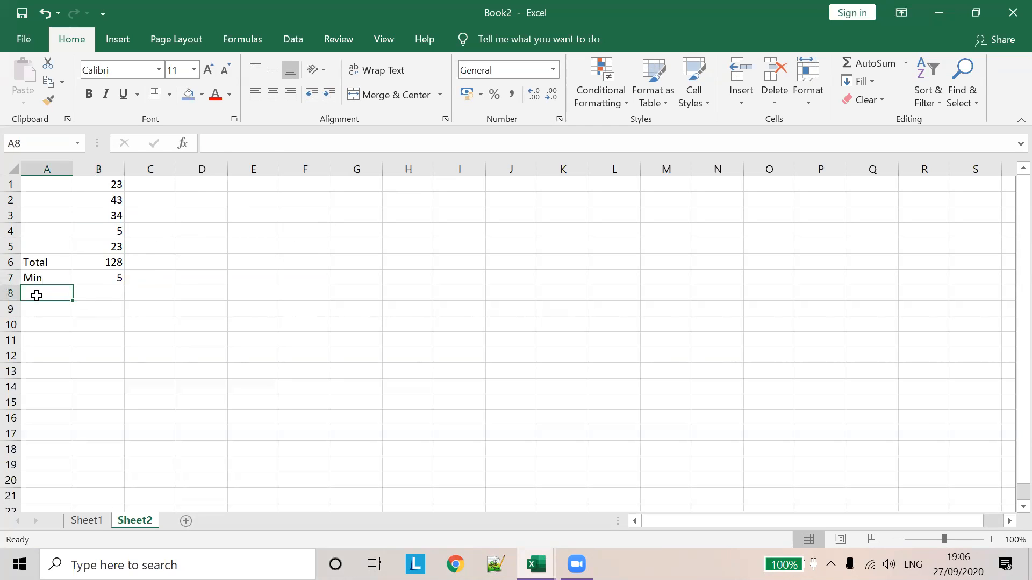
pyautogui.write('Max')
pyautogui.press('Tab')
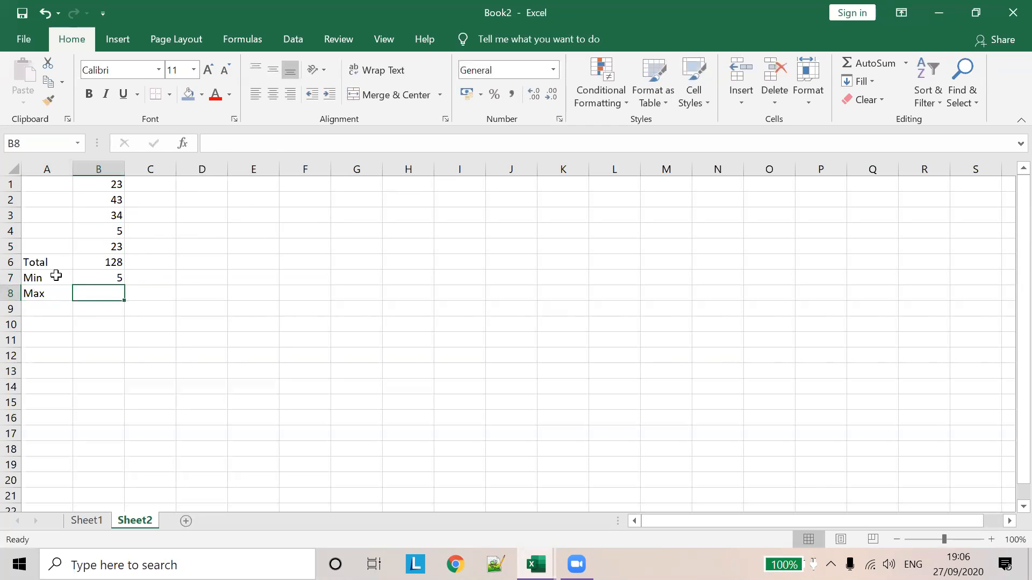
pyautogui.click(222, 145)
pyautogui.write('+Max()')
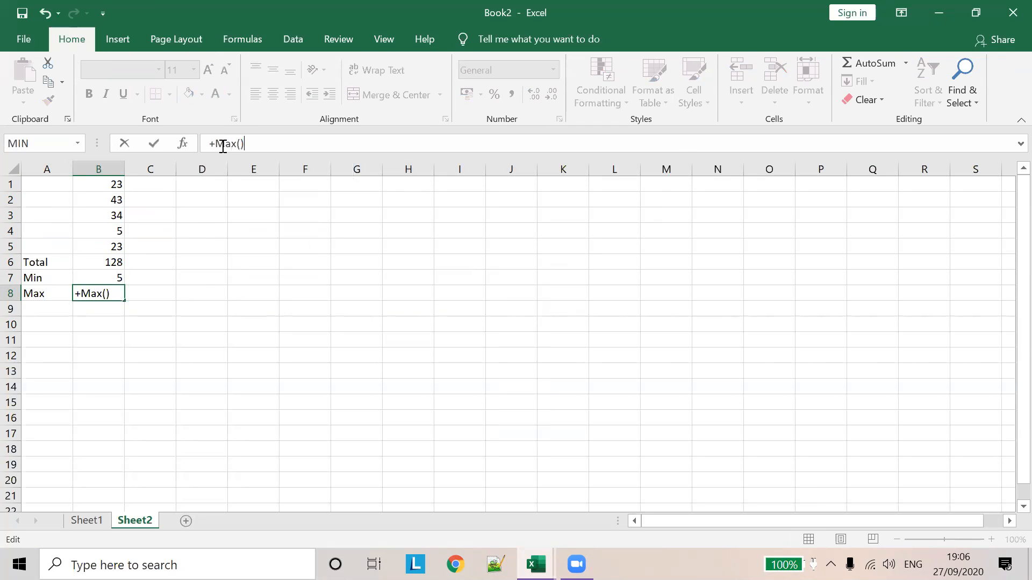
pyautogui.press('Left')
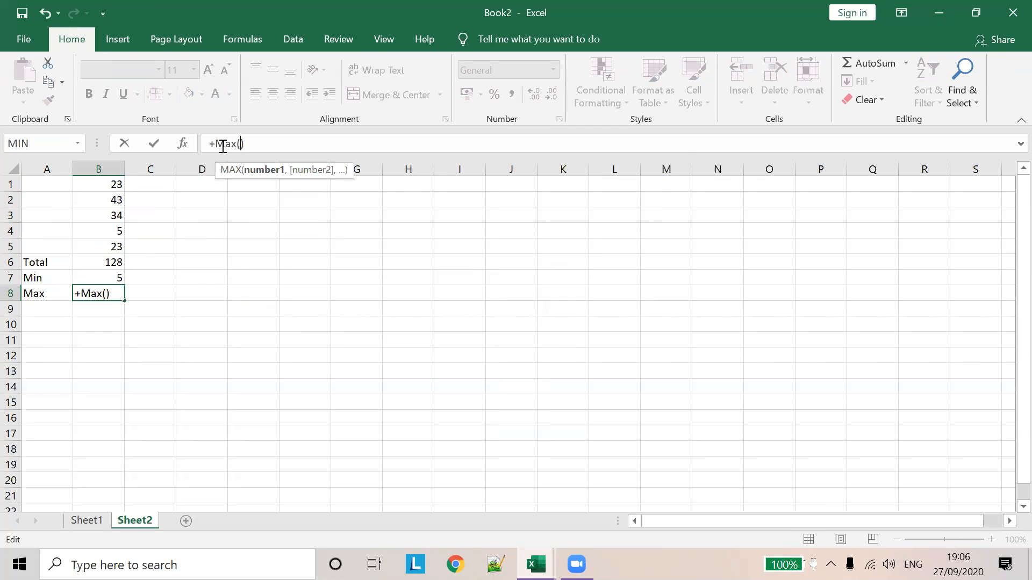
pyautogui.write('B1:')
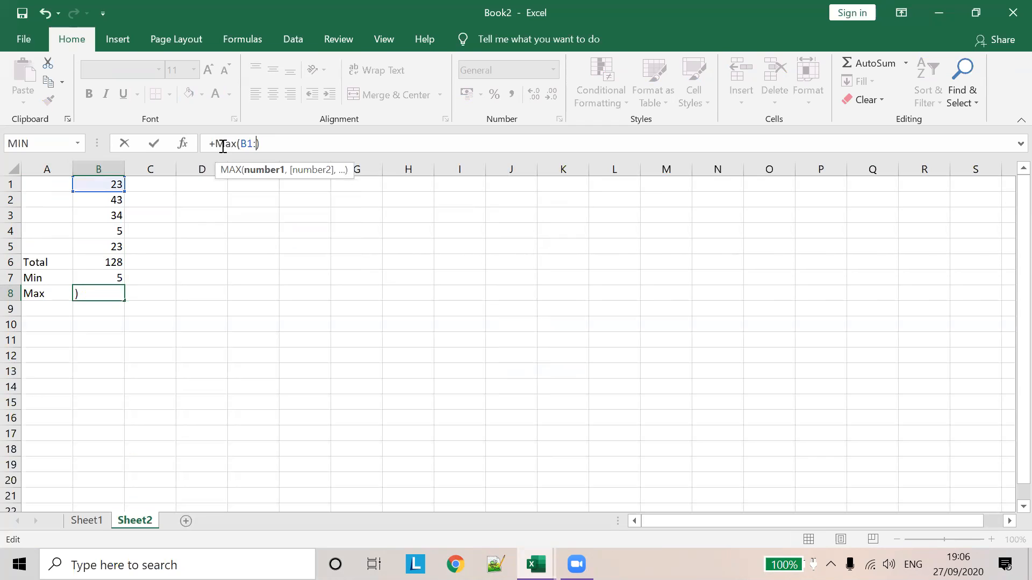
pyautogui.write('B5')
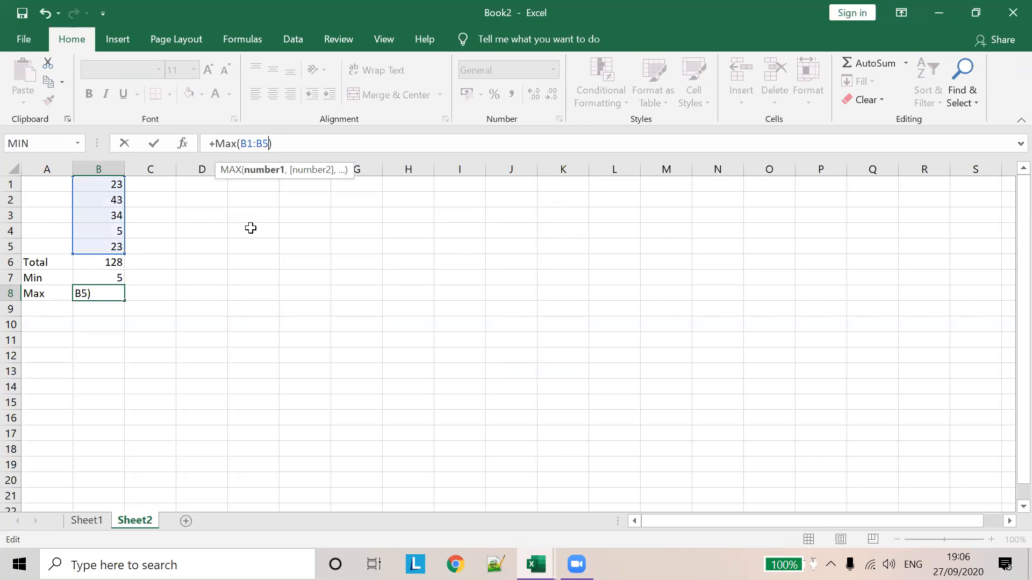
pyautogui.click(250, 228)
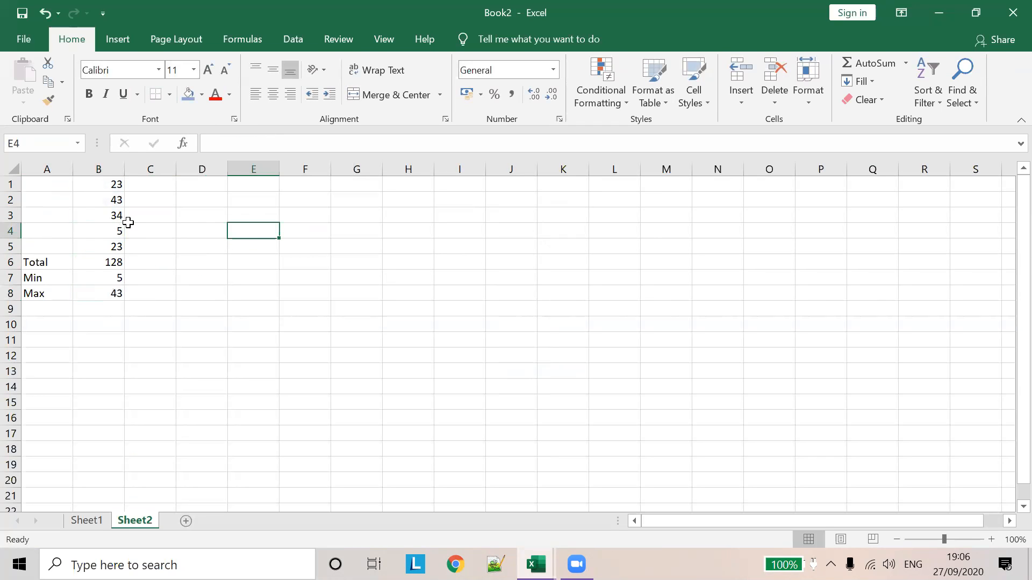
# Remove the plus sign from the formula in B8 so that it reads =MAX(B1:B5)
pyautogui.click(117, 294)
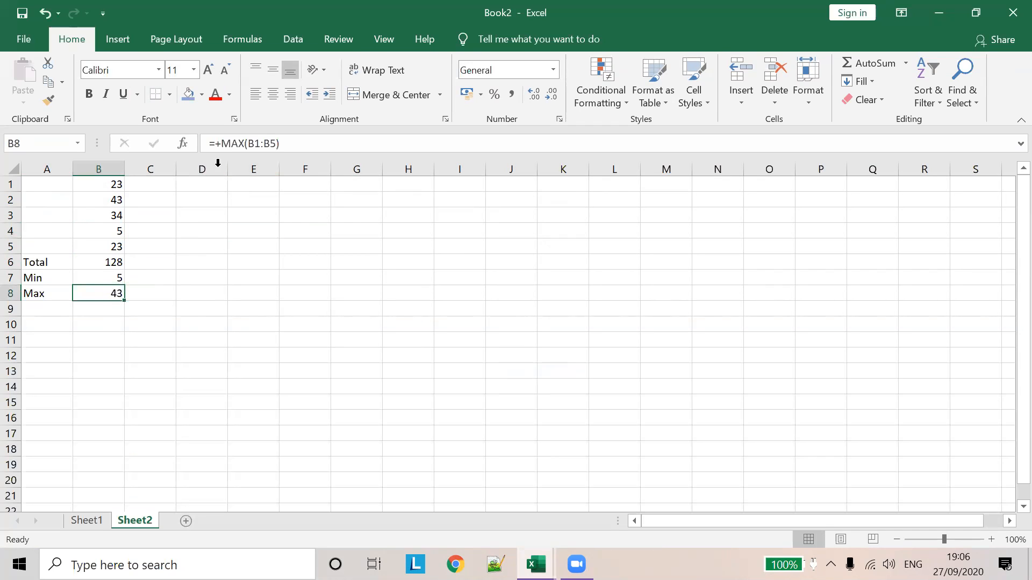
pyautogui.click(220, 143)
pyautogui.press('BackSpace')
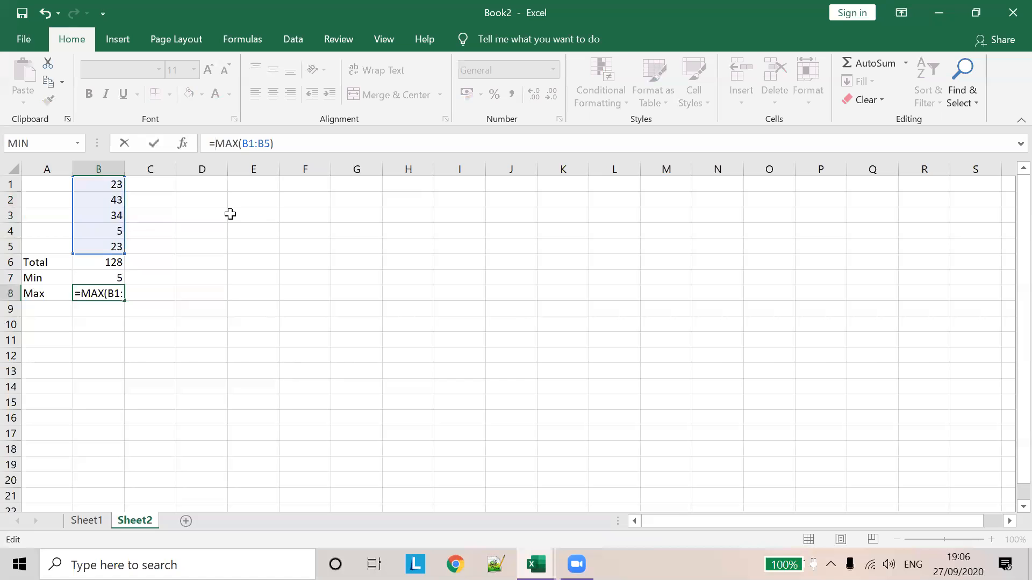
pyautogui.click(155, 283)
pyautogui.click(141, 292)
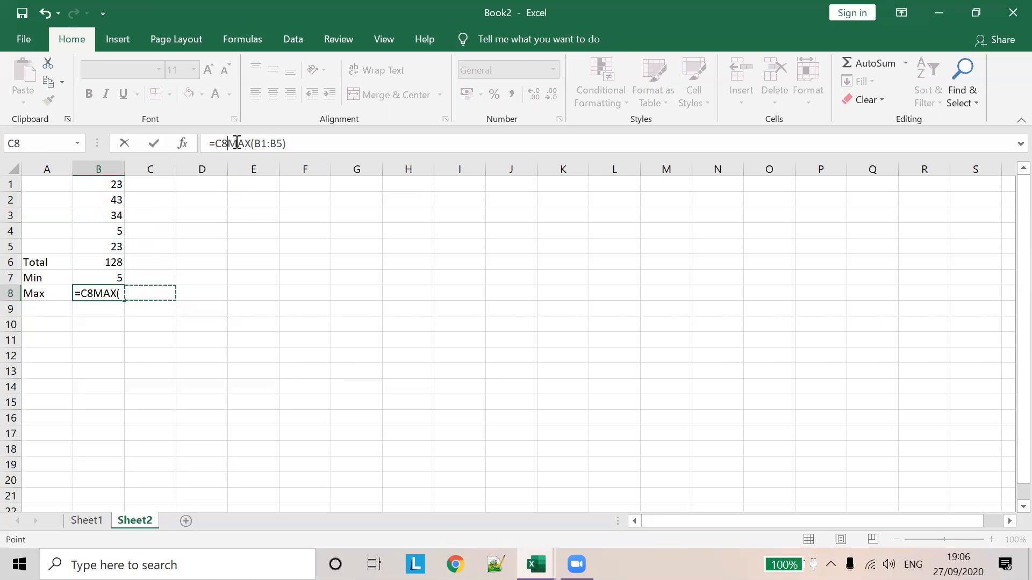
pyautogui.press('BackSpace')
pyautogui.press('BackSpace')
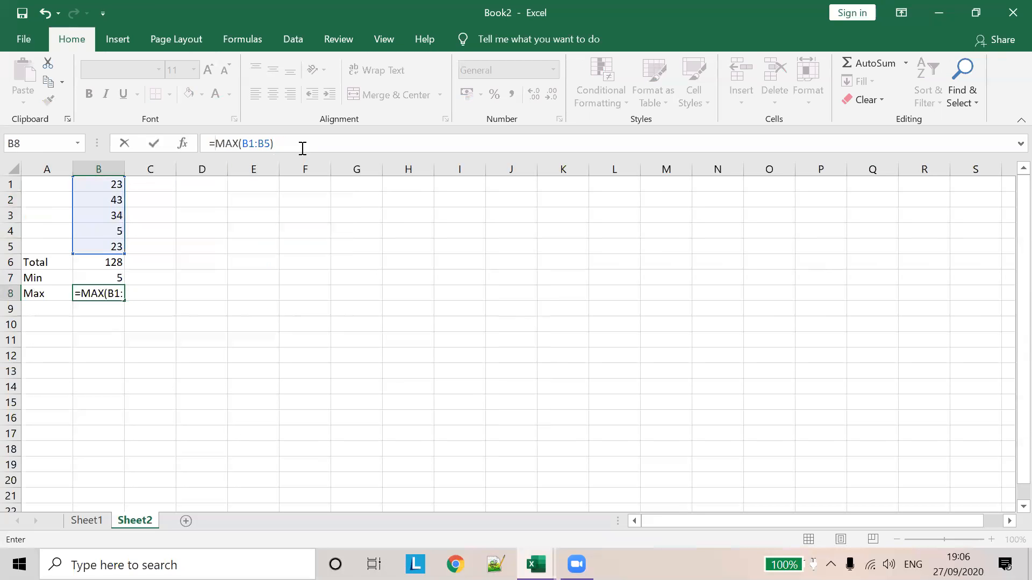
pyautogui.click(253, 232)
pyautogui.click(111, 306)
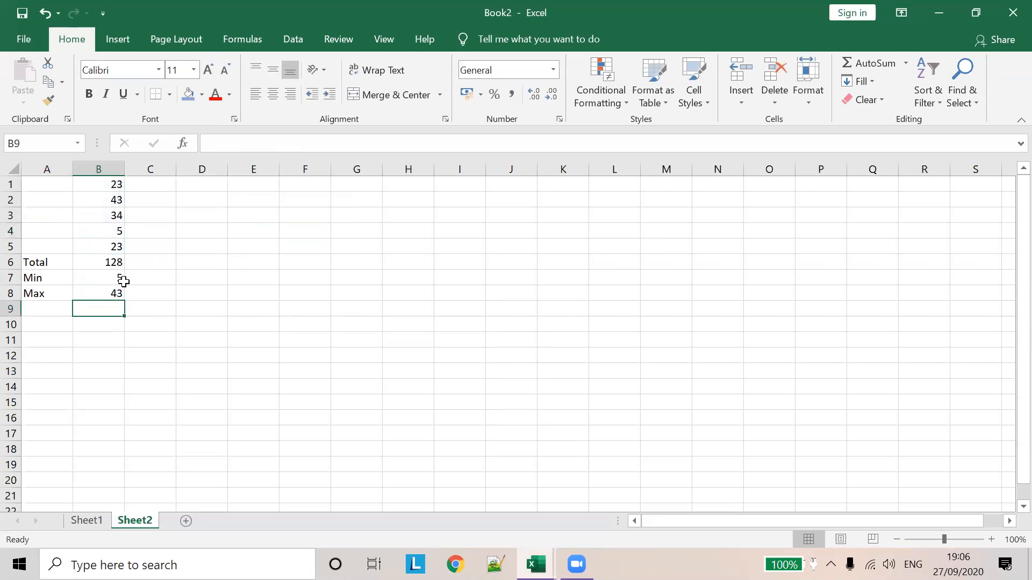
# Examine the function name at the start of the formula in cell B8
pyautogui.click(101, 293)
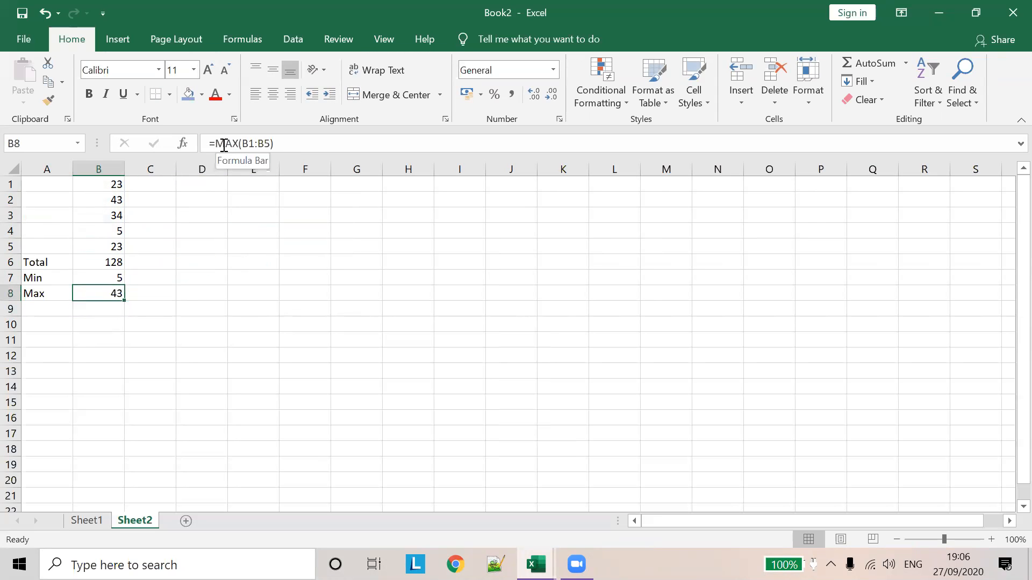
pyautogui.click(240, 144)
pyautogui.moveTo(239, 144); pyautogui.dragTo(209, 144)
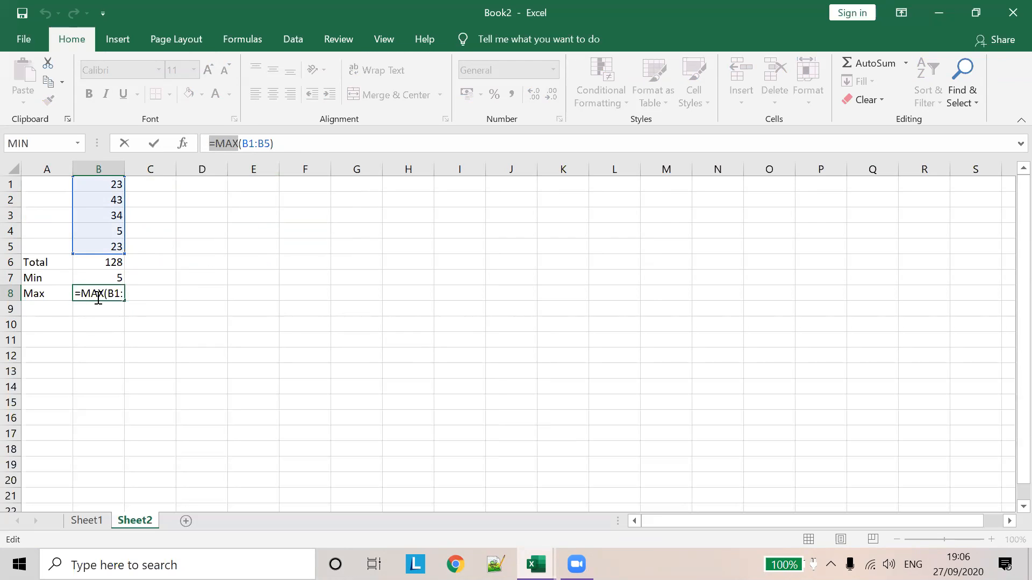
pyautogui.click(46, 306)
pyautogui.write('Avre')
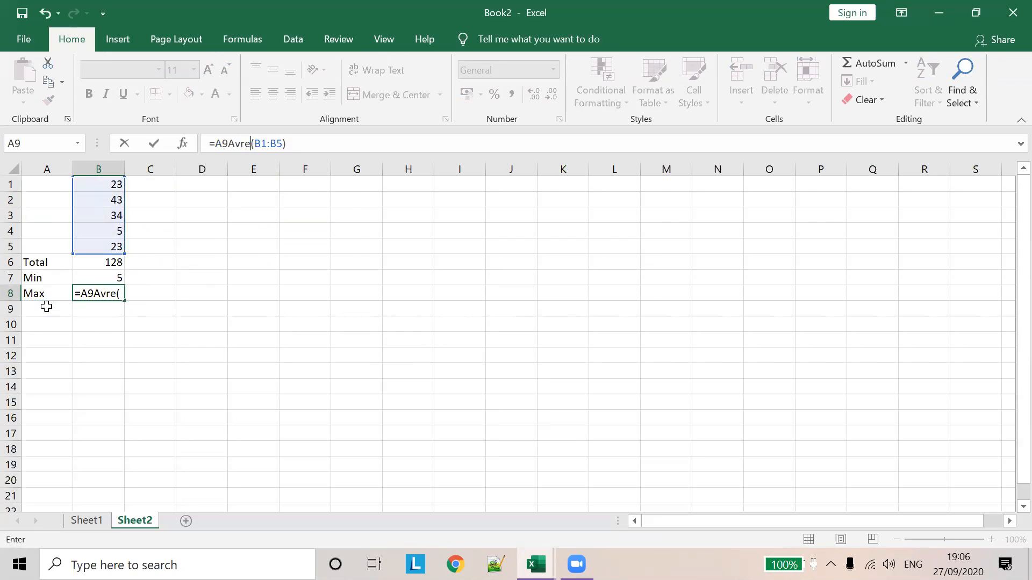
pyautogui.hotkey('ctrl', 'z')
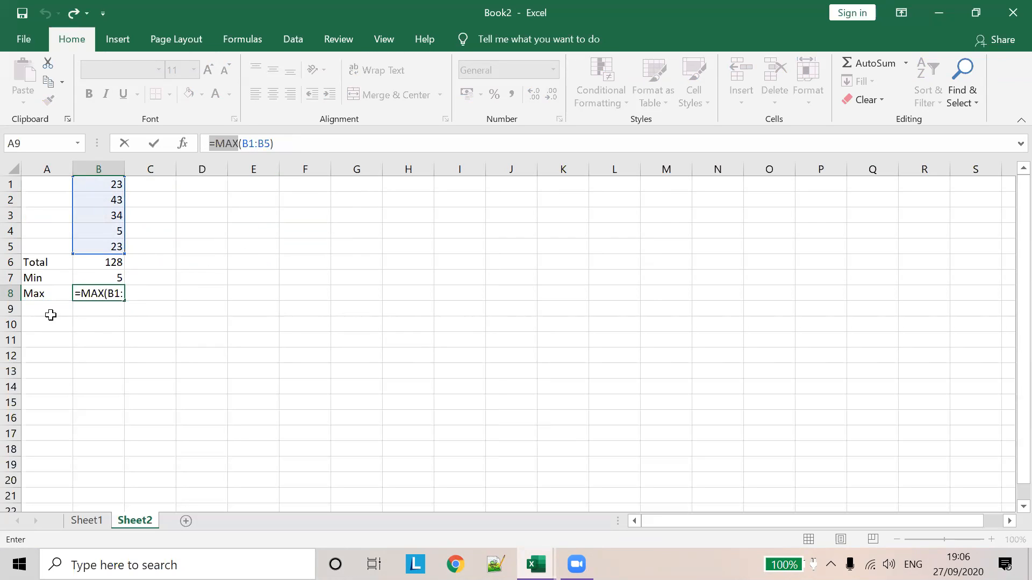
pyautogui.click(49, 312)
pyautogui.write('Av')
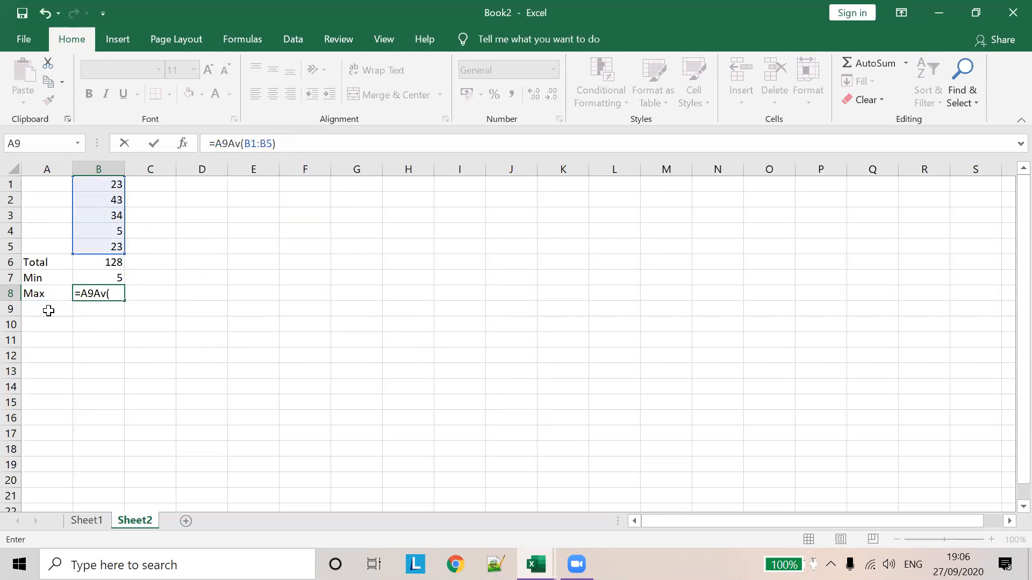
pyautogui.hotkey('ctrl', 'z')
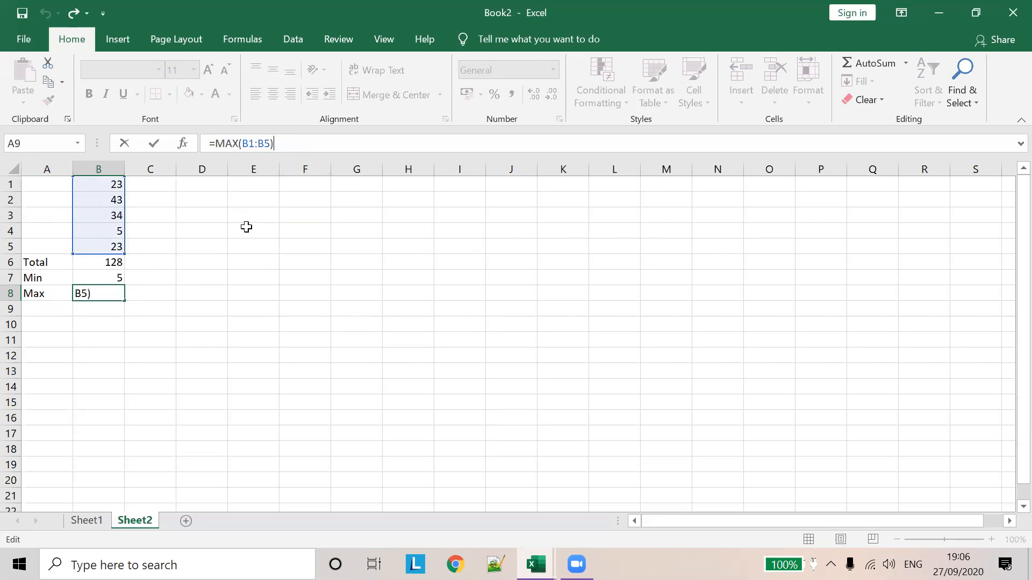
pyautogui.press('Return')
pyautogui.click(246, 226)
# Label cell A9 as Average
pyautogui.click(32, 312)
pyautogui.write('AVr')
pyautogui.press('BackSpace')
pyautogui.press('BackSpace')
pyautogui.write('ver')
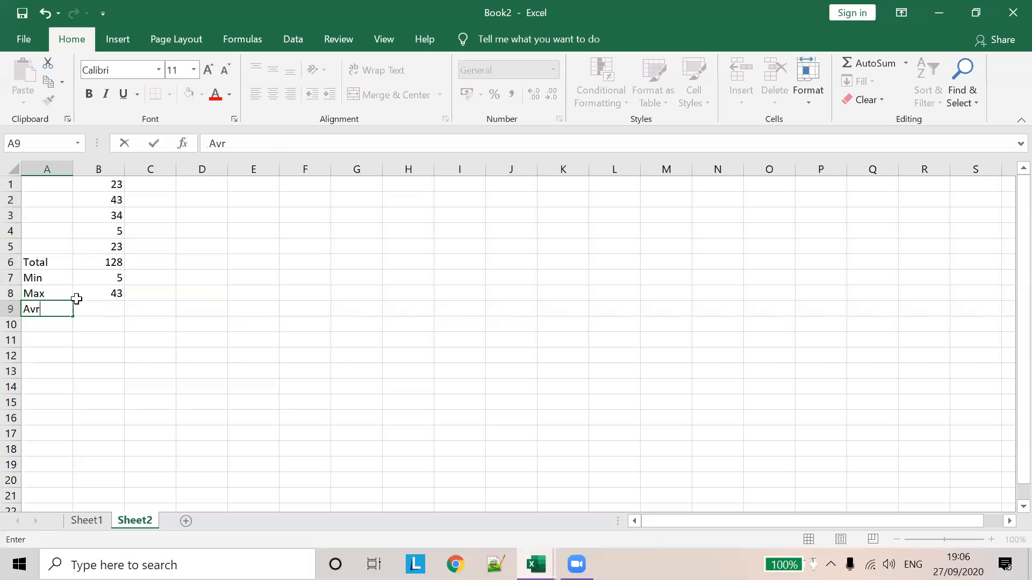
pyautogui.write('age')
pyautogui.press('Tab')
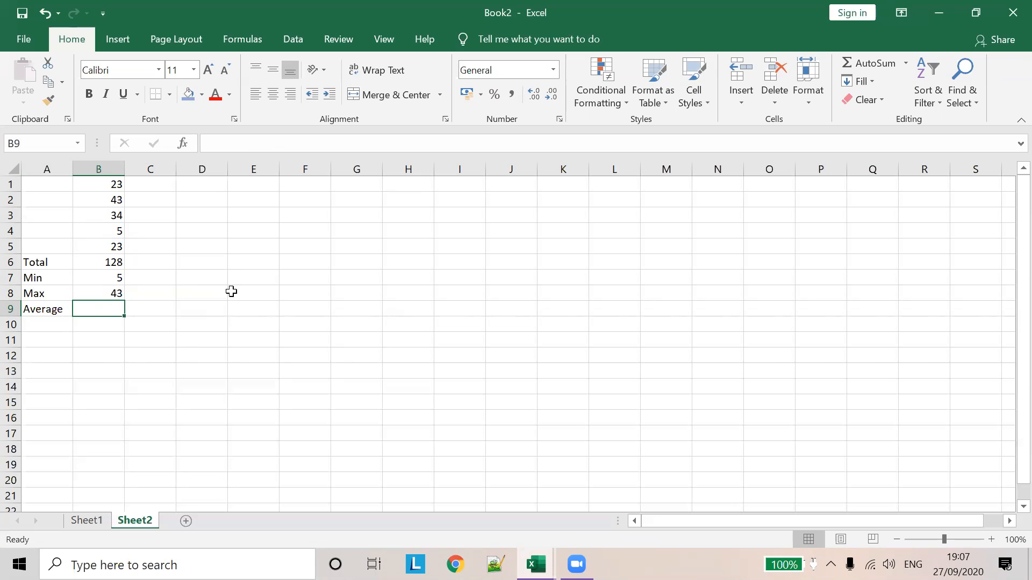
# Calculate the average of the numbers in B9 with the formula =AVERAGE(B1:B5)
pyautogui.moveTo(110, 184); pyautogui.dragTo(104, 251)
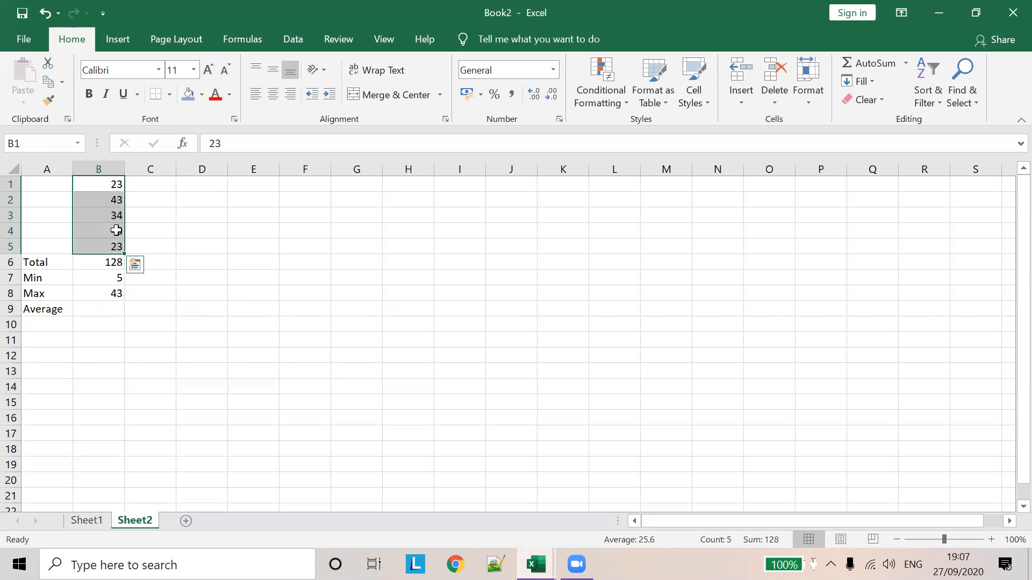
pyautogui.click(106, 310)
pyautogui.click(236, 145)
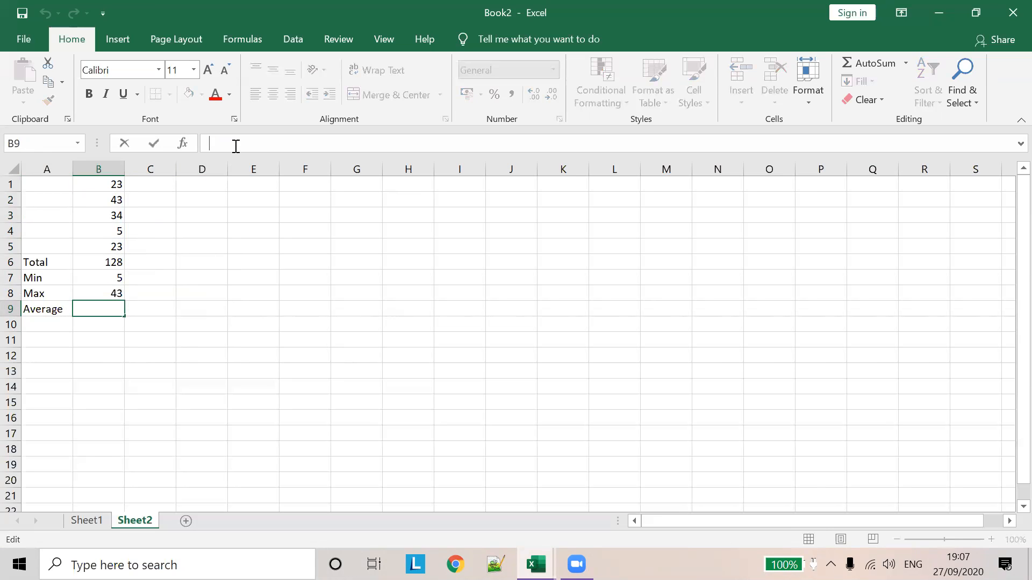
pyautogui.write('=AVG')
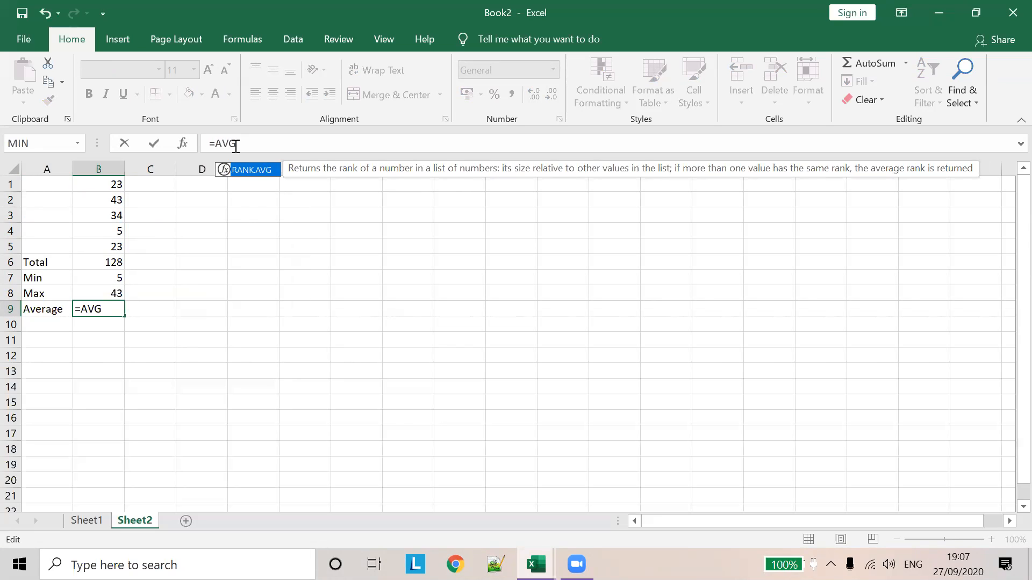
pyautogui.press('BackSpace')
pyautogui.write('ER')
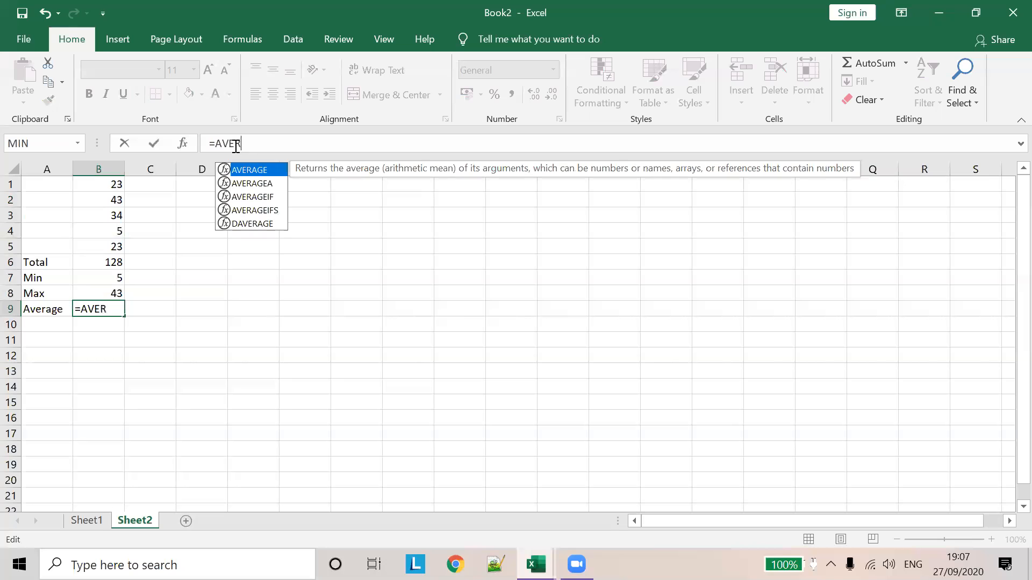
pyautogui.write('AGE(B)')
pyautogui.press('Left')
pyautogui.write('B1:B5')
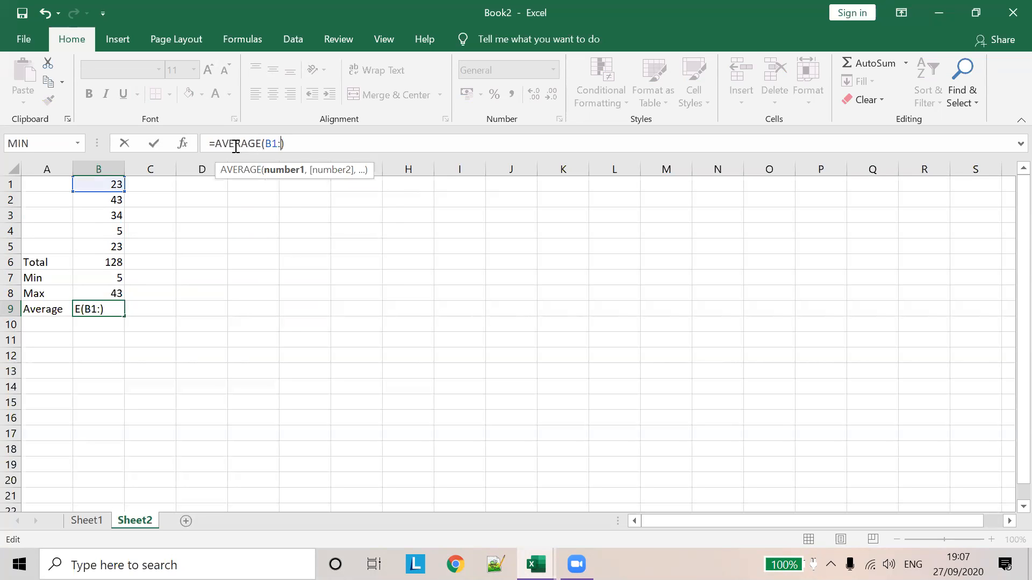
pyautogui.click(282, 214)
# Check the average of B1:B5 by dividing 128 by 5 in the Calculator app, and return to Excel
pyautogui.moveTo(119, 246); pyautogui.dragTo(102, 188)
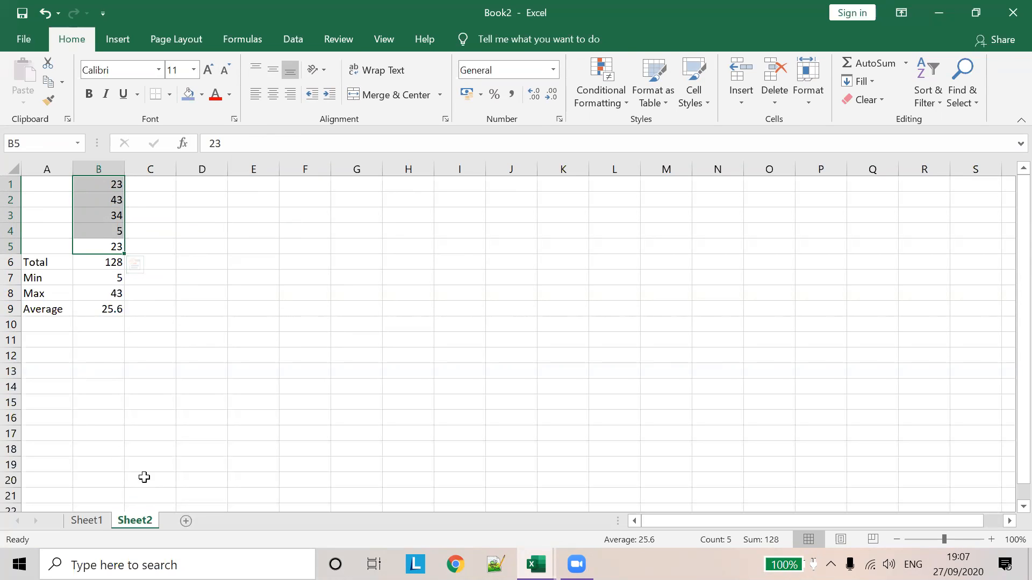
pyautogui.click(139, 559)
pyautogui.write('calc')
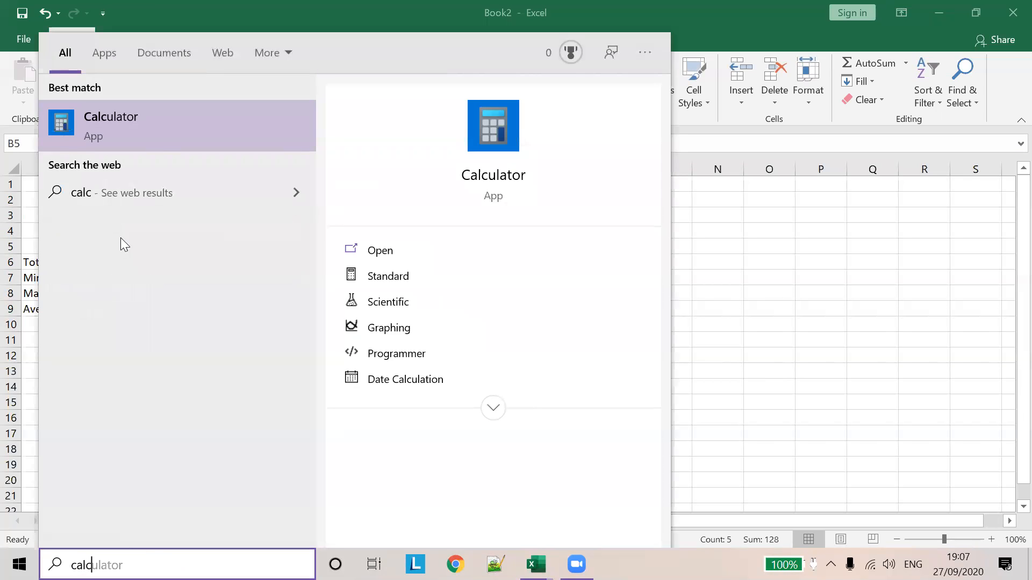
pyautogui.click(163, 115)
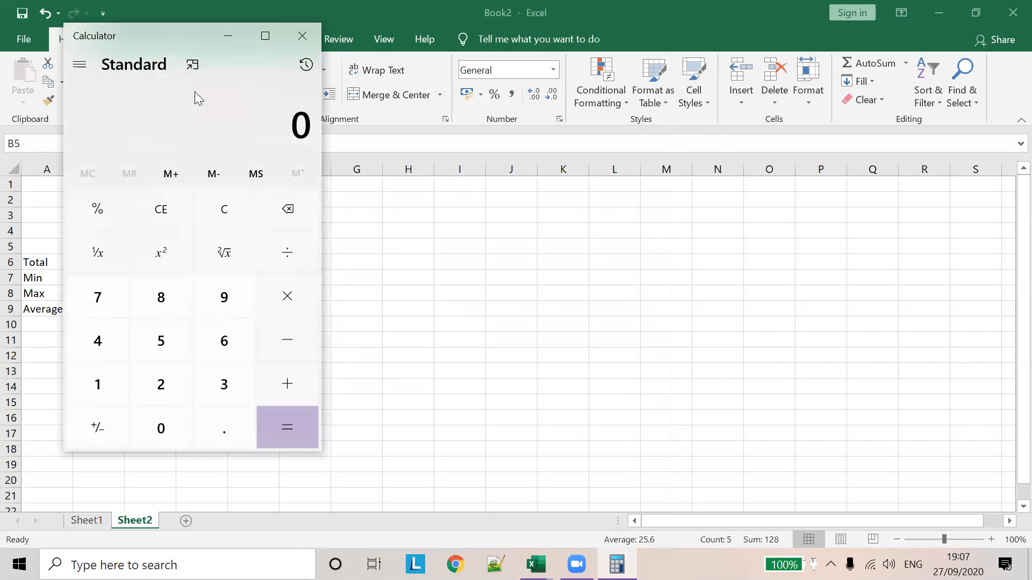
pyautogui.moveTo(184, 43); pyautogui.dragTo(517, 63)
pyautogui.click(436, 408)
pyautogui.click(494, 402)
pyautogui.click(498, 322)
pyautogui.click(627, 267)
pyautogui.click(506, 355)
pyautogui.click(644, 455)
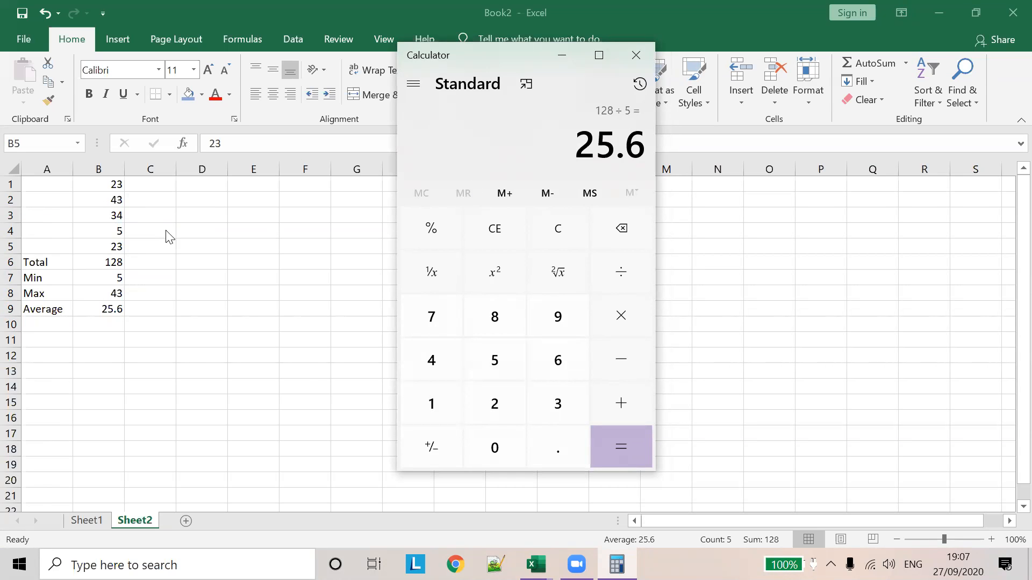
pyautogui.hotkey('alt', 'Tab')
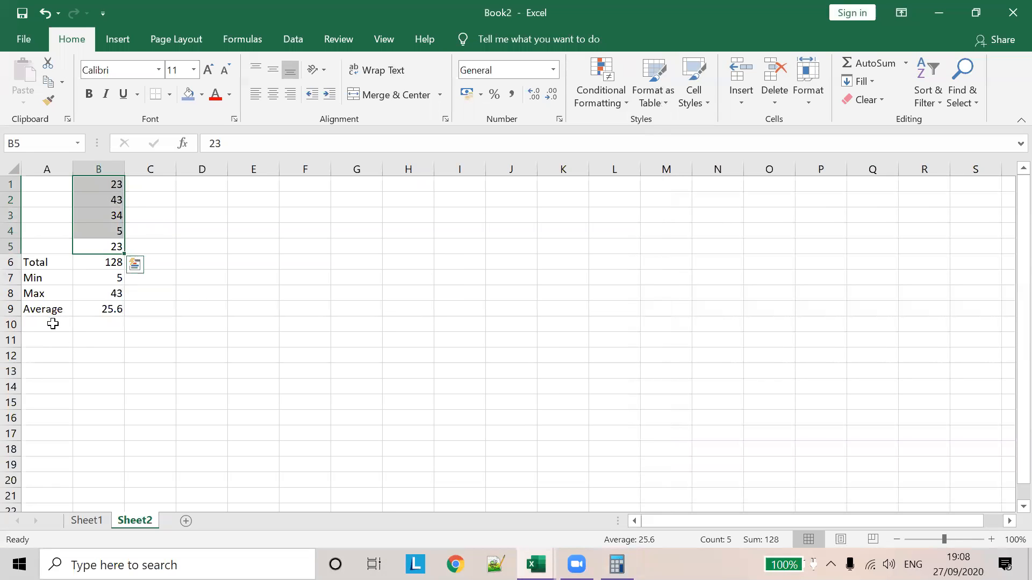
# Label cell A10 as Count and count the numbers in B10 with the formula =COUNT(B1:B5)
pyautogui.click(52, 324)
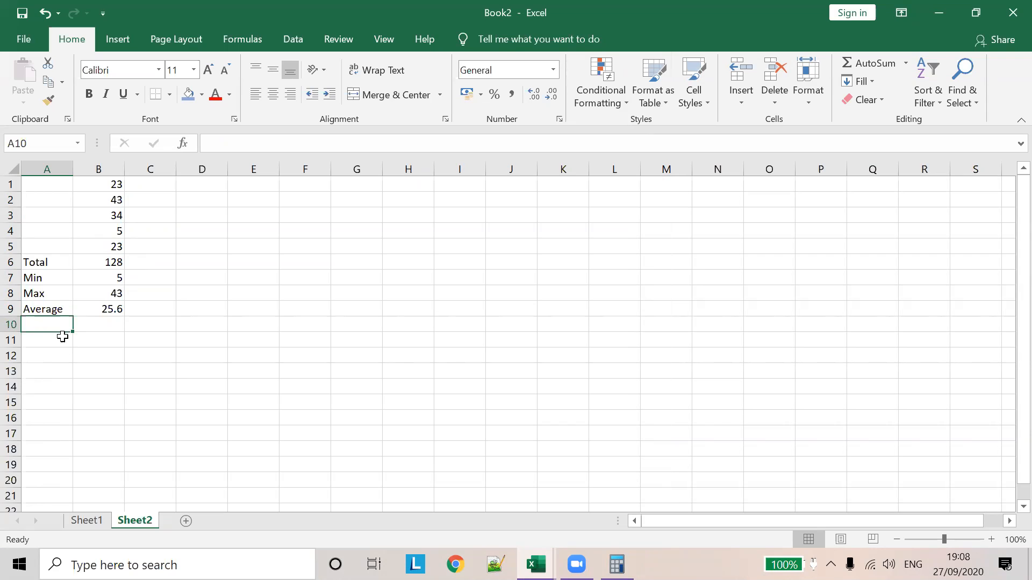
pyautogui.write('Count')
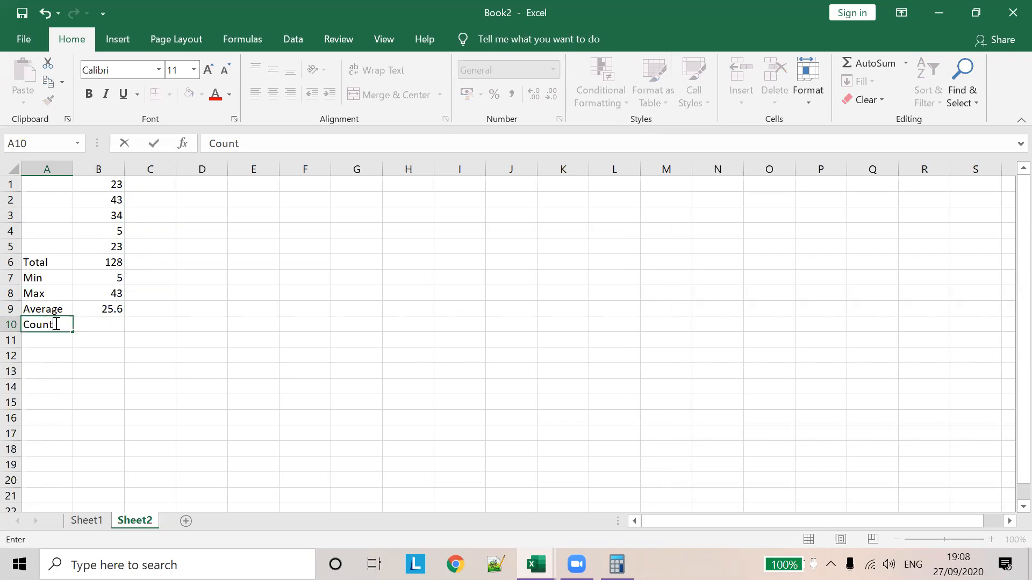
pyautogui.click(101, 325)
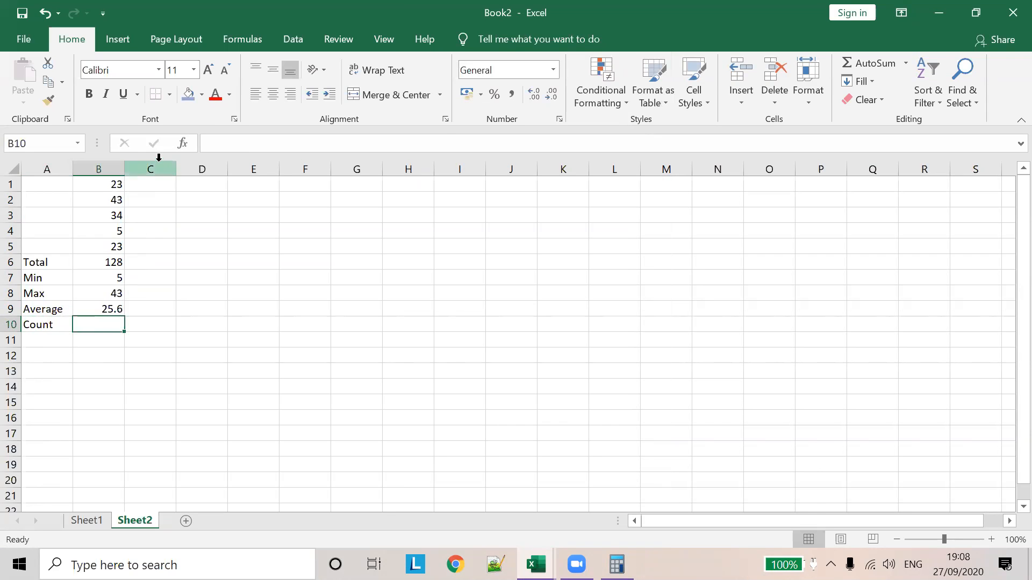
pyautogui.click(224, 136)
pyautogui.write('=COUNT()')
pyautogui.press('Left')
pyautogui.write('B1:B5')
pyautogui.click(314, 241)
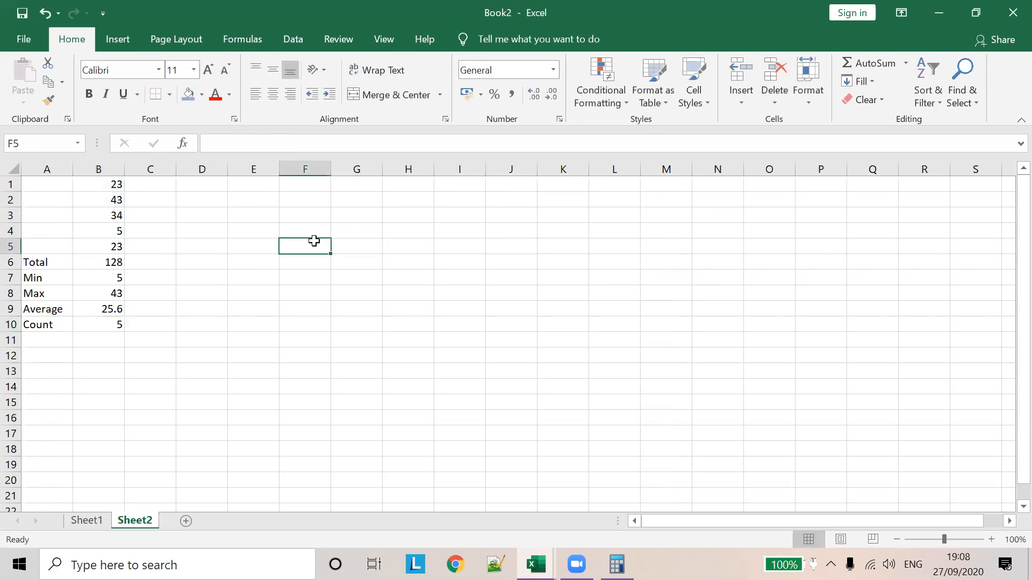
pyautogui.click(241, 147)
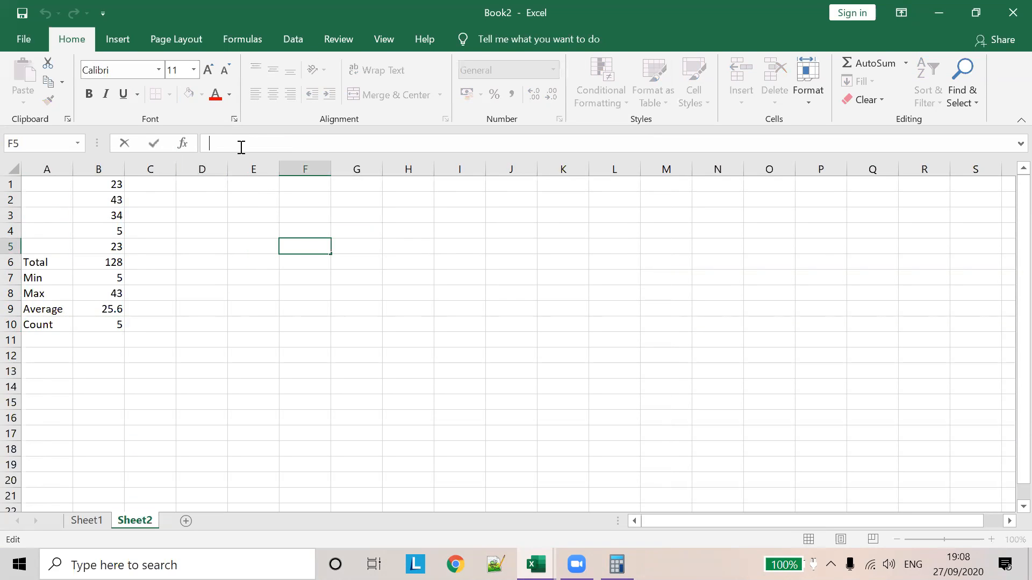
# Review the COUNT formula in B10 against the numbers in B1:B5 that it covers
pyautogui.click(116, 325)
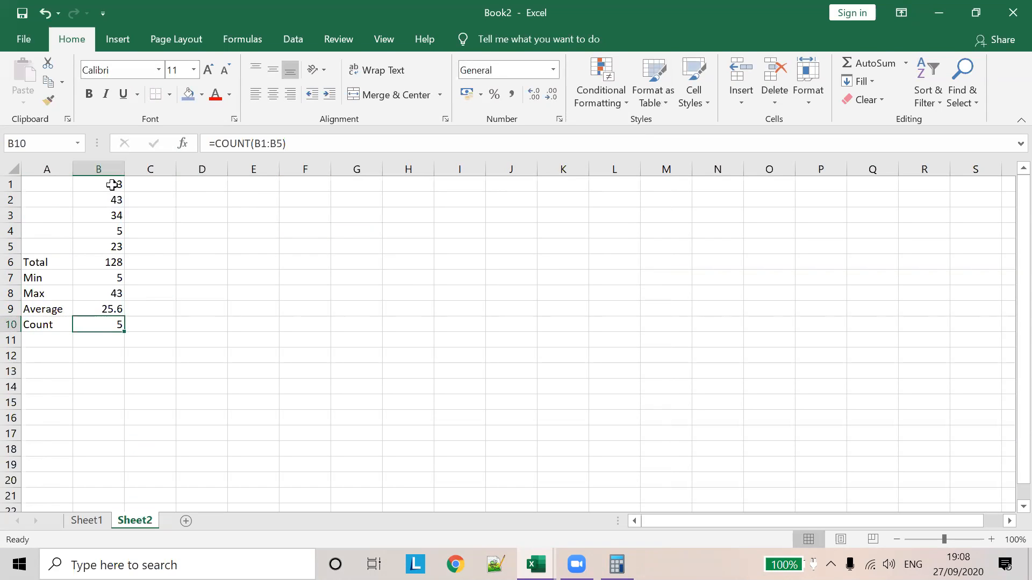
pyautogui.moveTo(114, 183); pyautogui.dragTo(108, 244)
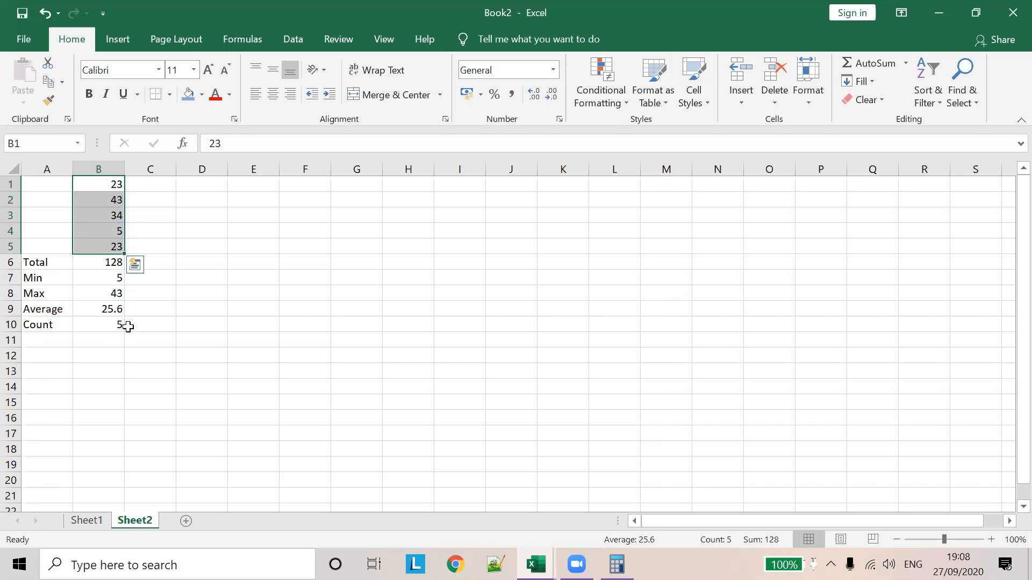
pyautogui.click(108, 324)
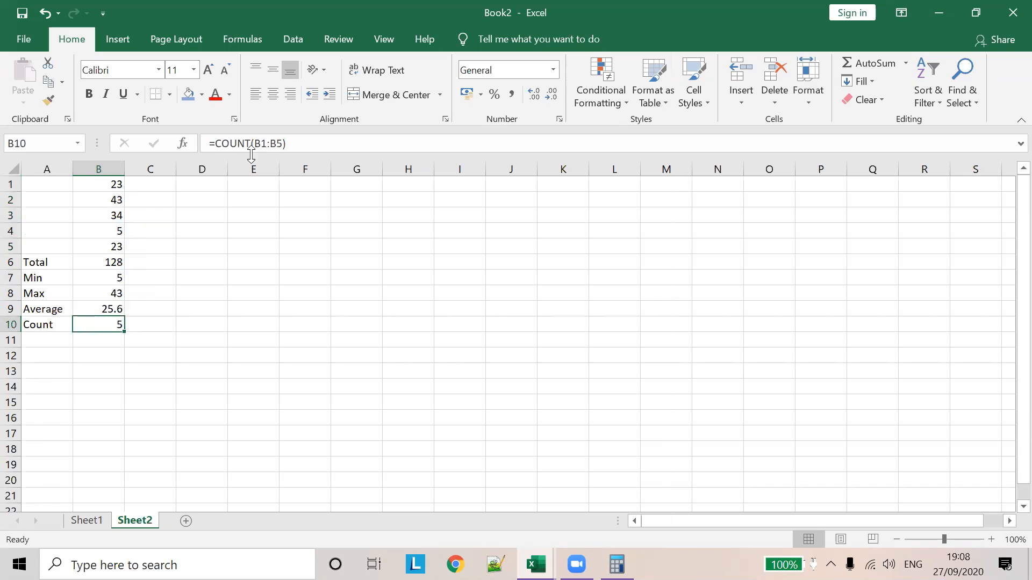
pyautogui.moveTo(103, 184); pyautogui.dragTo(121, 245)
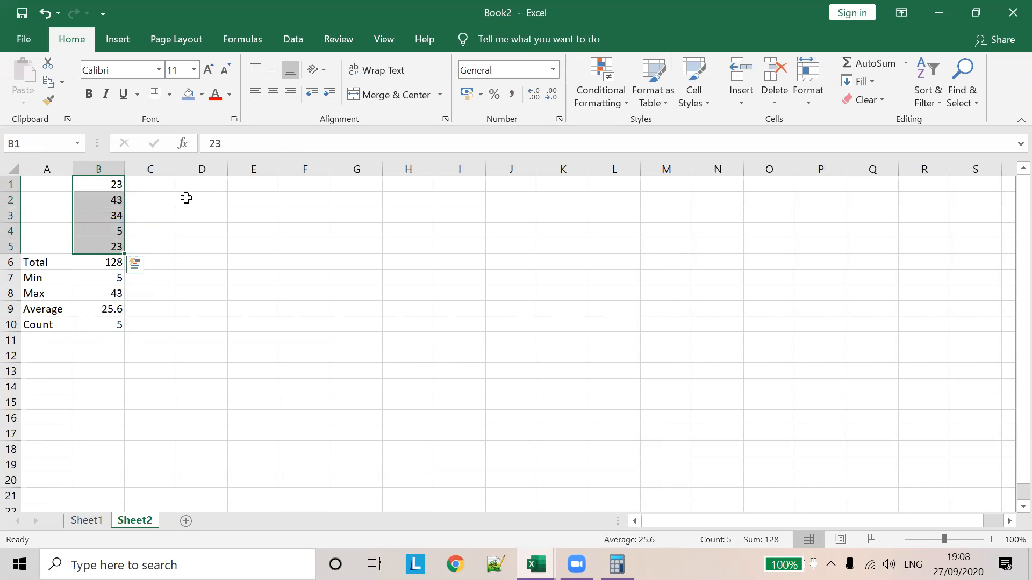
pyautogui.moveTo(461, 206); pyautogui.dragTo(550, 510)
pyautogui.scroll(5, 480, 310)
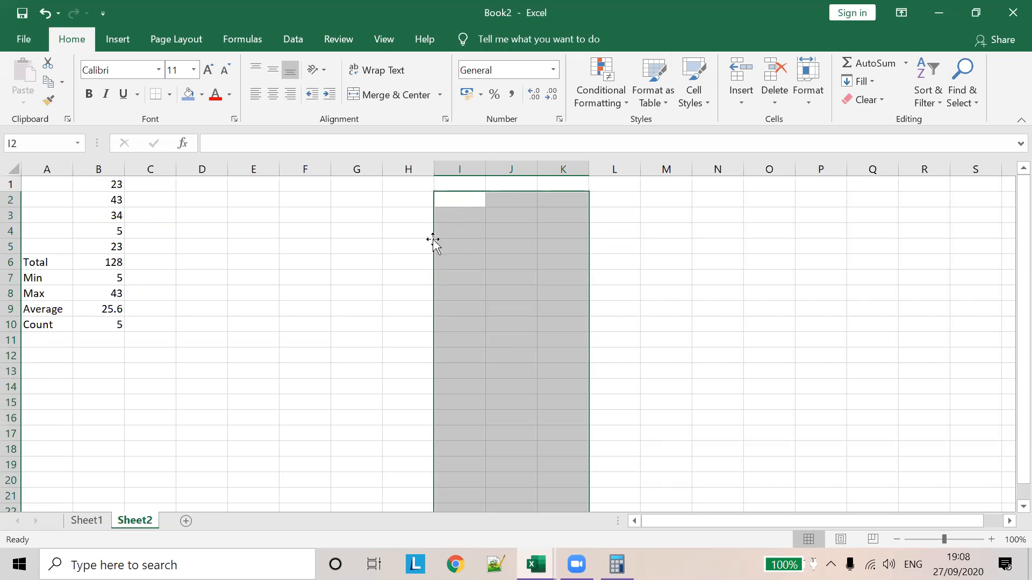
pyautogui.moveTo(113, 184); pyautogui.dragTo(122, 248)
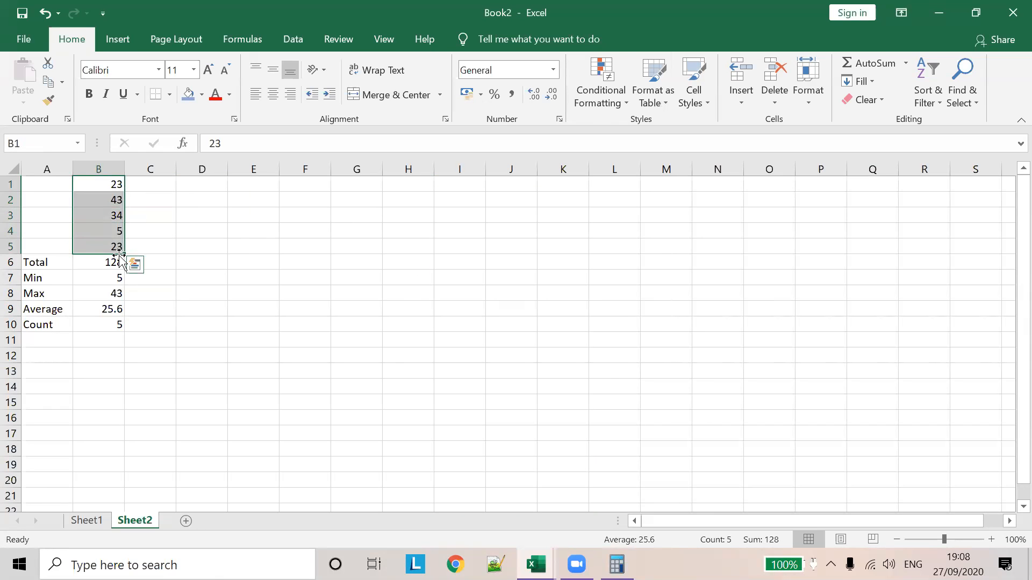
pyautogui.click(115, 324)
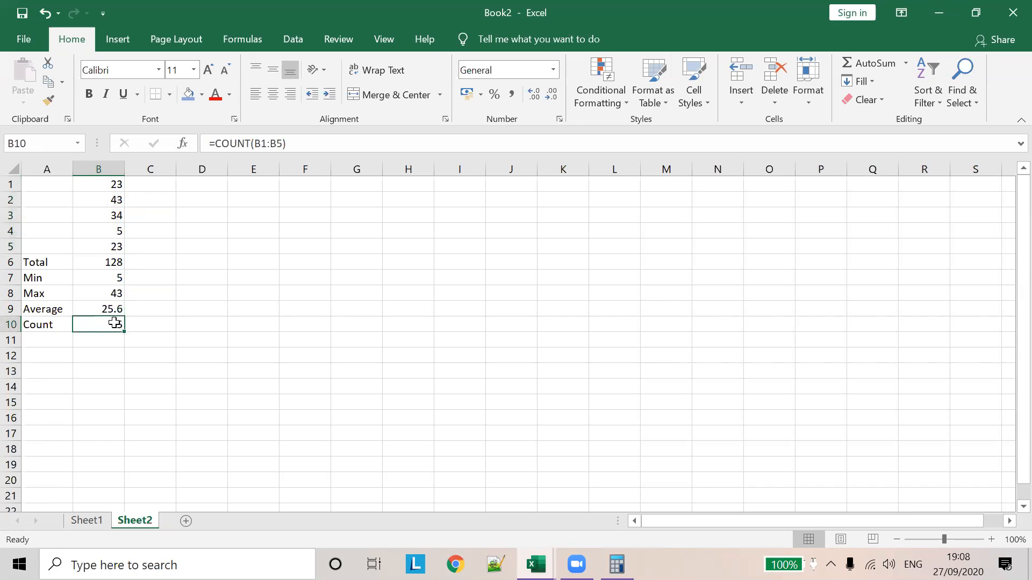
pyautogui.doubleClick(262, 143)
pyautogui.click(261, 143)
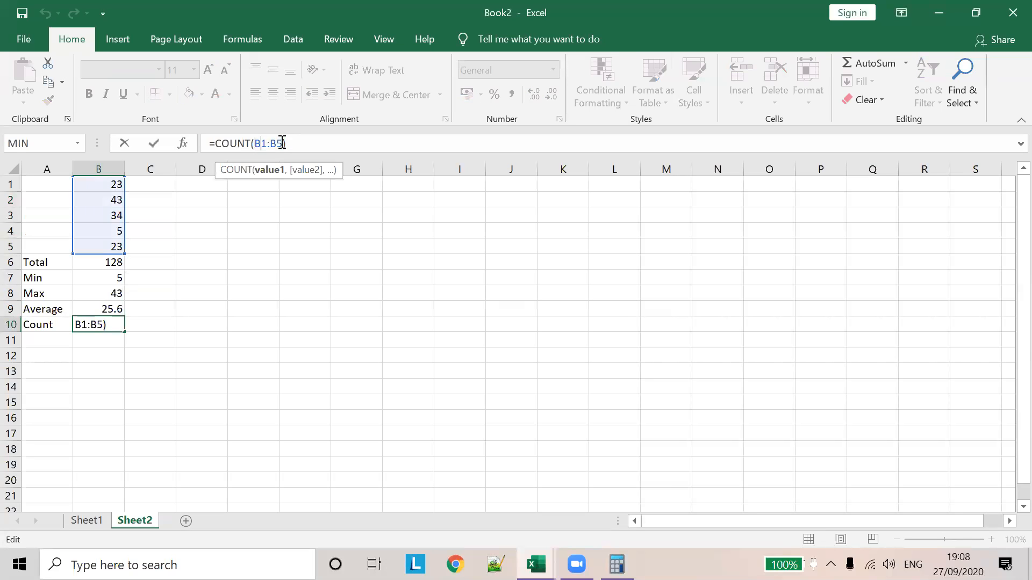
pyautogui.press('Tab')
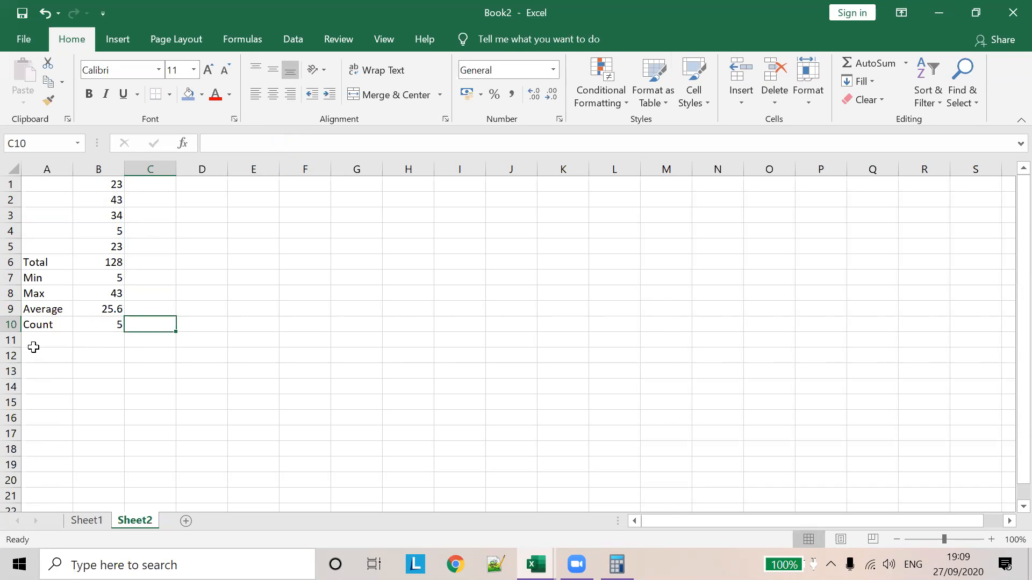
# Label cell A11 as Length and try entering +len as the formula in B11
pyautogui.click(55, 343)
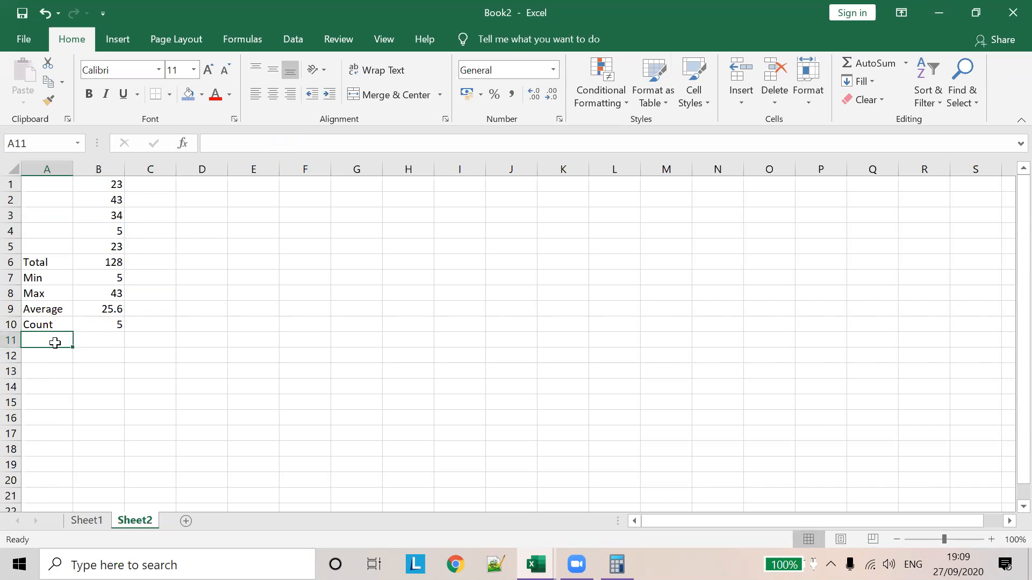
pyautogui.write('Length')
pyautogui.click(101, 343)
pyautogui.click(236, 146)
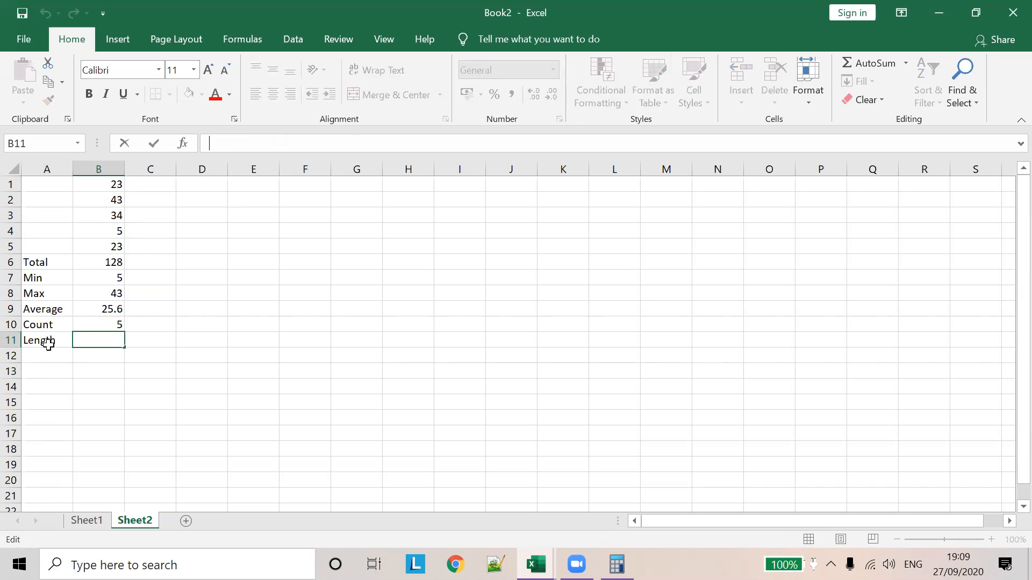
pyautogui.write('+')
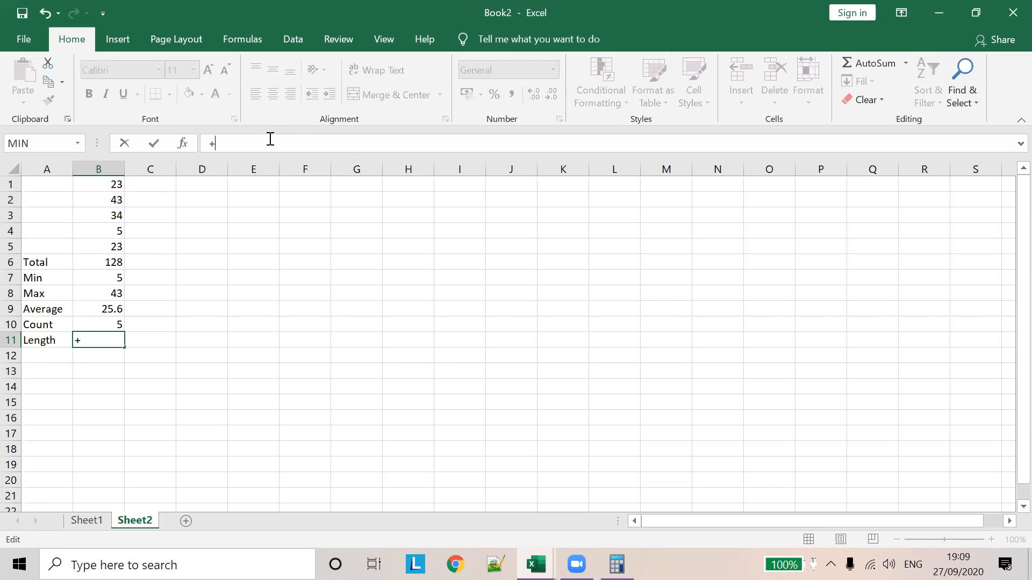
pyautogui.press('BackSpace')
pyautogui.write('+len')
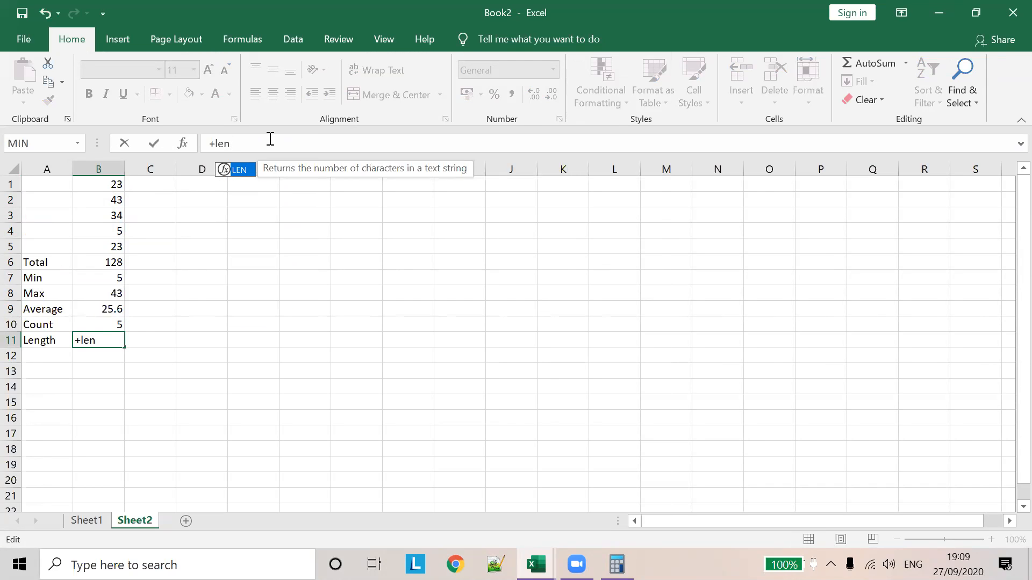
pyautogui.press('Return')
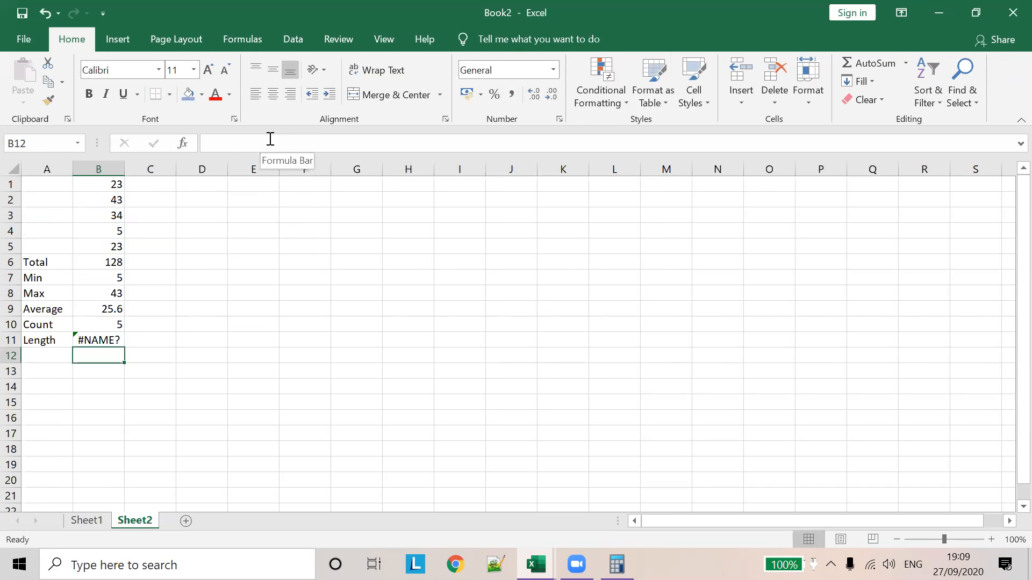
# Correct the formula in B11 to =len(A11) so that it counts the characters of the label
pyautogui.click(92, 337)
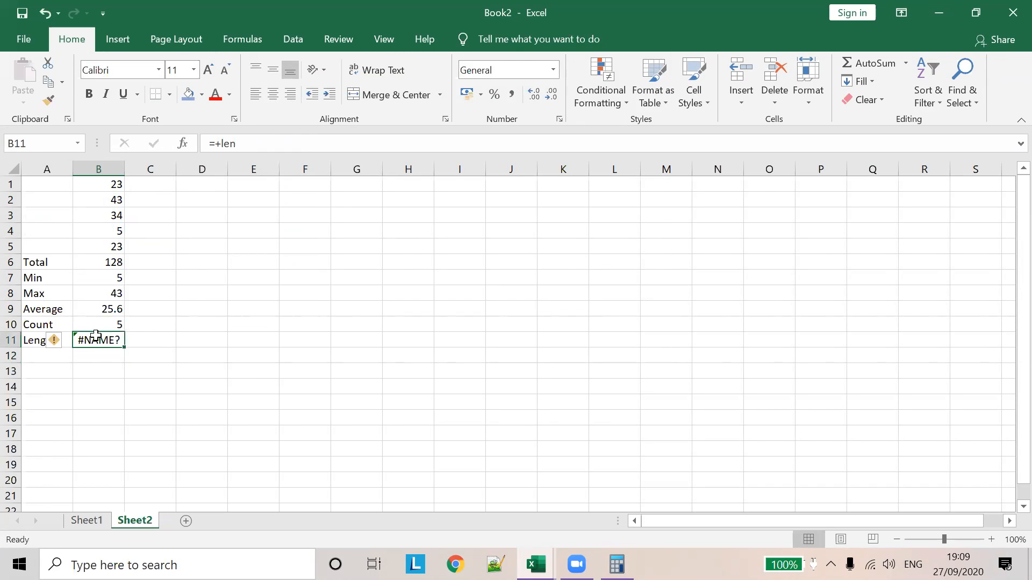
pyautogui.click(245, 143)
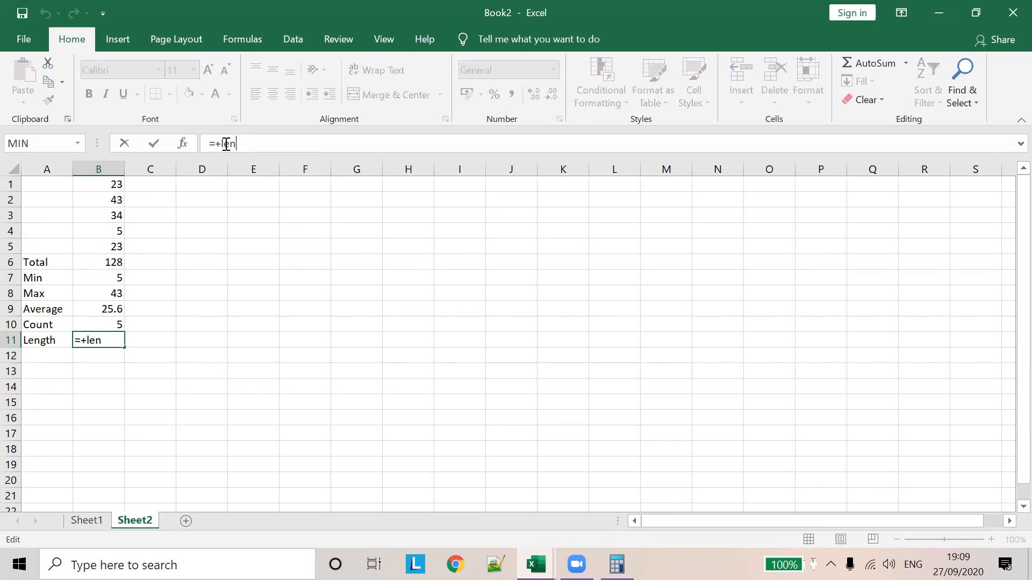
pyautogui.click(220, 143)
pyautogui.press('BackSpace')
pyautogui.write('()')
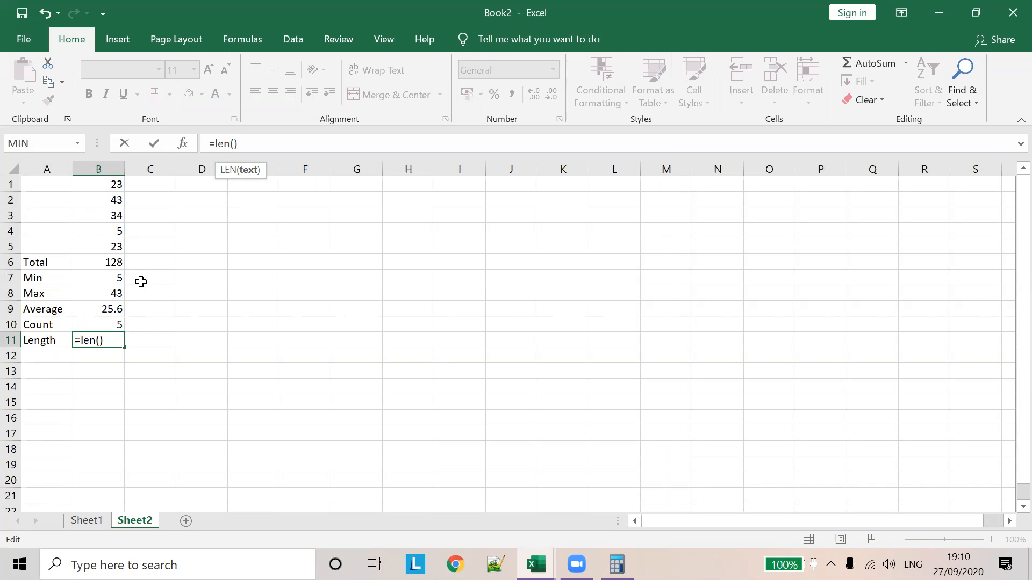
pyautogui.click(235, 144)
pyautogui.write('A11')
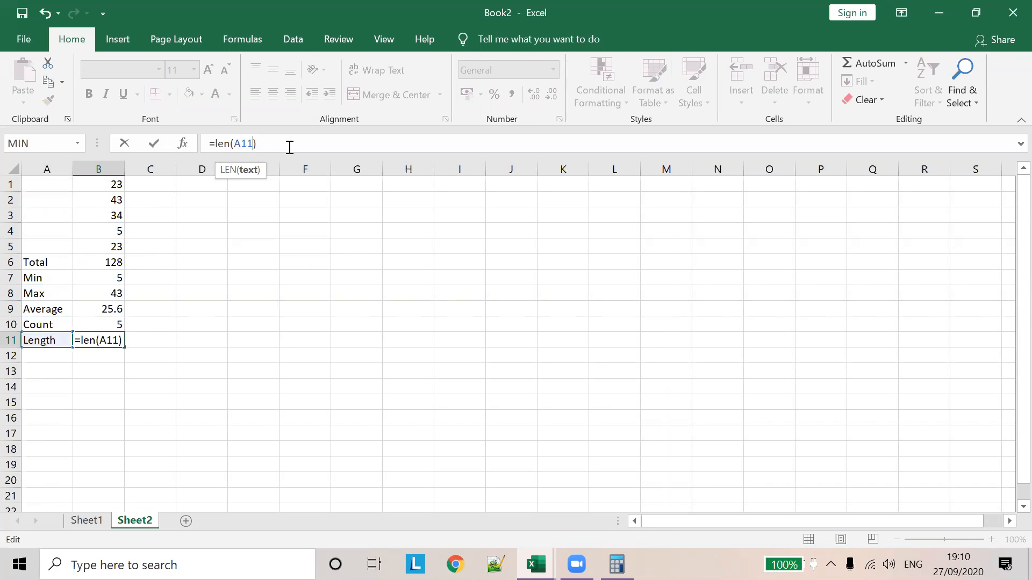
pyautogui.click(161, 340)
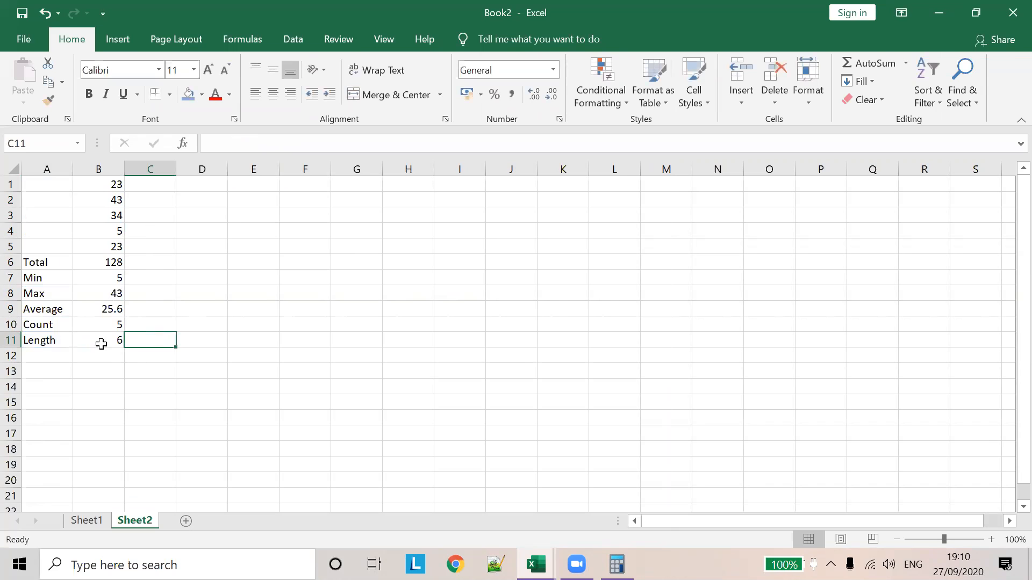
# Compare the text in A11 with the character count in B11
pyautogui.click(44, 344)
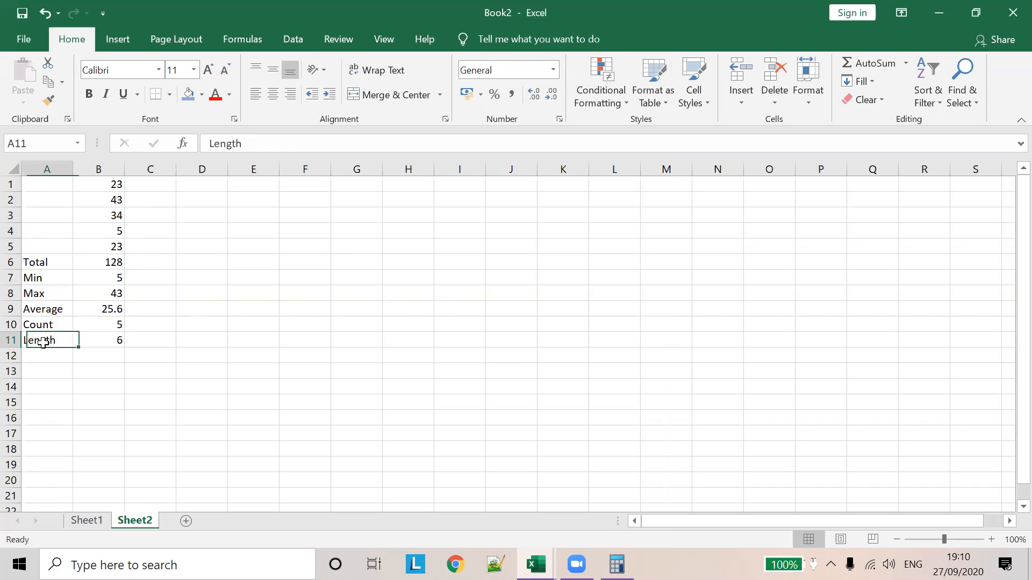
pyautogui.doubleClick(211, 143)
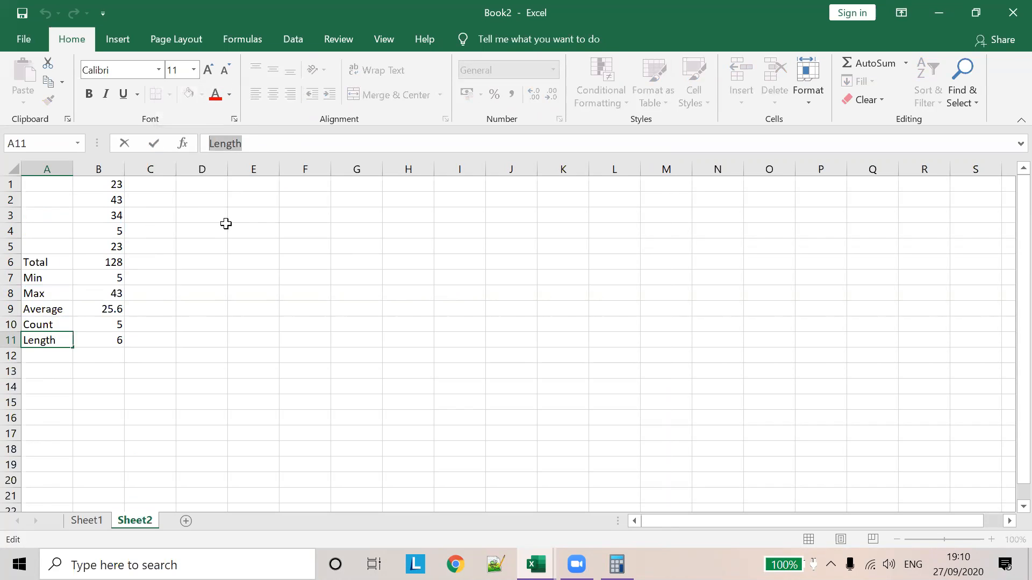
pyautogui.click(105, 339)
pyautogui.moveTo(51, 355); pyautogui.dragTo(61, 336)
# Change the text in A11 to Length1 to test the LEN formula
pyautogui.click(59, 340)
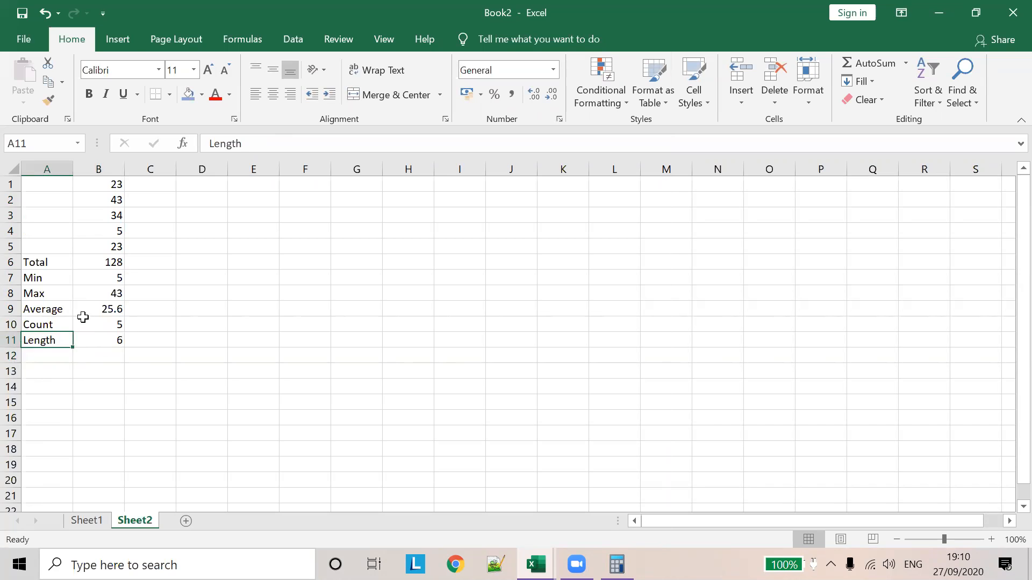
pyautogui.click(251, 142)
pyautogui.write('1')
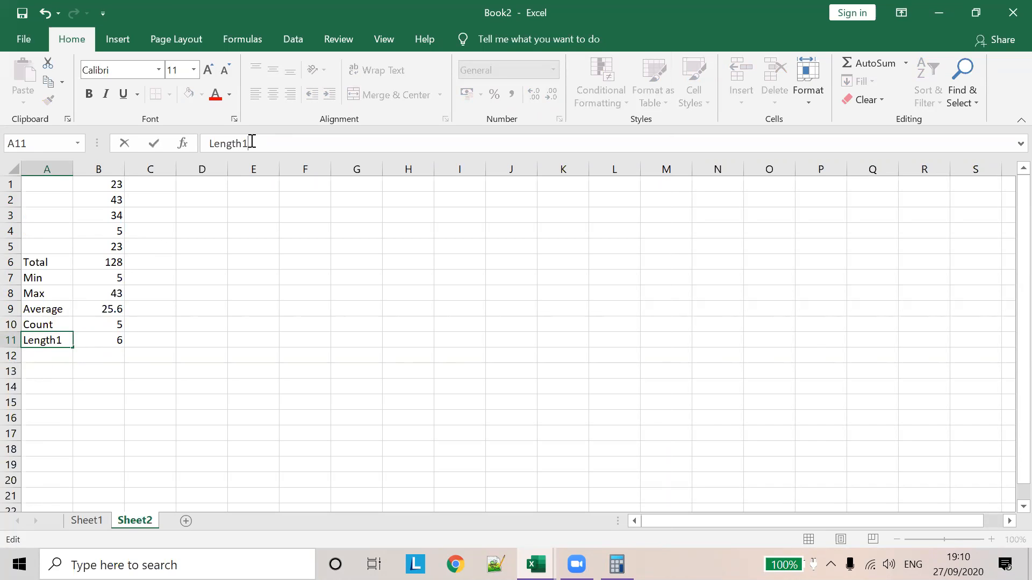
pyautogui.click(226, 301)
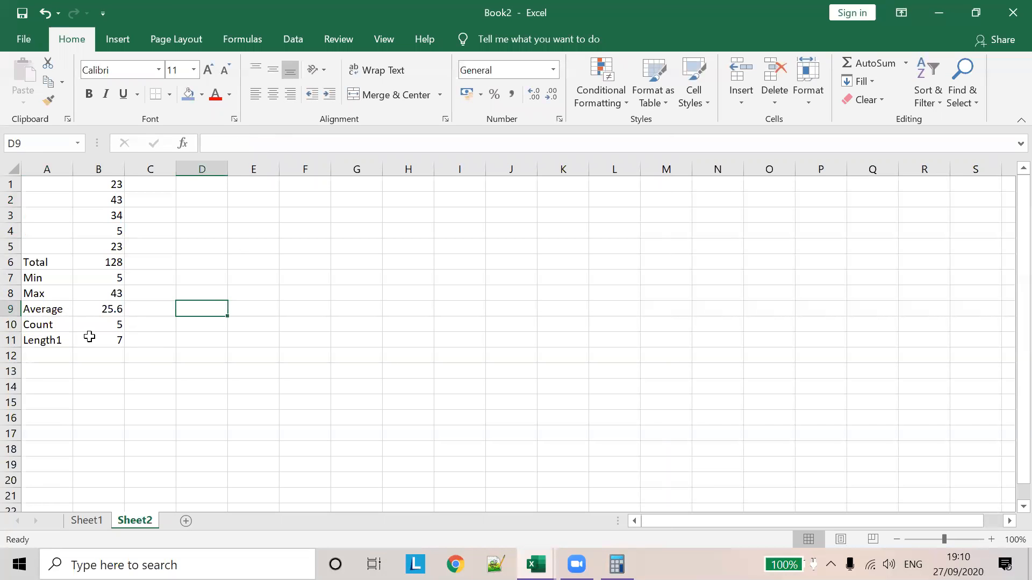
# Extend the text in A11 to Length123 to test the character count again
pyautogui.click(50, 341)
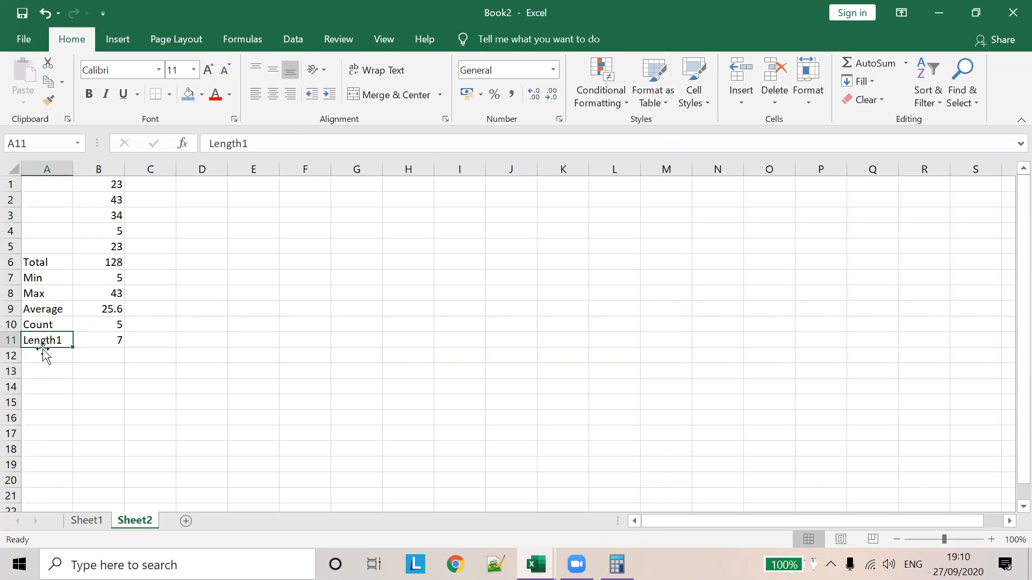
pyautogui.click(260, 145)
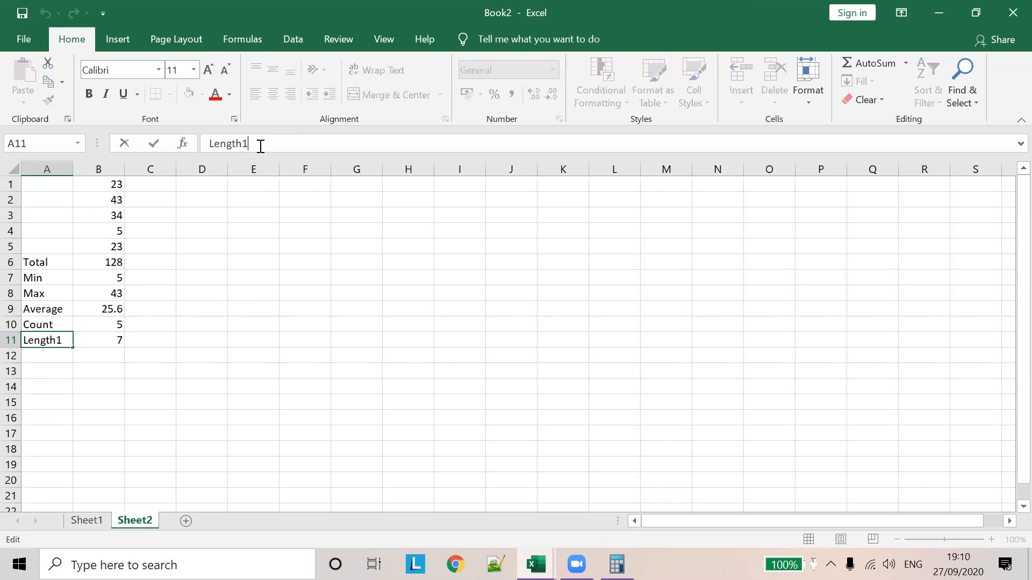
pyautogui.write('23')
pyautogui.click(233, 203)
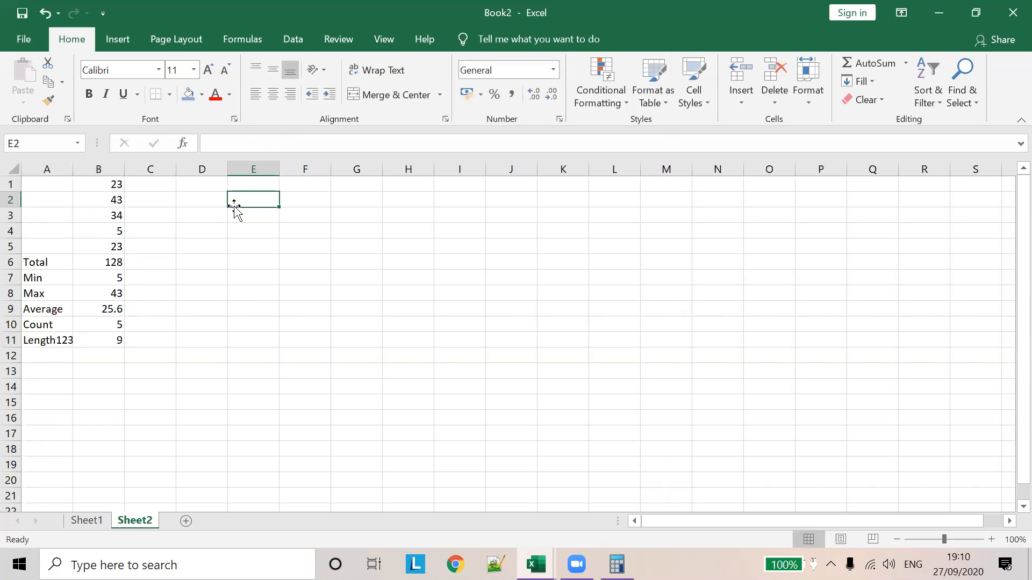
# Remove the digits 123 from A11 so the label reads Length again
pyautogui.click(50, 341)
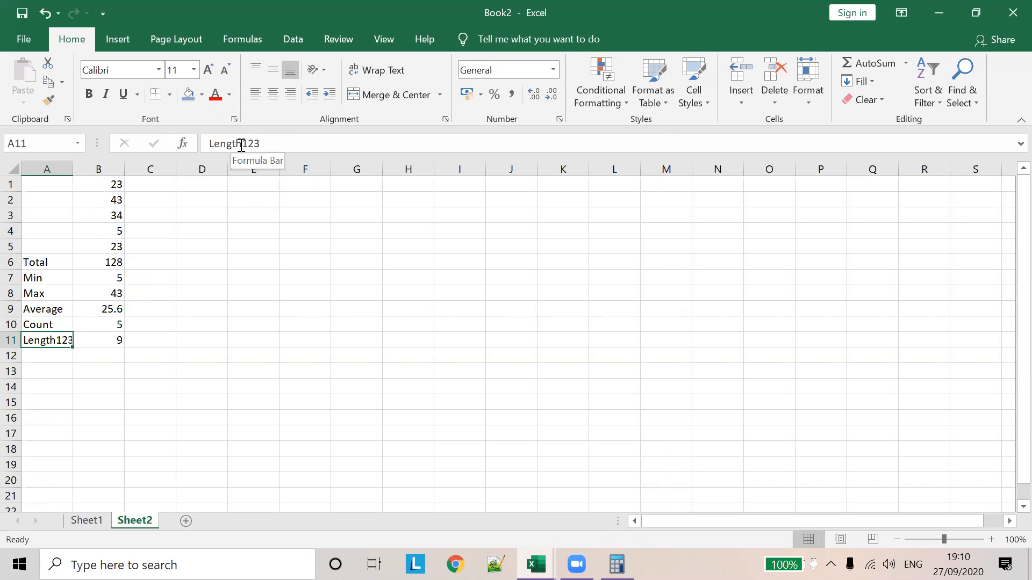
pyautogui.moveTo(243, 143); pyautogui.dragTo(275, 141)
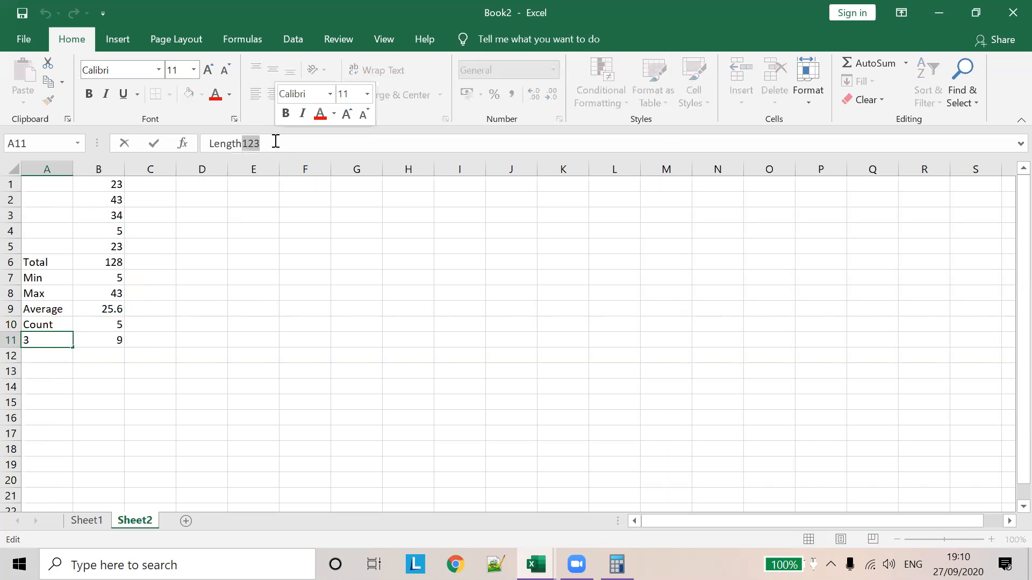
pyautogui.press('BackSpace')
pyautogui.click(203, 309)
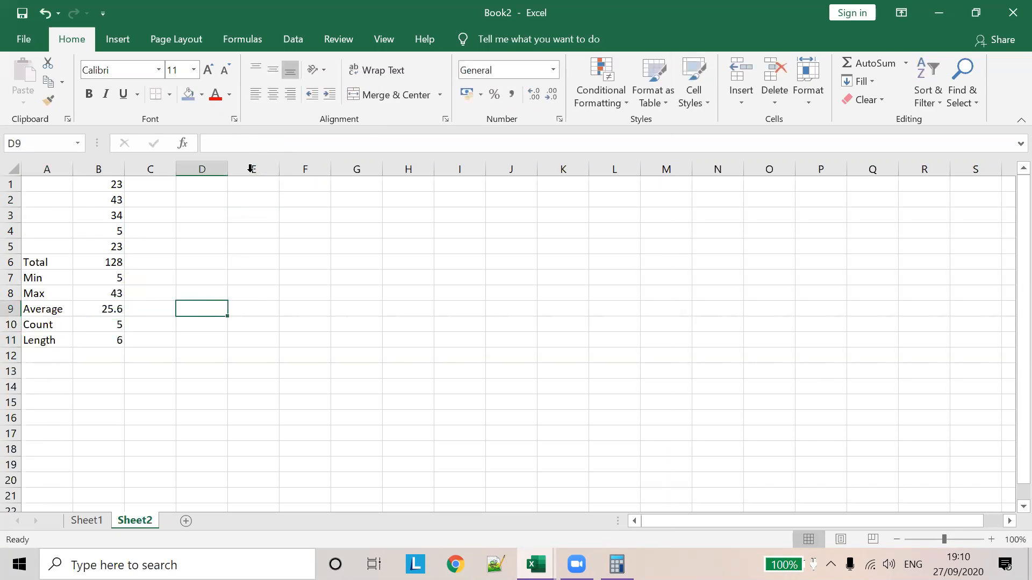
# Enter the formula =AVERAGE(12) in cell D9 using the suggested AVERAGE function
pyautogui.click(229, 142)
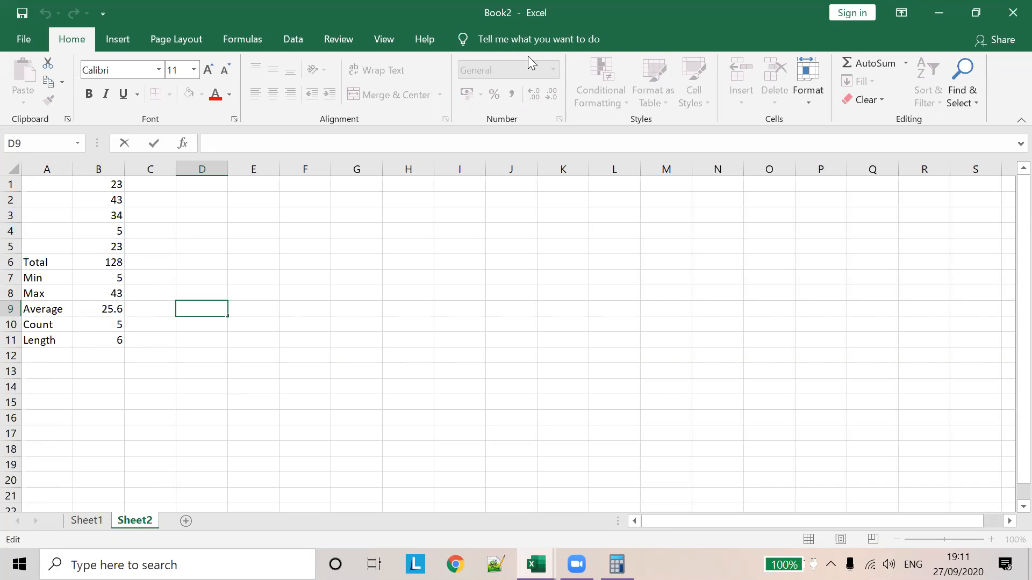
pyautogui.click(557, 46)
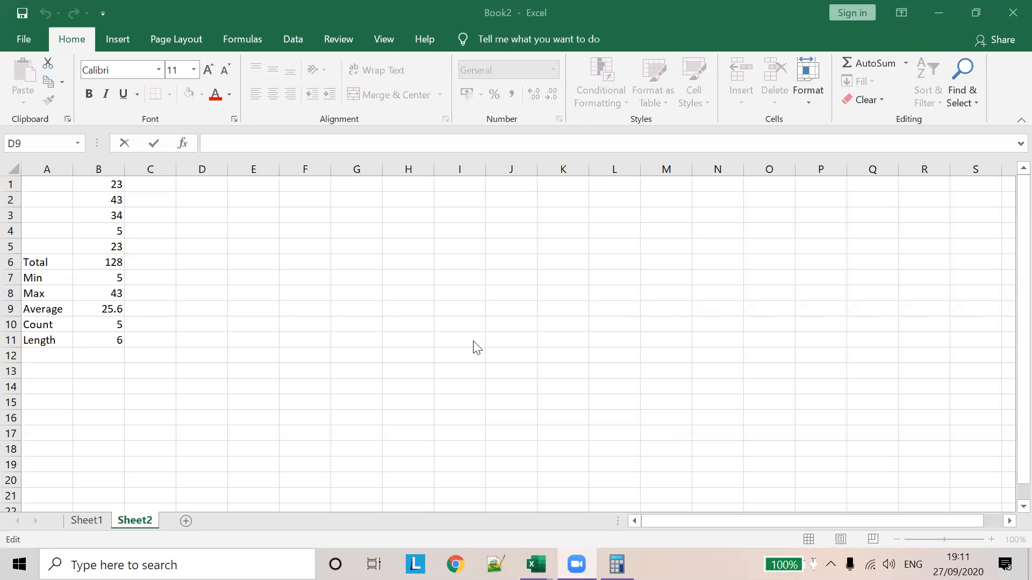
pyautogui.click(220, 143)
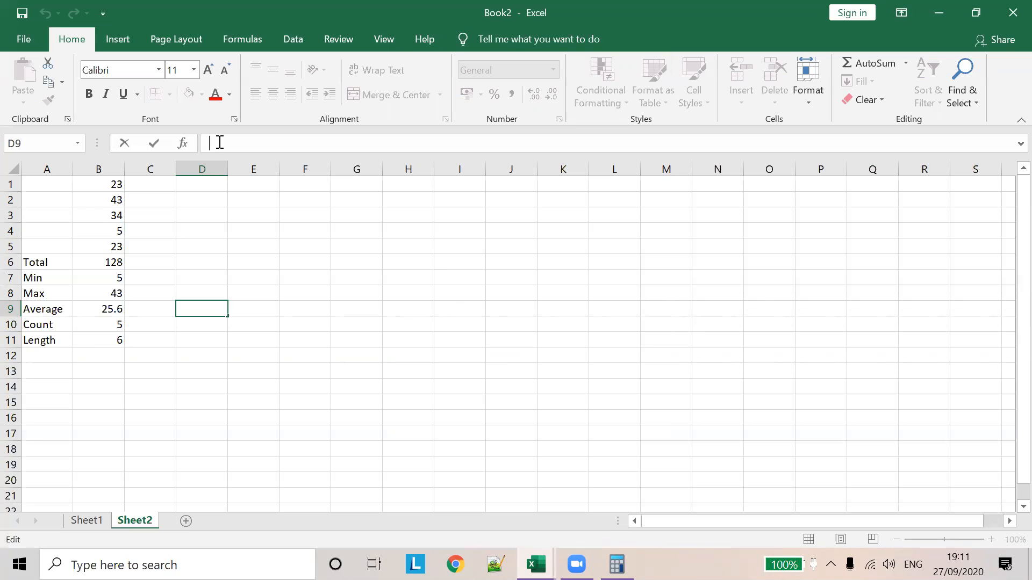
pyautogui.write('=')
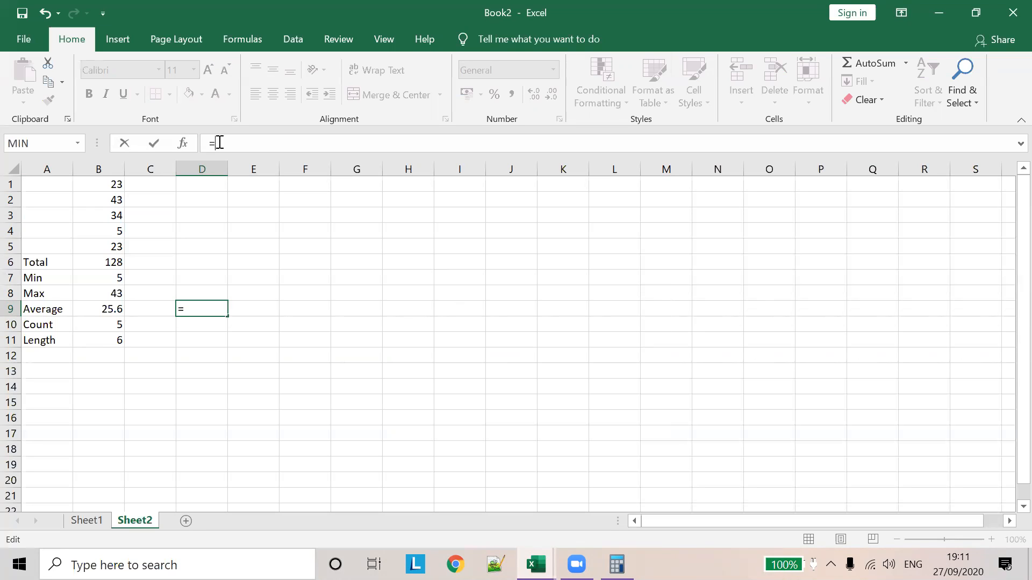
pyautogui.write('Av')
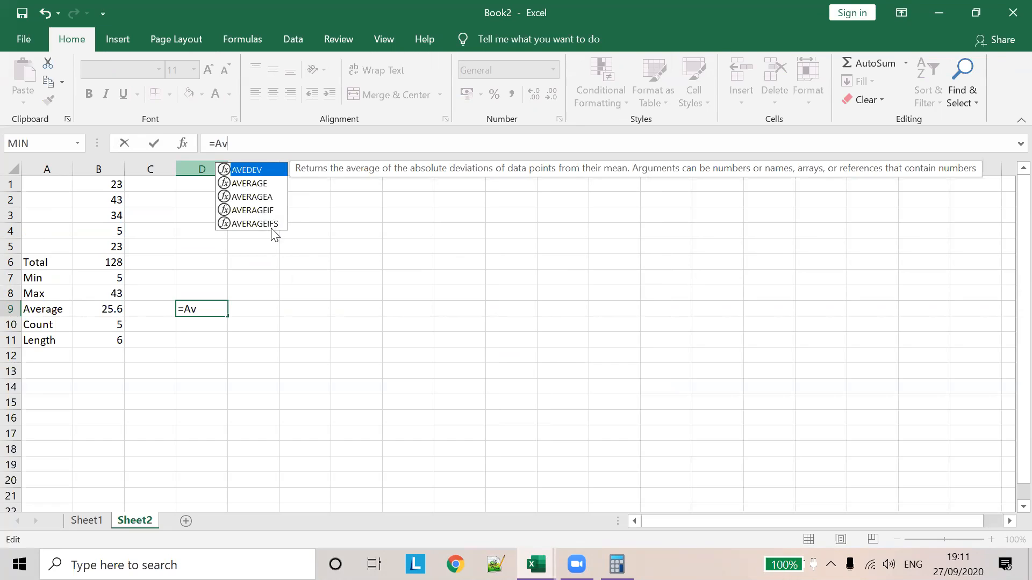
pyautogui.doubleClick(259, 185)
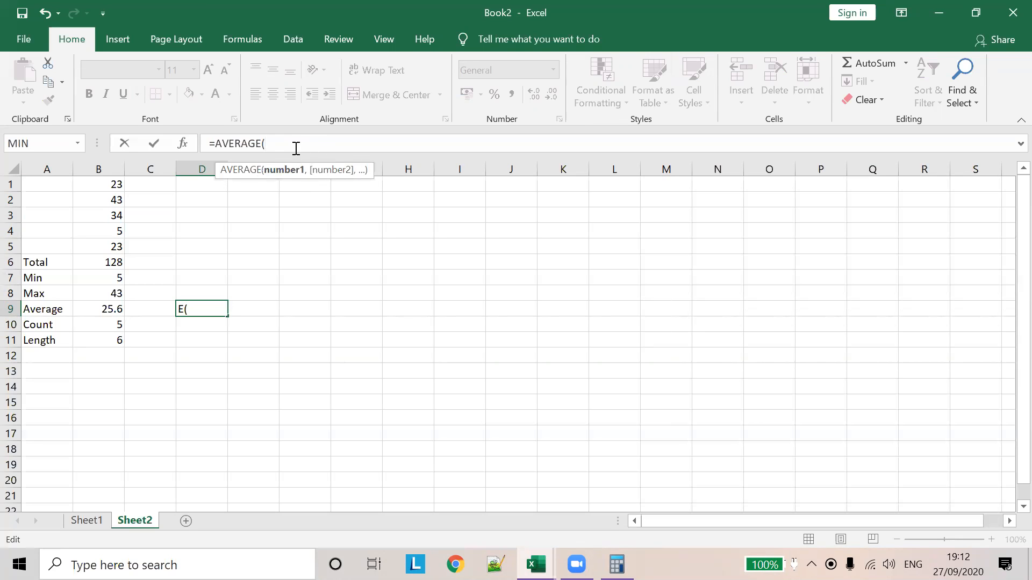
pyautogui.write('12')
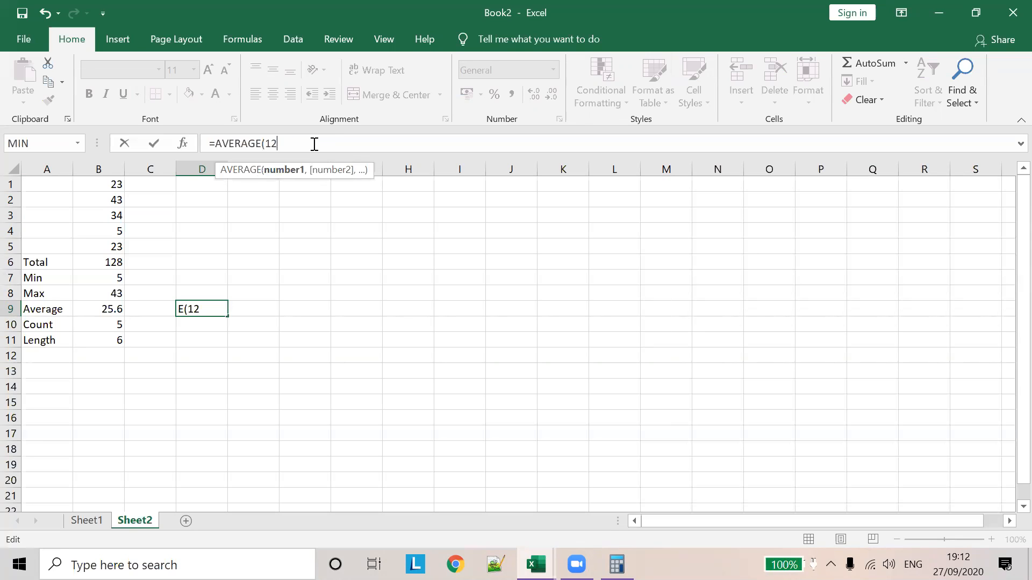
pyautogui.write(')')
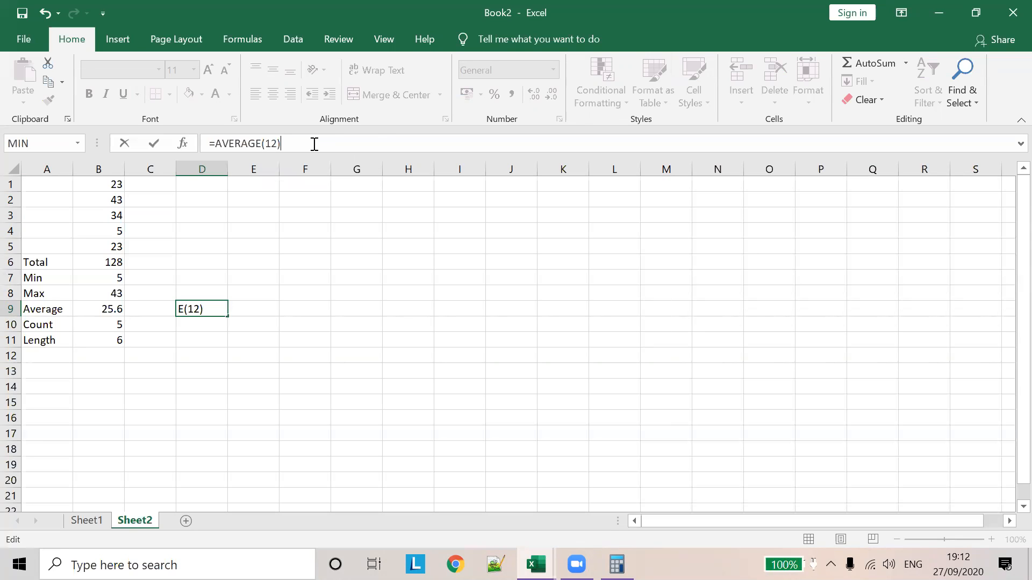
pyautogui.click(259, 290)
# Add 34 as a second argument in D9 so the formula reads =AVERAGE(12,34)
pyautogui.click(241, 143)
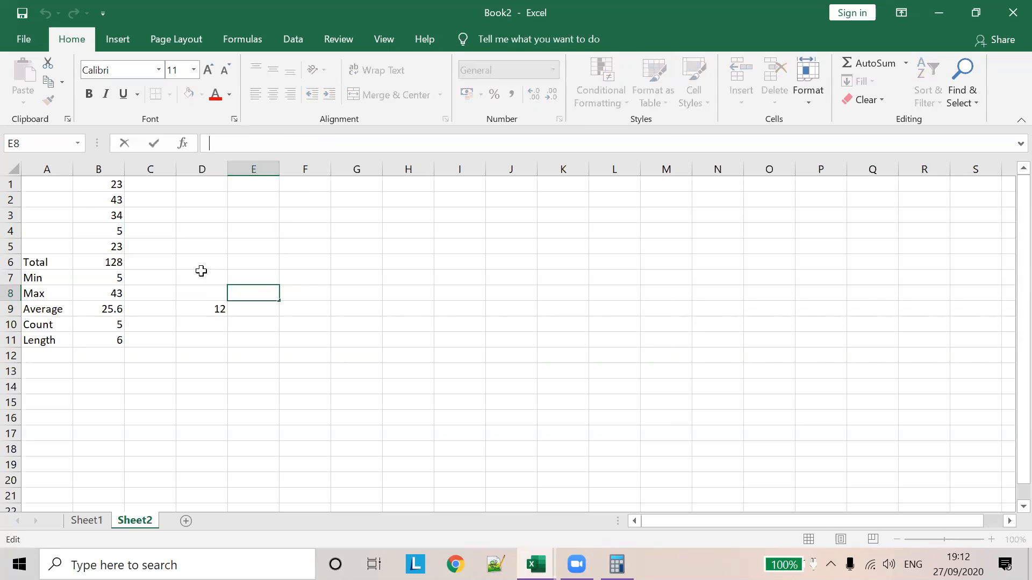
pyautogui.click(210, 308)
pyautogui.click(272, 143)
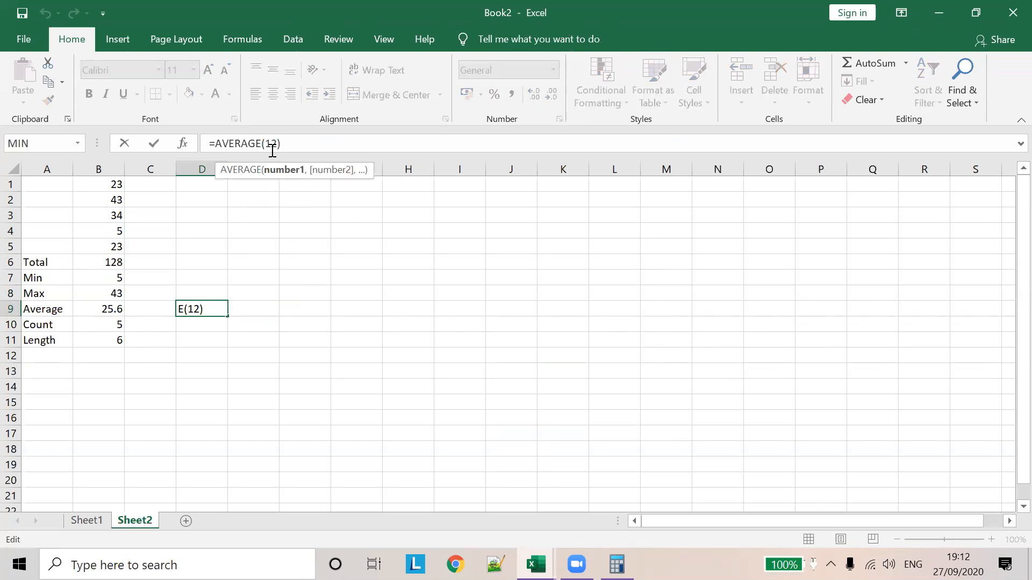
pyautogui.write(',34')
pyautogui.click(298, 263)
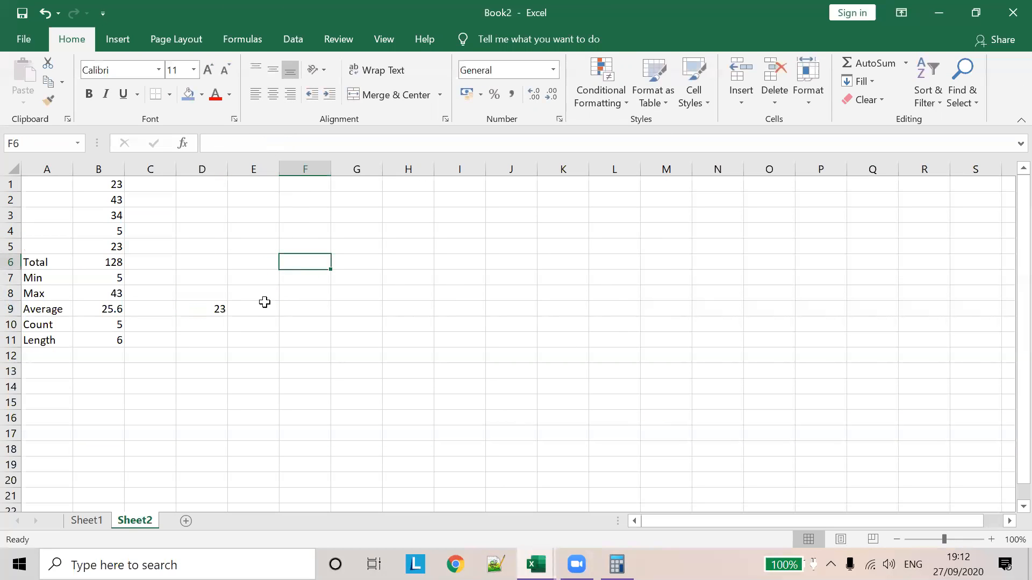
# Try to replace the arguments 12,34 in D9's AVERAGE formula with the range B1:B5
pyautogui.click(214, 308)
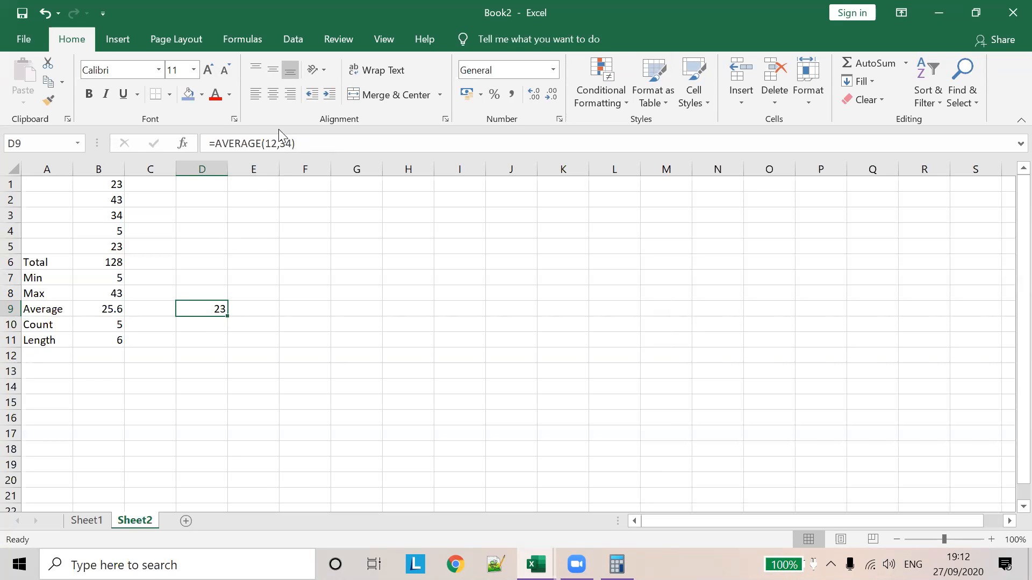
pyautogui.moveTo(263, 143); pyautogui.dragTo(292, 142)
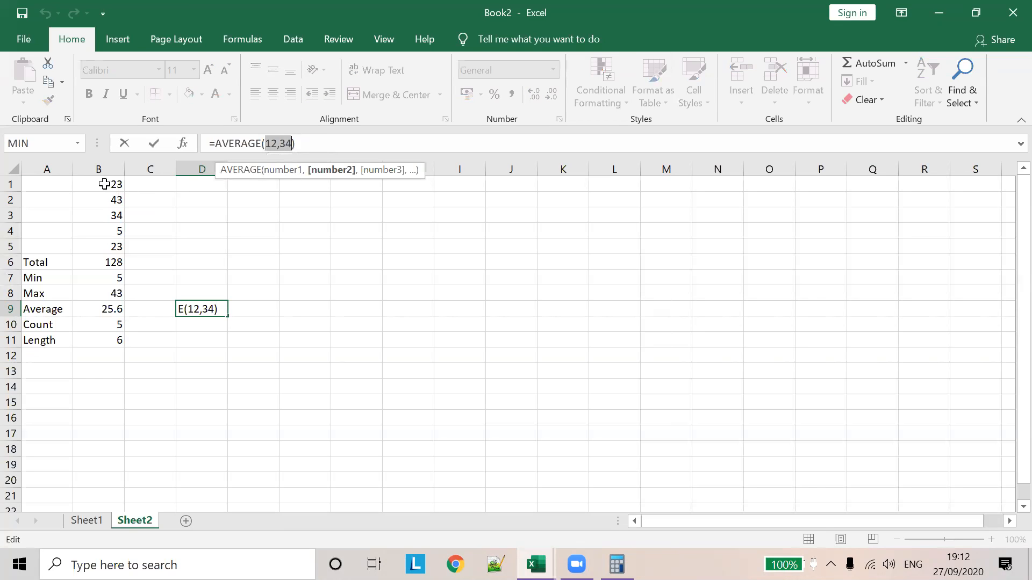
pyautogui.press('BackSpace')
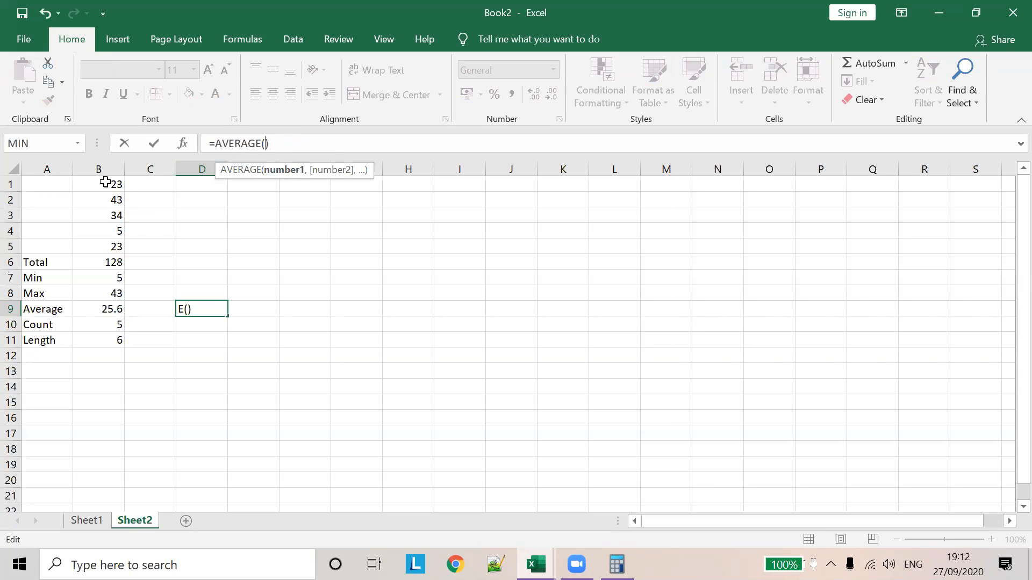
pyautogui.moveTo(106, 184); pyautogui.dragTo(114, 246)
pyautogui.click(293, 293)
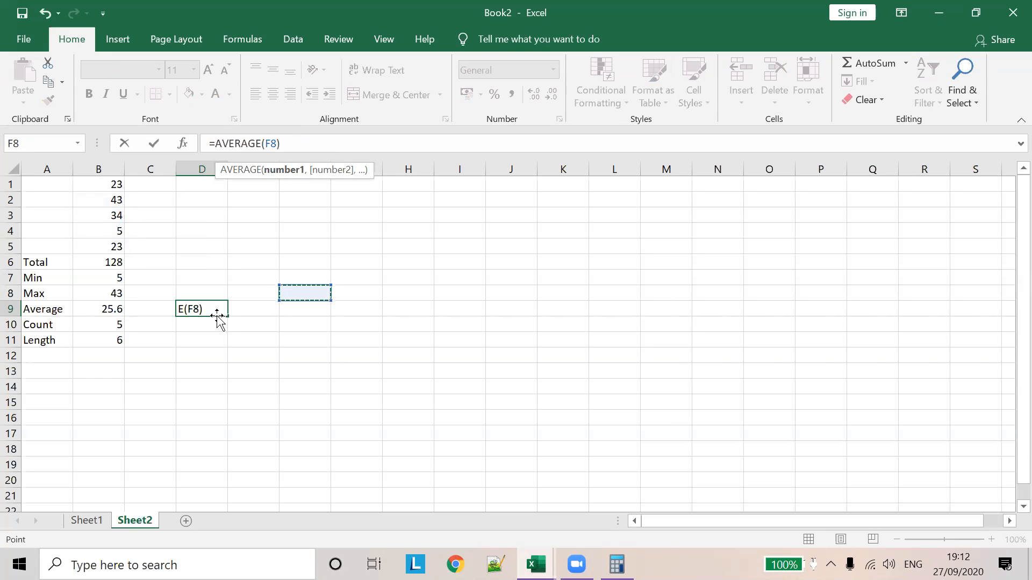
# Replace the F8 reference in D9 with the range B1:B5 to make =AVERAGE(B1:B5)
pyautogui.click(202, 308)
pyautogui.click(266, 339)
pyautogui.click(209, 306)
pyautogui.click(278, 145)
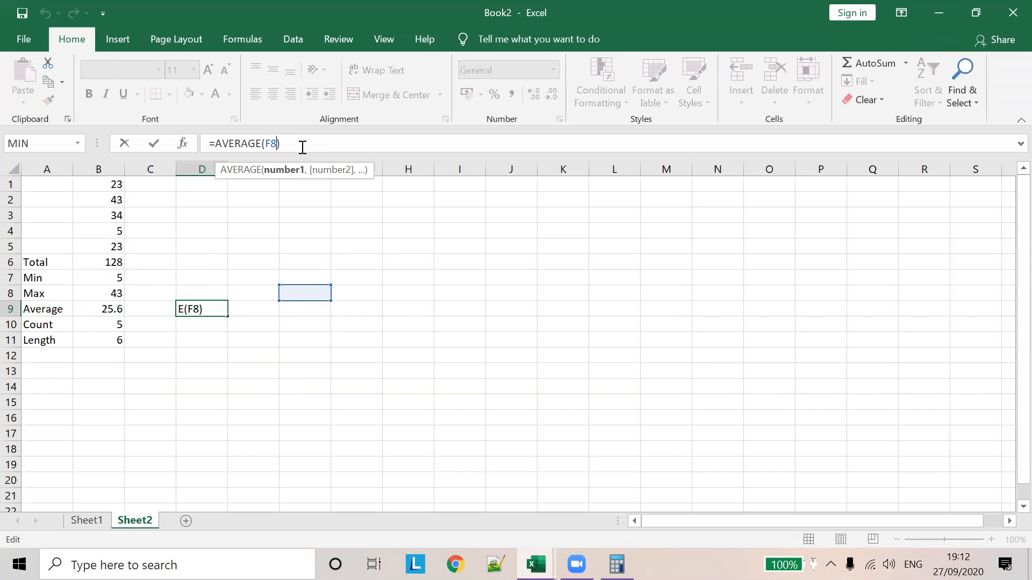
pyautogui.press('BackSpace')
pyautogui.press('BackSpace')
pyautogui.moveTo(113, 184); pyautogui.dragTo(113, 244)
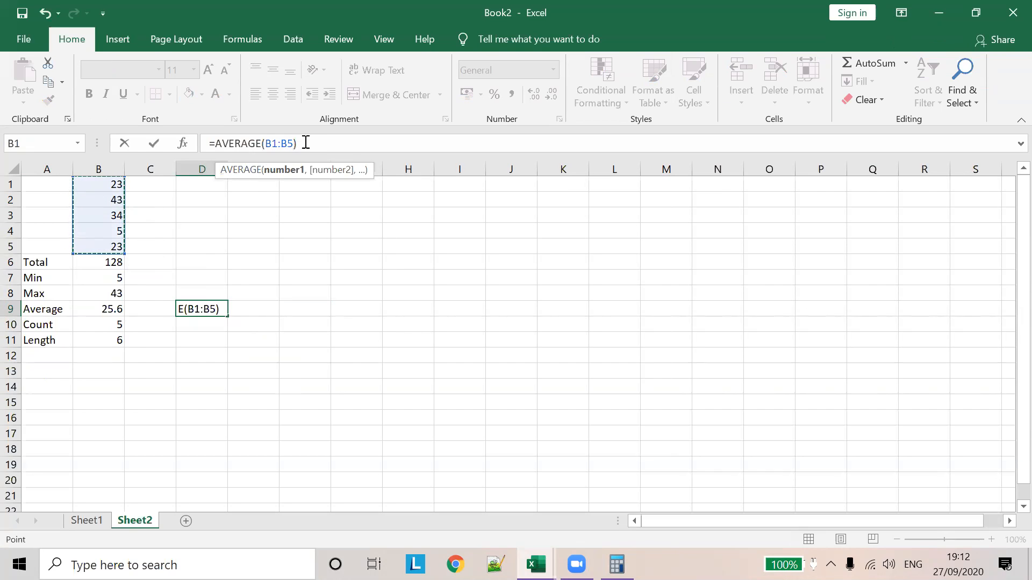
pyautogui.click(270, 305)
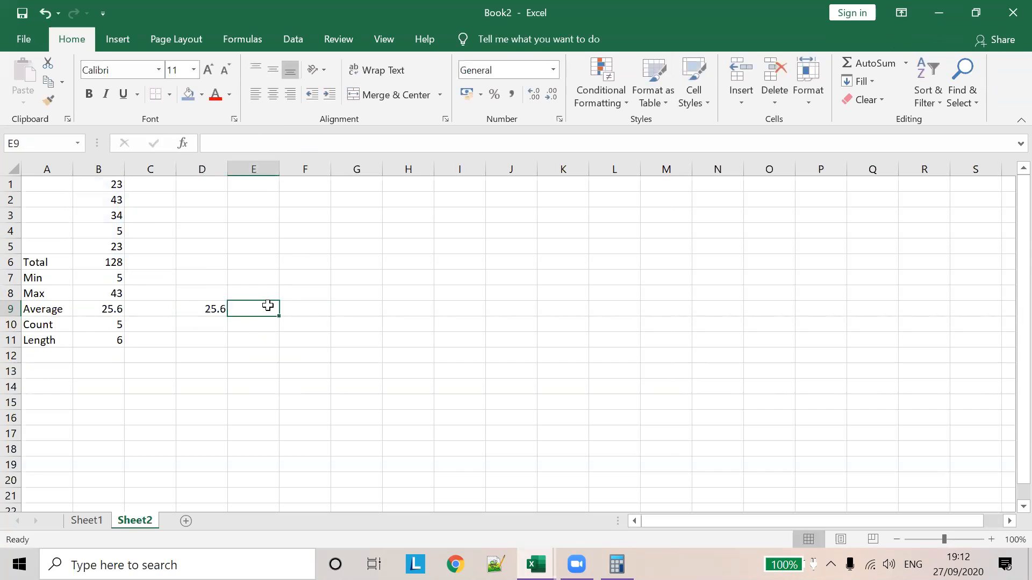
pyautogui.click(216, 308)
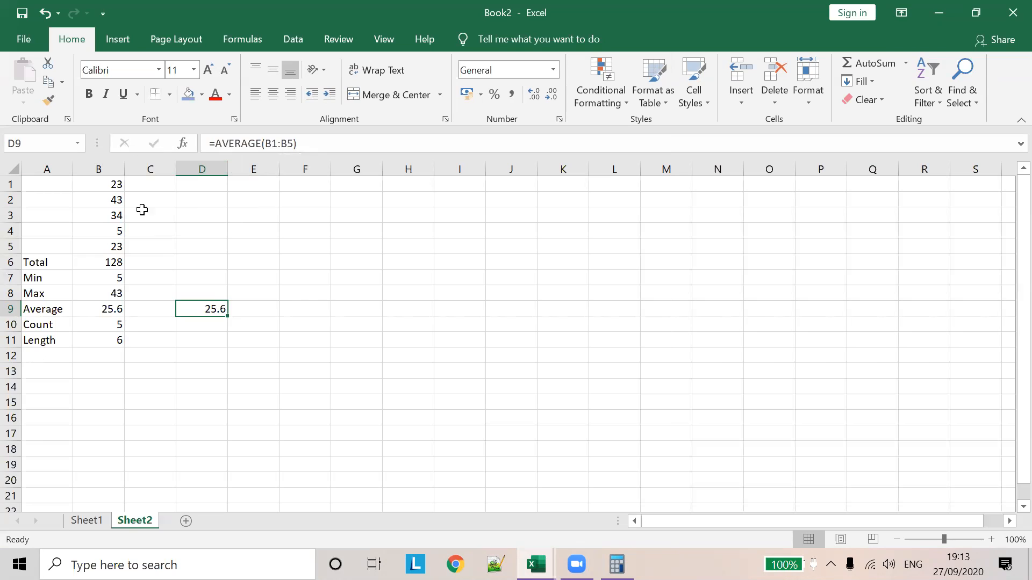
# Start a formula with = in cell D10 and open the Insert Function dialog for more functions
pyautogui.click(204, 323)
pyautogui.click(77, 143)
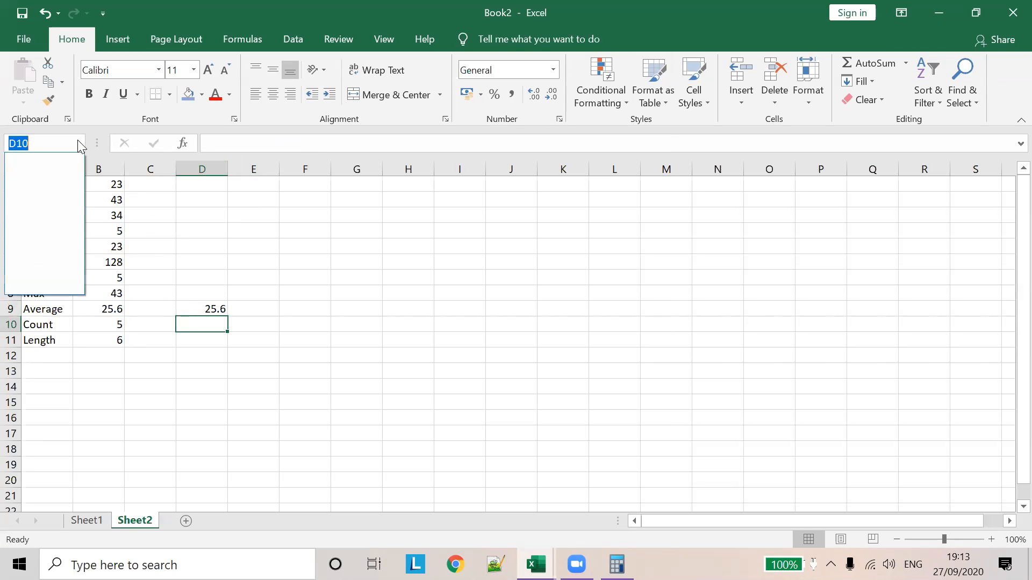
pyautogui.click(69, 140)
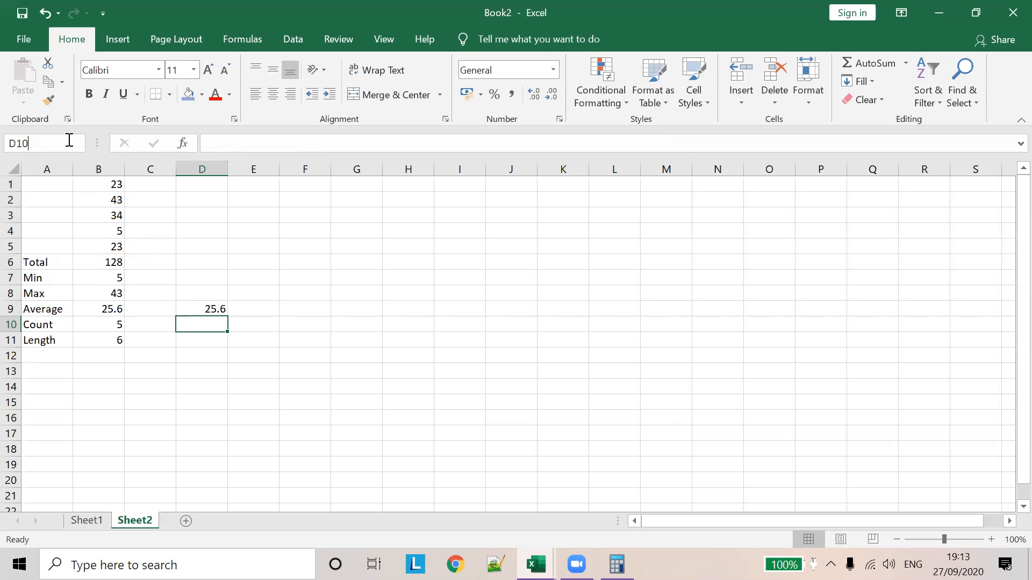
pyautogui.press('BackSpace')
pyautogui.press('BackSpace')
pyautogui.click(229, 142)
pyautogui.write('=')
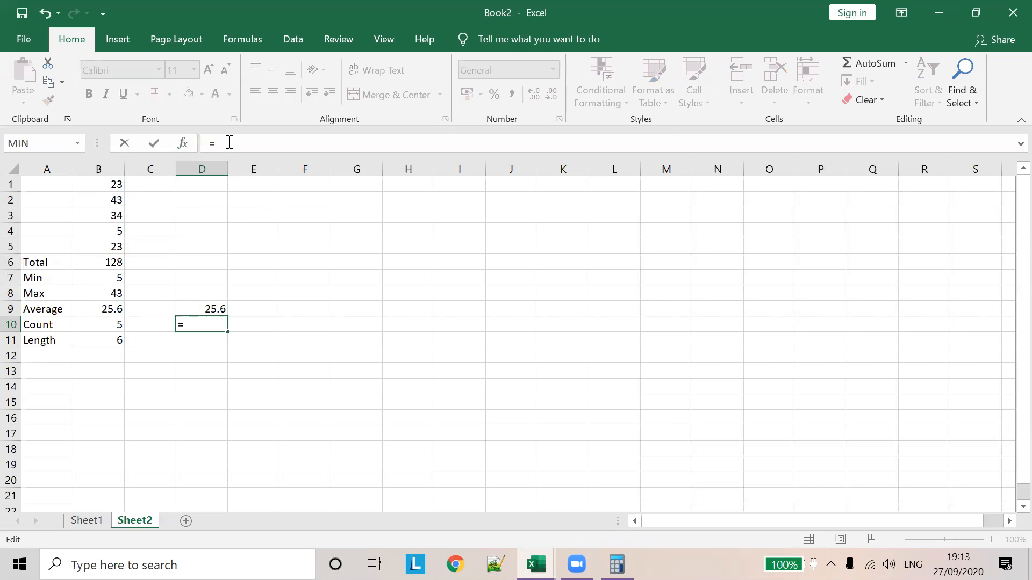
pyautogui.click(77, 143)
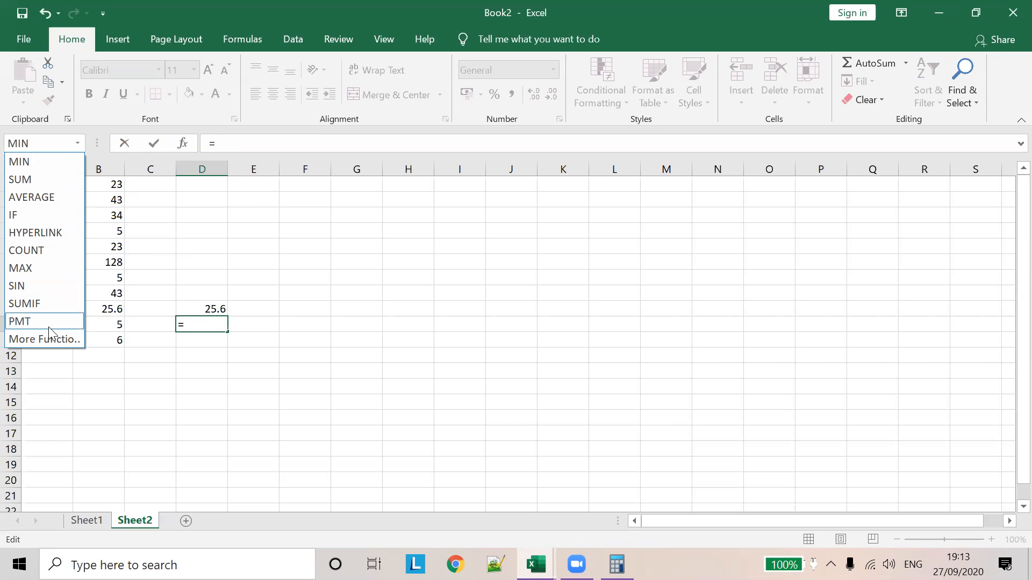
pyautogui.click(54, 344)
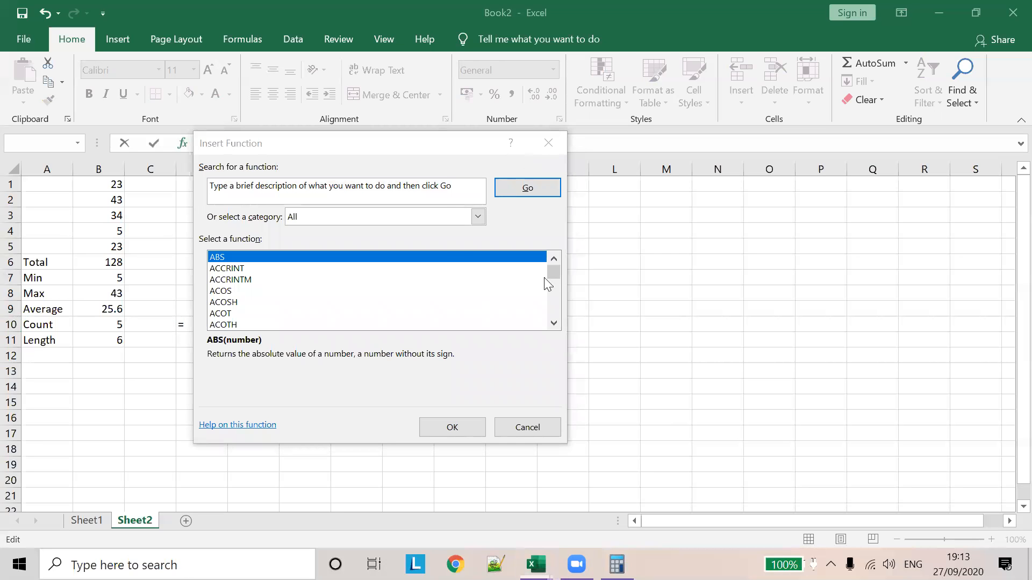
# Browse the complete list of available functions in the All category
pyautogui.scroll(-13, 291, 290)
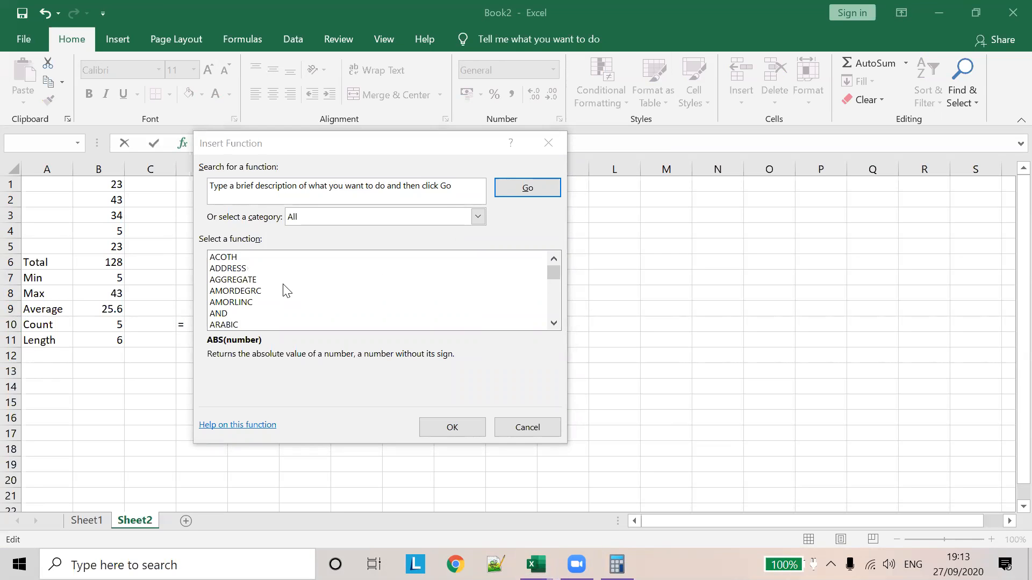
pyautogui.scroll(-20, 301, 295)
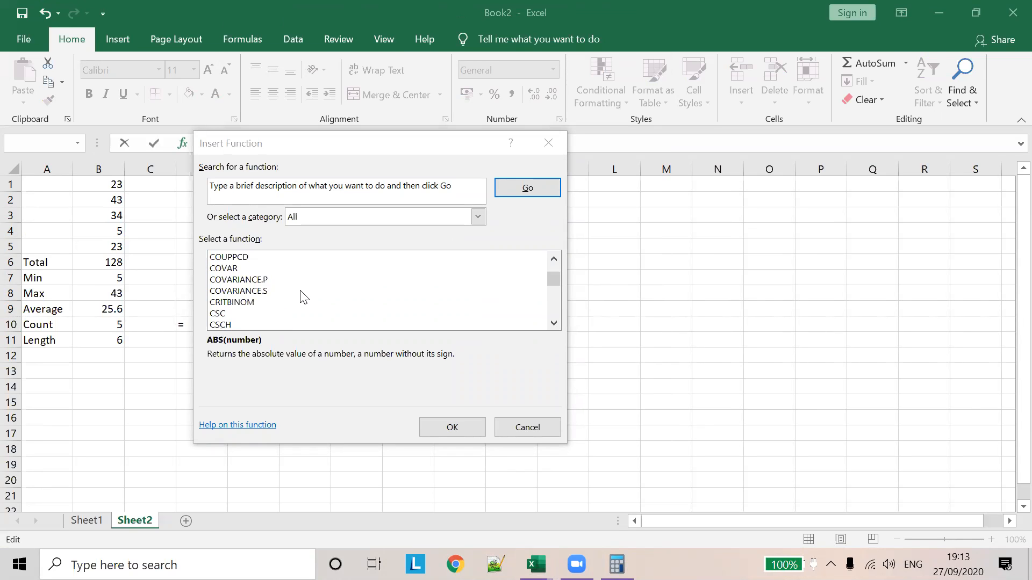
pyautogui.moveTo(561, 289); pyautogui.dragTo(551, 332)
pyautogui.scroll(18, 280, 313)
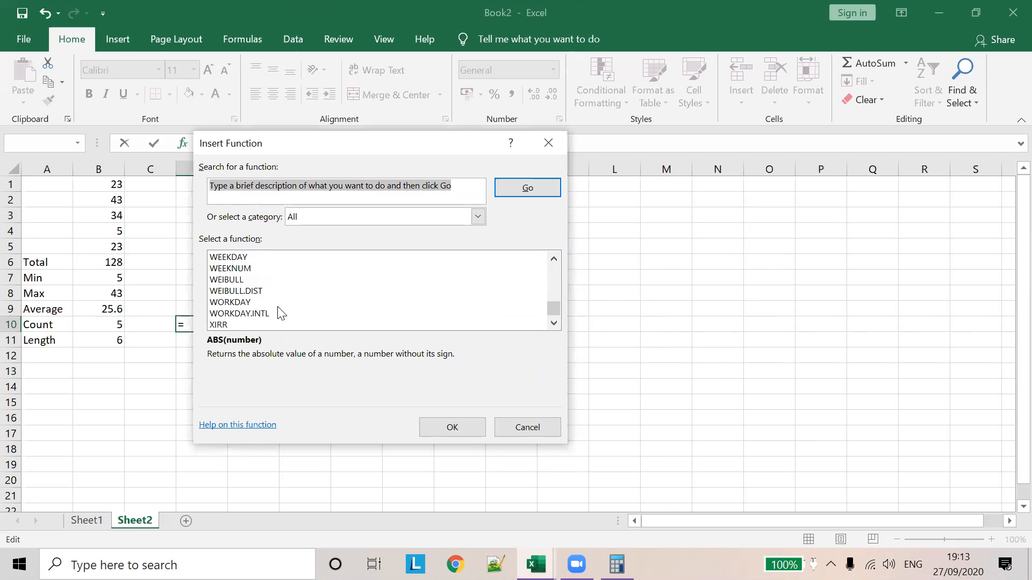
pyautogui.scroll(15, 279, 313)
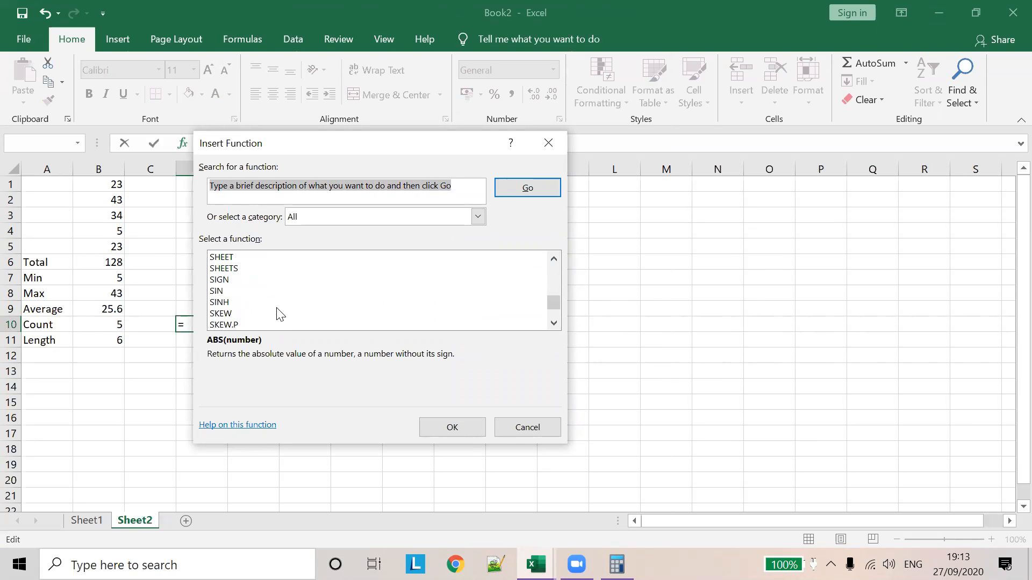
pyautogui.scroll(10, 279, 313)
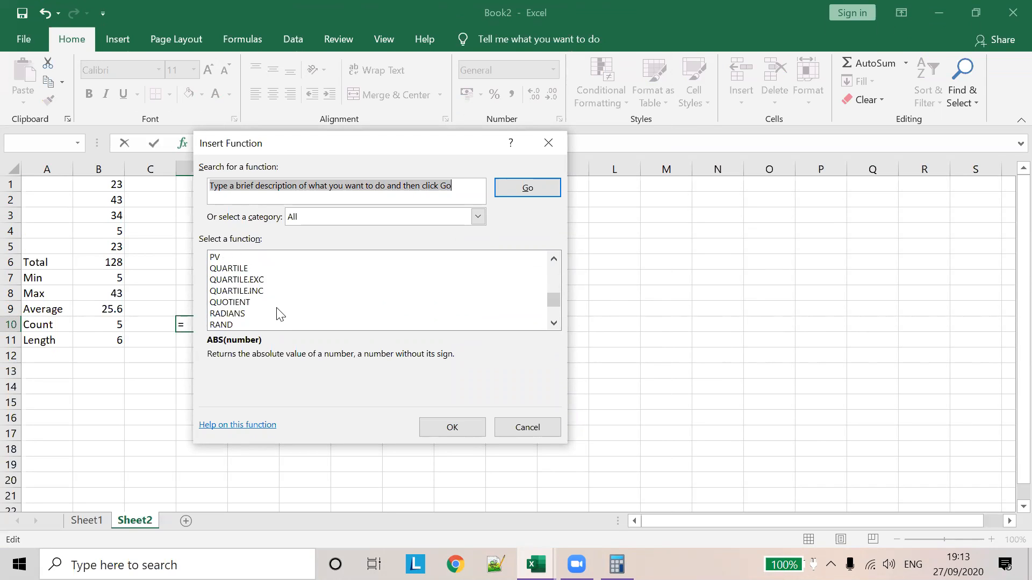
pyautogui.scroll(17, 278, 314)
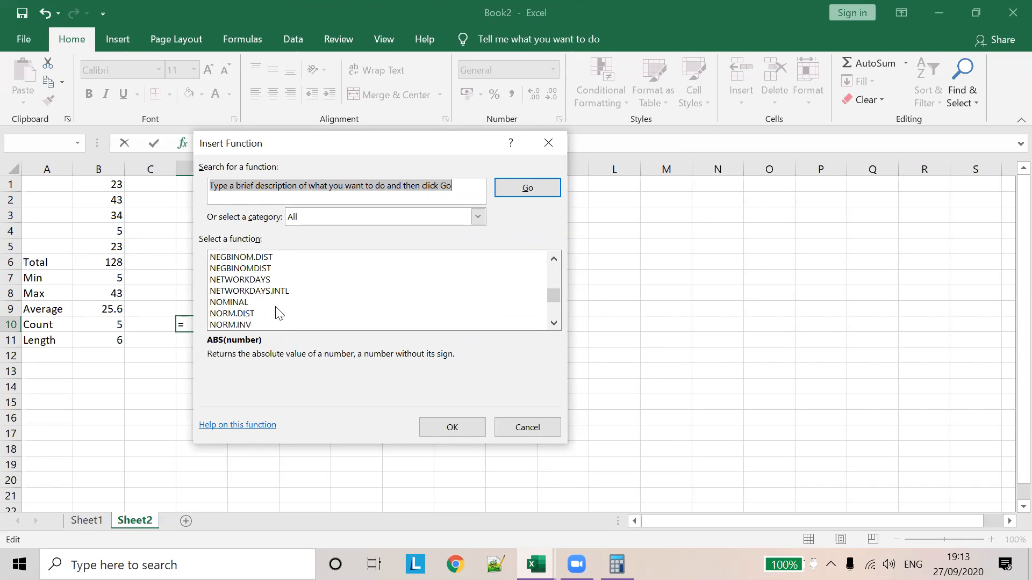
pyautogui.scroll(18, 310, 286)
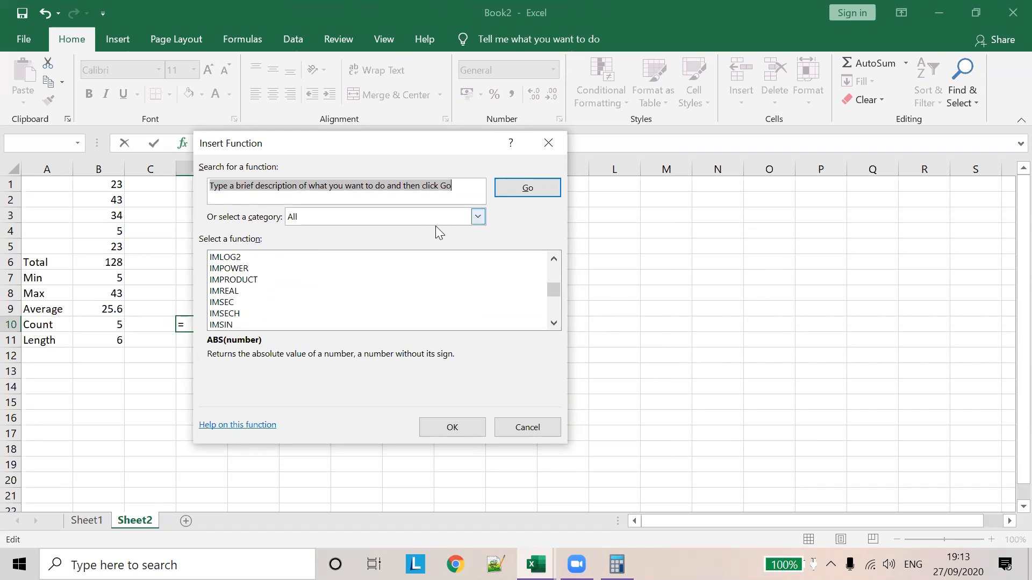
# Filter the function list to the Date & Time category
pyautogui.click(477, 216)
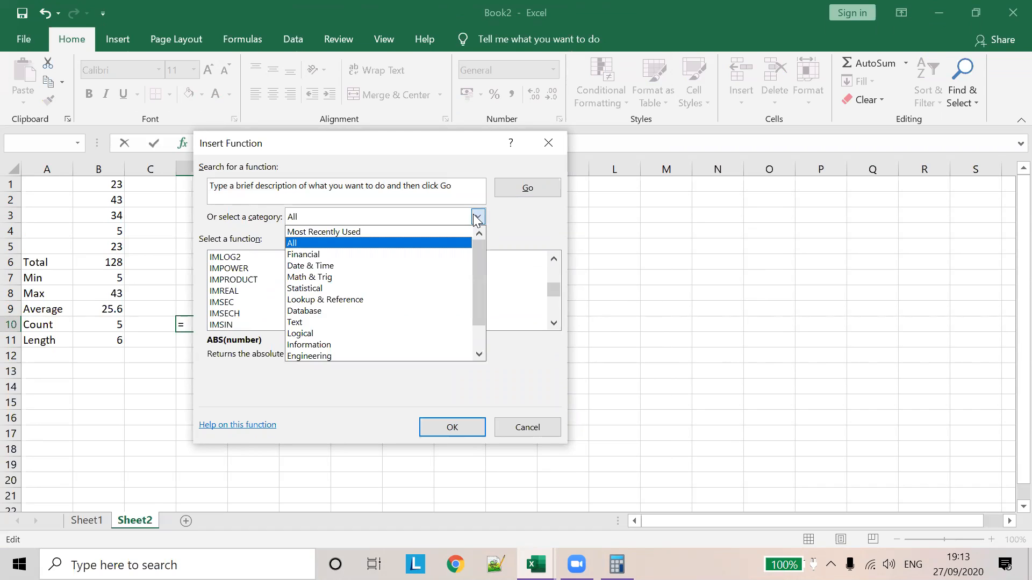
pyautogui.click(421, 266)
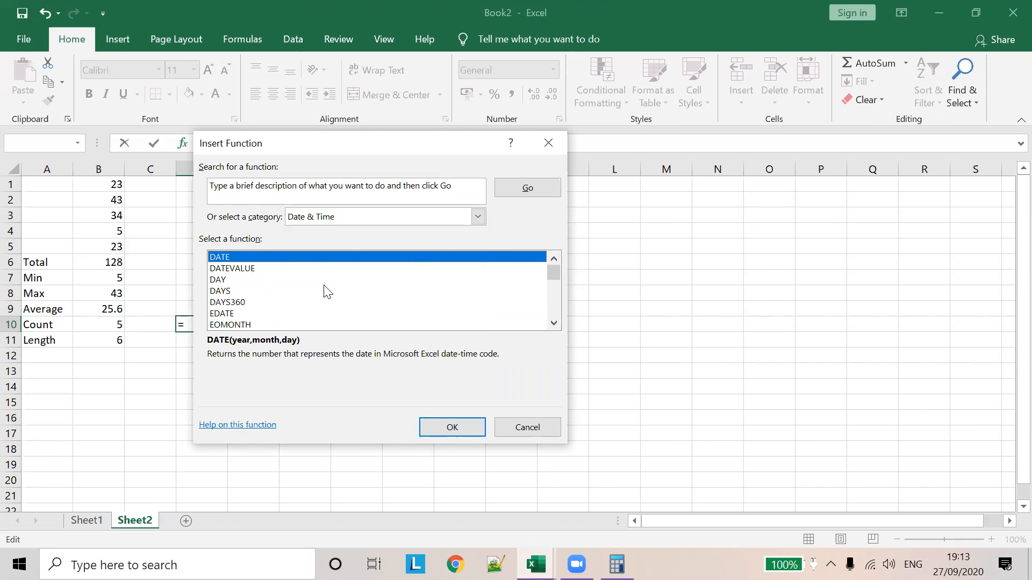
pyautogui.click(452, 217)
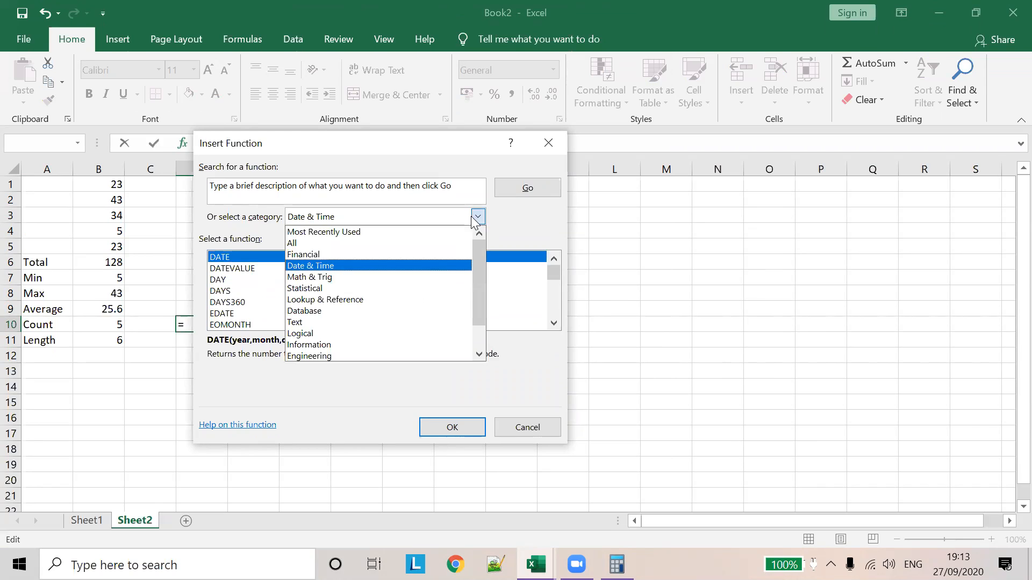
pyautogui.click(429, 265)
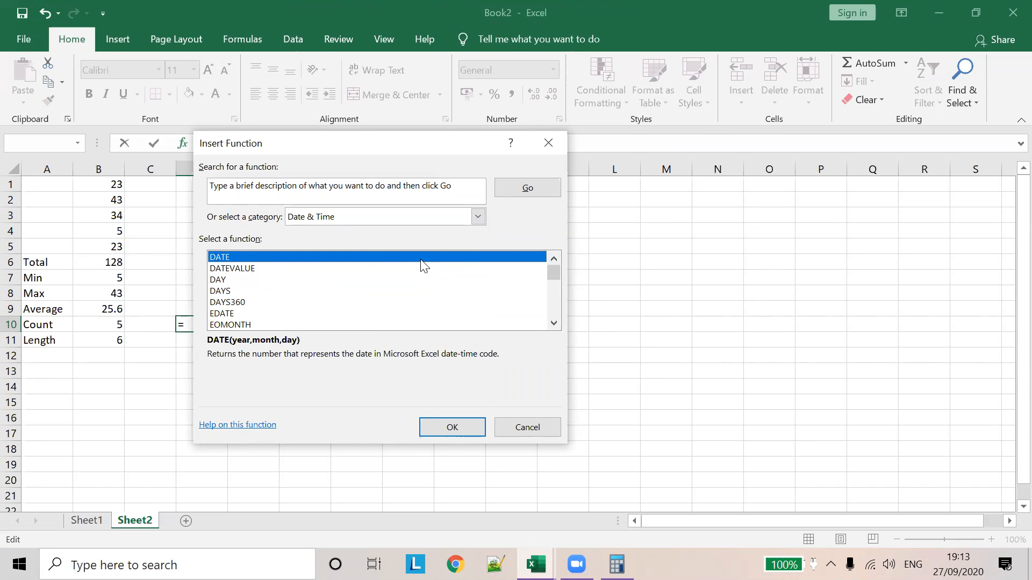
# Look through the Date & Time functions and the Text category, selecting LEN to read its description
pyautogui.scroll(-6, 300, 288)
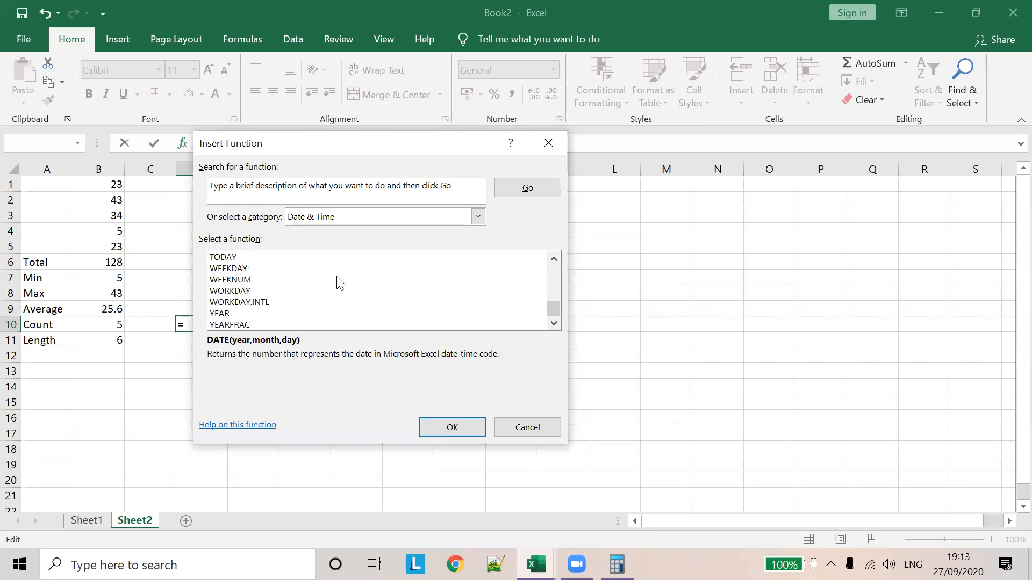
pyautogui.scroll(6, 381, 279)
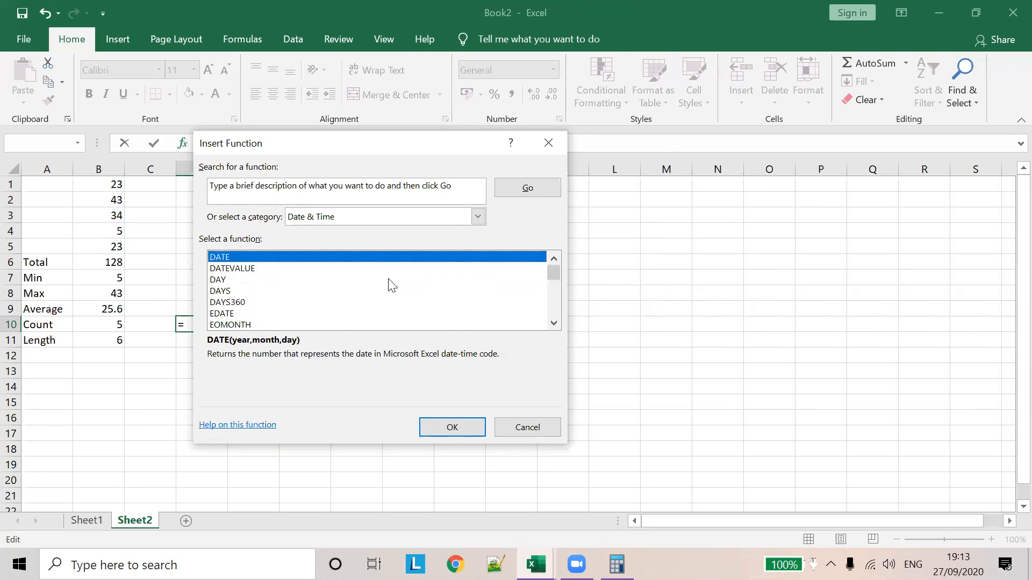
pyautogui.click(478, 217)
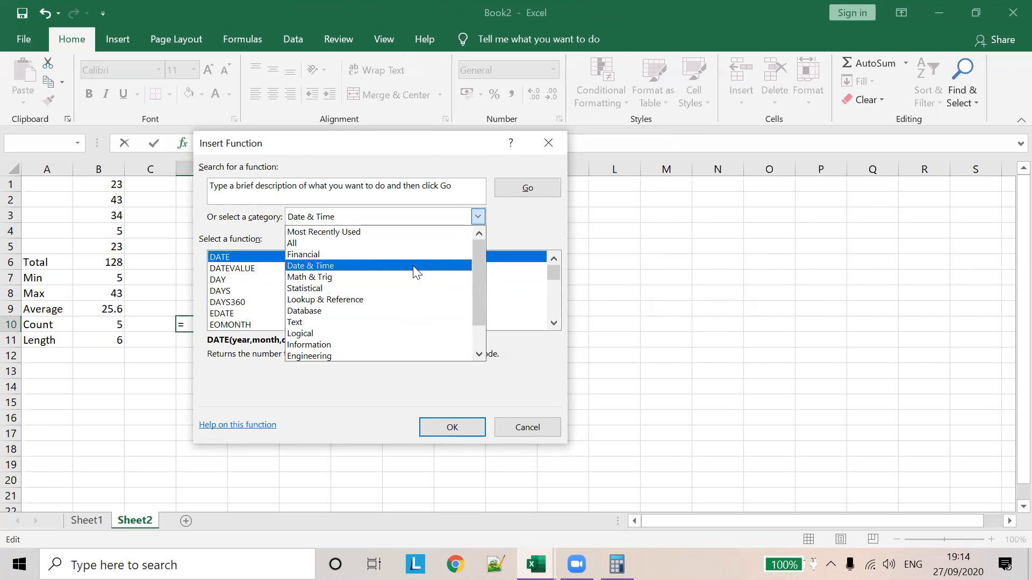
pyautogui.click(401, 317)
pyautogui.scroll(-3, 299, 288)
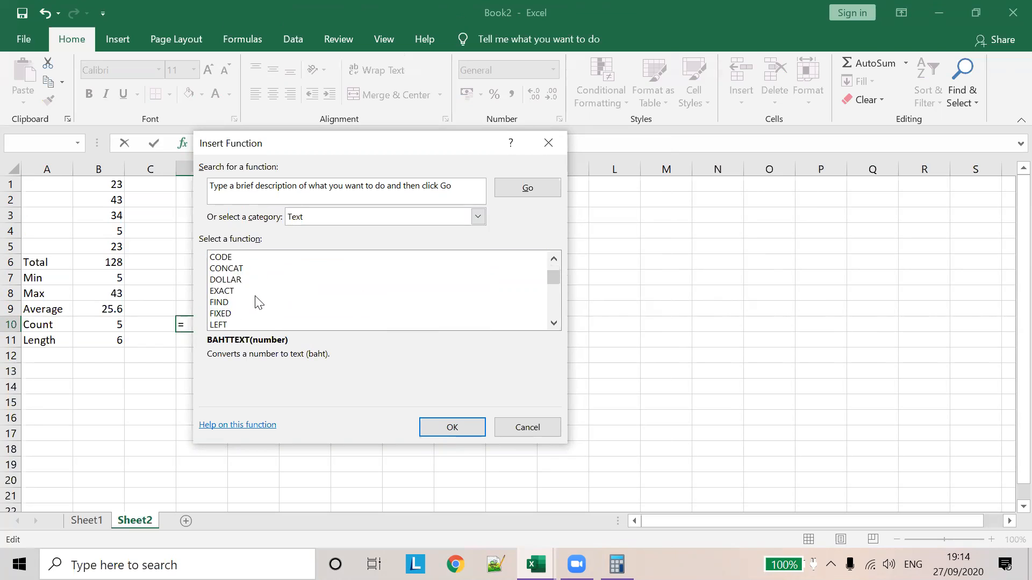
pyautogui.scroll(-1, 259, 301)
pyautogui.scroll(1, 236, 304)
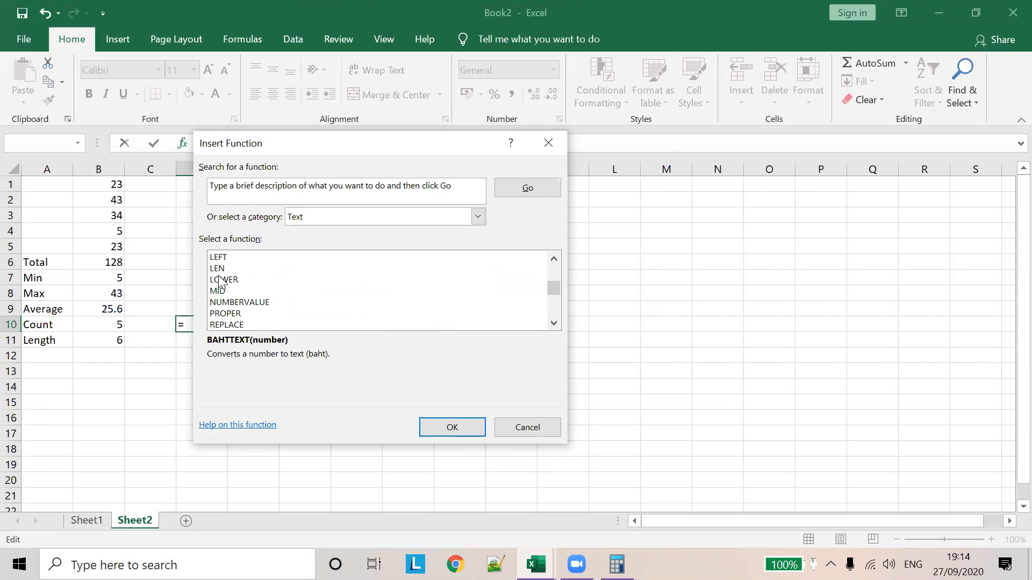
pyautogui.click(218, 269)
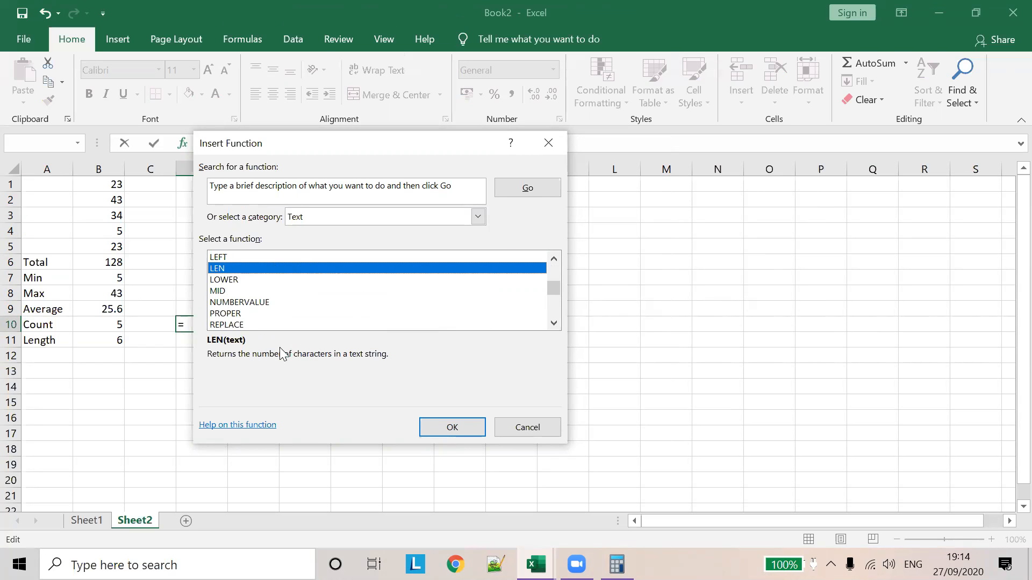
pyautogui.scroll(3, 344, 274)
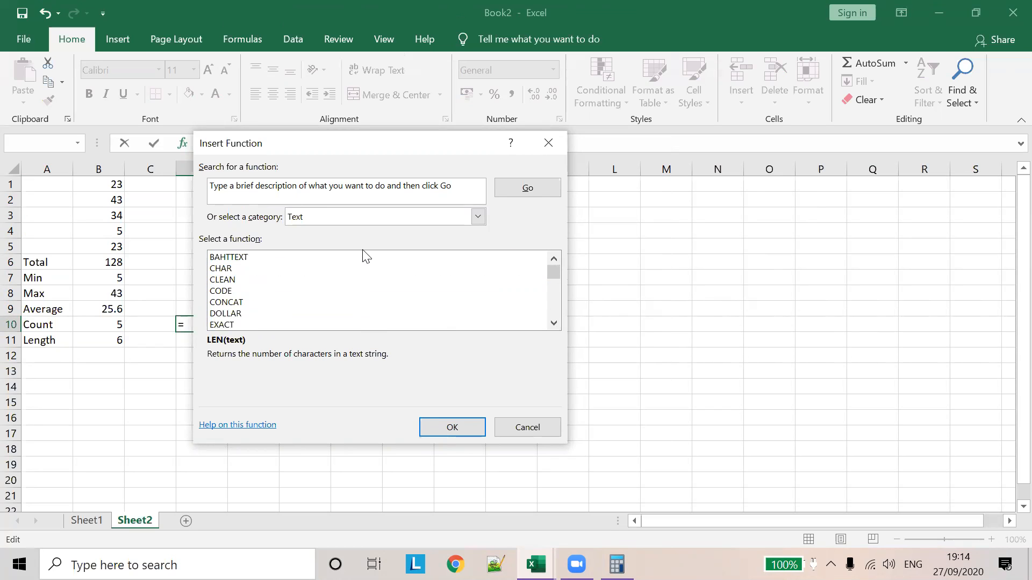
# Review the available function categories and set the function list back to All
pyautogui.click(477, 217)
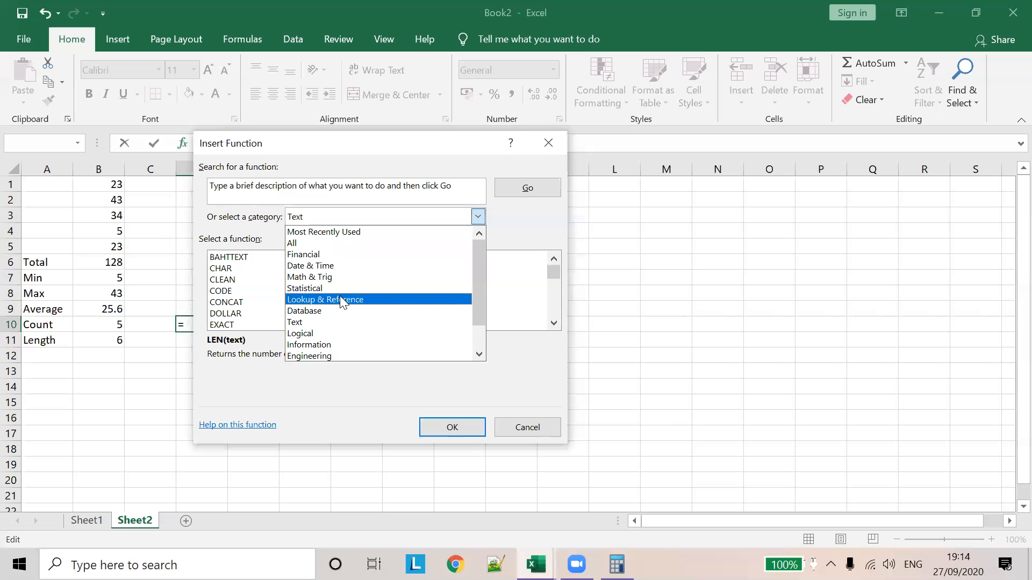
pyautogui.scroll(-1, 345, 306)
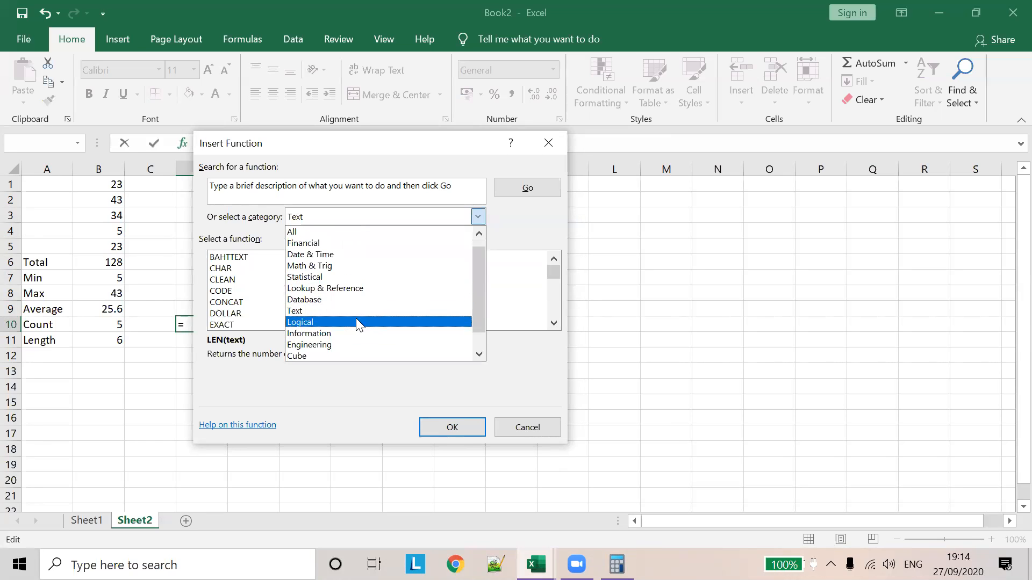
pyautogui.scroll(-2, 358, 319)
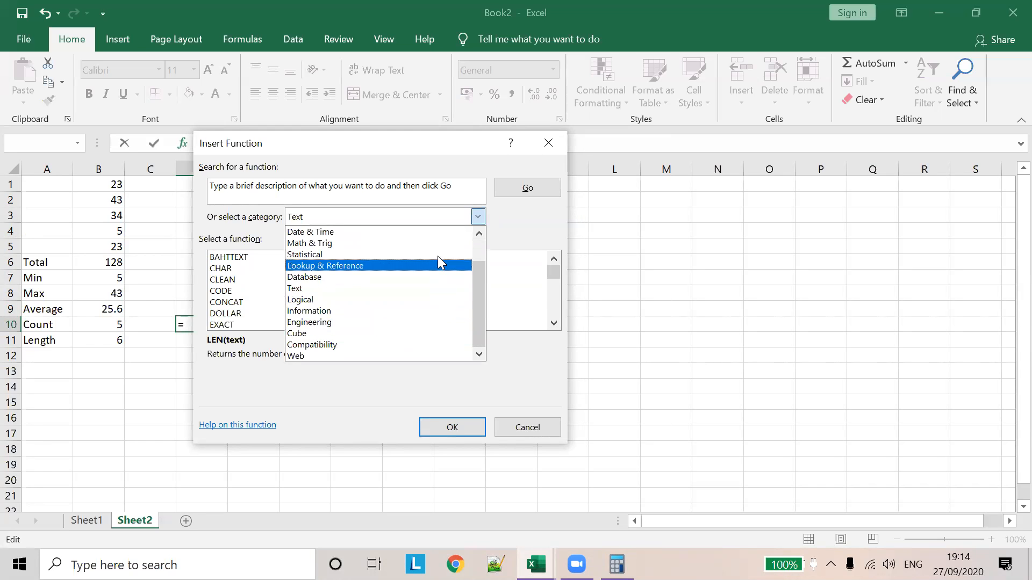
pyautogui.scroll(3, 430, 258)
pyautogui.click(413, 249)
pyautogui.click(477, 217)
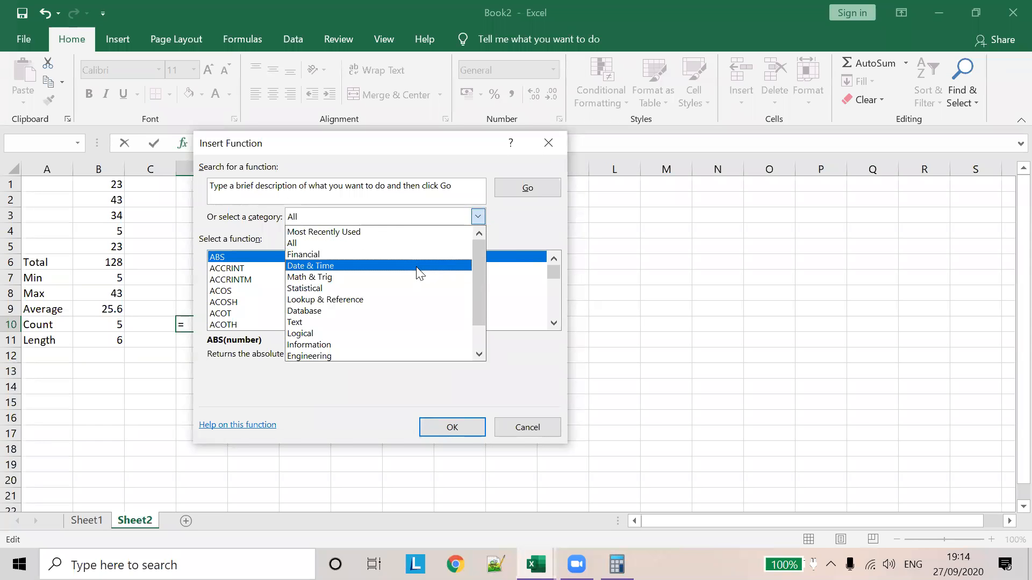
pyautogui.click(496, 240)
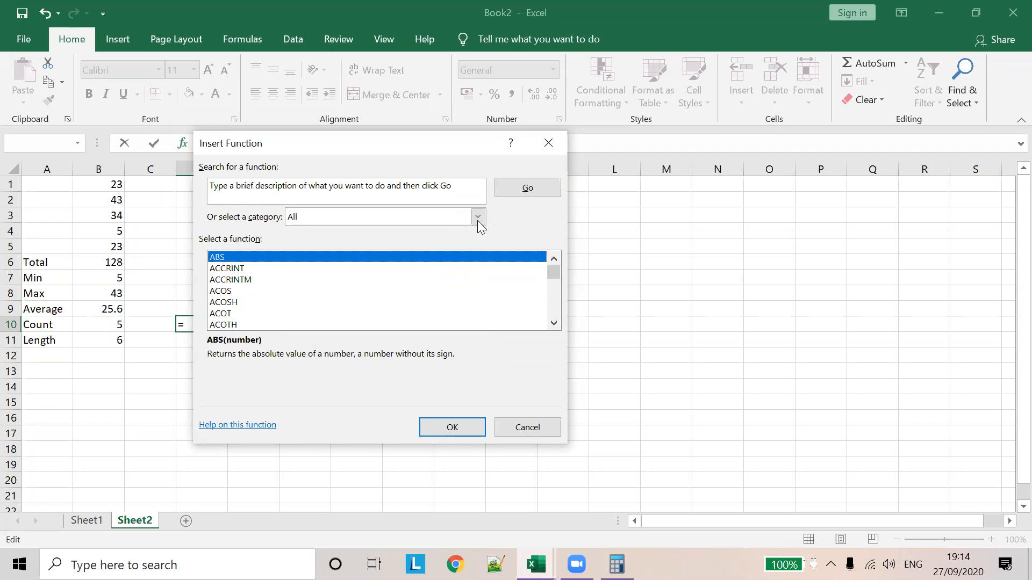
# Move the Insert Function dialog clear of column D and select LEN in the Text category
pyautogui.moveTo(371, 143); pyautogui.dragTo(409, 146)
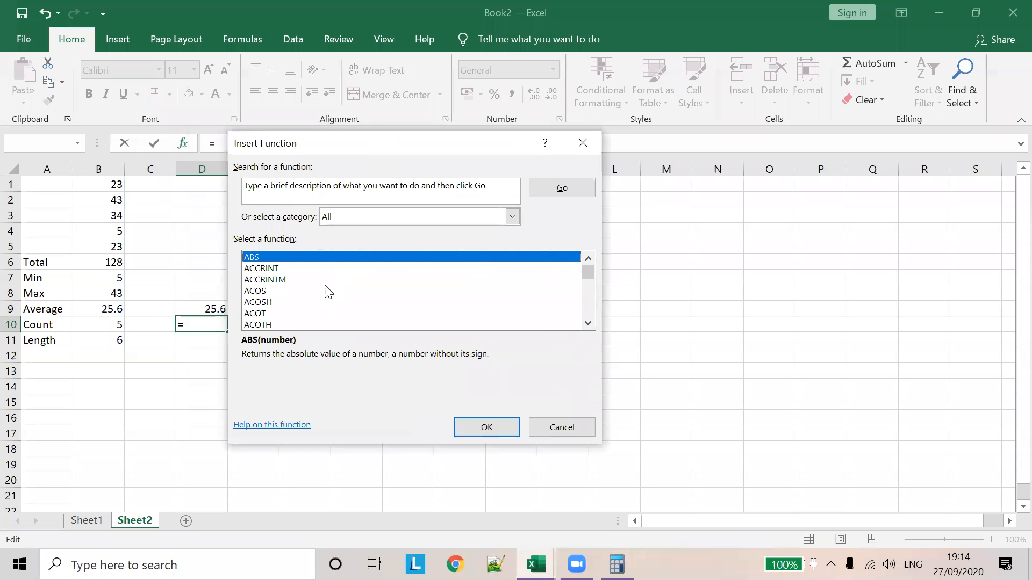
pyautogui.click(471, 215)
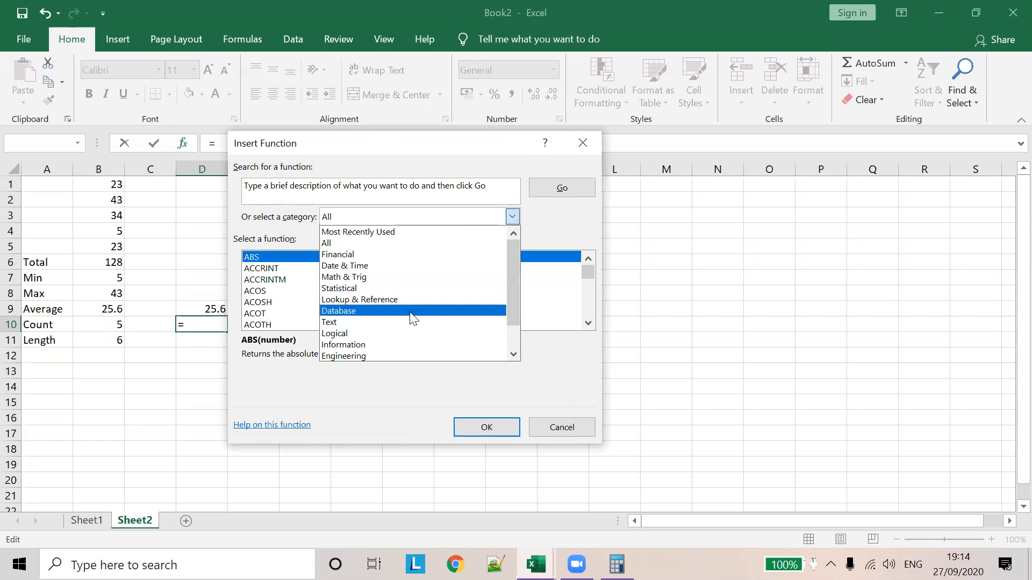
pyautogui.scroll(1, 396, 272)
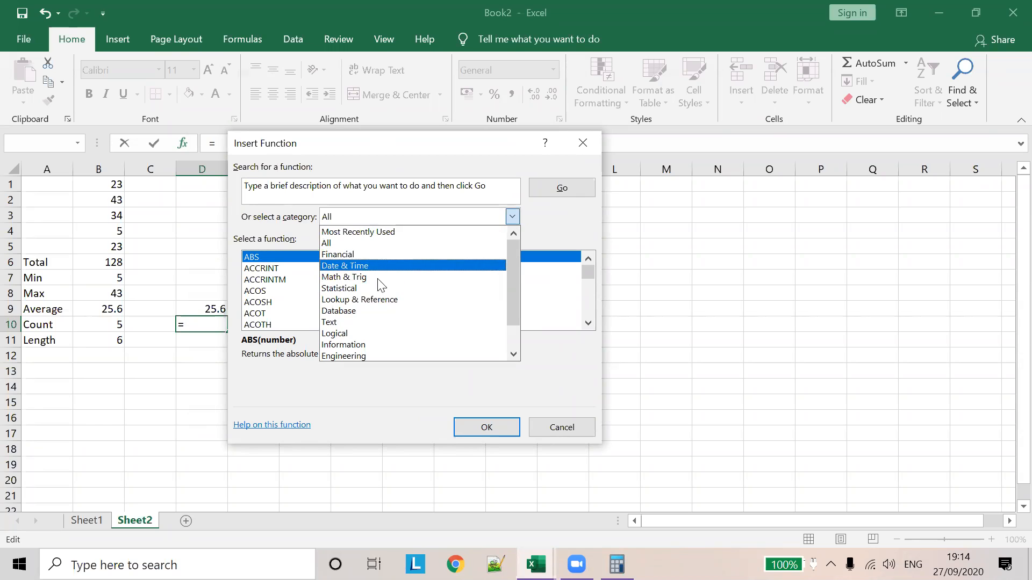
pyautogui.click(367, 321)
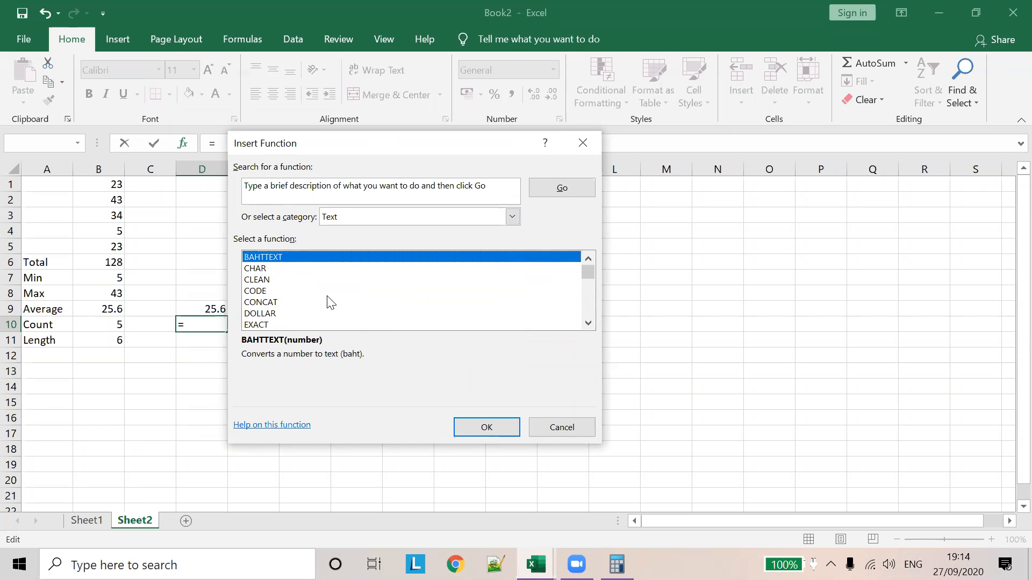
pyautogui.scroll(-4, 326, 302)
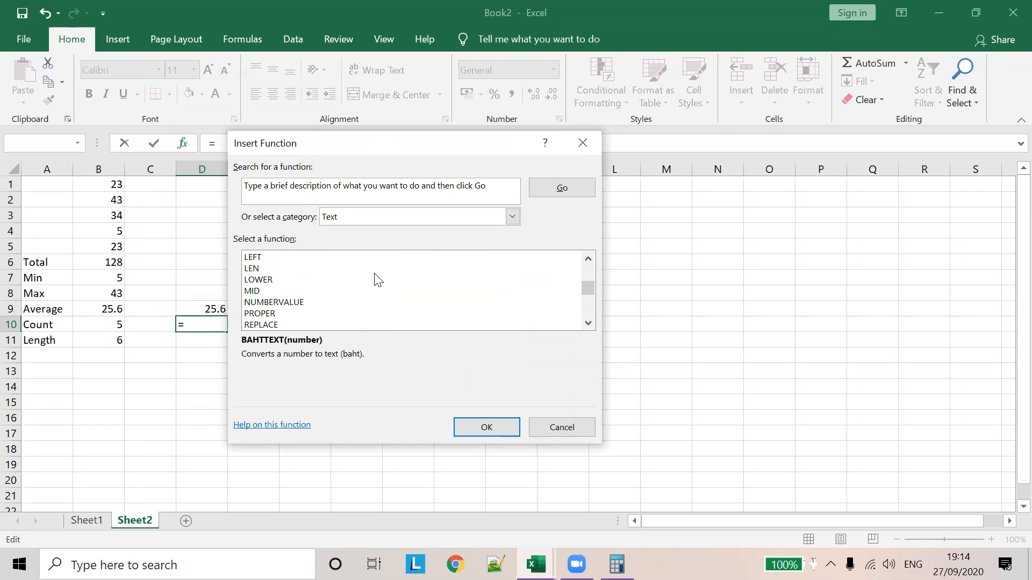
pyautogui.click(253, 270)
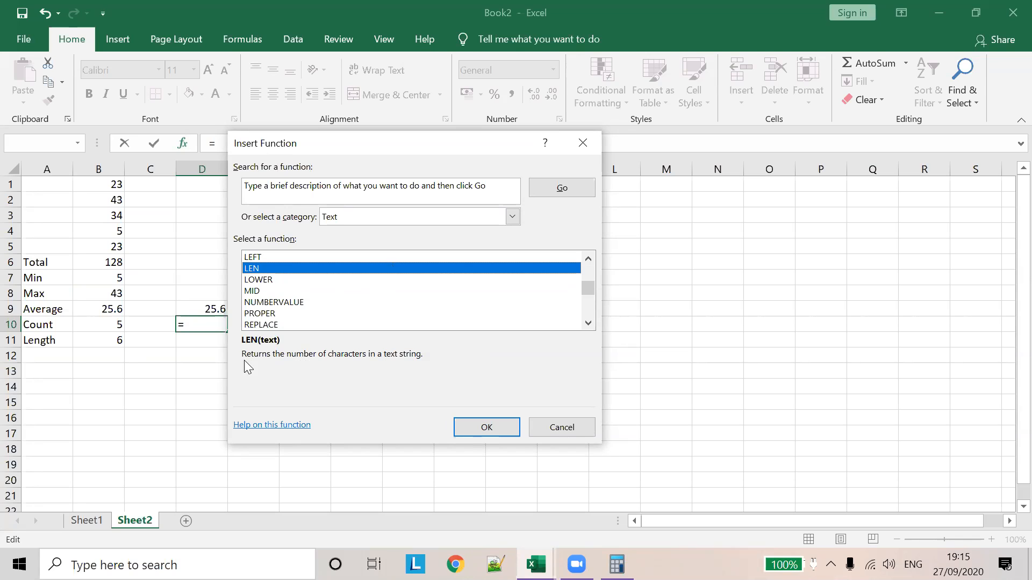
# Open the online help for LEN, examine its description, syntax and example table, and return to the Insert Function dialog in Excel
pyautogui.click(275, 426)
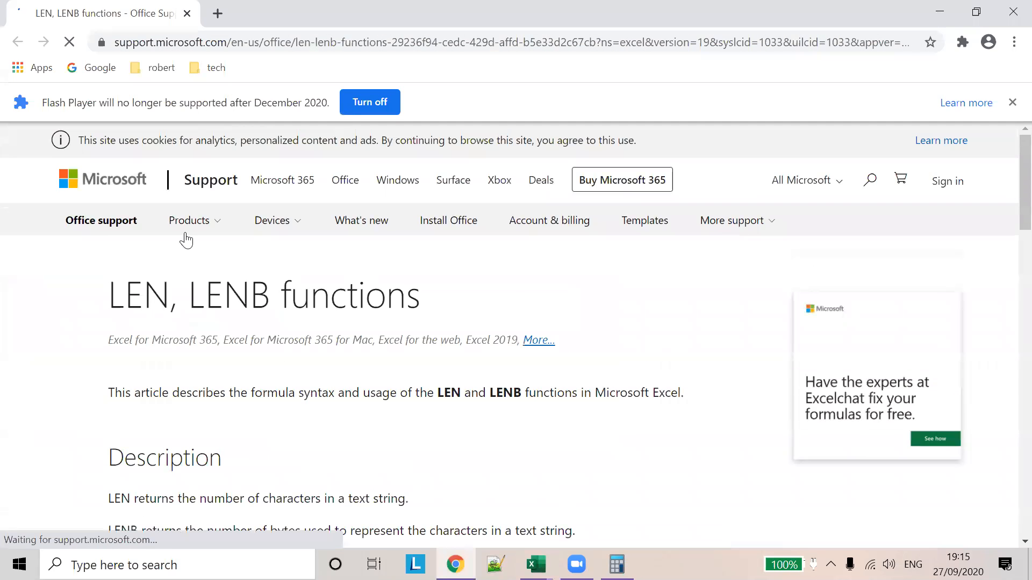
pyautogui.scroll(-2, 650, 305)
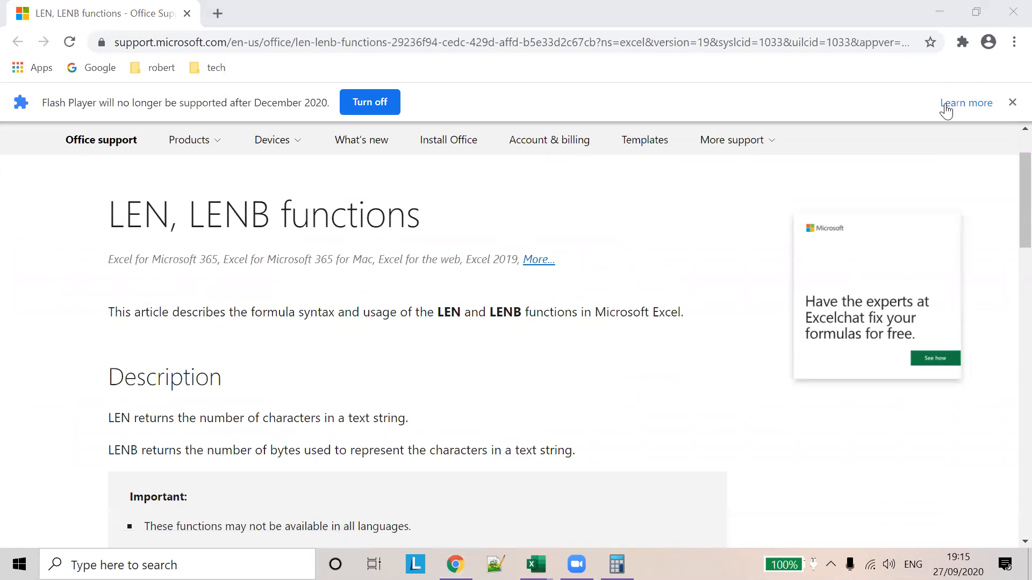
pyautogui.scroll(-5, 367, 353)
pyautogui.scroll(3, 367, 353)
pyautogui.scroll(-11, 324, 347)
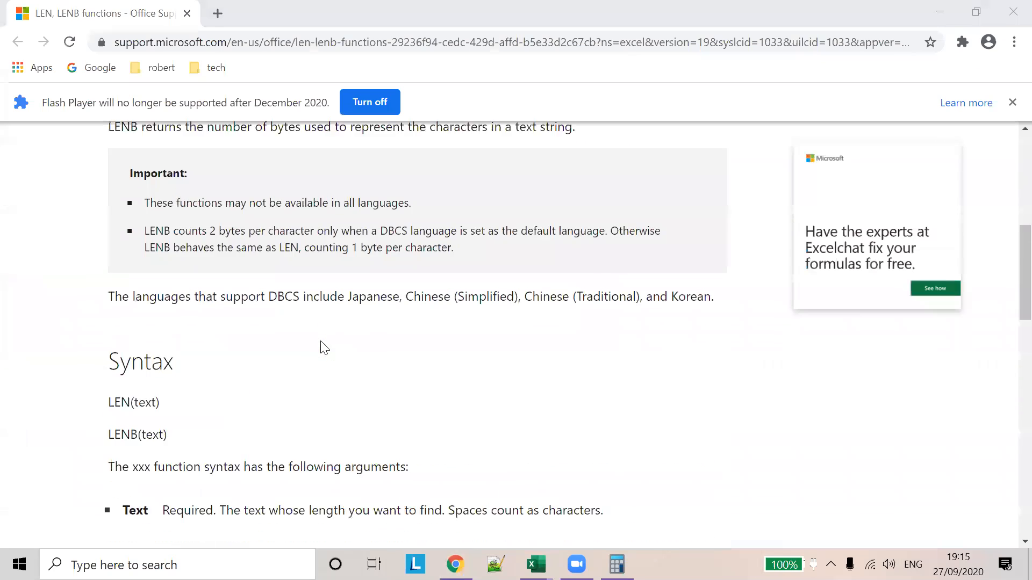
pyautogui.scroll(-1, 324, 341)
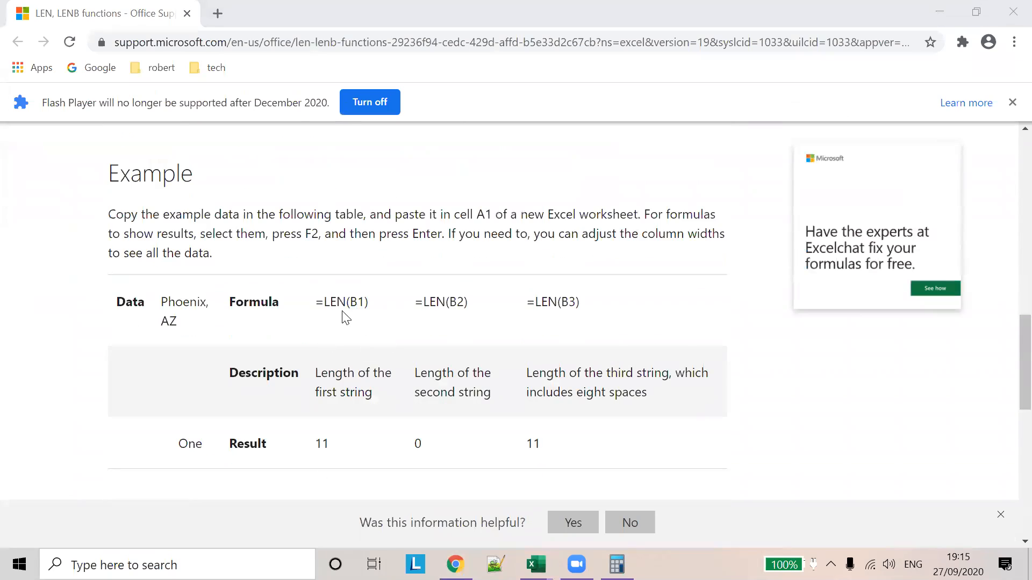
pyautogui.doubleClick(321, 444)
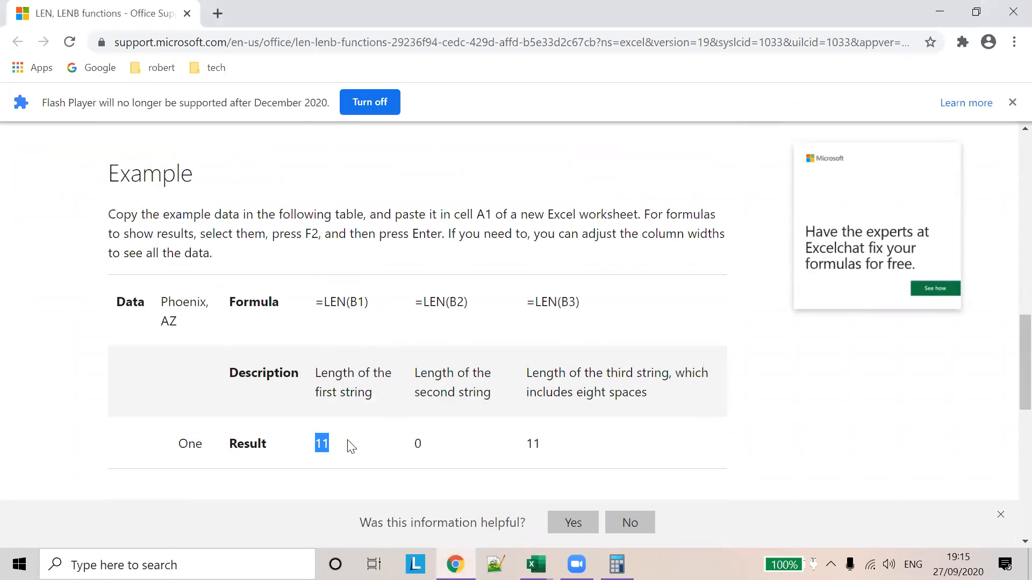
pyautogui.scroll(-4, 450, 428)
pyautogui.scroll(14, 458, 410)
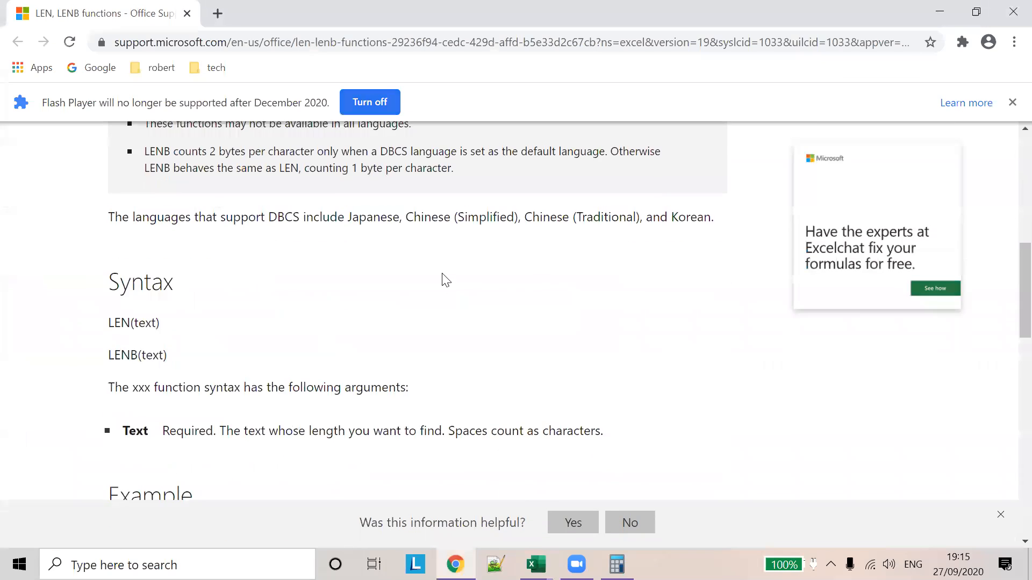
pyautogui.click(938, 11)
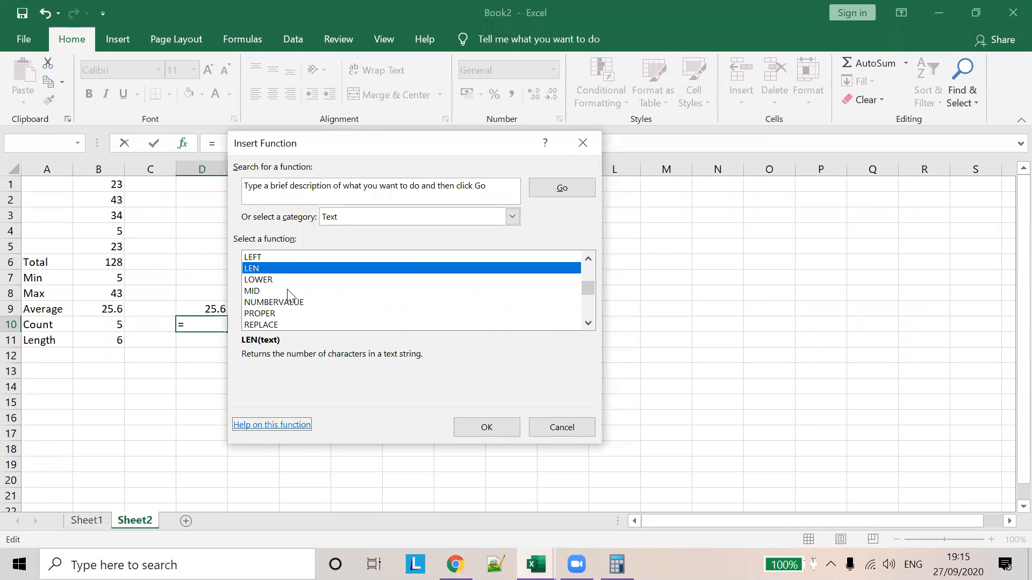
# Switch the function list to Math & Trig and look through its functions, including those starting with M
pyautogui.scroll(2, 290, 290)
pyautogui.click(512, 216)
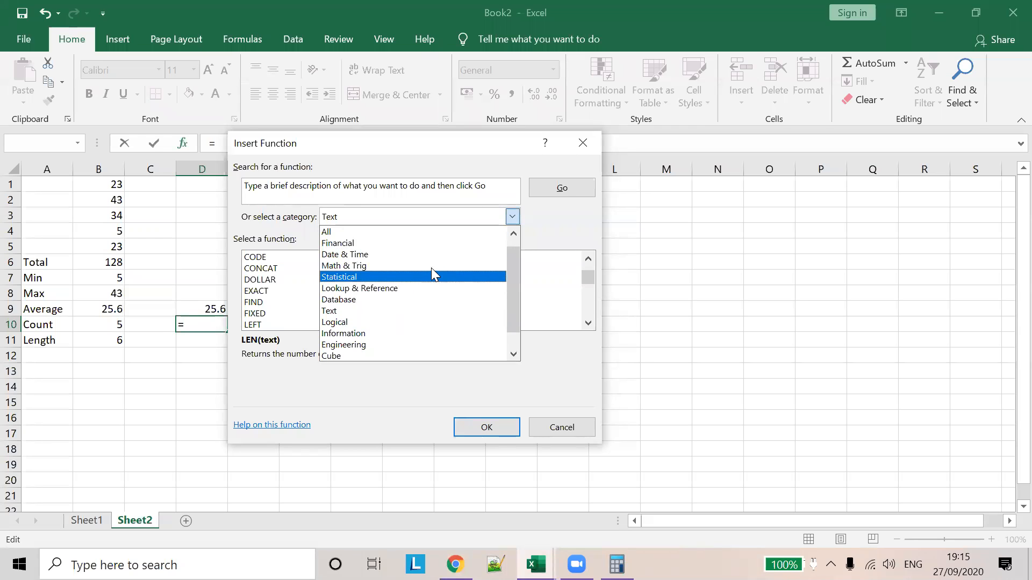
pyautogui.scroll(-1, 430, 317)
pyautogui.scroll(-1, 430, 318)
pyautogui.scroll(1, 431, 272)
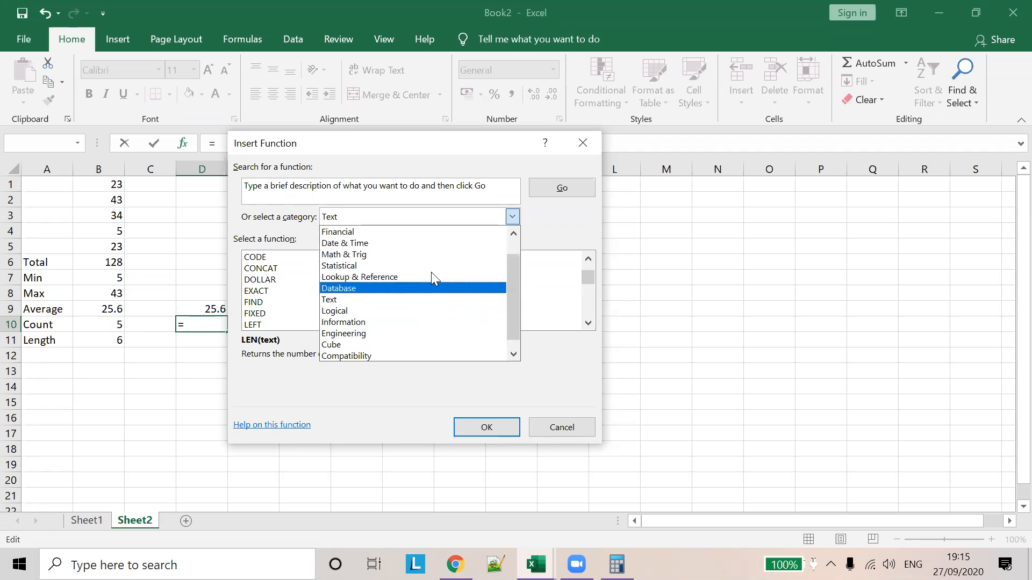
pyautogui.click(414, 259)
pyautogui.scroll(-6, 366, 294)
pyautogui.click(364, 291)
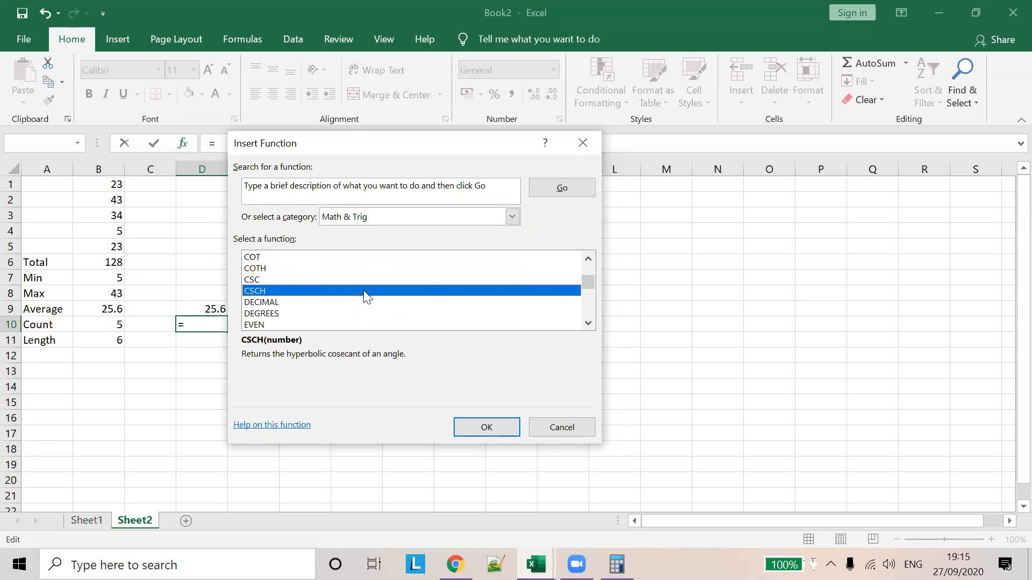
pyautogui.press('m')
pyautogui.scroll(-1, 379, 301)
pyautogui.scroll(-3, 379, 306)
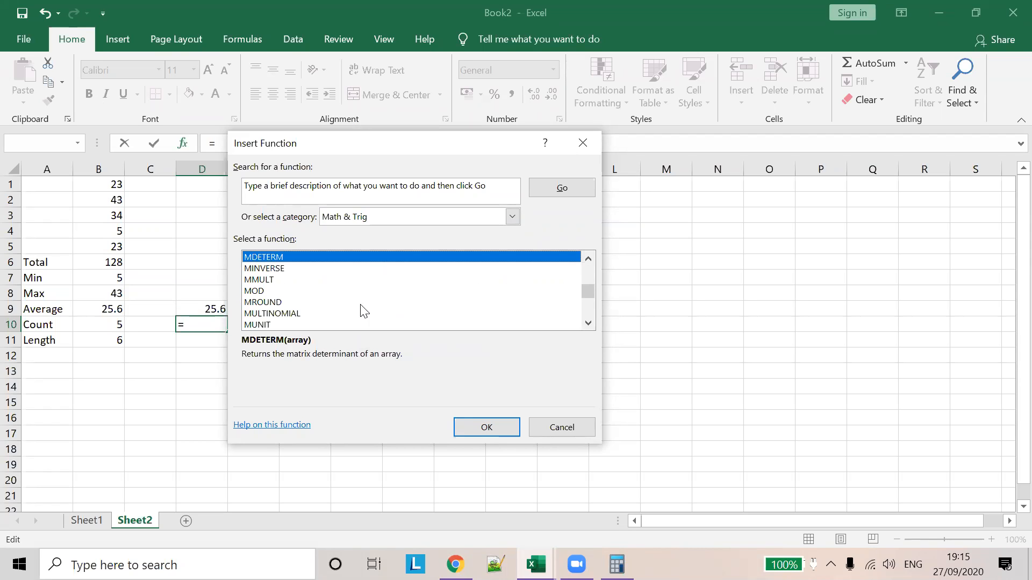
pyautogui.scroll(5, 362, 310)
pyautogui.scroll(5, 423, 255)
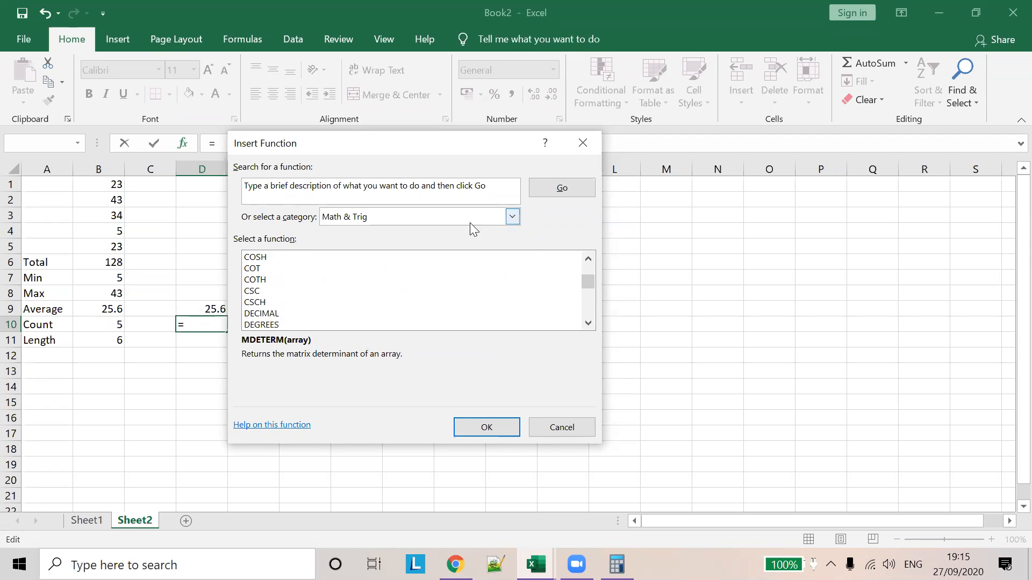
# Set the function category to All and select the MAX function
pyautogui.click(512, 217)
pyautogui.scroll(-1, 483, 314)
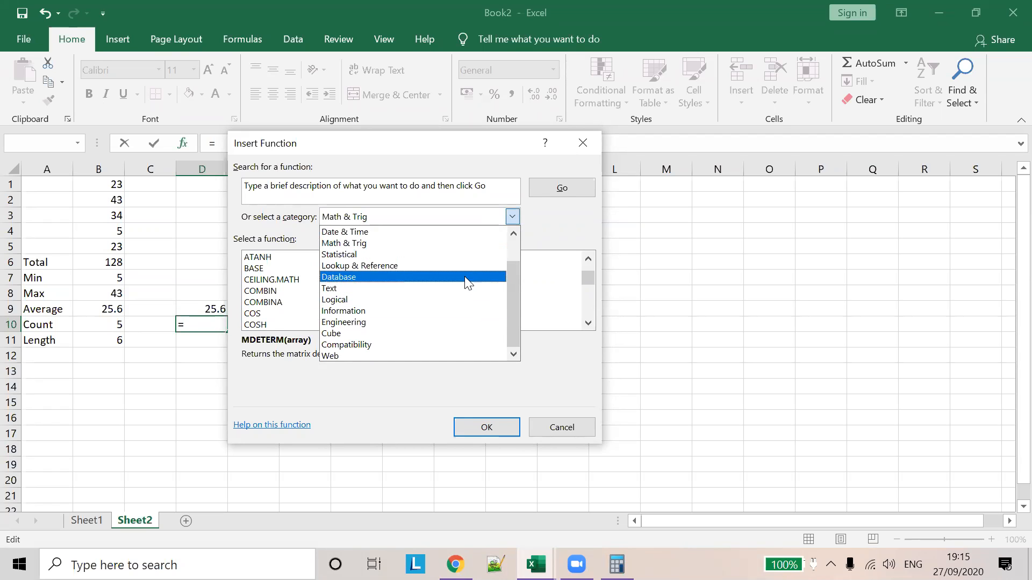
pyautogui.scroll(3, 496, 320)
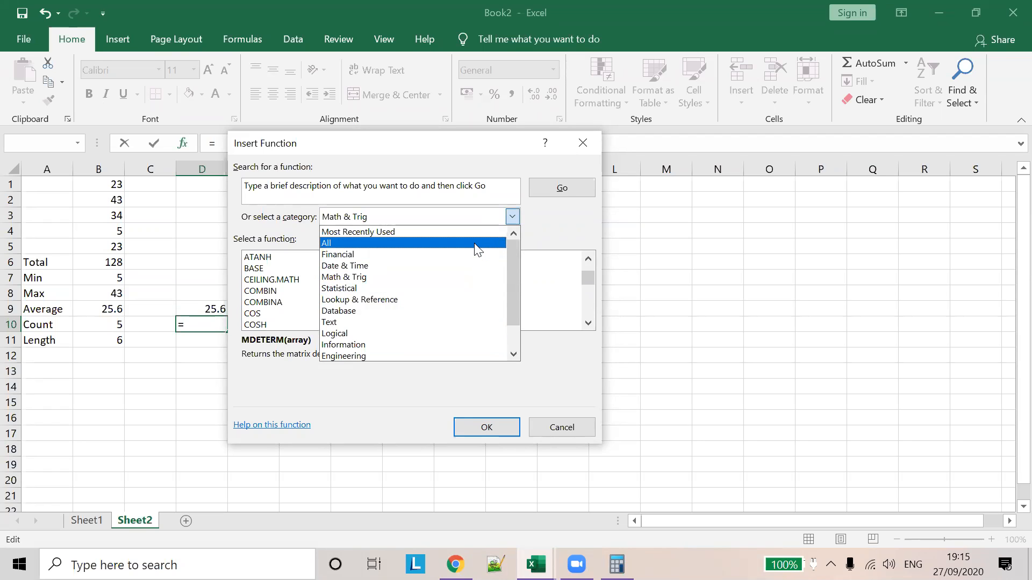
pyautogui.click(476, 249)
pyautogui.click(423, 277)
pyautogui.press('m')
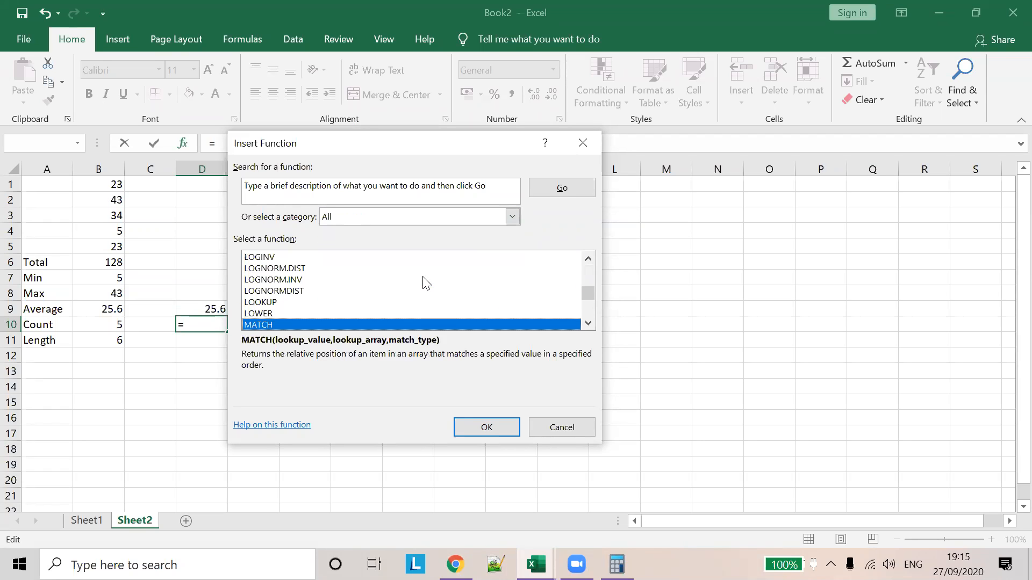
pyautogui.scroll(-1, 381, 306)
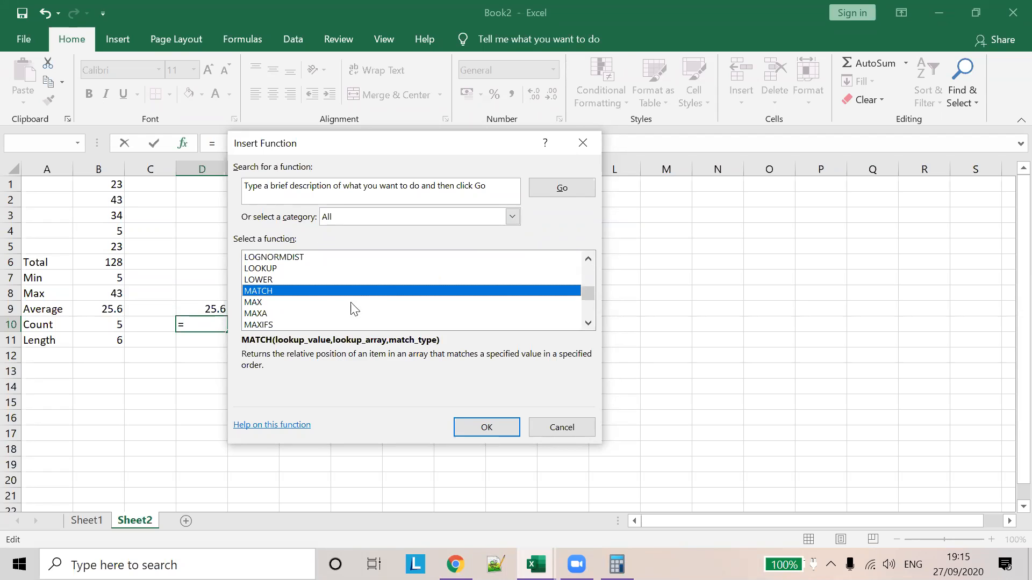
pyautogui.click(266, 302)
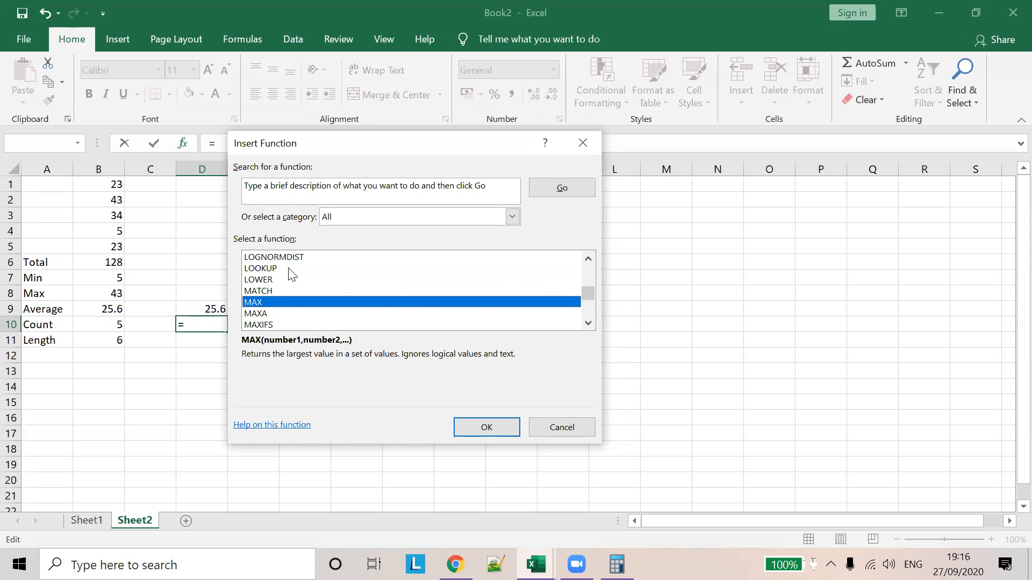
# Open the online help for MAX from Insert Function and examine its description, syntax and remarks
pyautogui.moveTo(316, 143); pyautogui.dragTo(316, 124)
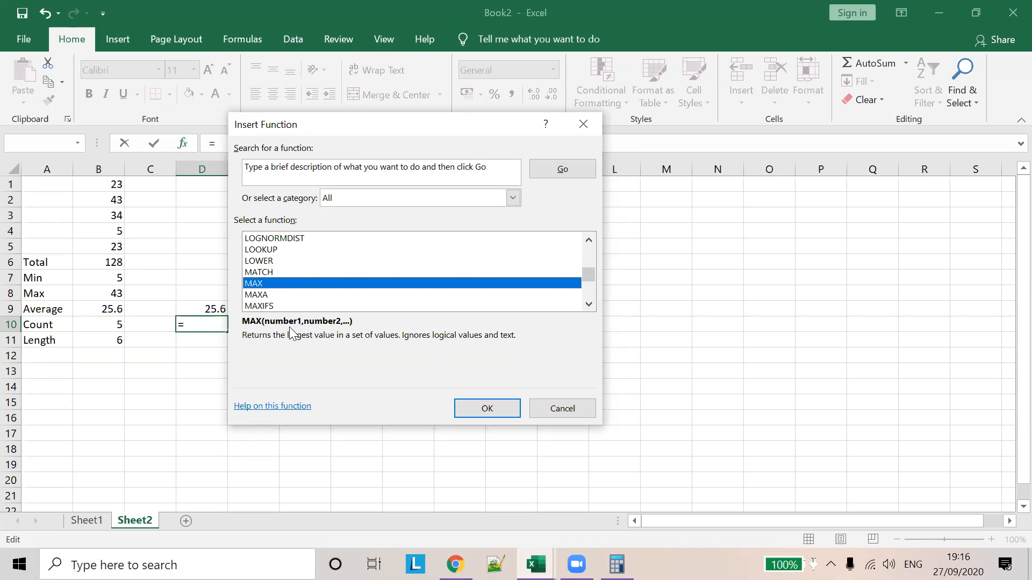
pyautogui.click(284, 408)
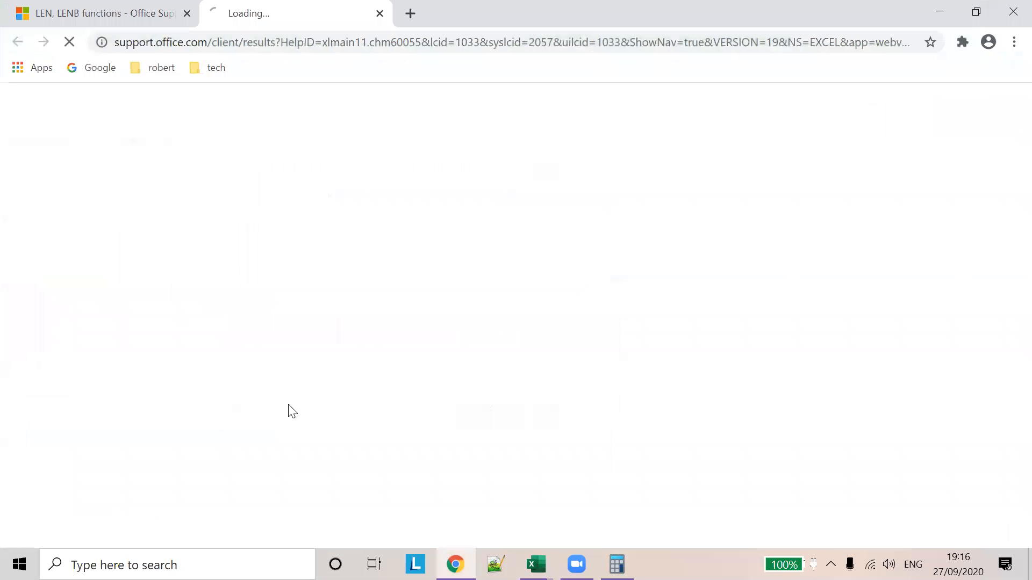
pyautogui.scroll(-5, 434, 338)
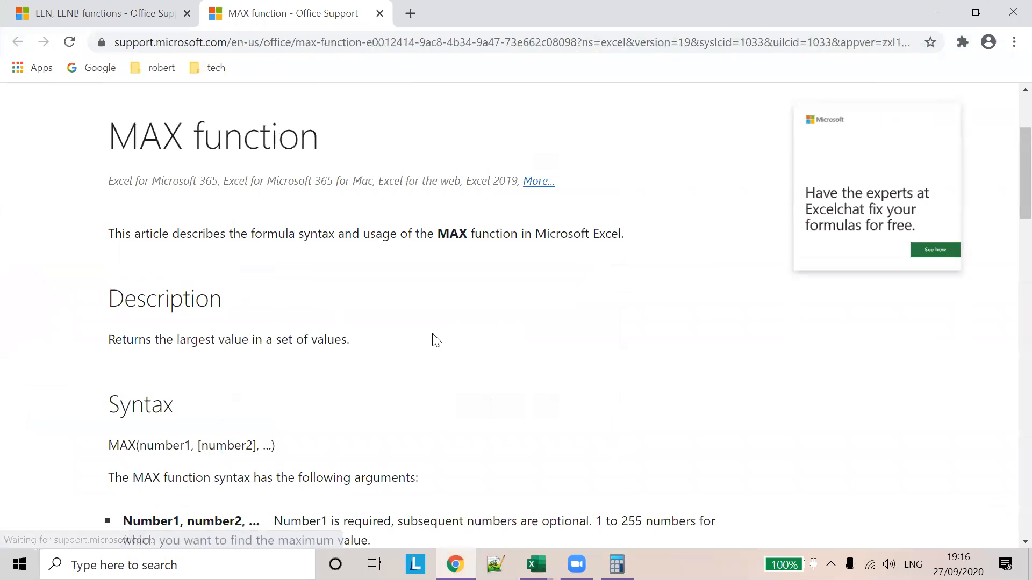
pyautogui.scroll(-3, 375, 328)
pyautogui.moveTo(161, 253); pyautogui.dragTo(357, 259)
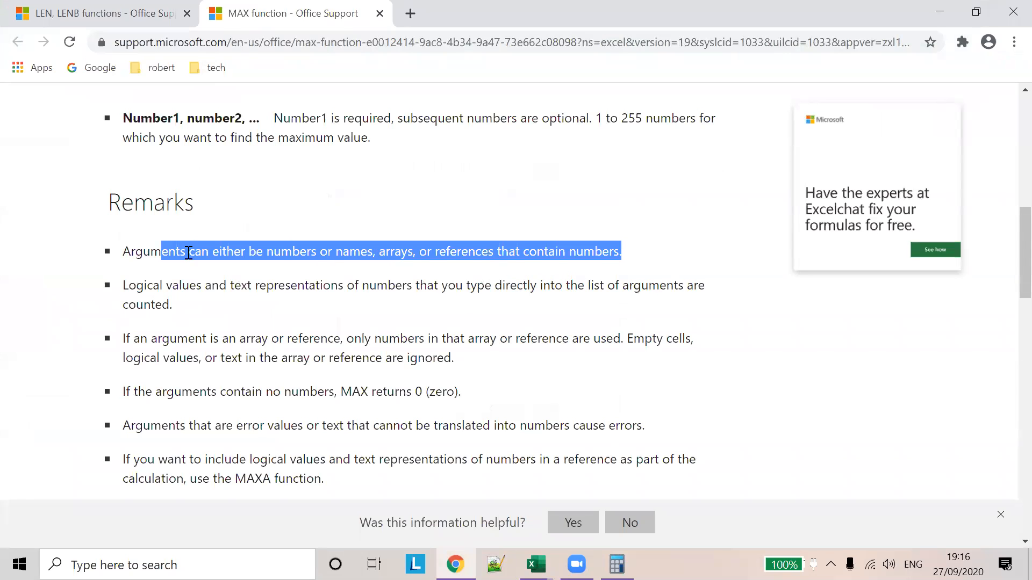
pyautogui.click(195, 251)
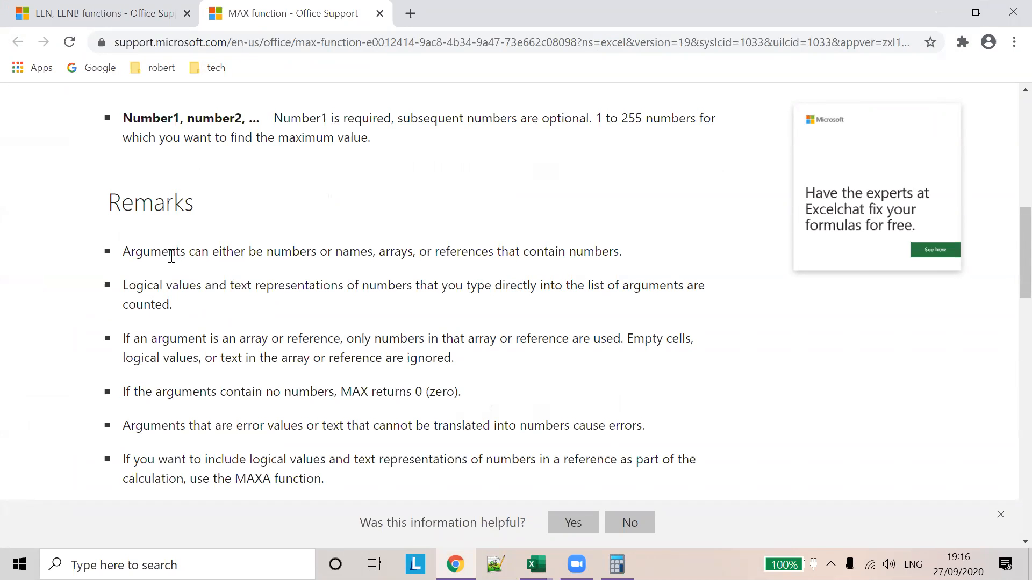
pyautogui.moveTo(128, 251); pyautogui.dragTo(223, 256)
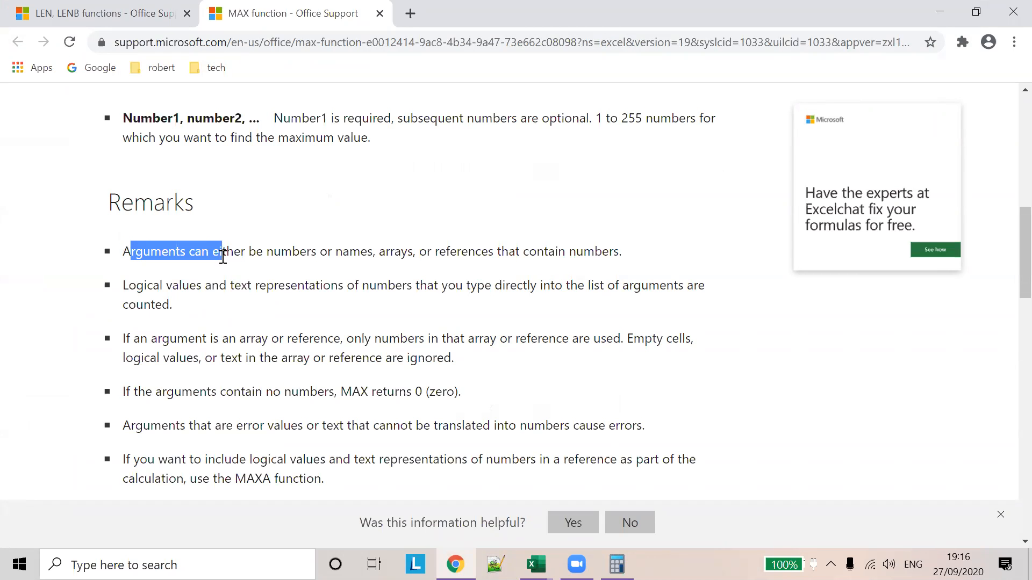
pyautogui.scroll(-14, 216, 352)
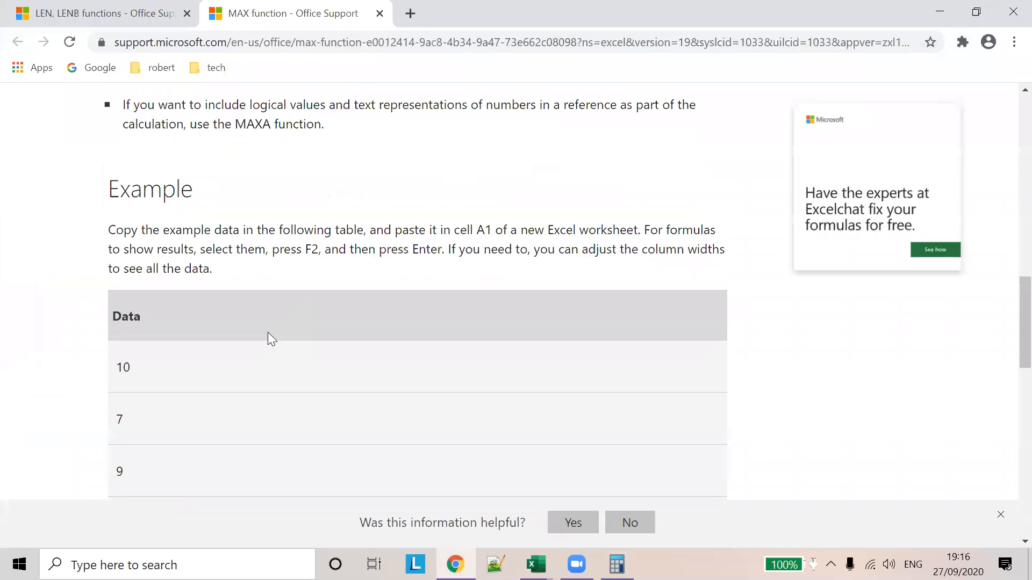
# Examine the example formulas in the MAX help, and return to Excel to dismiss Insert Function without inserting anything
pyautogui.moveTo(116, 230); pyautogui.dragTo(173, 230)
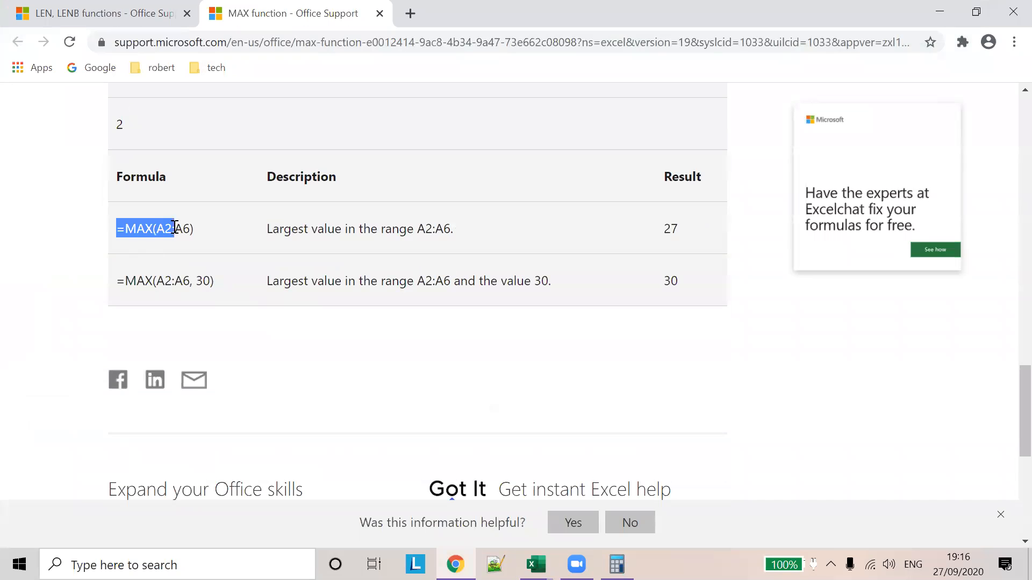
pyautogui.scroll(-1, 526, 242)
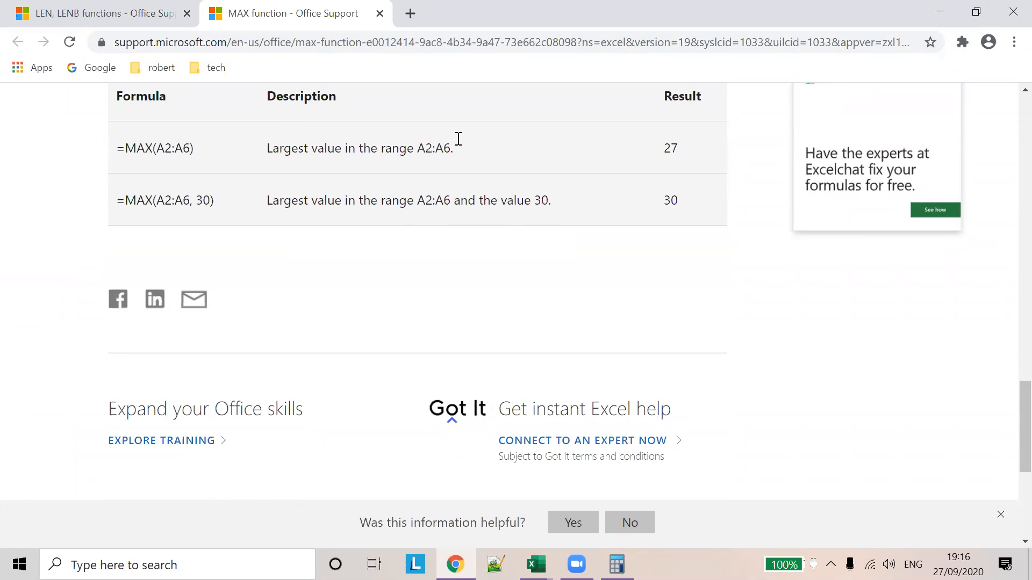
pyautogui.moveTo(458, 141); pyautogui.dragTo(425, 149)
pyautogui.moveTo(155, 206); pyautogui.dragTo(232, 210)
pyautogui.moveTo(355, 200); pyautogui.dragTo(598, 218)
pyautogui.scroll(-6, 546, 243)
pyautogui.scroll(5, 535, 213)
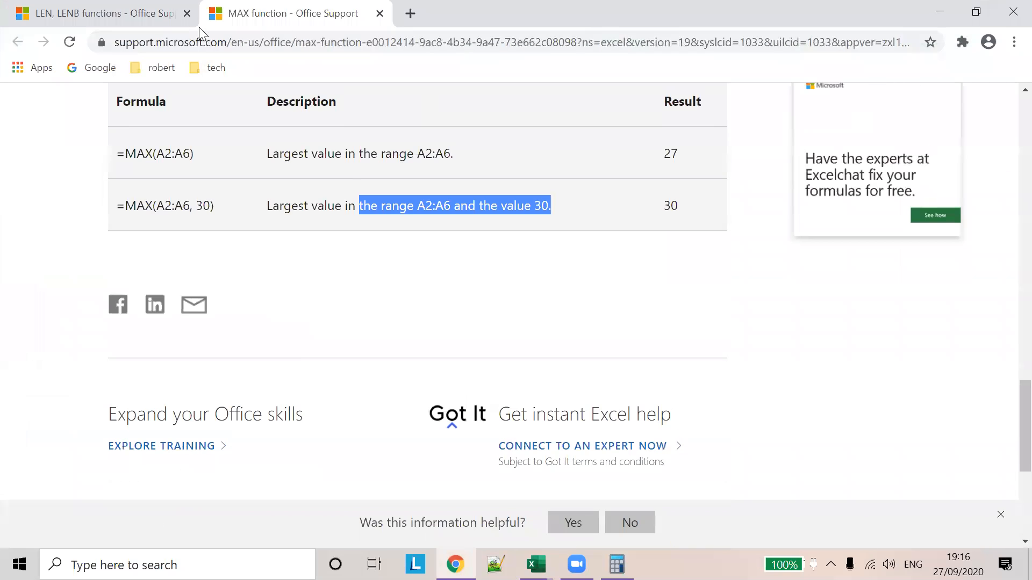
pyautogui.hotkey('alt', 'Tab')
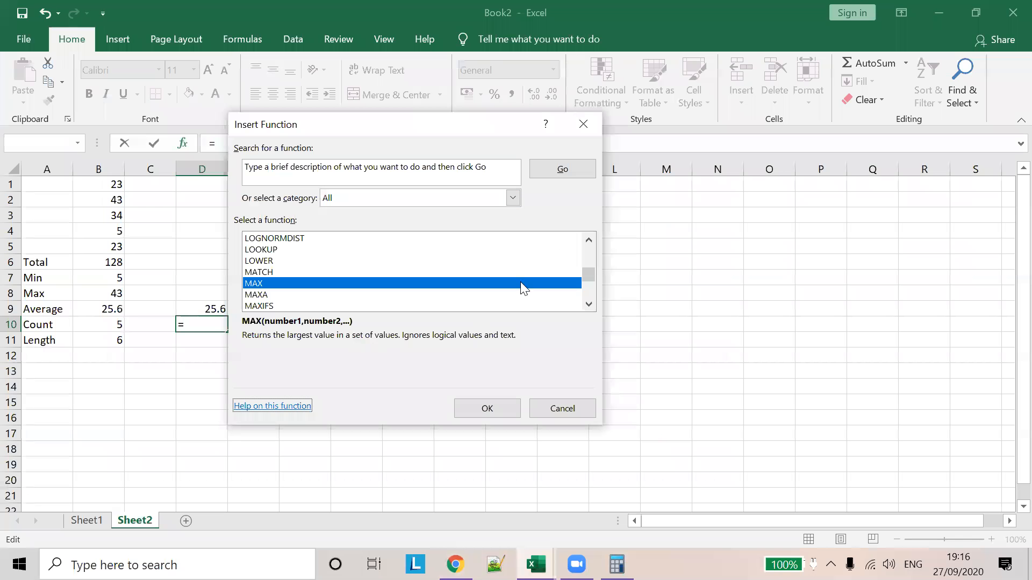
pyautogui.click(555, 410)
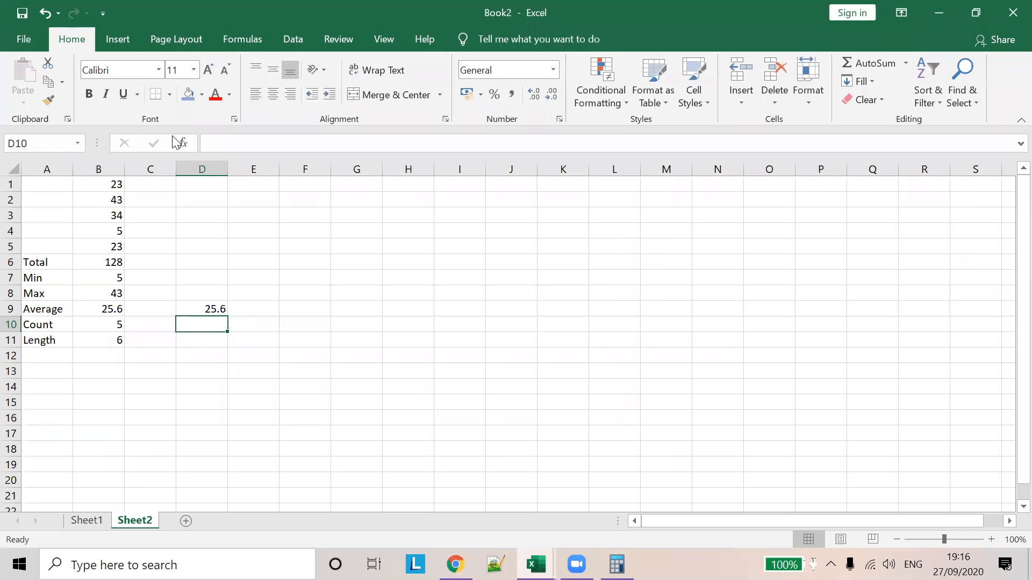
# Begin a formula in D10, open the full function list through More Functions, and cancel without choosing a function
pyautogui.click(234, 144)
pyautogui.write('=')
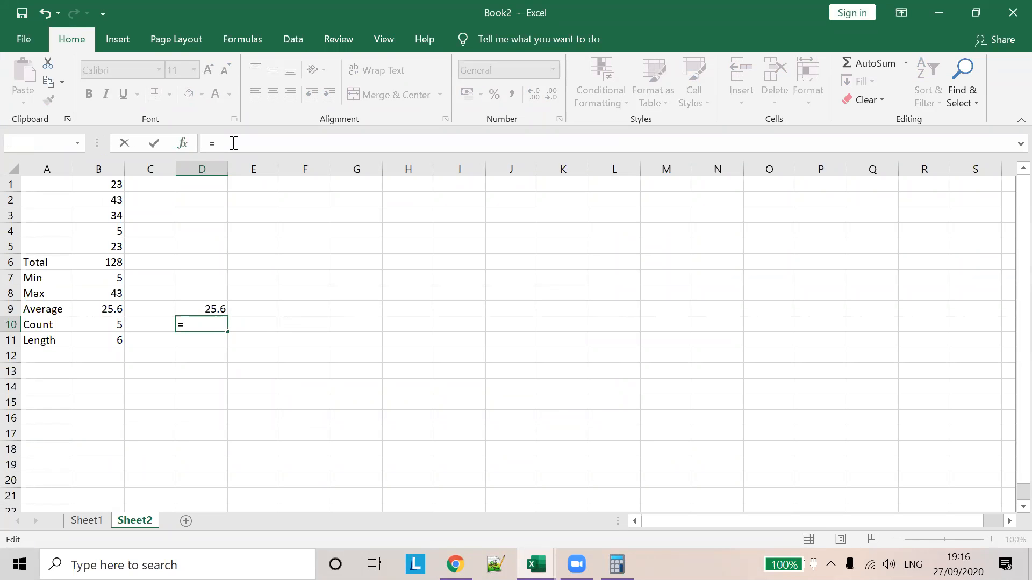
pyautogui.click(77, 144)
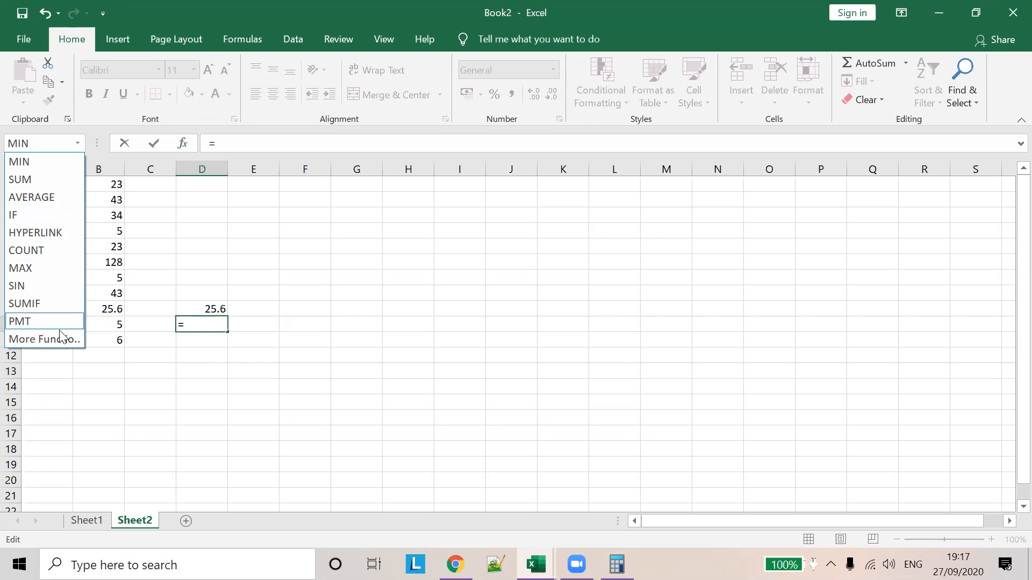
pyautogui.click(45, 339)
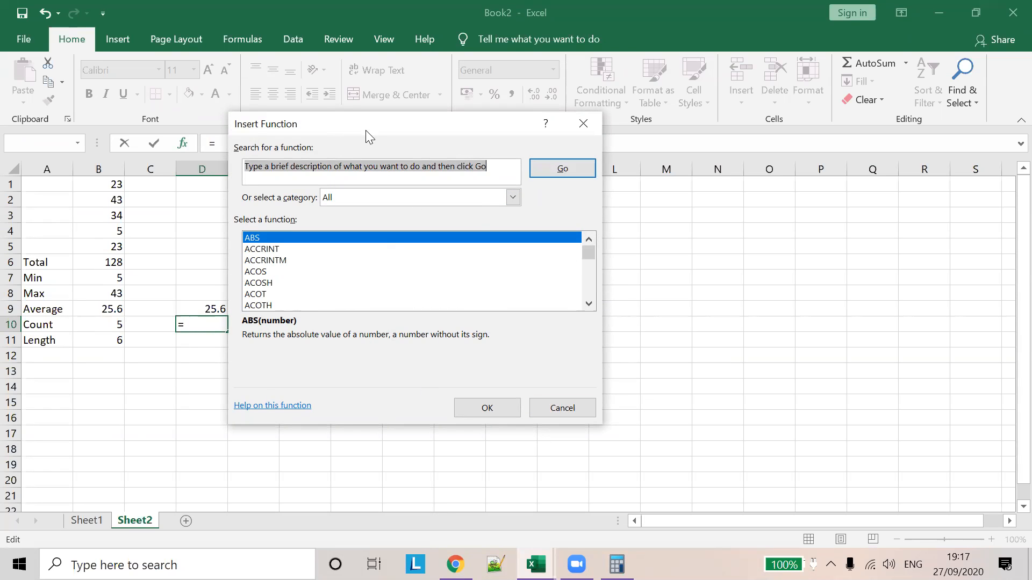
pyautogui.moveTo(365, 130); pyautogui.dragTo(436, 189)
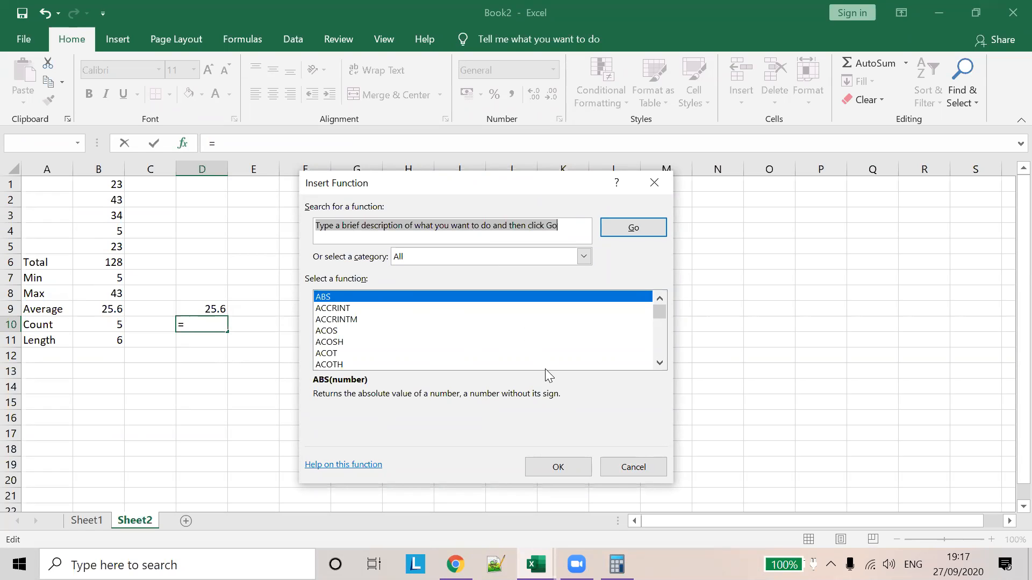
pyautogui.click(633, 467)
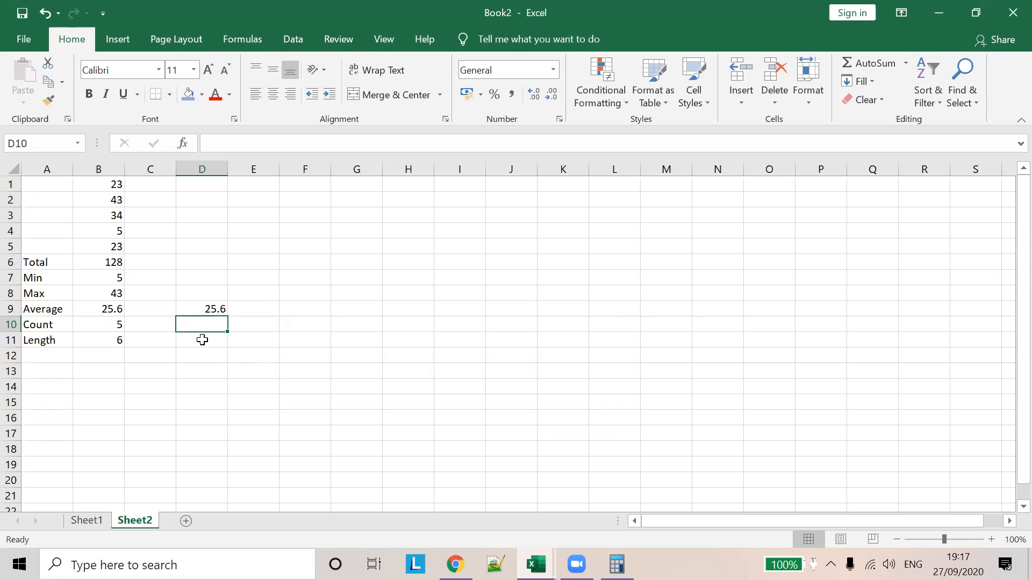
# Add a new worksheet and name it Numeric functions
pyautogui.click(183, 520)
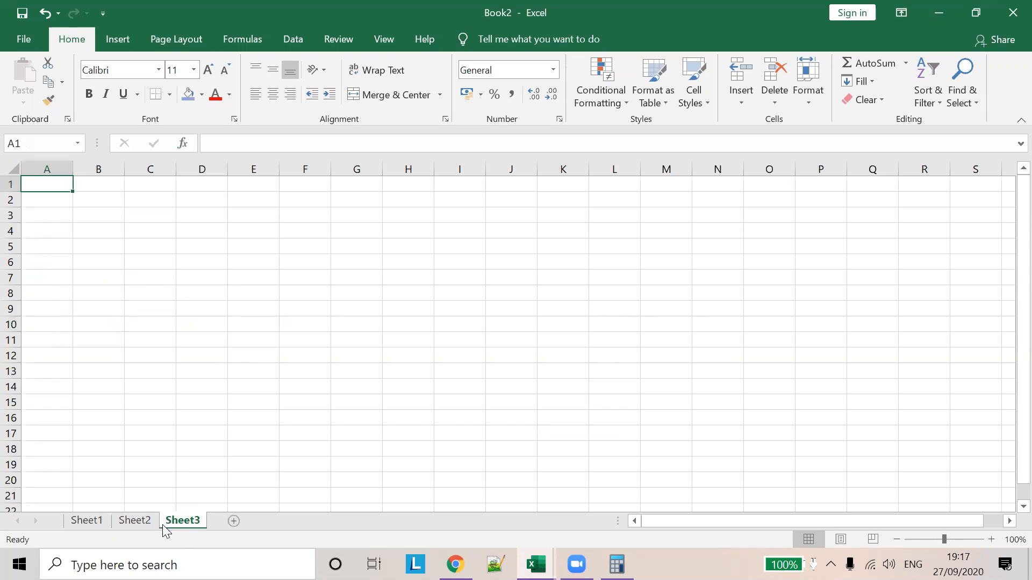
pyautogui.doubleClick(182, 520)
pyautogui.write('Num')
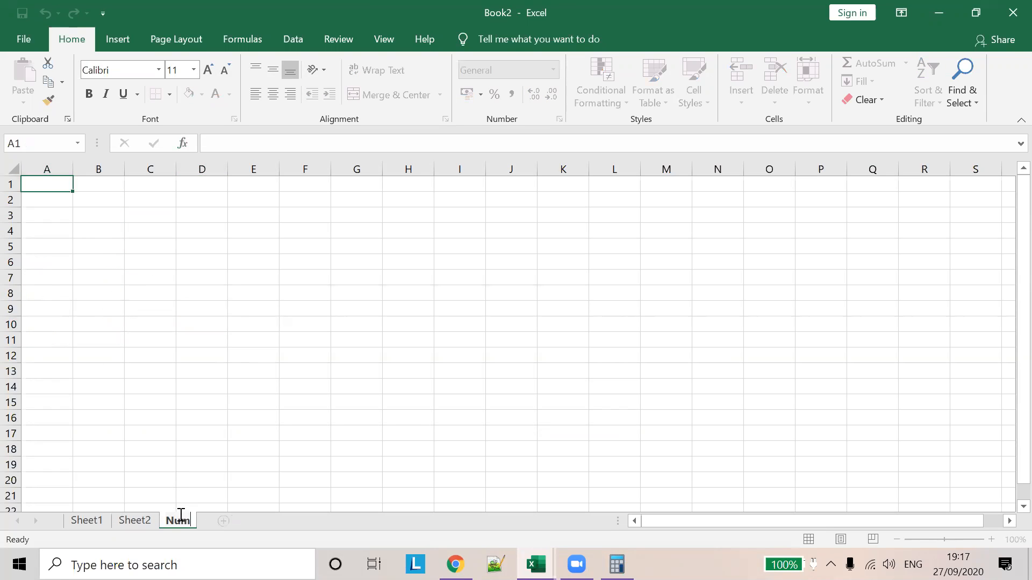
pyautogui.write('eric functions')
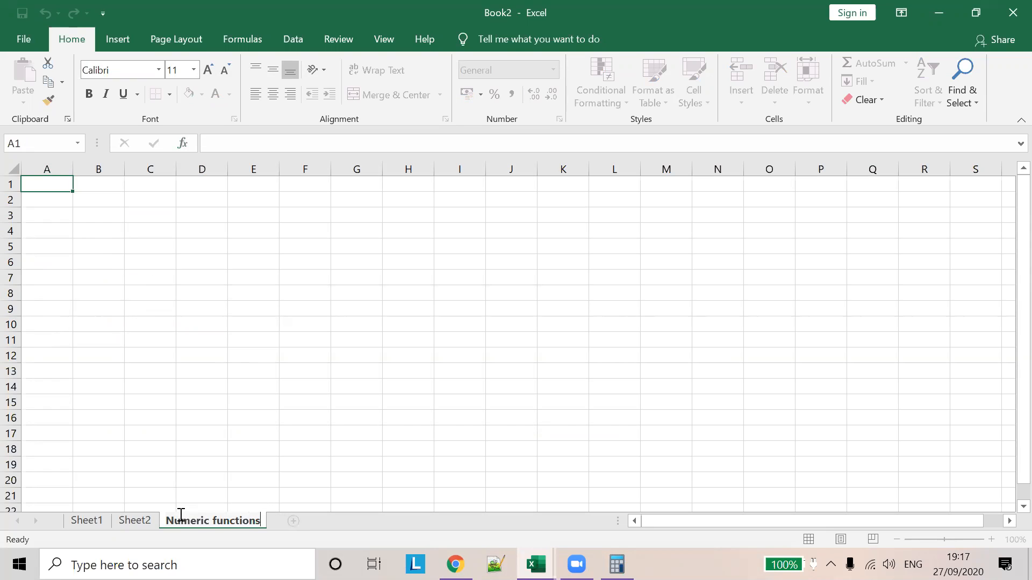
pyautogui.press('Return')
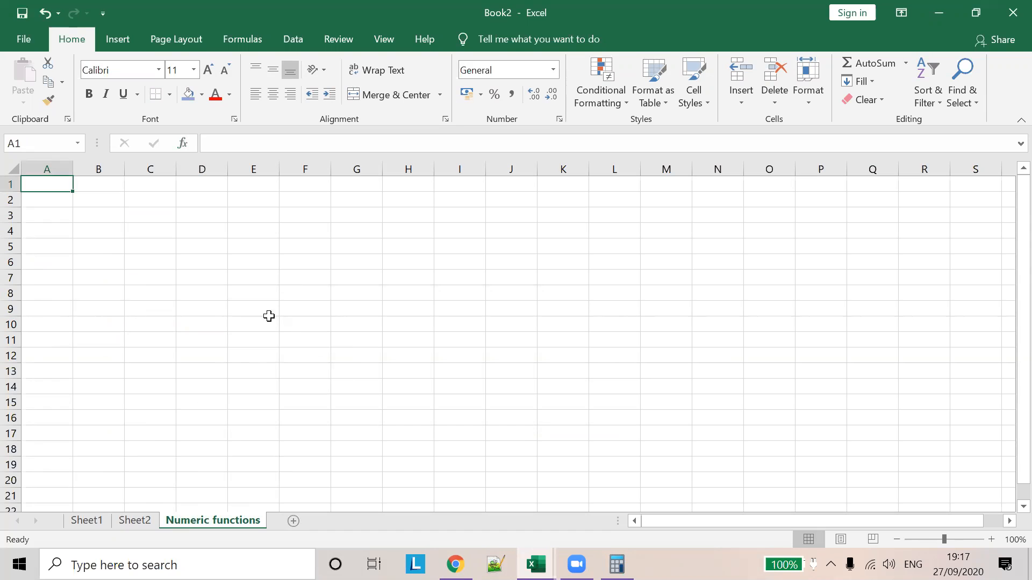
# Enter the number 23 in B1 and a person's first name as sample text in C1
pyautogui.click(108, 186)
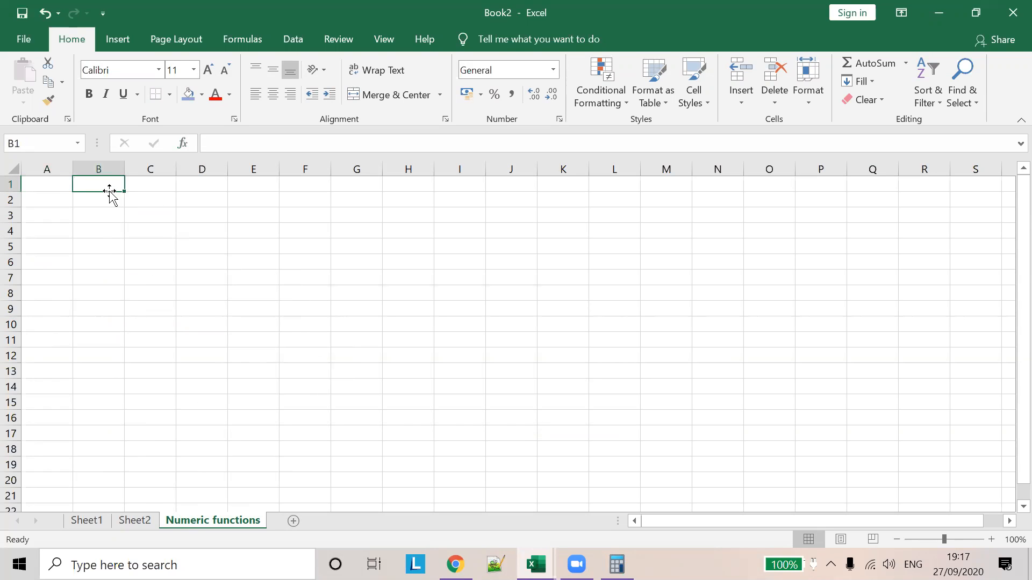
pyautogui.write('23')
pyautogui.press('Return')
pyautogui.click(155, 183)
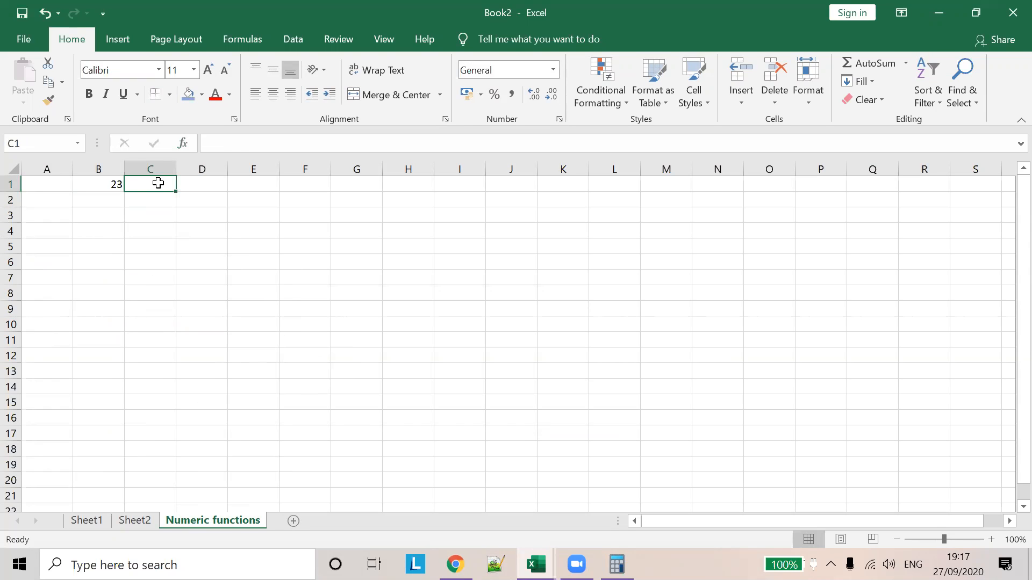
pyautogui.write('robert')
pyautogui.click(110, 197)
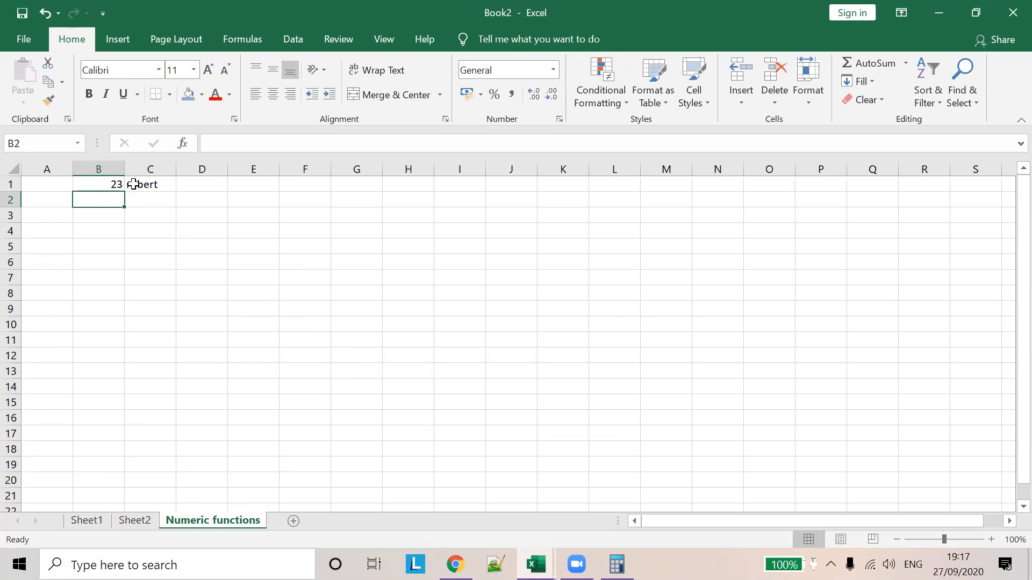
pyautogui.click(162, 186)
pyautogui.click(162, 213)
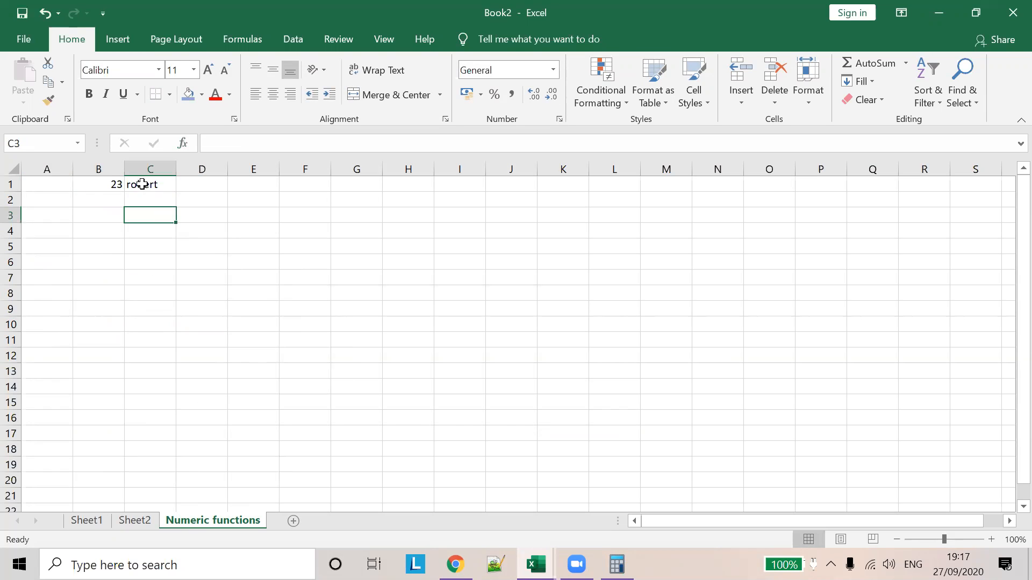
# Enter the label ISNUMBER in A2
pyautogui.click(115, 185)
pyautogui.click(113, 199)
pyautogui.click(67, 203)
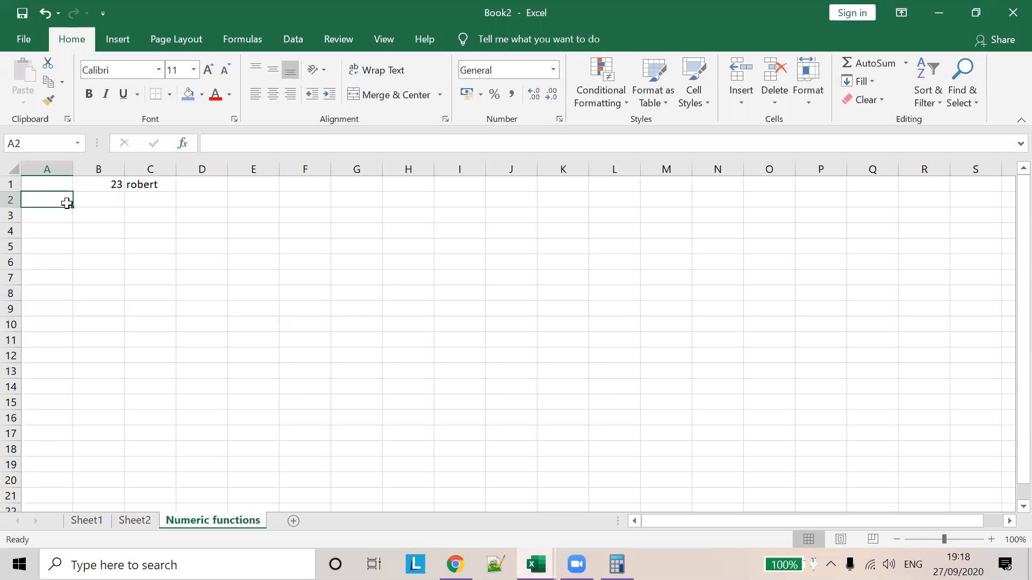
pyautogui.write('ISNUMBER')
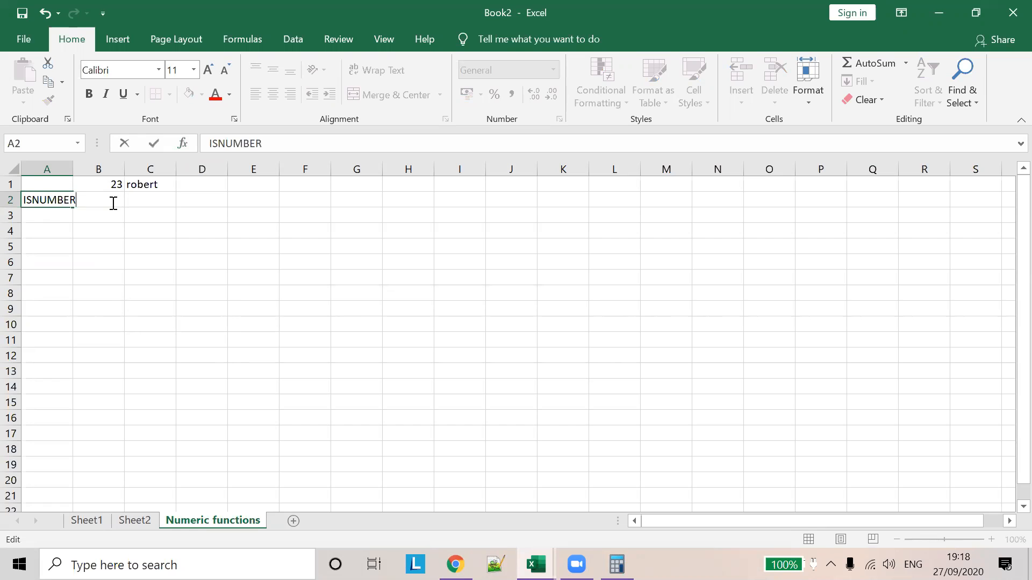
# Commit the ISNUMBER label in cell A2 and auto-fit column A to its contents
pyautogui.click(142, 198)
pyautogui.doubleClick(72, 169)
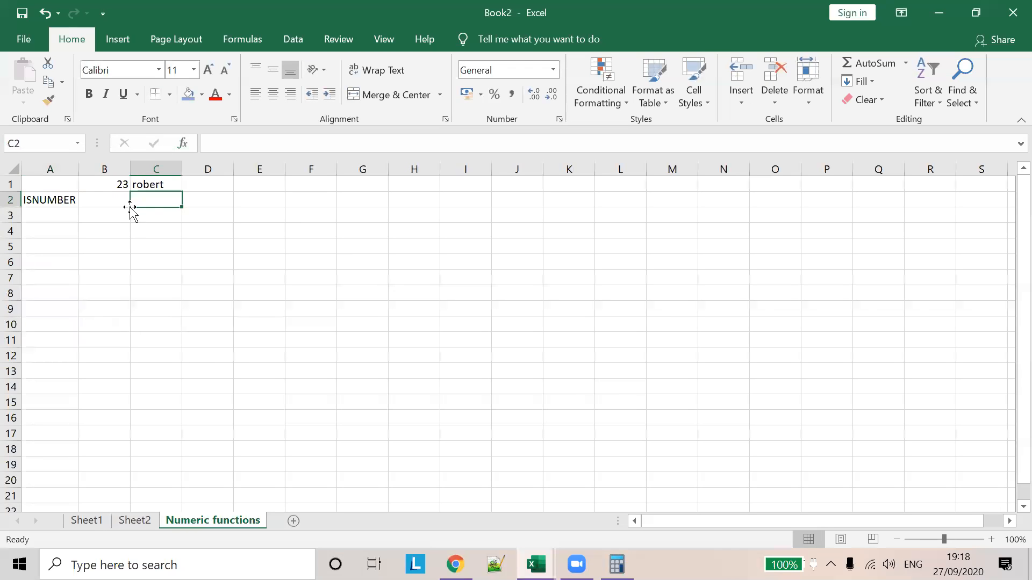
# Enter the formula =ISNUMBER(A1:B1) in cell B2
pyautogui.click(116, 200)
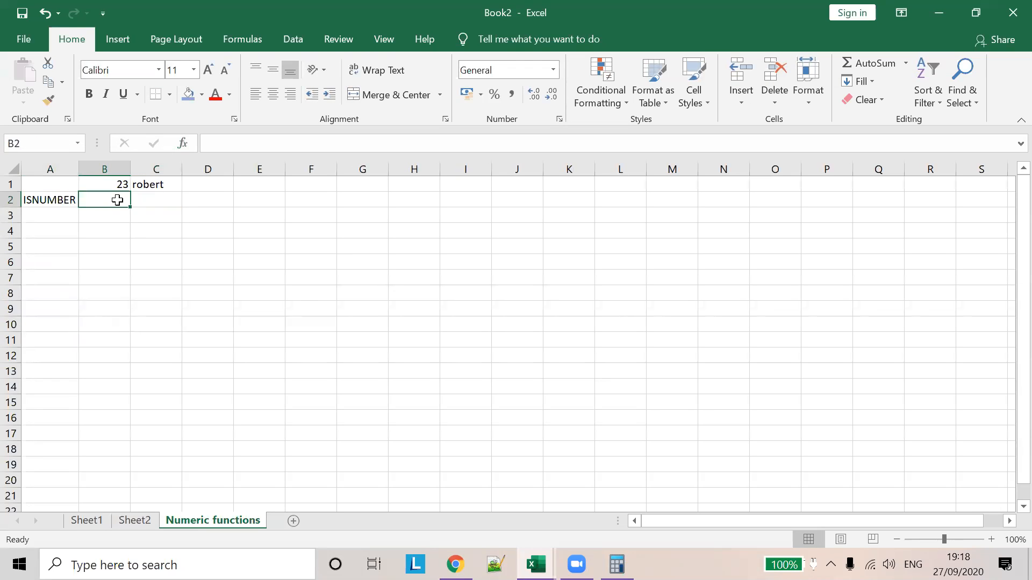
pyautogui.click(229, 149)
pyautogui.write('=')
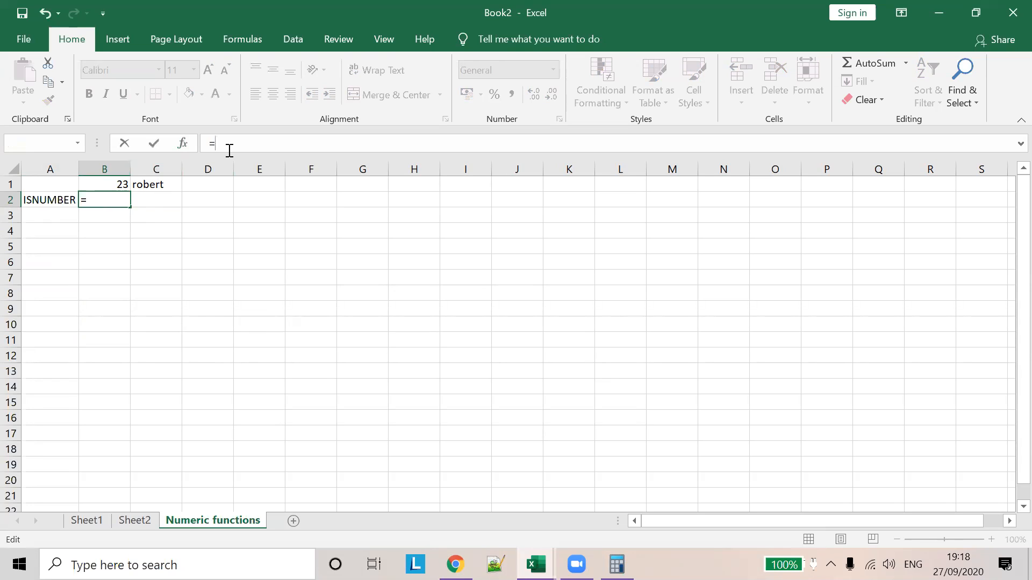
pyautogui.write('I')
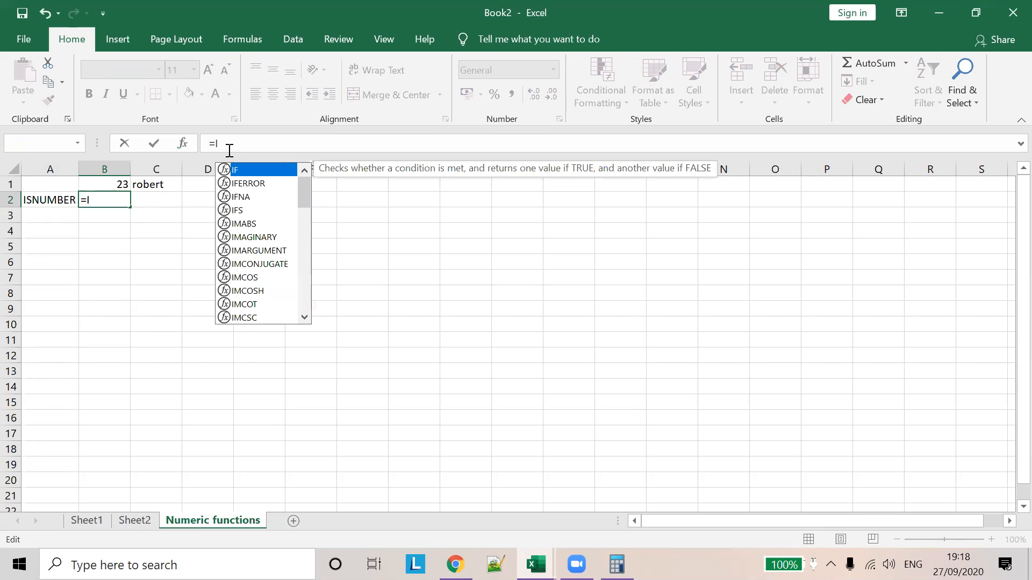
pyautogui.write('SN')
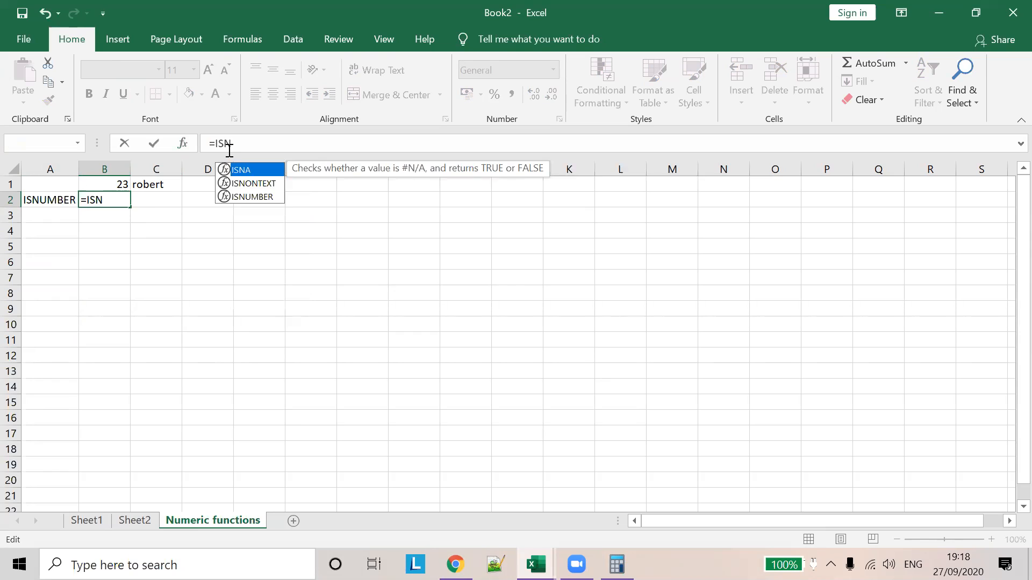
pyautogui.press('Down')
pyautogui.press('Down')
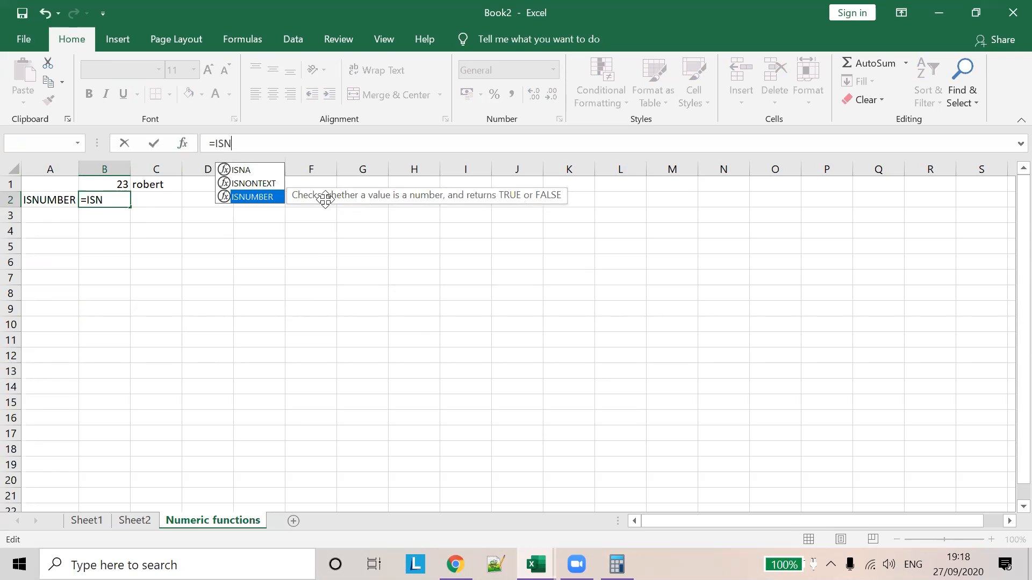
pyautogui.doubleClick(256, 196)
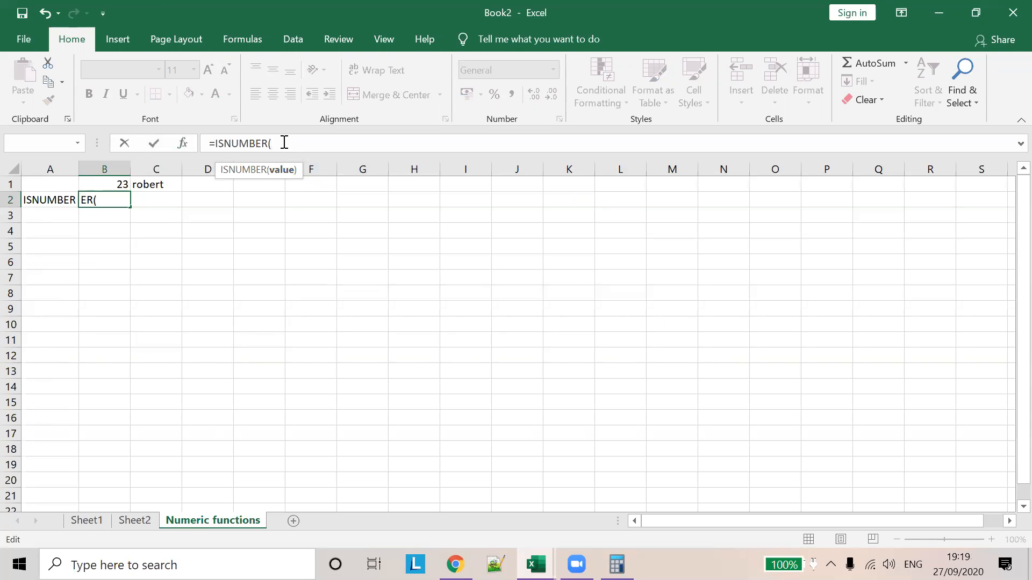
pyautogui.write('A1:')
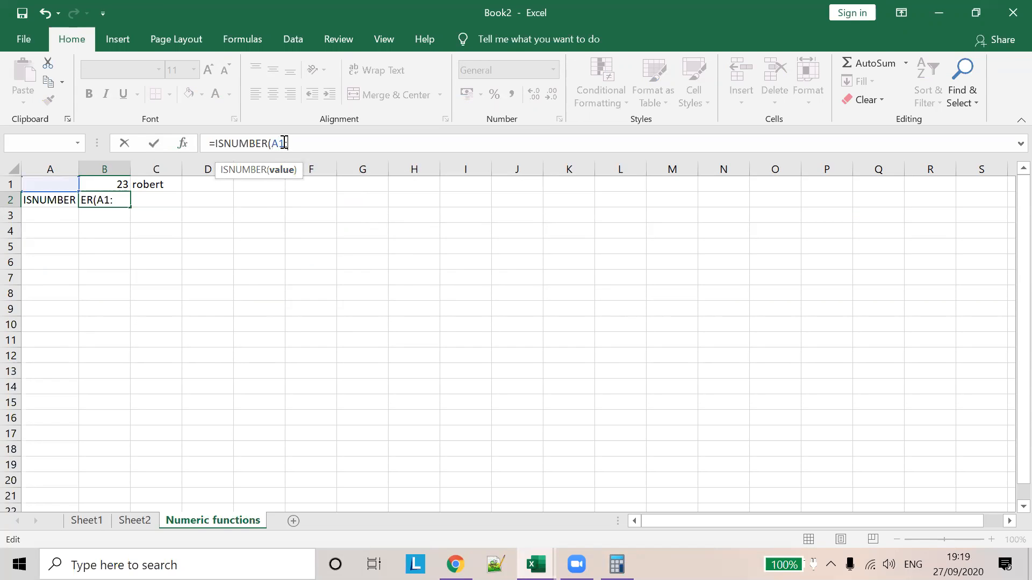
pyautogui.write('B')
pyautogui.press('BackSpace')
pyautogui.write('B1')
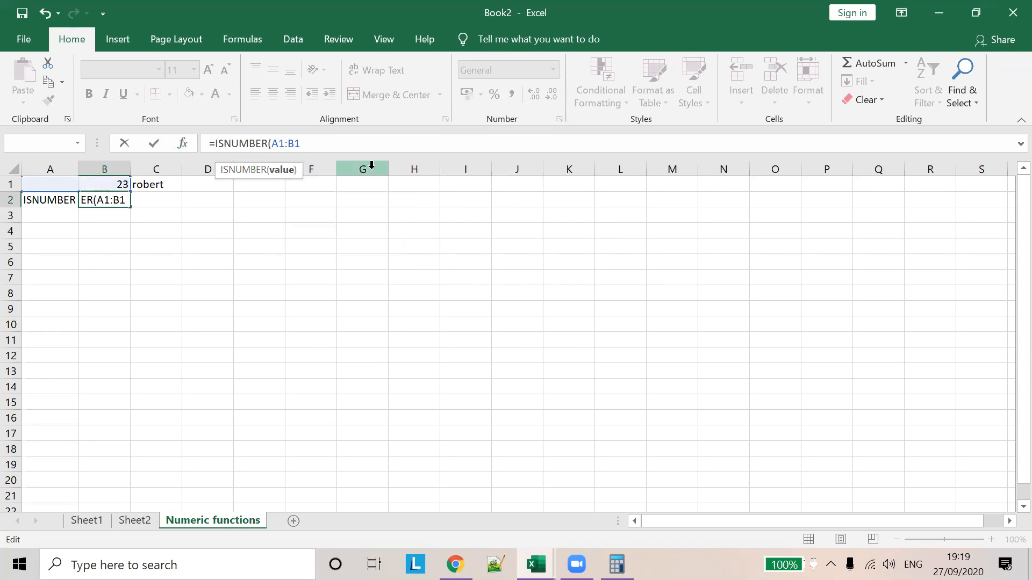
pyautogui.click(269, 212)
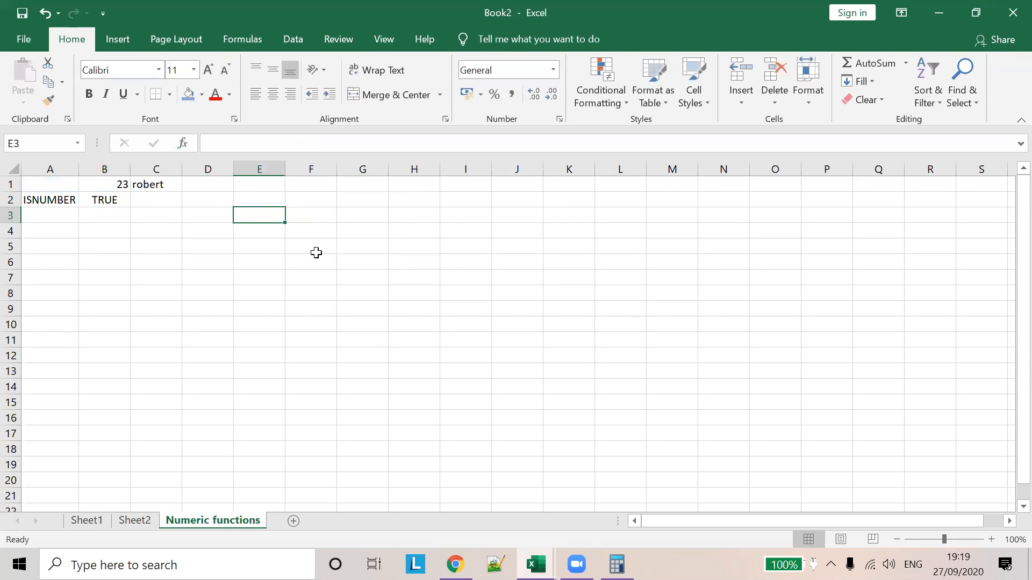
# Try to extend the range in the B2 ISNUMBER formula to A1:B3, dismissing the circular reference warning
pyautogui.click(117, 200)
pyautogui.click(122, 184)
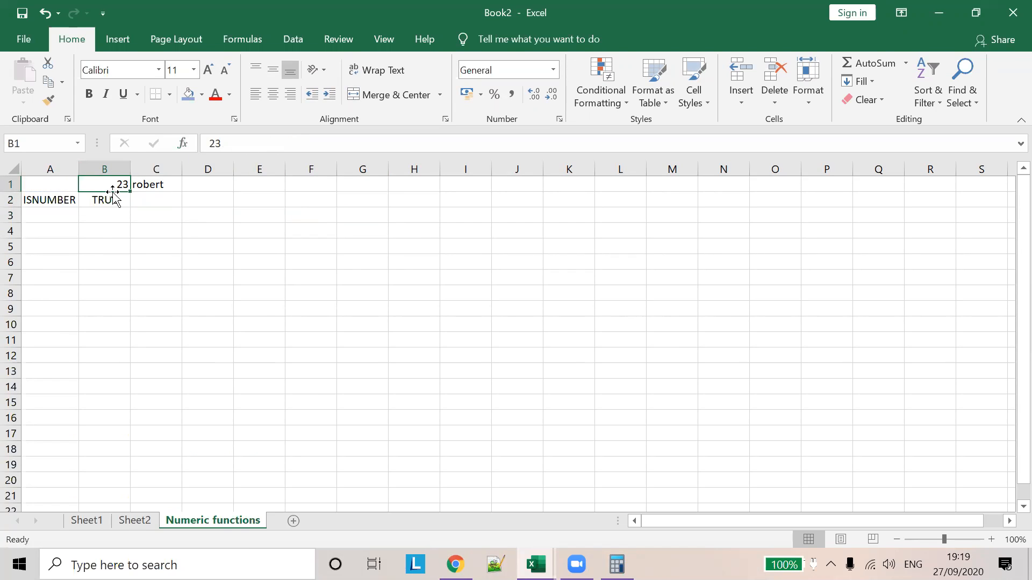
pyautogui.click(228, 147)
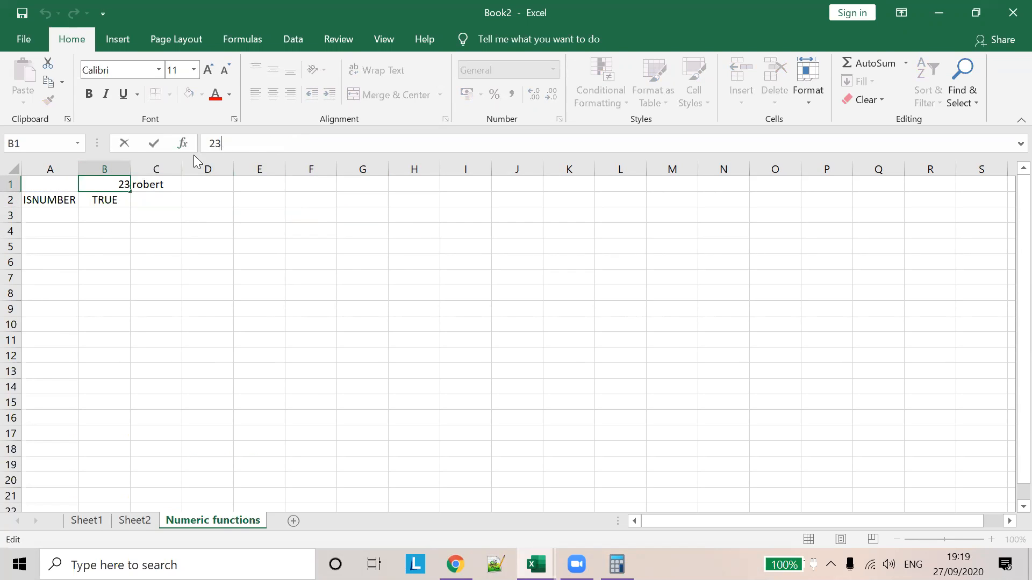
pyautogui.click(156, 183)
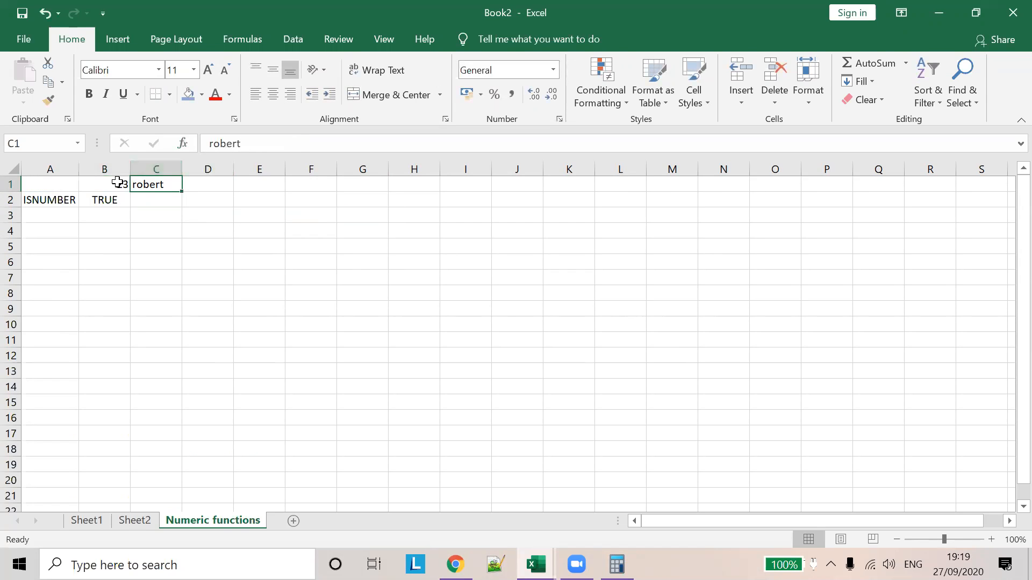
pyautogui.click(112, 201)
pyautogui.click(301, 144)
pyautogui.press('BackSpace')
pyautogui.write('3')
pyautogui.click(210, 214)
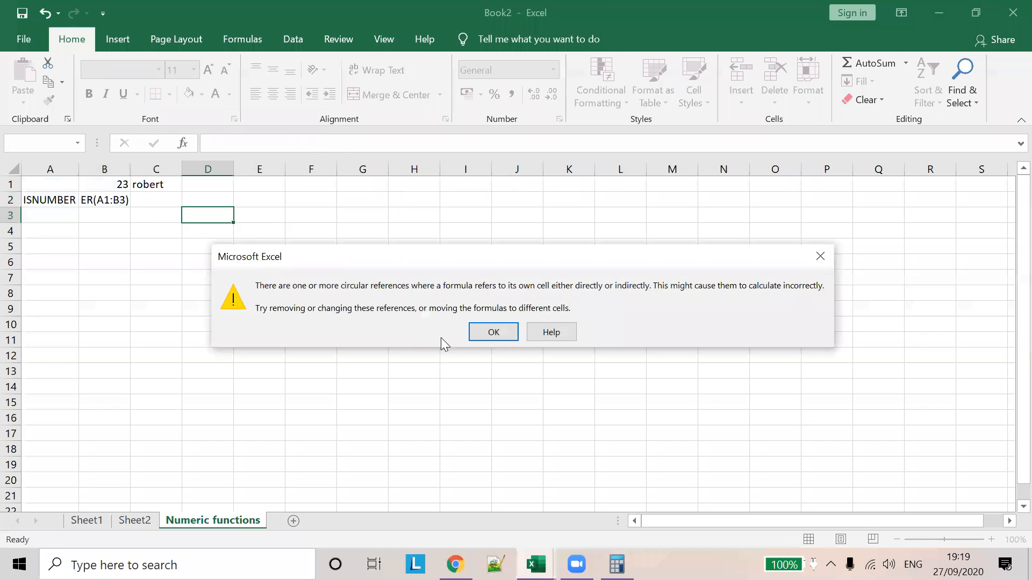
pyautogui.click(494, 334)
# Set the range in the B2 ISNUMBER formula back to A1:B1
pyautogui.click(115, 197)
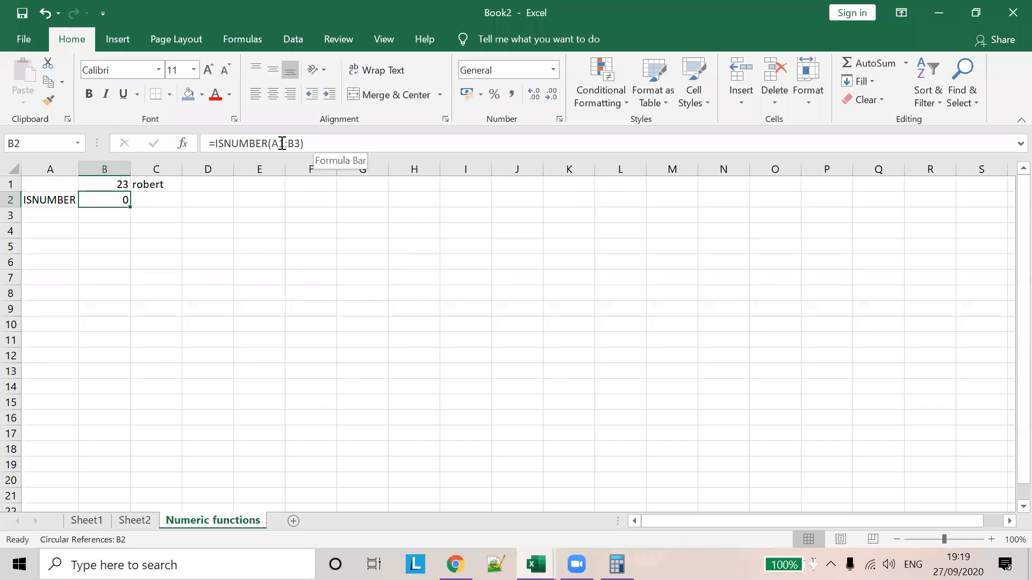
pyautogui.click(298, 144)
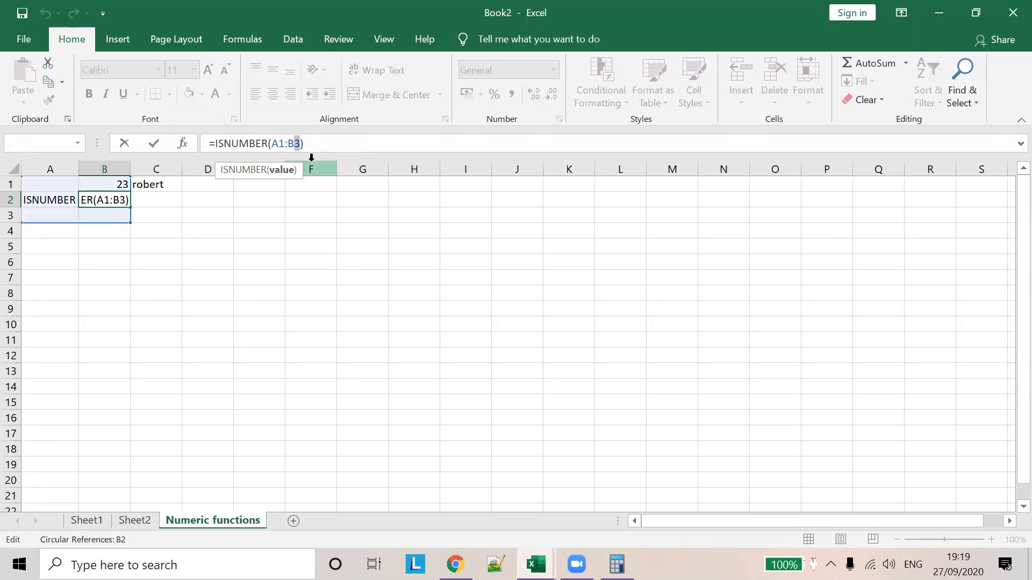
pyautogui.write('1')
pyautogui.click(196, 211)
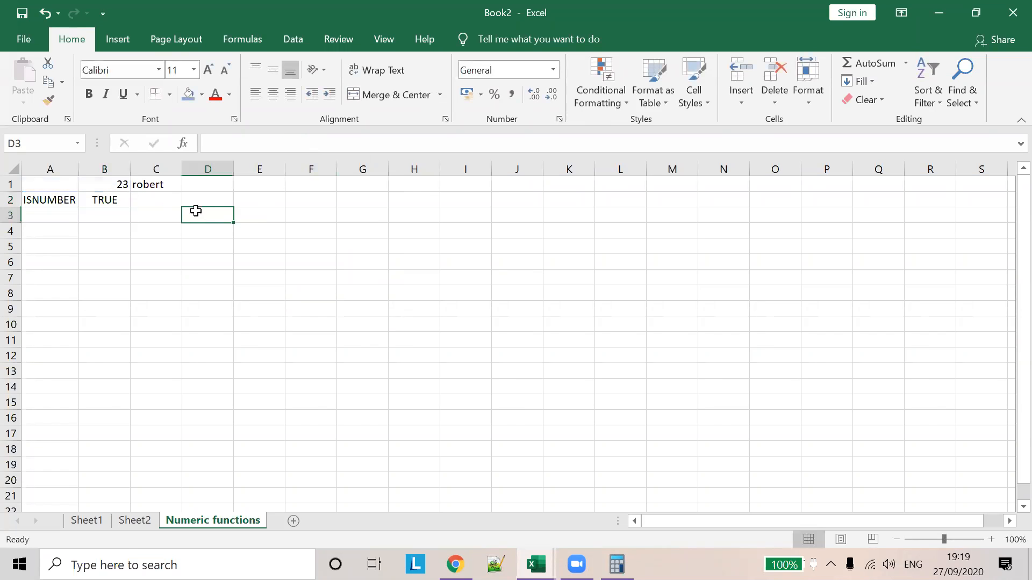
# Inspect the contents of cells A1 to C1 and compare them with the range used in the B2 formula
pyautogui.moveTo(67, 185); pyautogui.dragTo(143, 179)
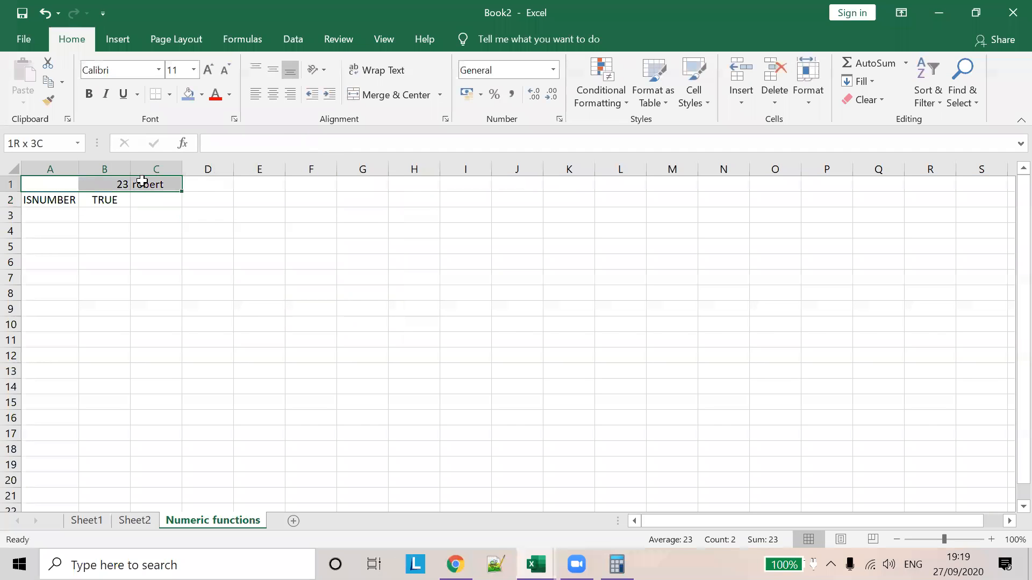
pyautogui.click(168, 199)
pyautogui.click(145, 182)
pyautogui.click(107, 184)
pyautogui.click(62, 180)
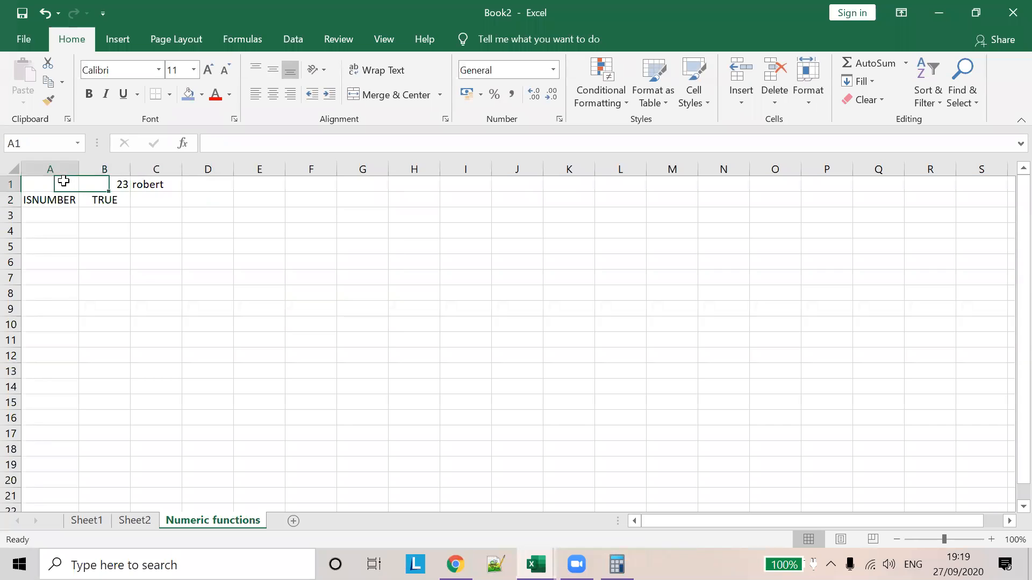
pyautogui.click(110, 200)
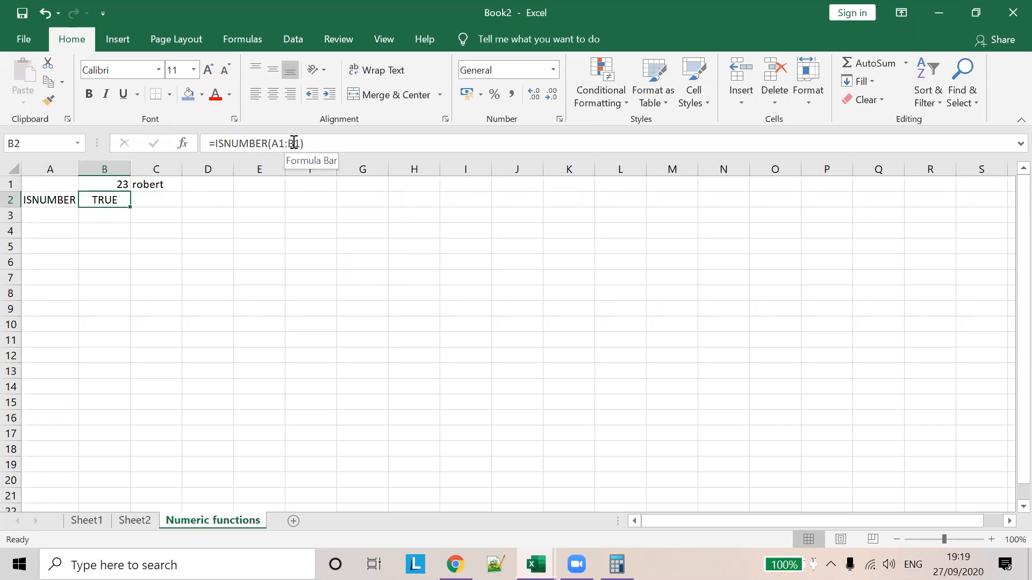
# Enter the test text "wefr" in cell A1 and check the ISNUMBER result in B2
pyautogui.click(58, 186)
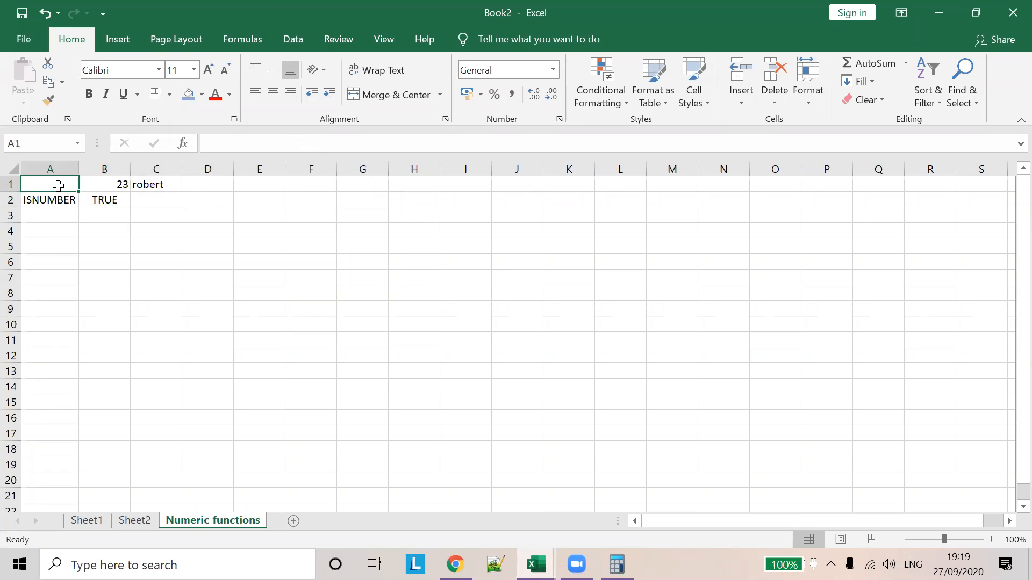
pyautogui.write('wefr')
pyautogui.click(122, 198)
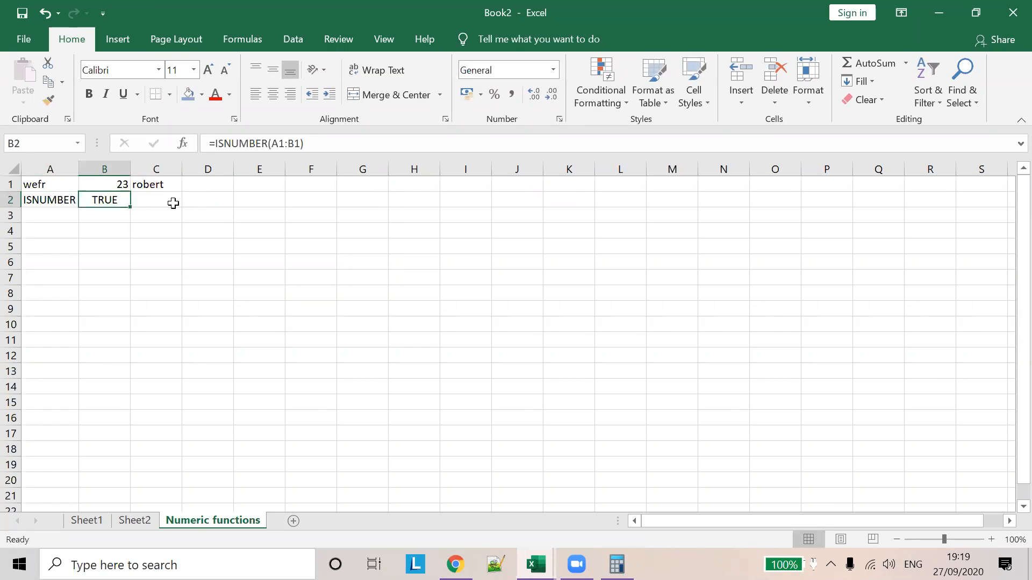
# Change the B2 formula so that it tests only the single cell B1: =ISNUMBER(B1)
pyautogui.moveTo(285, 144); pyautogui.dragTo(309, 141)
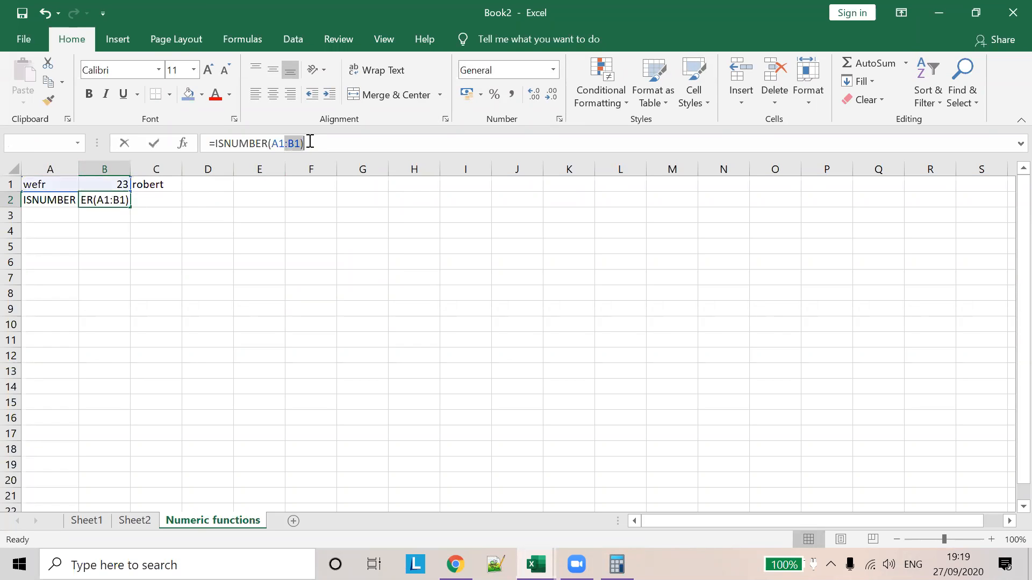
pyautogui.press('BackSpace')
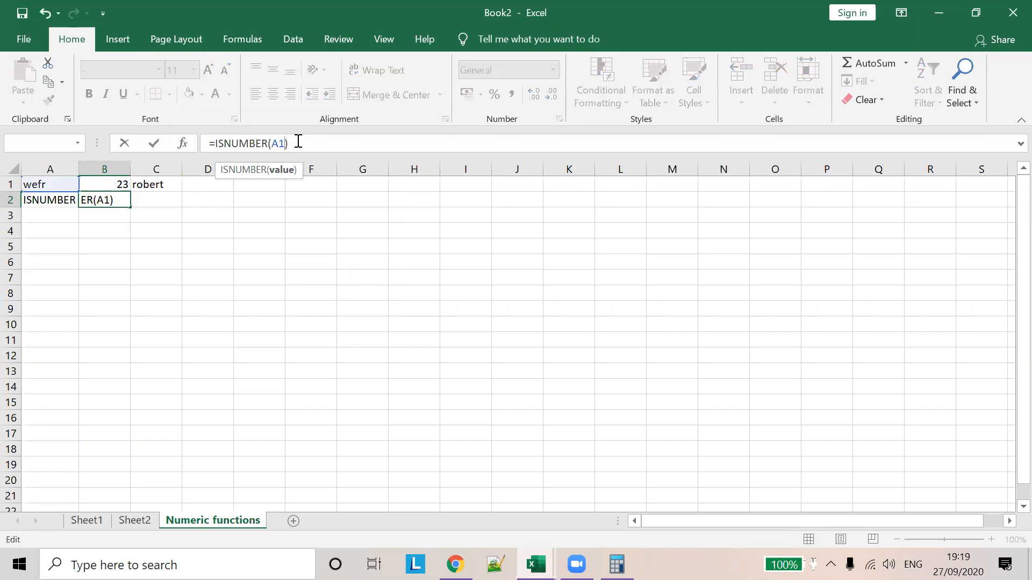
pyautogui.press('BackSpace')
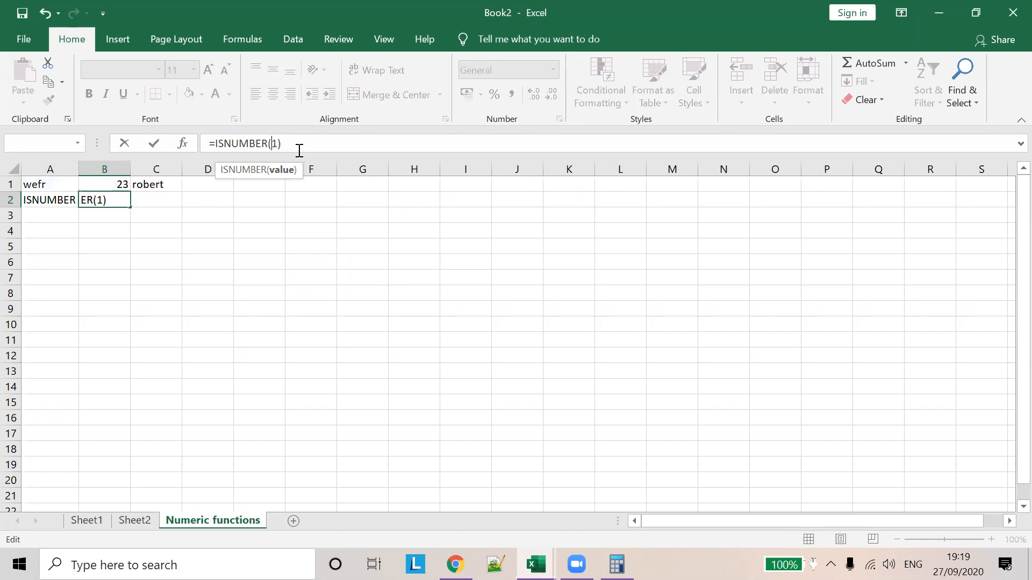
pyautogui.write('B')
pyautogui.click(483, 232)
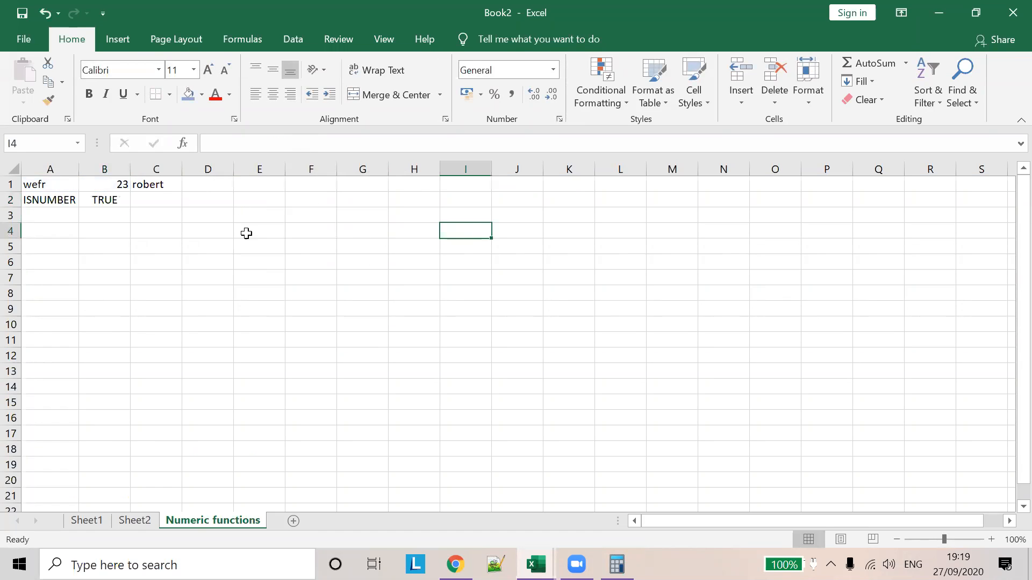
# Clear the test text from cell A1
pyautogui.click(40, 182)
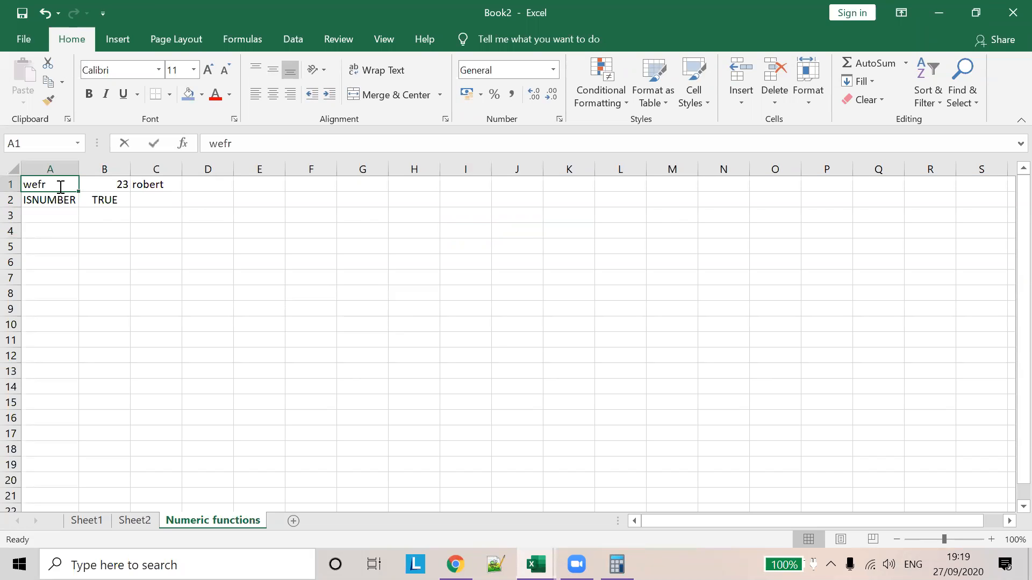
pyautogui.press('BackSpace')
pyautogui.click(122, 184)
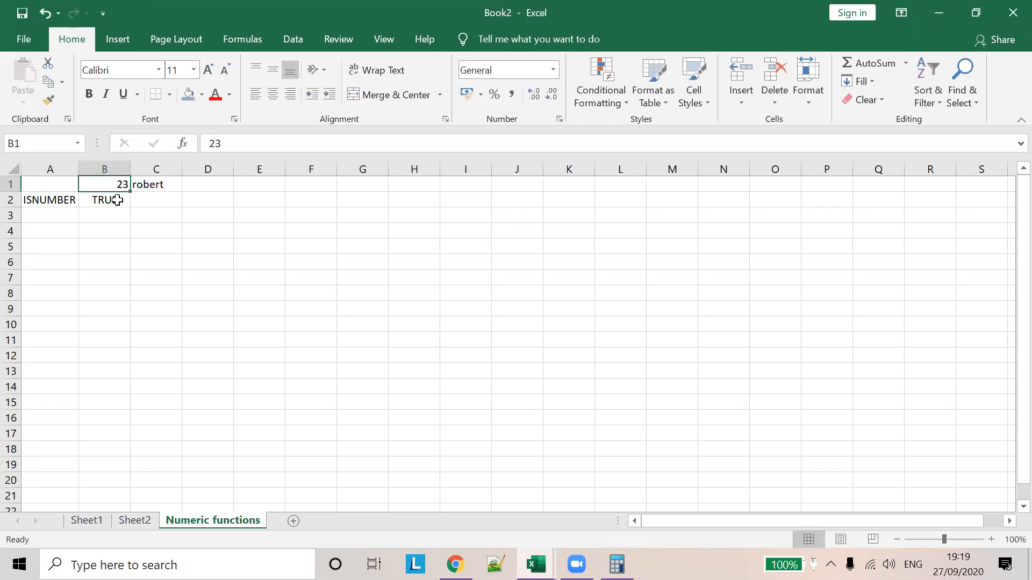
# Examine the function name and the cell argument of the ISNUMBER formula in B2
pyautogui.click(117, 200)
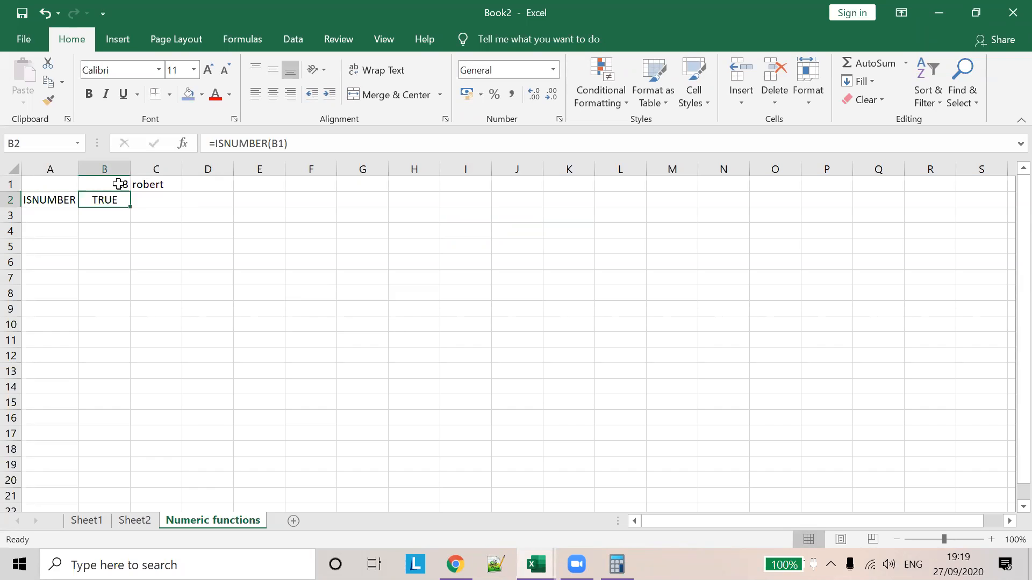
pyautogui.doubleClick(236, 145)
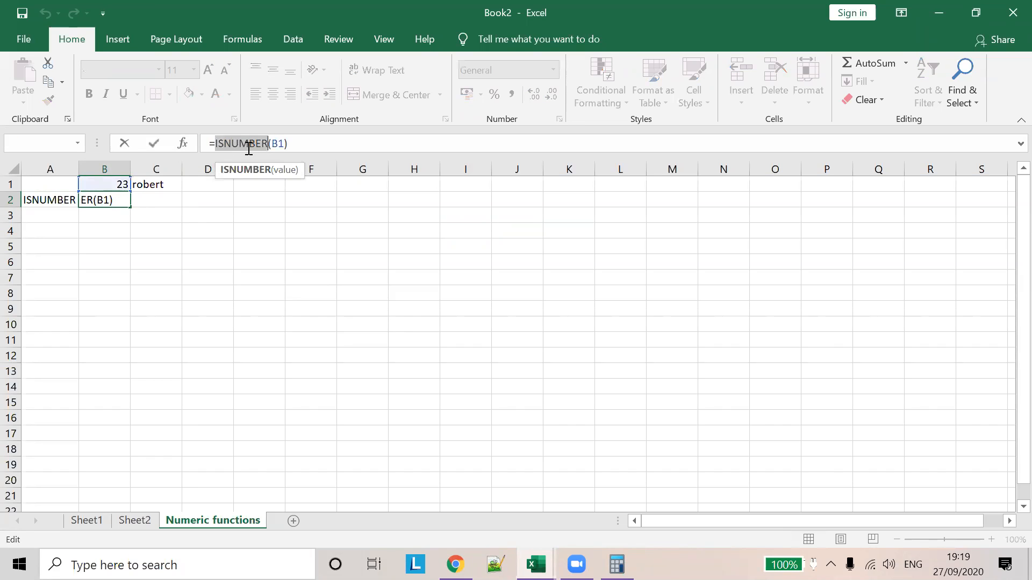
pyautogui.doubleClick(277, 144)
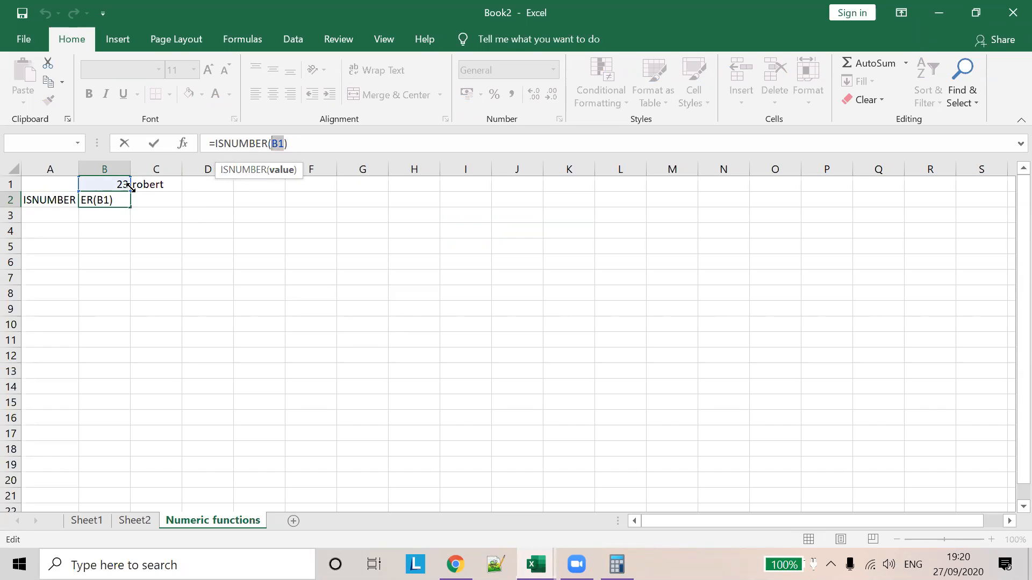
pyautogui.click(134, 214)
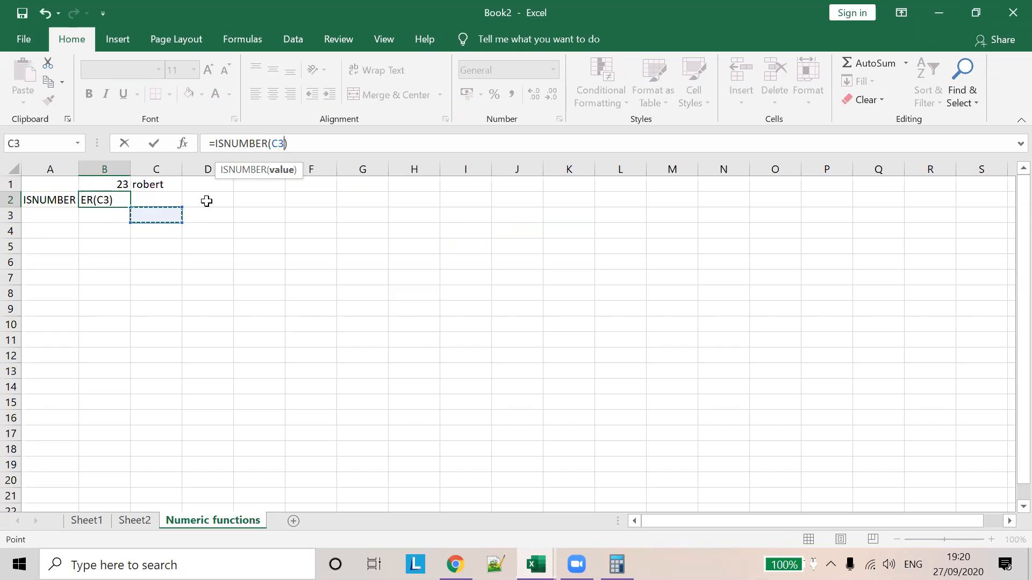
pyautogui.click(289, 170)
pyautogui.click(147, 203)
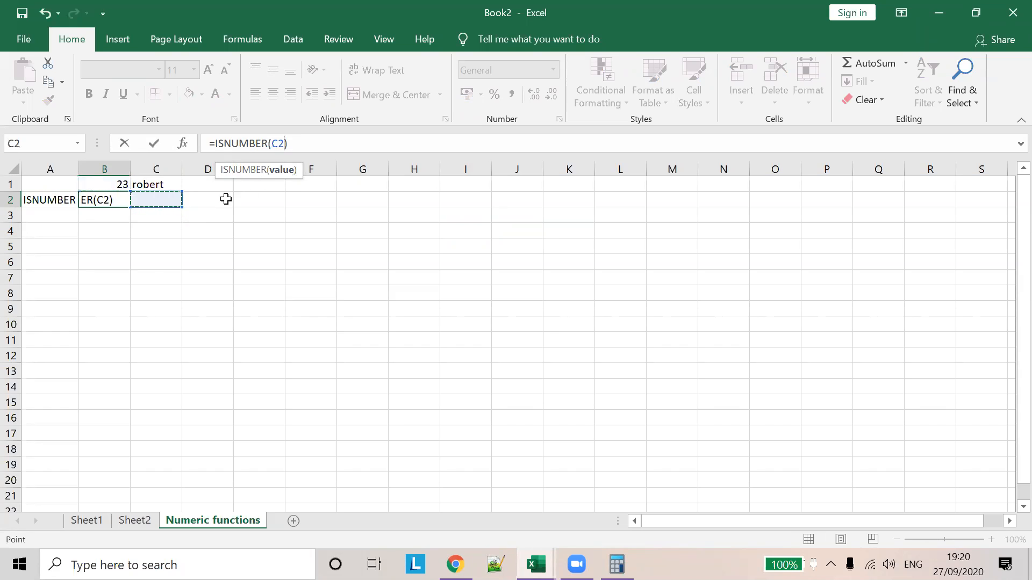
pyautogui.click(288, 171)
pyautogui.click(366, 144)
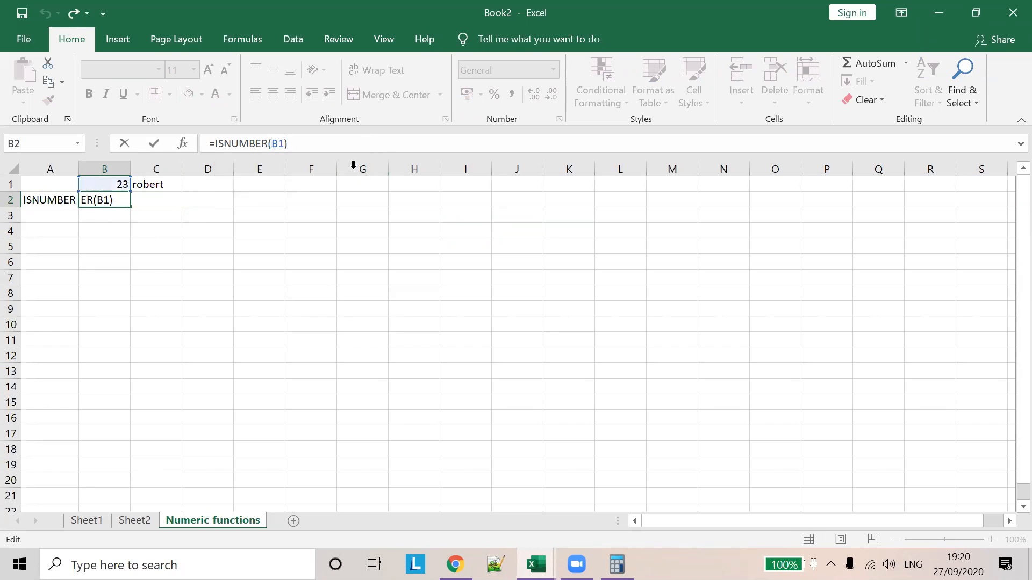
pyautogui.click(160, 229)
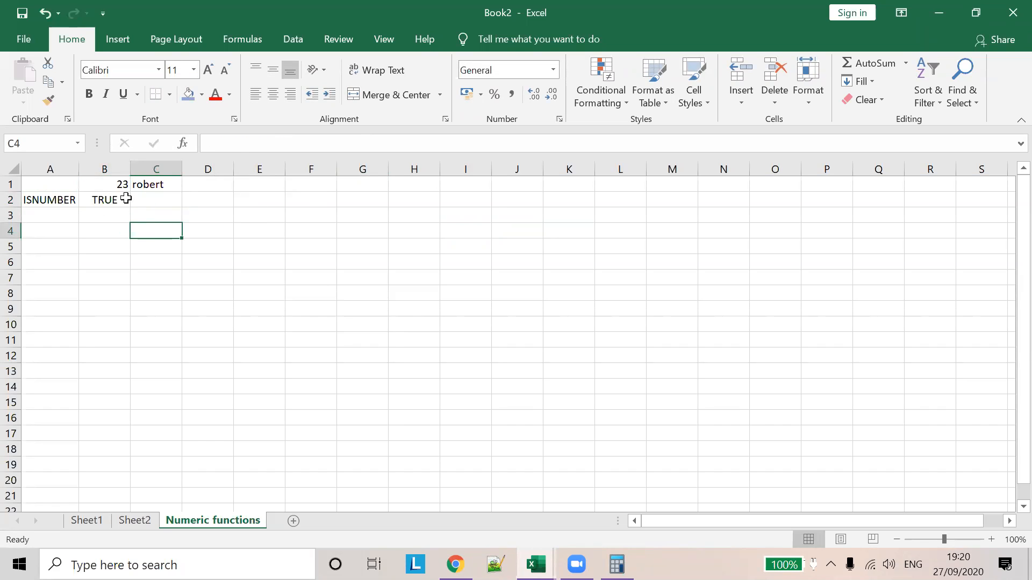
# Enter the formula =ISNUMBER(C1) in cell C2 to test the text in C1
pyautogui.click(171, 181)
pyautogui.click(154, 200)
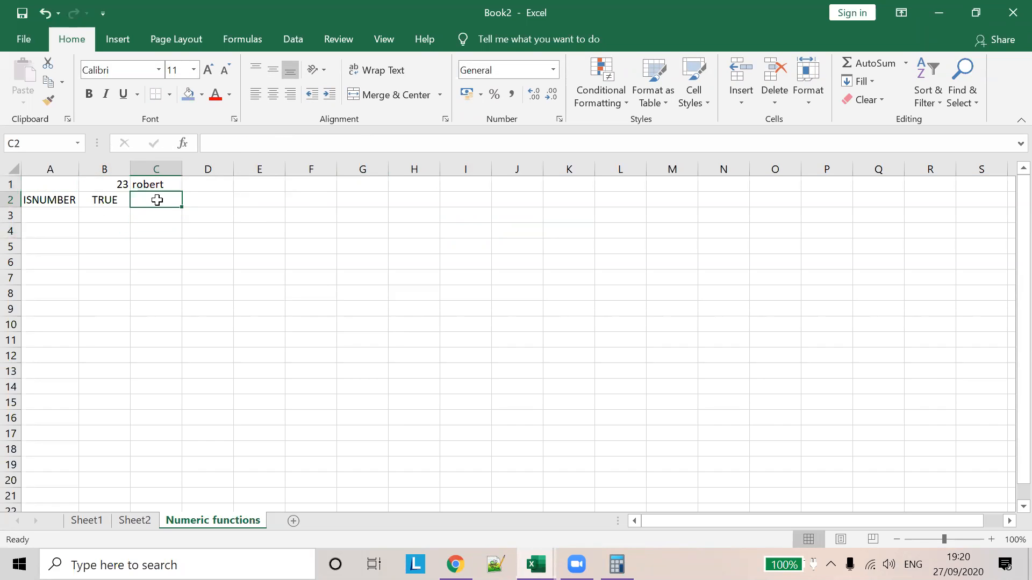
pyautogui.click(241, 144)
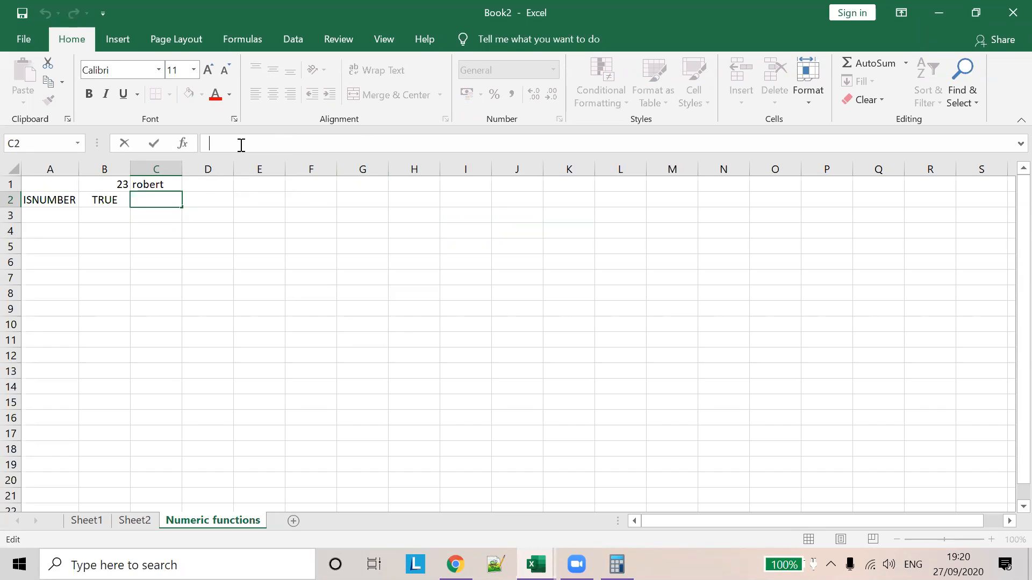
pyautogui.write('+')
pyautogui.press('BackSpace')
pyautogui.write('=')
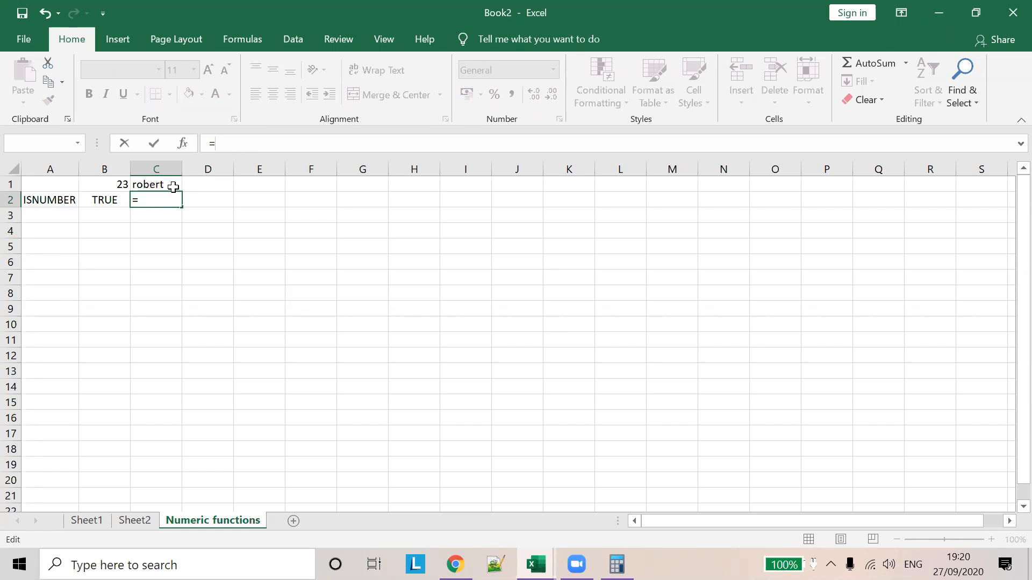
pyautogui.write('IS')
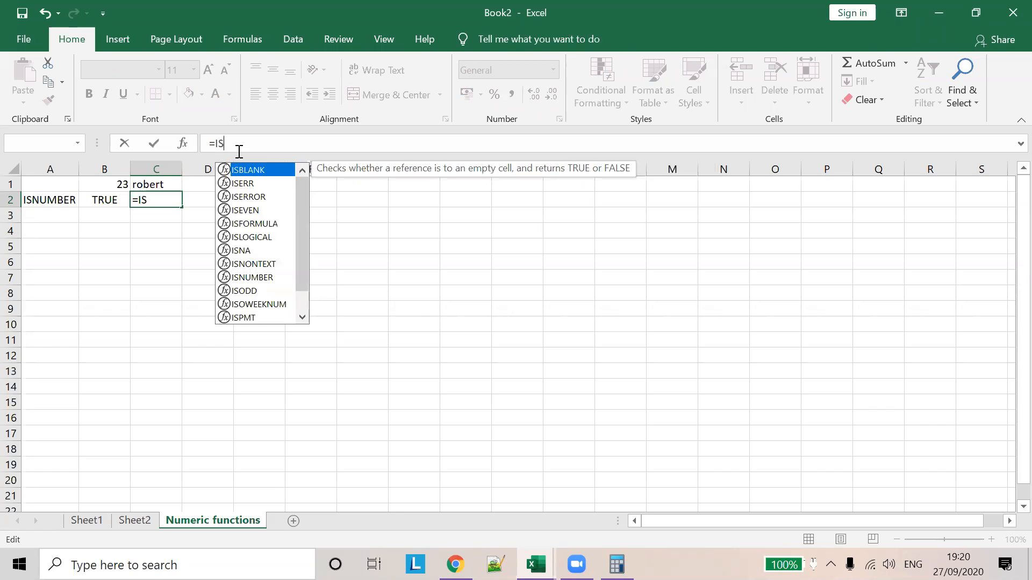
pyautogui.write('NUMBER(C1)')
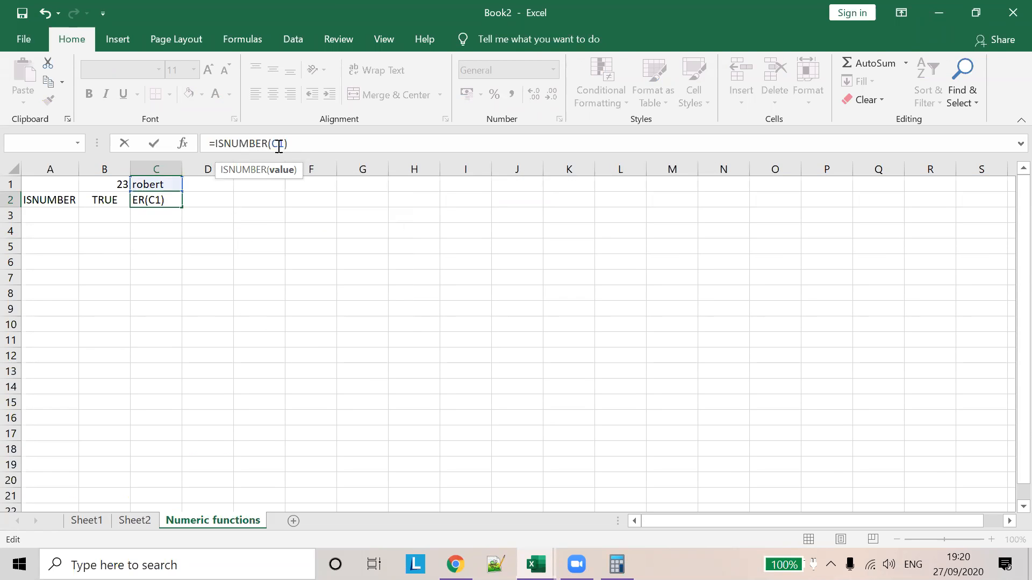
pyautogui.click(204, 203)
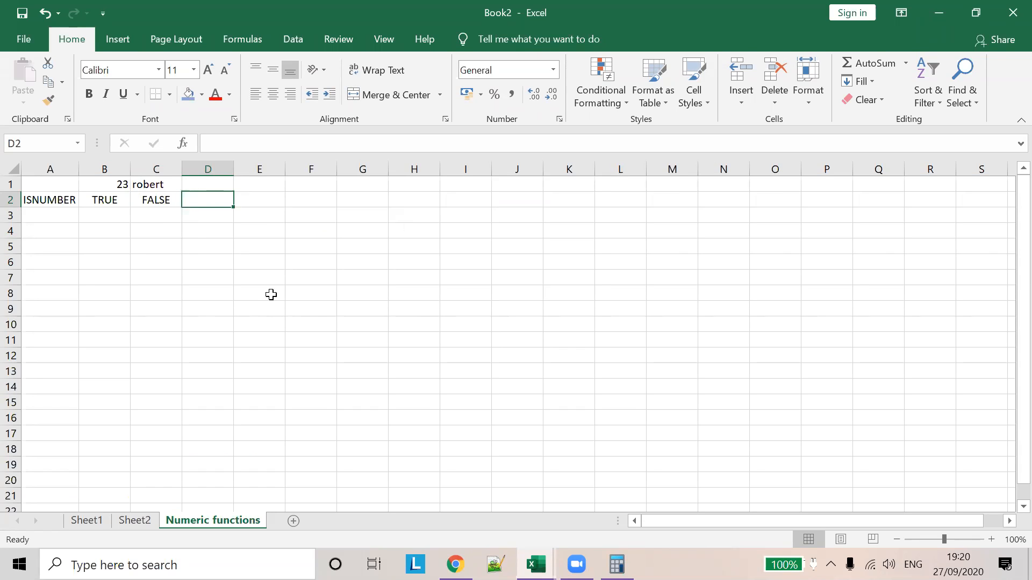
# Label cell A3 as RAND and enter the formula =RAND() in B3
pyautogui.click(44, 215)
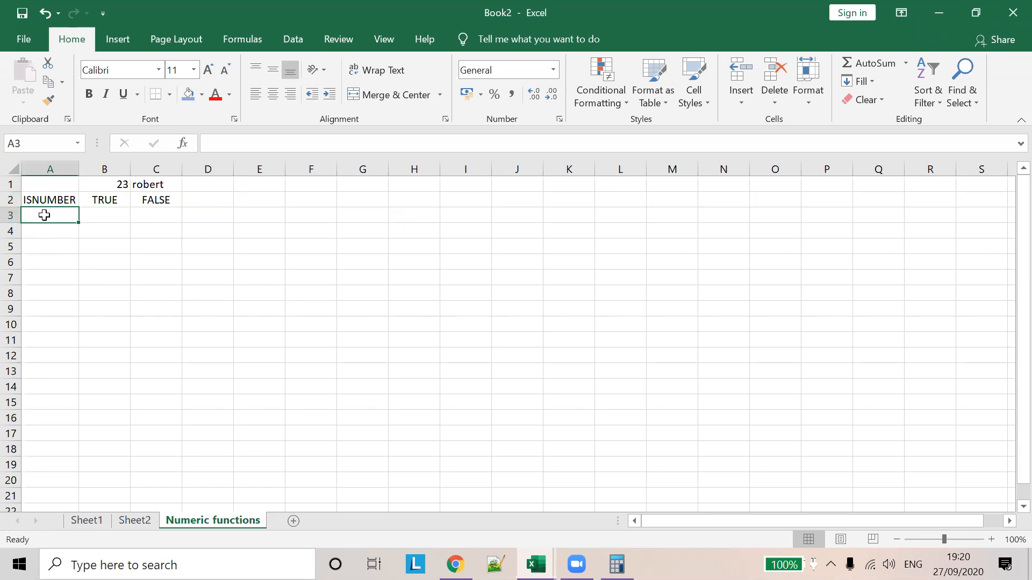
pyautogui.write('RAND')
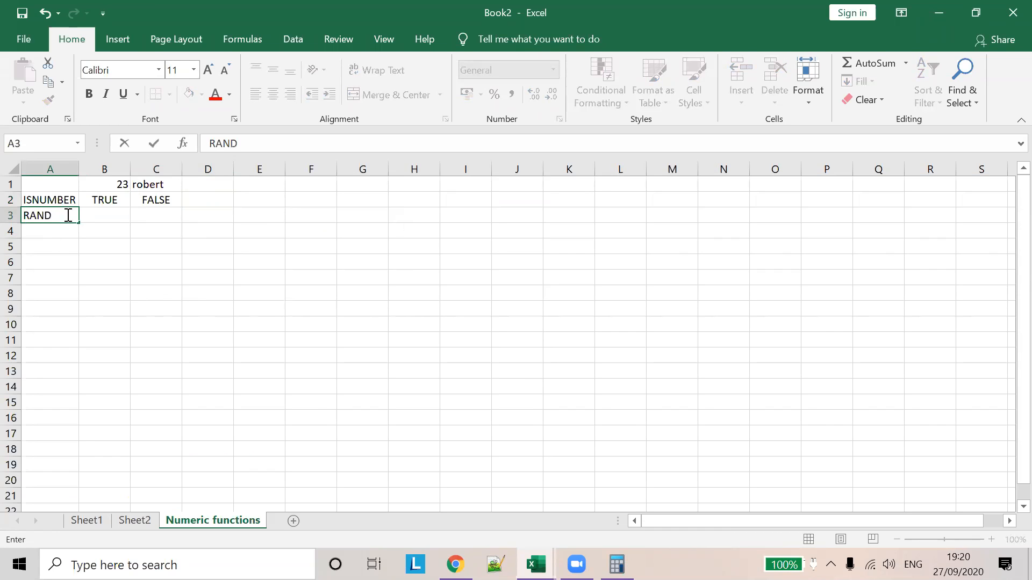
pyautogui.click(122, 216)
pyautogui.click(230, 141)
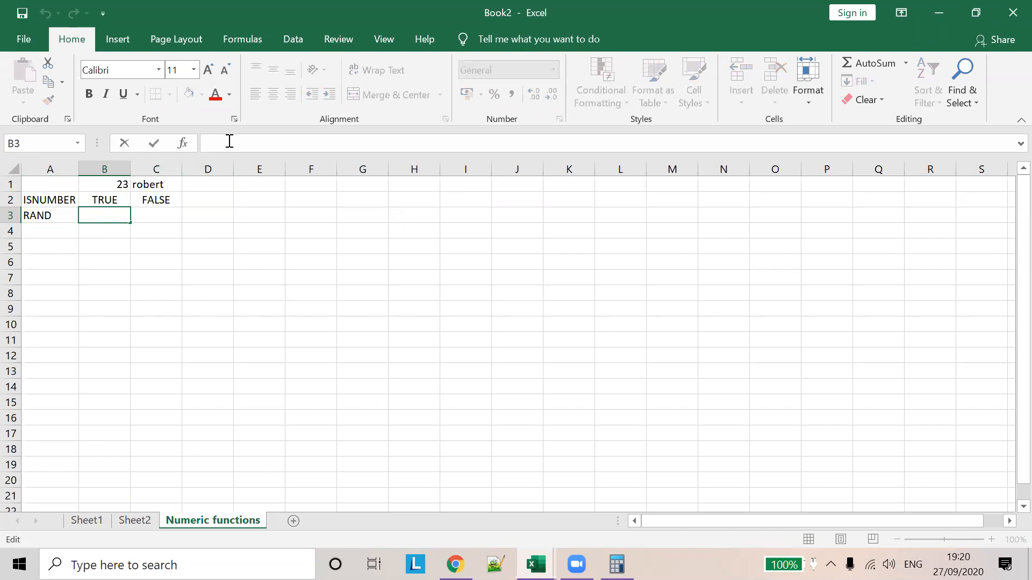
pyautogui.write('+RAND')
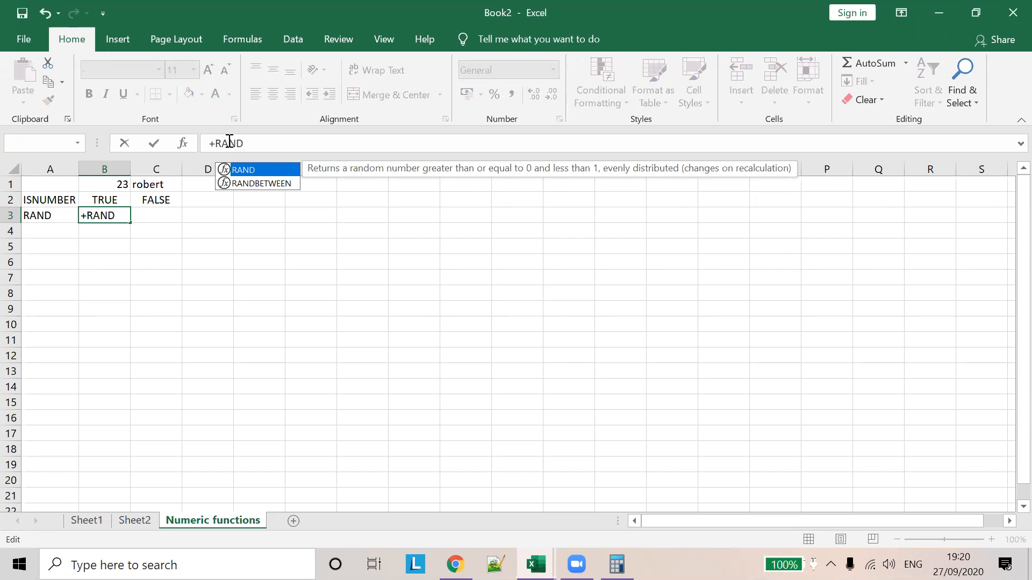
pyautogui.click(230, 141)
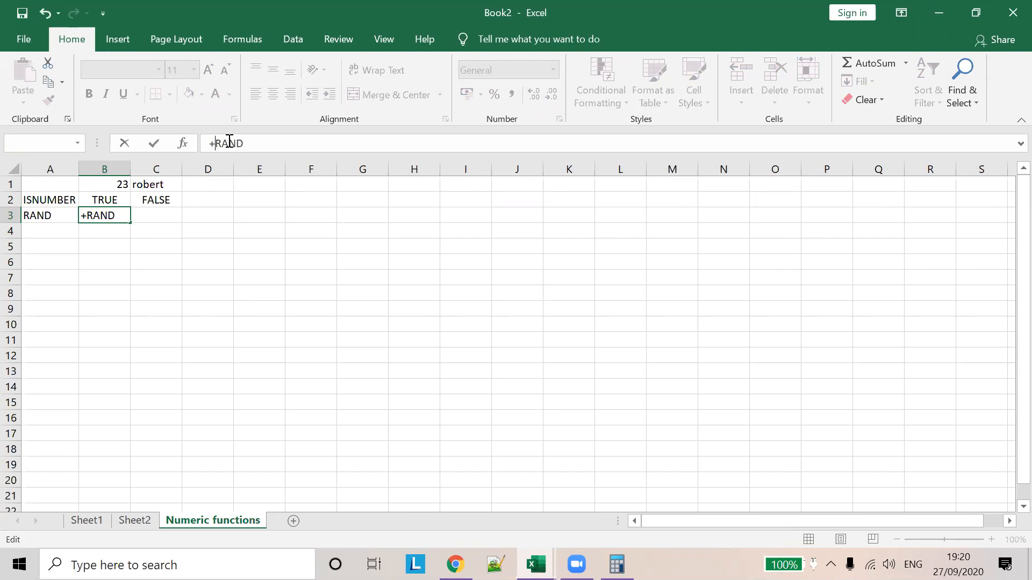
pyautogui.press('BackSpace')
pyautogui.write('=RAND()')
pyautogui.click(167, 230)
pyautogui.click(165, 214)
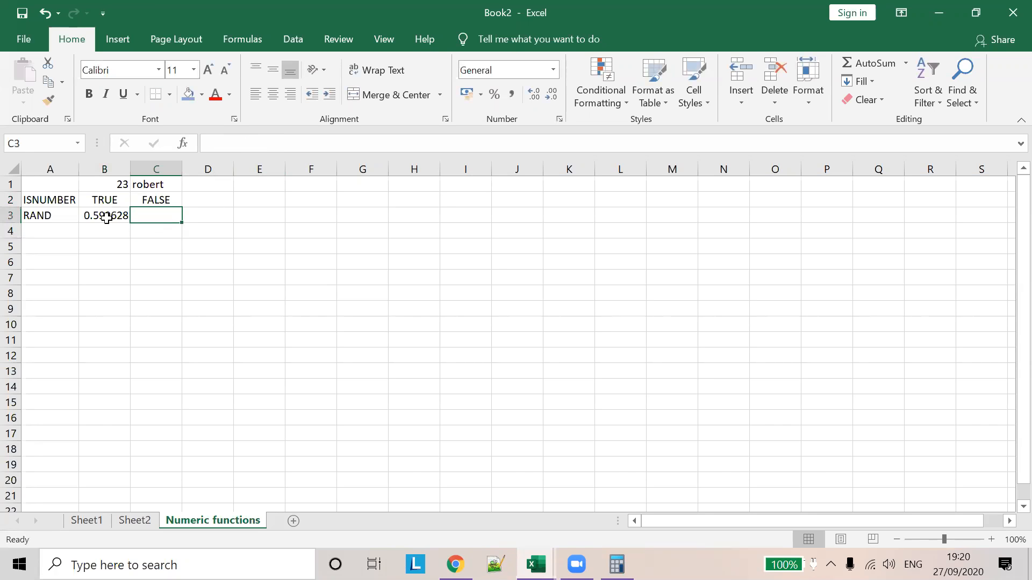
# Try to give the RAND function in B3 the argument 1, as =RAND(1)
pyautogui.click(111, 215)
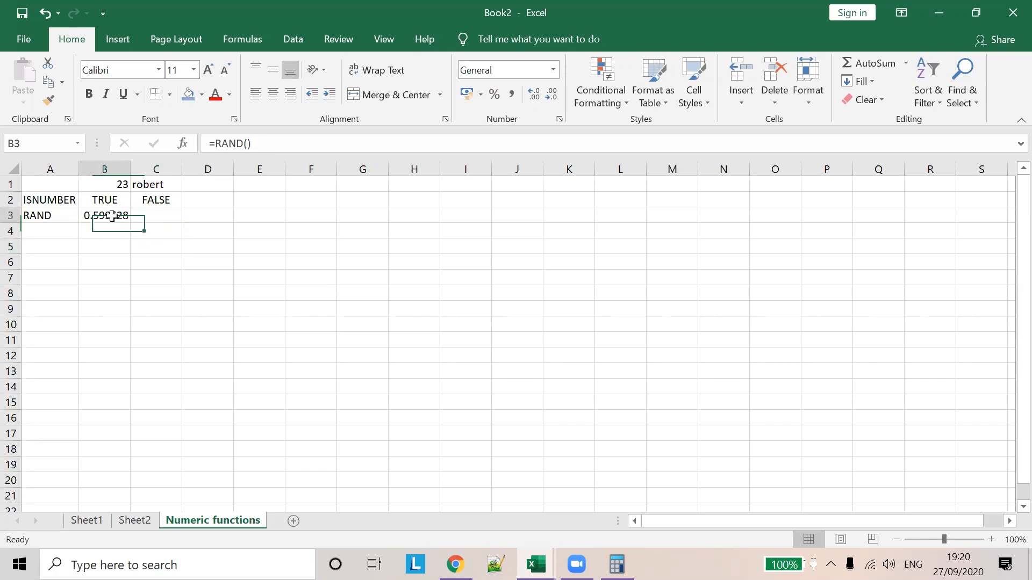
pyautogui.click(138, 215)
pyautogui.click(114, 215)
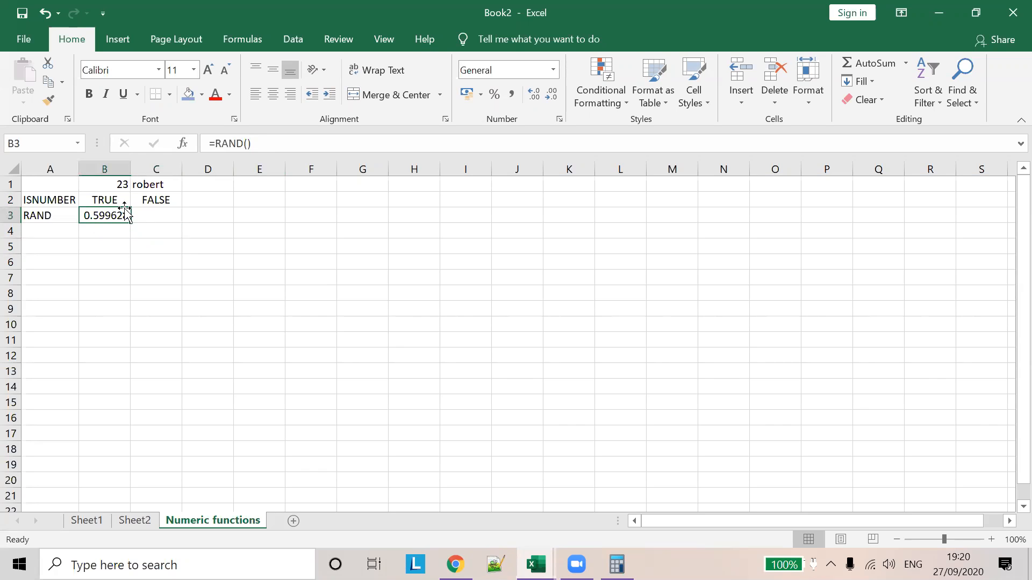
pyautogui.click(249, 143)
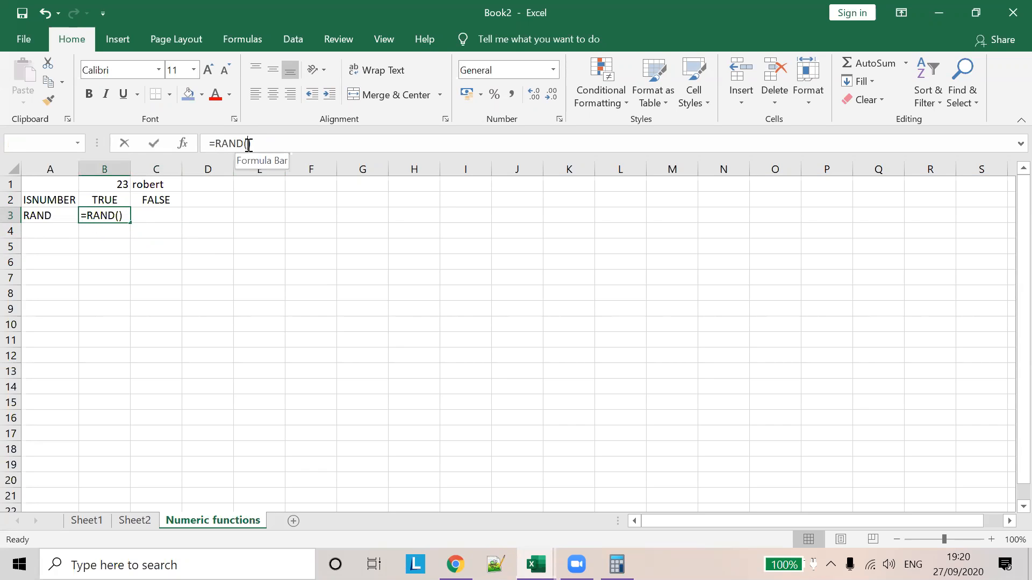
pyautogui.write('1')
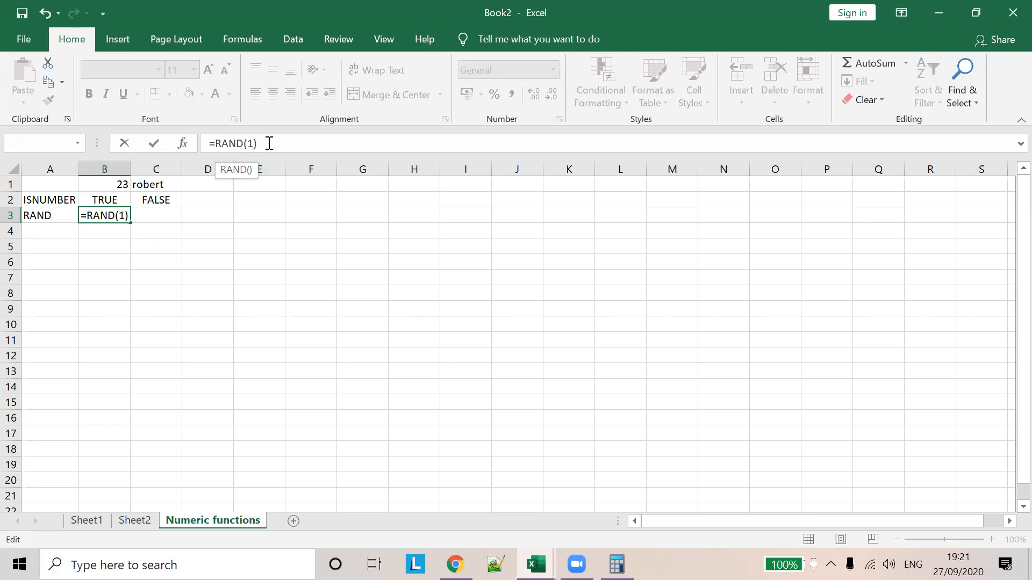
pyautogui.press('Return')
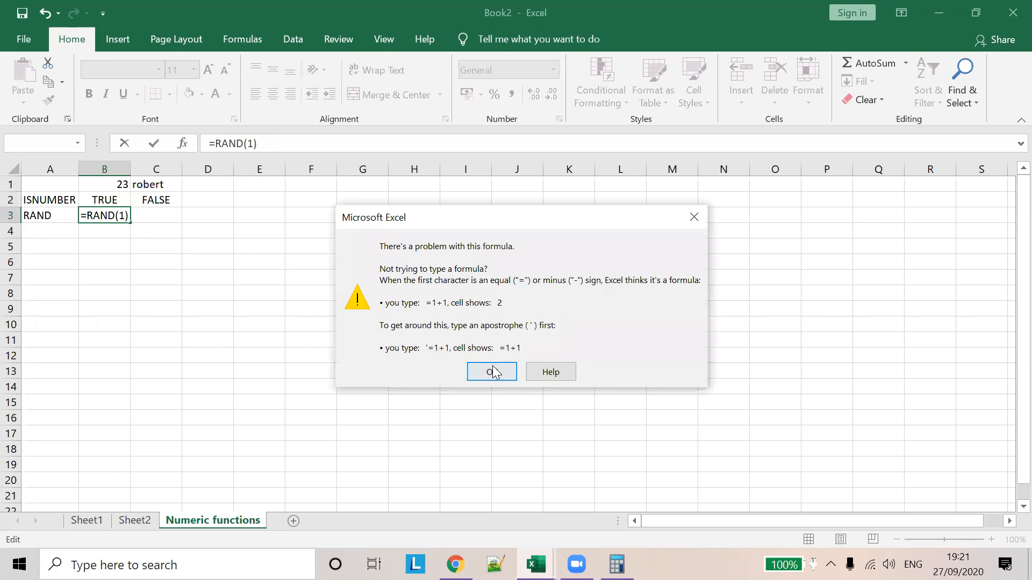
pyautogui.click(492, 371)
pyautogui.click(270, 148)
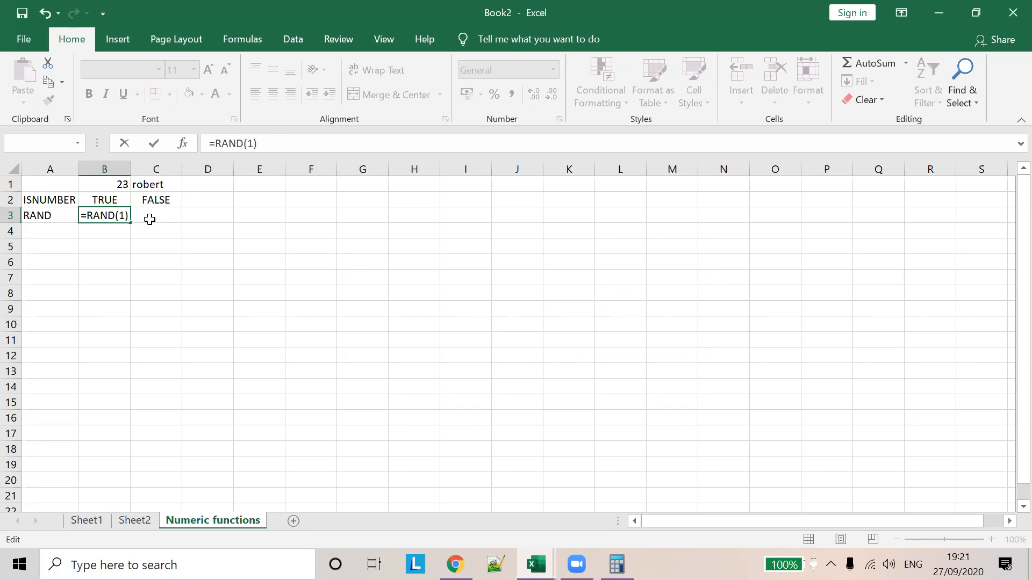
pyautogui.click(149, 221)
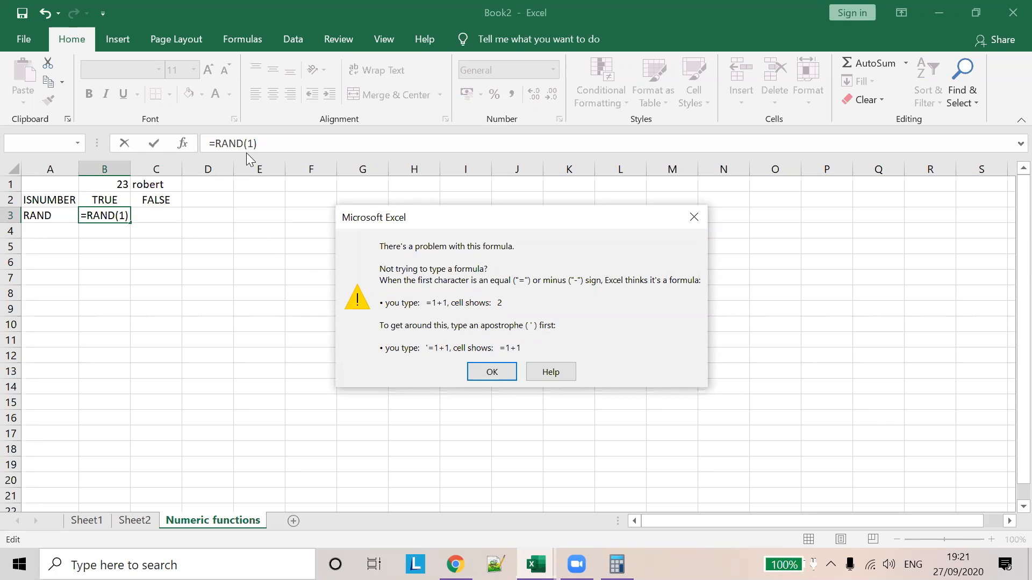
pyautogui.click(528, 51)
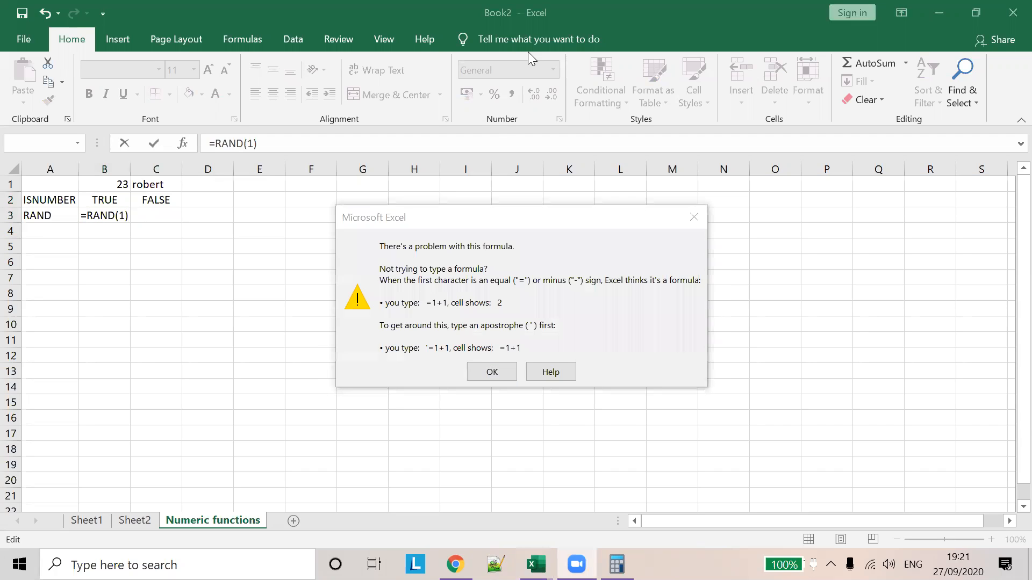
pyautogui.click(559, 238)
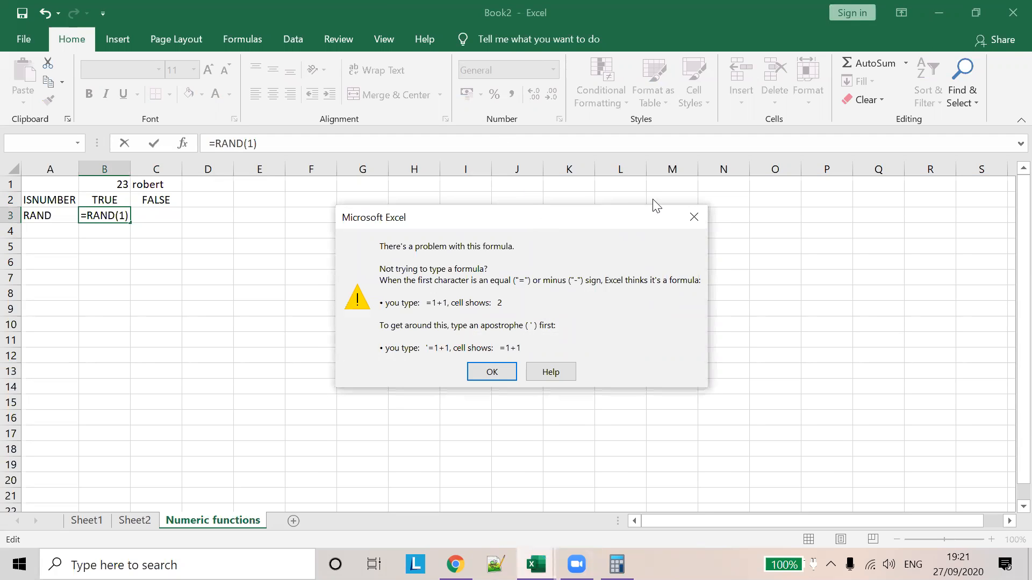
pyautogui.moveTo(564, 220); pyautogui.dragTo(465, 245)
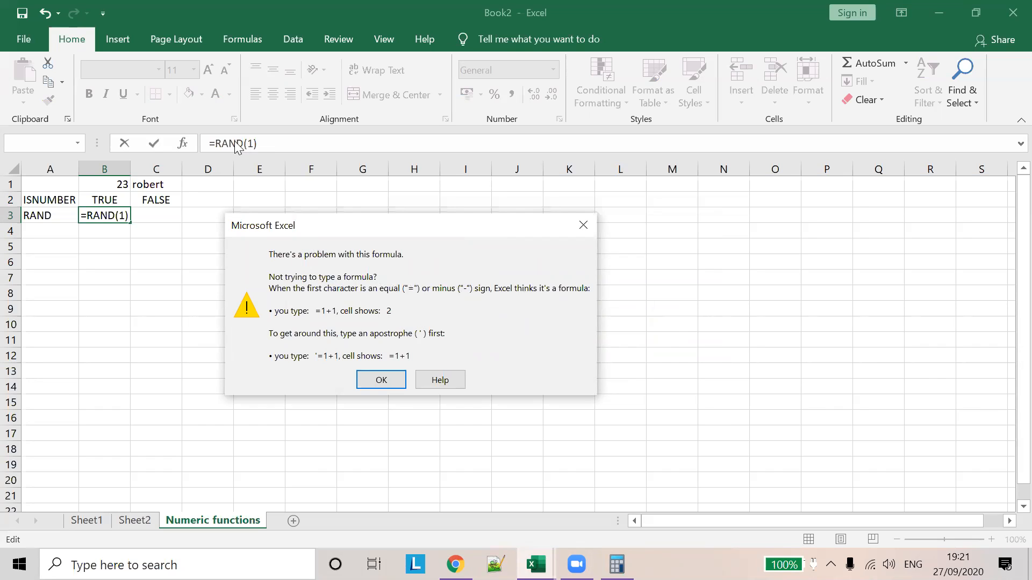
# Restore the B3 formula to =RAND() without an argument, using the suggested RAND function
pyautogui.click(381, 380)
pyautogui.press('BackSpace')
pyautogui.press('BackSpace')
pyautogui.press('BackSpace')
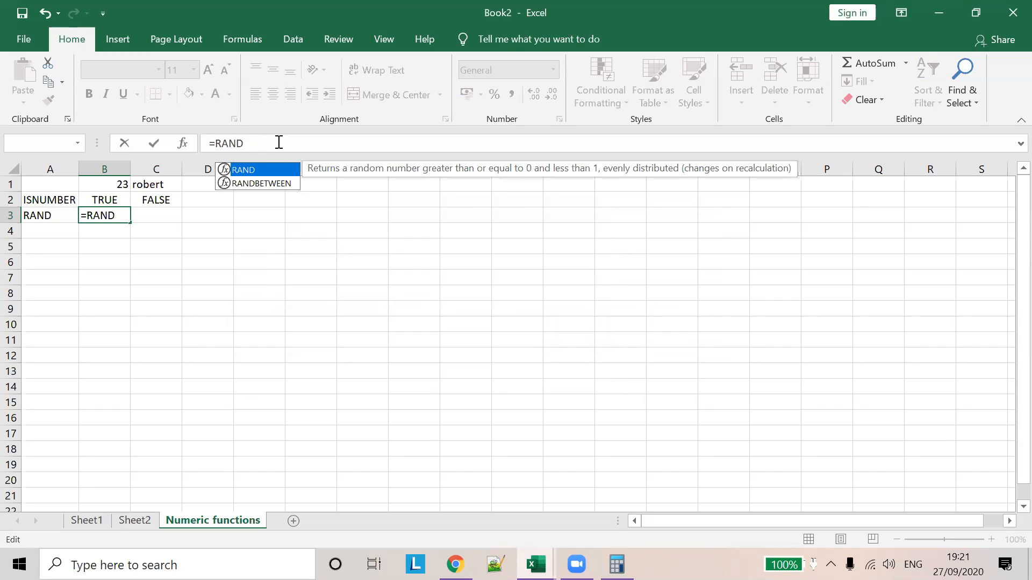
pyautogui.doubleClick(255, 169)
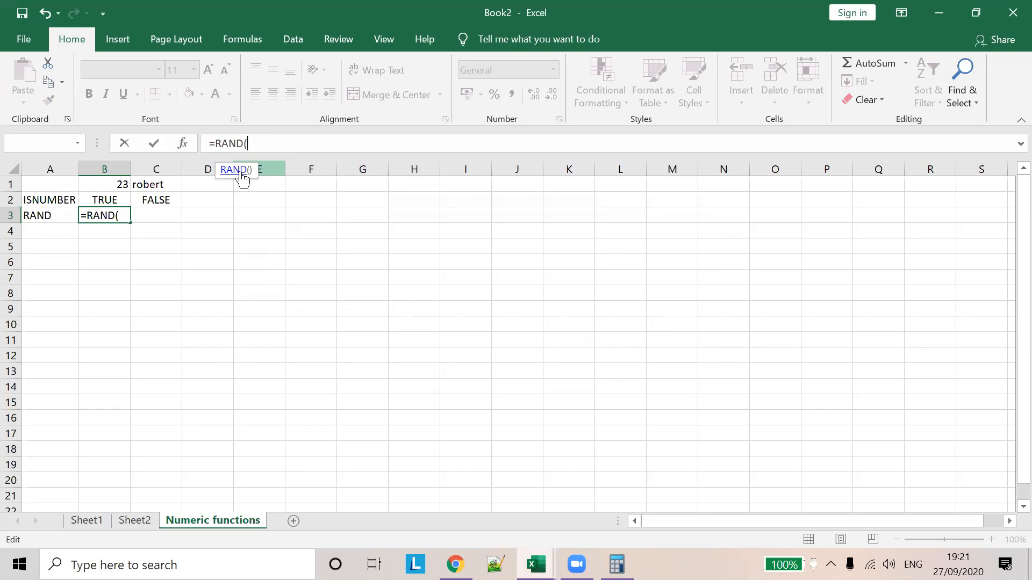
pyautogui.click(273, 140)
pyautogui.write(')')
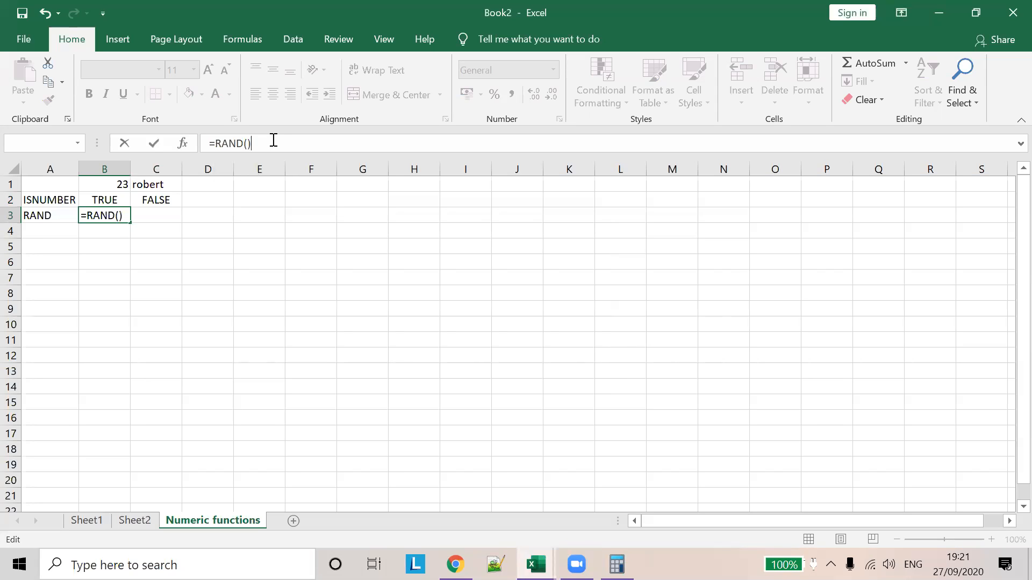
pyautogui.click(171, 228)
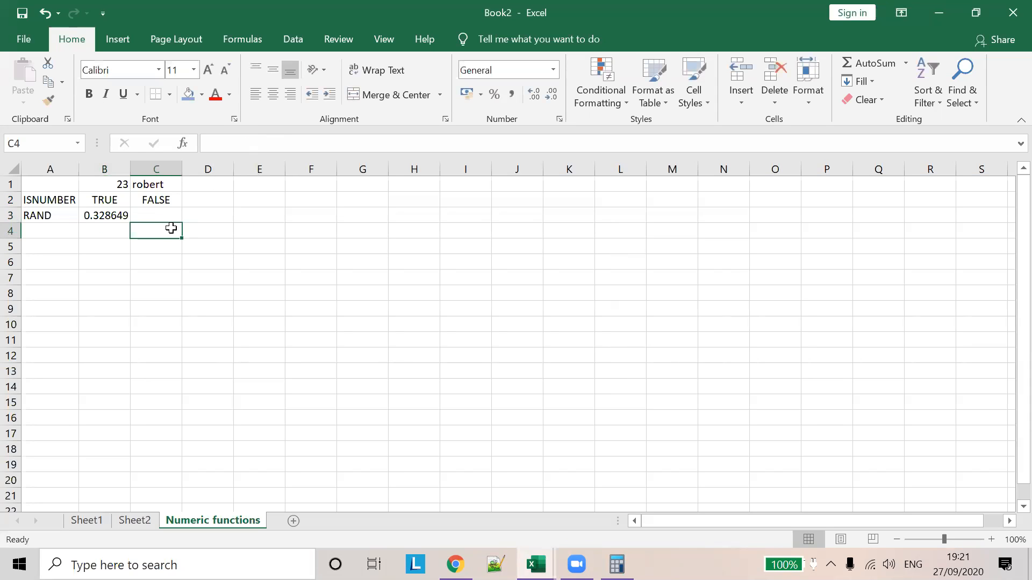
# Try to use cell A1 as the argument of the B3 formula, as =RAND(A1)
pyautogui.click(118, 215)
pyautogui.click(242, 147)
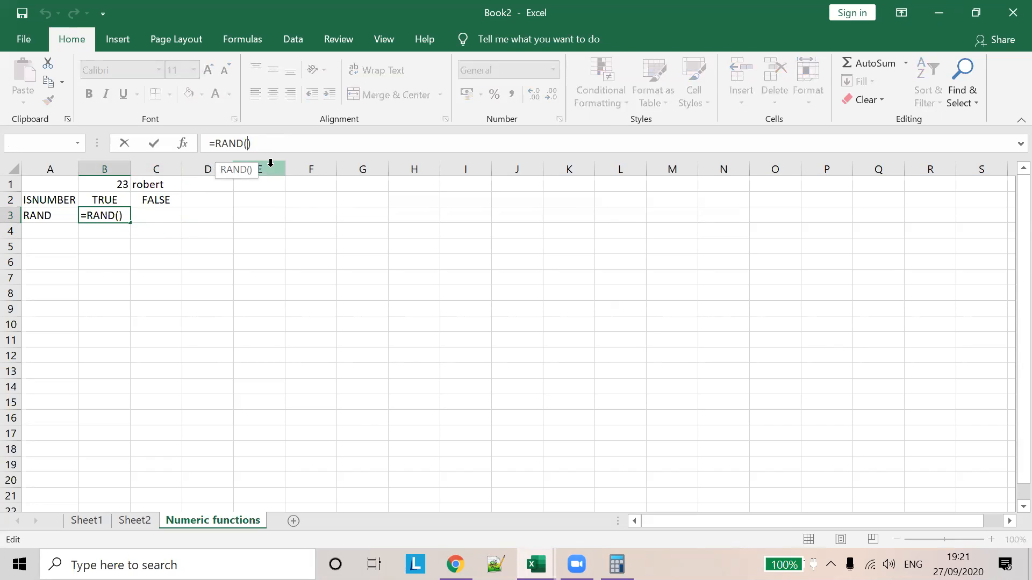
pyautogui.write('A')
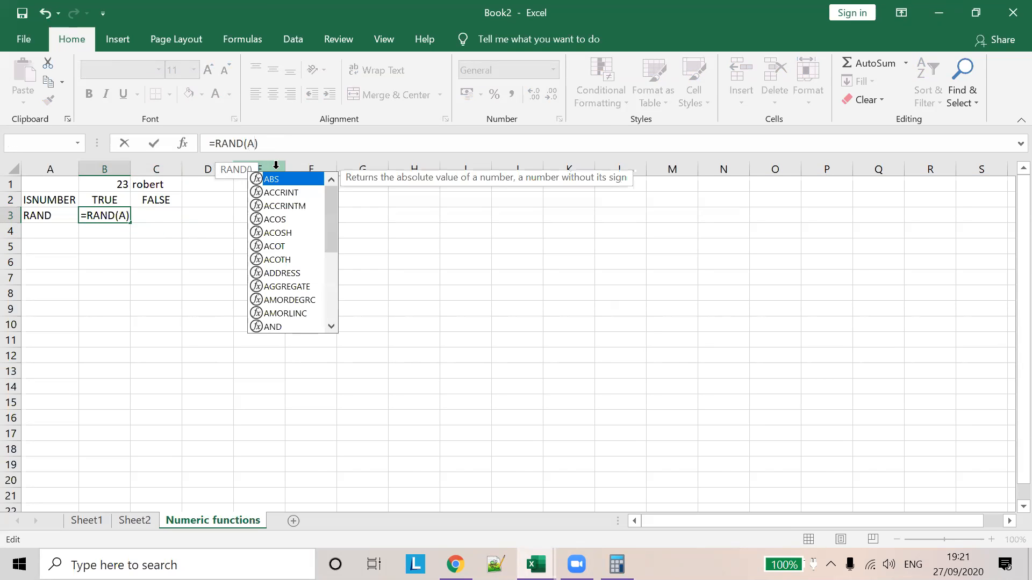
pyautogui.write('1')
pyautogui.press('Return')
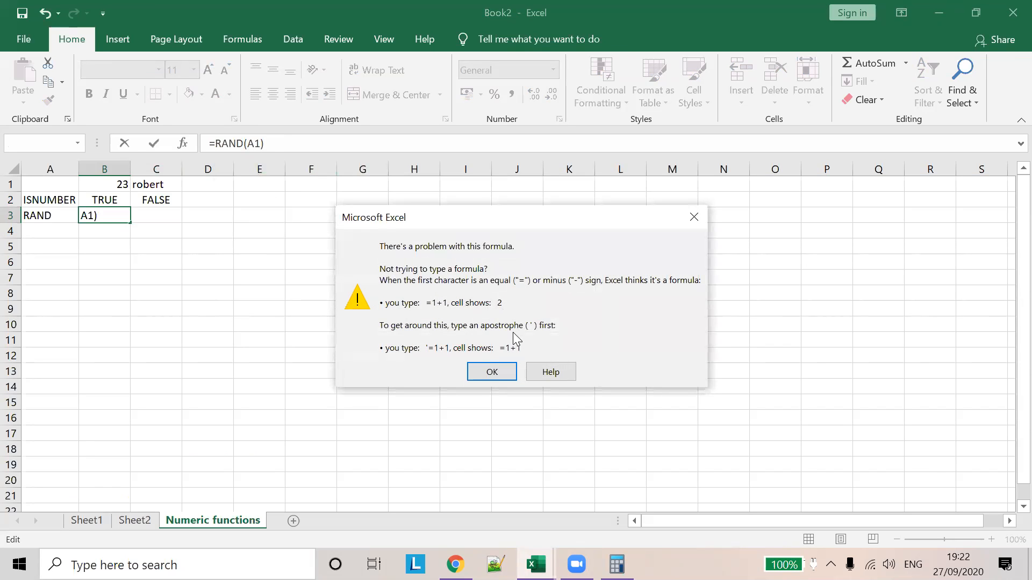
pyautogui.click(492, 372)
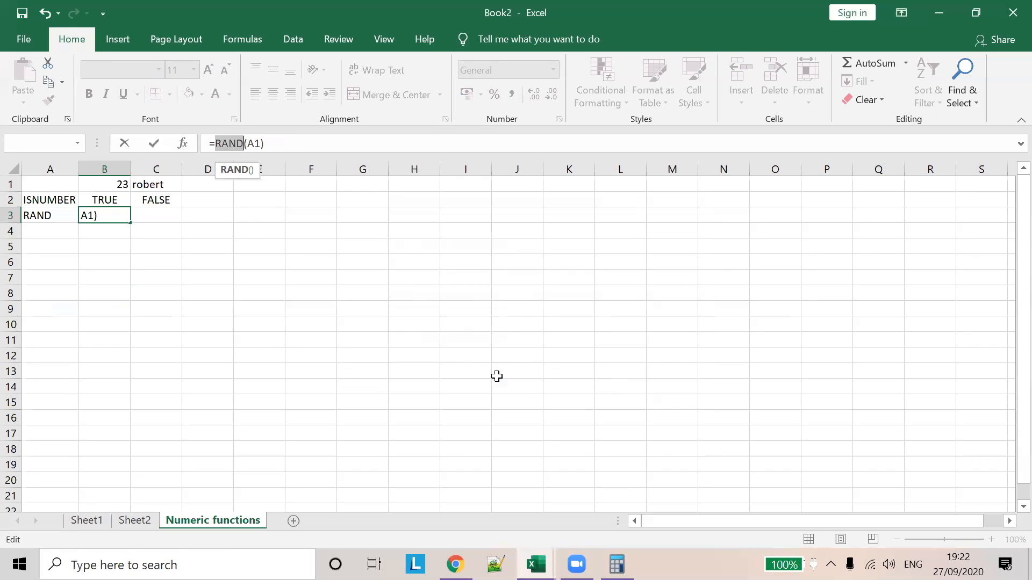
# Remove the argument from the B3 formula and enter it as =RAND()
pyautogui.doubleClick(258, 144)
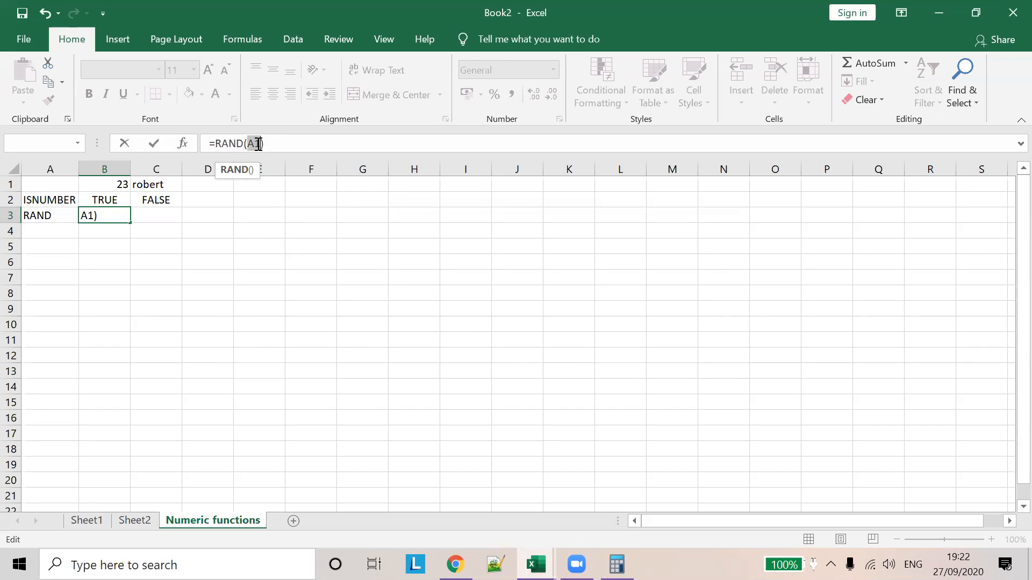
pyautogui.press('BackSpace')
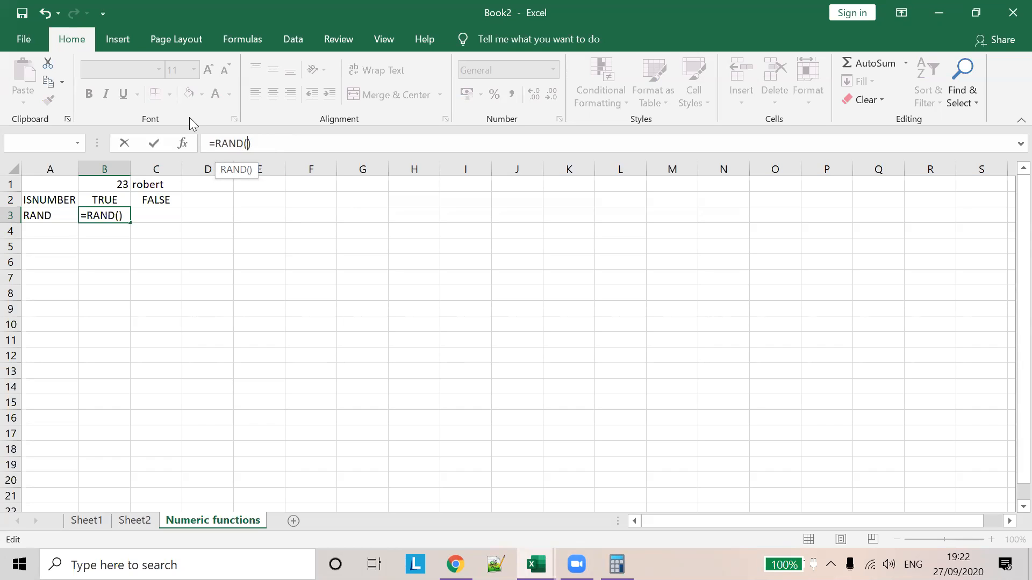
pyautogui.click(184, 218)
pyautogui.click(160, 231)
pyautogui.click(105, 214)
pyautogui.press('Return')
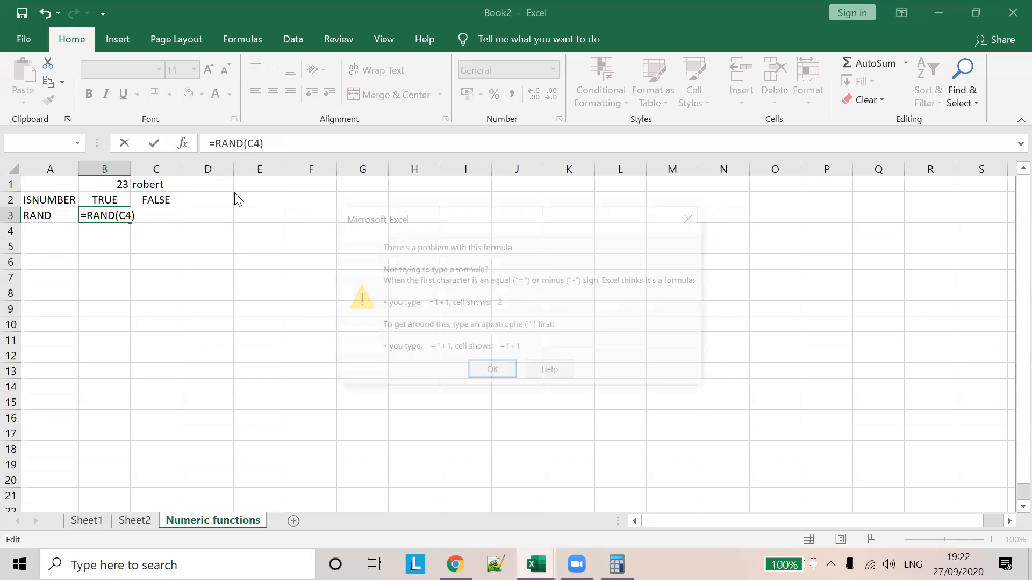
pyautogui.click(494, 370)
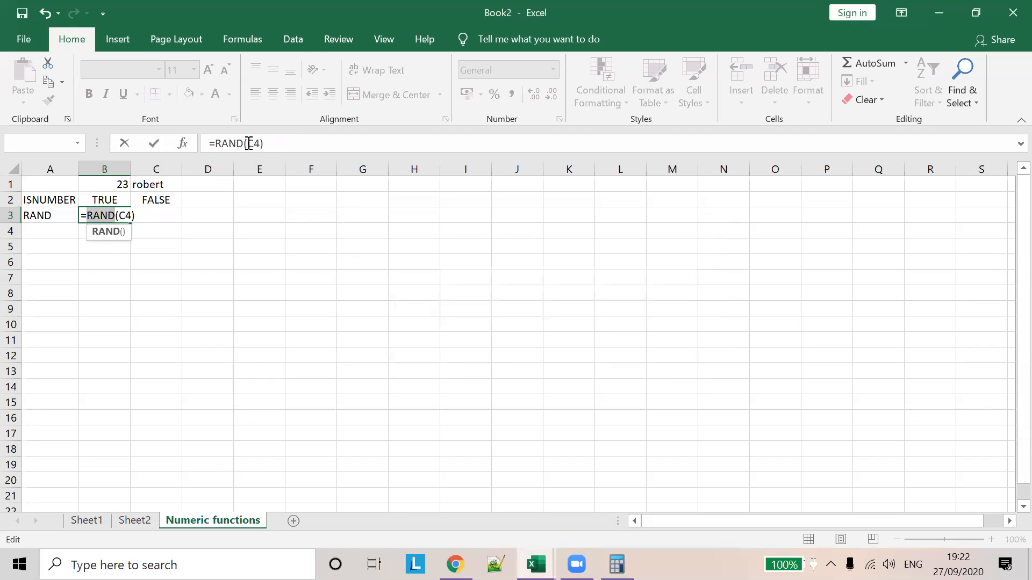
pyautogui.moveTo(248, 144); pyautogui.dragTo(262, 144)
pyautogui.press('BackSpace')
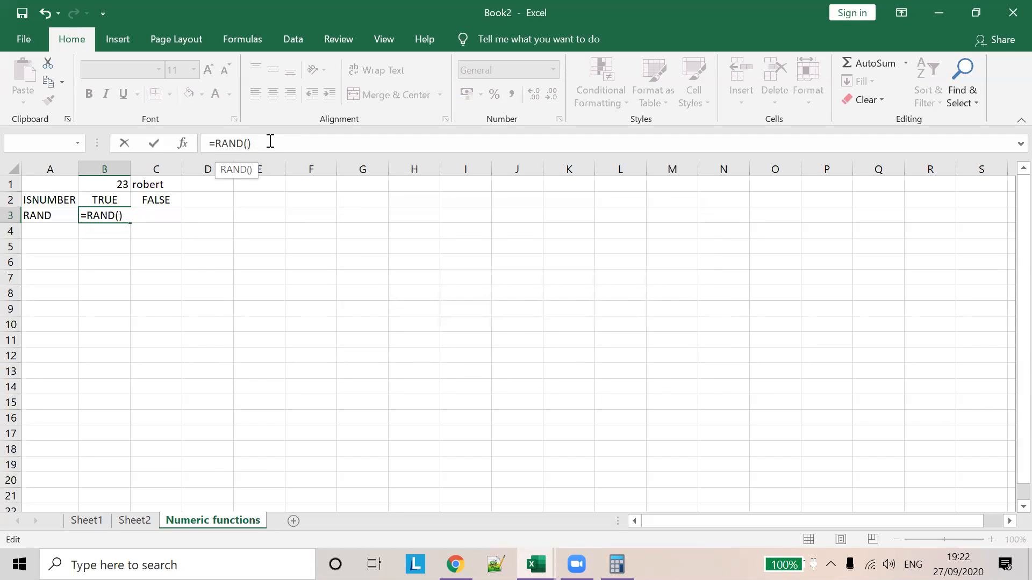
pyautogui.press('Return')
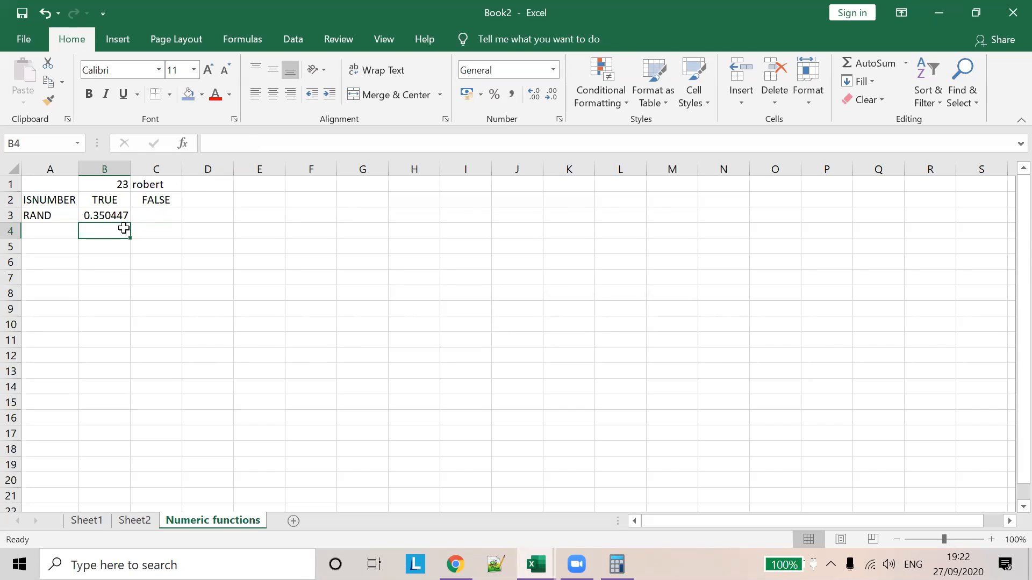
# Generate two more random numbers by entering +RAND() in B4 and =RAND() in B5
pyautogui.write('+RAND()')
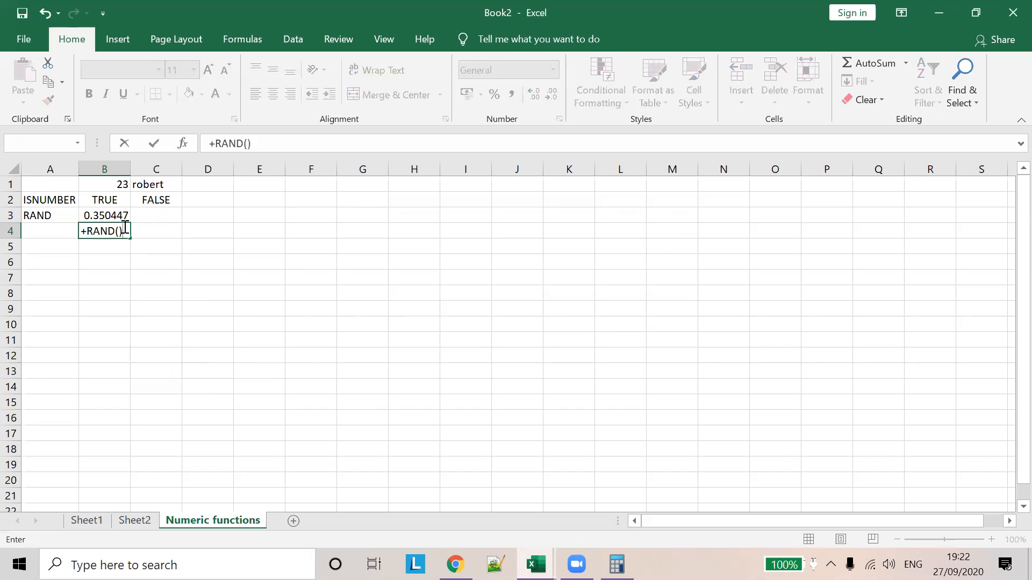
pyautogui.press('Left')
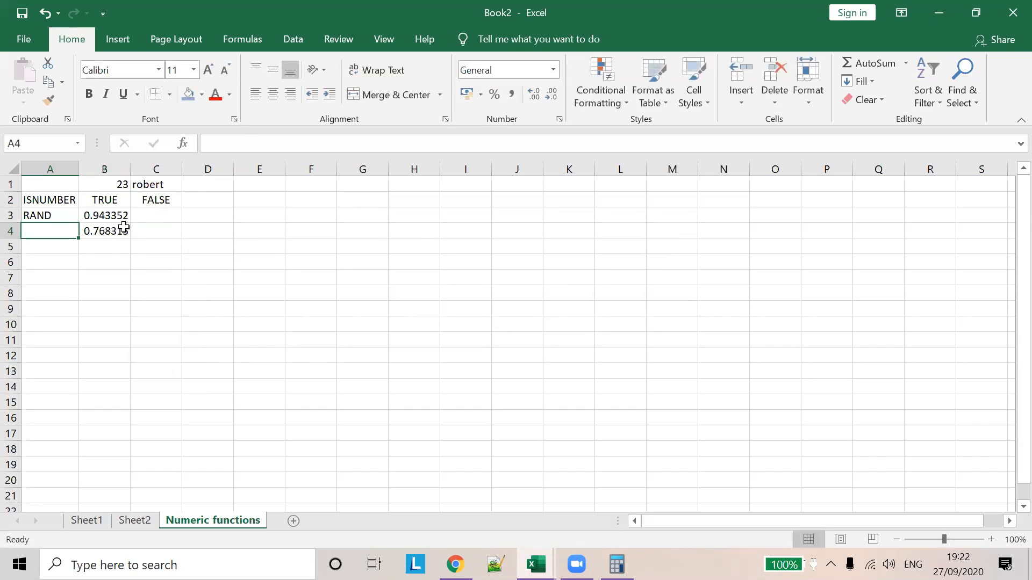
pyautogui.click(101, 245)
pyautogui.click(216, 141)
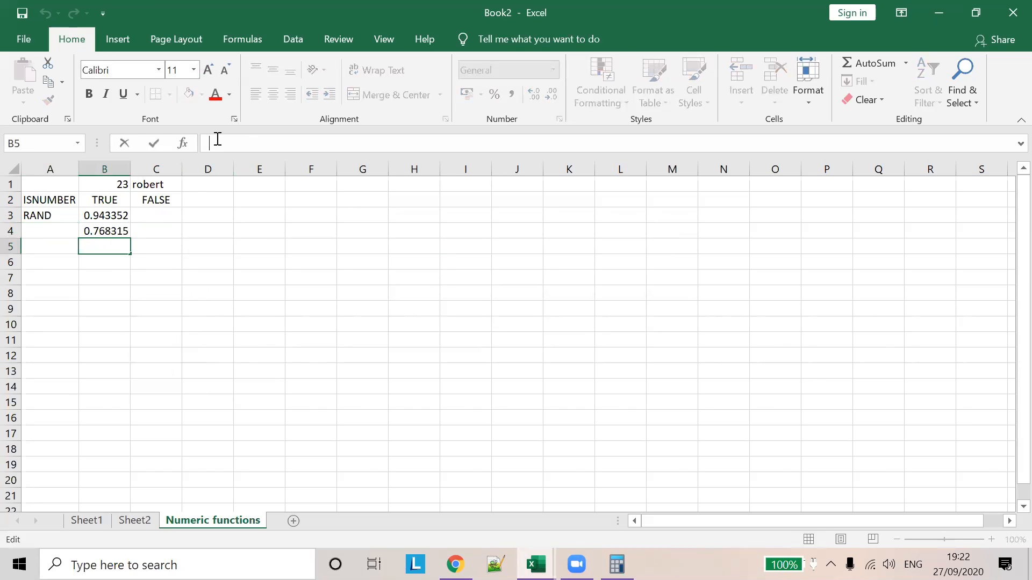
pyautogui.write('=RAND()')
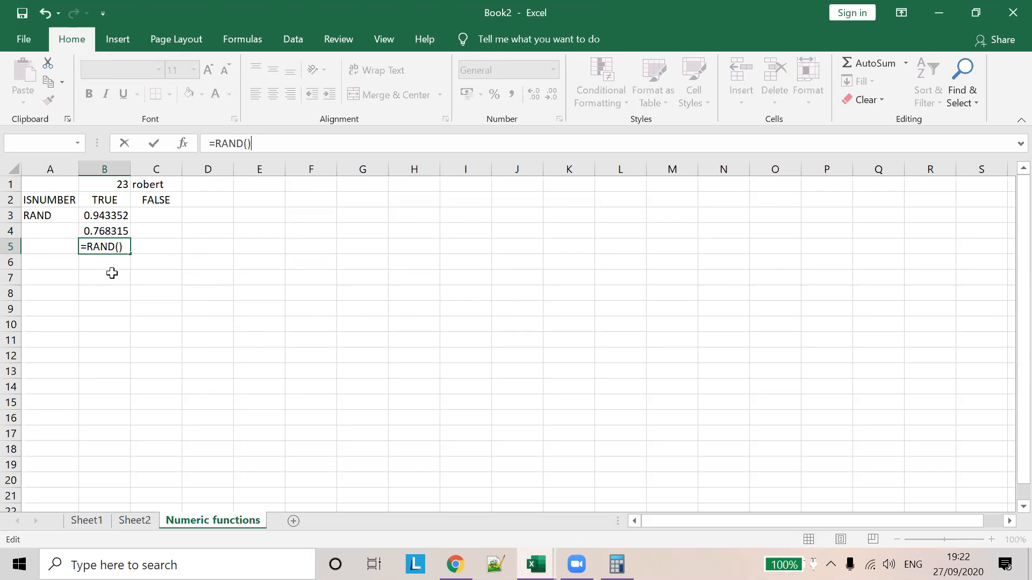
pyautogui.click(112, 273)
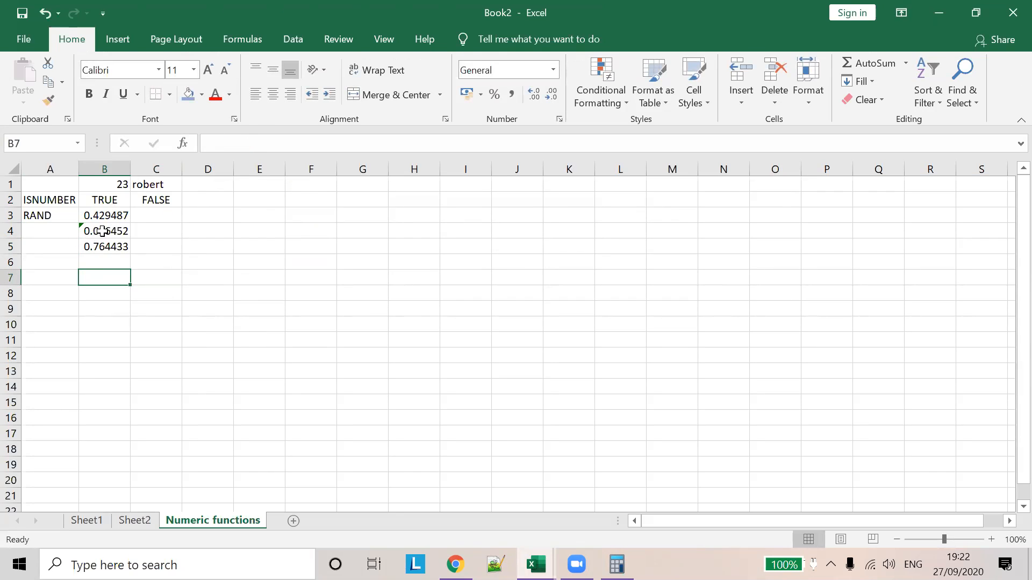
# Enter =RAND in B6 and correct the formula to =RAND() by adding the parentheses
pyautogui.click(112, 262)
pyautogui.click(218, 146)
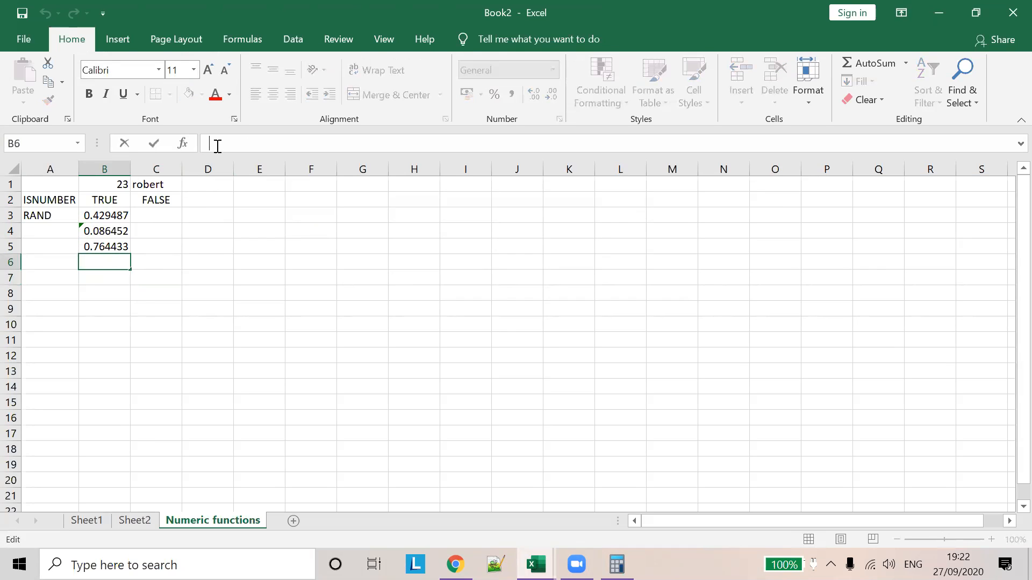
pyautogui.write('=RAND')
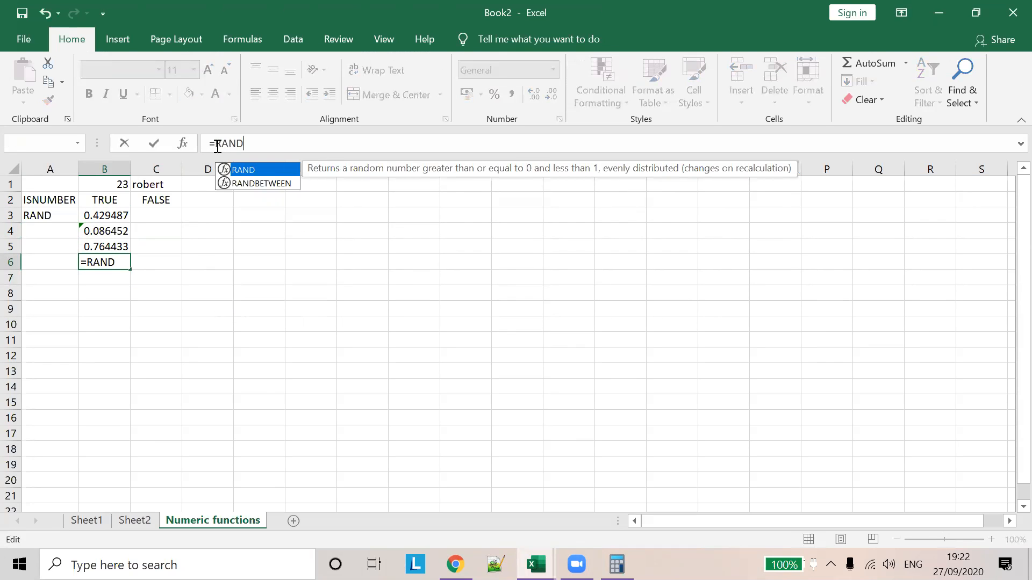
pyautogui.press('Return')
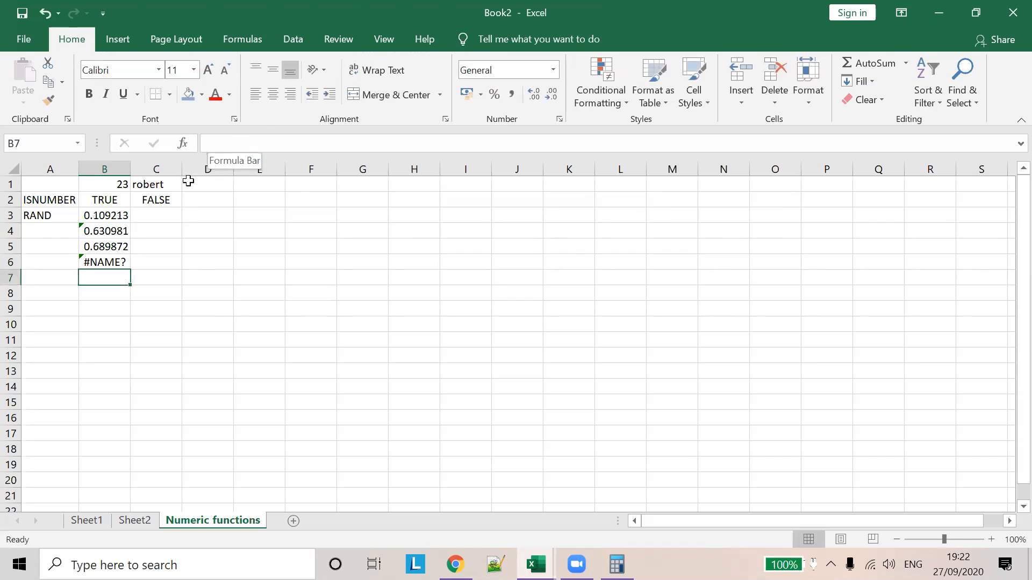
pyautogui.click(106, 263)
pyautogui.click(256, 141)
pyautogui.write('()')
pyautogui.press('Return')
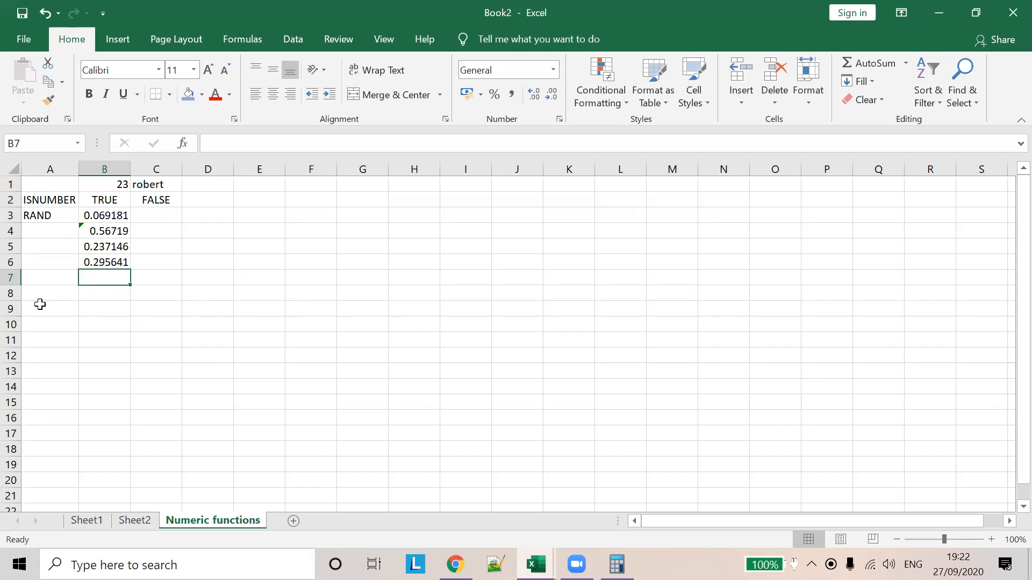
# Label cell A7 as ROUND
pyautogui.click(45, 277)
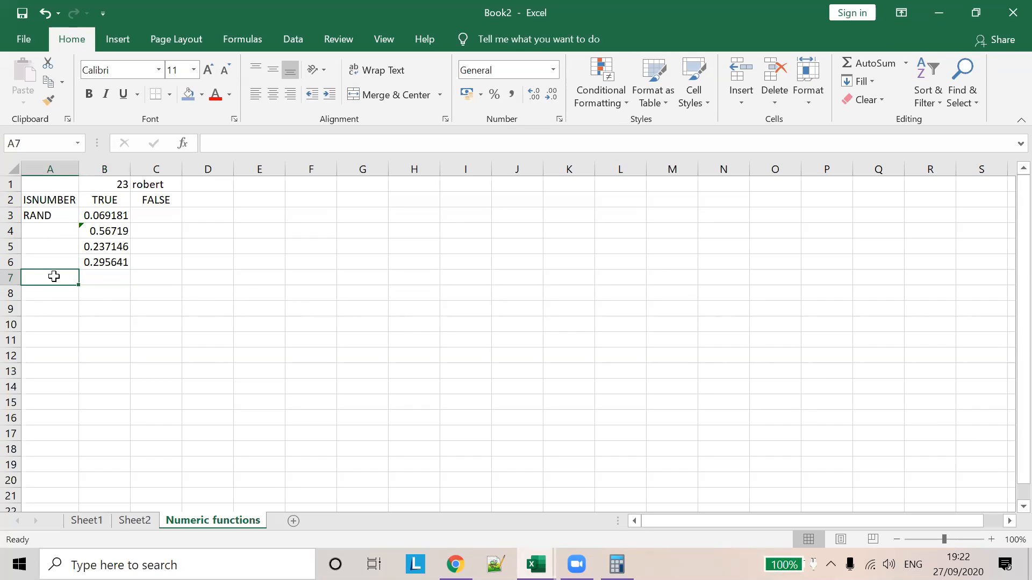
pyautogui.write('ROUND')
pyautogui.press('Tab')
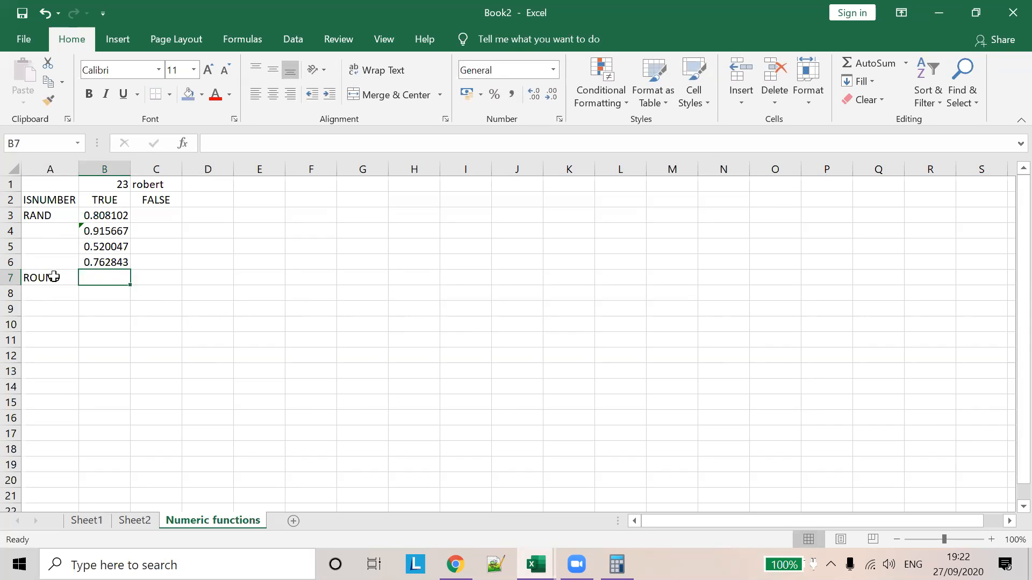
# Change the number in B1 to 23.767879 and review its decimal digits
pyautogui.click(116, 185)
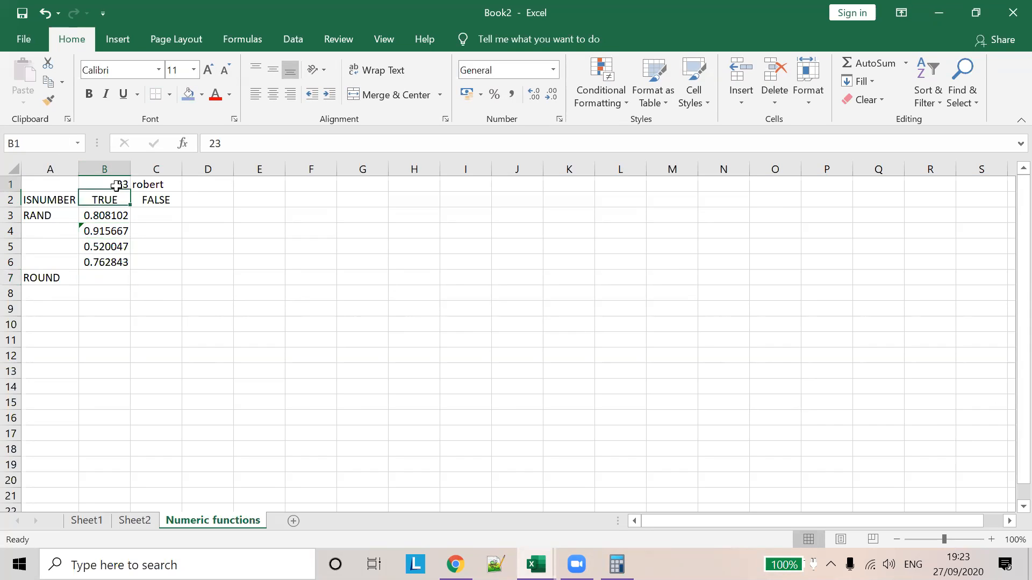
pyautogui.click(264, 140)
pyautogui.write('.767879')
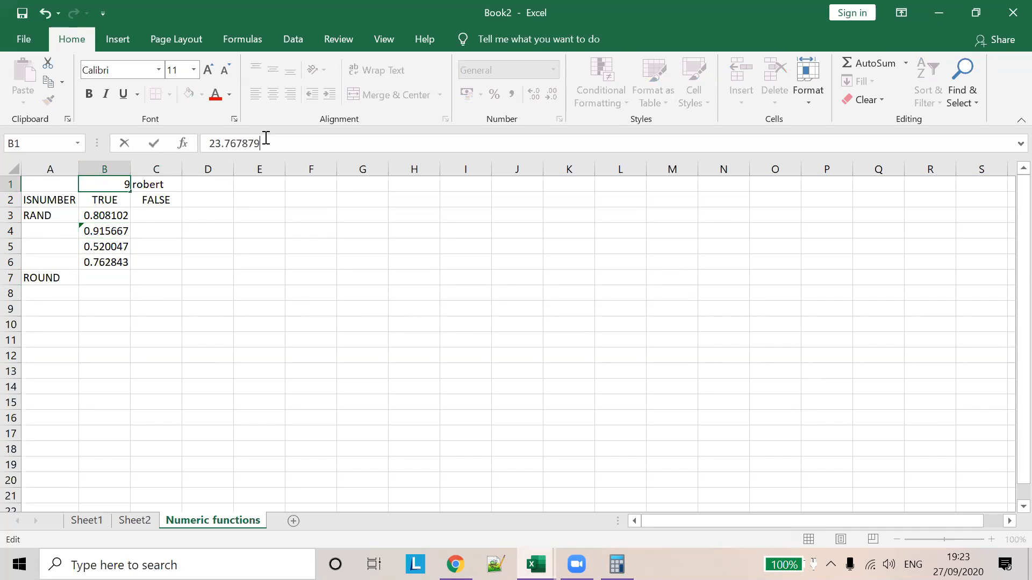
pyautogui.click(99, 271)
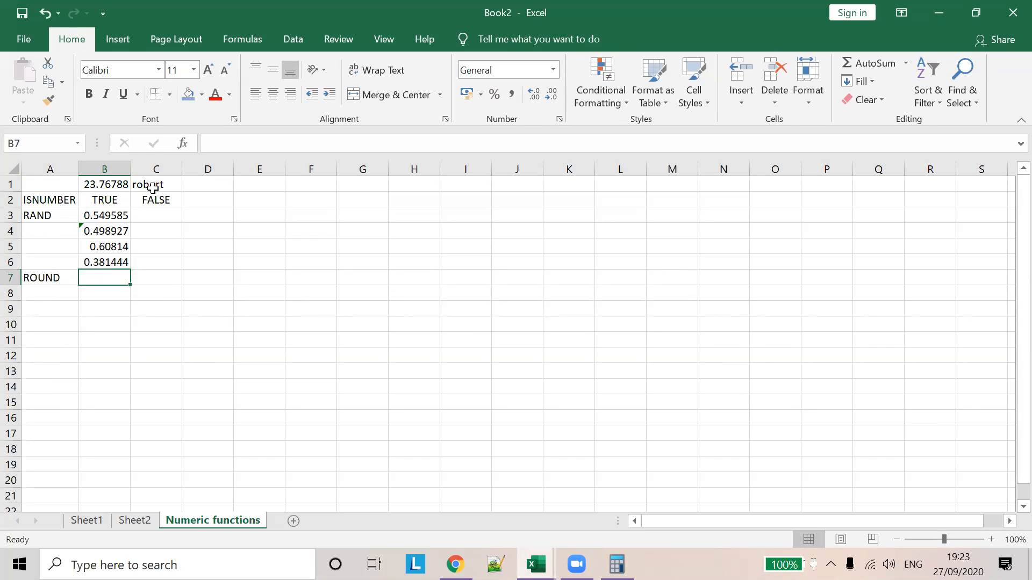
pyautogui.click(105, 186)
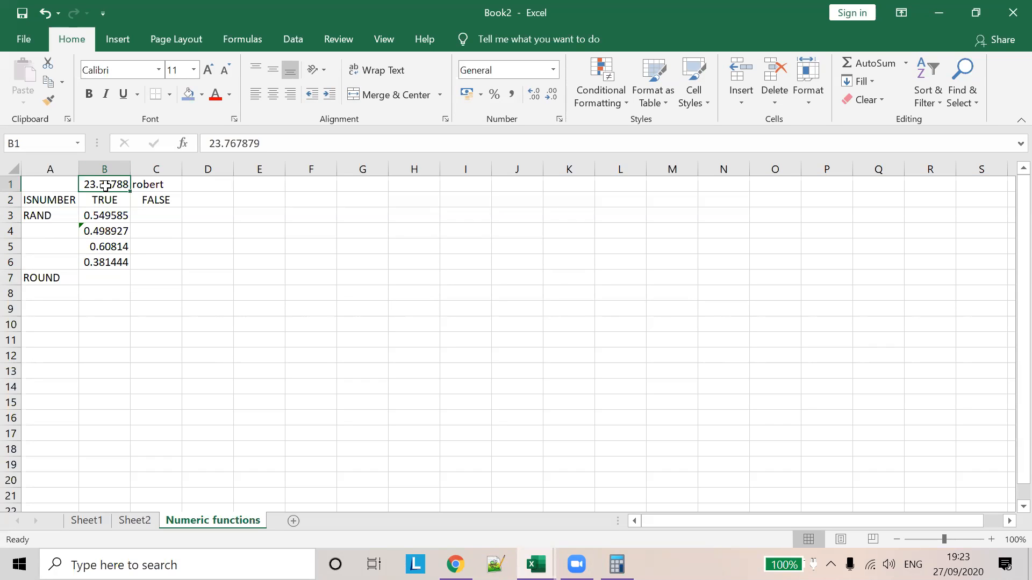
pyautogui.click(227, 149)
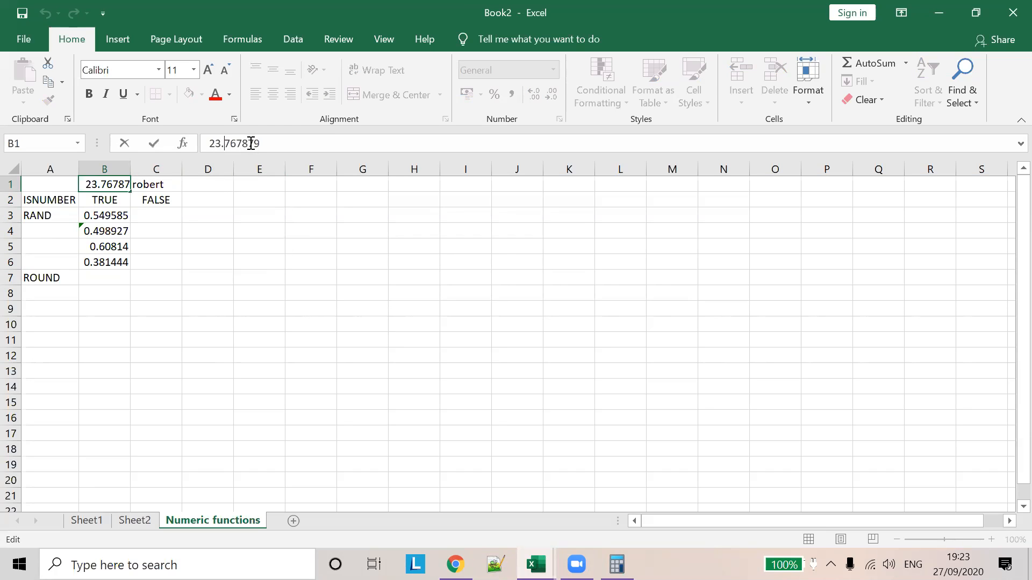
pyautogui.moveTo(242, 143); pyautogui.dragTo(224, 143)
pyautogui.click(118, 278)
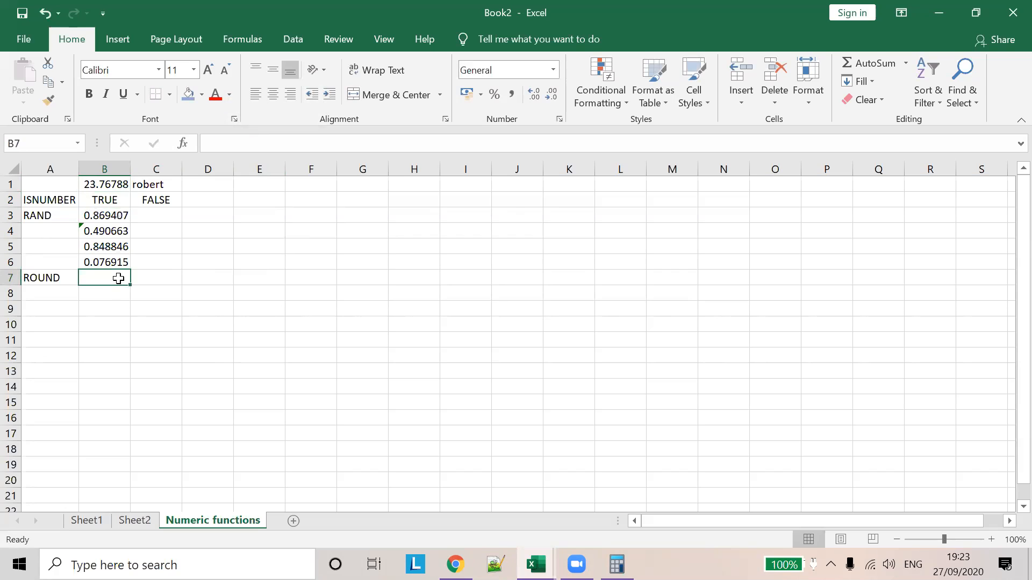
# Round the number in B1 to two decimal places with the formula =ROUND(B1,2) in B7
pyautogui.click(121, 185)
pyautogui.click(110, 277)
pyautogui.write('+')
pyautogui.press('Escape')
pyautogui.write('=RO')
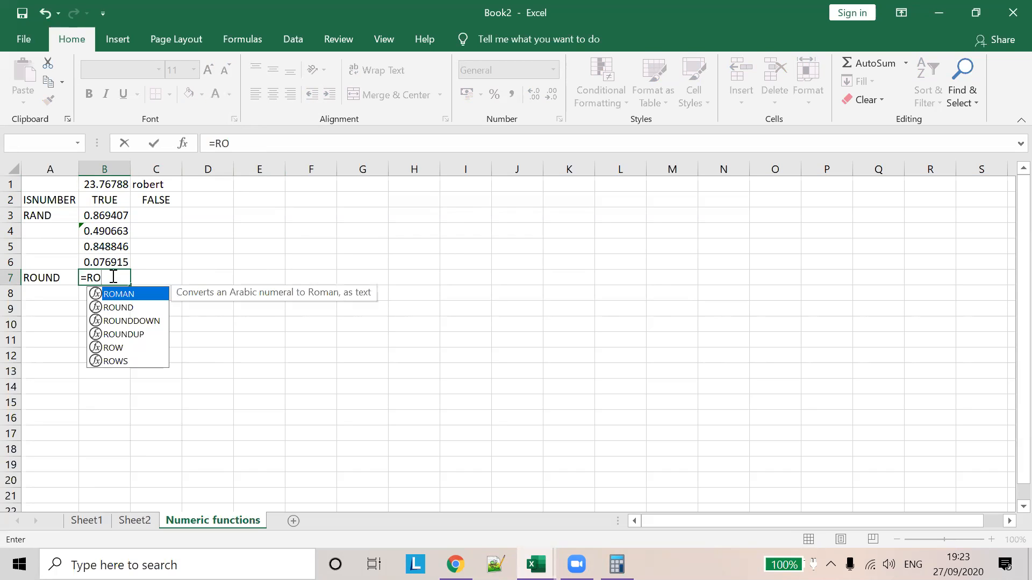
pyautogui.click(125, 307)
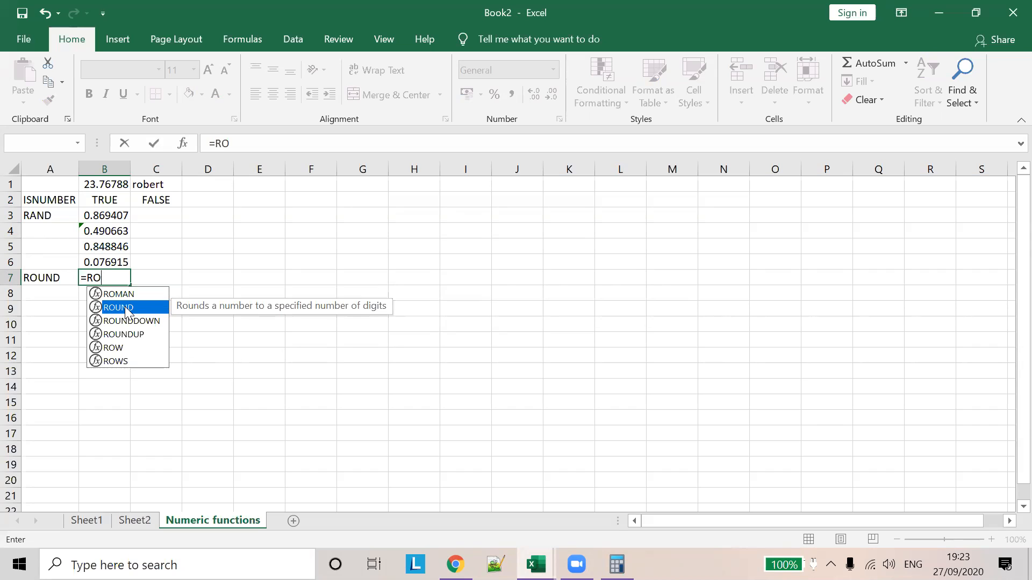
pyautogui.doubleClick(127, 309)
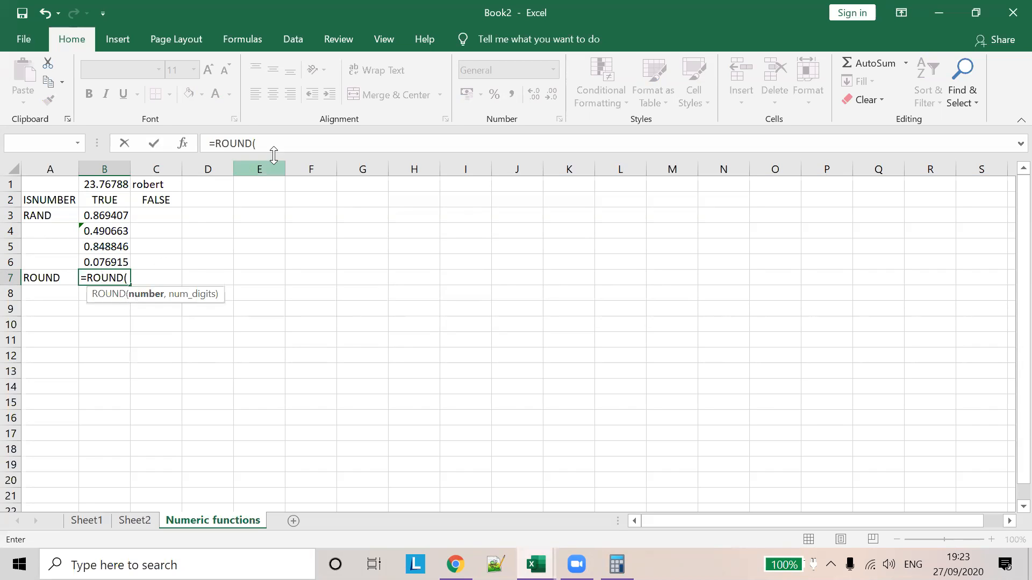
pyautogui.write('B')
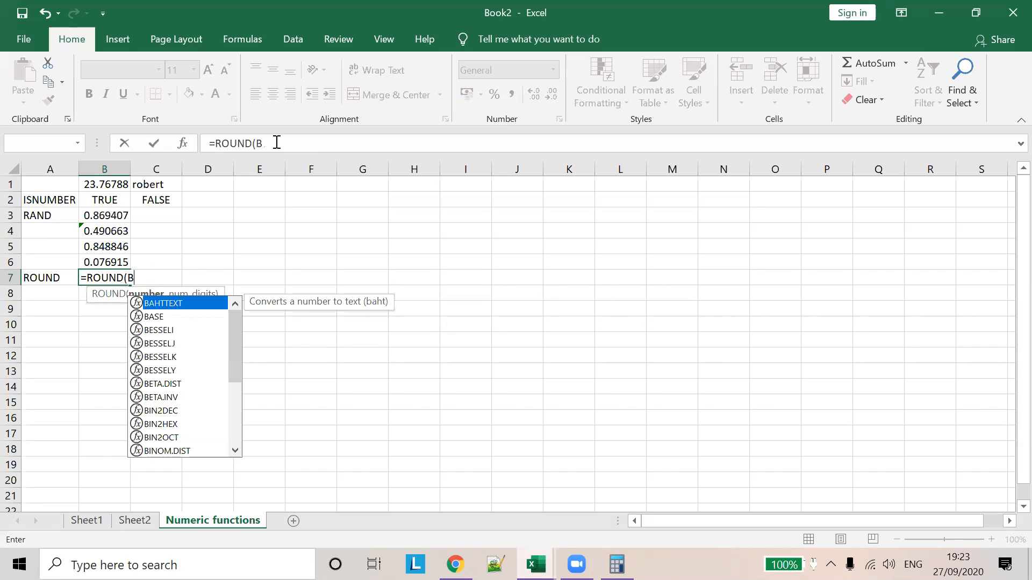
pyautogui.write('1,')
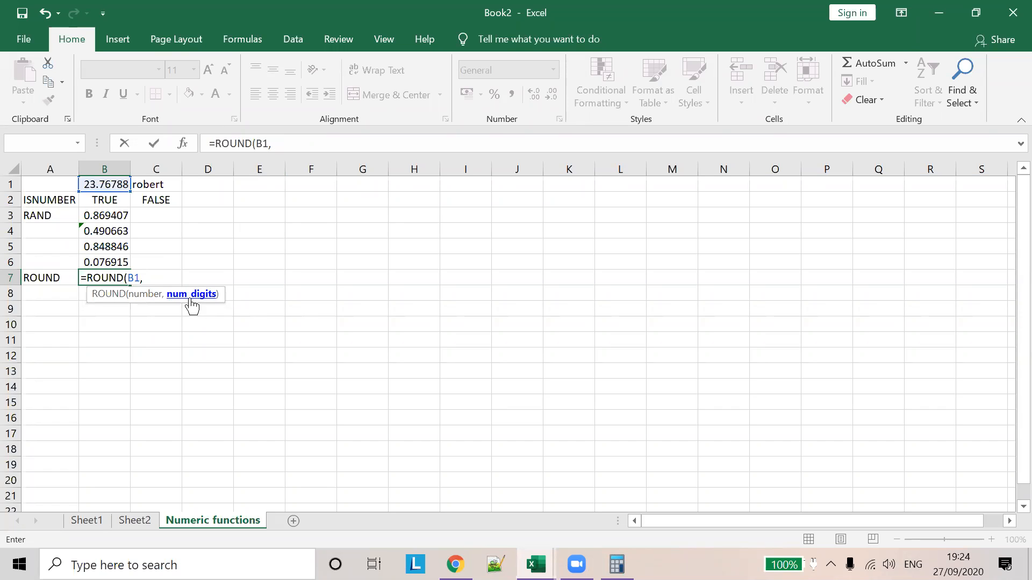
pyautogui.click(291, 144)
pyautogui.write('2)')
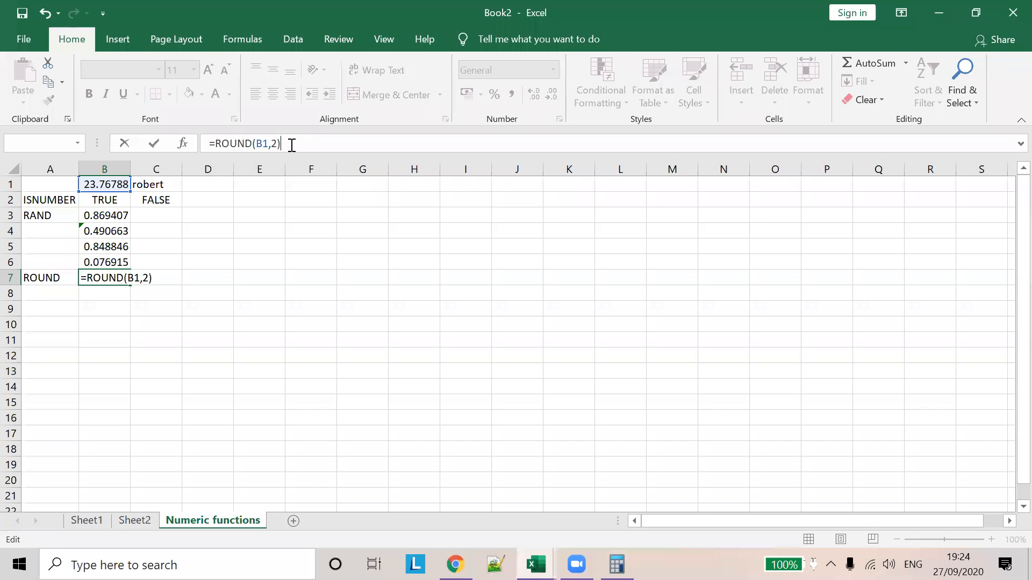
pyautogui.click(209, 259)
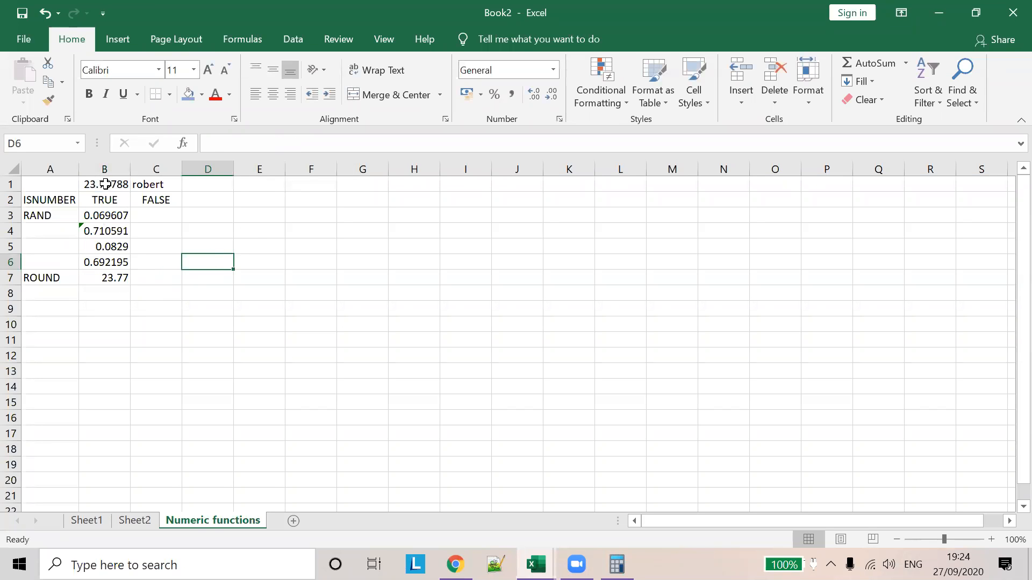
# Change the number of digits in the B7 ROUND formula to 3, as =ROUND(B1,3)
pyautogui.write('e')
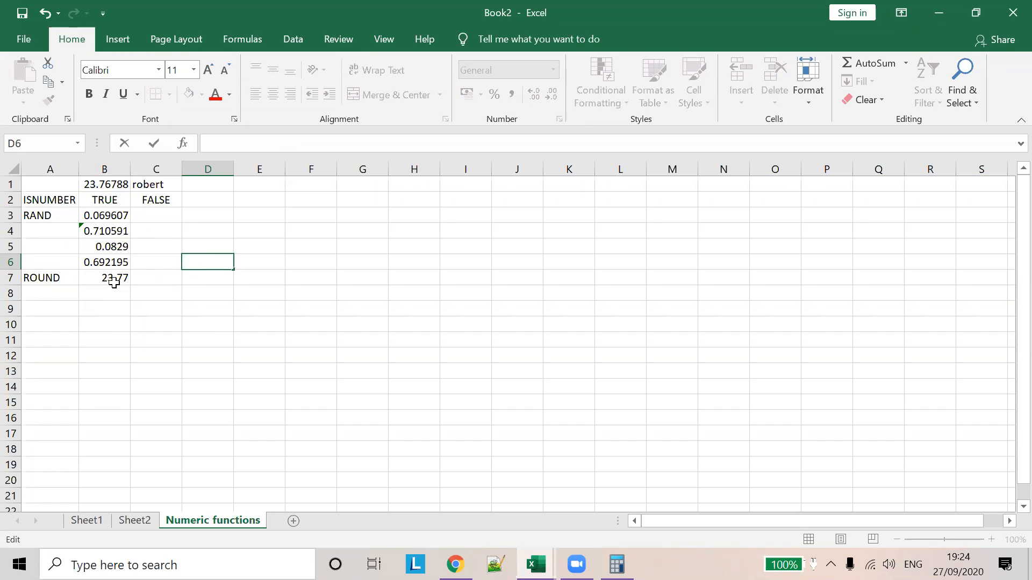
pyautogui.click(113, 280)
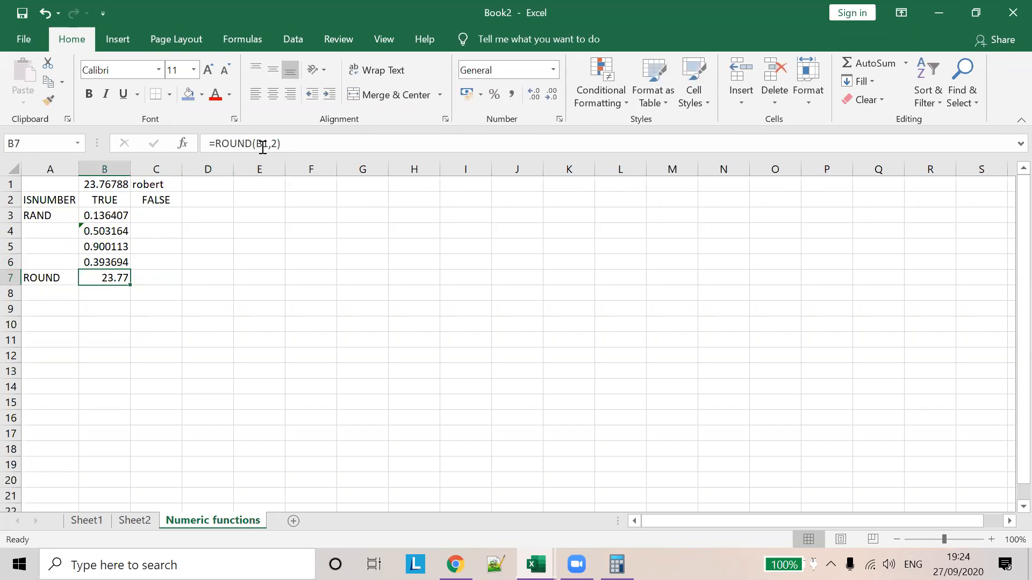
pyautogui.click(276, 143)
pyautogui.press('BackSpace')
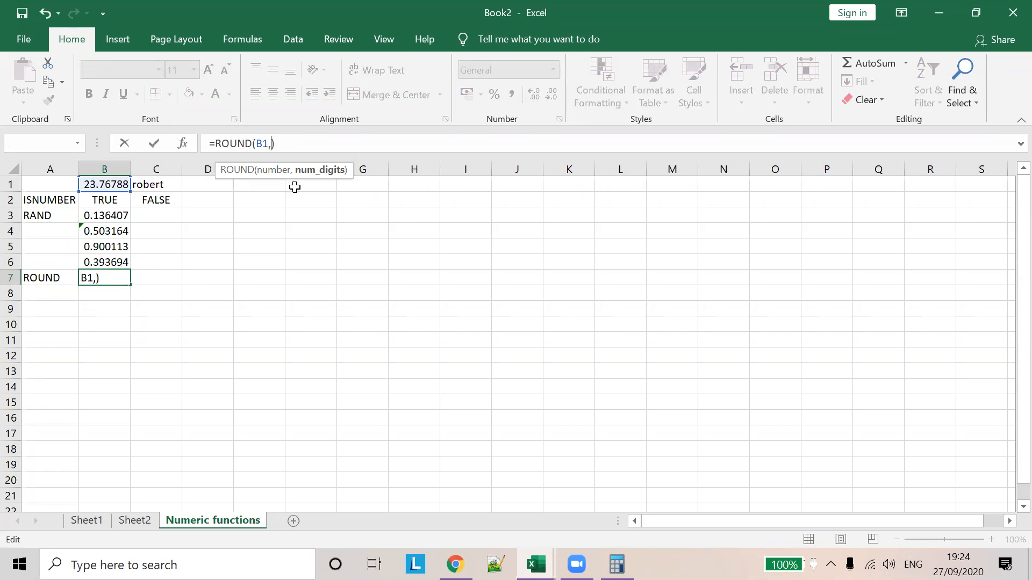
pyautogui.write('3')
pyautogui.click(363, 262)
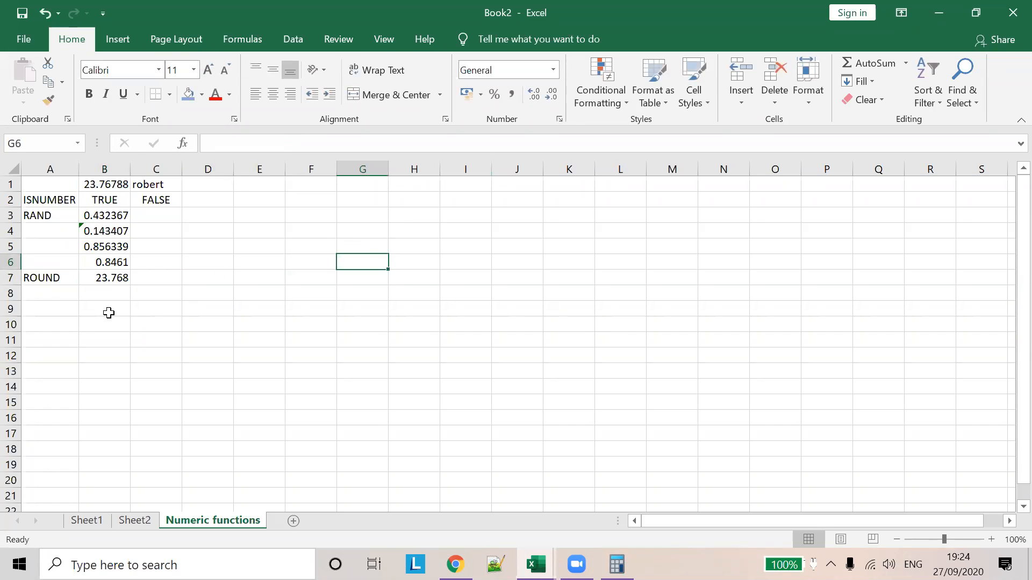
pyautogui.click(115, 277)
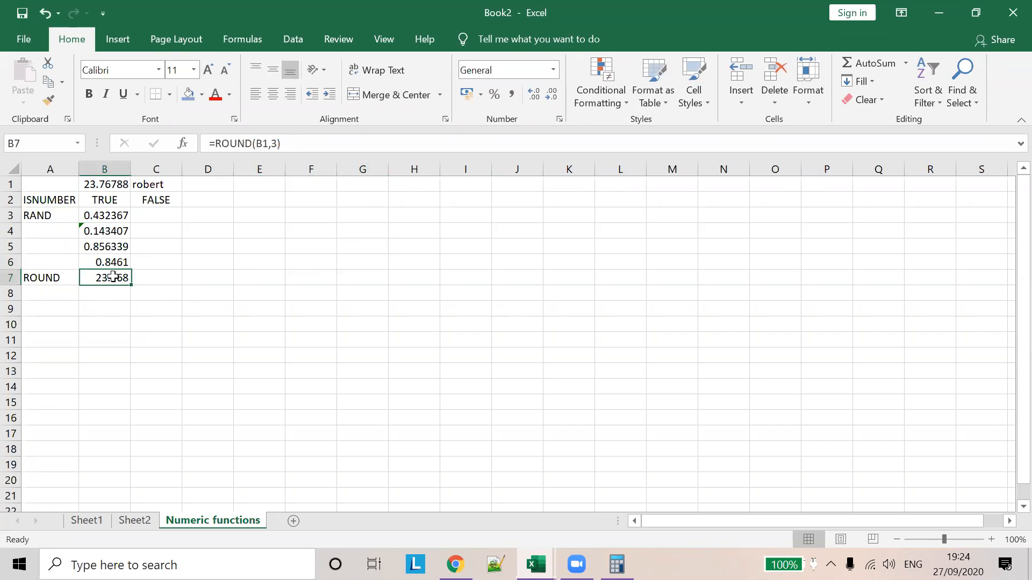
# Change the number of digits in the B7 ROUND formula to 4, as =ROUND(B1,4)
pyautogui.click(281, 145)
pyautogui.press('BackSpace')
pyautogui.write('4')
pyautogui.click(199, 265)
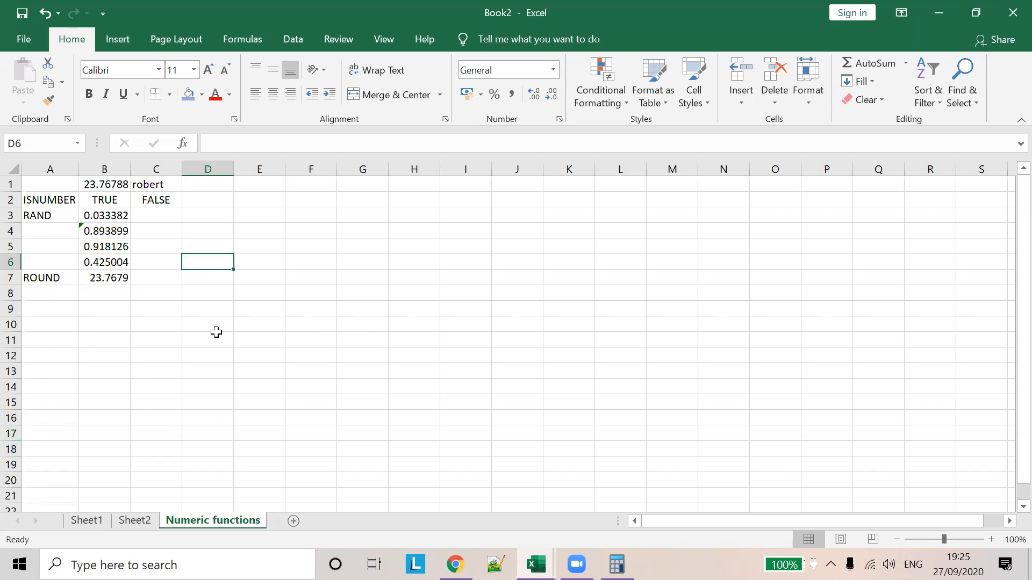
# Label cell A8 as POWER
pyautogui.click(60, 298)
pyautogui.write('POWER')
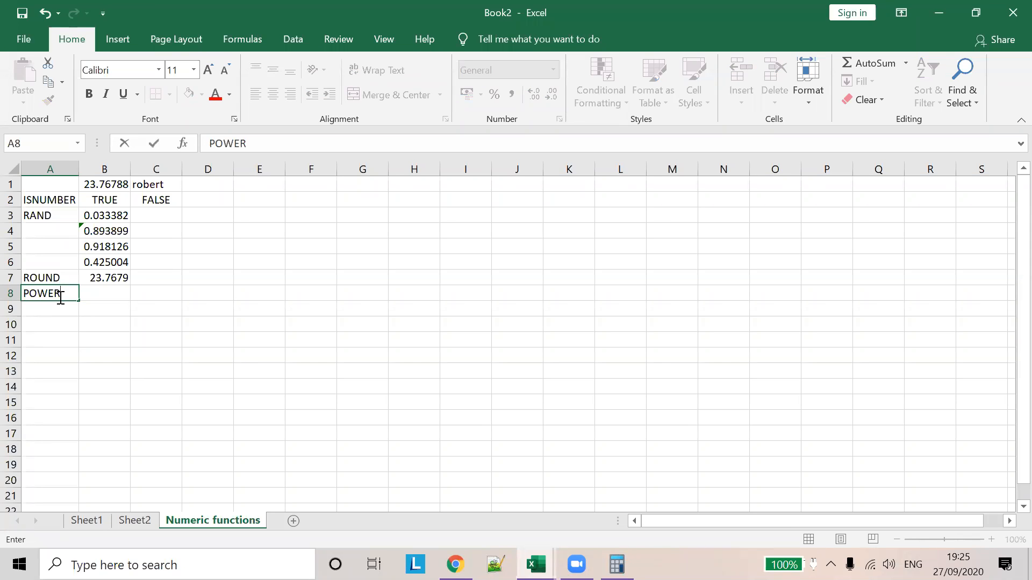
pyautogui.press('Tab')
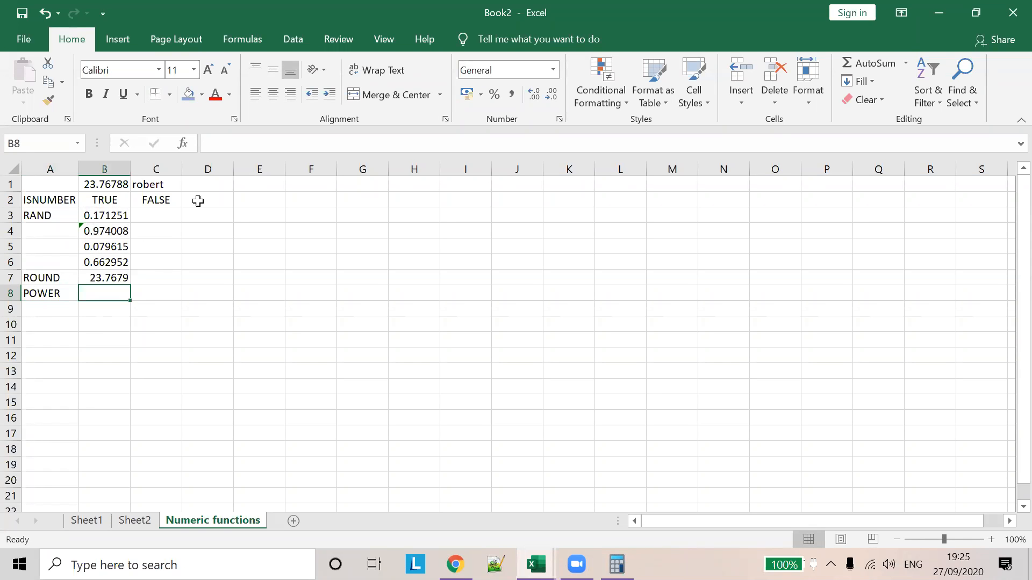
# Try to enter the formula =(2,3) in B8, beside the POWER label
pyautogui.click(220, 141)
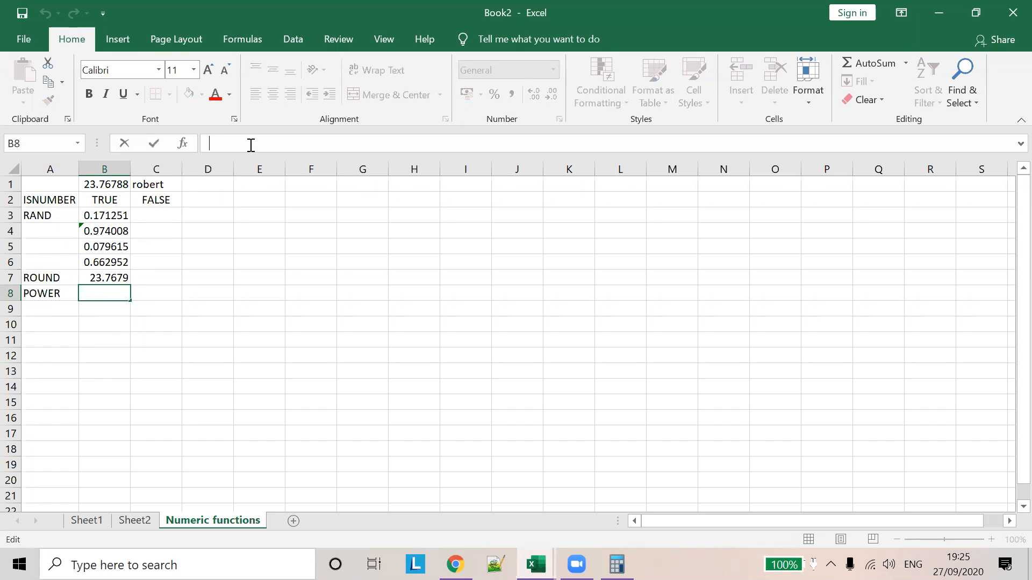
pyautogui.write('=()')
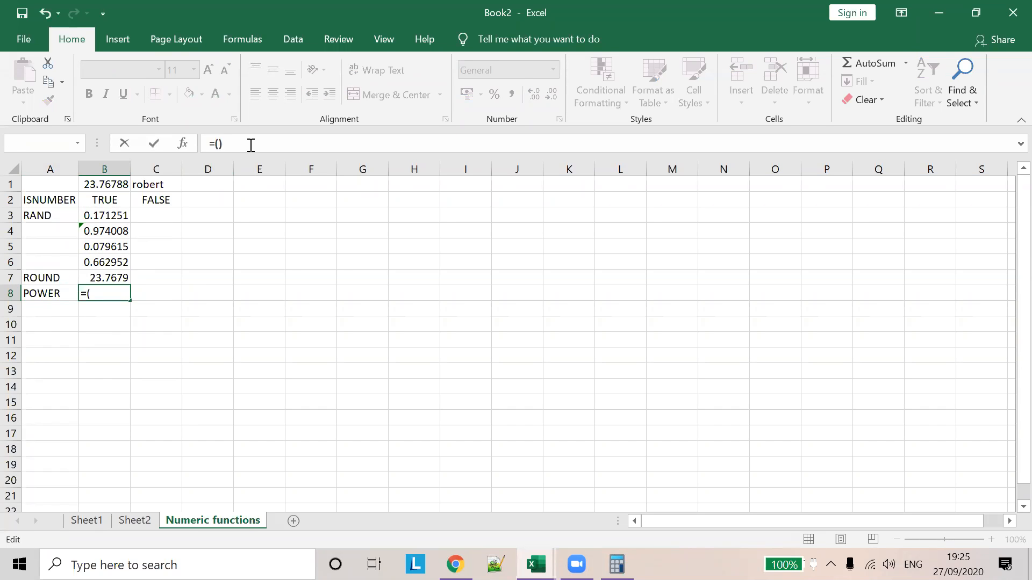
pyautogui.write('2,')
pyautogui.write('4')
pyautogui.press('BackSpace')
pyautogui.write('3')
pyautogui.click(173, 308)
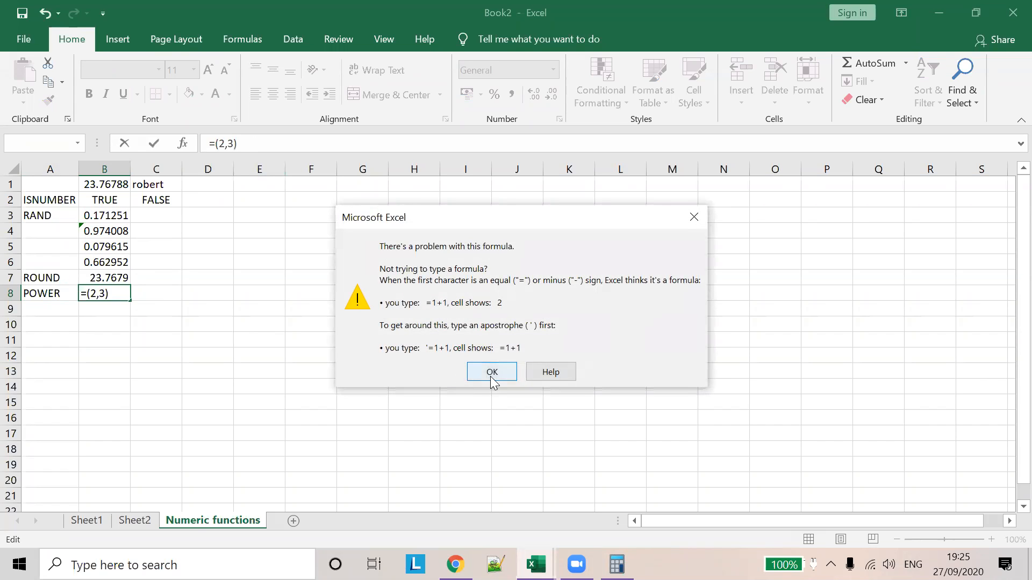
pyautogui.click(490, 376)
# Add the POWER function name to the B8 formula so that it is =POWER(2,3)
pyautogui.click(220, 142)
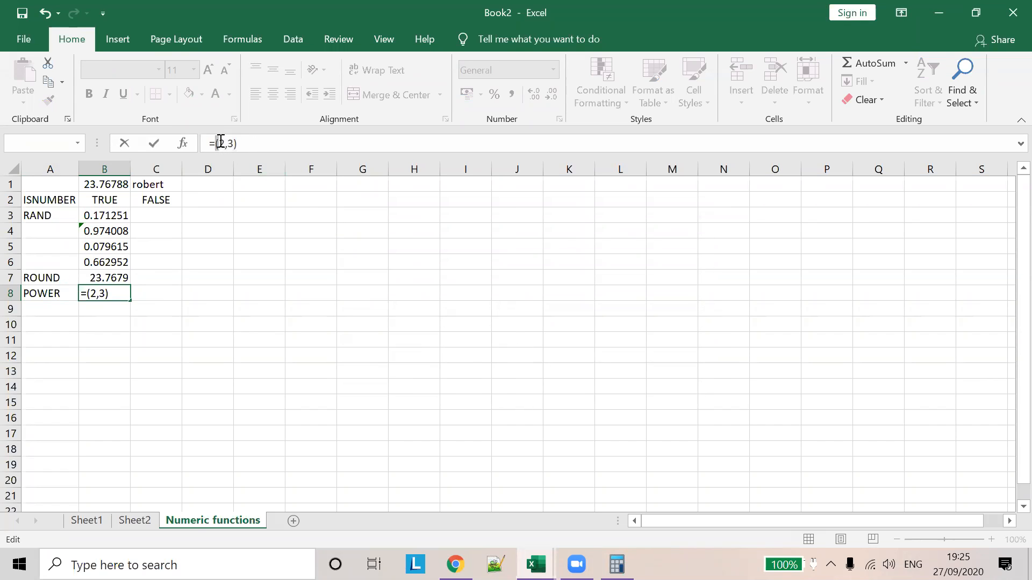
pyautogui.write('POWER')
pyautogui.press('Delete')
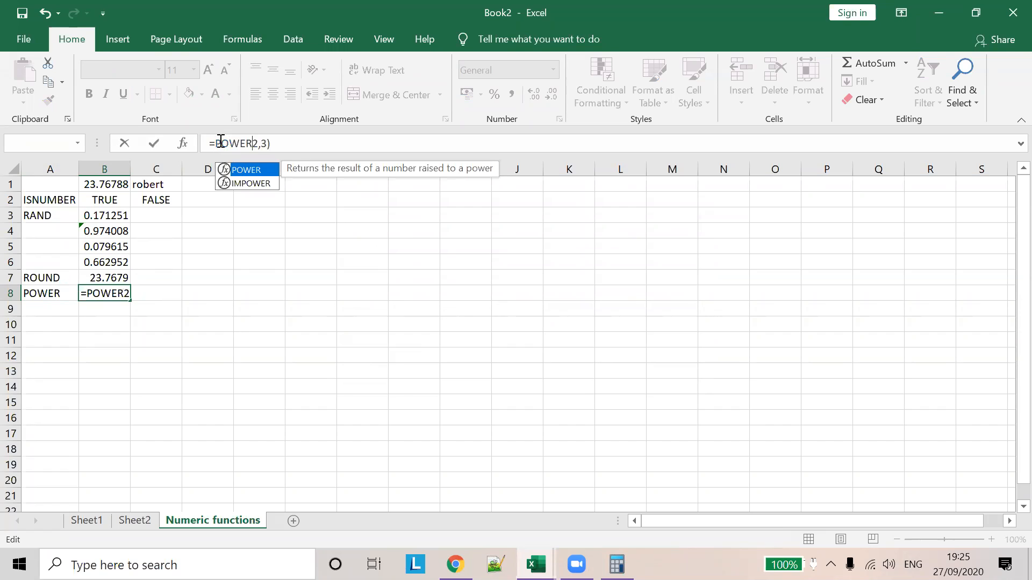
pyautogui.write('(')
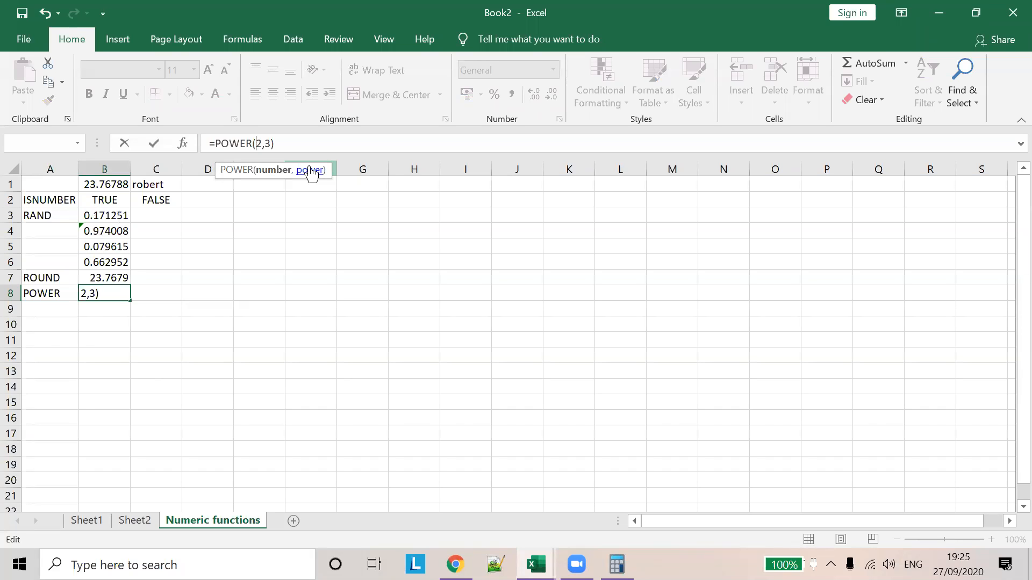
pyautogui.click(163, 296)
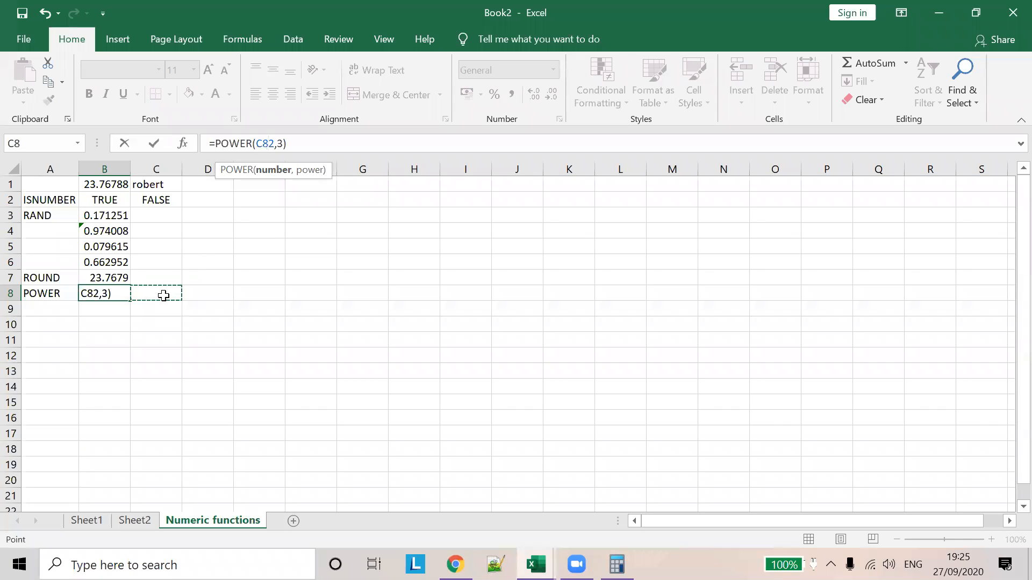
pyautogui.click(276, 150)
pyautogui.press('BackSpace')
pyautogui.press('BackSpace')
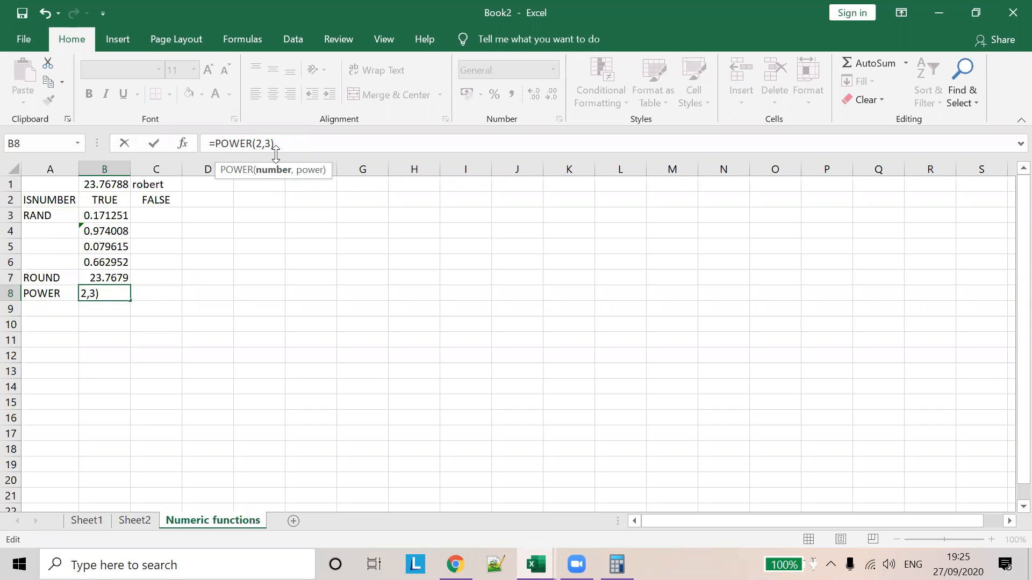
pyautogui.click(172, 289)
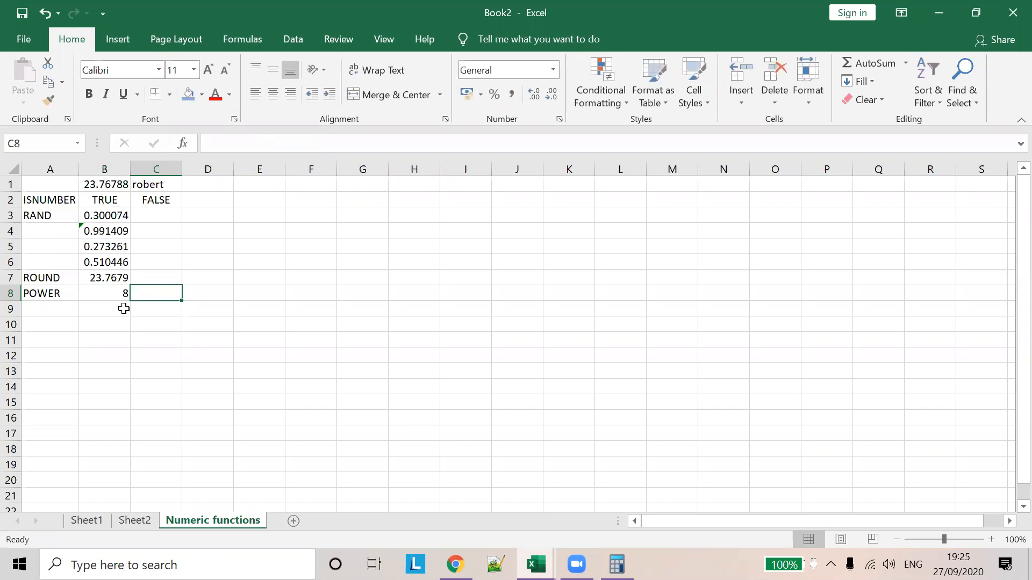
# Write the equivalent multiplication 2*2*2 as text in C8, beside the POWER formula
pyautogui.click(118, 293)
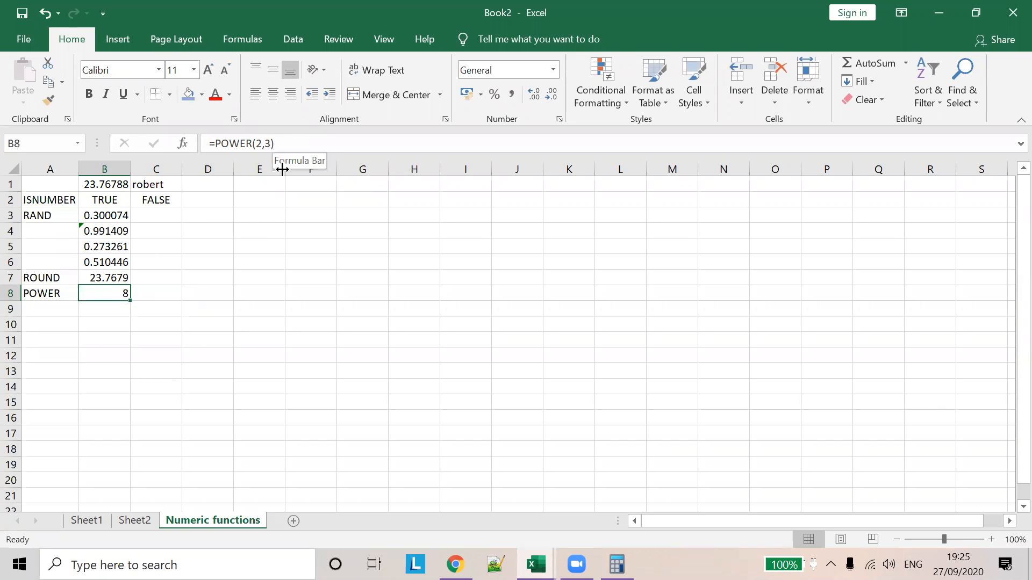
pyautogui.click(167, 291)
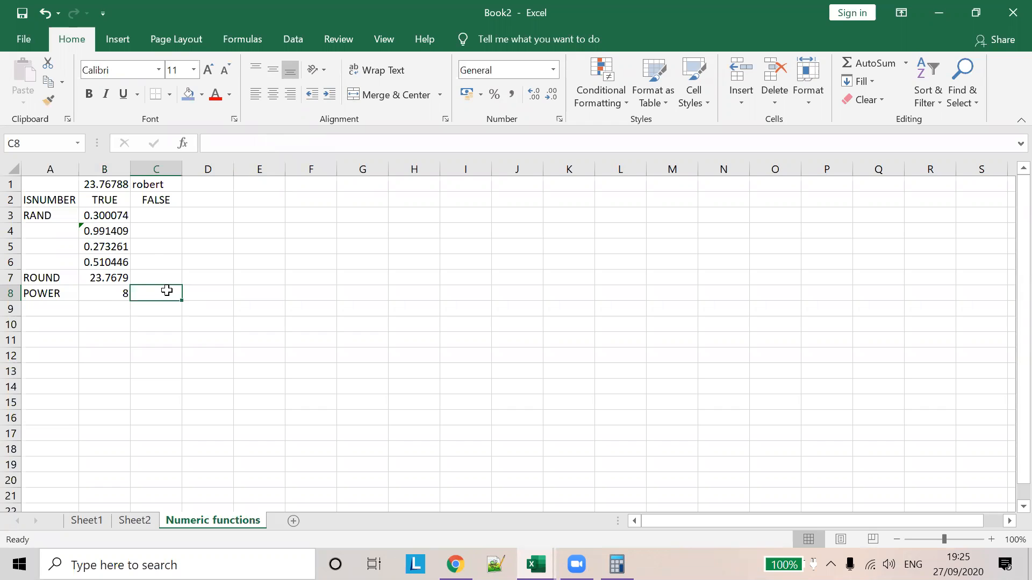
pyautogui.write('2*2')
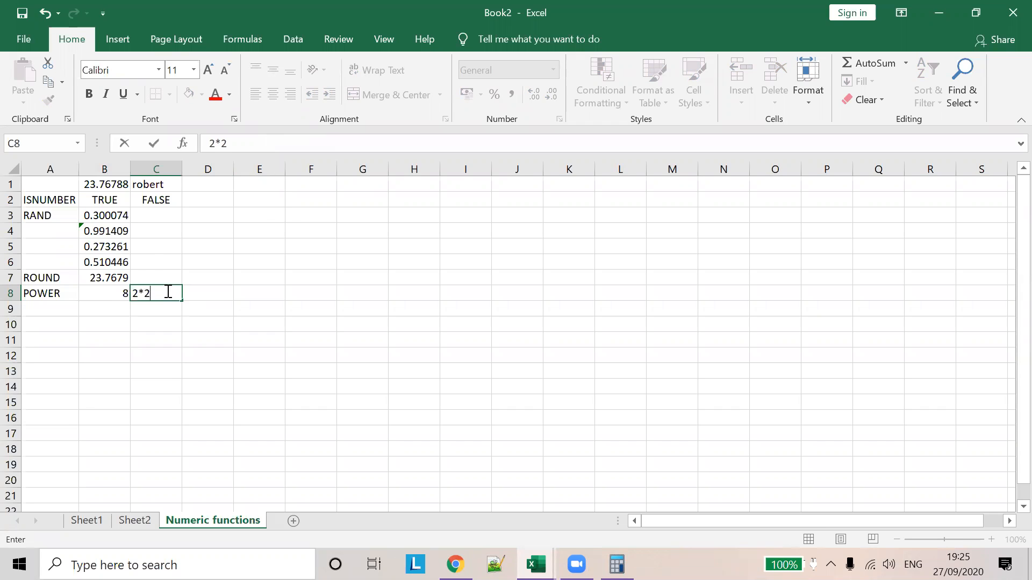
pyautogui.write('*2')
pyautogui.moveTo(165, 292); pyautogui.dragTo(127, 291)
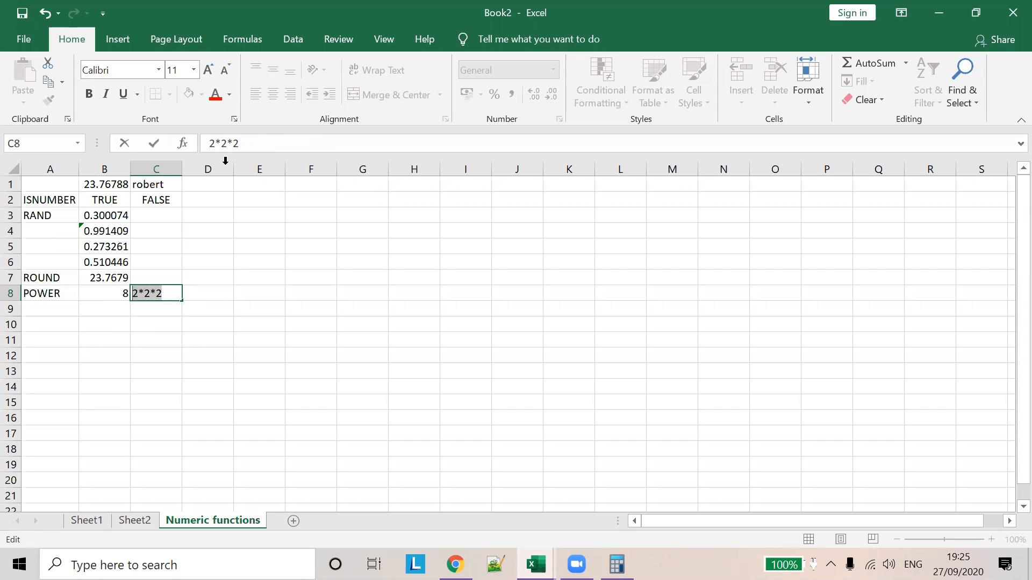
# Change the exponent in the B8 POWER formula to 4, as =POWER(2,4)
pyautogui.click(118, 293)
pyautogui.click(270, 144)
pyautogui.press('BackSpace')
pyautogui.write('4')
pyautogui.click(168, 292)
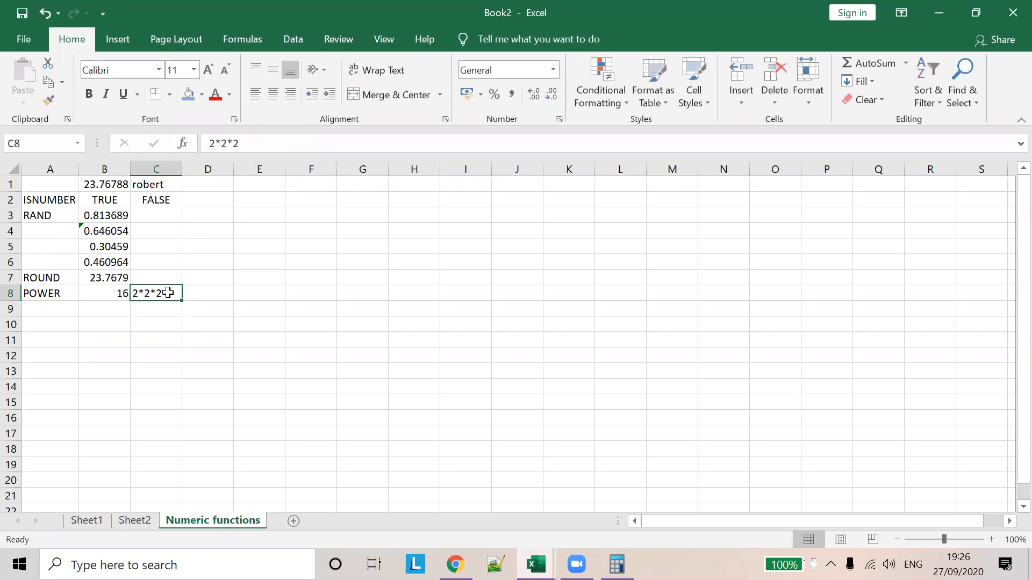
# Extend the multiplication text in C8 to 2*2*2*2
pyautogui.click(255, 141)
pyautogui.write('*2')
pyautogui.click(216, 295)
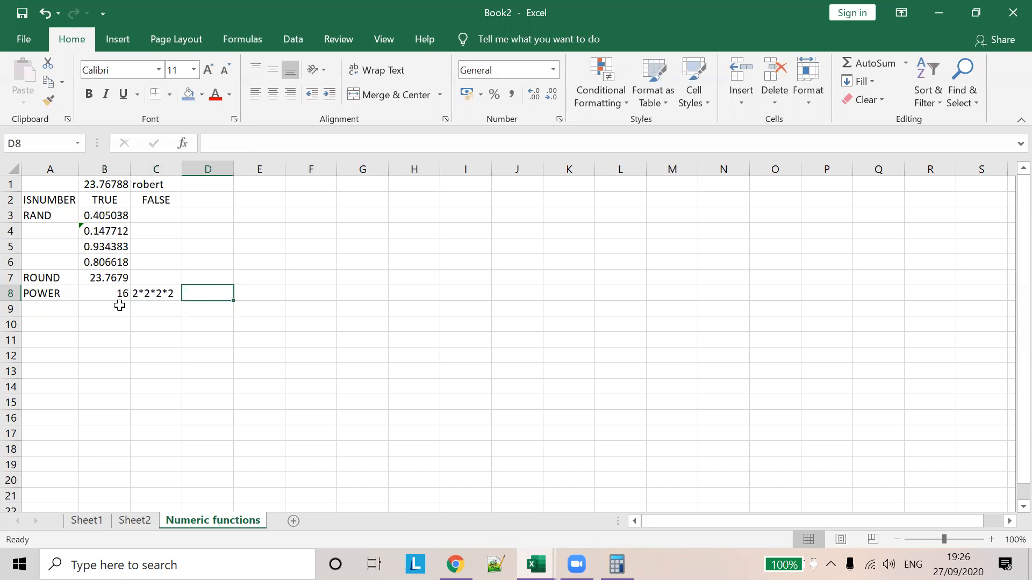
pyautogui.click(244, 144)
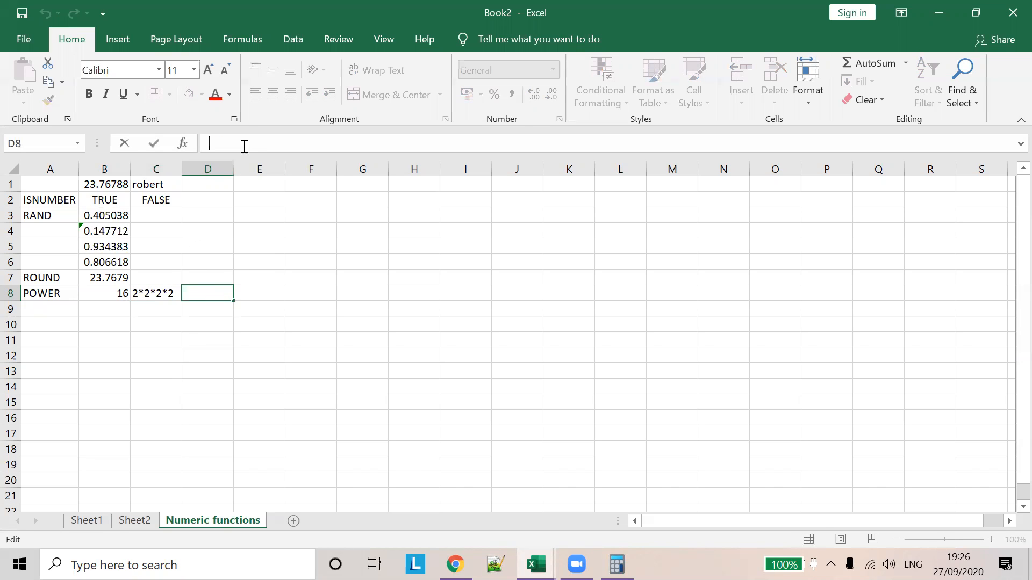
# Change both the number and the power in the B8 formula to 3, as =POWER(3,3)
pyautogui.click(116, 293)
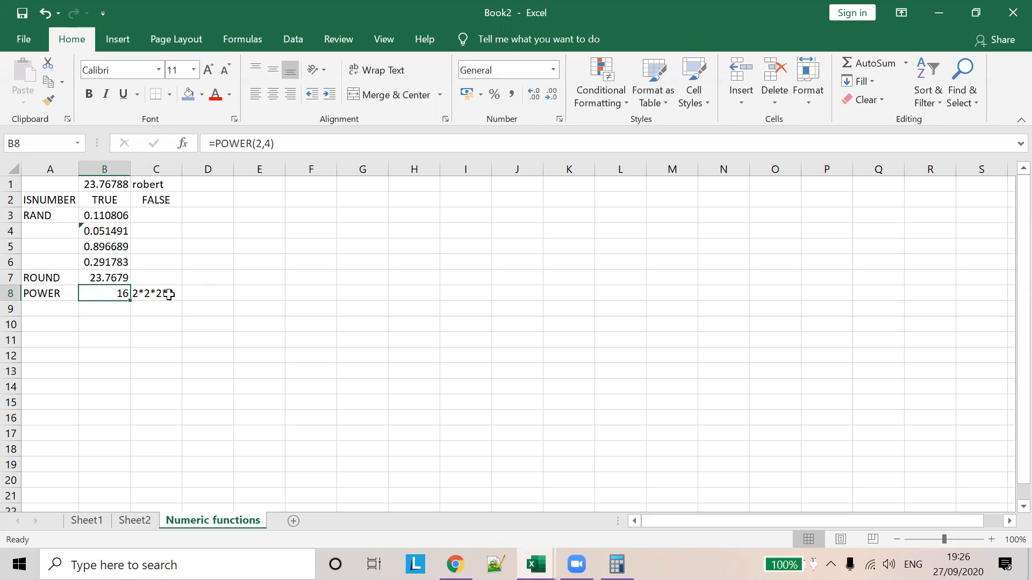
pyautogui.click(263, 144)
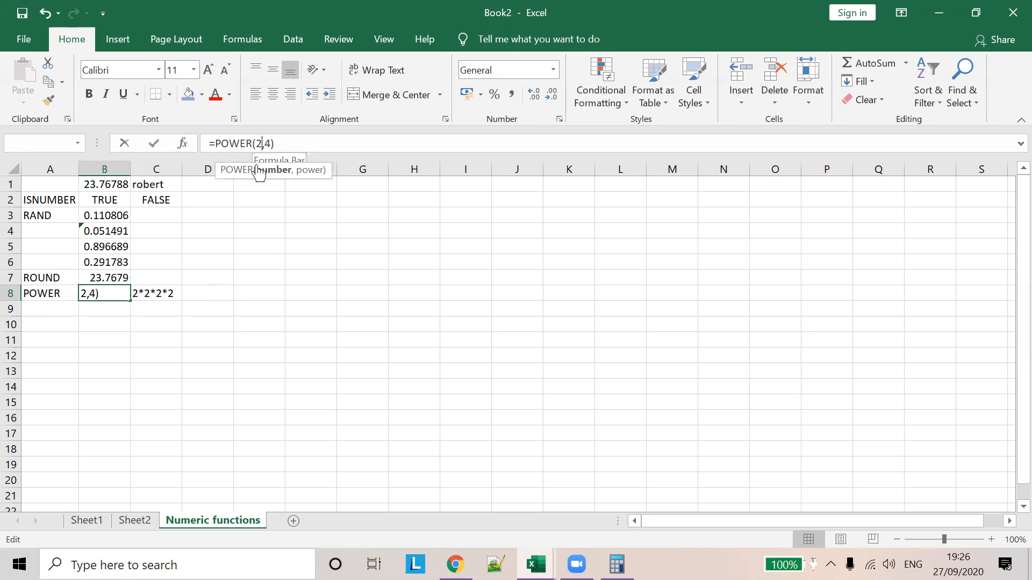
pyautogui.press('BackSpace')
pyautogui.write('3')
pyautogui.press('Right')
pyautogui.press('Delete')
pyautogui.write('3')
pyautogui.click(165, 293)
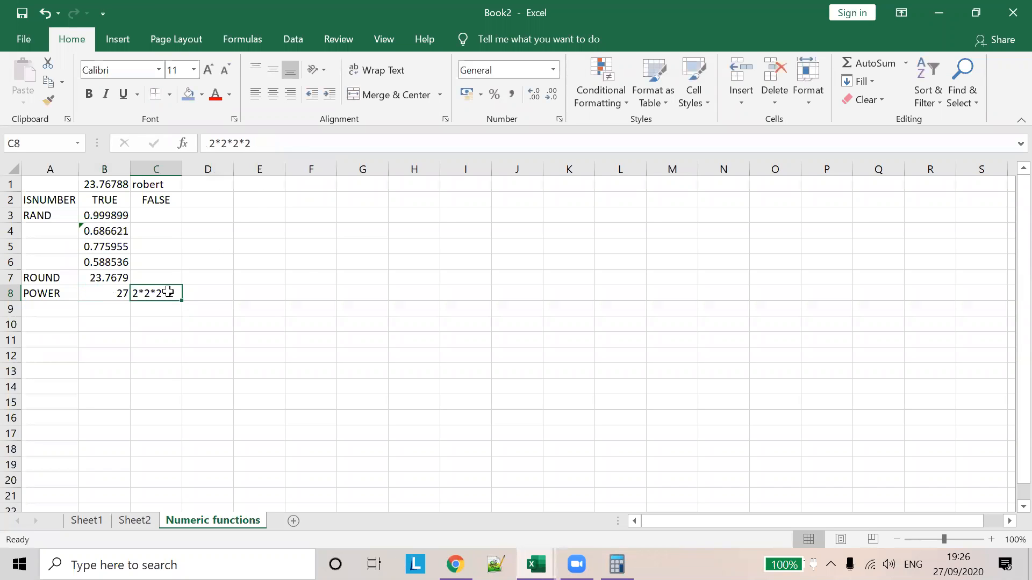
# Set the exponent in the B8 POWER formula to 2, as =POWER(3,2)
pyautogui.click(116, 286)
pyautogui.click(268, 138)
pyautogui.press('Delete')
pyautogui.write('2')
pyautogui.click(164, 292)
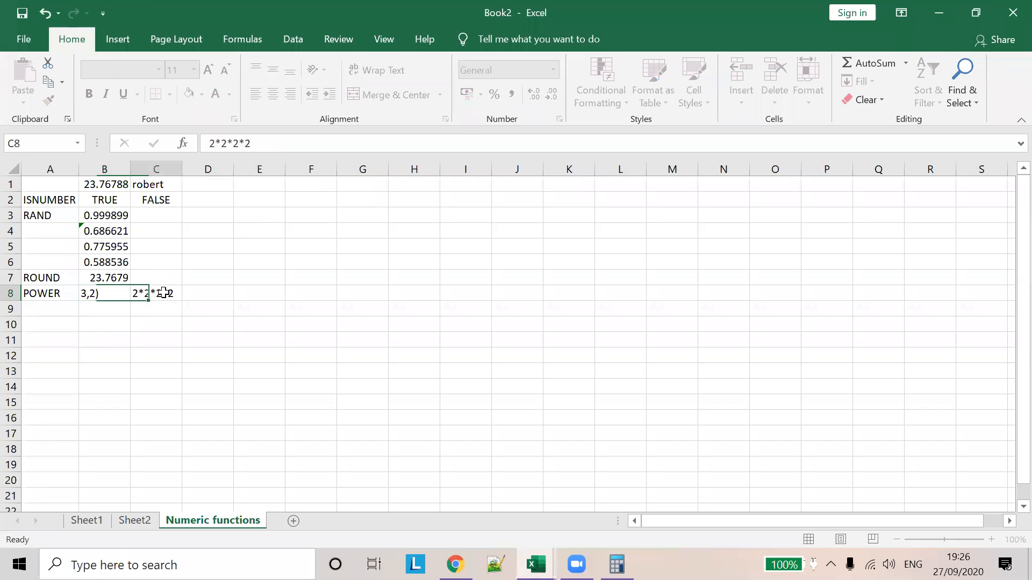
# Replace the multiplication text in C8 with 3*3 and compare it with the B8 formula
pyautogui.moveTo(257, 143); pyautogui.dragTo(73, 128)
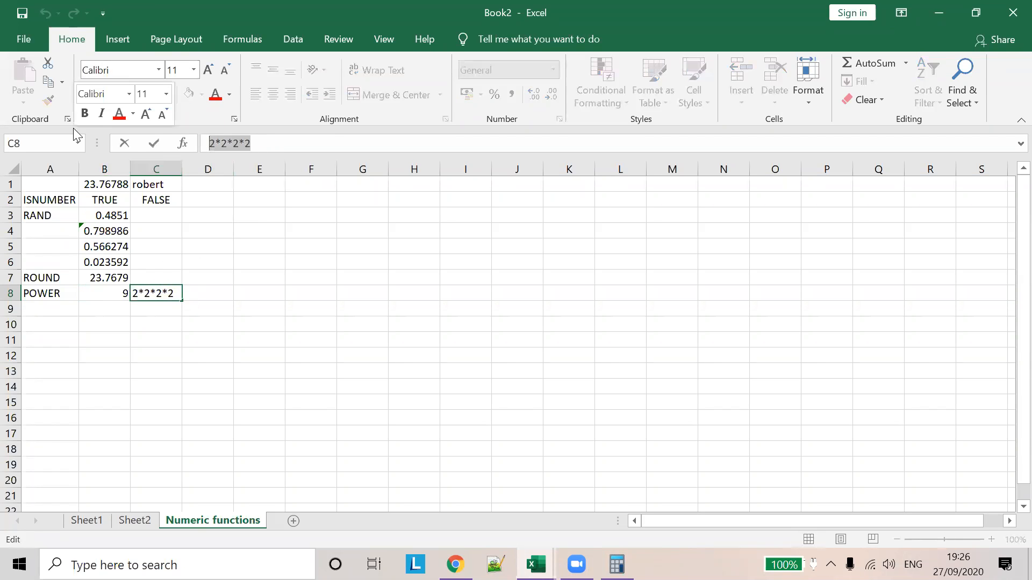
pyautogui.write('#*3')
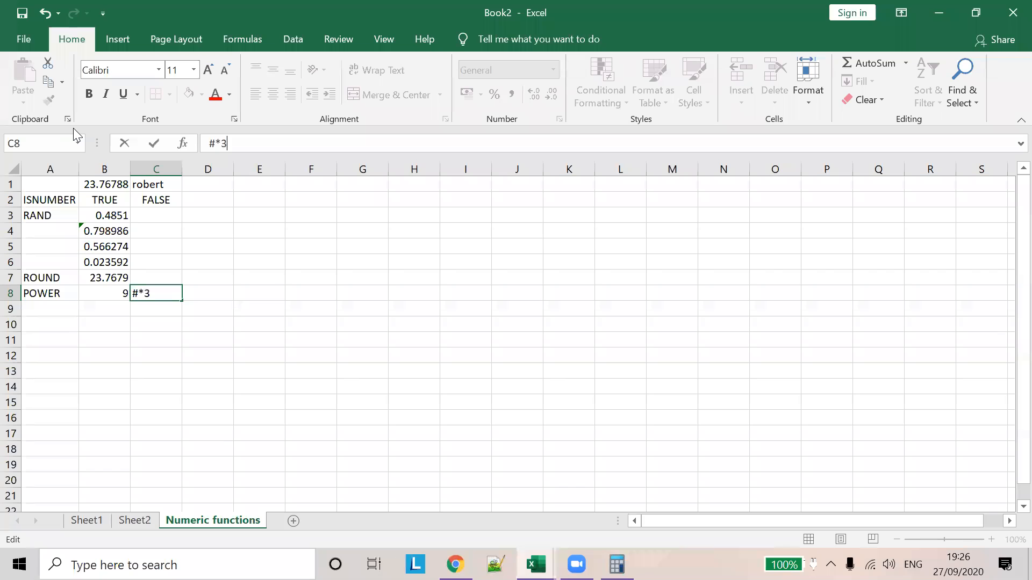
pyautogui.moveTo(215, 143); pyautogui.dragTo(201, 145)
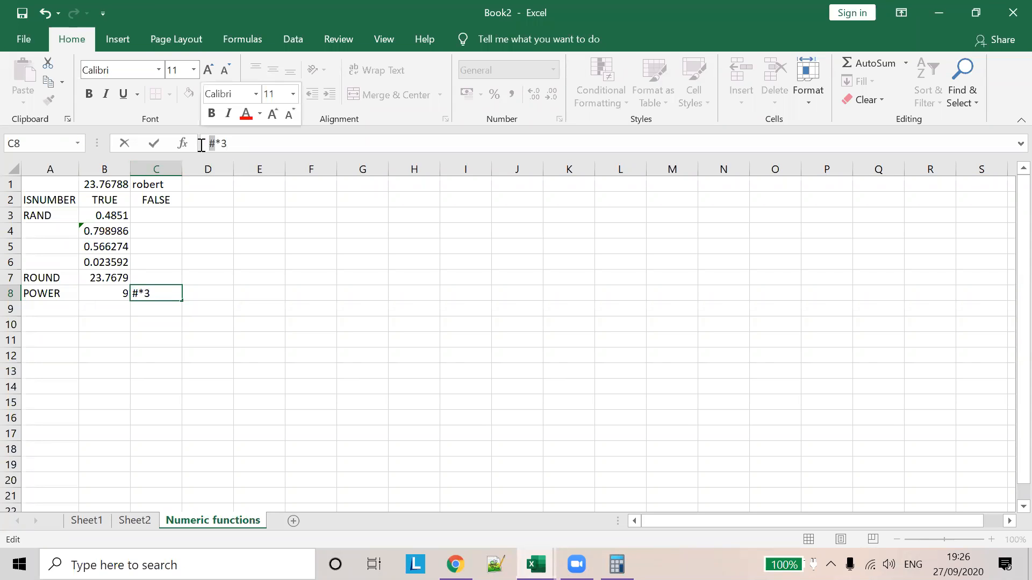
pyautogui.click(259, 278)
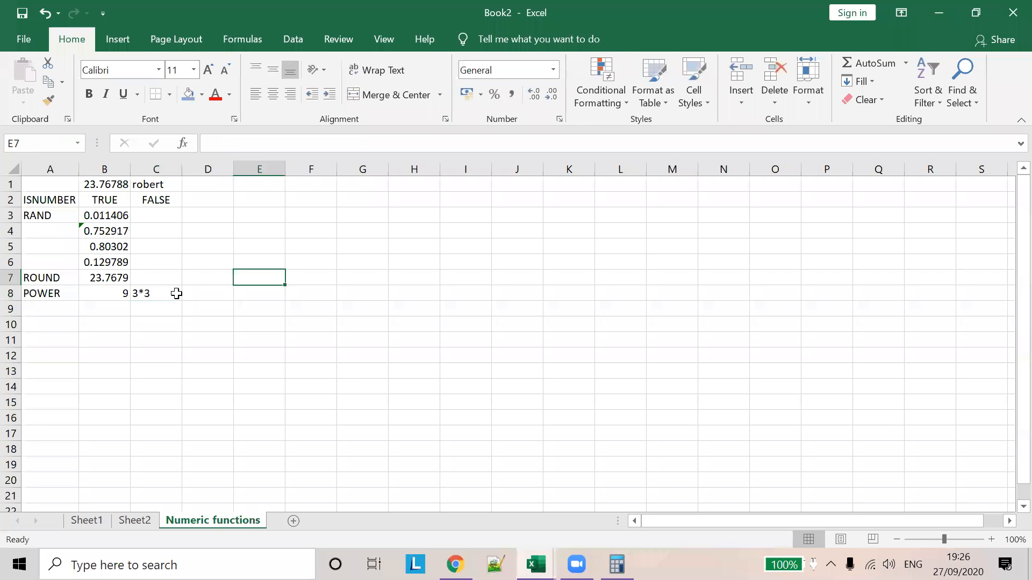
pyautogui.click(141, 293)
pyautogui.click(114, 295)
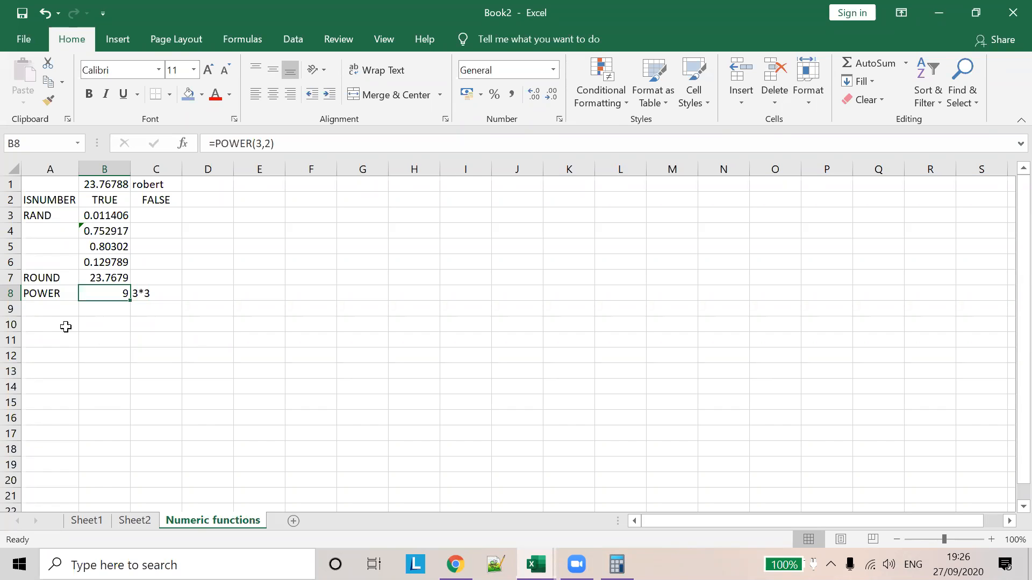
# Label cell A9 as ROMAN
pyautogui.click(52, 307)
pyautogui.write('ROMAN')
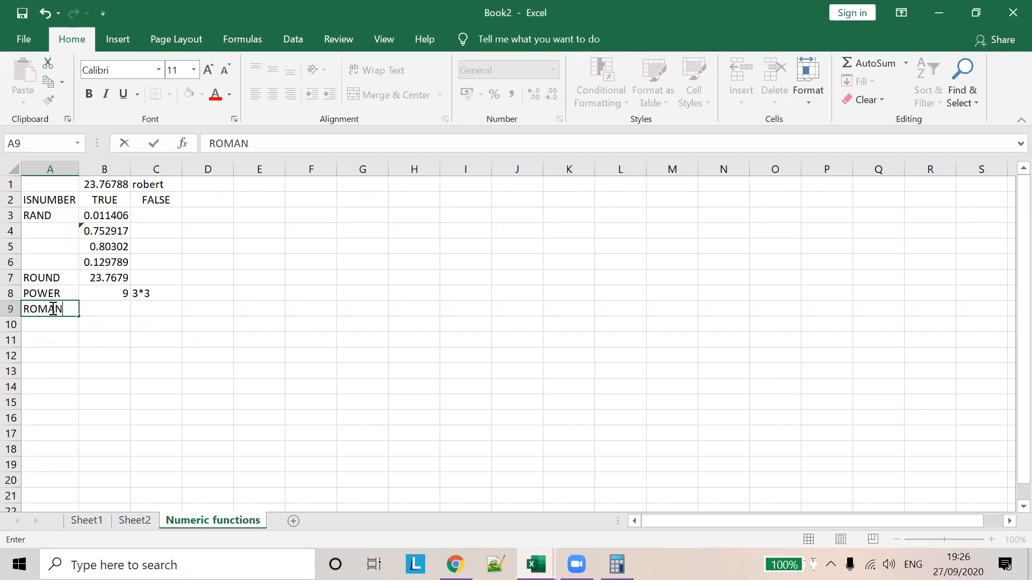
pyautogui.press('Tab')
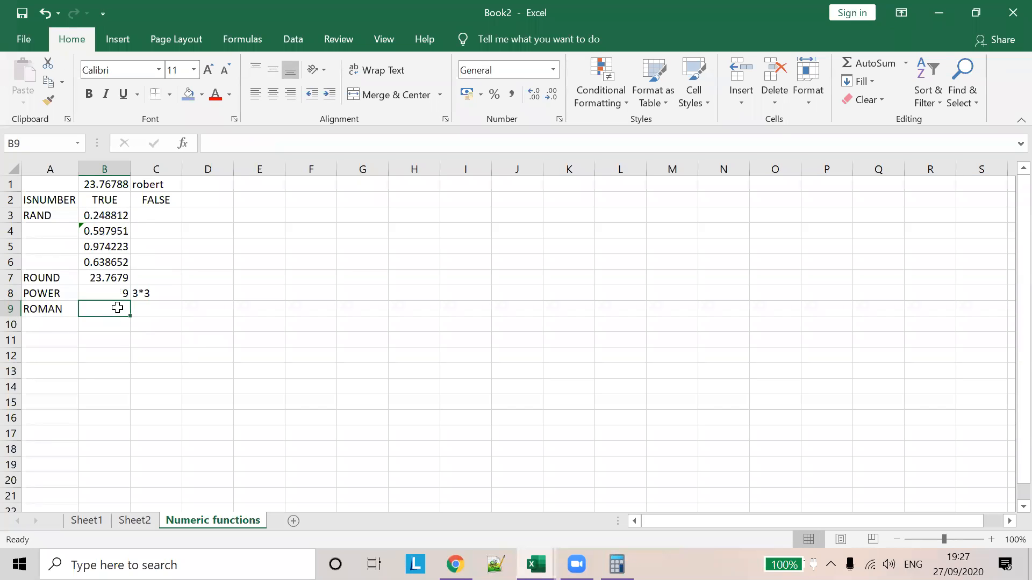
# Enter the sample numbers 2, 3, 10, 23 and 123 in cells B9 to B13
pyautogui.write('2')
pyautogui.press('Return')
pyautogui.write('3')
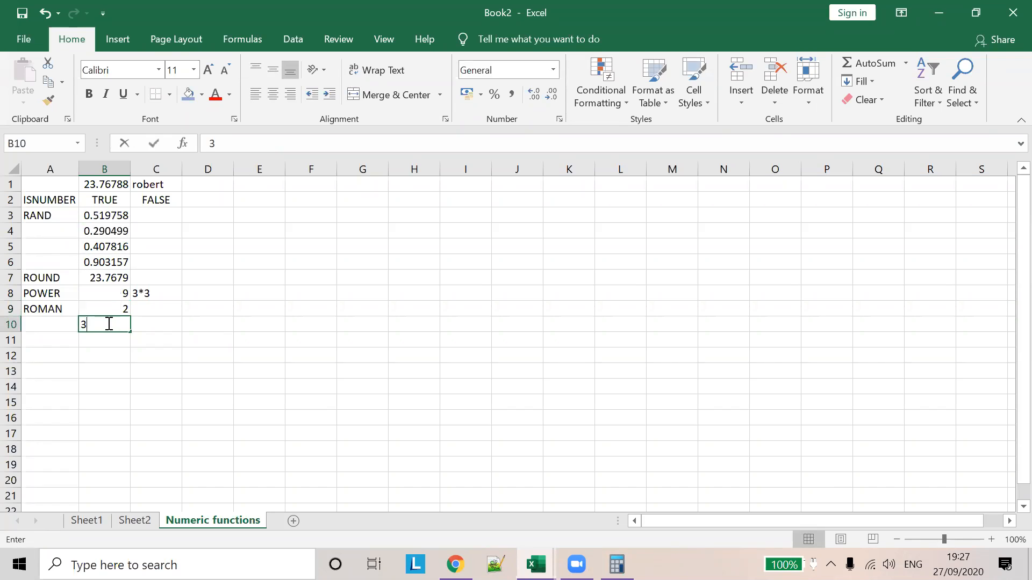
pyautogui.press('Return')
pyautogui.write('10')
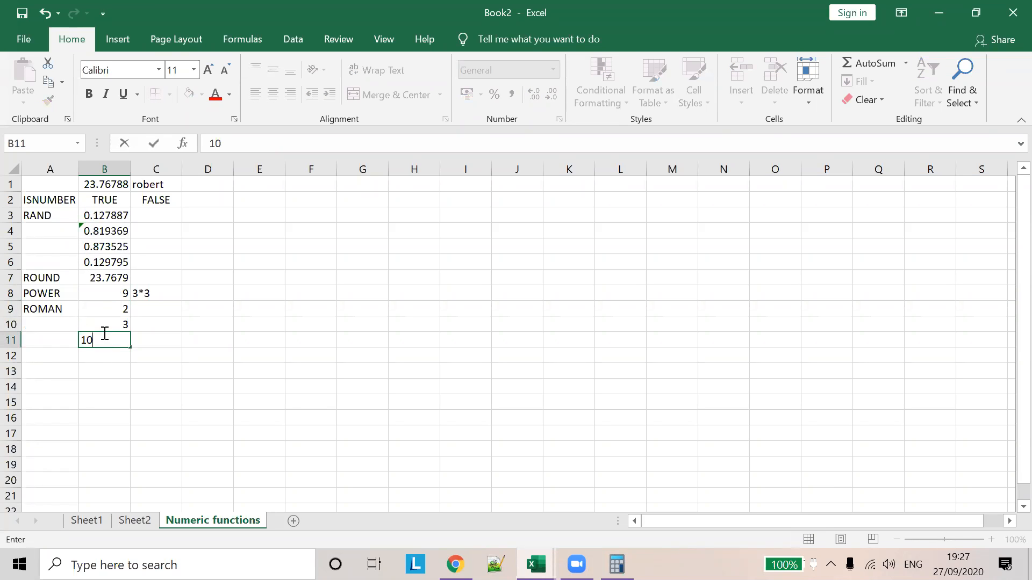
pyautogui.press('Return')
pyautogui.write('23')
pyautogui.press('Return')
pyautogui.write('123')
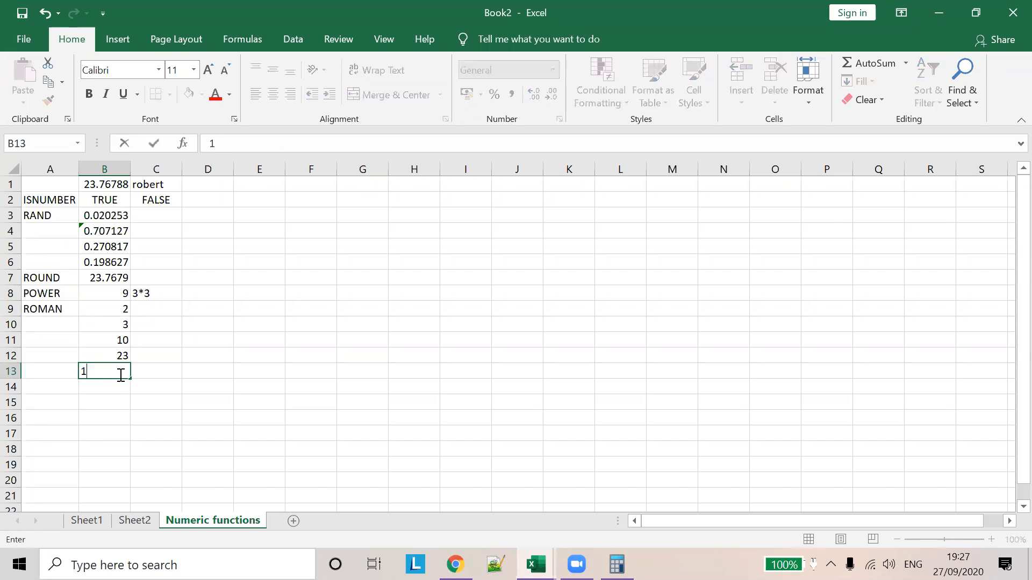
# Enter the formula =-ROMAN(B9) in cell C9, beside the first sample number
pyautogui.click(150, 308)
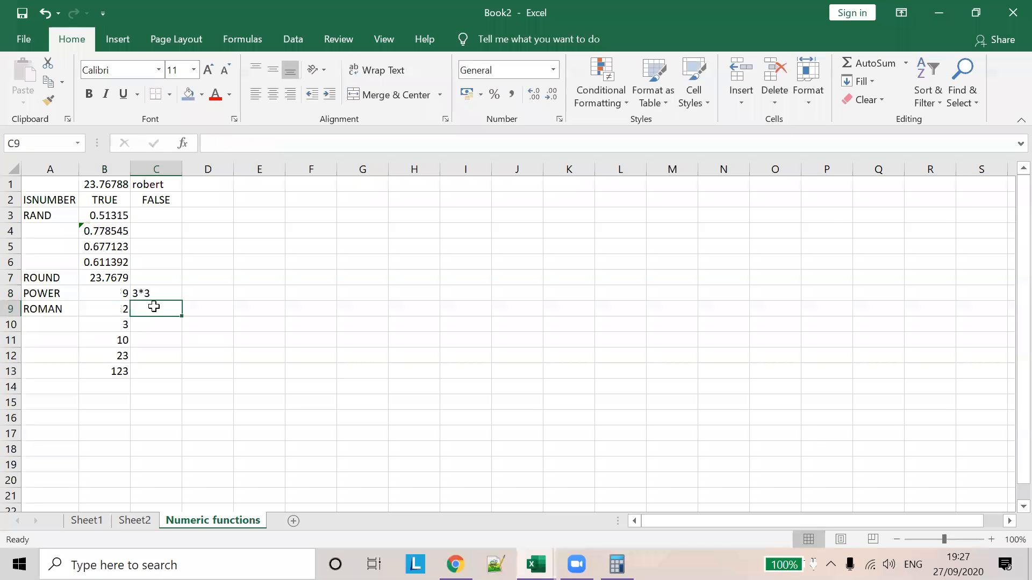
pyautogui.click(236, 141)
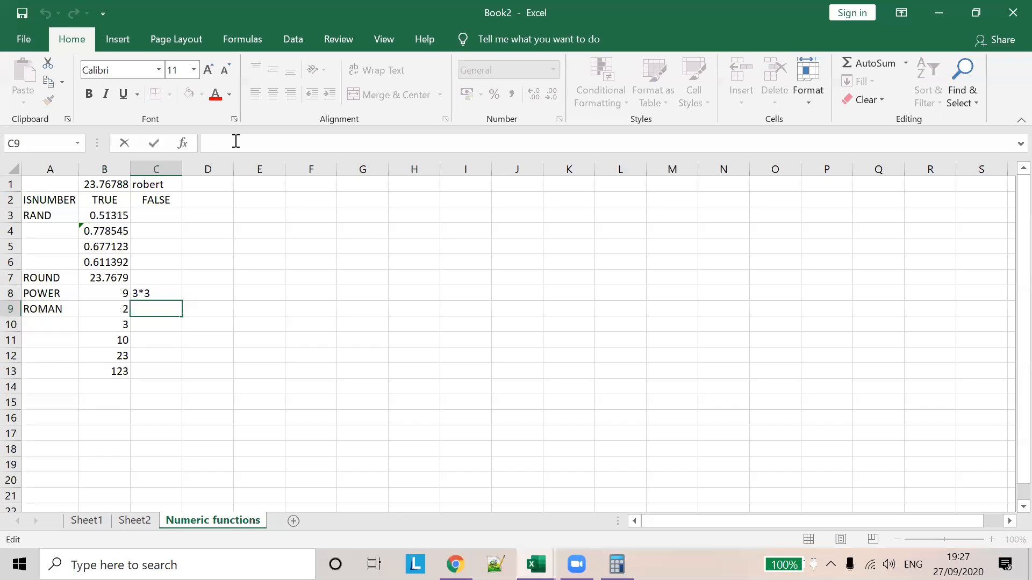
pyautogui.write('+ROMAN')
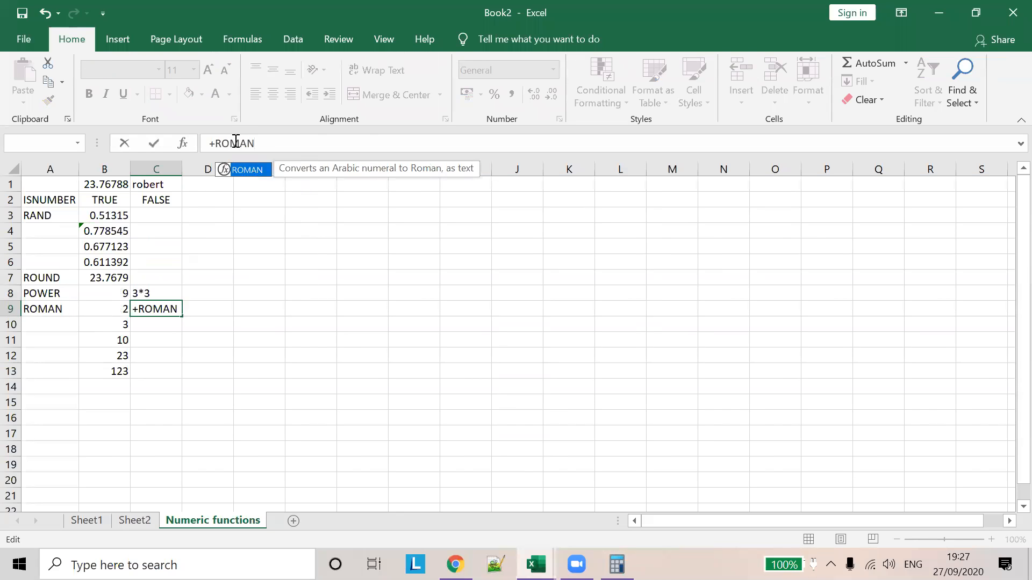
pyautogui.doubleClick(253, 169)
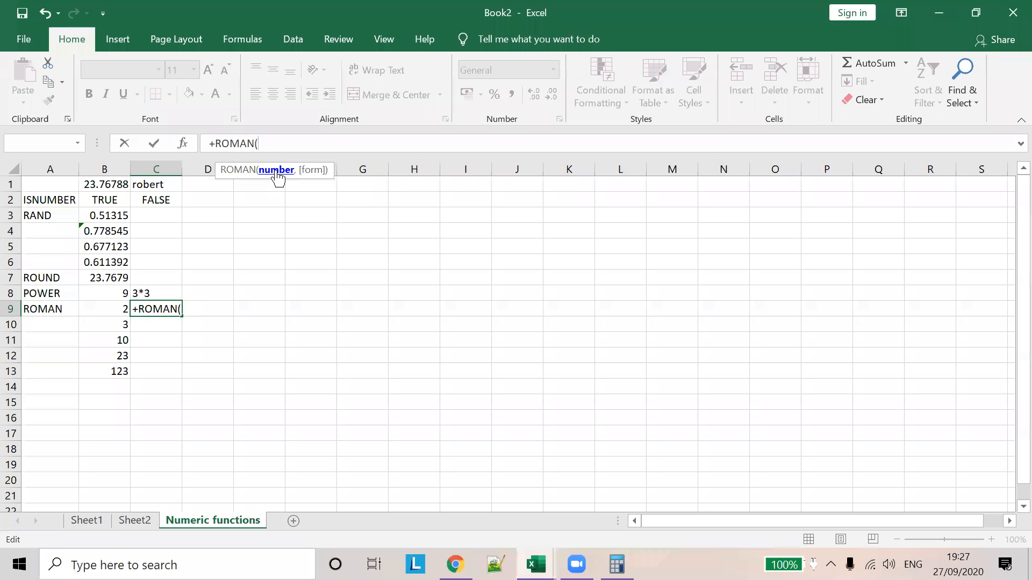
pyautogui.click(214, 143)
pyautogui.press('BackSpace')
pyautogui.write('=-')
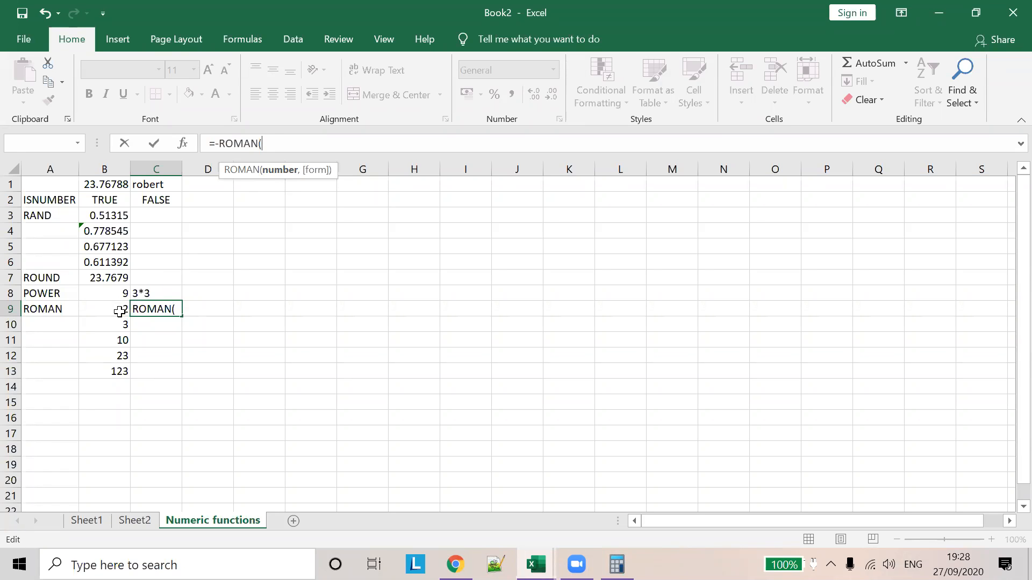
pyautogui.click(120, 311)
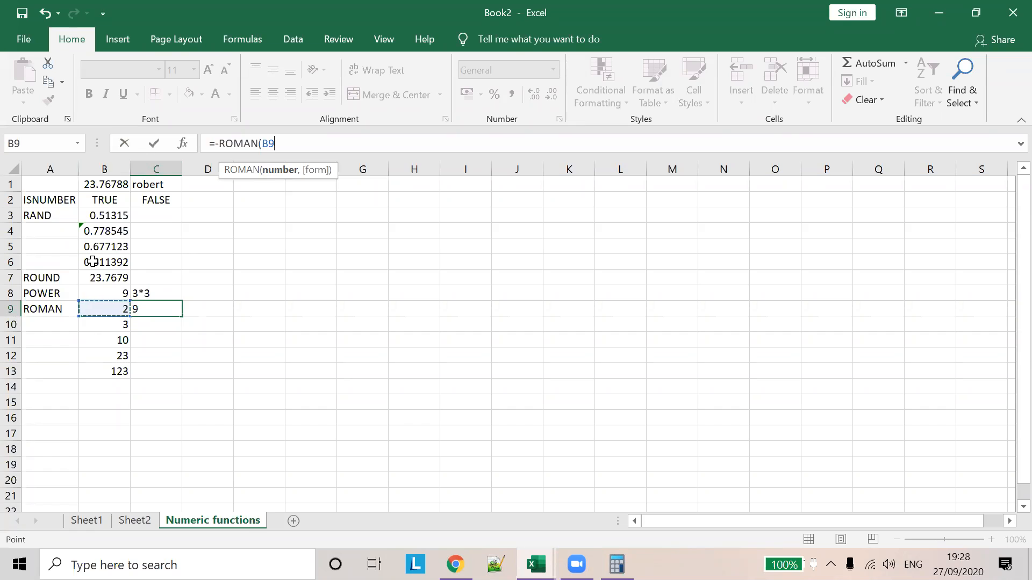
pyautogui.click(299, 144)
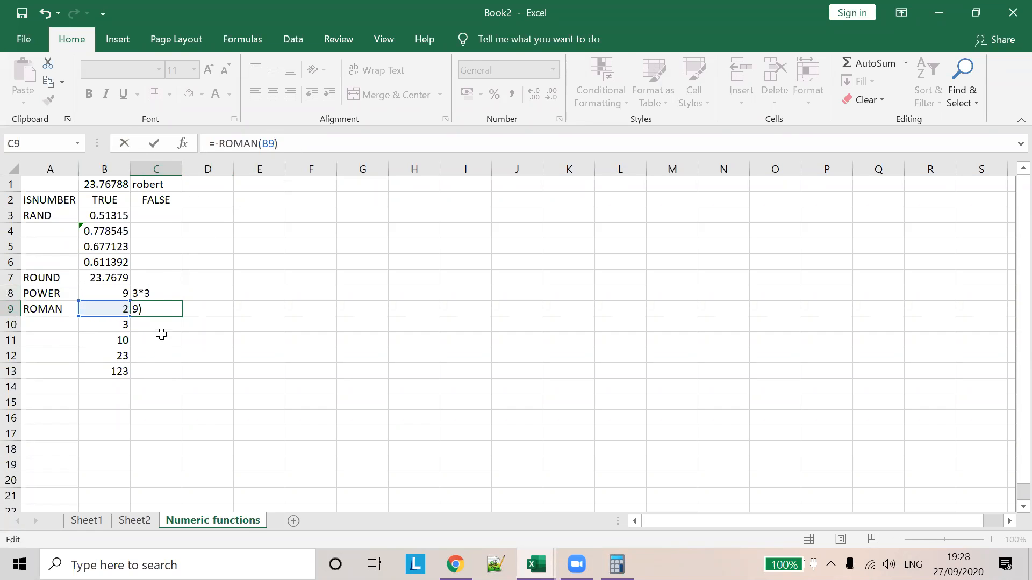
pyautogui.click(161, 325)
# Remove the minus sign from the C9 formula so that it reads =ROMAN(B9)
pyautogui.click(156, 309)
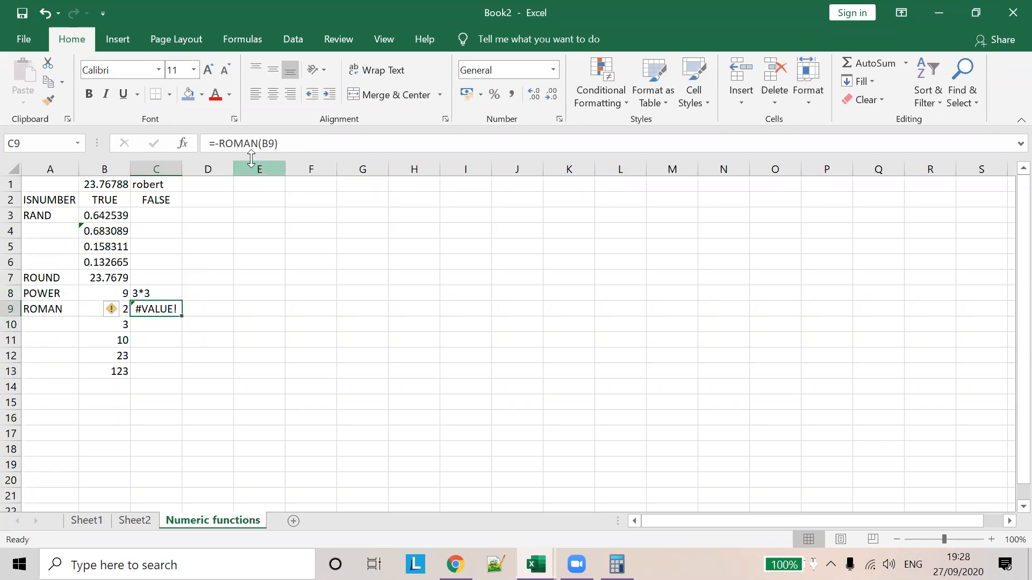
pyautogui.click(219, 143)
pyautogui.press('BackSpace')
pyautogui.click(302, 144)
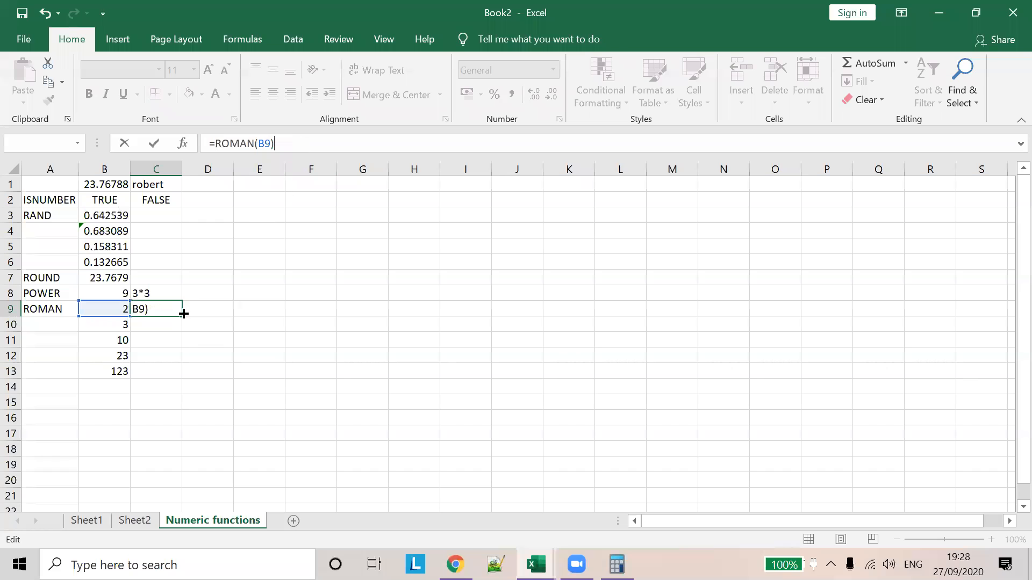
pyautogui.click(228, 304)
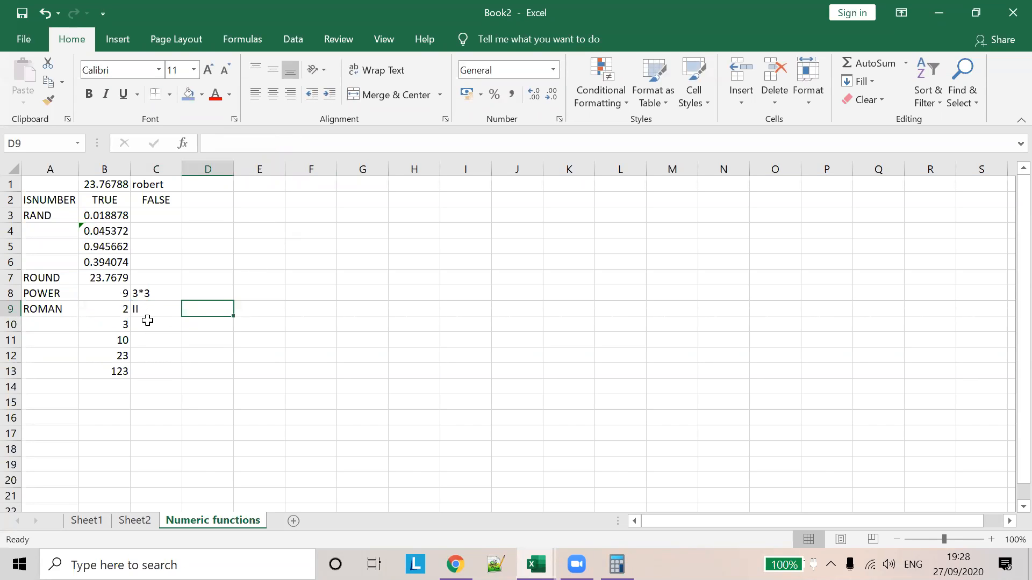
# Copy the ROMAN formula from C9 down through C13 for the remaining sample numbers
pyautogui.click(119, 310)
pyautogui.click(155, 307)
pyautogui.click(164, 325)
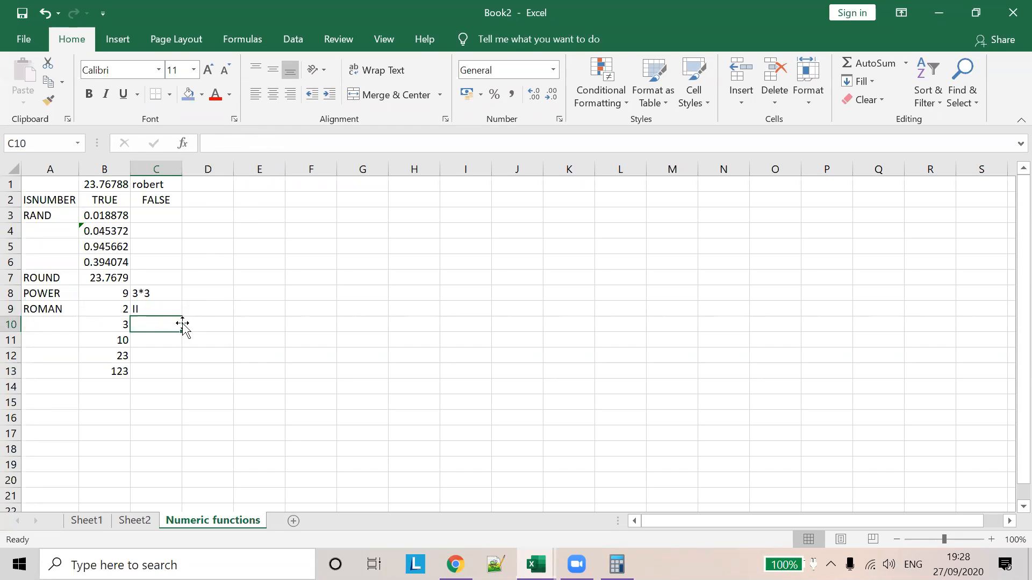
pyautogui.click(160, 309)
pyautogui.moveTo(182, 320); pyautogui.dragTo(182, 377)
pyautogui.click(256, 338)
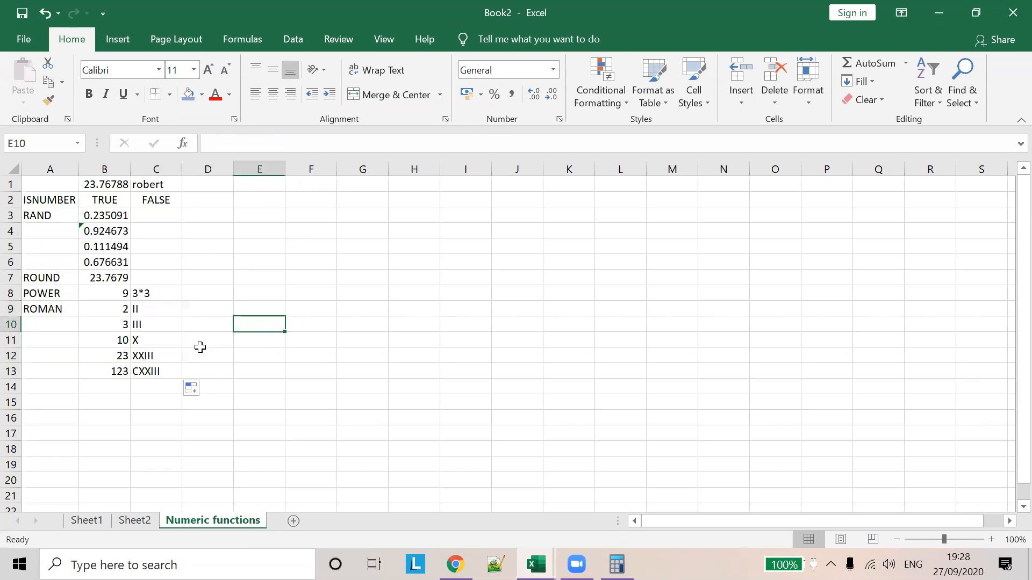
# Compare the sample numbers in column B with their Roman numerals in column C and review the function labels in A2 to A9
pyautogui.click(121, 310)
pyautogui.click(151, 313)
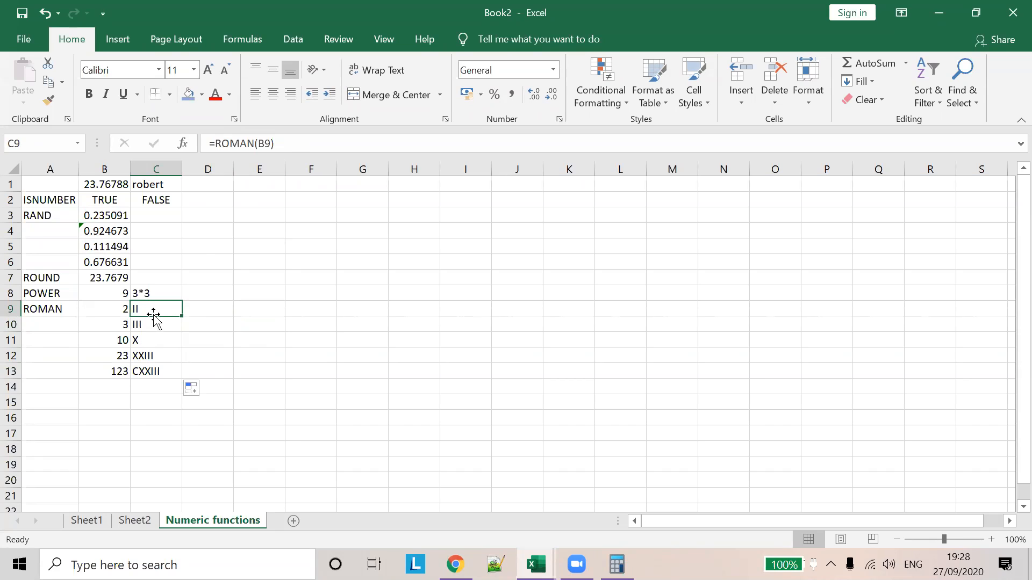
pyautogui.click(115, 325)
pyautogui.click(157, 326)
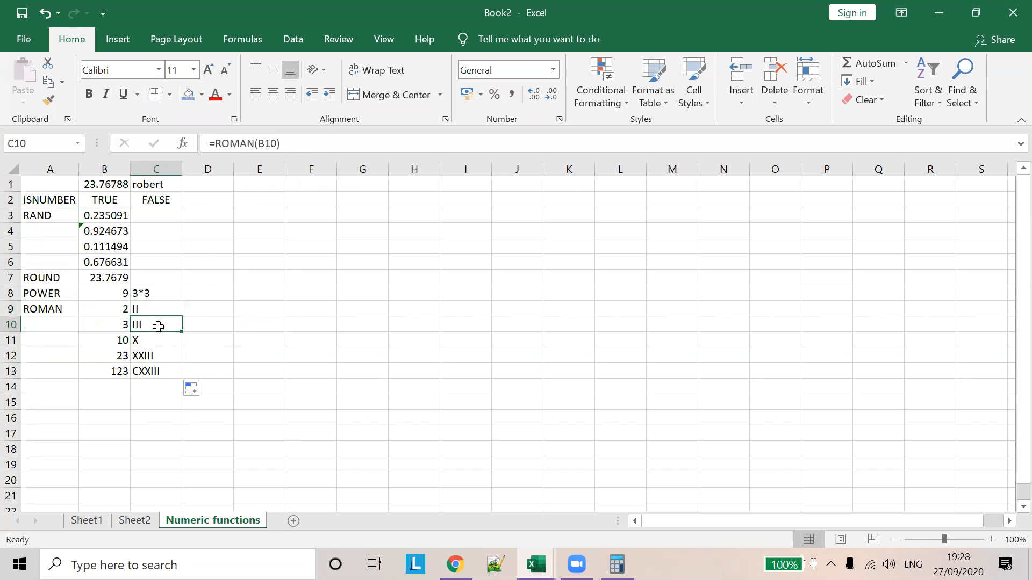
pyautogui.click(116, 342)
pyautogui.click(114, 358)
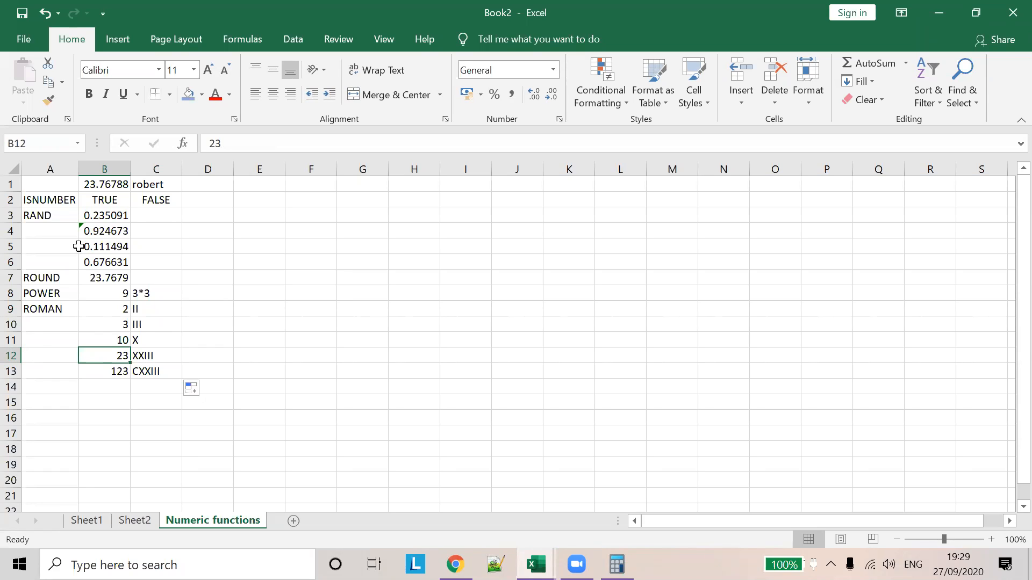
pyautogui.moveTo(46, 199); pyautogui.dragTo(62, 308)
pyautogui.click(267, 243)
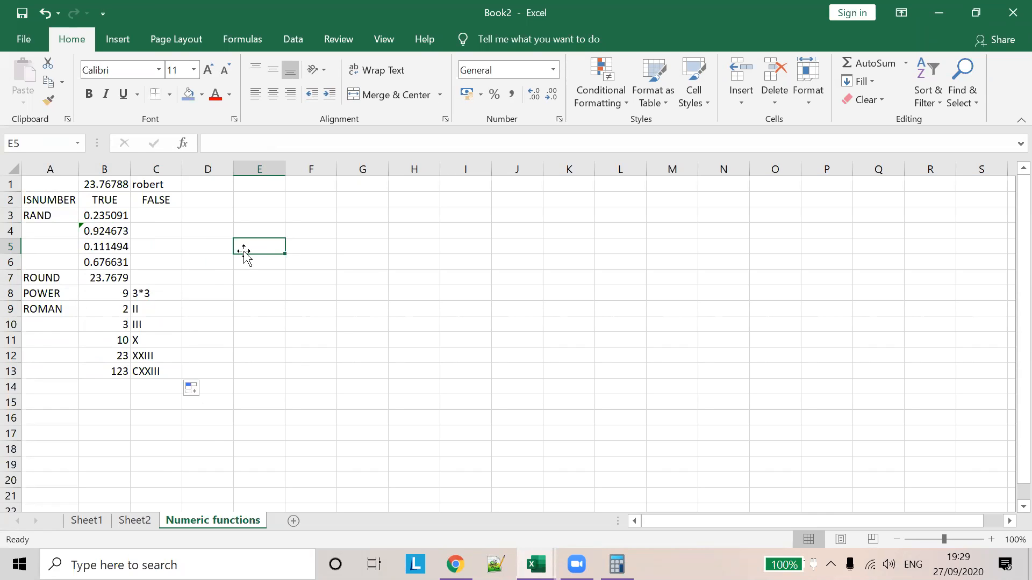
# Add a new worksheet after Numeric functions and name it String Functions
pyautogui.click(293, 521)
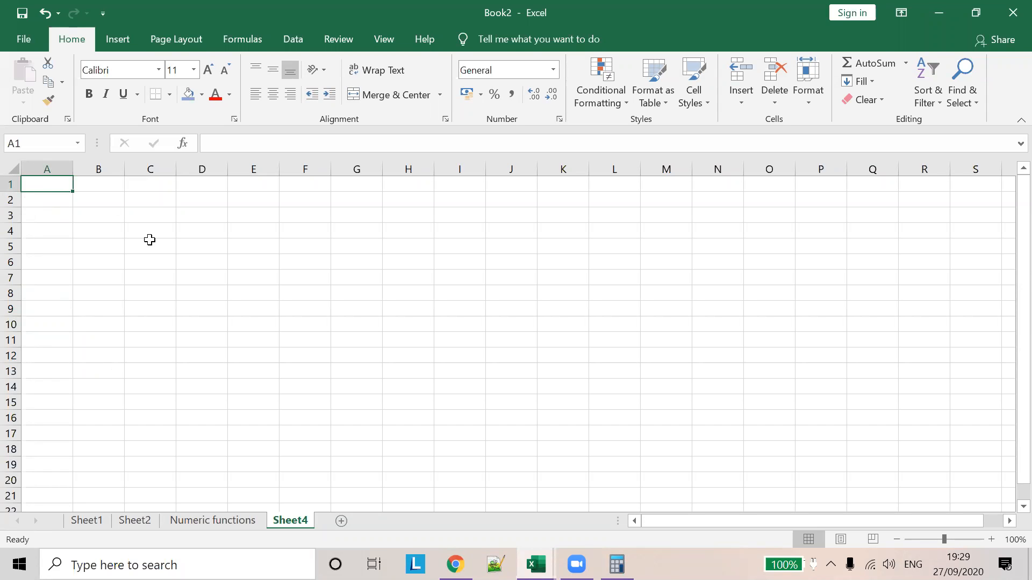
pyautogui.doubleClick(299, 524)
pyautogui.write('Str')
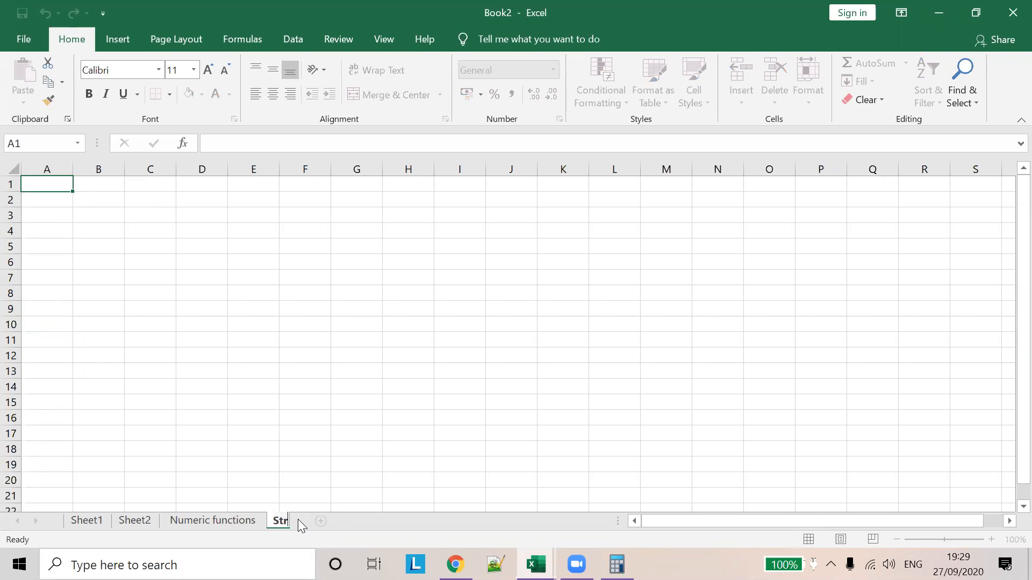
pyautogui.write('ing Functions')
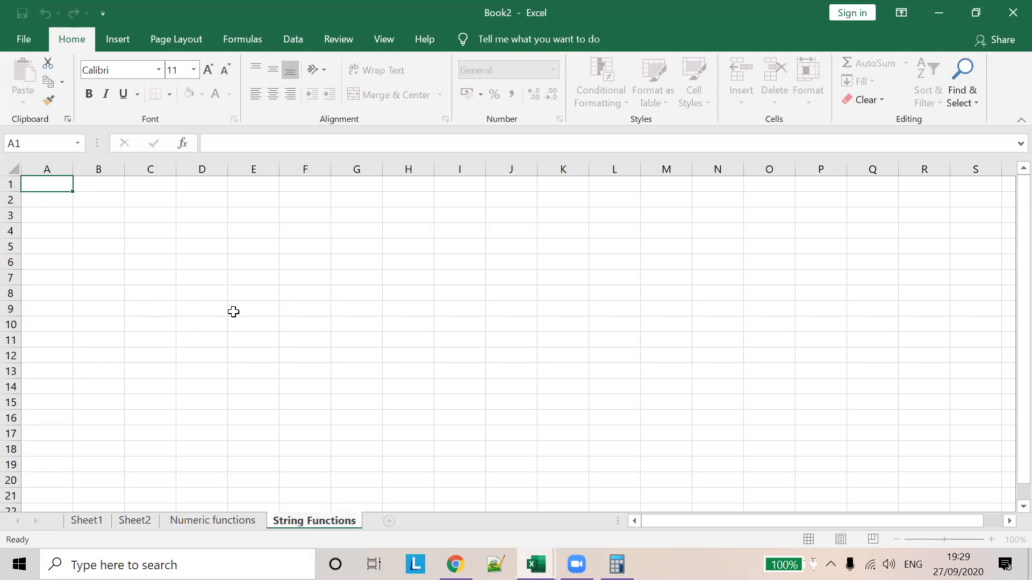
pyautogui.click(57, 185)
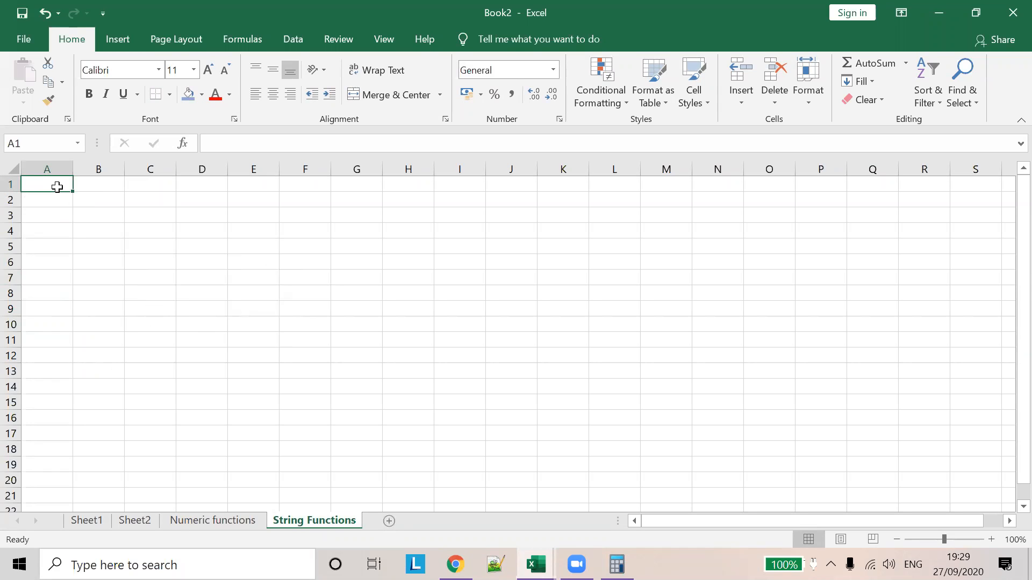
# Enter the sample text BASIC COMPUTER CLASS in cell B1 and fit column B's width to it
pyautogui.write('L')
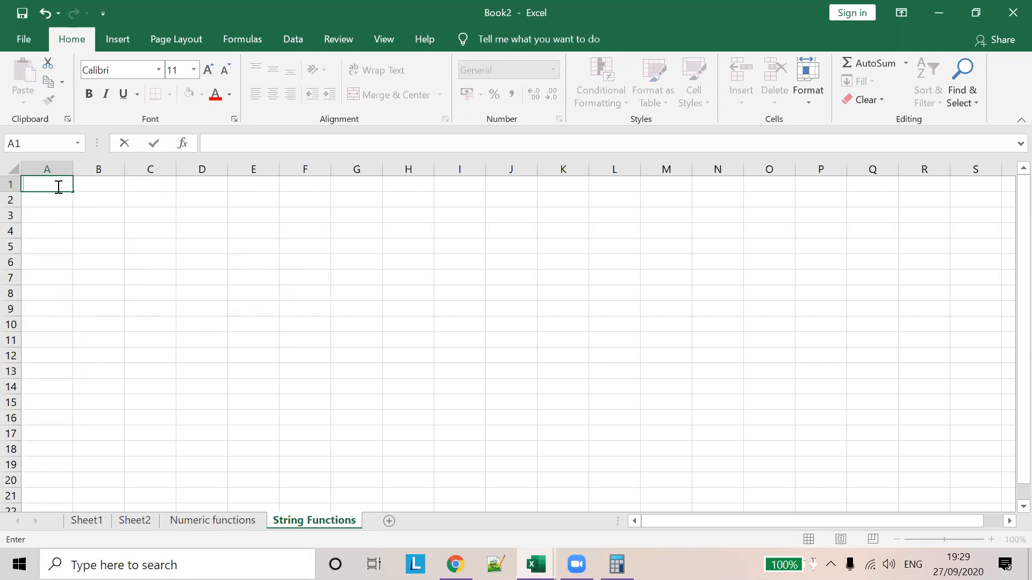
pyautogui.click(100, 184)
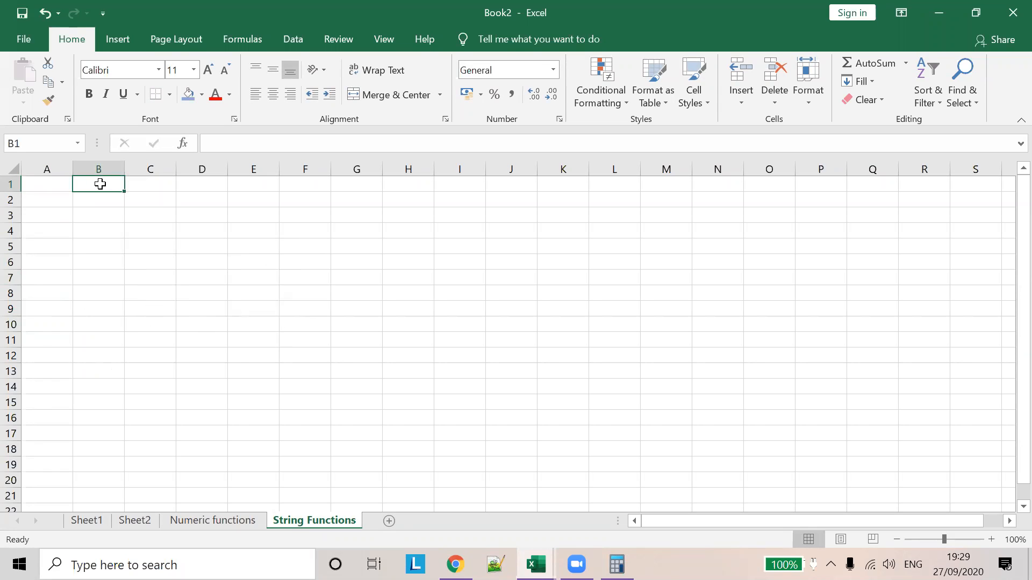
pyautogui.write('BASIC COMPUTER CLASS')
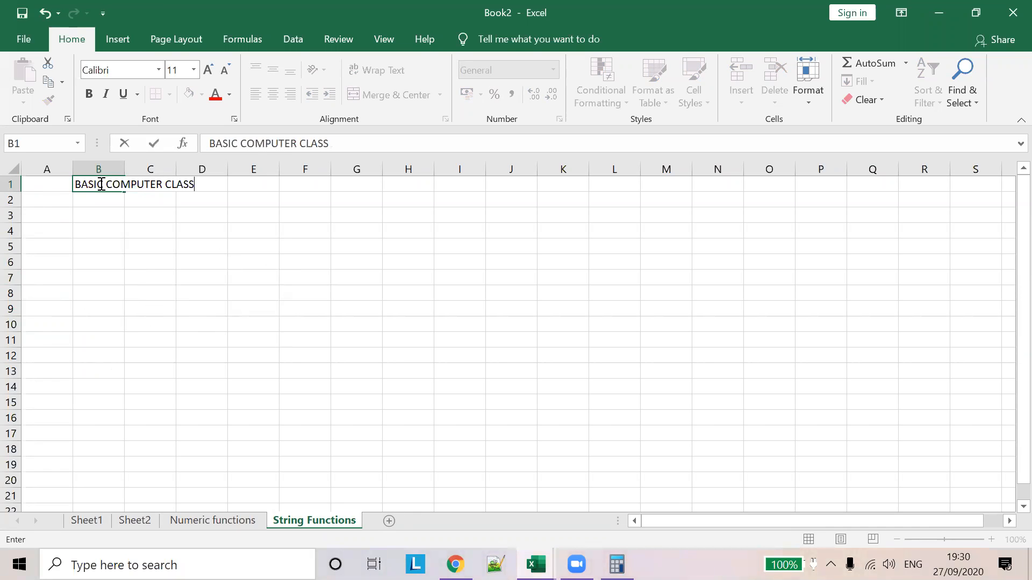
pyautogui.doubleClick(124, 168)
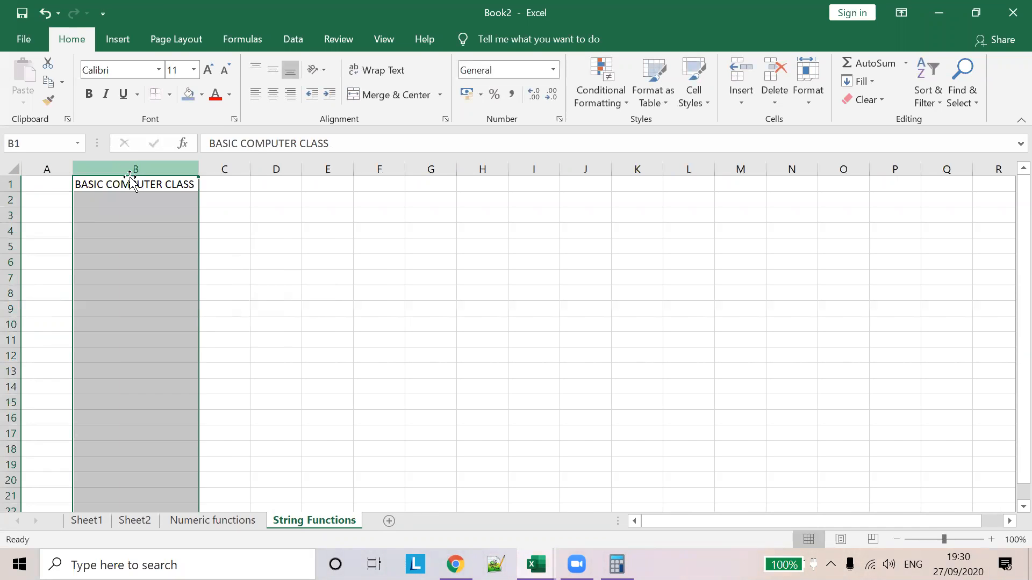
# Label cell A2 as LEFT
pyautogui.doubleClick(53, 199)
pyautogui.write('LEFT')
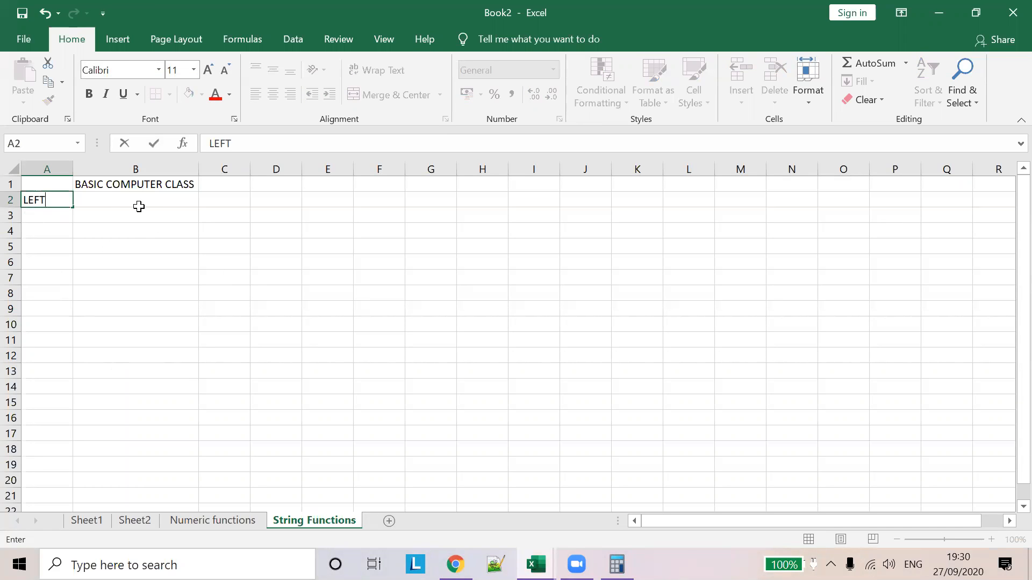
pyautogui.click(138, 207)
# Enter the formula =LEFT(B1,5) in cell B2 to extract the first five characters of the sample text
pyautogui.click(234, 146)
pyautogui.write('=')
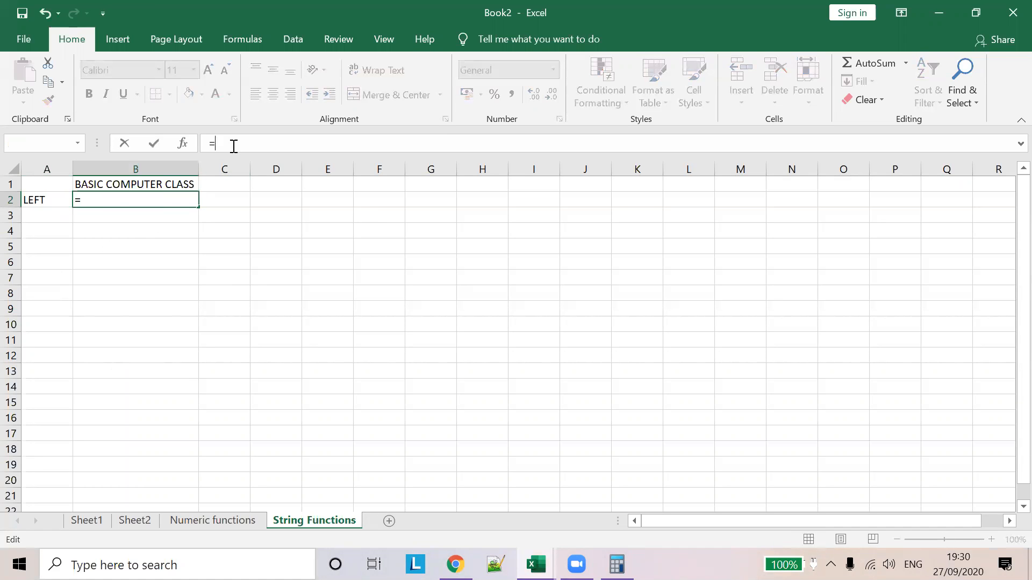
pyautogui.write('()')
pyautogui.press('Left')
pyautogui.press('Left')
pyautogui.write('LEFT')
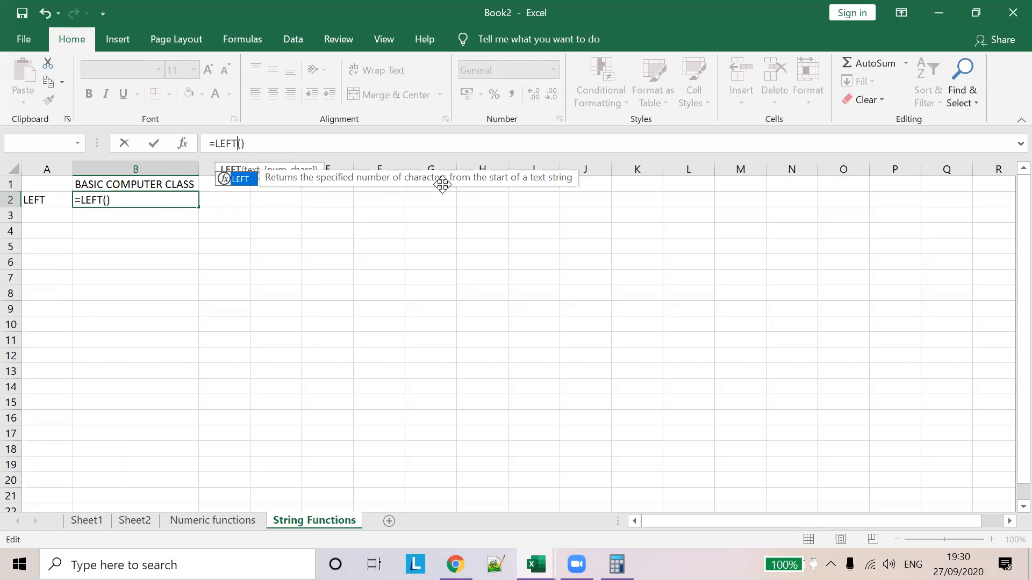
pyautogui.click(241, 143)
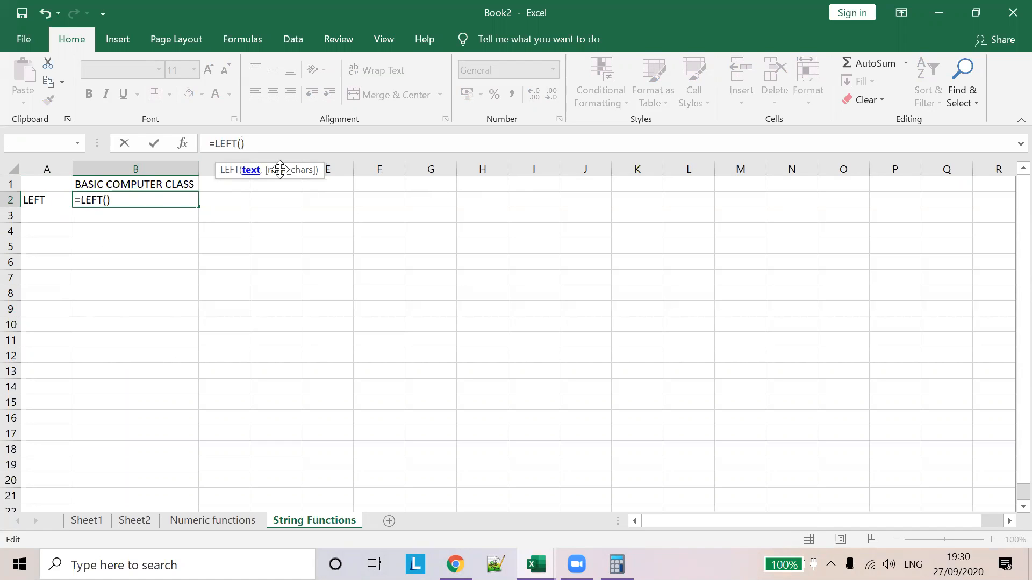
pyautogui.click(148, 185)
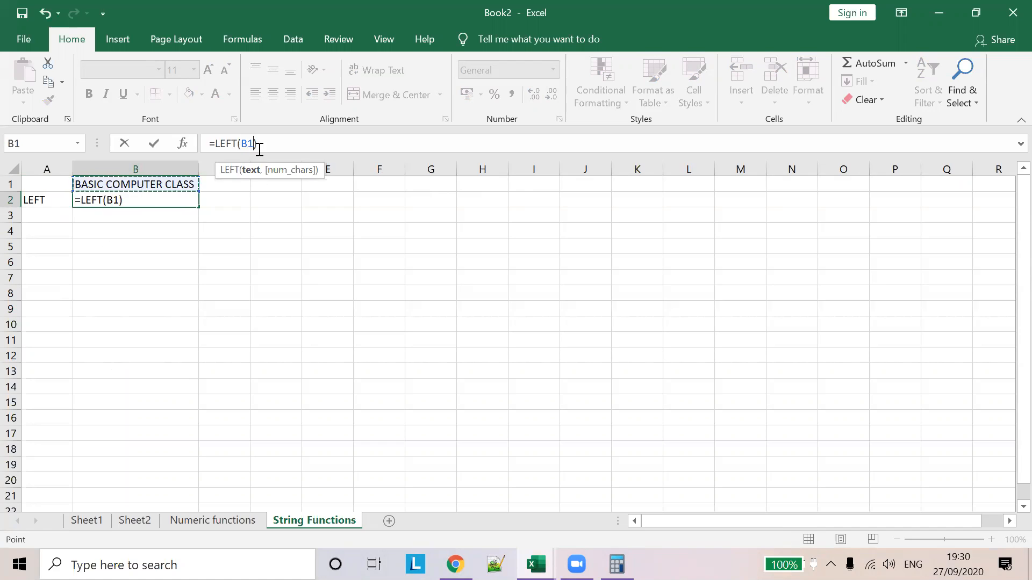
pyautogui.click(251, 171)
pyautogui.click(251, 170)
pyautogui.write(',5')
pyautogui.click(222, 199)
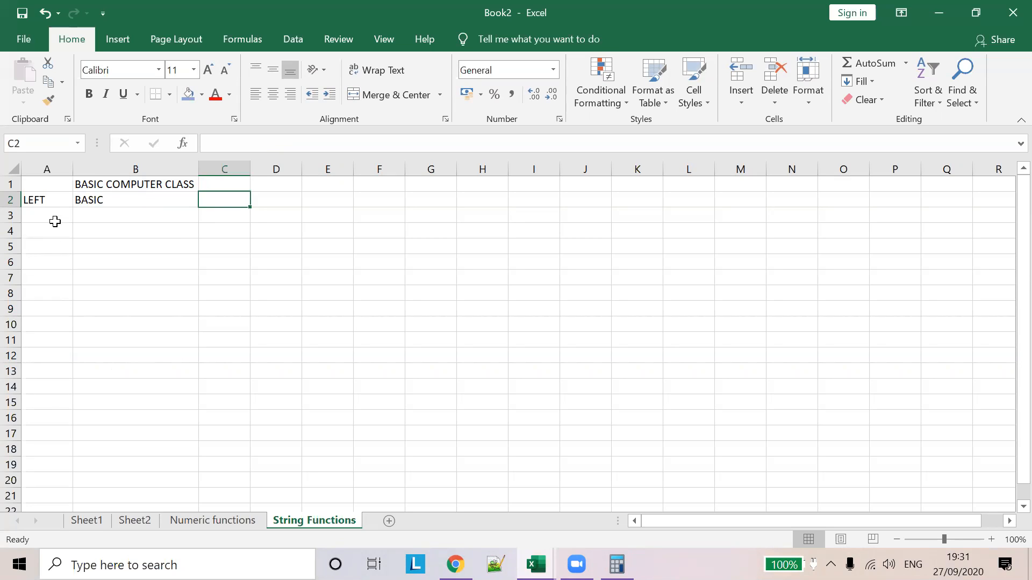
# Compare the sample text in B1 with the LEFT formula and its result in B2
pyautogui.click(114, 198)
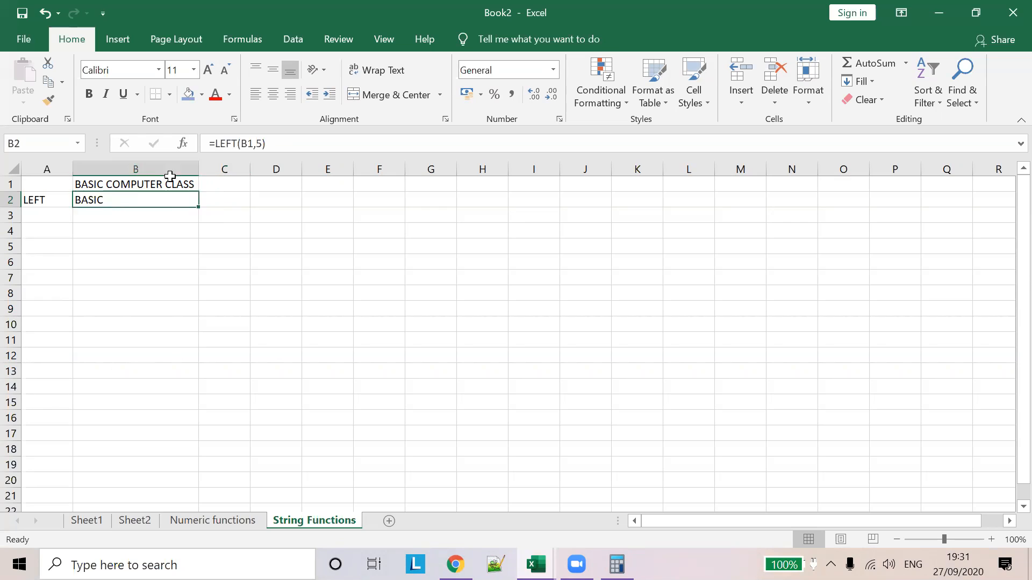
pyautogui.click(171, 184)
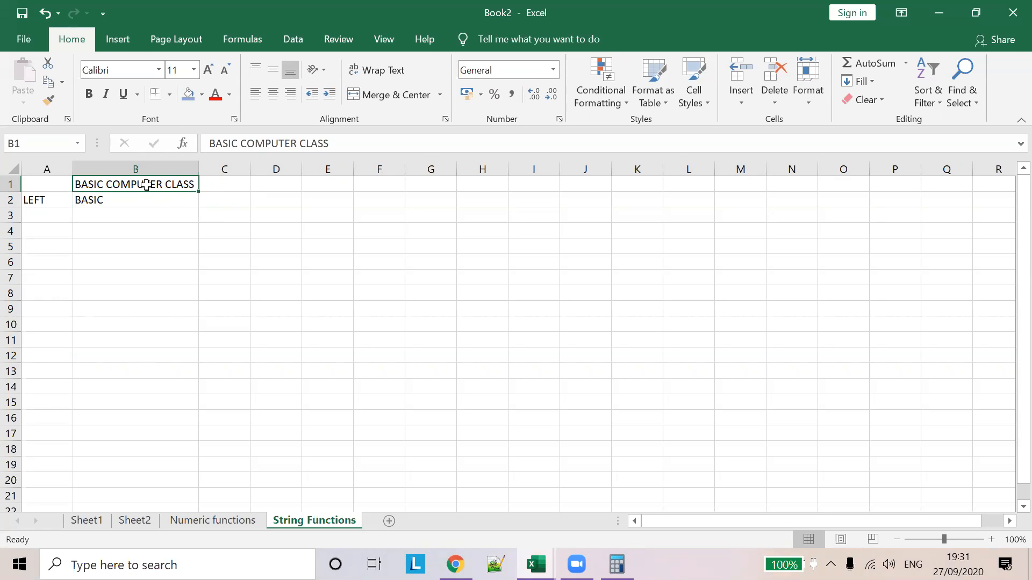
pyautogui.click(160, 197)
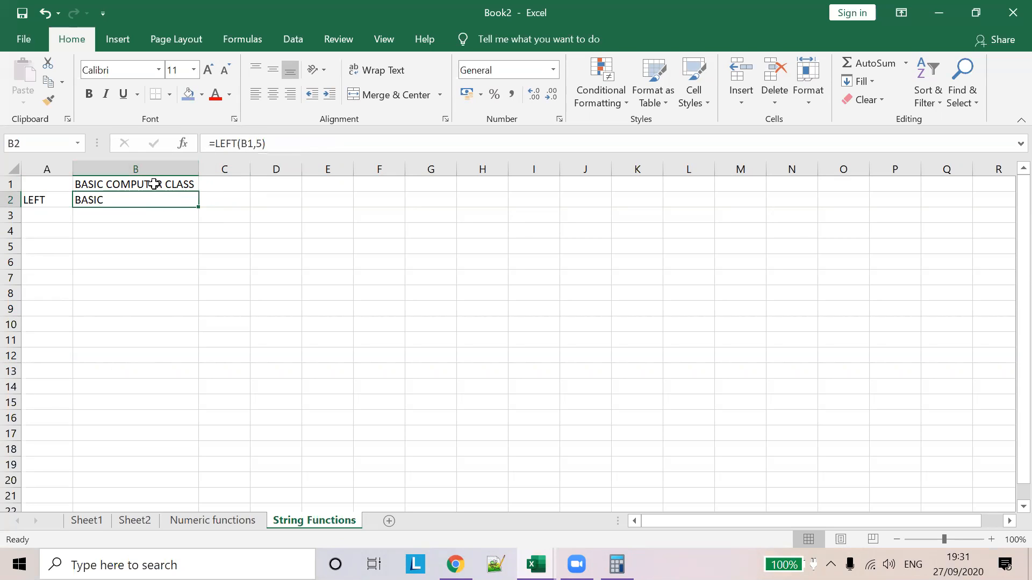
pyautogui.click(153, 185)
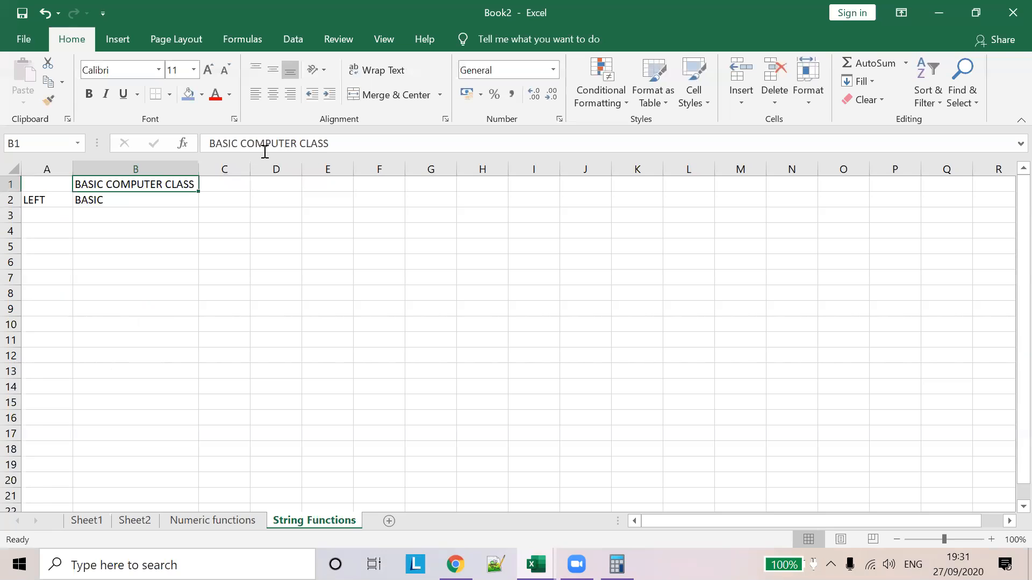
pyautogui.click(159, 196)
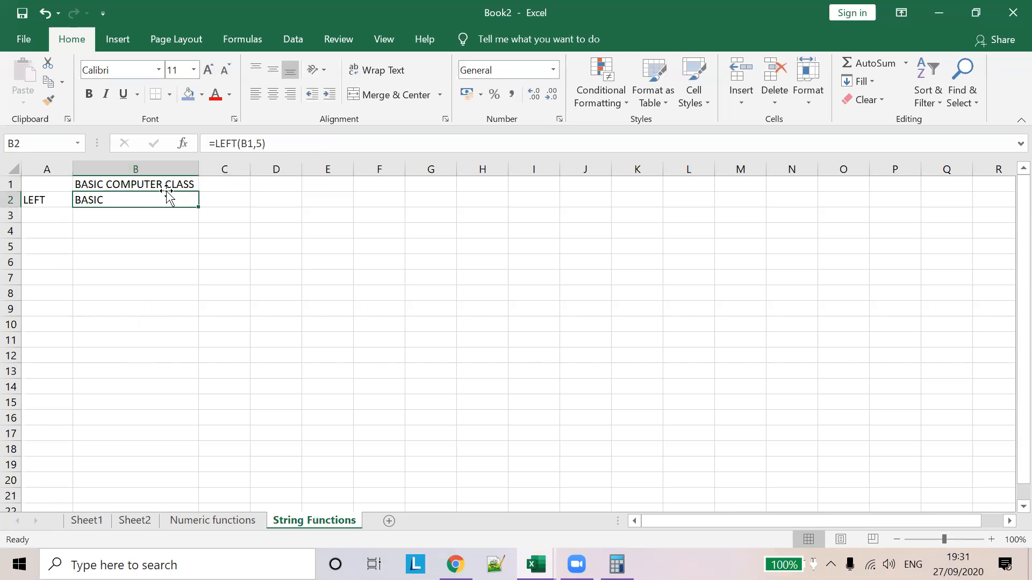
# Change the LEFT formula in cell B2 to extract seven characters, making it =LEFT(B1,7)
pyautogui.click(263, 143)
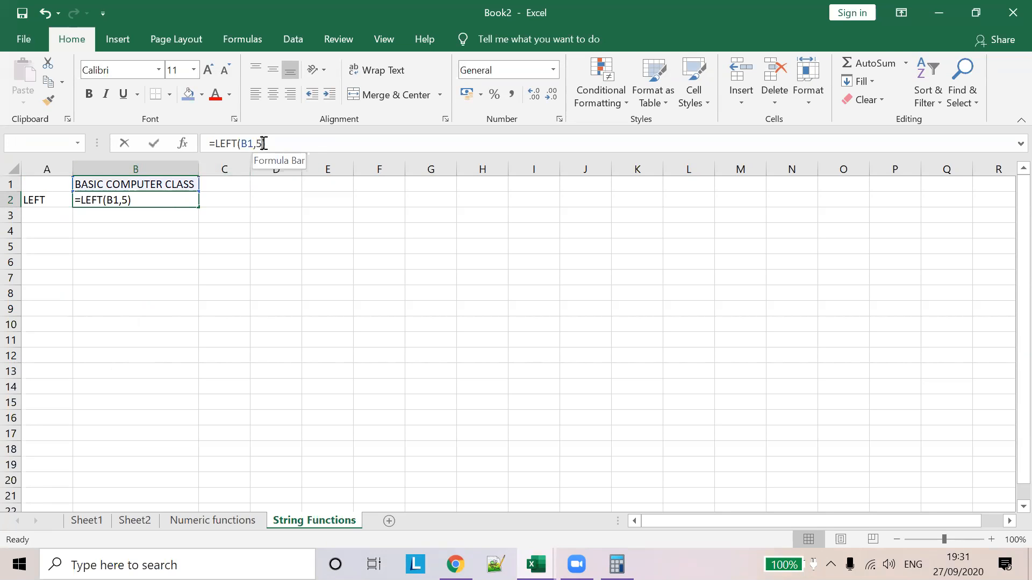
pyautogui.press('BackSpace')
pyautogui.write('7')
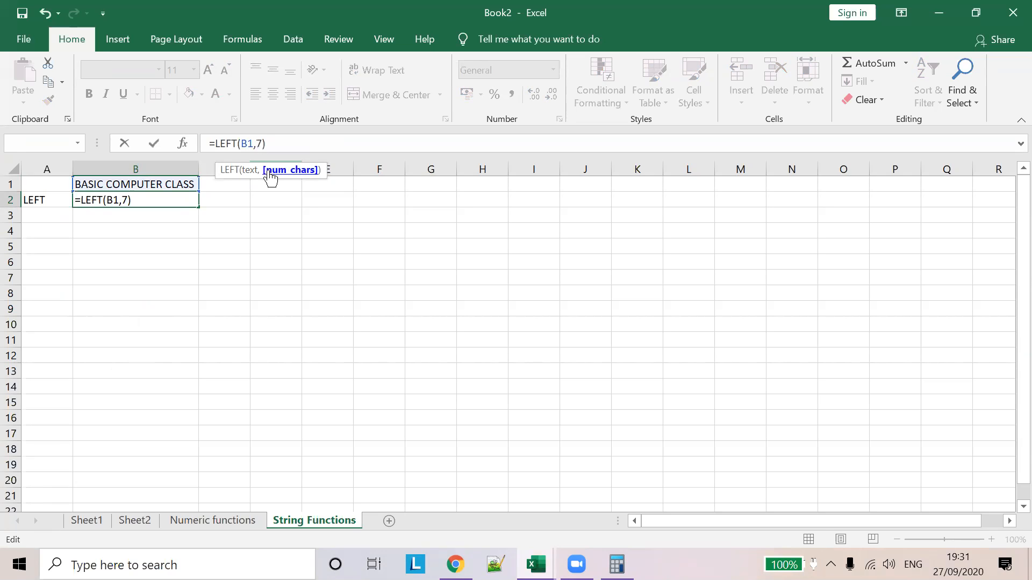
pyautogui.click(189, 216)
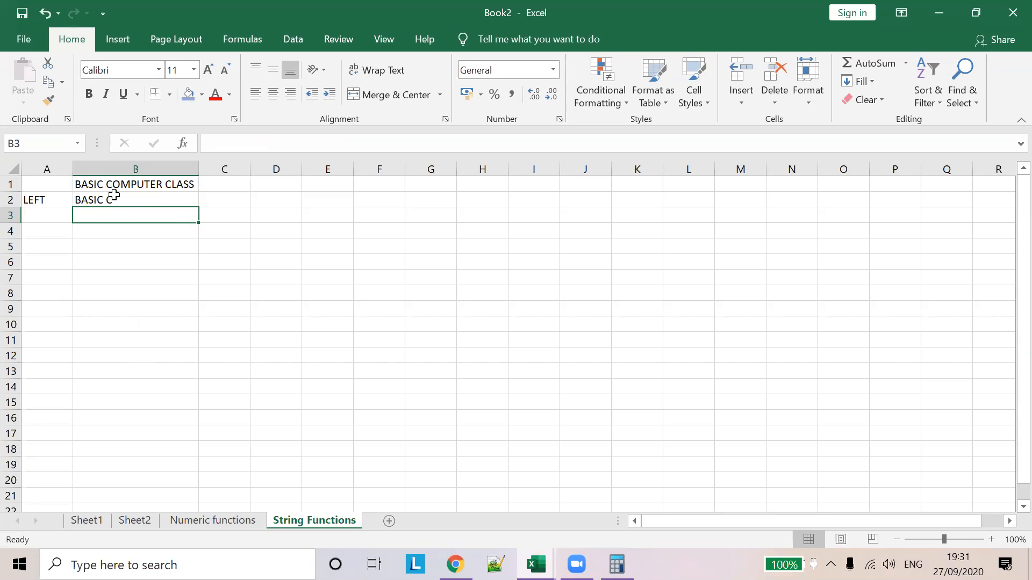
# Label cell A3 as RIGHT
pyautogui.click(44, 218)
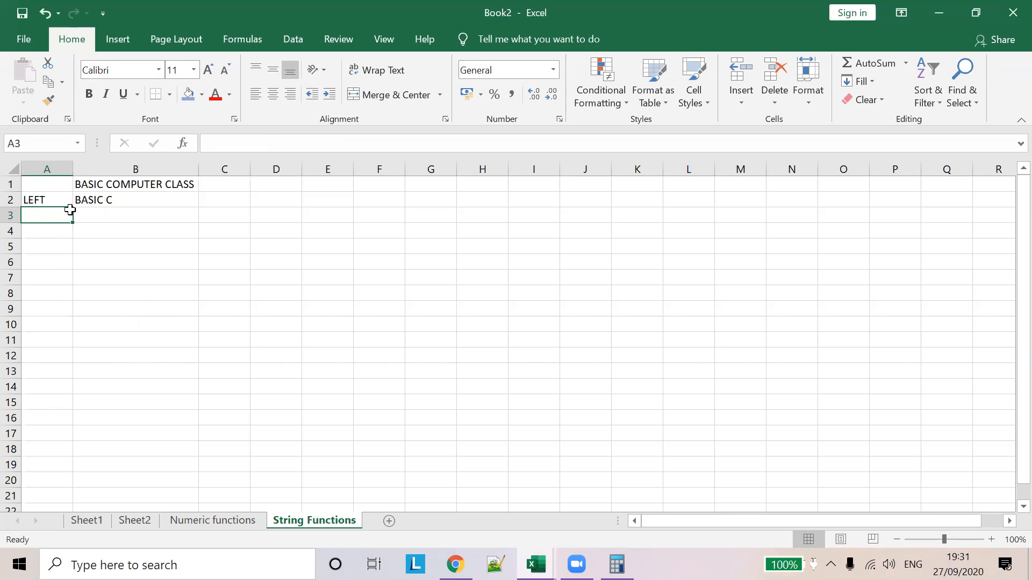
pyautogui.write('RIGHT')
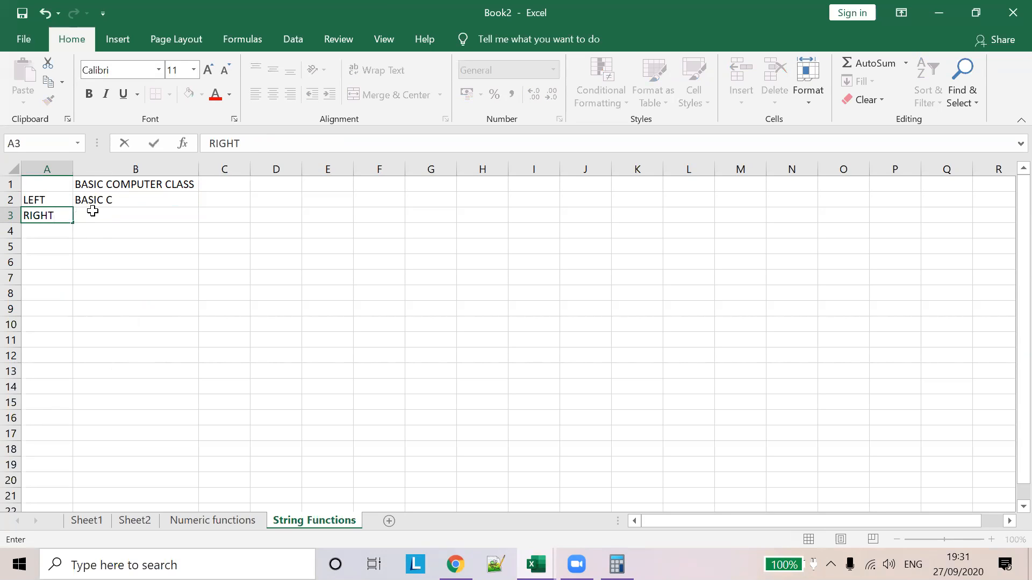
pyautogui.moveTo(105, 218); pyautogui.dragTo(113, 226)
# Enter the formula =RIGHT(B1,5) in cell B3 to extract the last five characters of the sample text
pyautogui.click(113, 218)
pyautogui.click(228, 150)
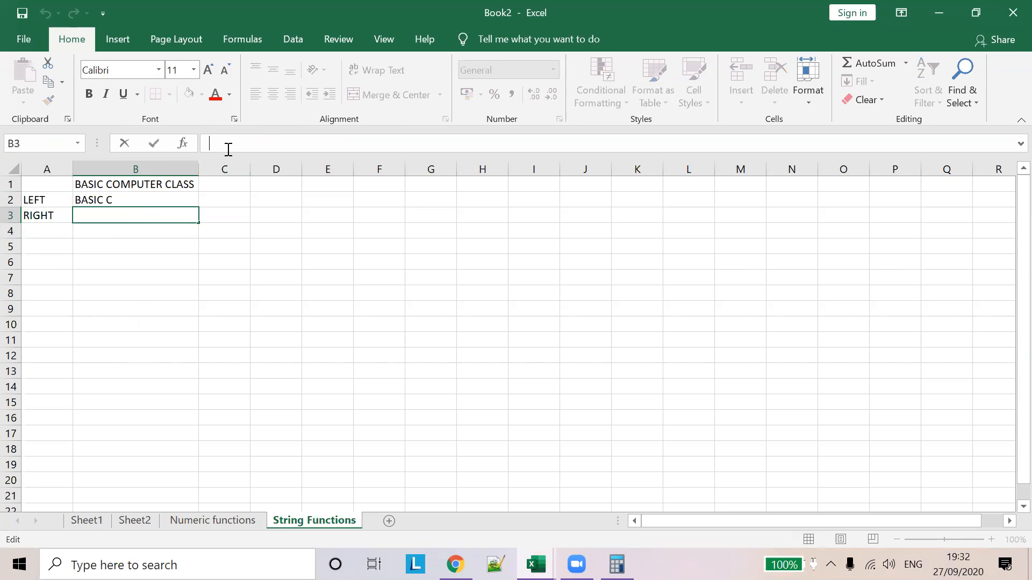
pyautogui.write('+RIGHT()')
pyautogui.press('Left')
pyautogui.press('Left')
pyautogui.press('Left')
pyautogui.press('Left')
pyautogui.press('Left')
pyautogui.press('Left')
pyautogui.press('Left')
pyautogui.press('BackSpace')
pyautogui.write('=')
pyautogui.press('Right')
pyautogui.press('Right')
pyautogui.press('Right')
pyautogui.press('Right')
pyautogui.press('Right')
pyautogui.press('Right')
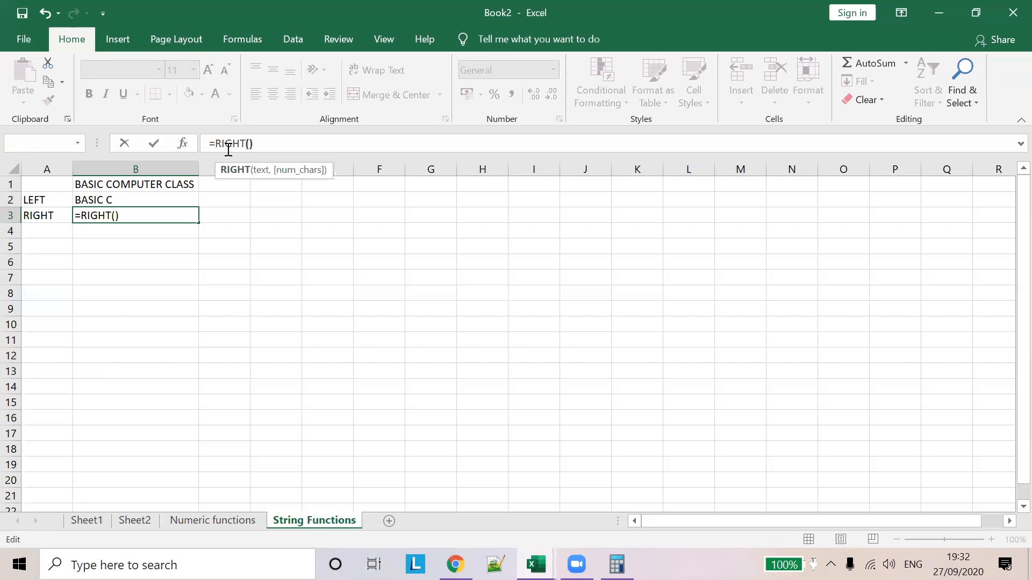
pyautogui.write('B1')
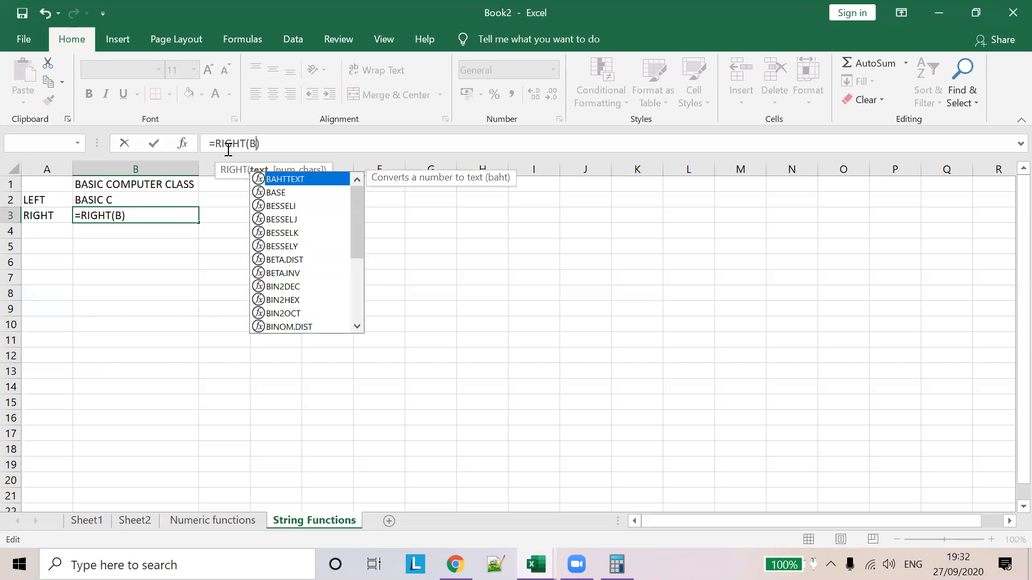
pyautogui.write(',5')
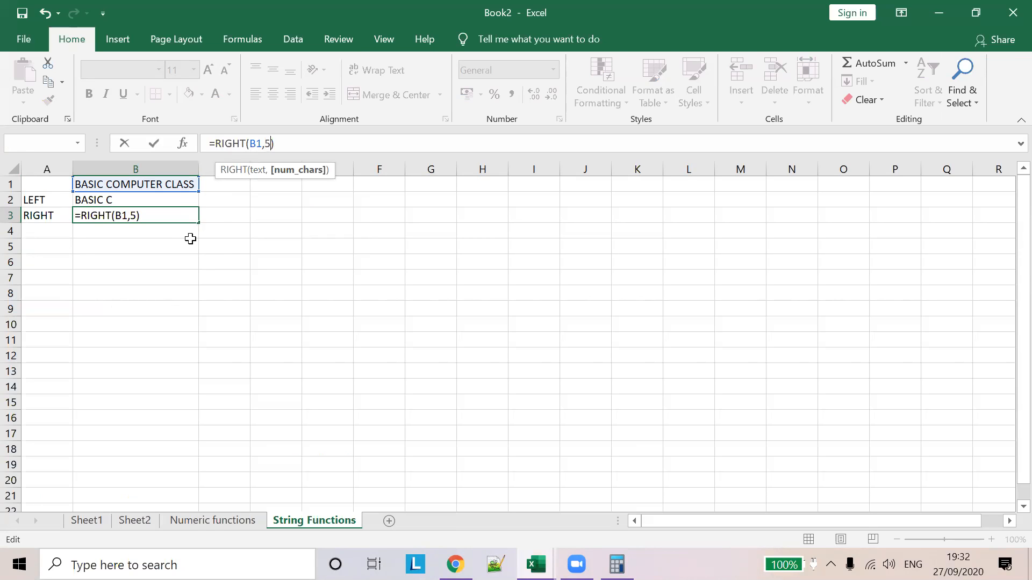
pyautogui.click(221, 213)
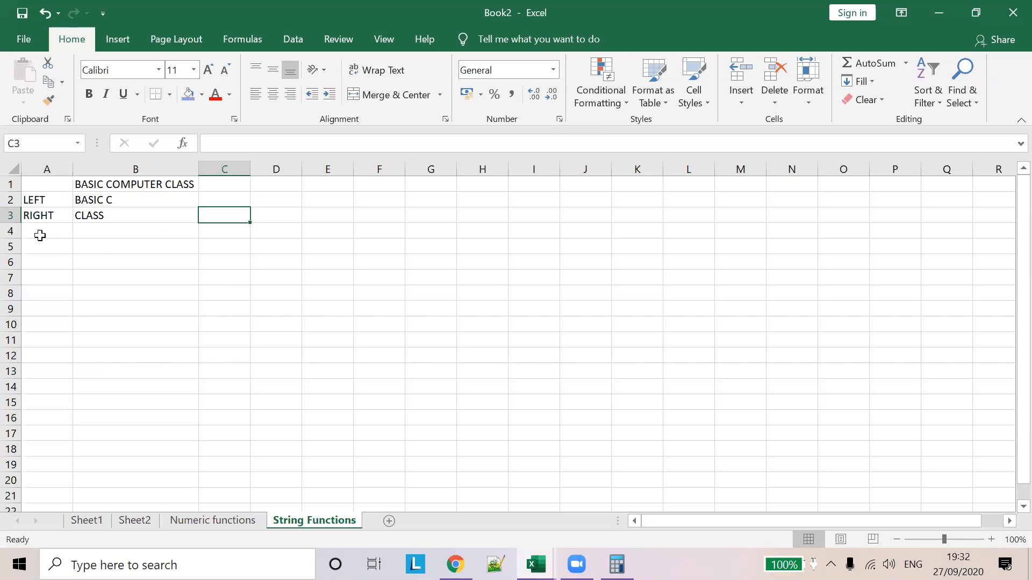
# Label cell A4 as MID
pyautogui.click(65, 226)
pyautogui.write('MID')
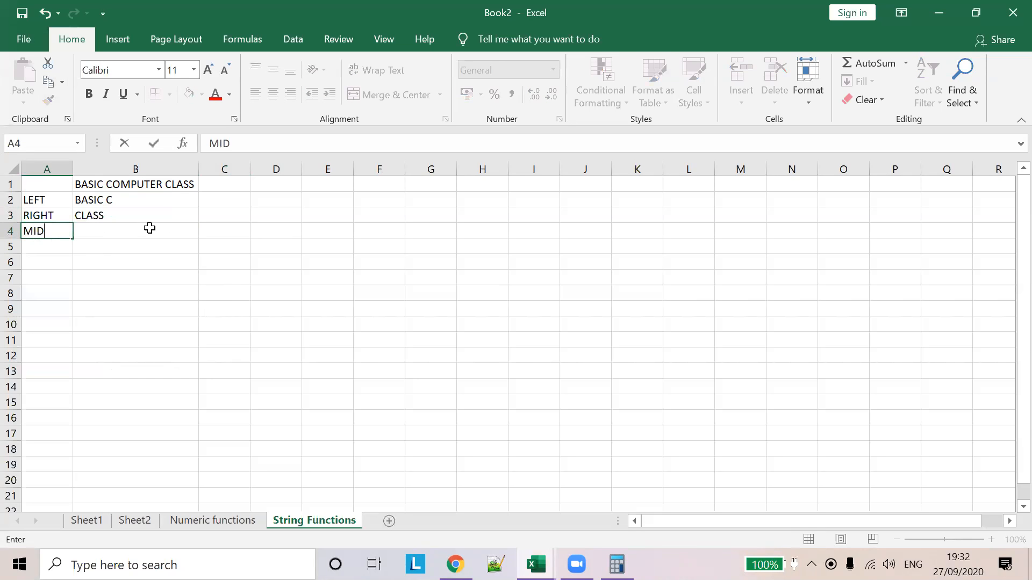
pyautogui.click(156, 234)
# Enter the formula =MID(B1,7,14) in cell B4 to extract text from the seventh character of the sample text
pyautogui.click(239, 144)
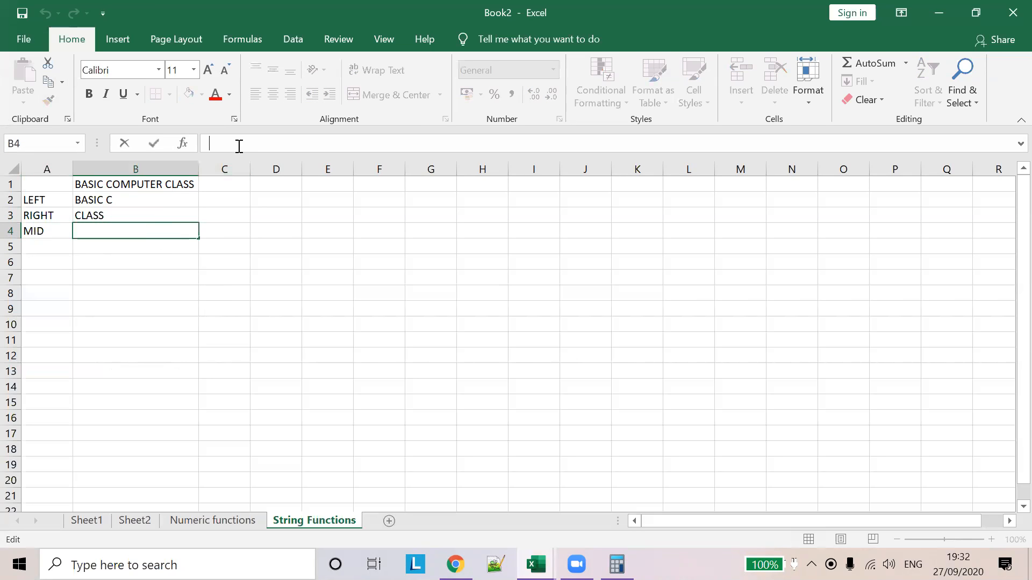
pyautogui.write('M')
pyautogui.press('BackSpace')
pyautogui.write('=MI')
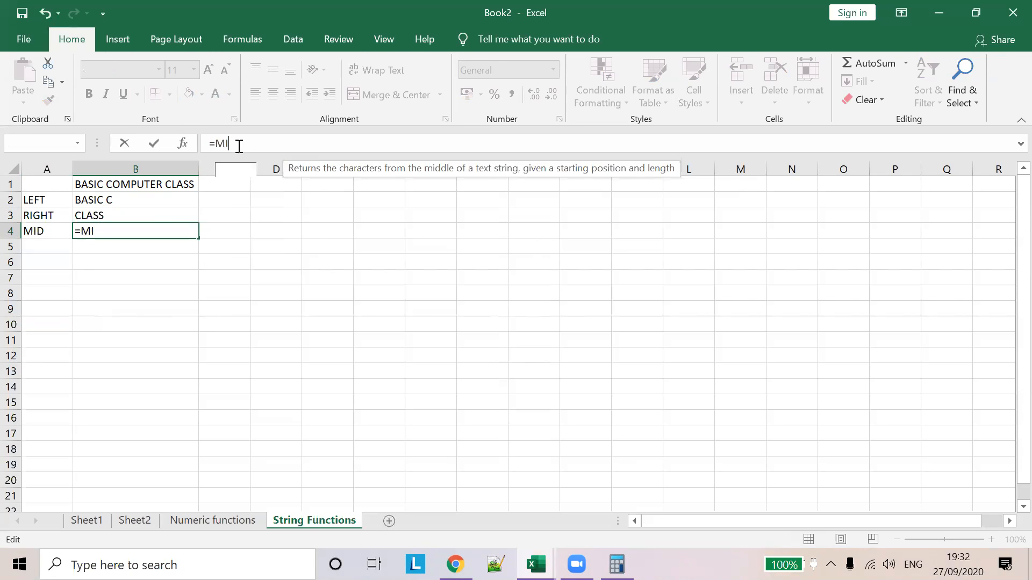
pyautogui.write('D(')
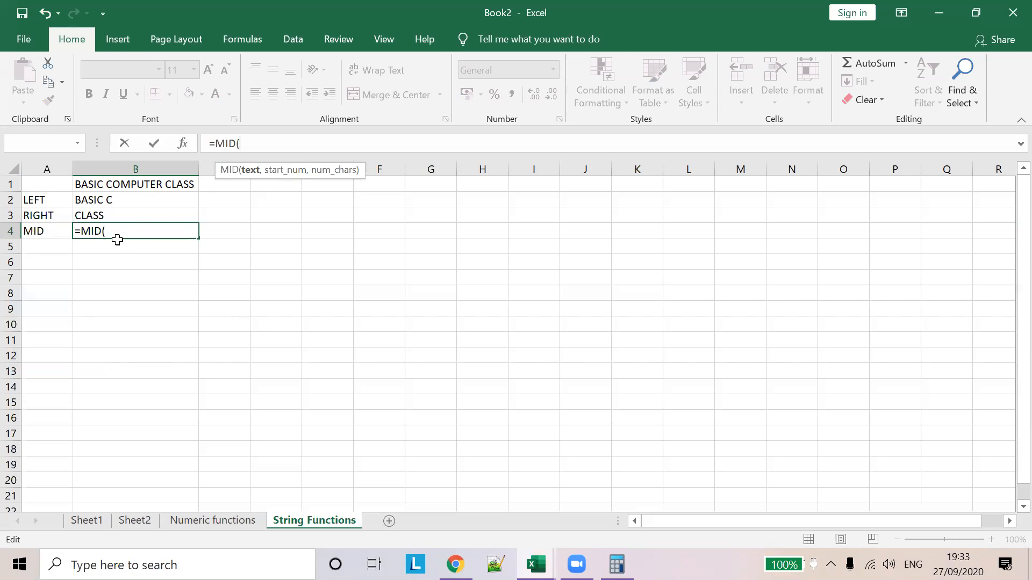
pyautogui.write('7')
pyautogui.press('BackSpace')
pyautogui.write('B1,')
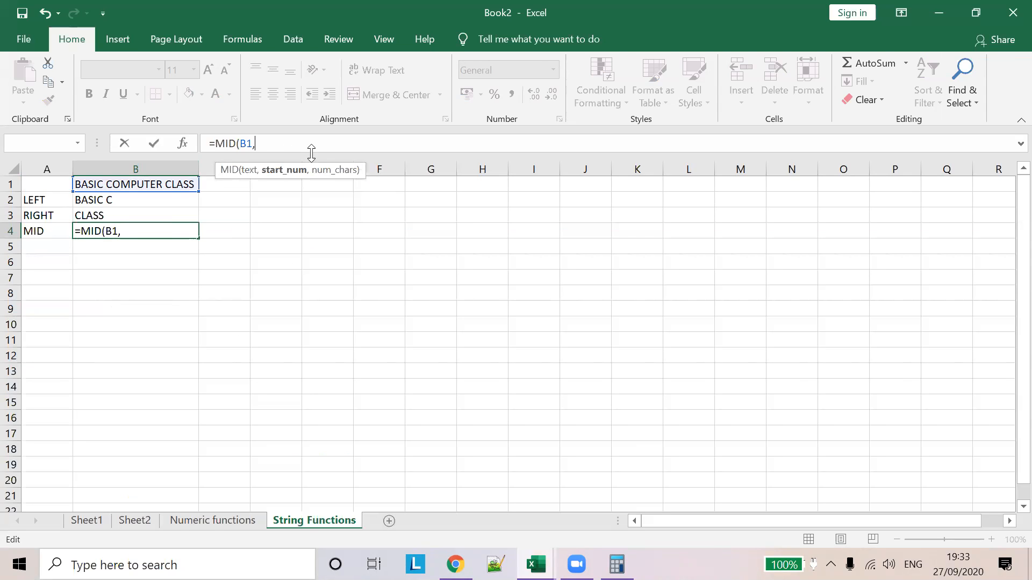
pyautogui.write('7,14')
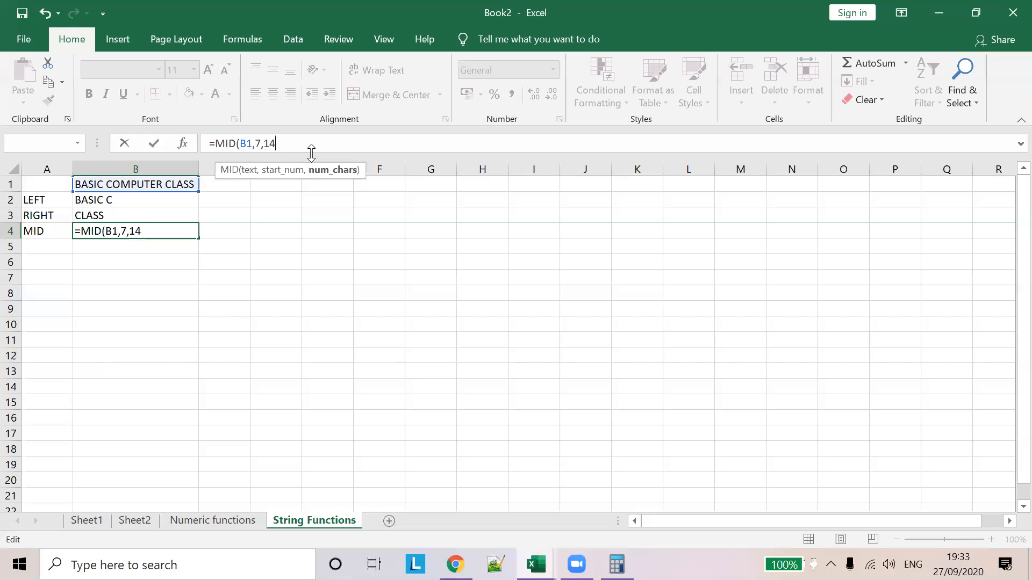
pyautogui.write(')')
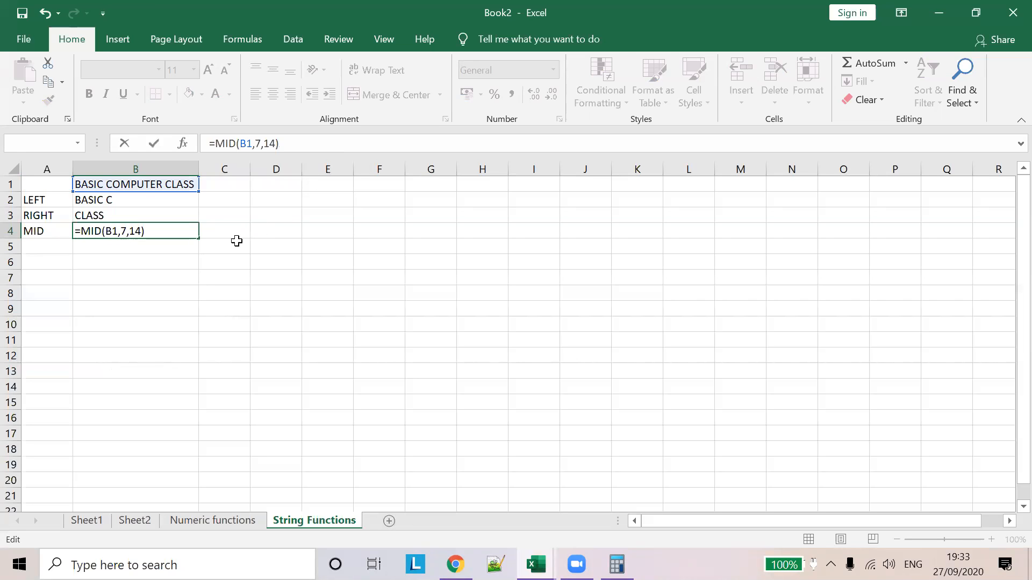
pyautogui.click(226, 242)
# Set the number of characters in cell B4's MID formula to 7
pyautogui.click(155, 232)
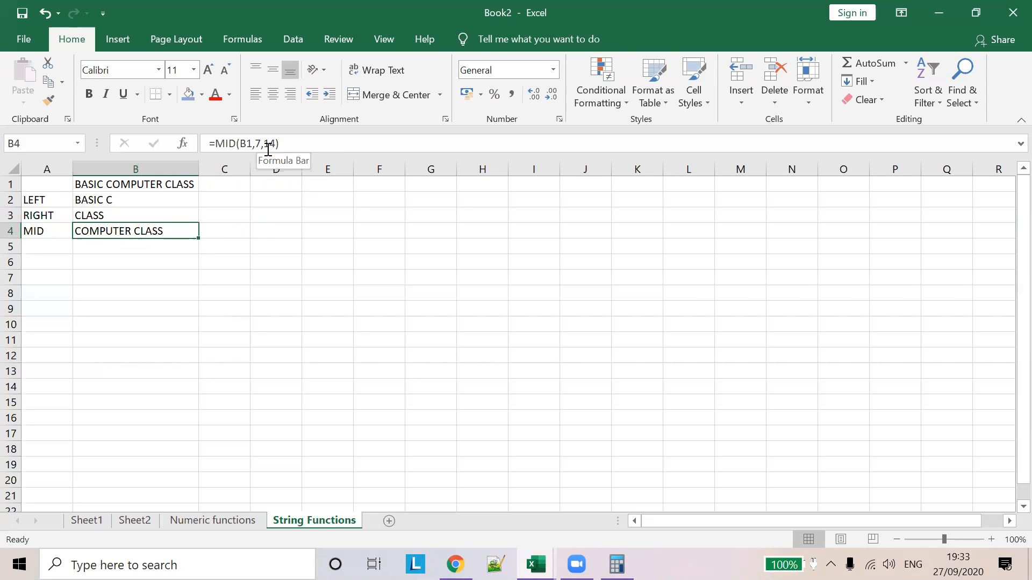
pyautogui.doubleClick(266, 143)
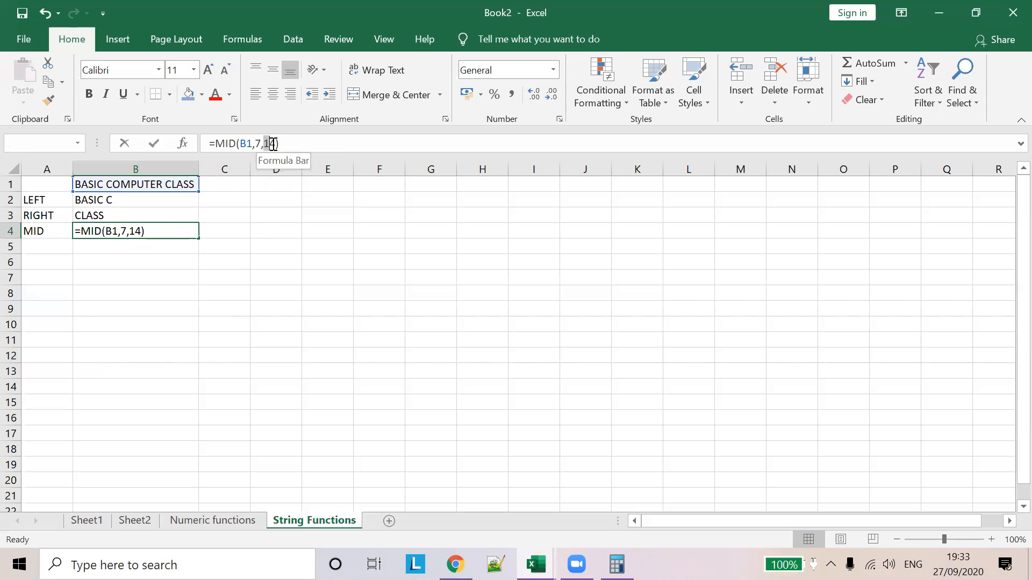
pyautogui.write('7')
pyautogui.click(246, 209)
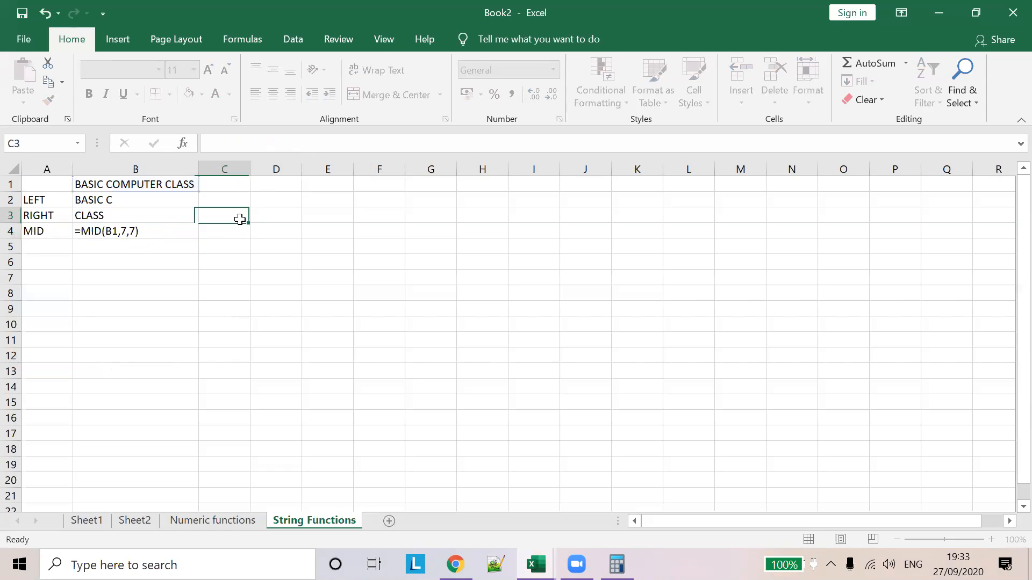
# Set the number of characters in the MID formula to 8, giving =MID(B1,7,8) in cell B4
pyautogui.click(168, 229)
pyautogui.click(267, 143)
pyautogui.doubleClick(267, 144)
pyautogui.write('8')
pyautogui.click(234, 235)
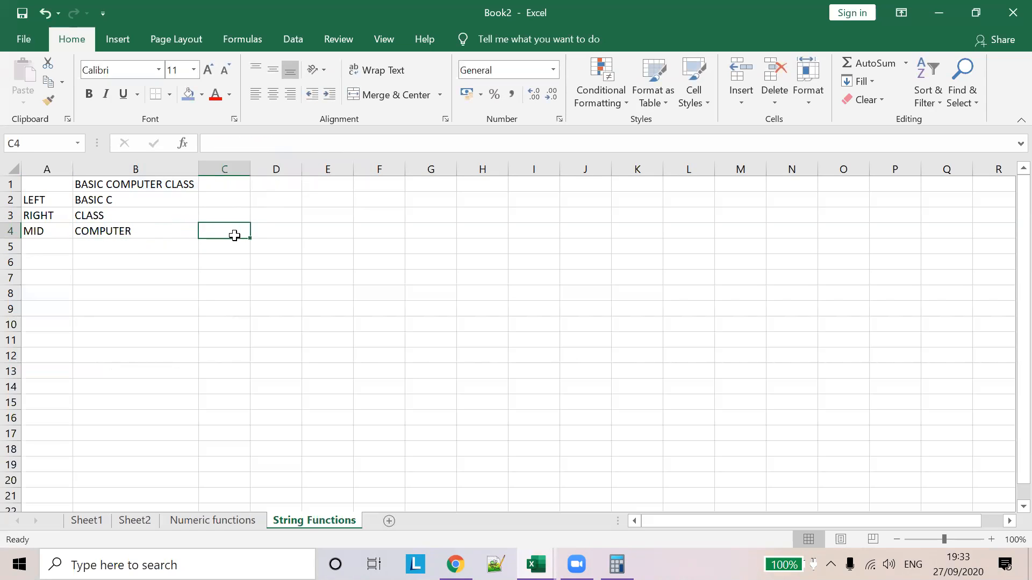
# Compare the MID formula's start position and length in B4 with the characters of the sample text in B1
pyautogui.click(163, 226)
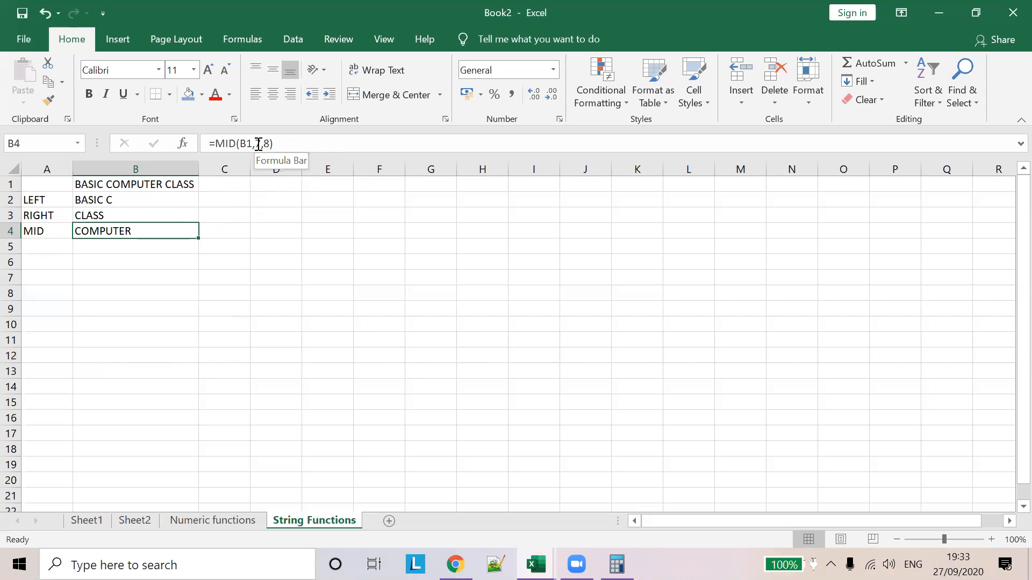
pyautogui.click(89, 182)
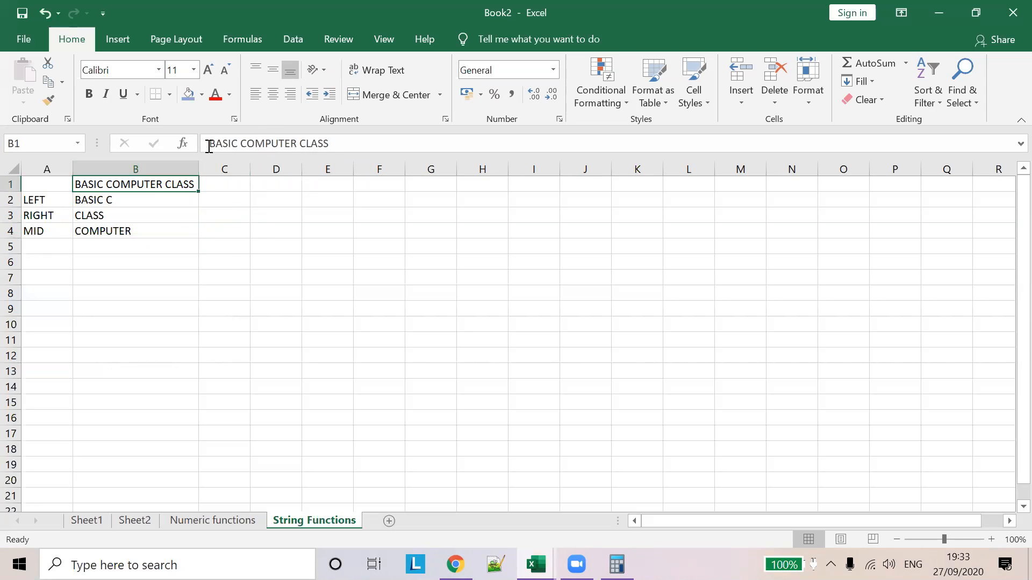
pyautogui.moveTo(208, 143); pyautogui.dragTo(238, 145)
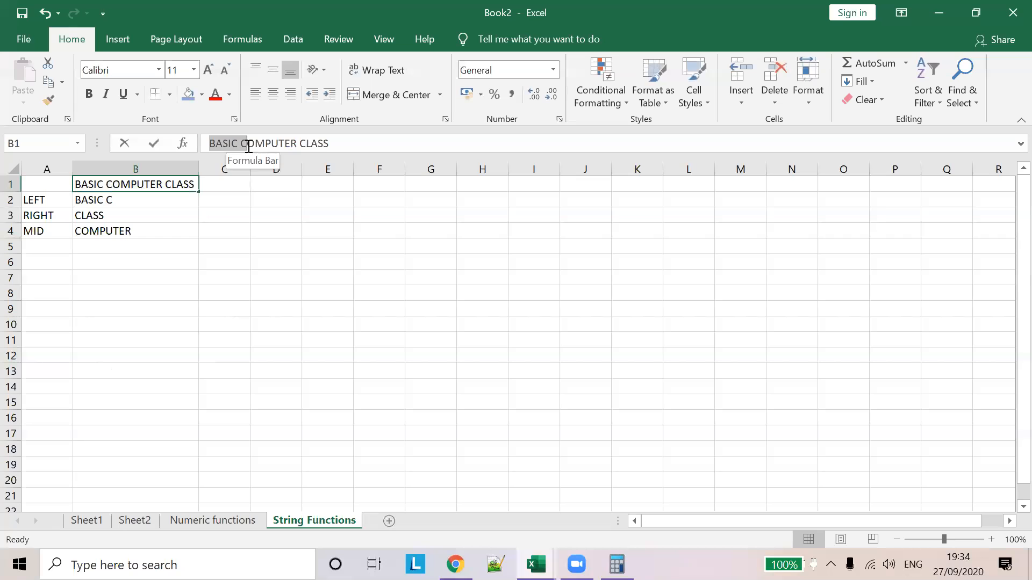
pyautogui.moveTo(248, 146); pyautogui.dragTo(245, 142)
pyautogui.click(245, 143)
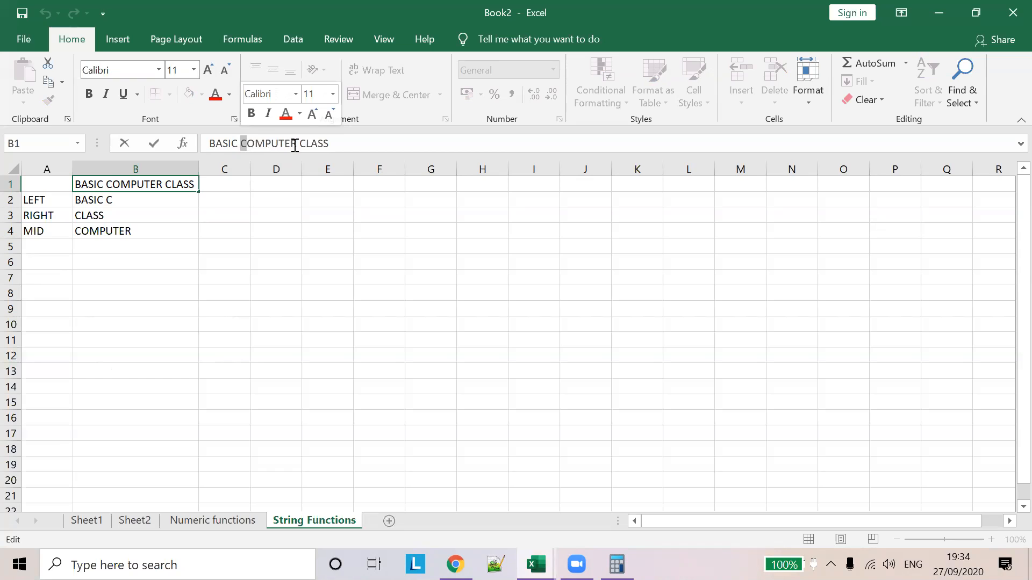
pyautogui.moveTo(296, 145); pyautogui.dragTo(240, 144)
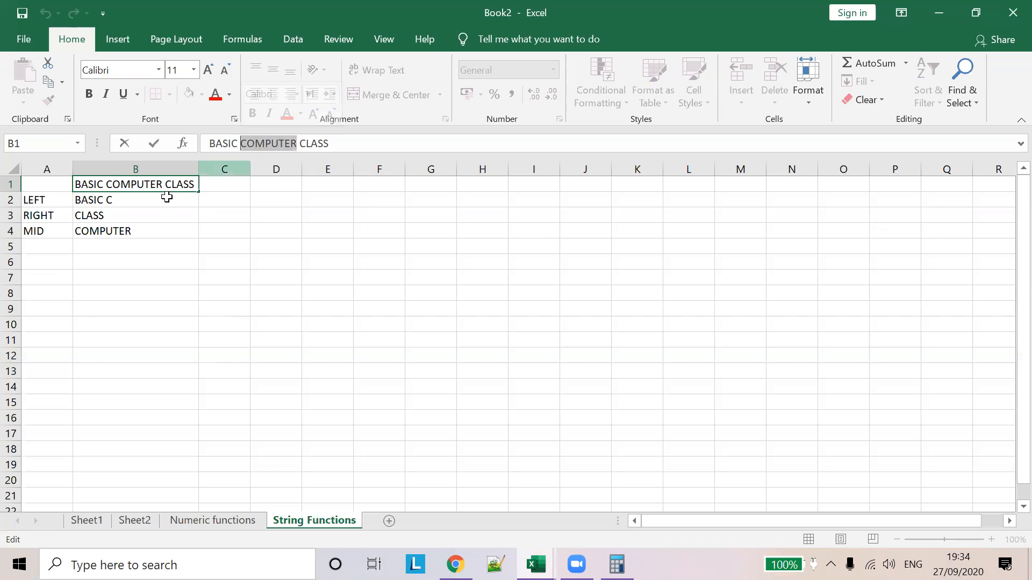
# Set the number of characters in cell B4's MID formula to 4, making it =MID(B1,7,4)
pyautogui.click(135, 232)
pyautogui.click(229, 143)
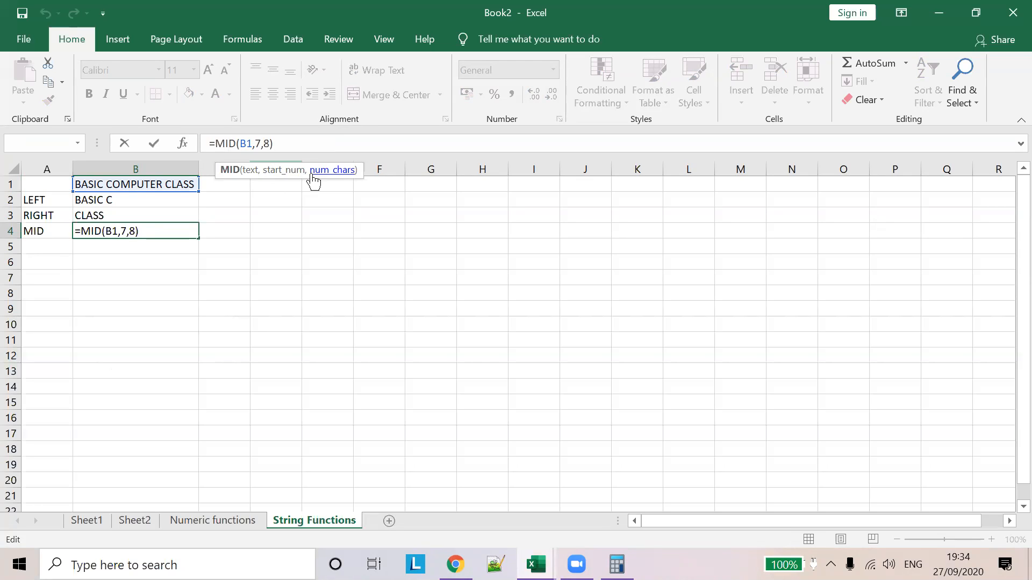
pyautogui.click(263, 143)
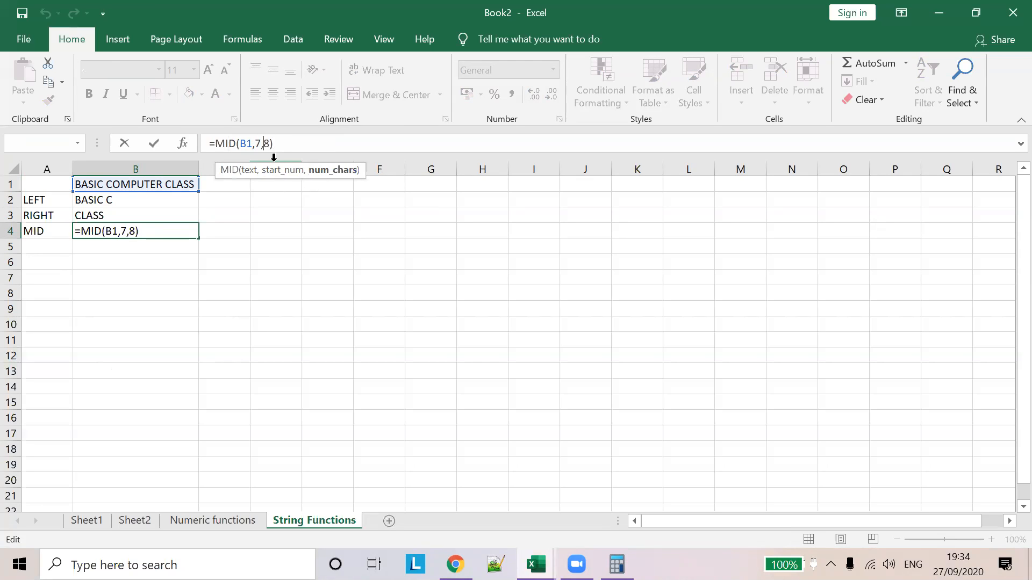
pyautogui.press('Delete')
pyautogui.write('4')
pyautogui.click(224, 235)
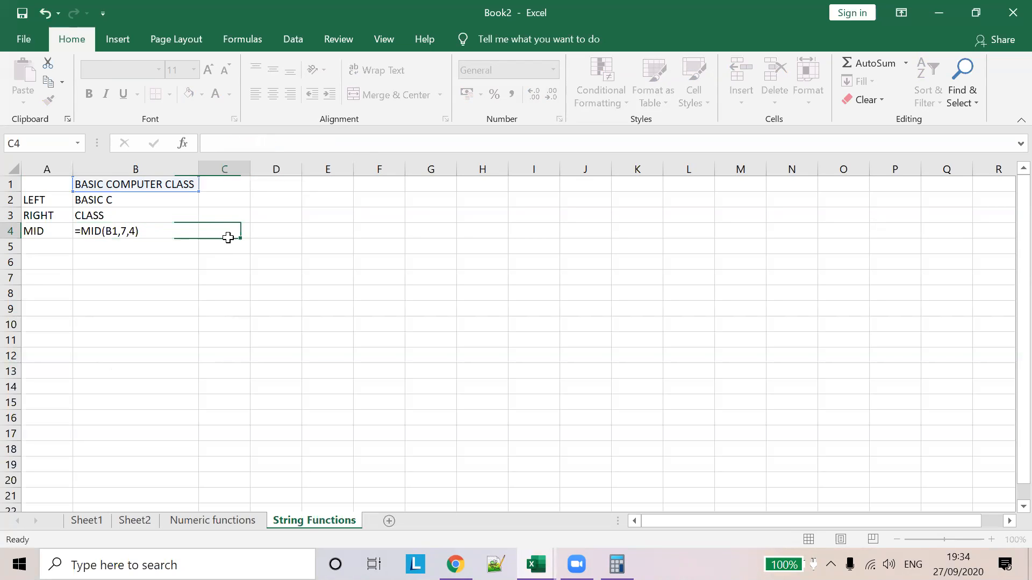
# Set the start position in cell B4's MID formula to 8, making it =MID(B1,8,4)
pyautogui.click(135, 232)
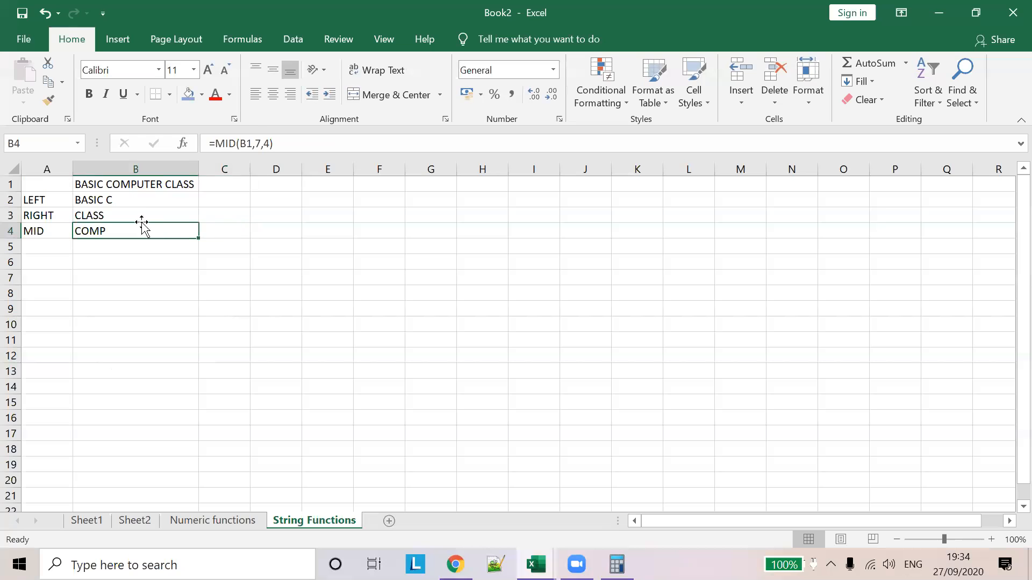
pyautogui.click(259, 144)
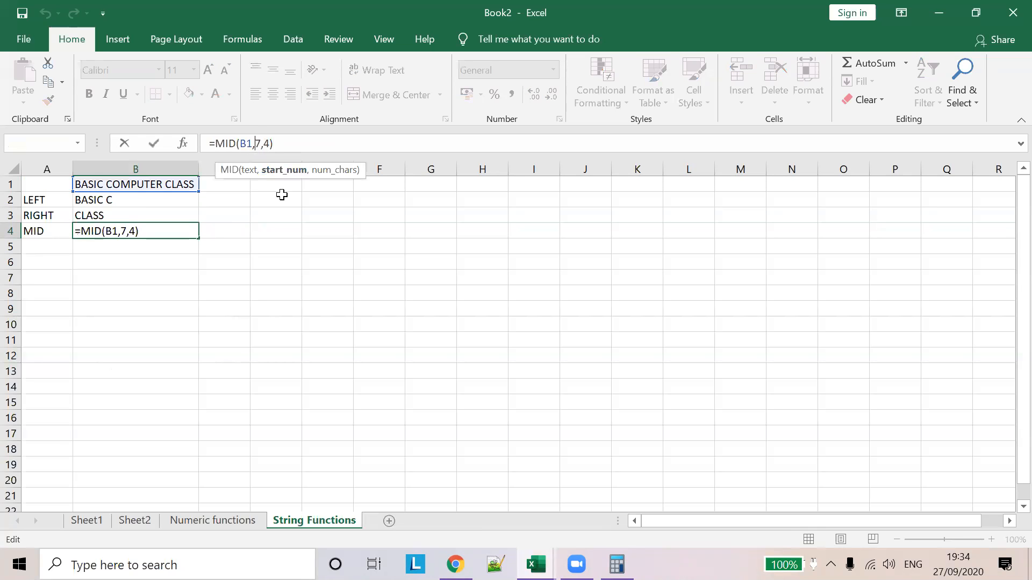
pyautogui.press('Delete')
pyautogui.write('8')
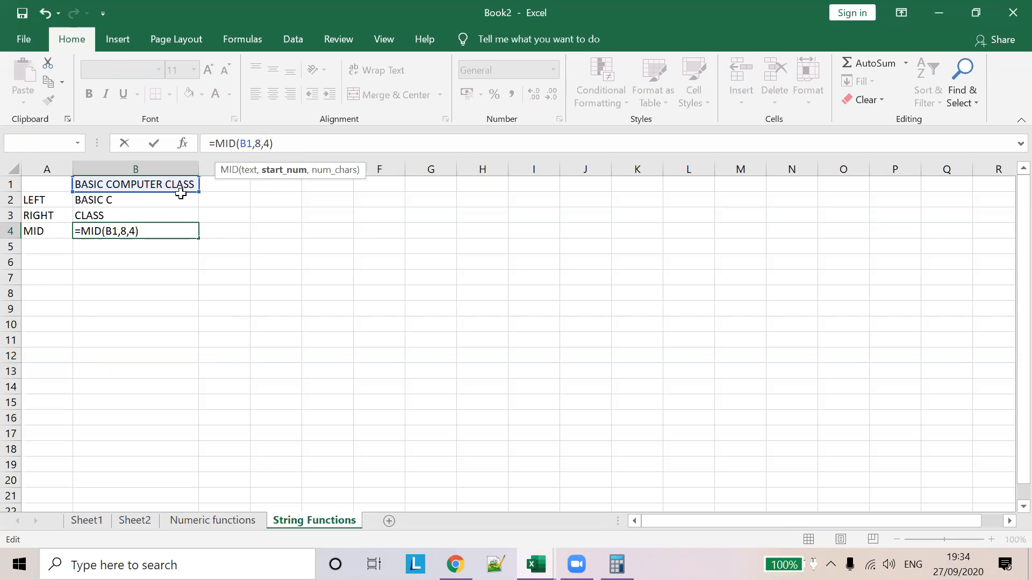
pyautogui.click(213, 235)
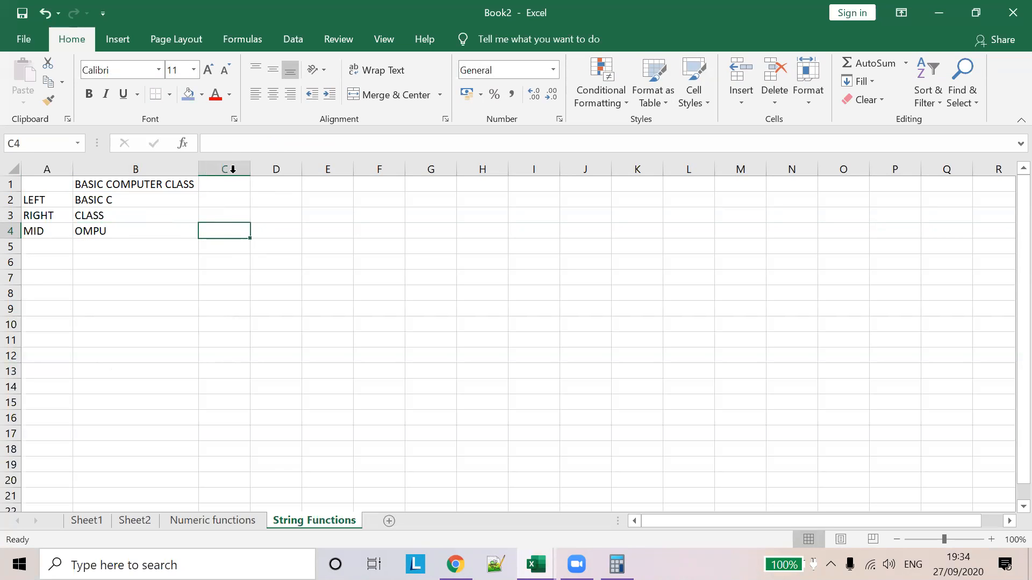
# Set the start position in cell B4's MID formula to 9, making it =MID(B1,9,4)
pyautogui.click(149, 226)
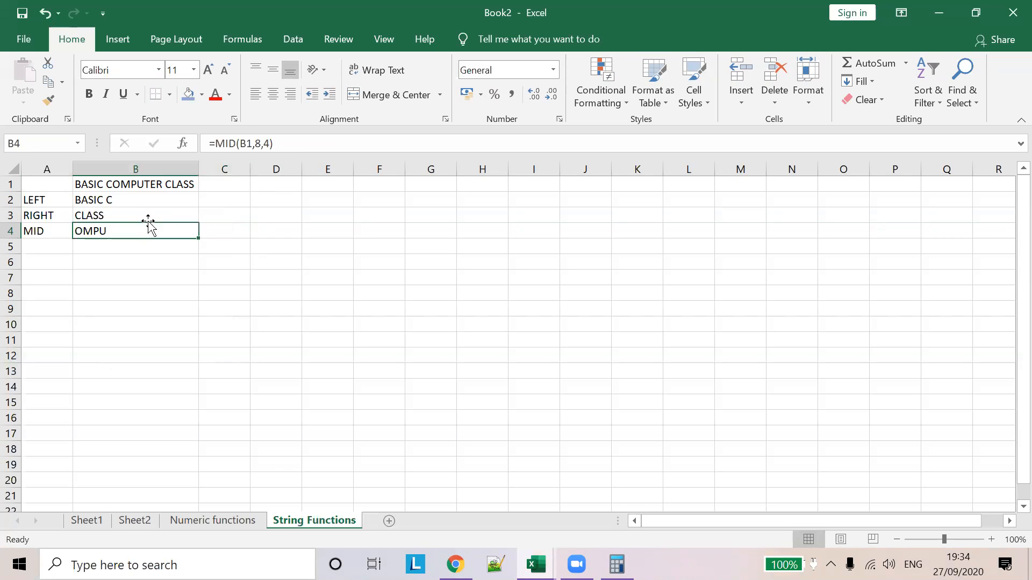
pyautogui.click(257, 143)
pyautogui.press('BackSpace')
pyautogui.write('9')
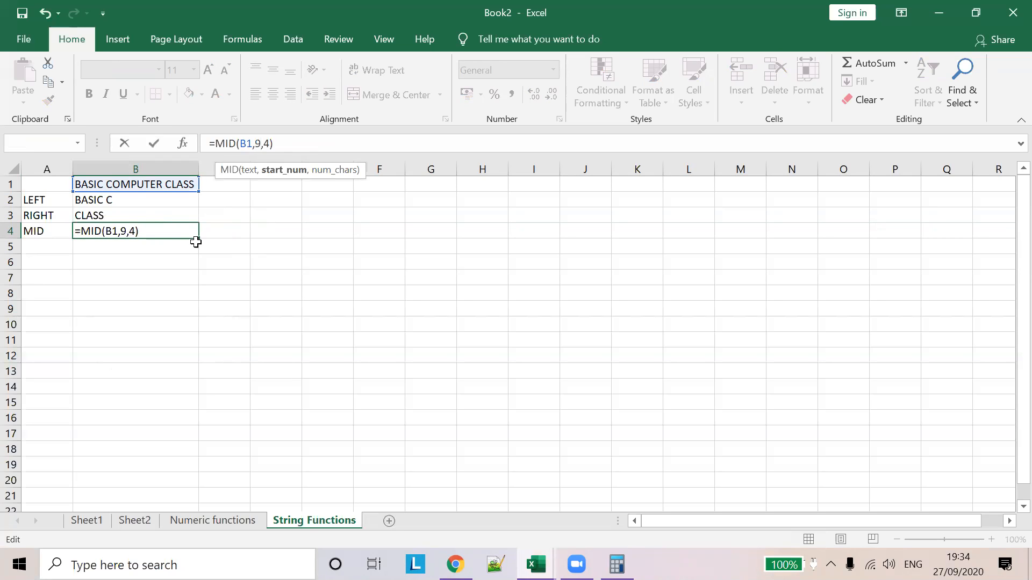
pyautogui.click(232, 242)
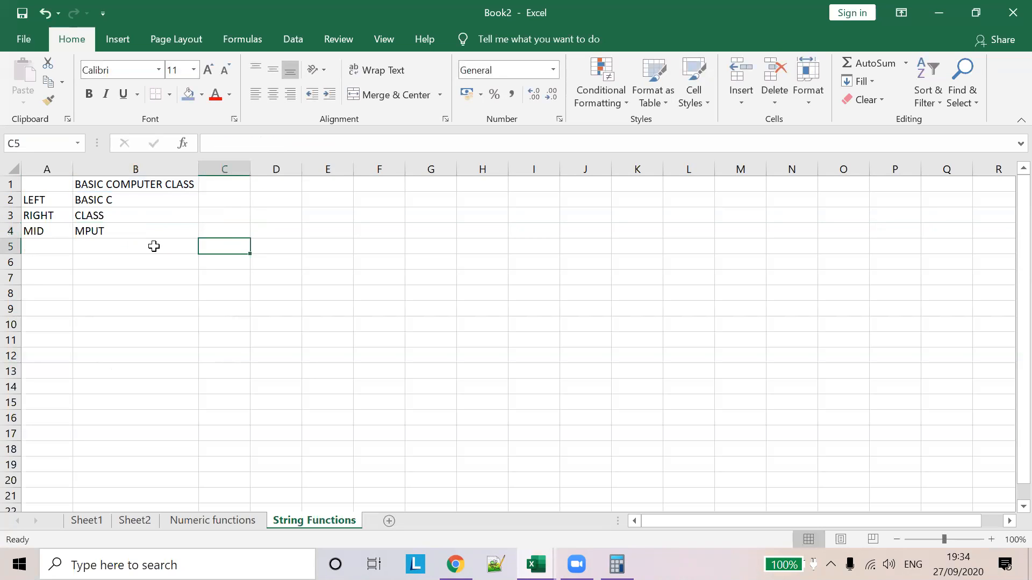
# Set the start position to 7 and the number of characters to 8 in cell B4's formula, giving =MID(B1,7,8)
pyautogui.click(124, 184)
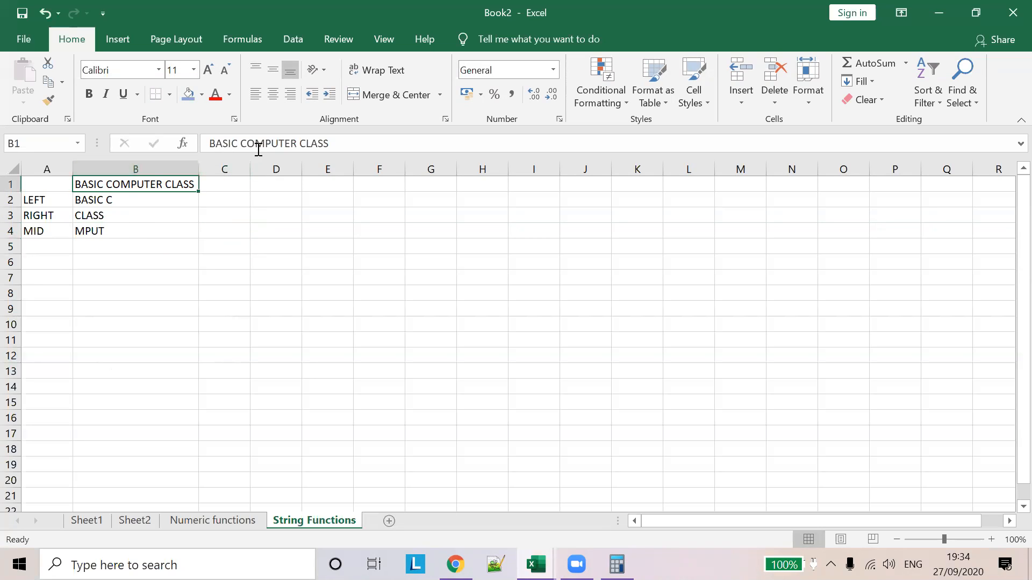
pyautogui.click(157, 232)
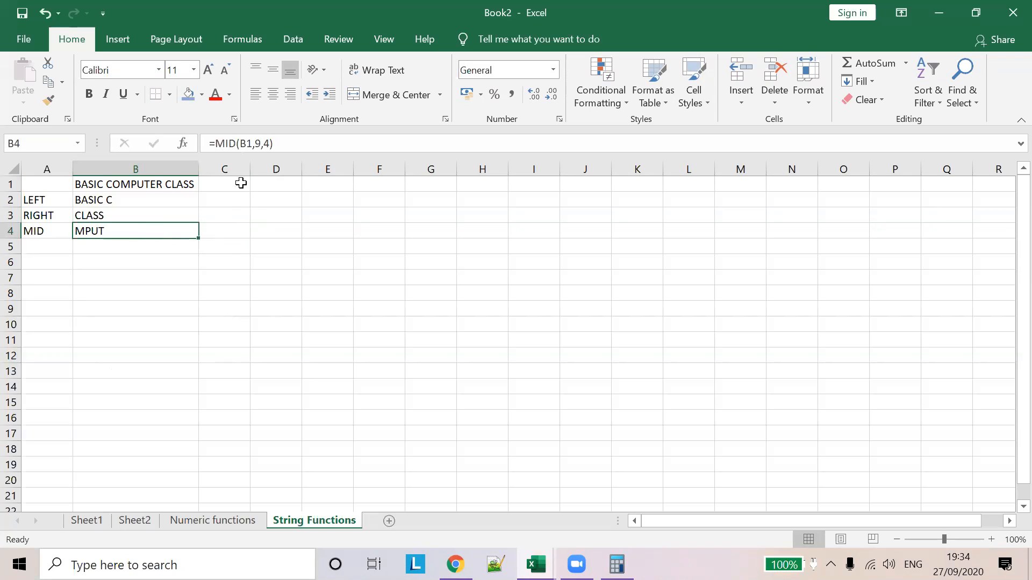
pyautogui.click(261, 143)
pyautogui.press('BackSpace')
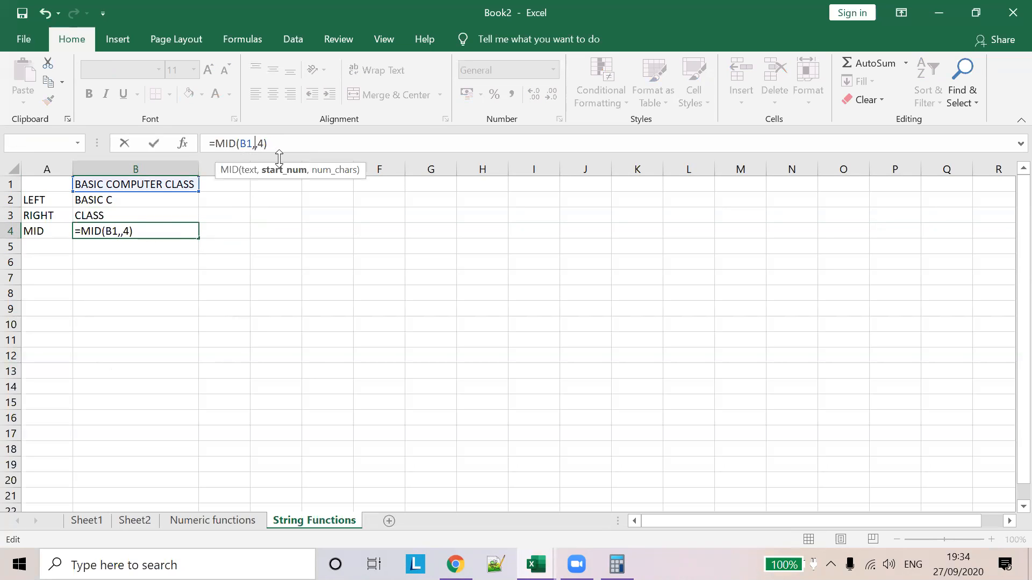
pyautogui.write('7')
pyautogui.press('Right')
pyautogui.press('BackSpace')
pyautogui.write('8')
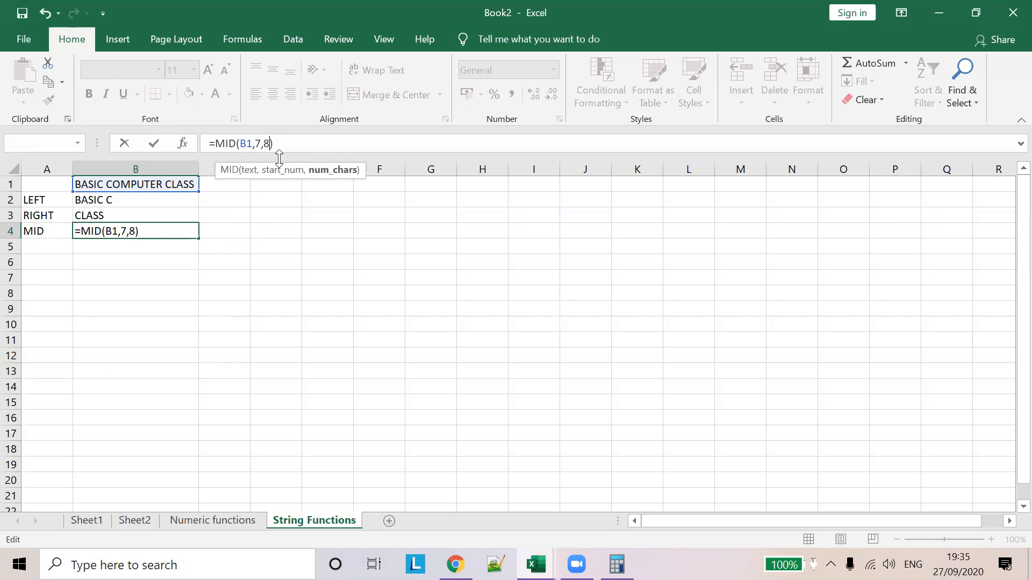
pyautogui.click(232, 236)
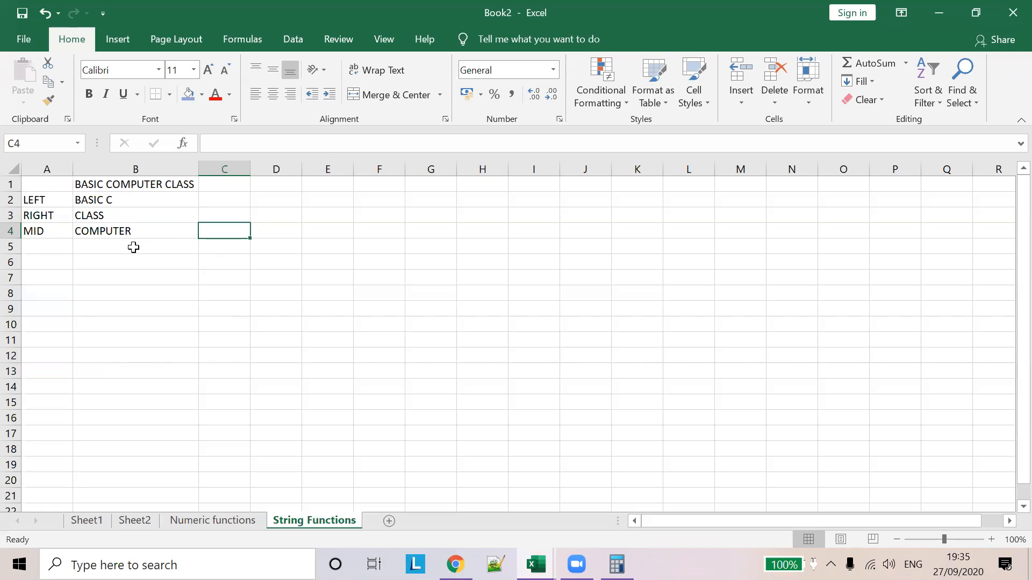
# Enter the label ISTEXT in cell A5, below the MID label
pyautogui.click(134, 246)
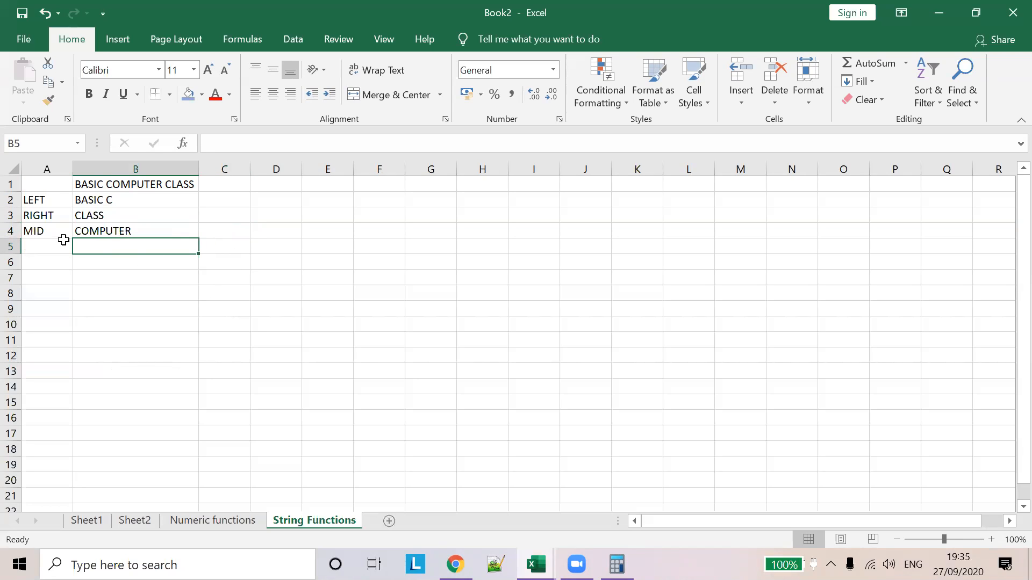
pyautogui.click(46, 243)
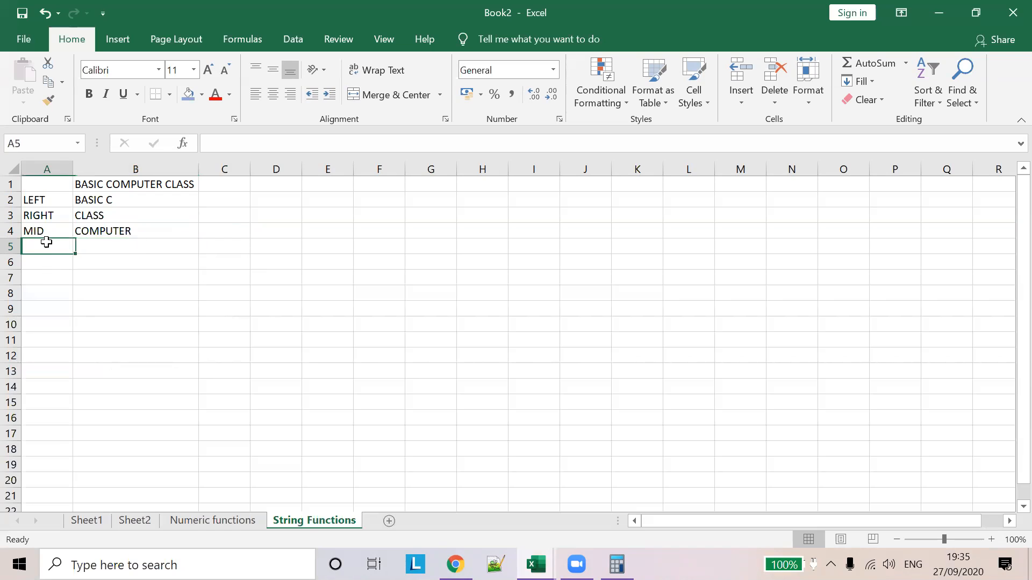
pyautogui.write('ISTEXT')
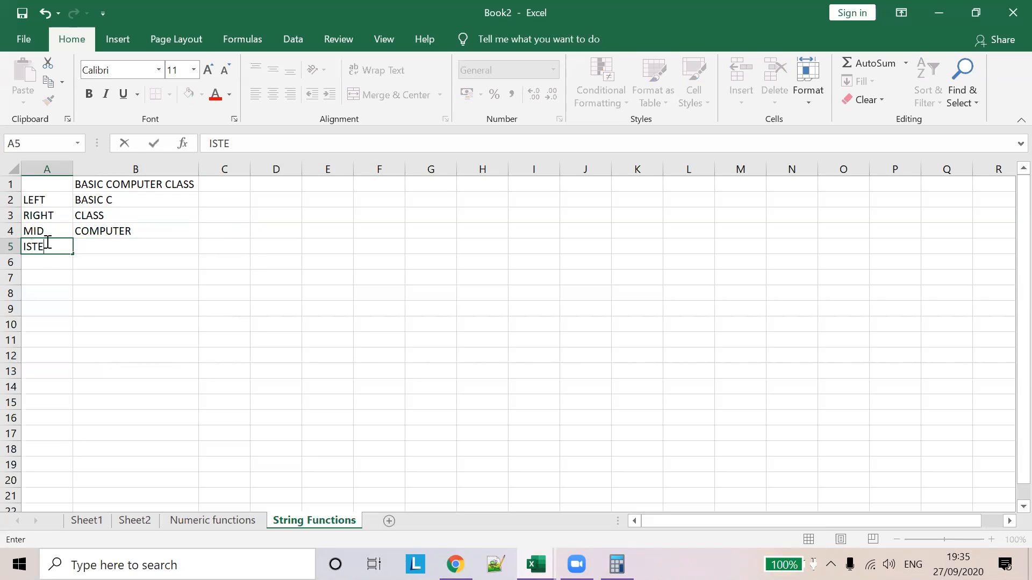
pyautogui.click(119, 245)
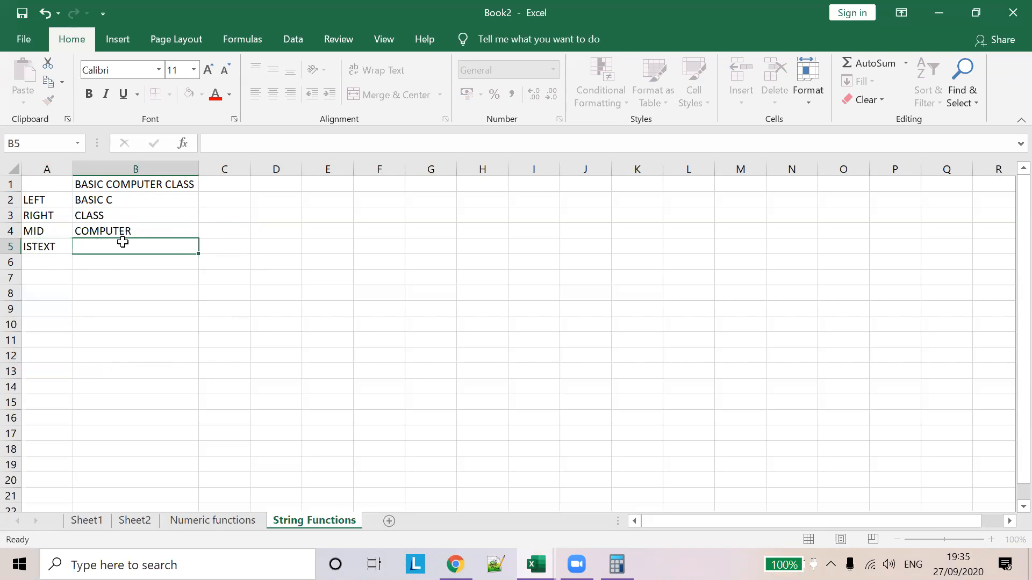
# Enter the formula =ISTEXT(B1) in cell B5 to check whether the sample phrase is text
pyautogui.click(151, 188)
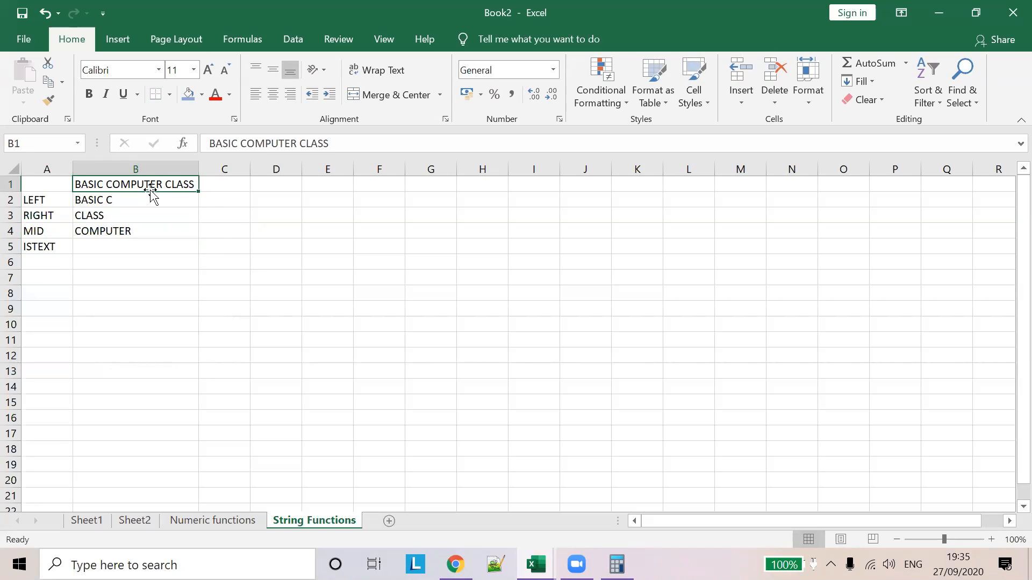
pyautogui.click(124, 236)
pyautogui.click(124, 243)
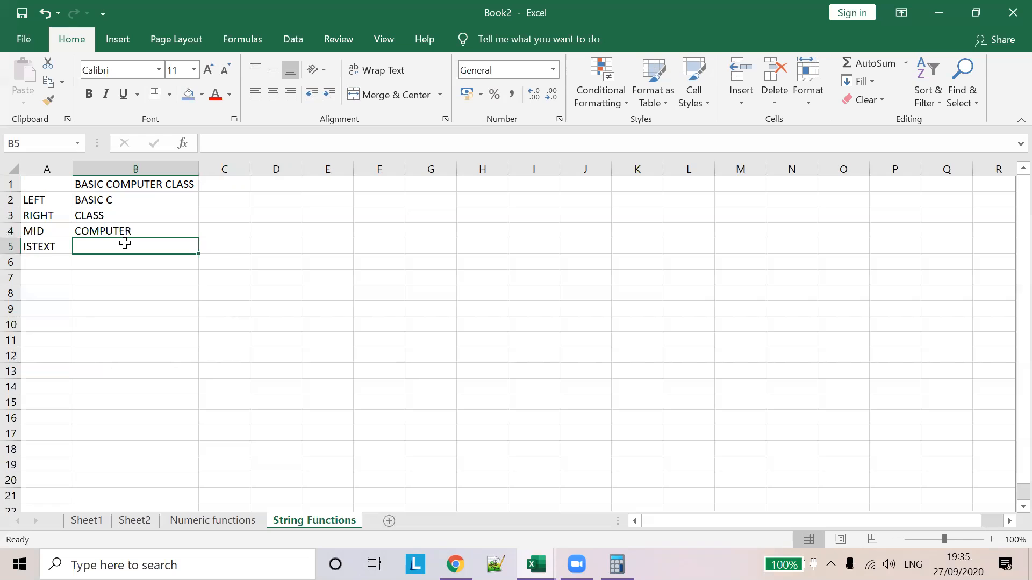
pyautogui.click(146, 185)
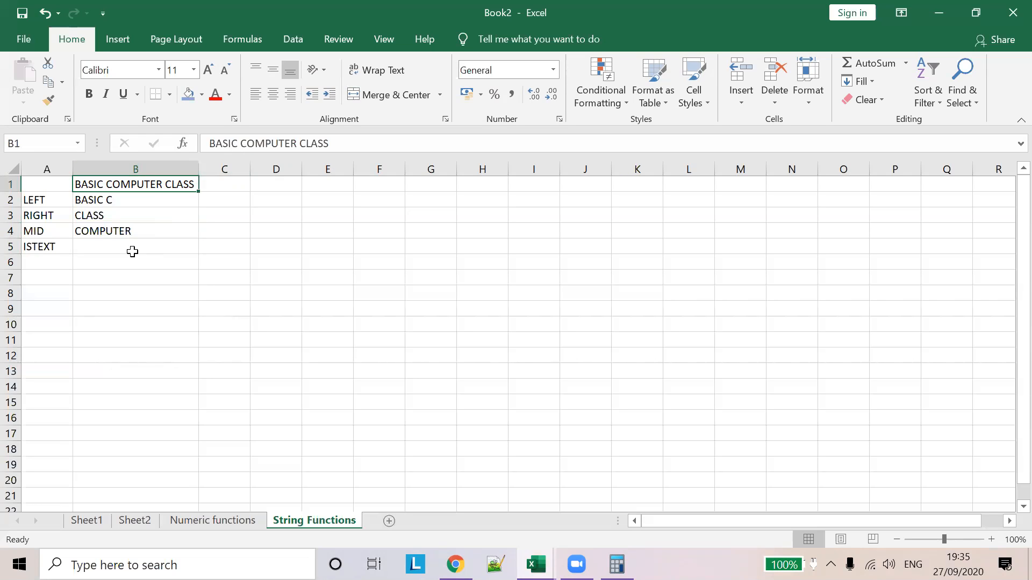
pyautogui.click(132, 247)
pyautogui.write('=I')
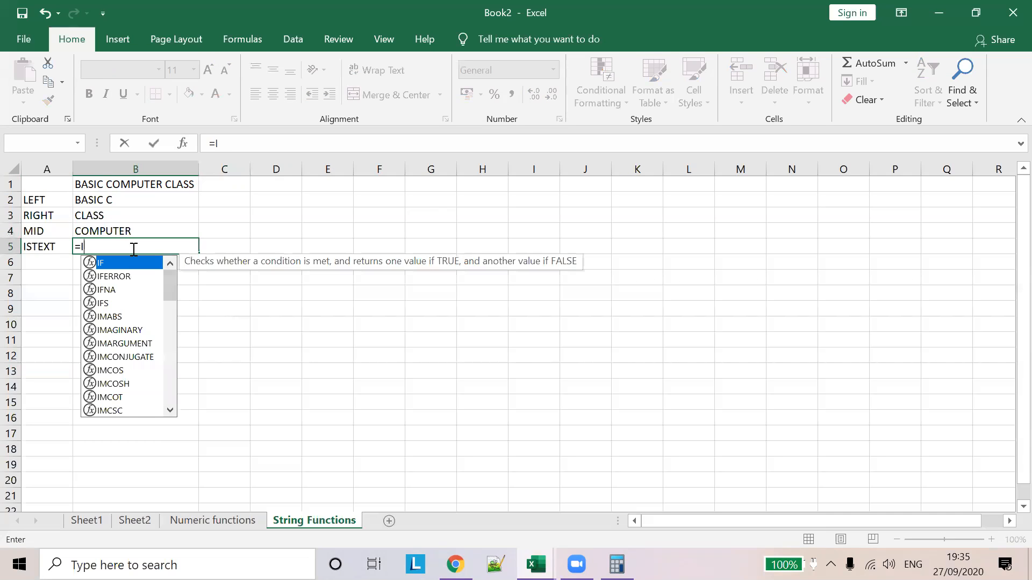
pyautogui.write('STE')
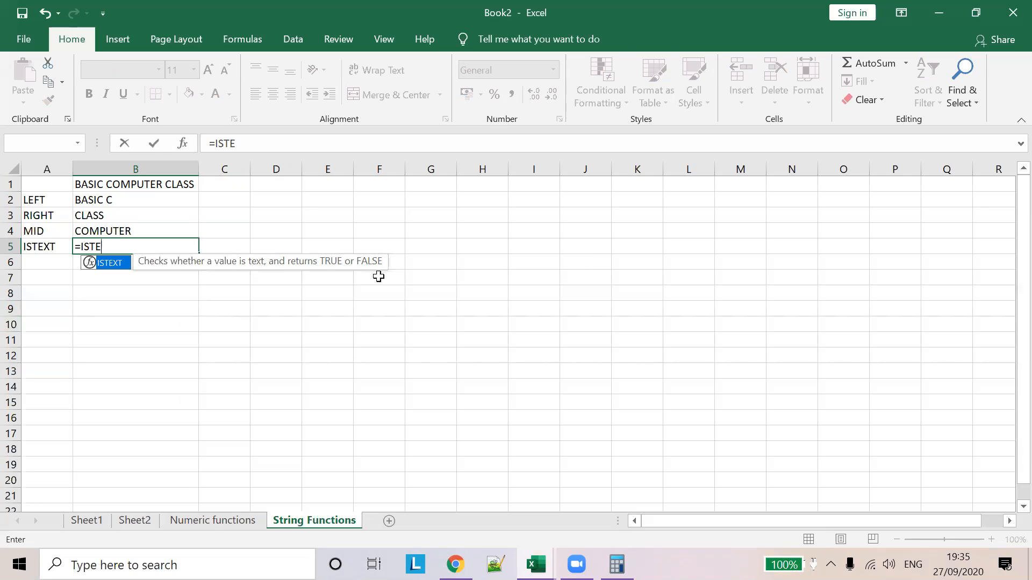
pyautogui.doubleClick(110, 262)
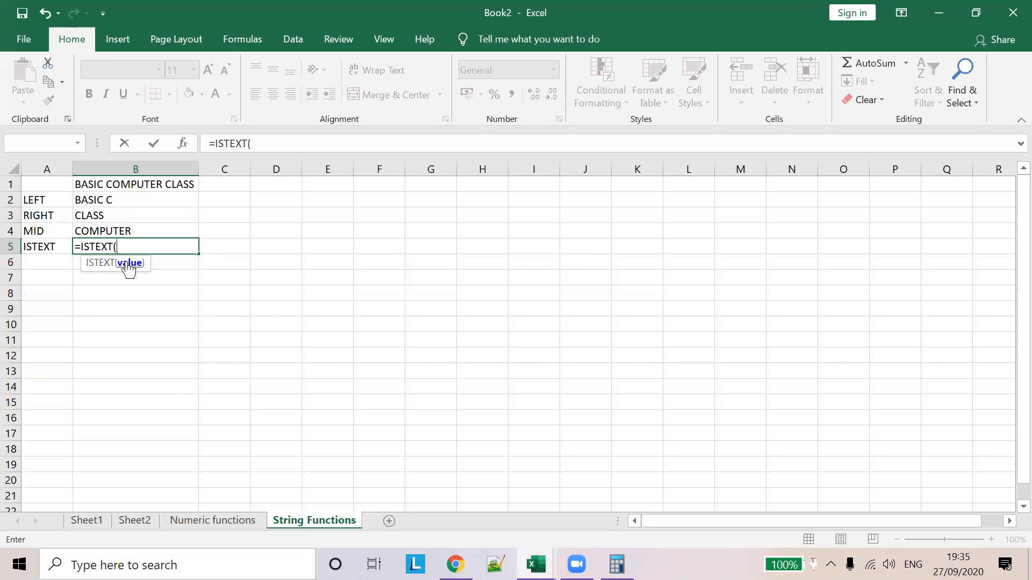
pyautogui.click(144, 184)
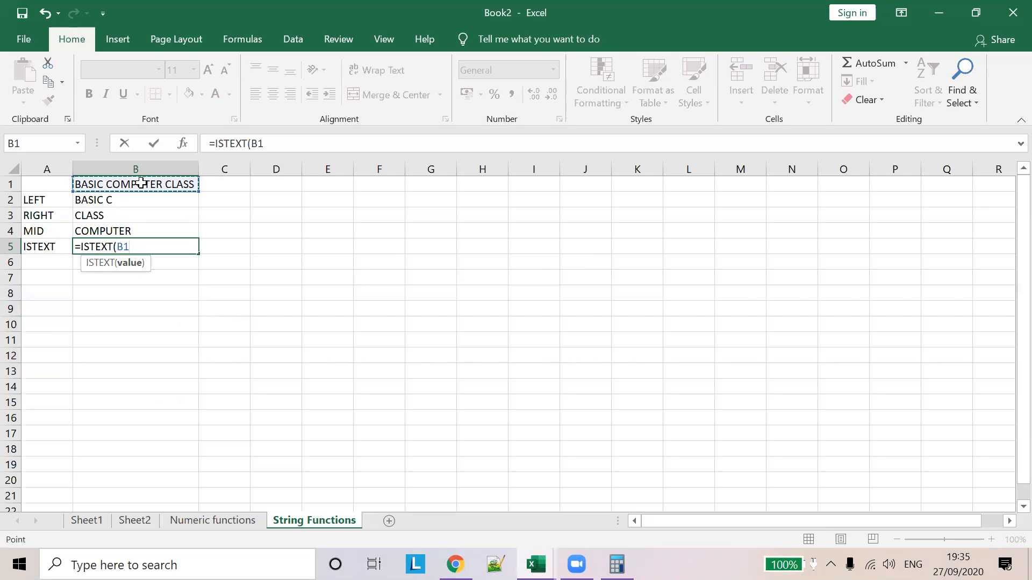
pyautogui.click(157, 246)
pyautogui.write(')')
pyautogui.click(224, 259)
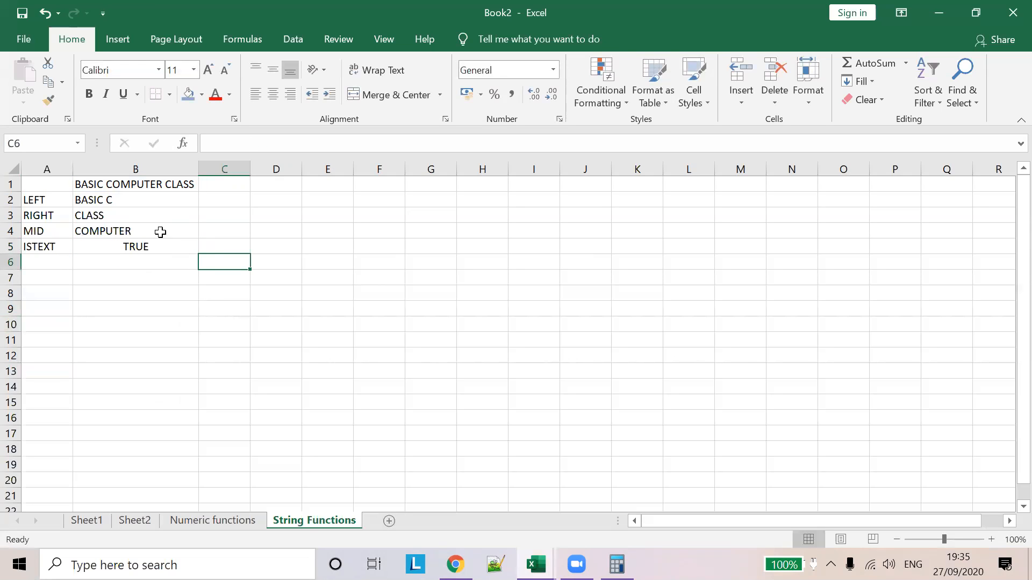
# Enter the number 234 in cell C1, beside the sample text
pyautogui.click(232, 181)
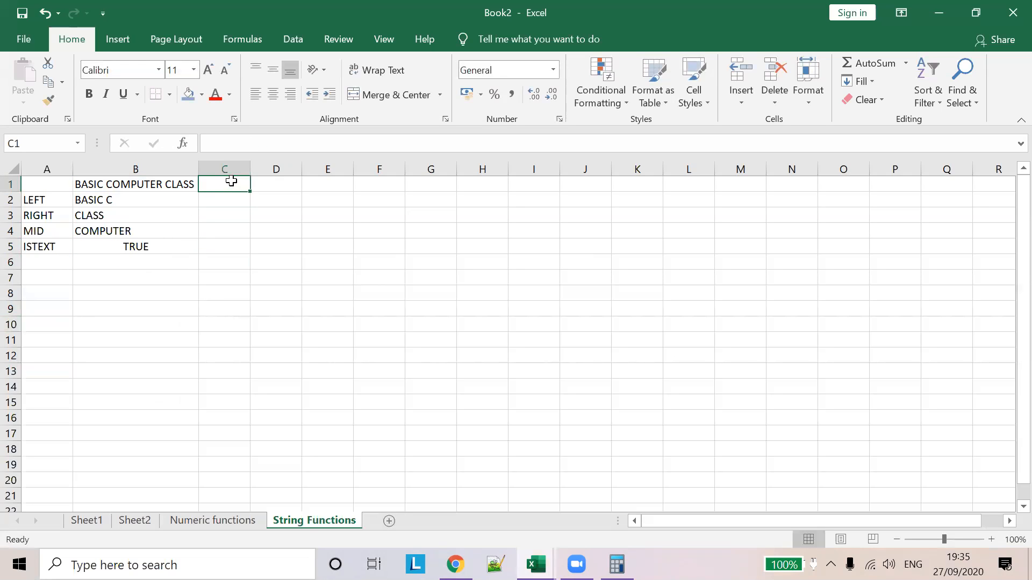
pyautogui.write('234')
pyautogui.moveTo(215, 254); pyautogui.dragTo(218, 248)
# Enter an ISTEXT formula in cell C5 that tests the number in C1
pyautogui.click(219, 247)
pyautogui.write('=ISTE')
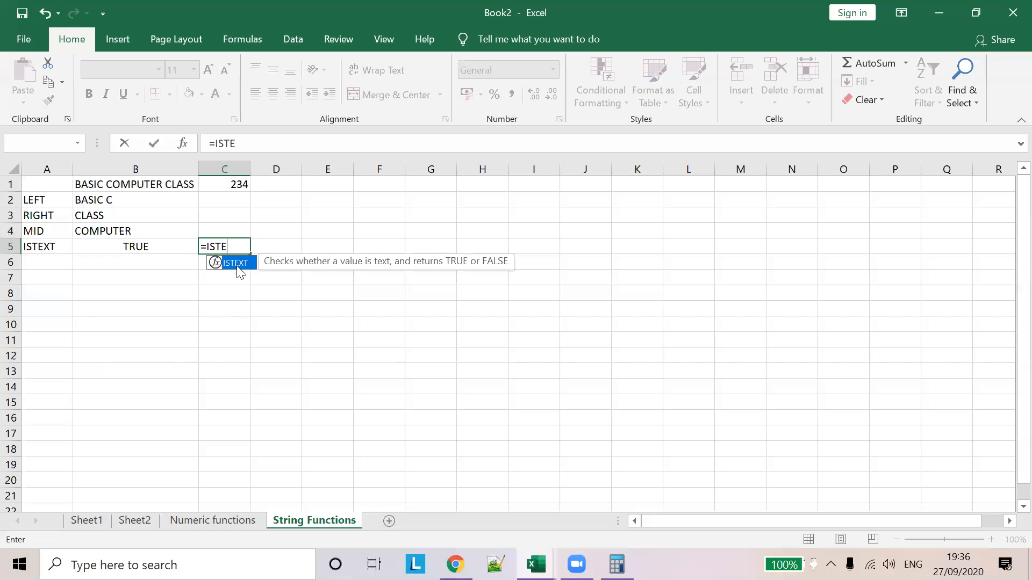
pyautogui.doubleClick(236, 263)
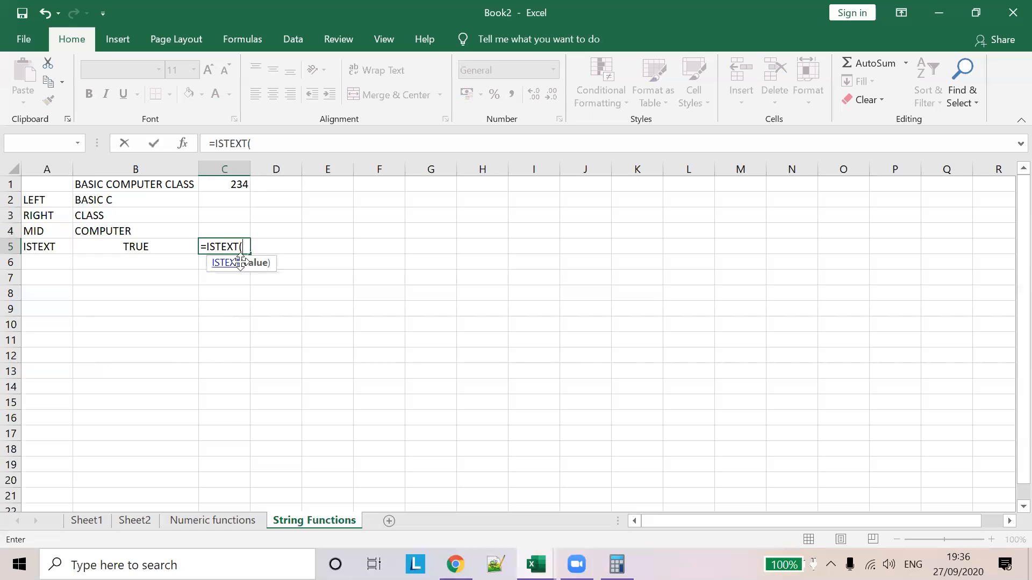
pyautogui.click(237, 188)
pyautogui.write(')')
pyautogui.click(272, 276)
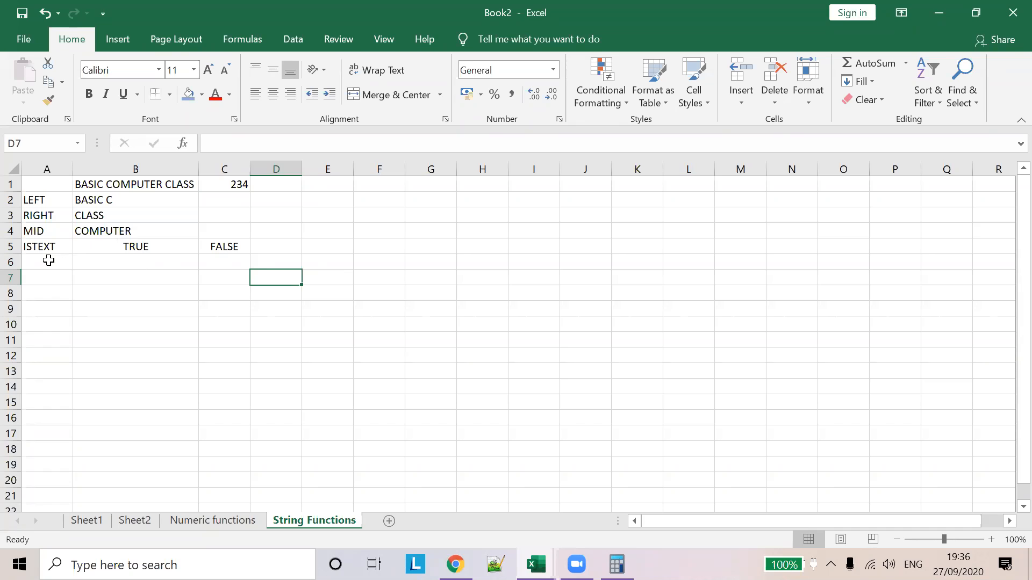
# Enter the label FIND in cell A6 and begin a formula in cell B6
pyautogui.click(48, 262)
pyautogui.write('FIND')
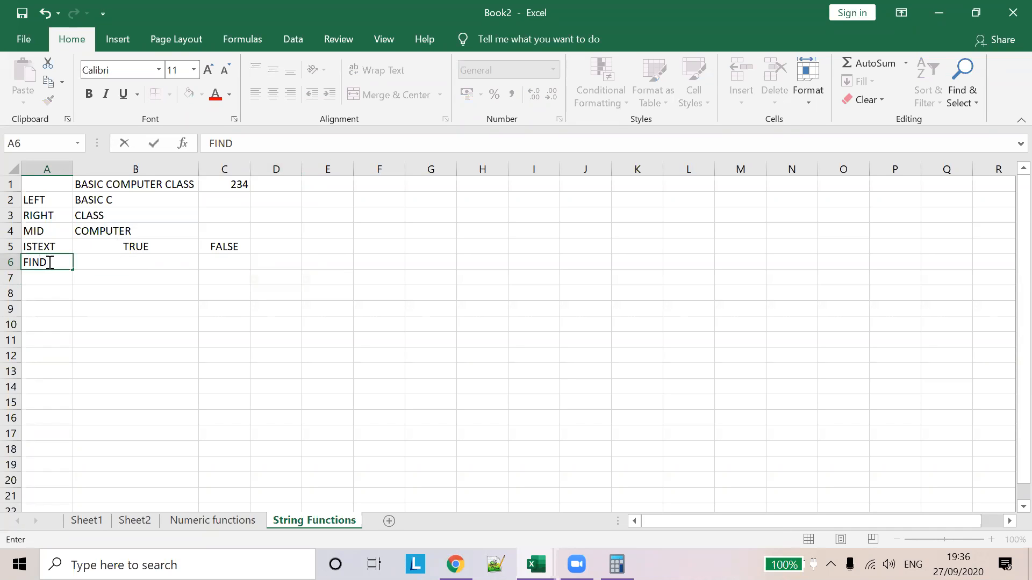
pyautogui.press('Tab')
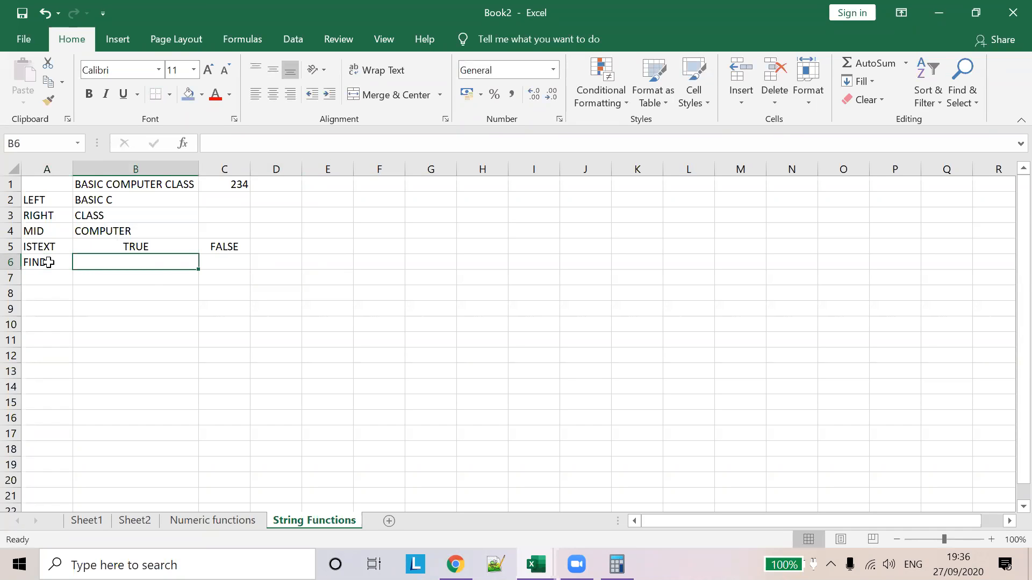
pyautogui.write('=')
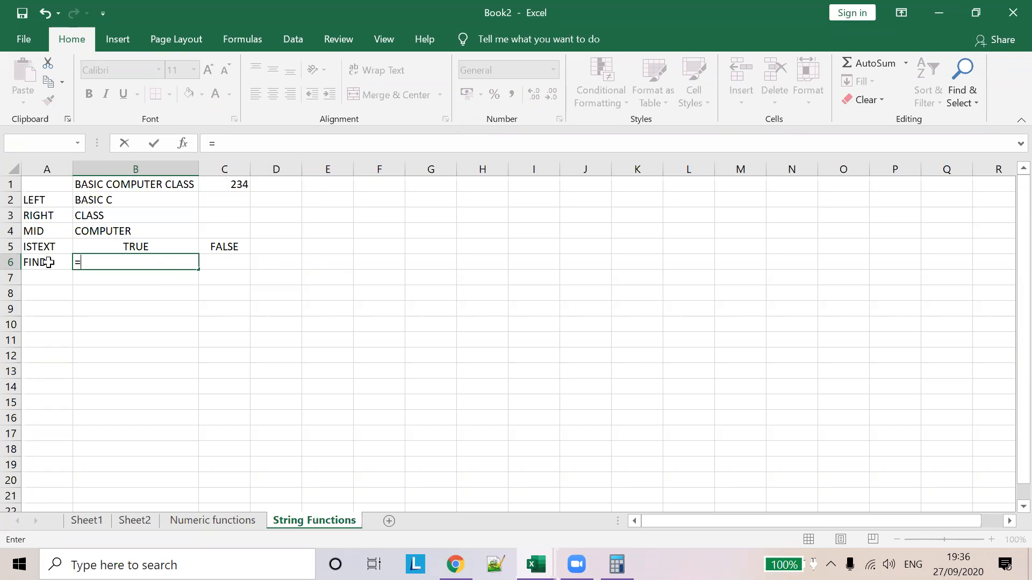
pyautogui.click(116, 185)
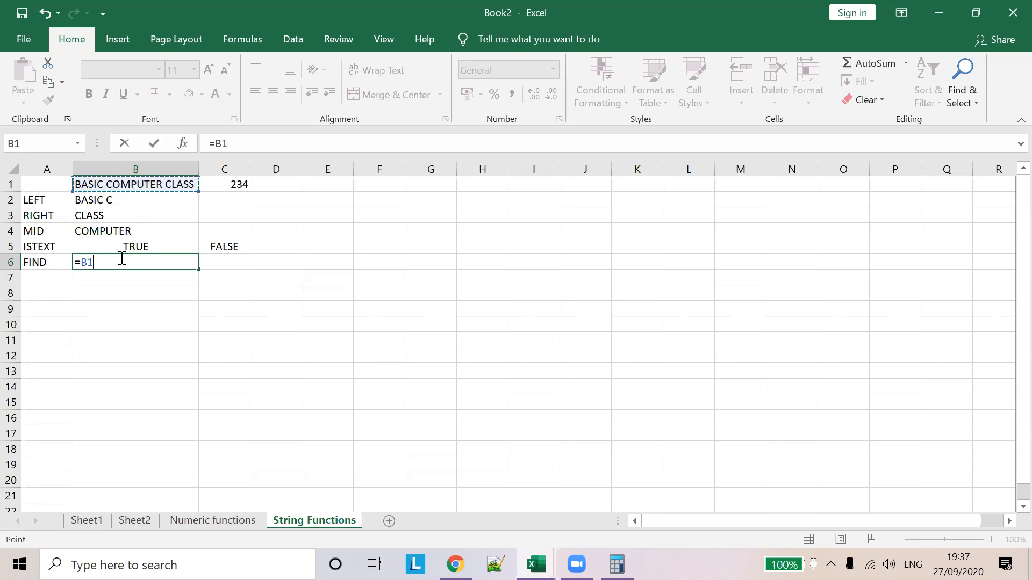
pyautogui.press('BackSpace')
pyautogui.press('BackSpace')
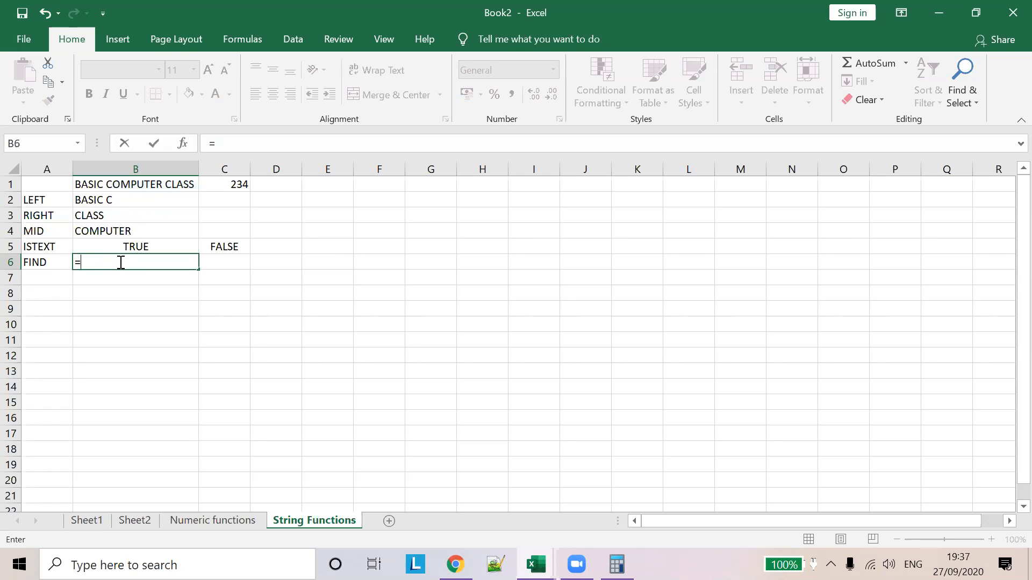
# Start the FIND function in cell B6, trying B1 as the text to find before clearing that argument
pyautogui.write('FIND(')
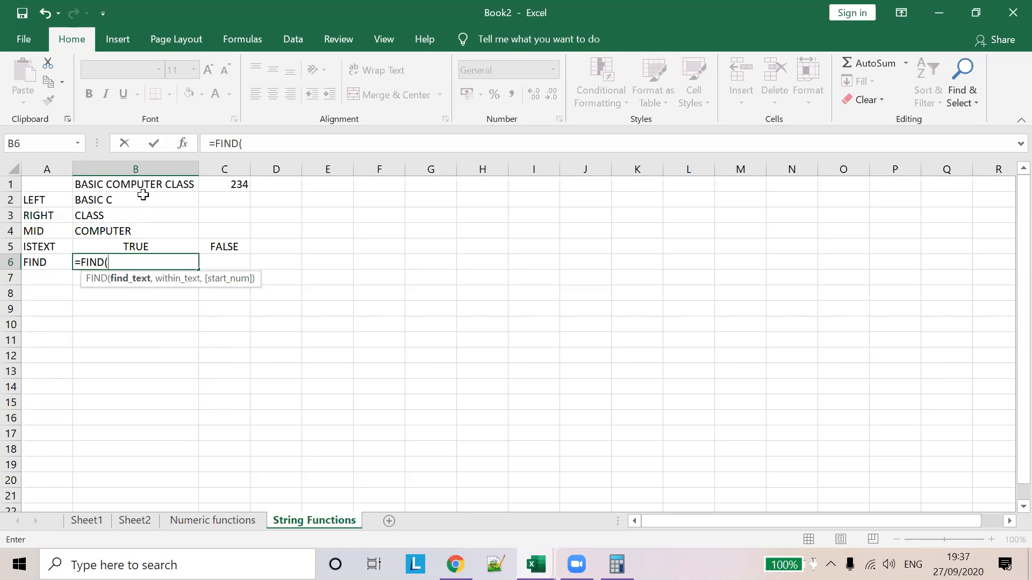
pyautogui.write('B')
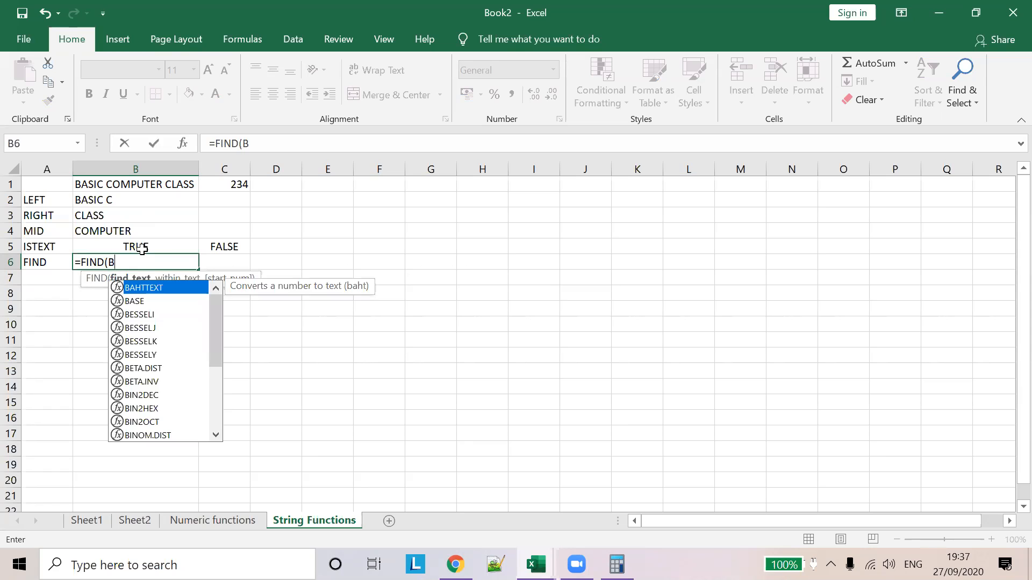
pyautogui.write('1,')
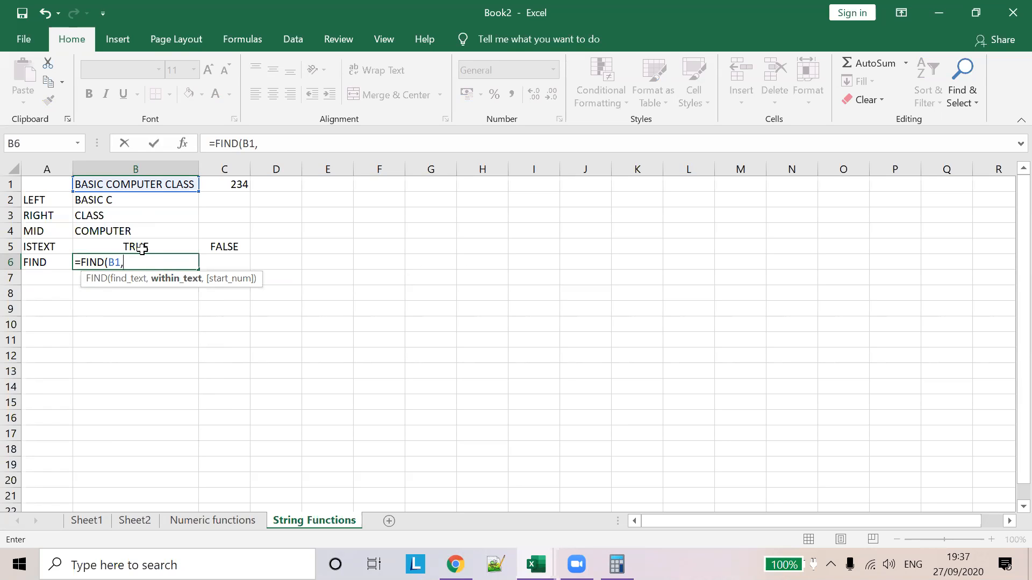
pyautogui.click(121, 262)
pyautogui.press('BackSpace')
pyautogui.press('BackSpace')
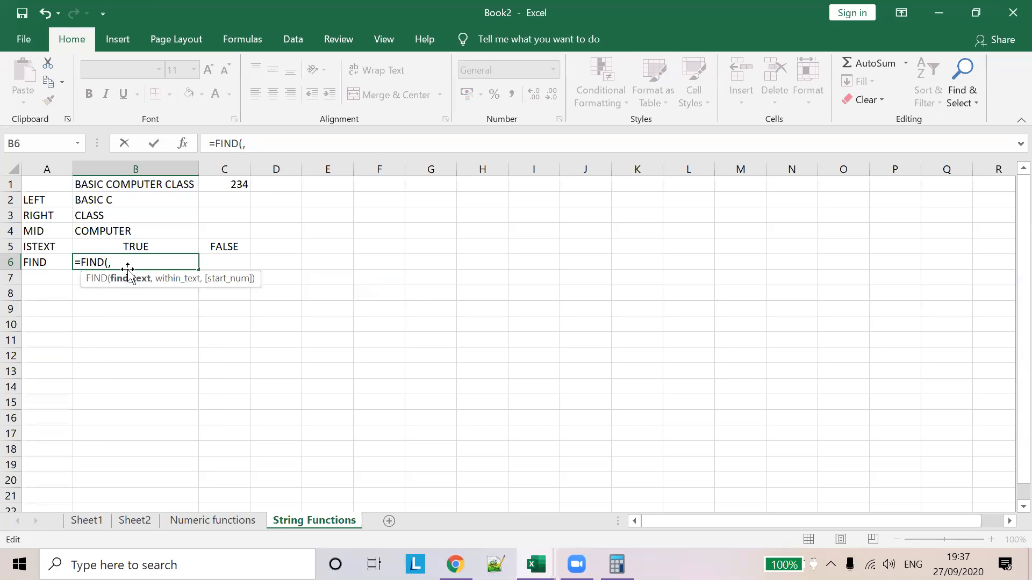
# Complete the FIND formula in cell B6 so it looks for "COMPUTER" within the text in B1
pyautogui.write('COM')
pyautogui.press('BackSpace')
pyautogui.press('BackSpace')
pyautogui.press('BackSpace')
pyautogui.write('""COMPUTER')
pyautogui.click(189, 262)
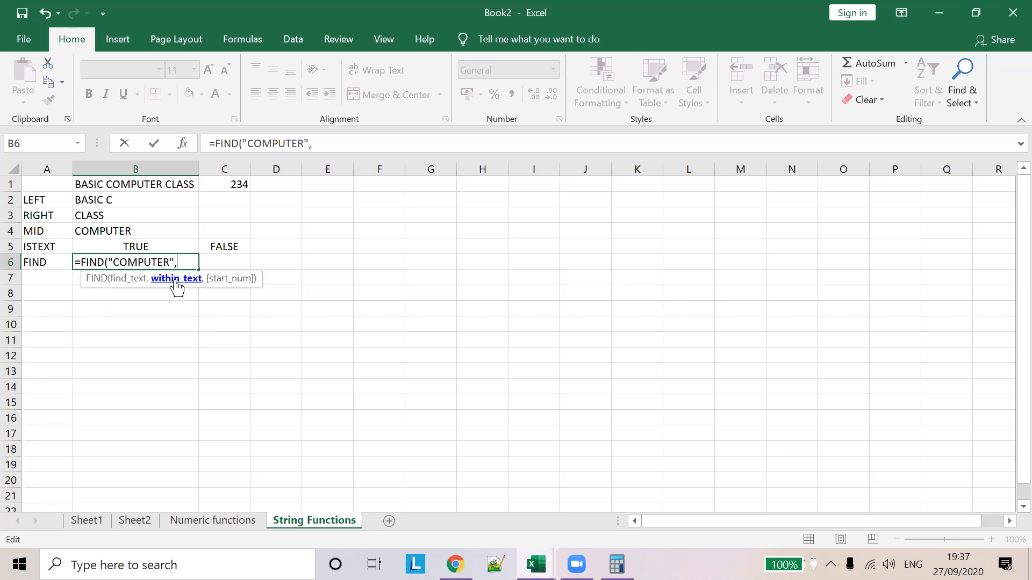
pyautogui.click(166, 185)
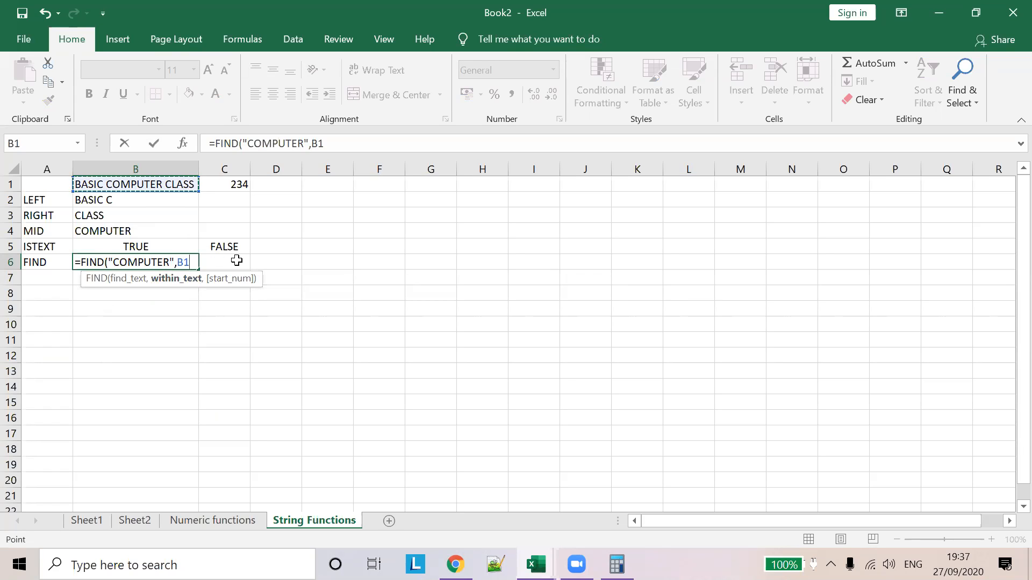
pyautogui.write(')')
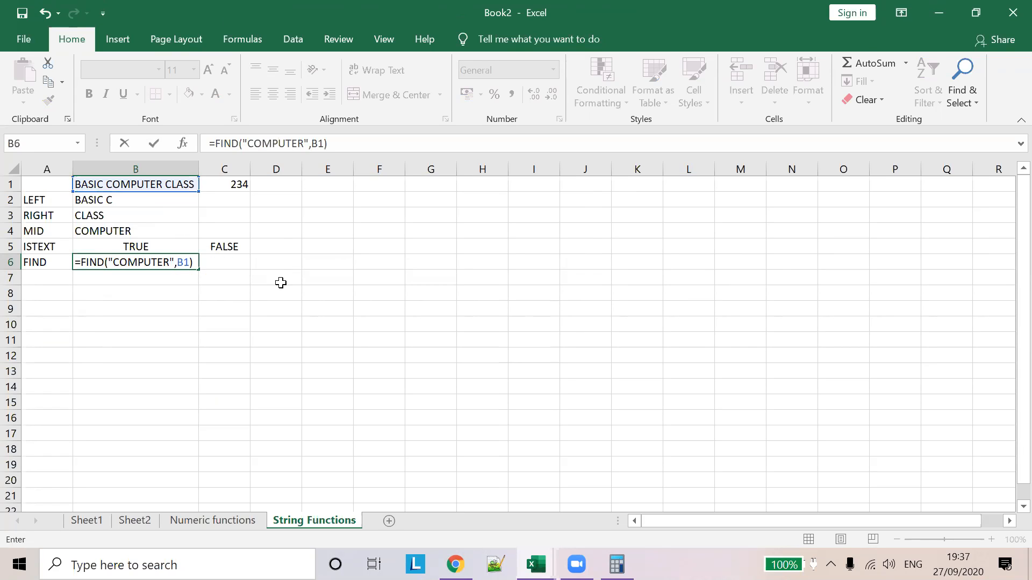
pyautogui.click(225, 262)
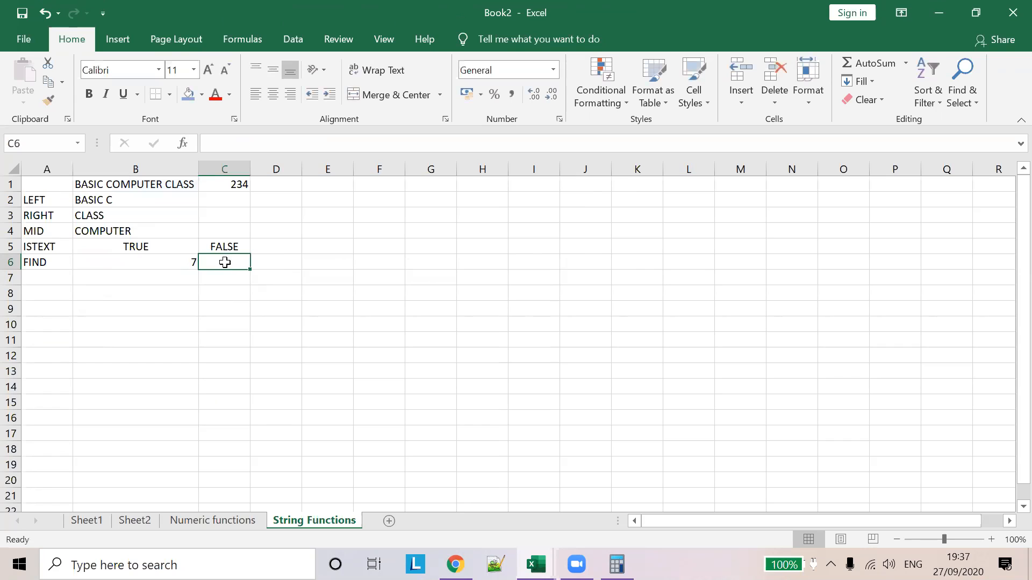
# Change the search text of the FIND formula in B6 to "CLASS" and check where that word starts in B1
pyautogui.click(189, 262)
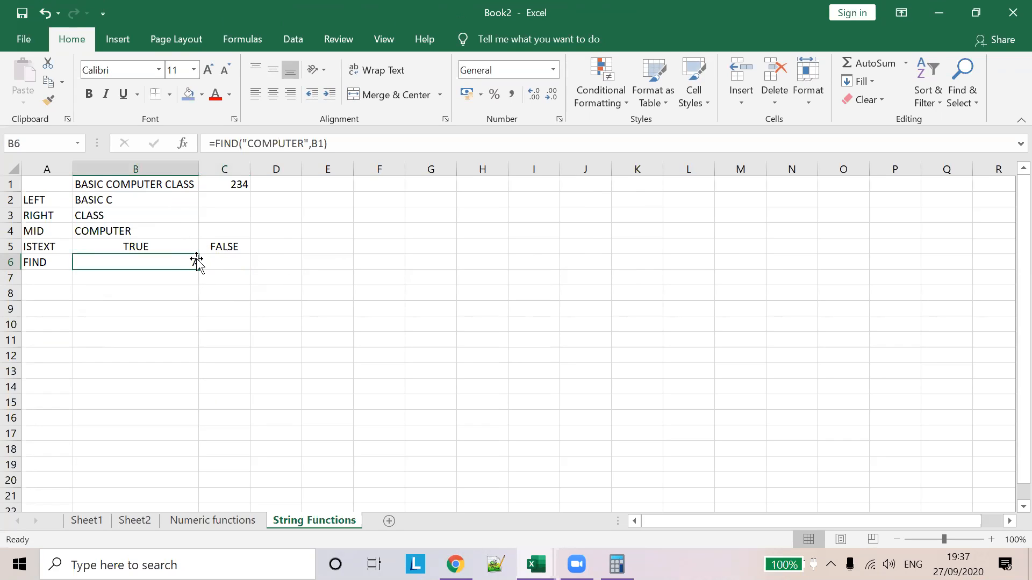
pyautogui.doubleClick(263, 144)
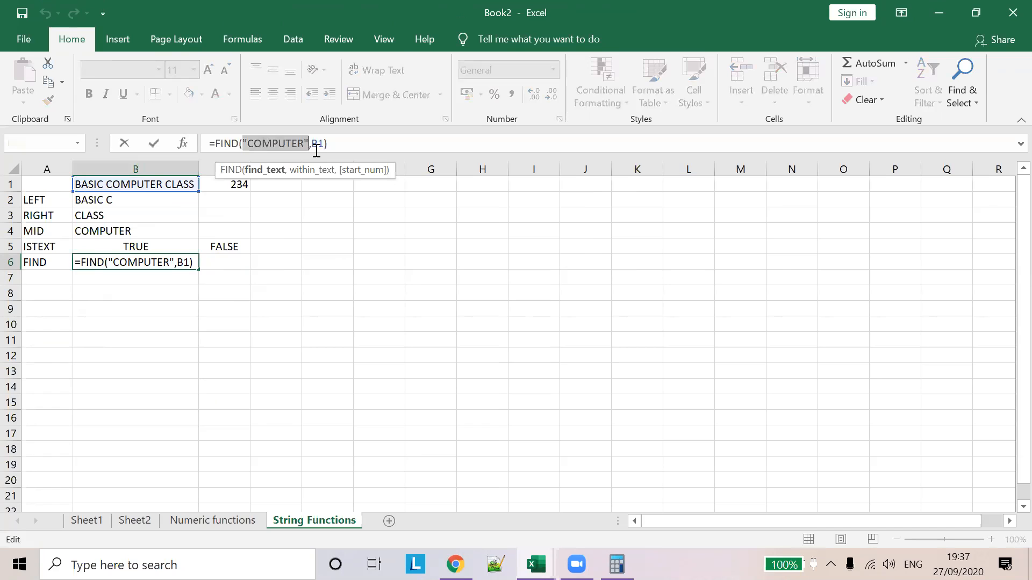
pyautogui.press('Left')
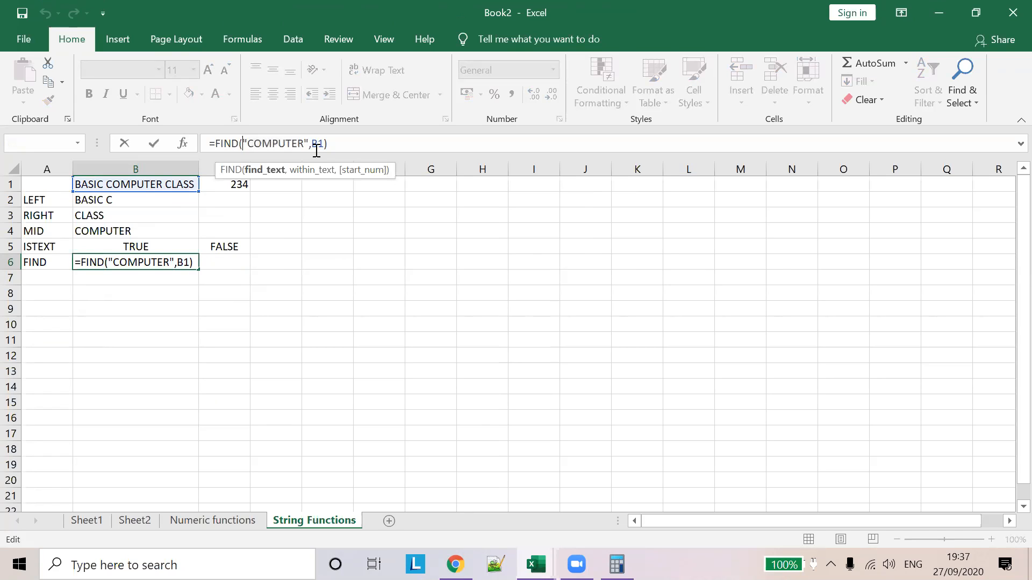
pyautogui.press('Right')
pyautogui.hotkey('shift', 'Right')
pyautogui.hotkey('shift', 'Right')
pyautogui.hotkey('shift', 'Right')
pyautogui.hotkey('shift', 'Right')
pyautogui.hotkey('shift', 'Right')
pyautogui.hotkey('shift', 'Right')
pyautogui.hotkey('shift', 'Right')
pyautogui.hotkey('shift', 'Right')
pyautogui.hotkey('shift', 'Right')
pyautogui.hotkey('shift', 'Left')
pyautogui.write('CLASS')
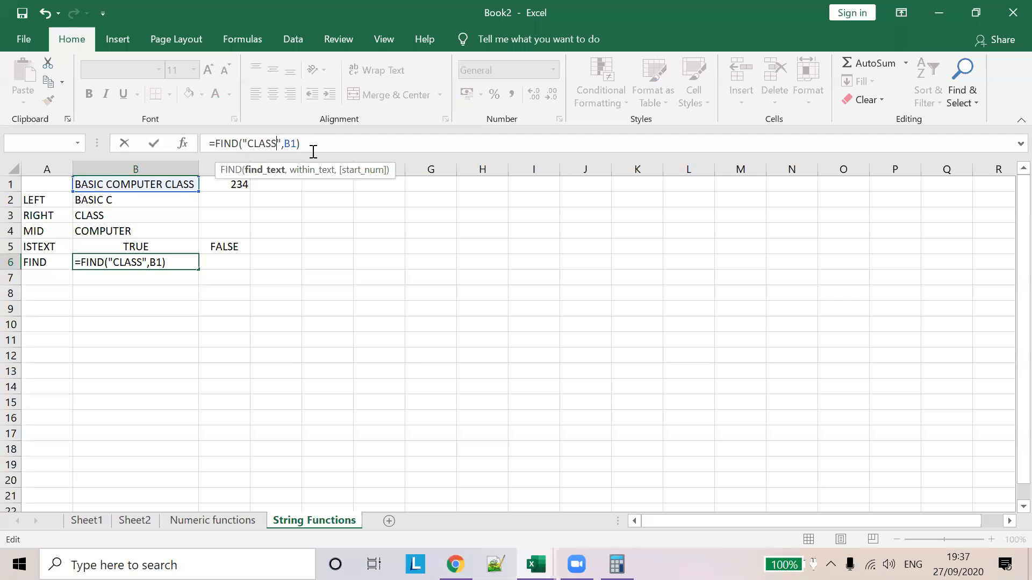
pyautogui.click(231, 263)
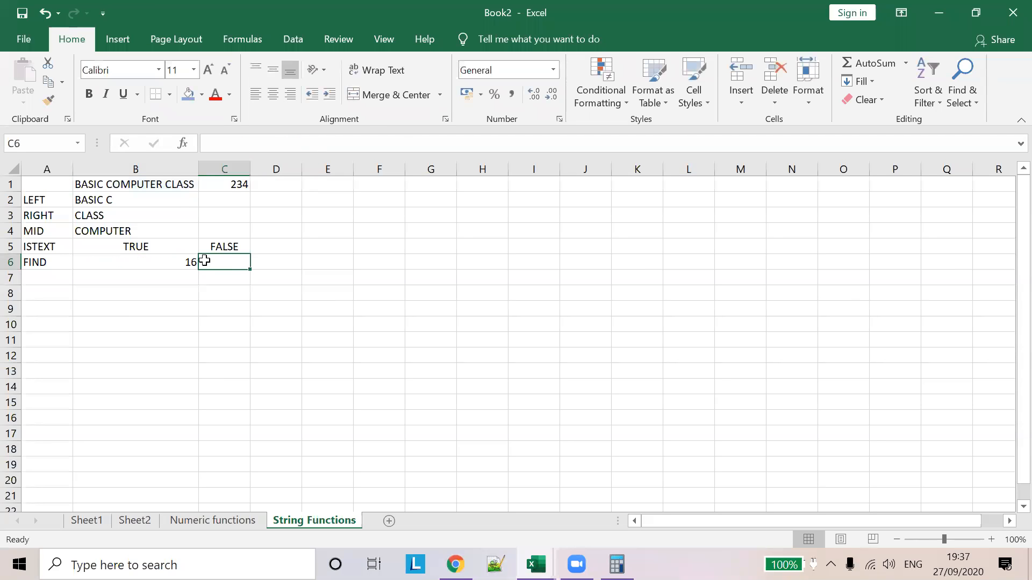
pyautogui.click(80, 183)
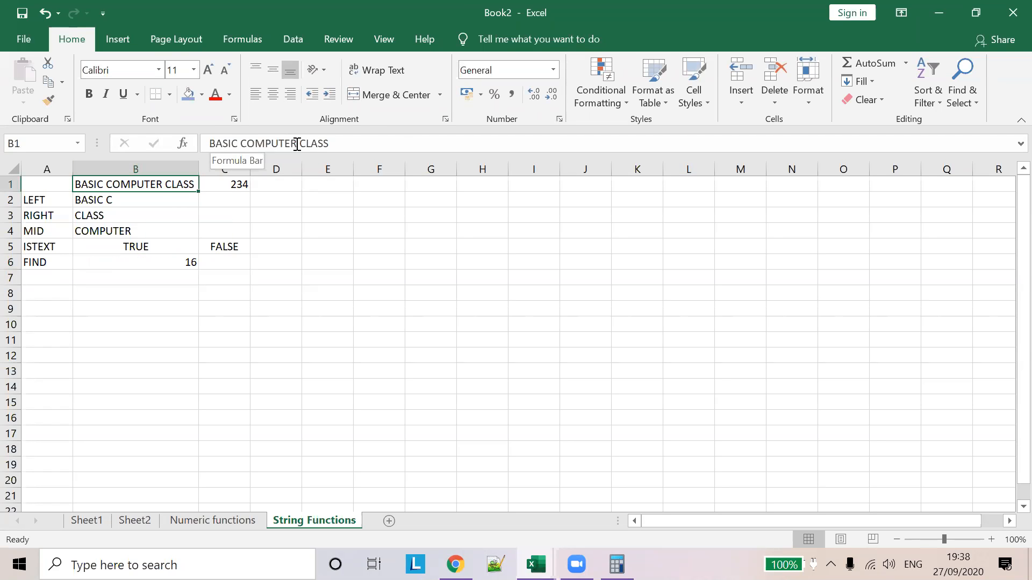
pyautogui.moveTo(304, 142); pyautogui.dragTo(209, 141)
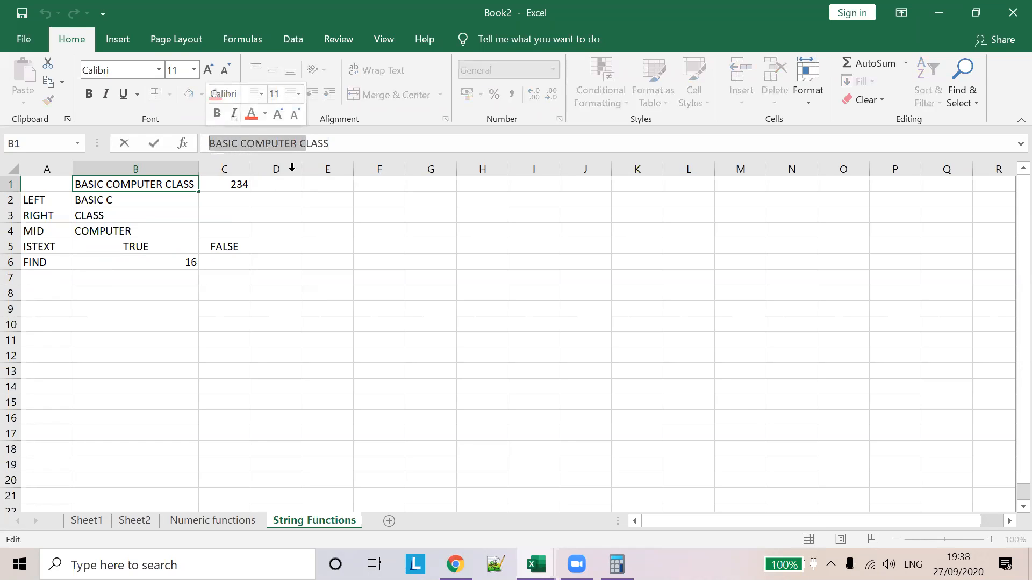
# Change the search text of the FIND formula in B6 to "BASIC"
pyautogui.click(191, 262)
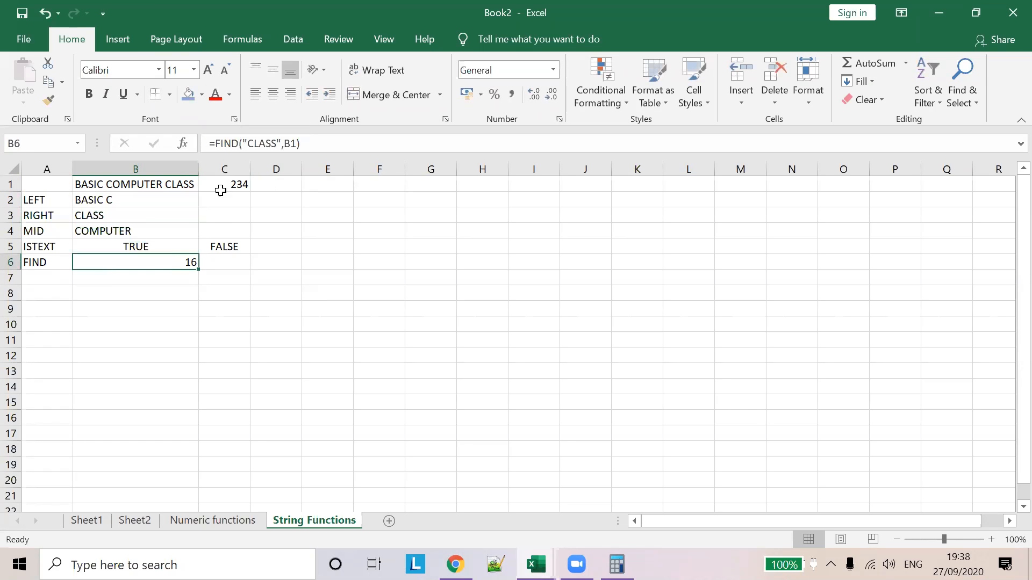
pyautogui.click(260, 143)
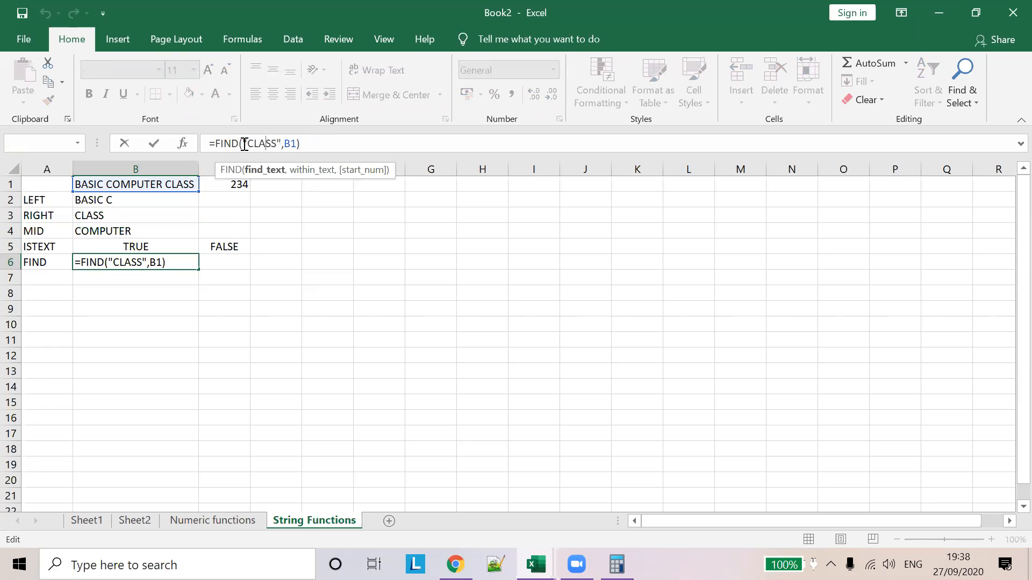
pyautogui.moveTo(247, 143); pyautogui.dragTo(278, 144)
pyautogui.write('BASIC')
pyautogui.click(254, 263)
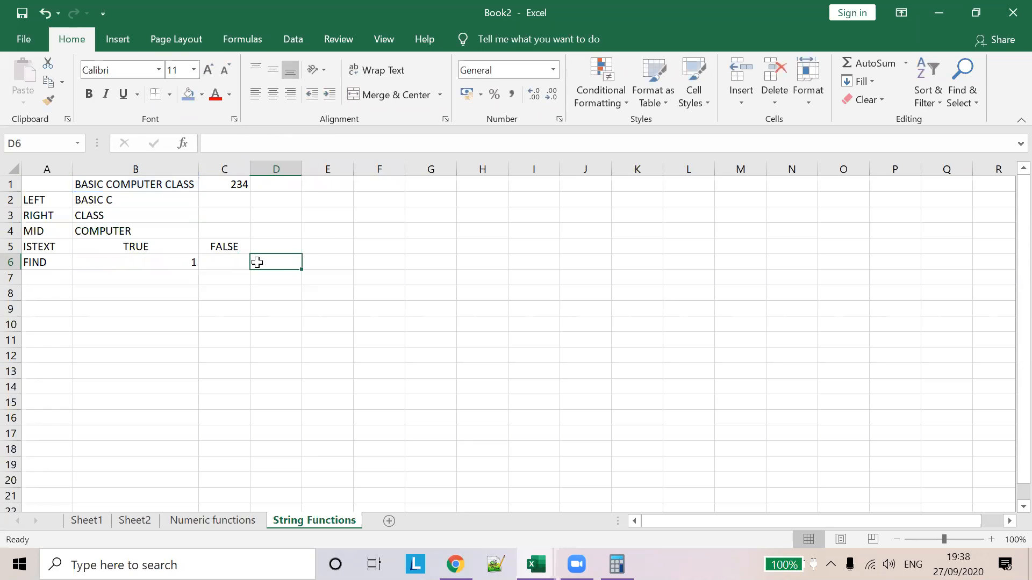
# Enter the label REPLACE in cell A7, below FIND
pyautogui.click(89, 184)
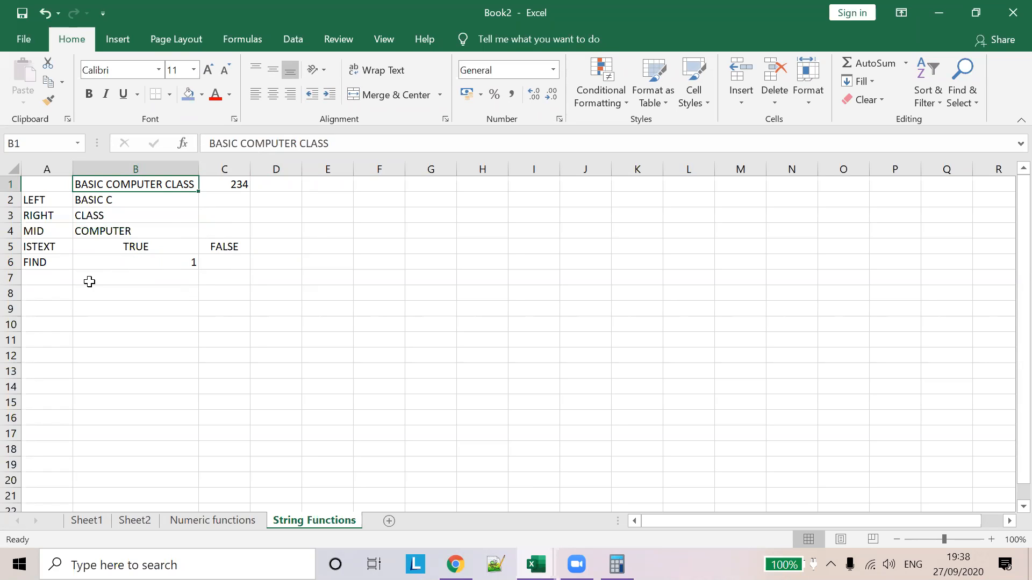
pyautogui.click(49, 275)
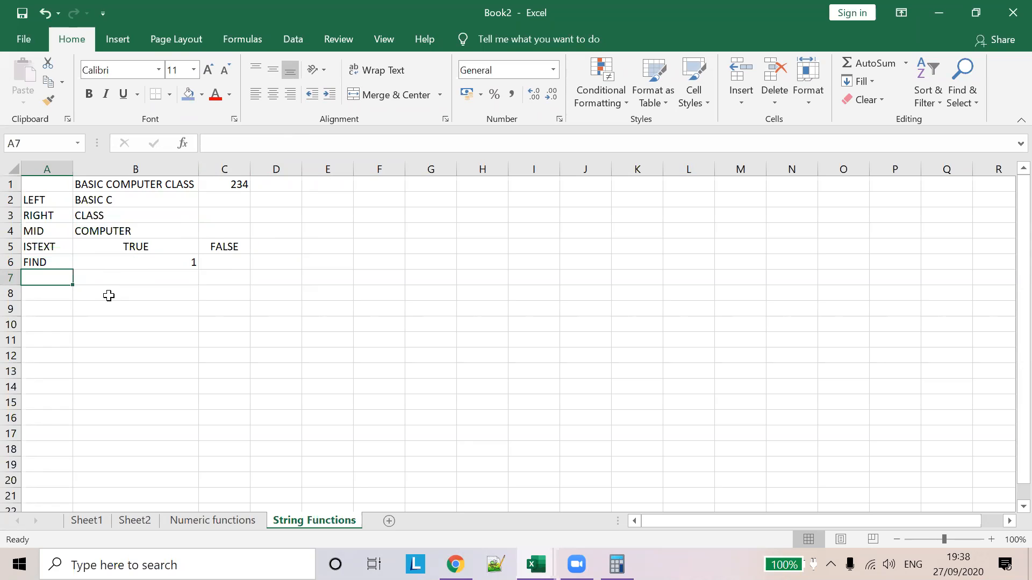
pyautogui.write('RIGHTREOP')
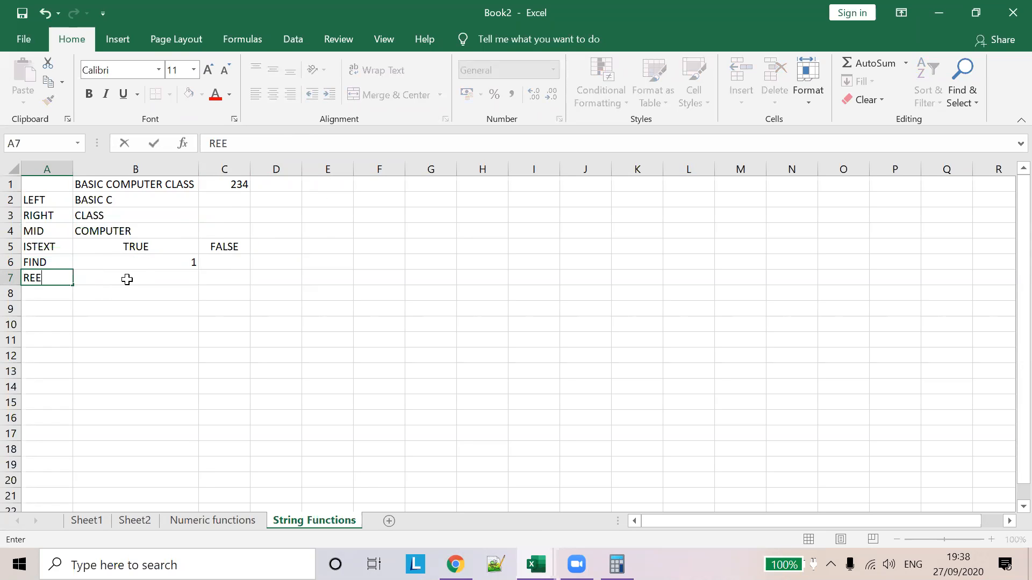
pyautogui.press('BackSpace')
pyautogui.press('BackSpace')
pyautogui.write('PLACE')
pyautogui.click(127, 280)
pyautogui.write('=')
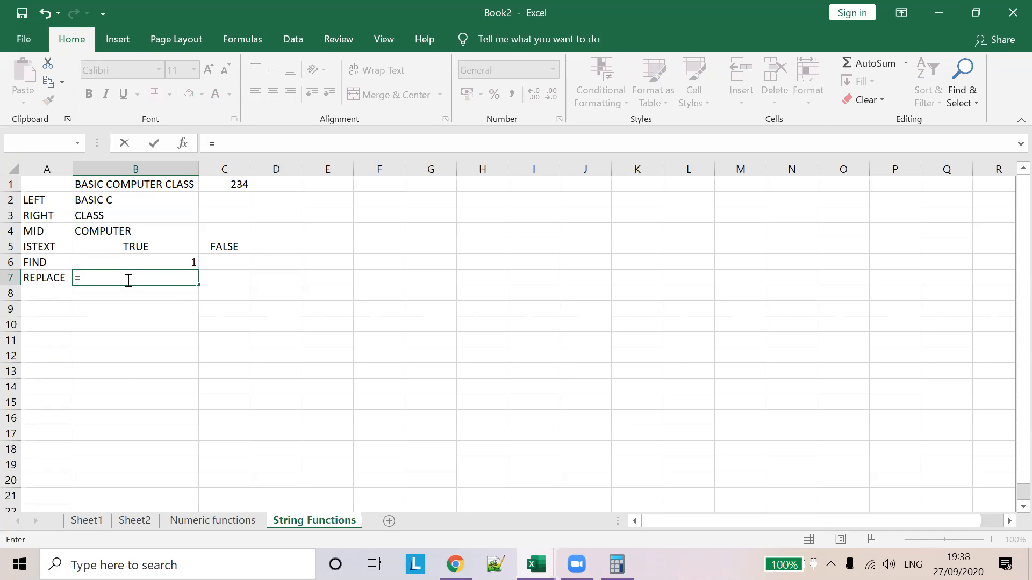
pyautogui.write('RE')
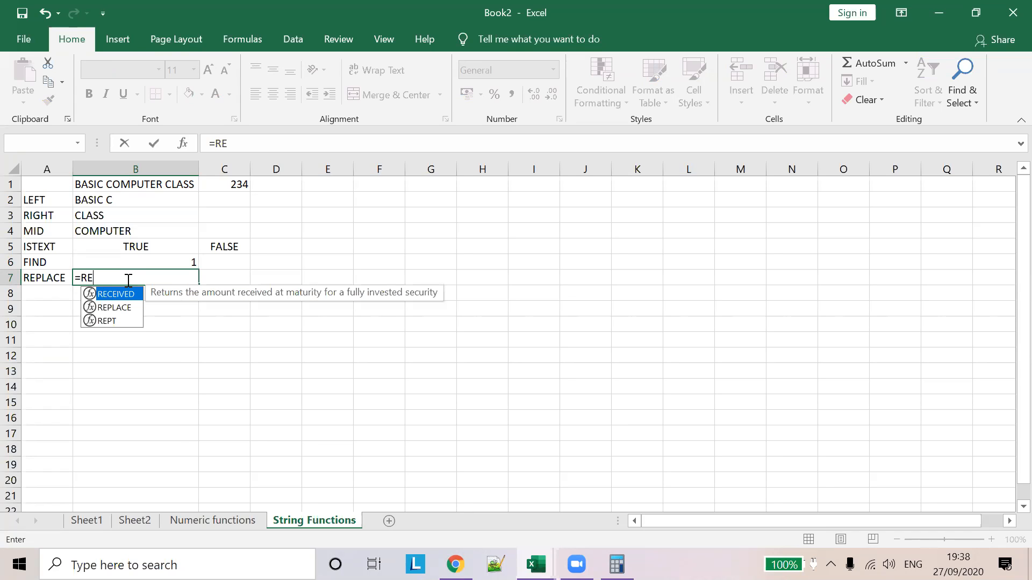
pyautogui.write('PLACE()')
pyautogui.press('Return')
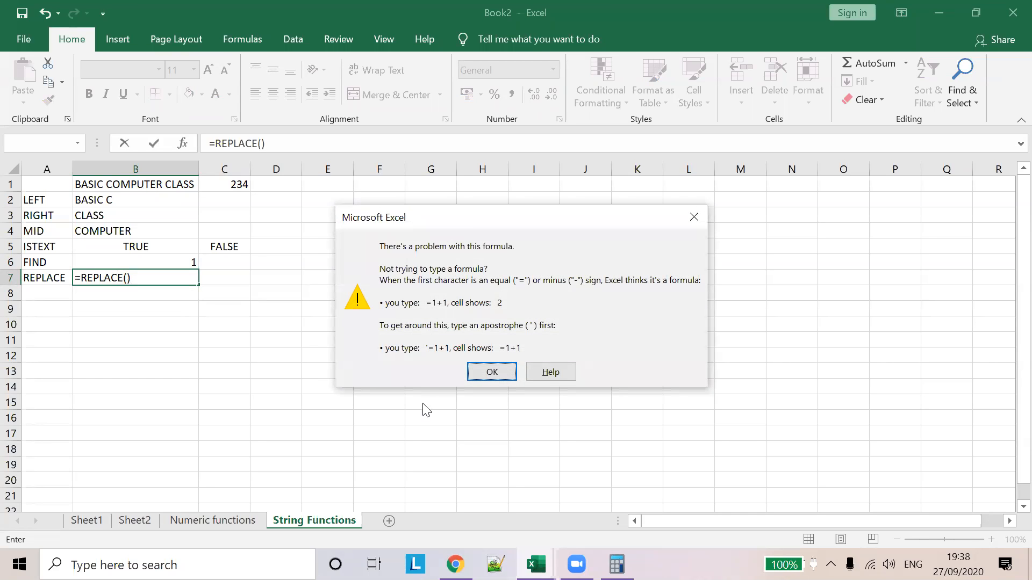
pyautogui.click(493, 375)
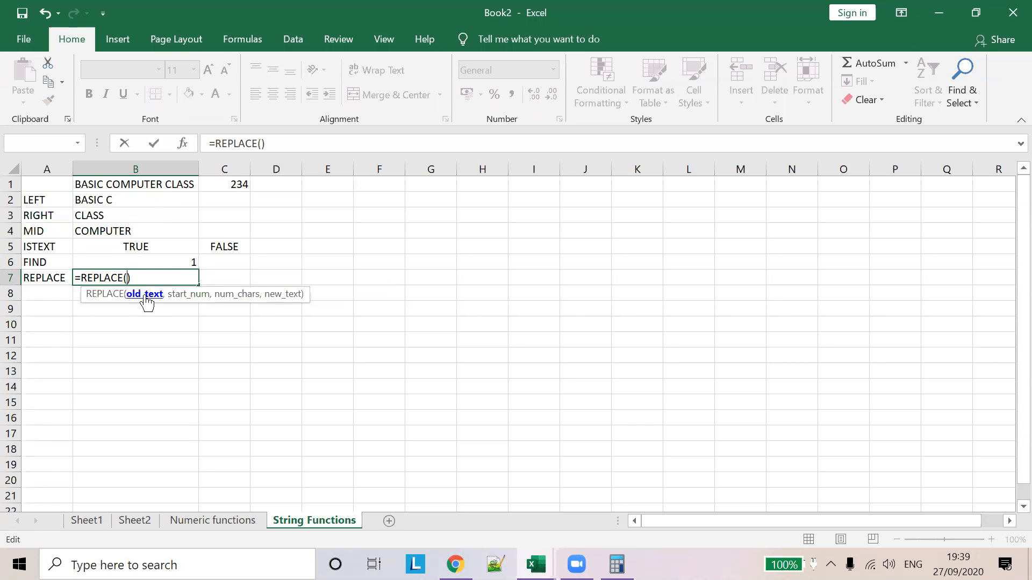
pyautogui.write('B!')
pyautogui.press('BackSpace')
pyautogui.write('1,')
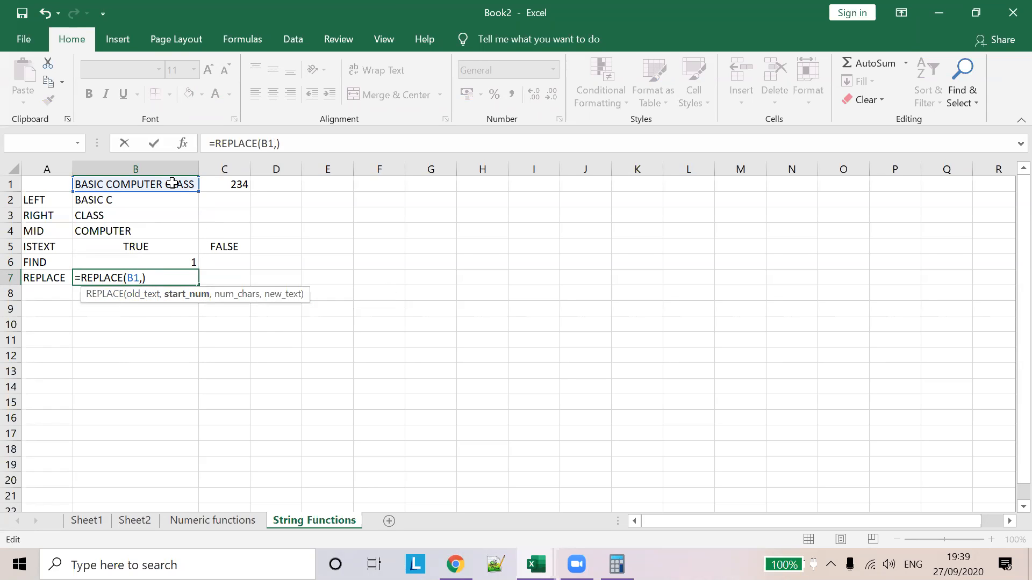
pyautogui.click(175, 263)
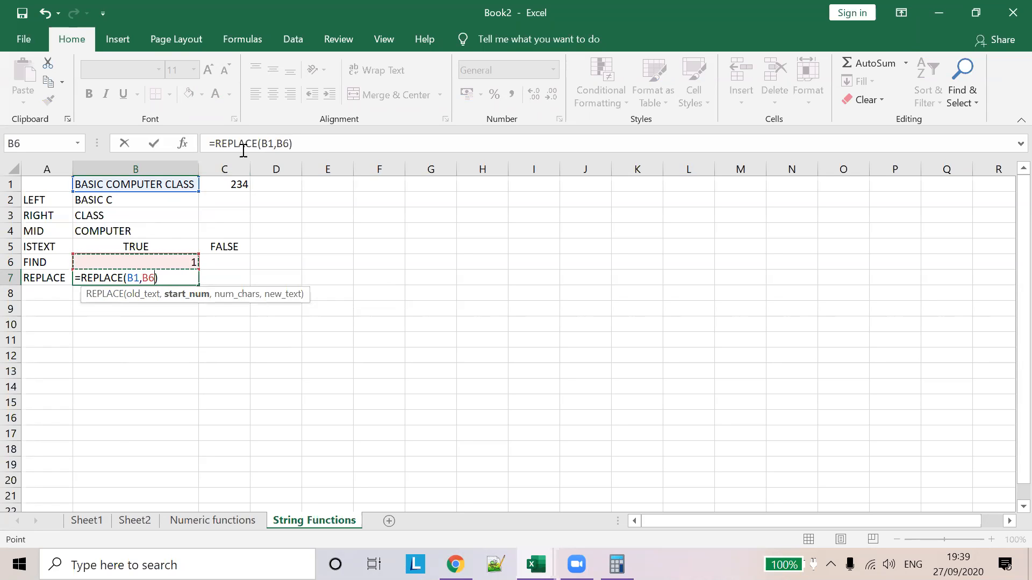
pyautogui.press('Escape')
# Set the search text of the FIND formula in B6 to "CLASS", correcting the misspelled word
pyautogui.click(191, 263)
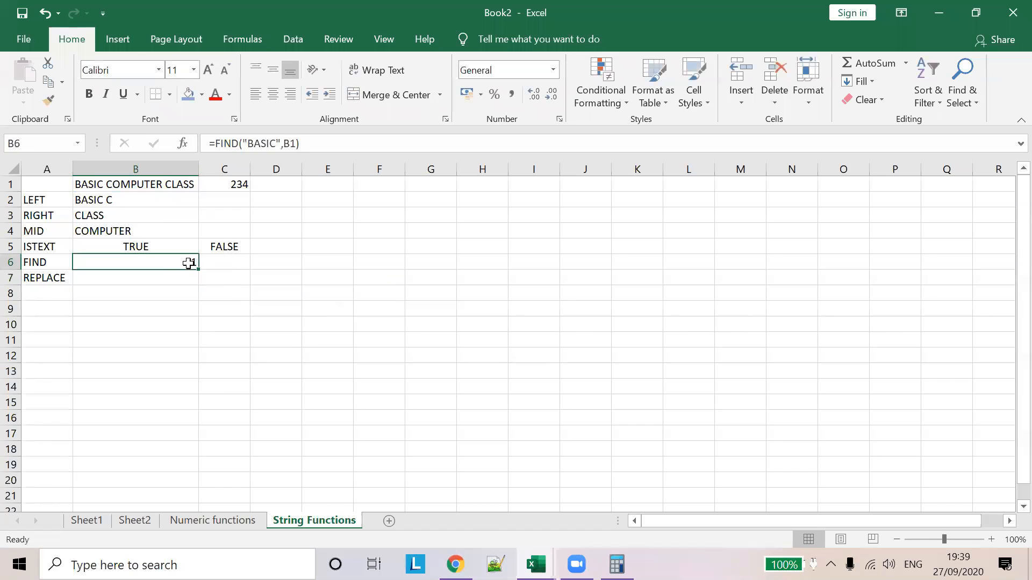
pyautogui.doubleClick(259, 145)
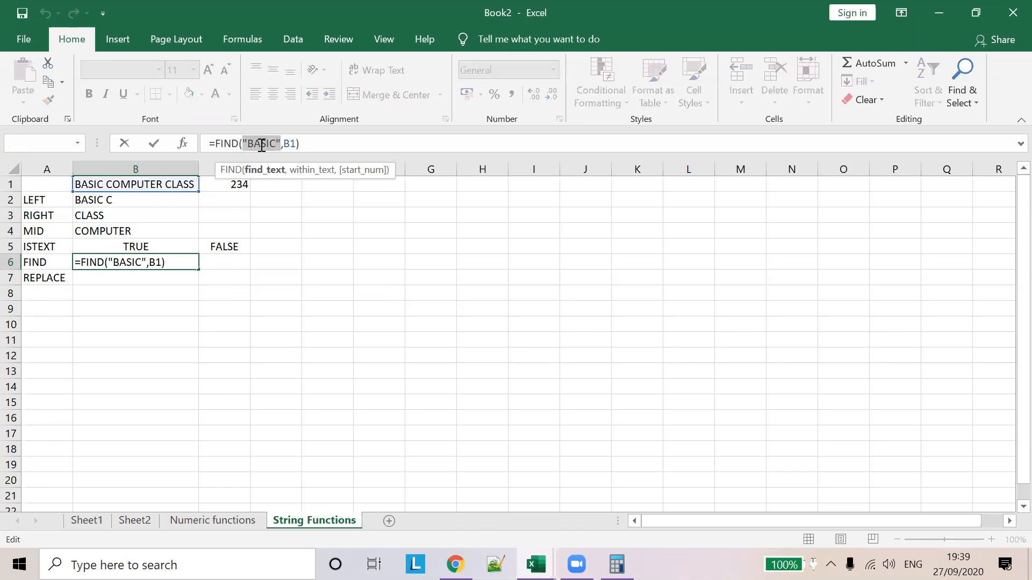
pyautogui.press('Left')
pyautogui.hotkey('shift', 'Right')
pyautogui.hotkey('shift', 'Right')
pyautogui.hotkey('shift', 'Right')
pyautogui.hotkey('shift', 'Right')
pyautogui.hotkey('shift', 'Right')
pyautogui.write('CALS')
pyautogui.press('Return')
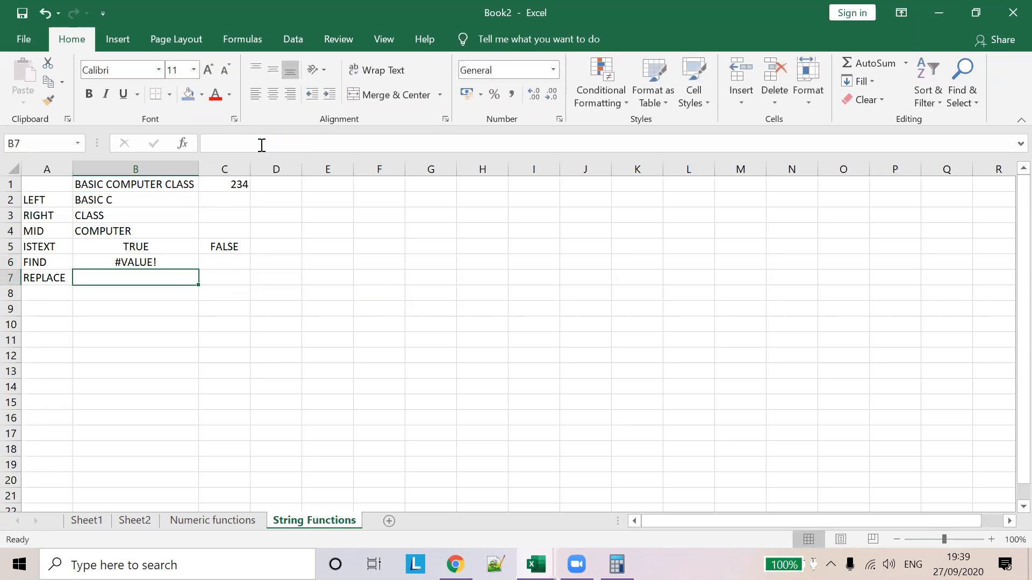
pyautogui.click(146, 264)
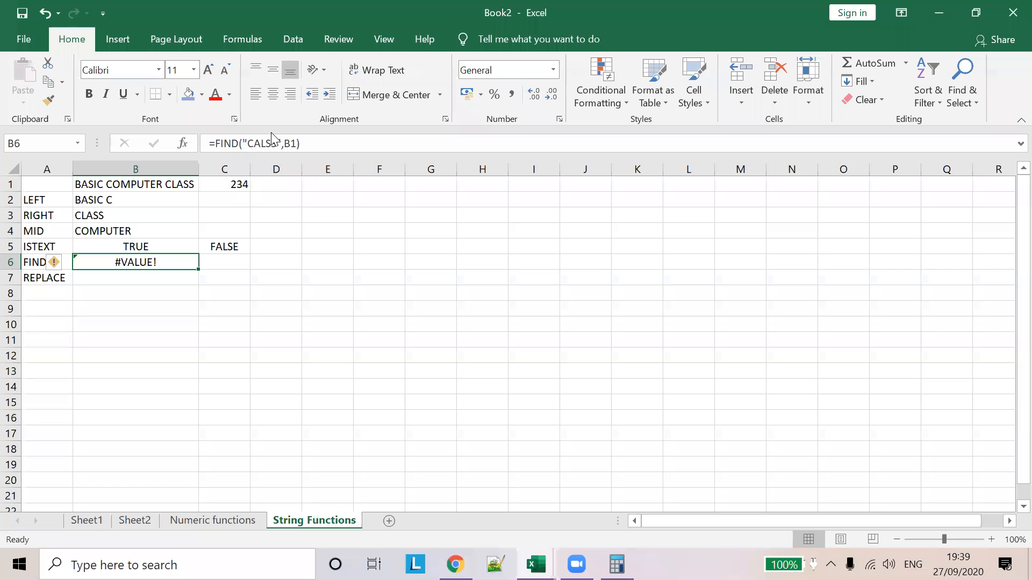
pyautogui.click(263, 144)
pyautogui.press('BackSpace')
pyautogui.write('A')
pyautogui.click(244, 262)
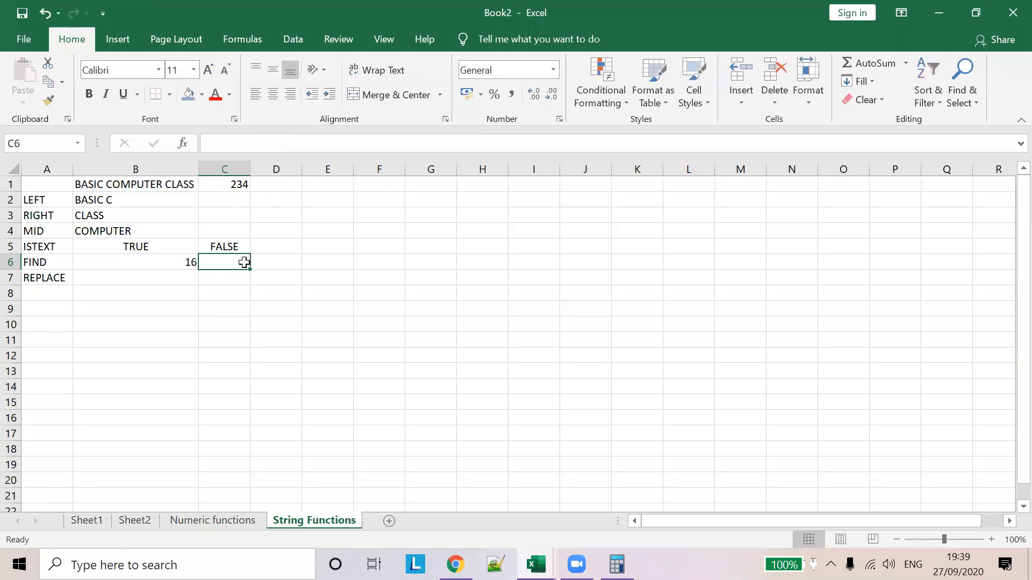
# Enter a REPLACE formula in B7 that replaces 5 characters of B1, starting at character 16, with empty text
pyautogui.click(174, 278)
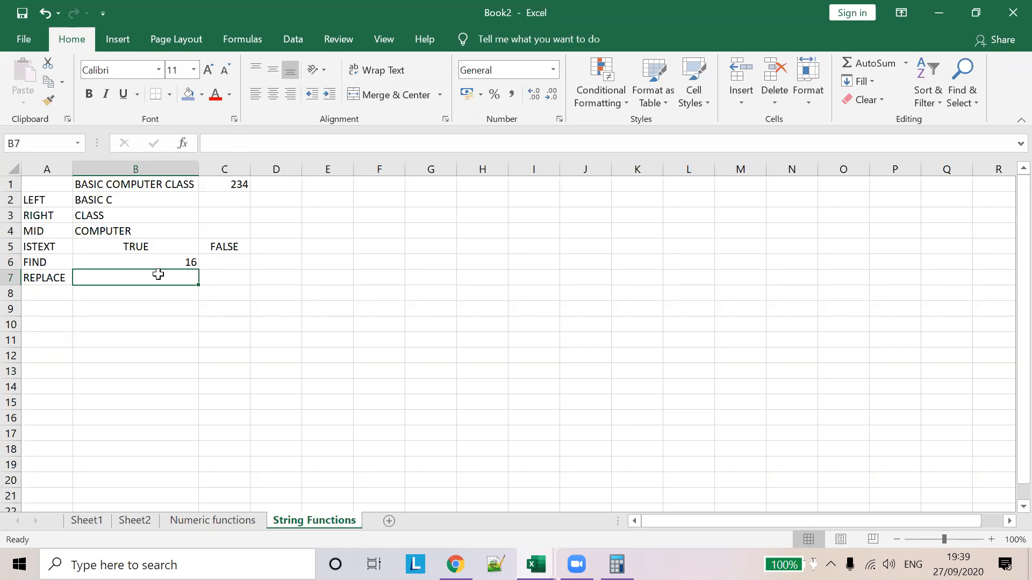
pyautogui.write('=REPLAC')
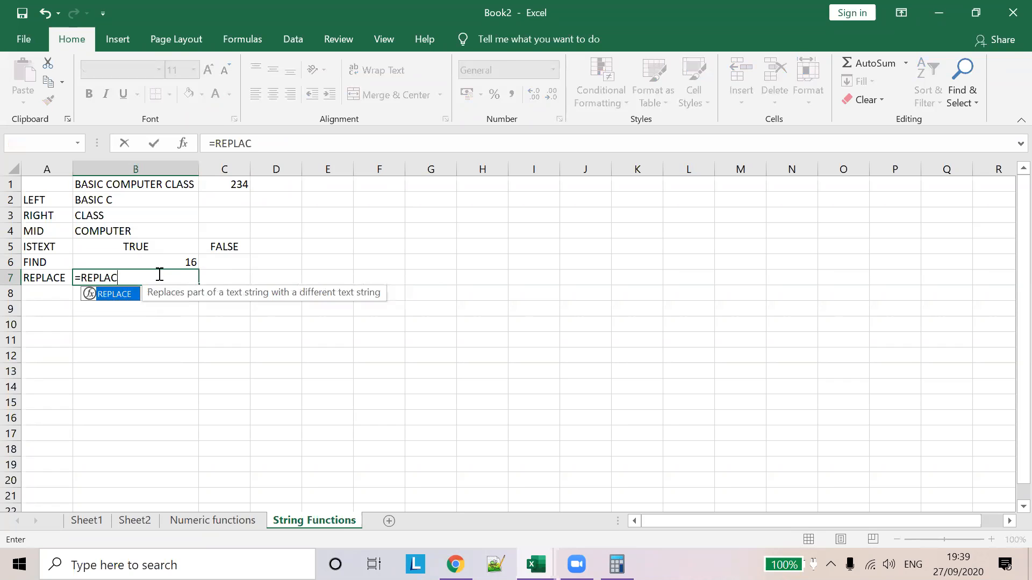
pyautogui.write('E(B1,16')
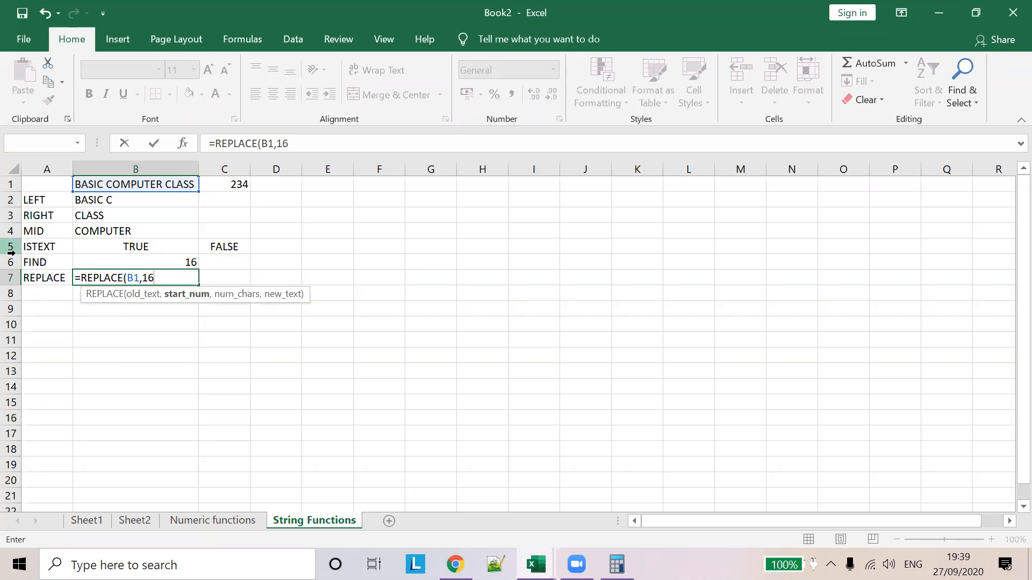
pyautogui.write(',5')
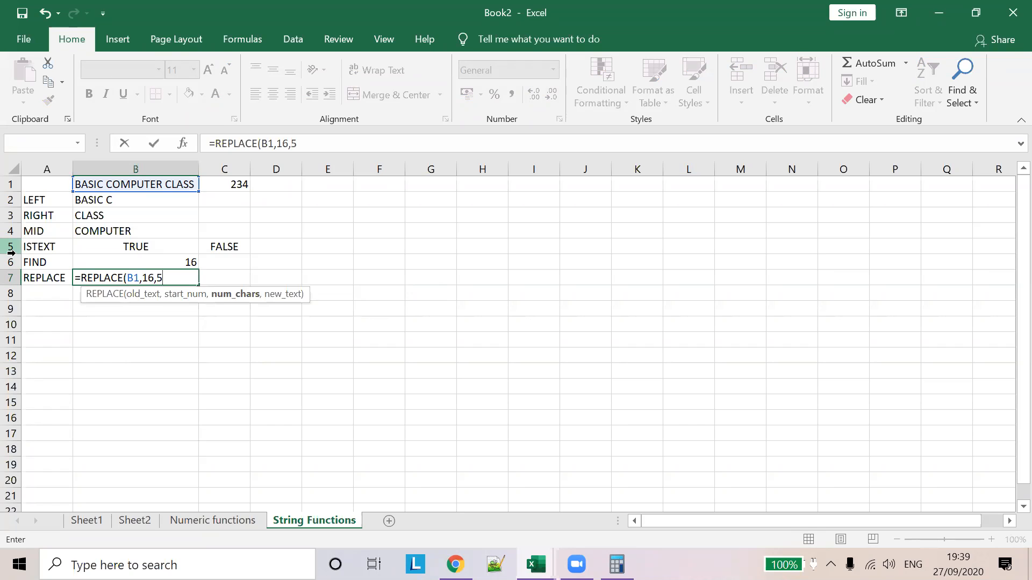
pyautogui.write(',""')
pyautogui.press('Left')
pyautogui.press('Right')
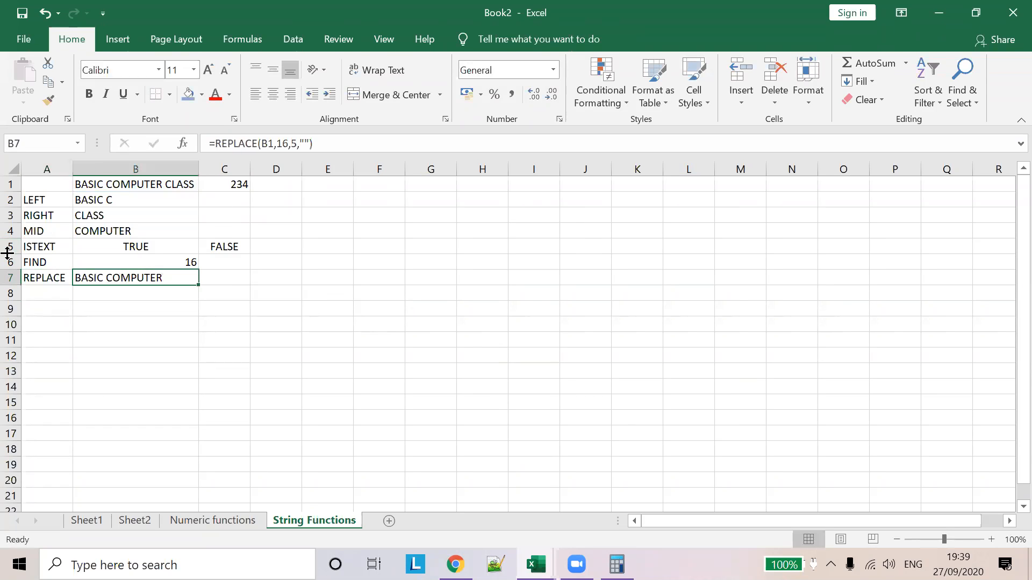
# Set the new text of the REPLACE formula in B7 to "SESSION"
pyautogui.click(303, 144)
pyautogui.write('SESSIOB')
pyautogui.press('BackSpace')
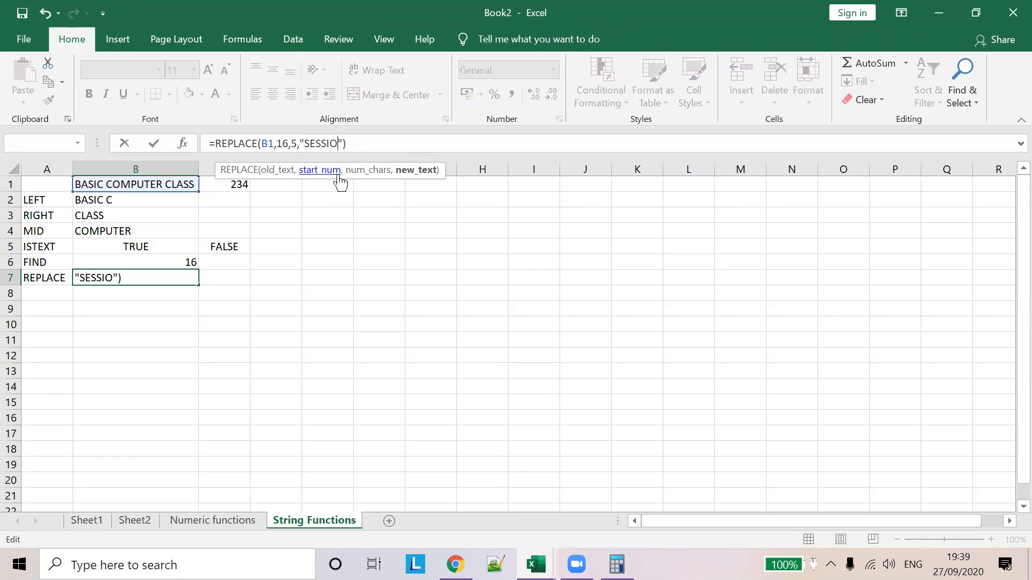
pyautogui.write('N')
pyautogui.click(265, 265)
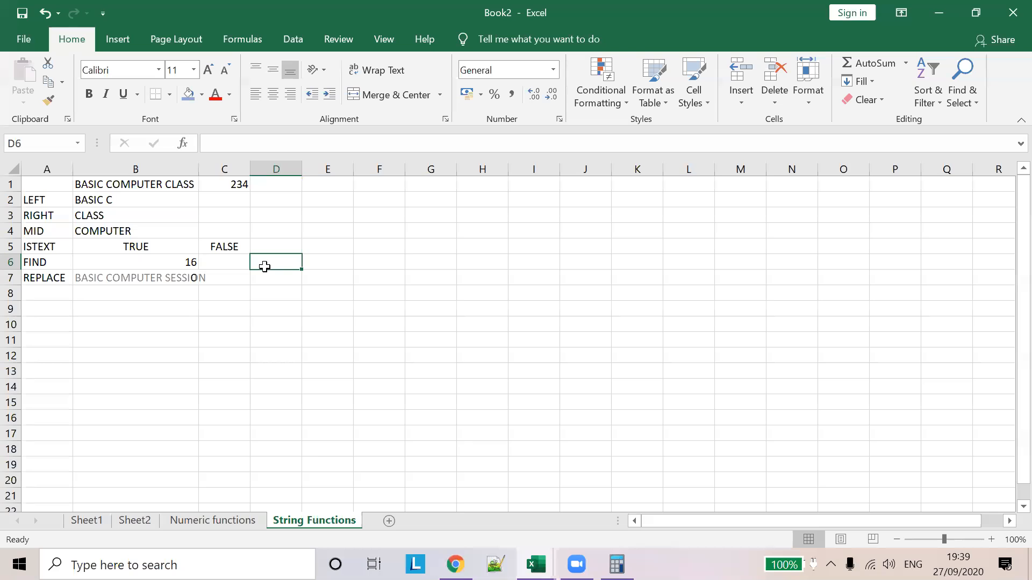
# Autofit column B to its contents and compare the REPLACE result in B7 with the source text in B1
pyautogui.doubleClick(199, 169)
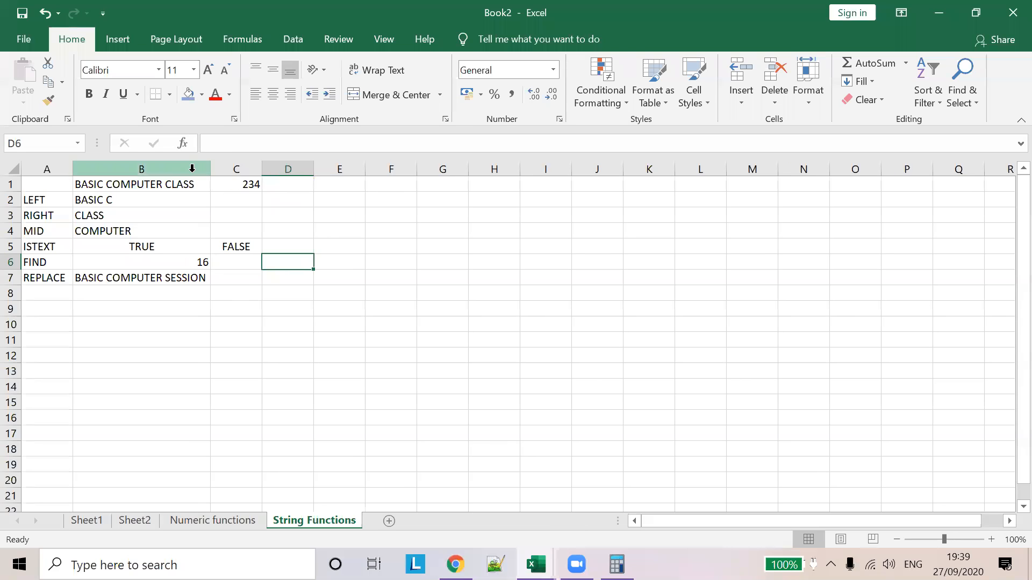
pyautogui.click(147, 186)
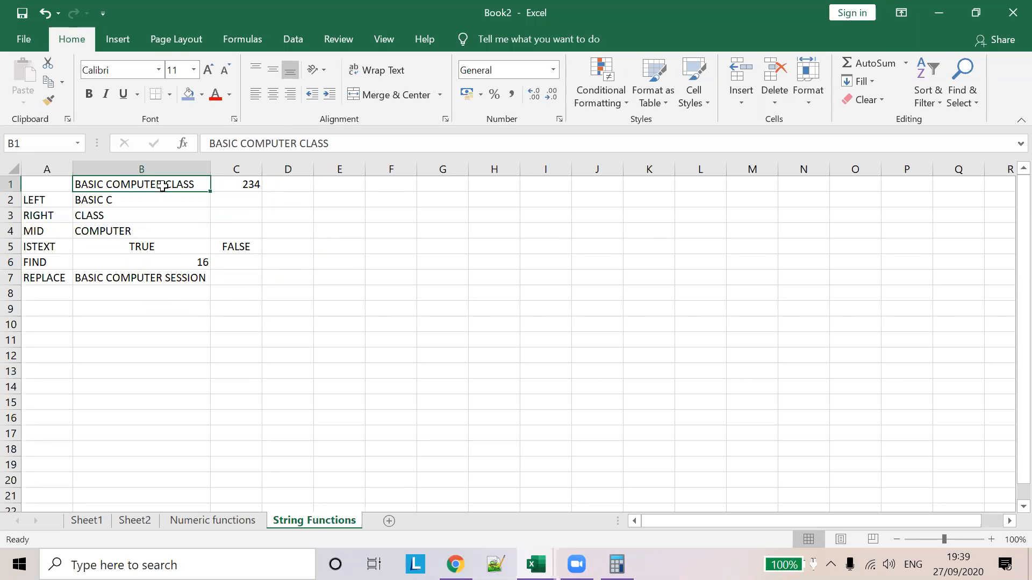
pyautogui.click(156, 276)
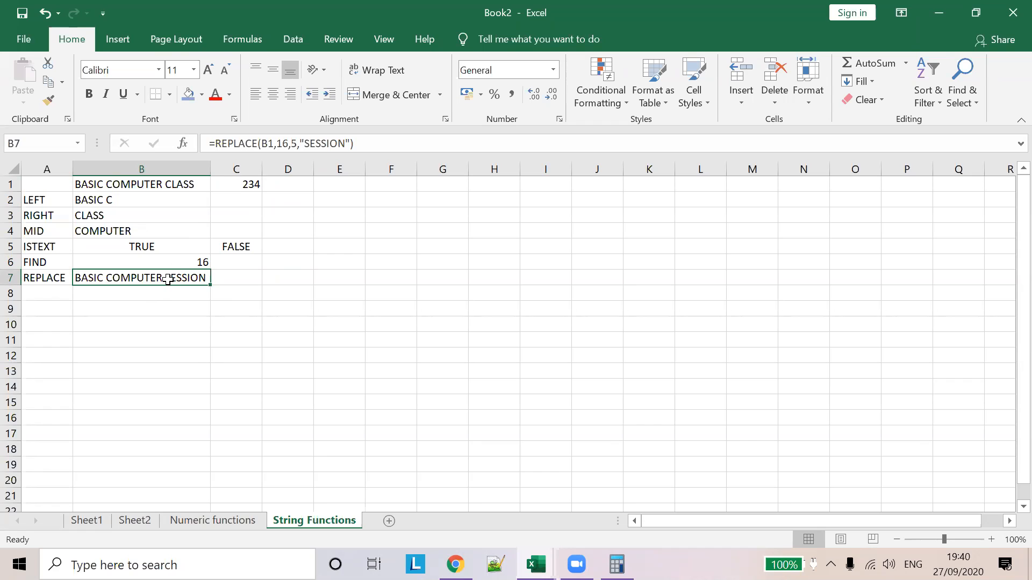
# Examine the start number, character count and new text arguments of the REPLACE formula in B7
pyautogui.click(249, 144)
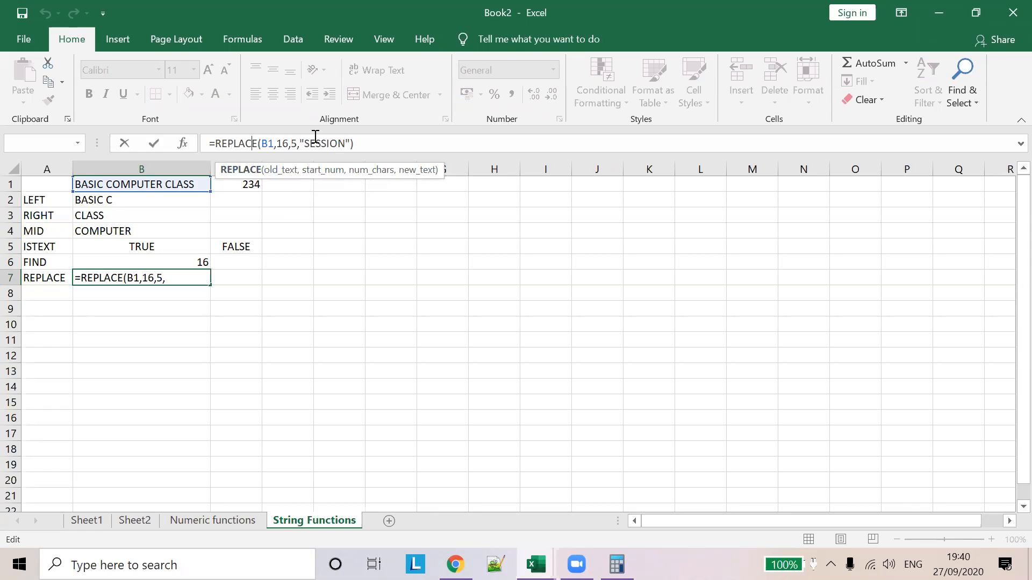
pyautogui.moveTo(300, 144); pyautogui.dragTo(347, 151)
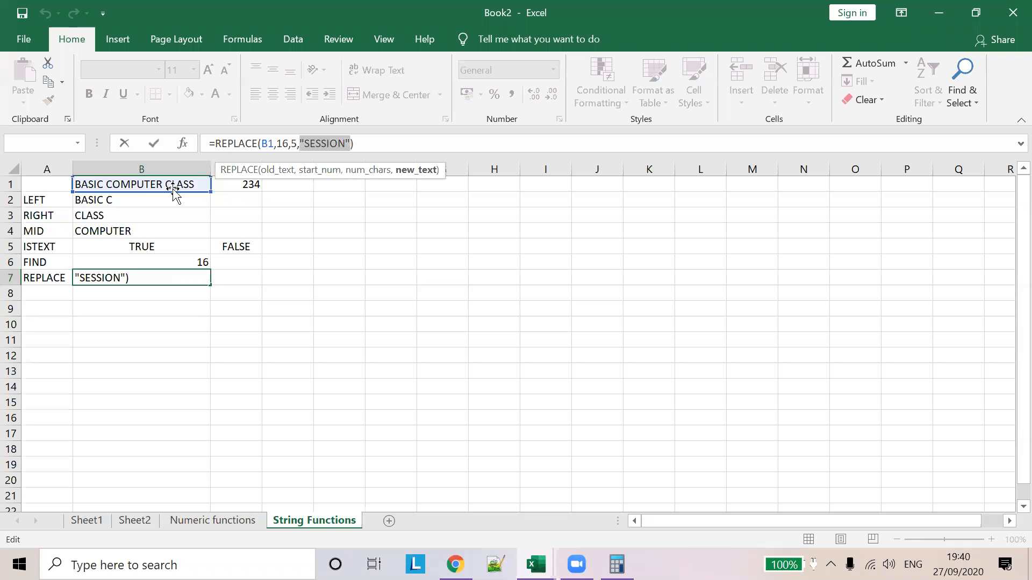
pyautogui.doubleClick(282, 143)
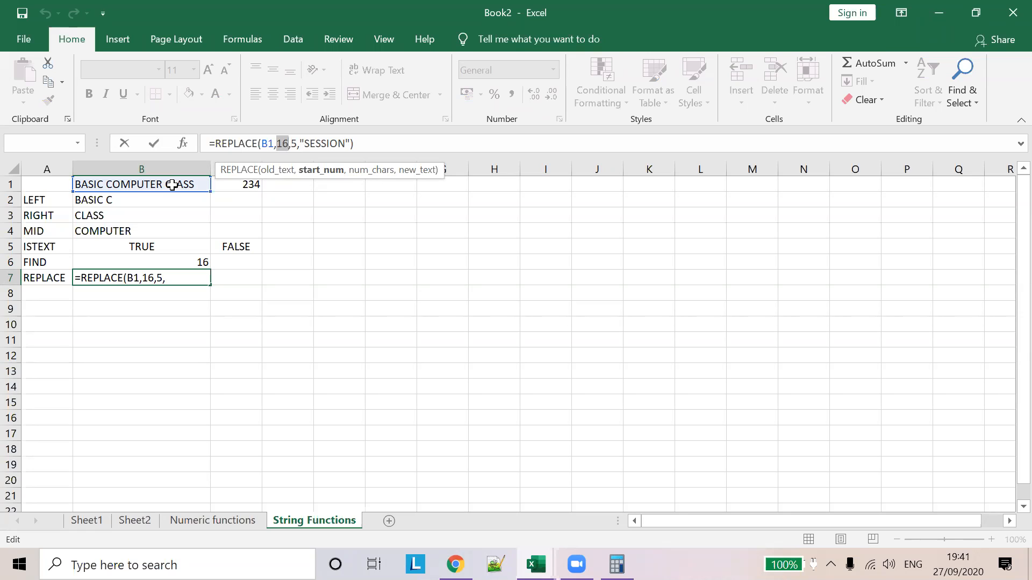
pyautogui.click(292, 144)
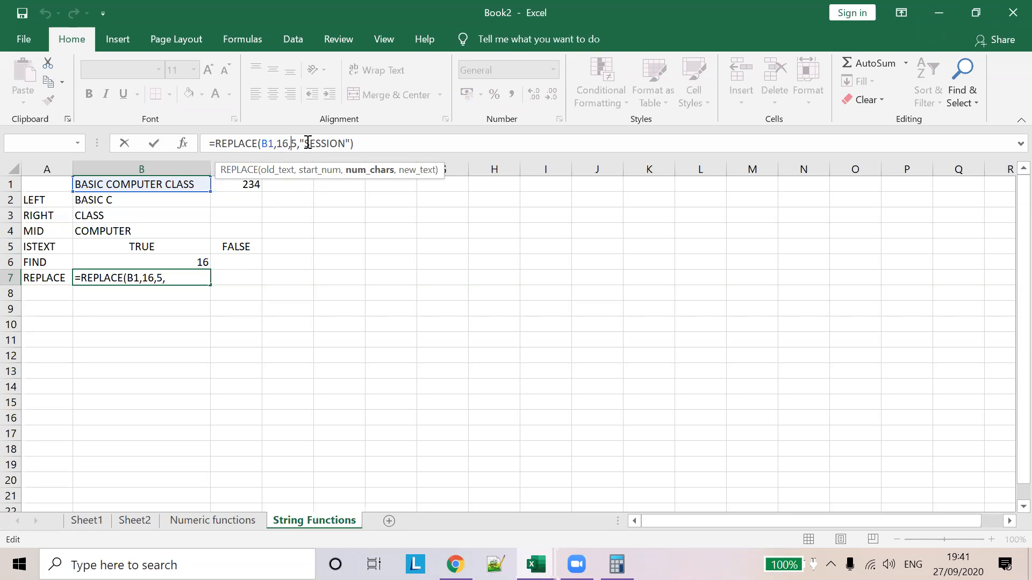
pyautogui.doubleClick(325, 143)
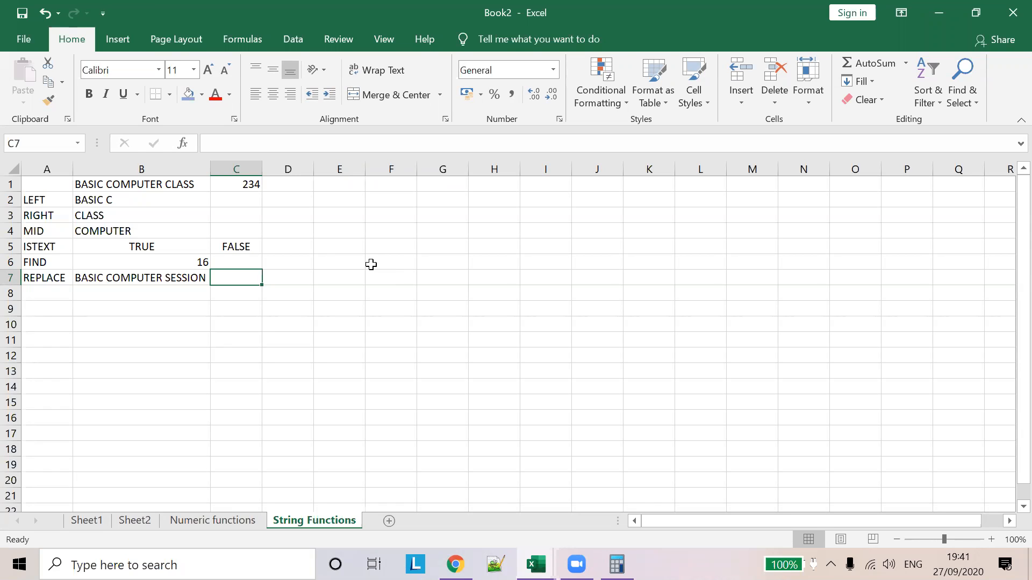
# Add a new worksheet after String Functions and name it "Date Functions"
pyautogui.click(388, 521)
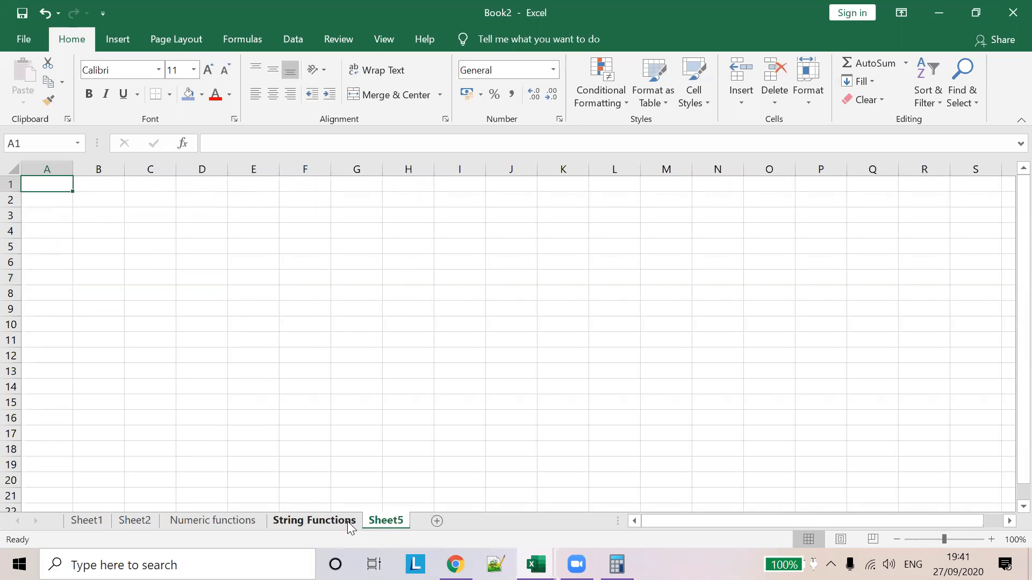
pyautogui.doubleClick(386, 521)
pyautogui.write('Date')
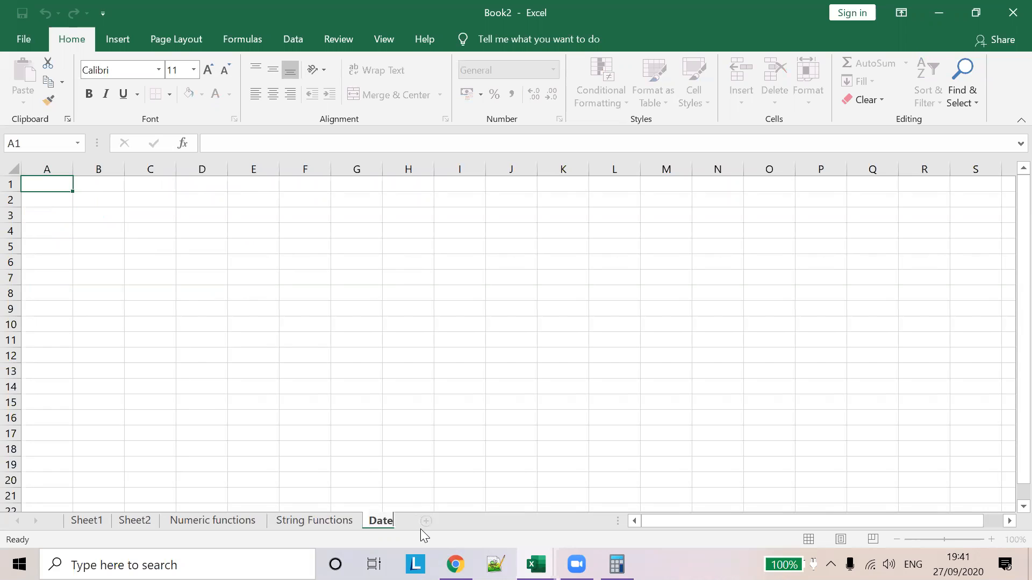
pyautogui.write(' Functions')
pyautogui.press('Return')
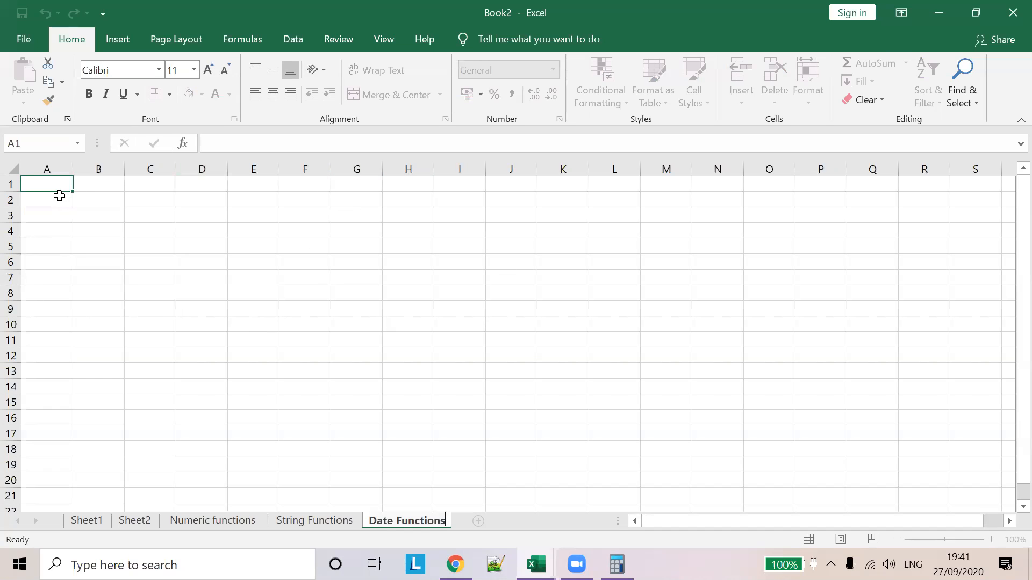
# Enter the column headings Year, Month and Date in cells B1 to D1
pyautogui.moveTo(60, 192); pyautogui.dragTo(106, 185)
pyautogui.write('Year')
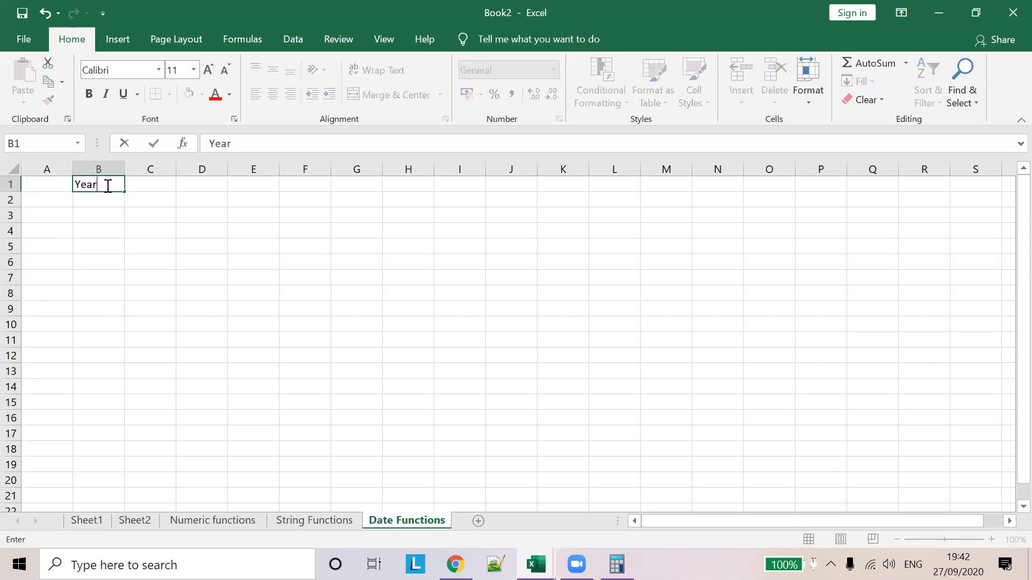
pyautogui.press('Tab')
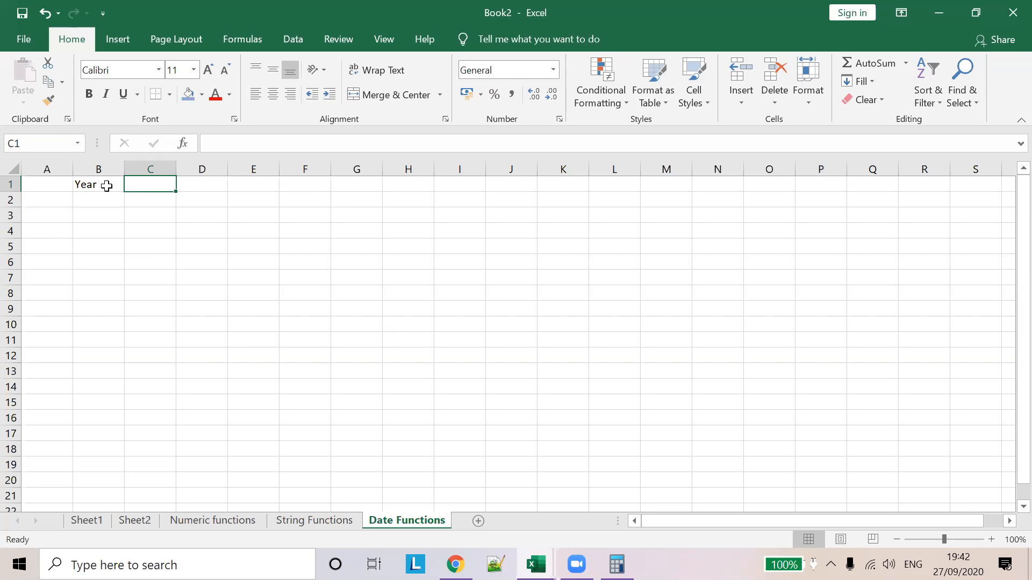
pyautogui.write('Month')
pyautogui.press('BackSpace')
pyautogui.press('BackSpace')
pyautogui.press('BackSpace')
pyautogui.press('BackSpace')
pyautogui.write('i')
pyautogui.press('BackSpace')
pyautogui.write('onth')
pyautogui.press('Tab')
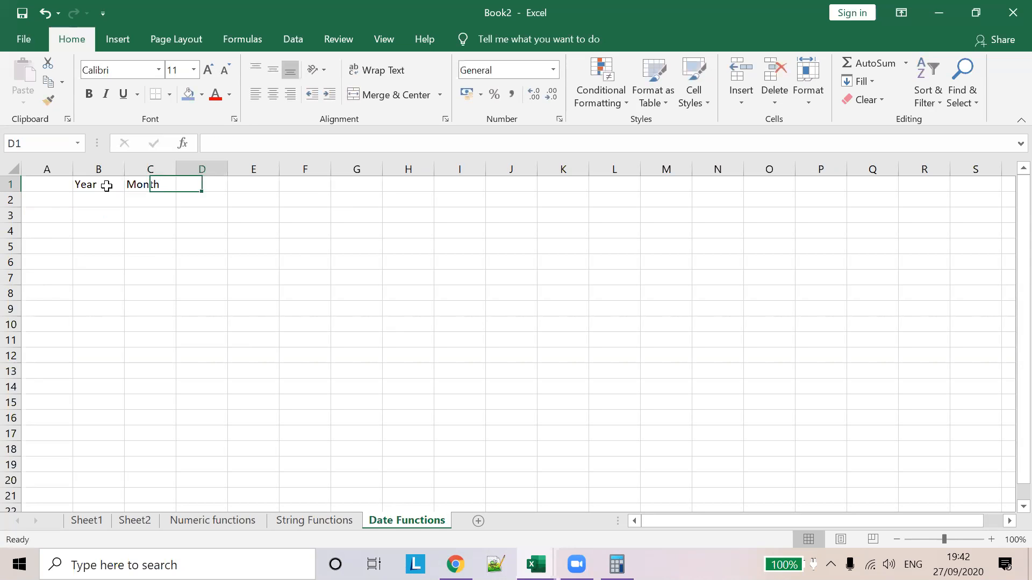
pyautogui.write('Date')
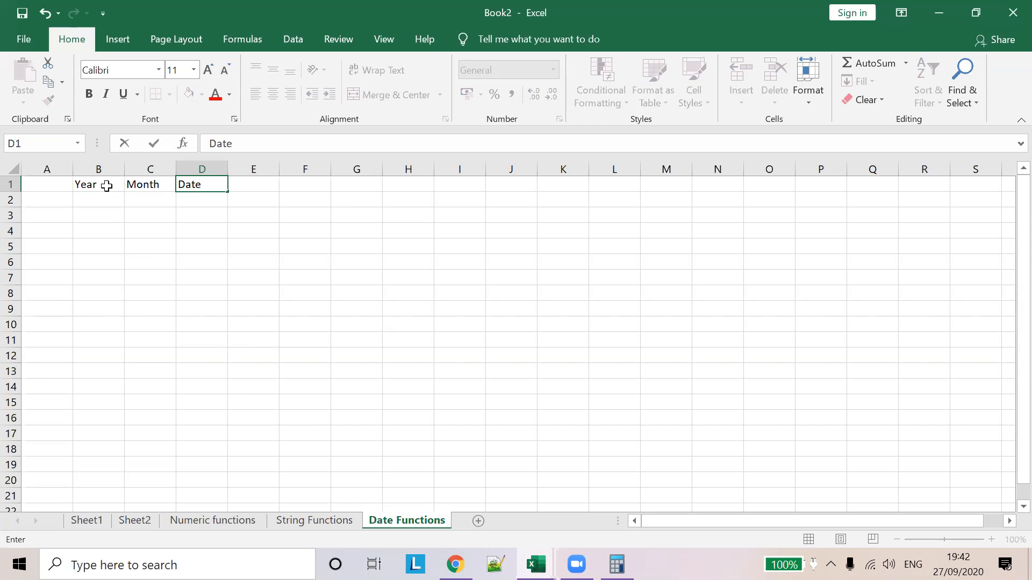
pyautogui.click(52, 199)
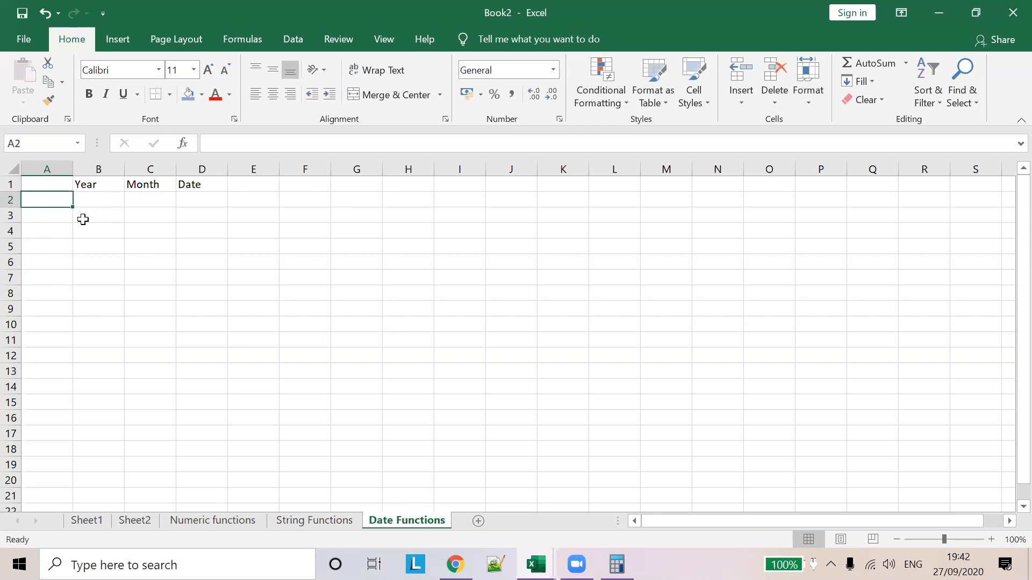
# Fill in 2020 as the year, 09 as the month and 11 as the date in cells B2 to D2
pyautogui.click(90, 210)
pyautogui.click(99, 200)
pyautogui.write('2020')
pyautogui.press('Tab')
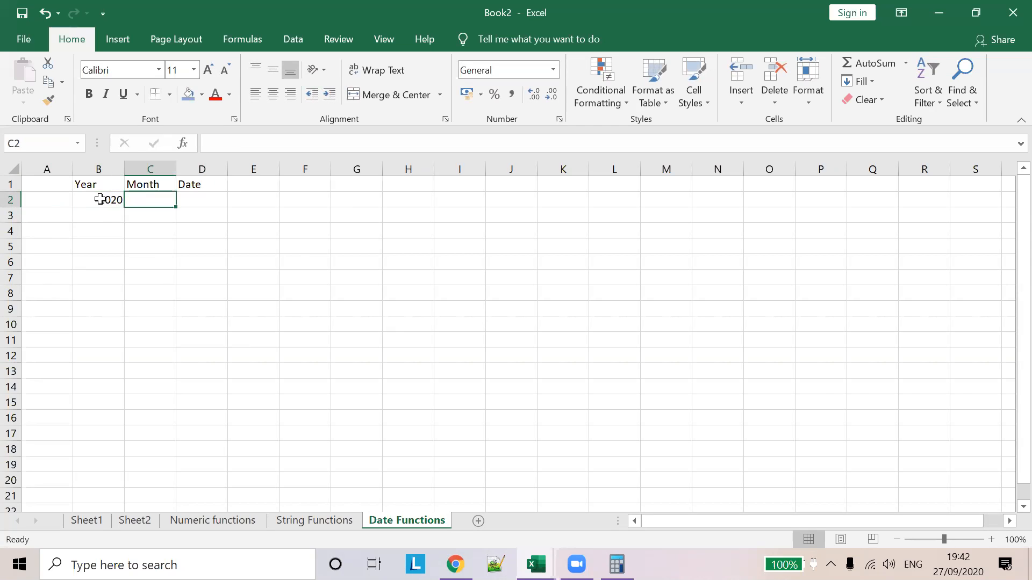
pyautogui.write('09')
pyautogui.press('Tab')
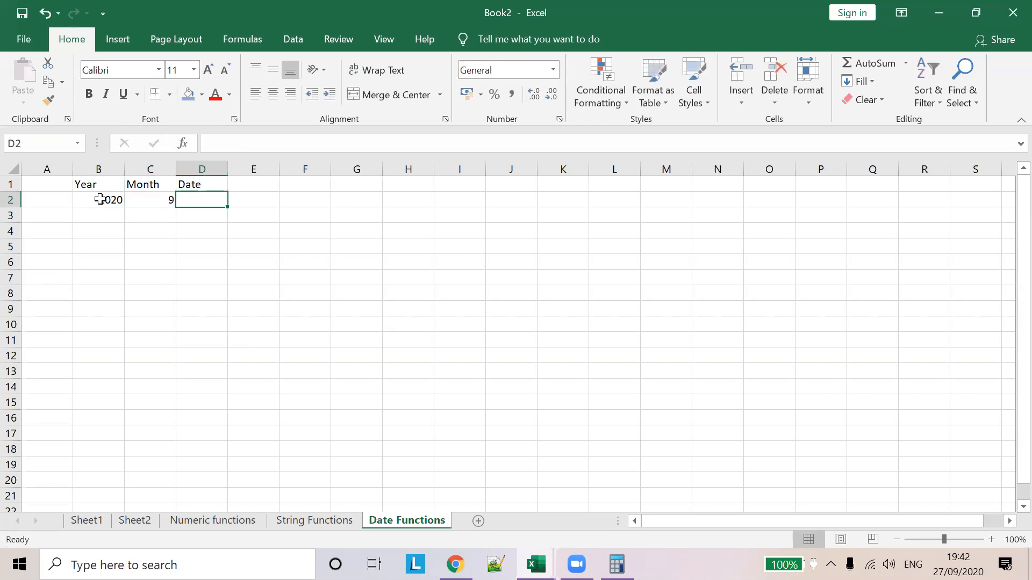
pyautogui.write('11')
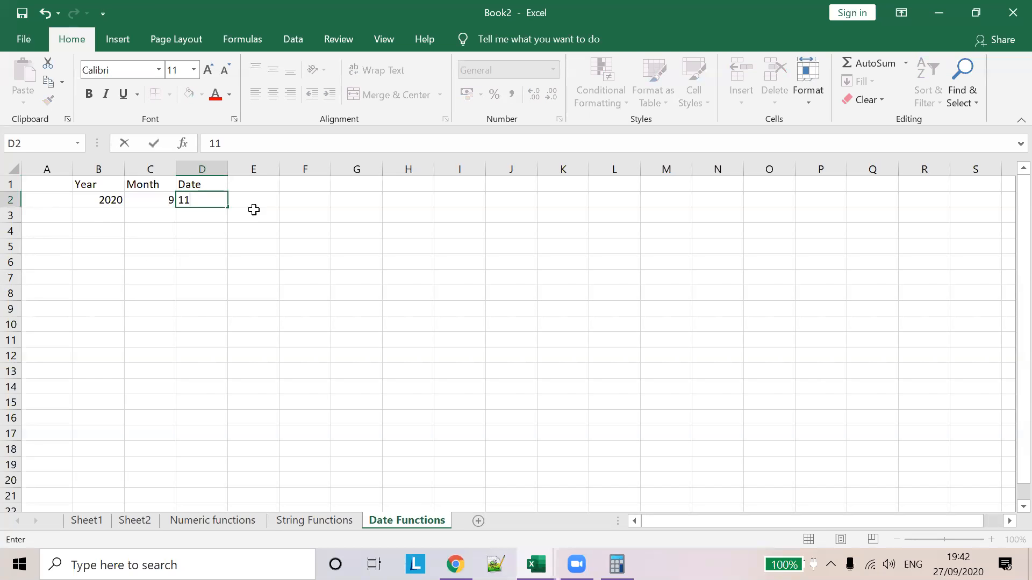
pyautogui.press('Tab')
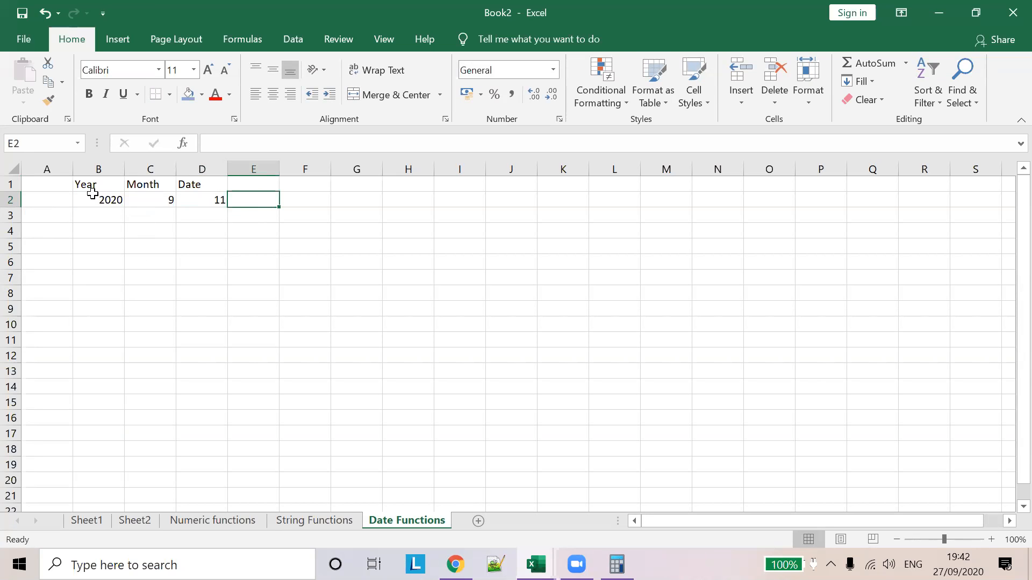
# Enter a DATE formula in E2 that takes the year from B2 and the month from C2
pyautogui.moveTo(97, 196); pyautogui.dragTo(203, 199)
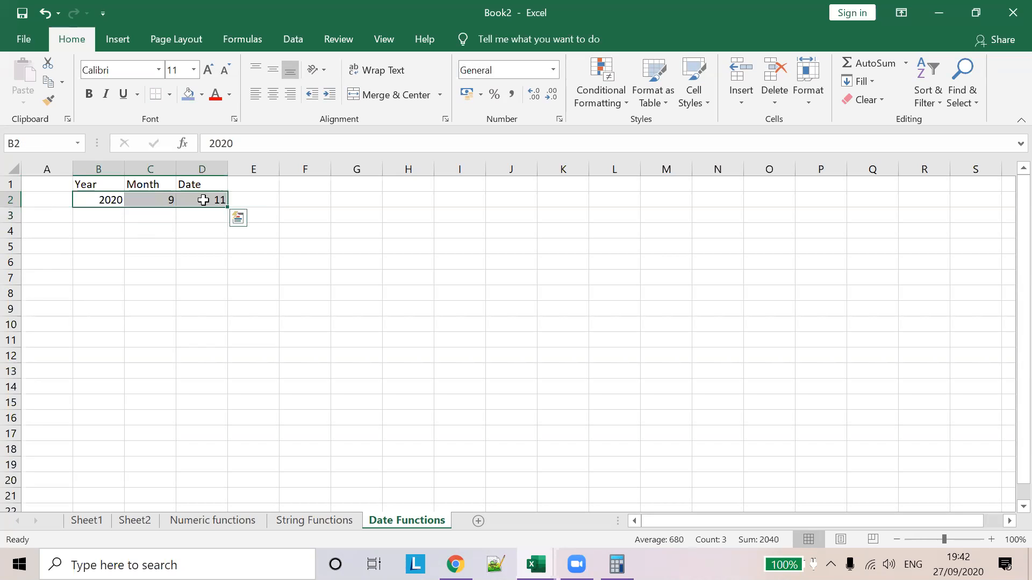
pyautogui.click(251, 196)
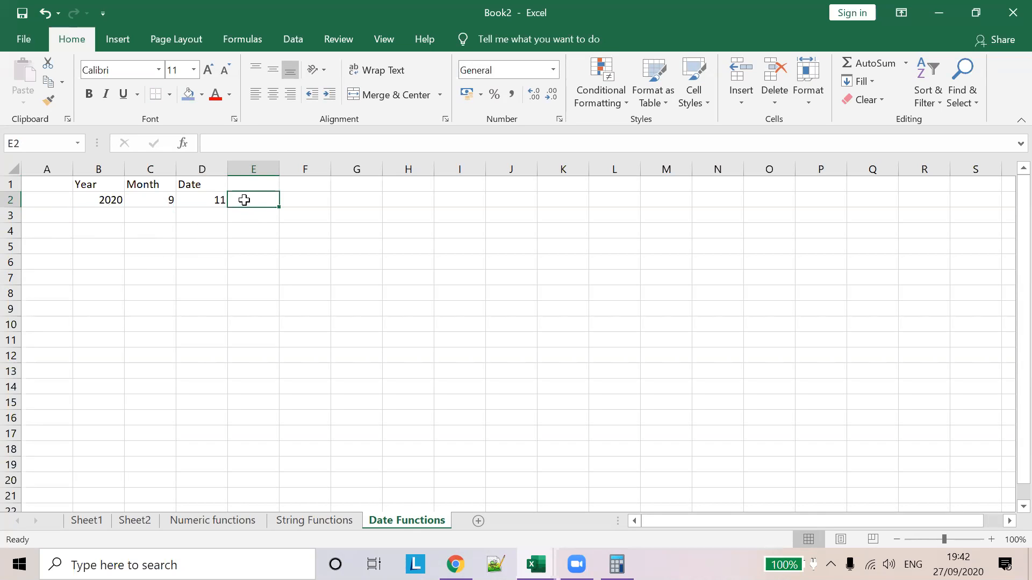
pyautogui.click(238, 150)
pyautogui.write('=')
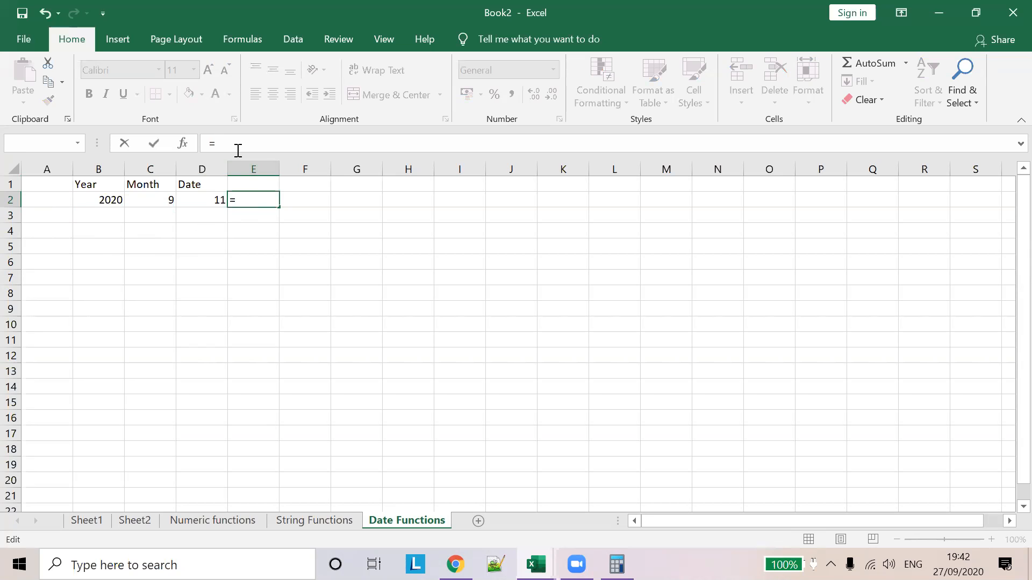
pyautogui.write('DATE')
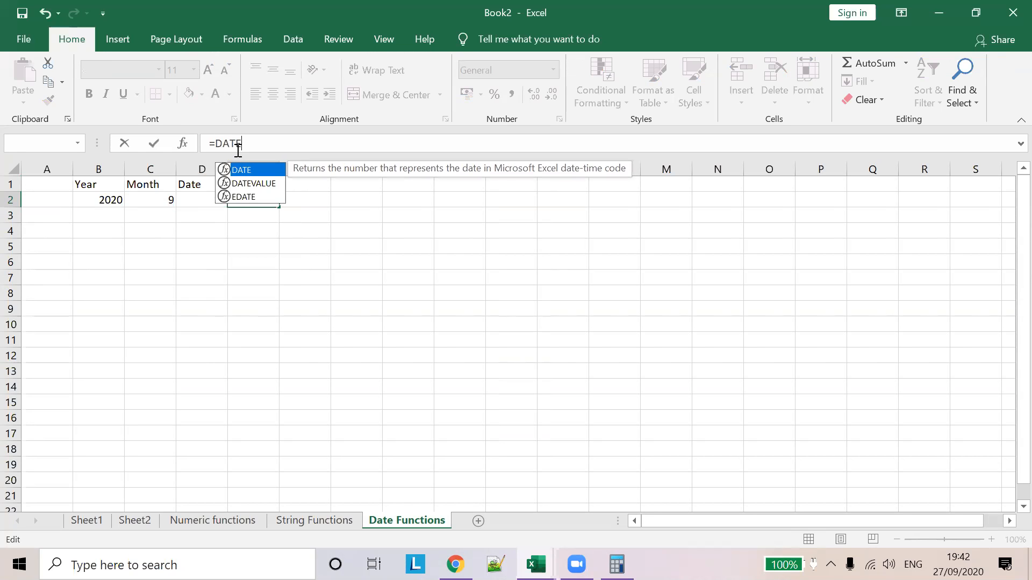
pyautogui.write('(*')
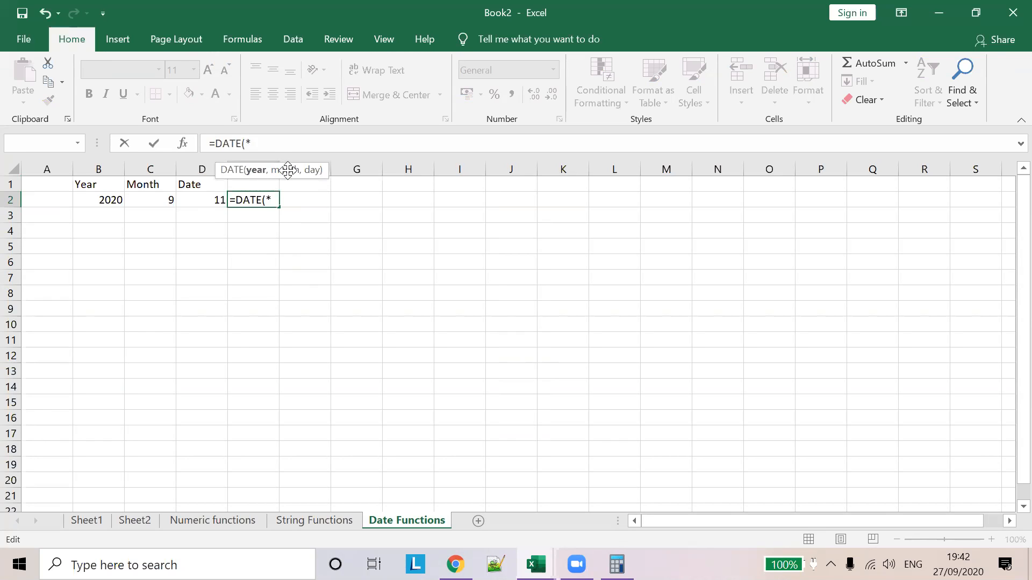
pyautogui.press('BackSpace')
pyautogui.write('B2')
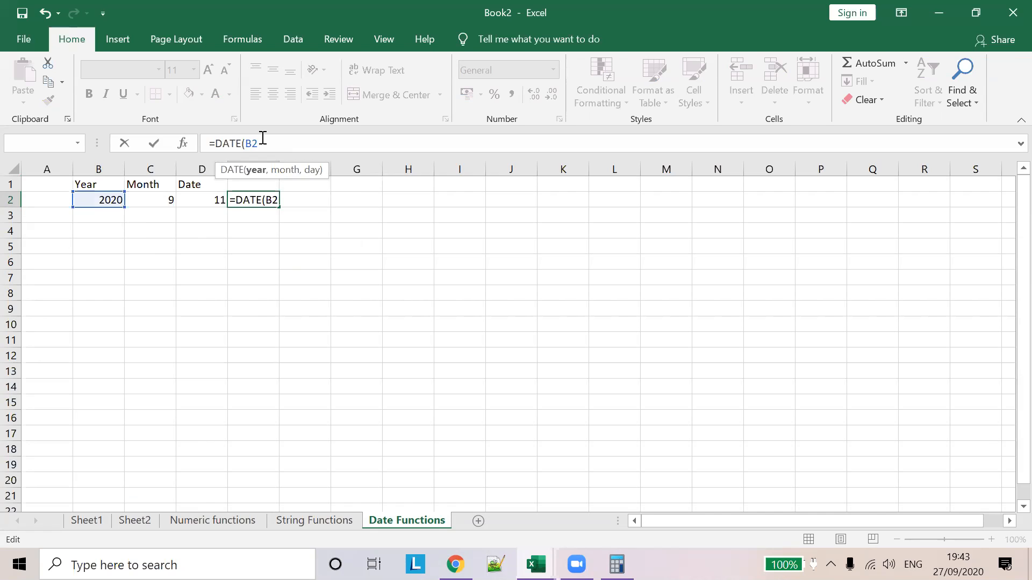
pyautogui.write(',')
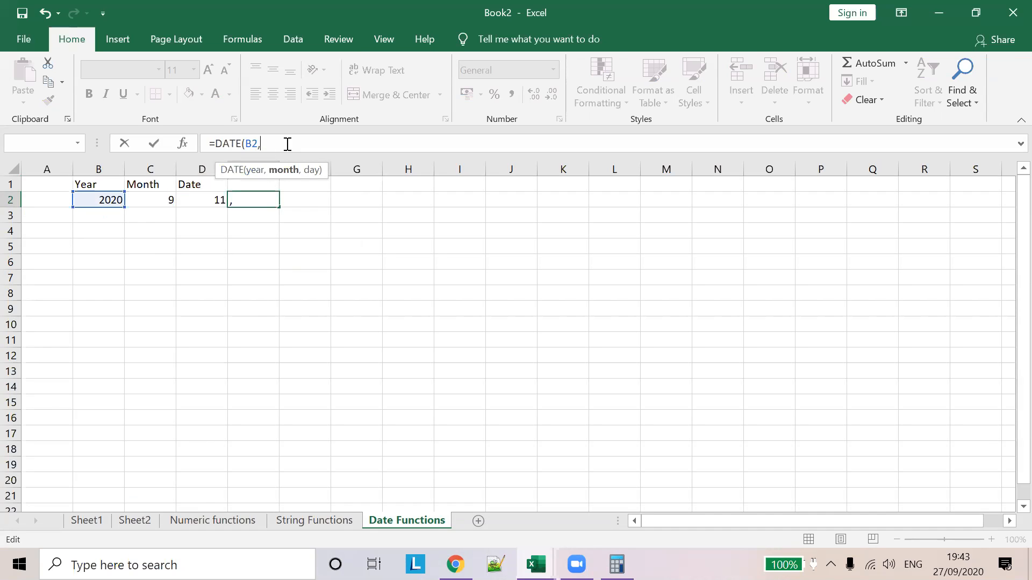
pyautogui.write('C')
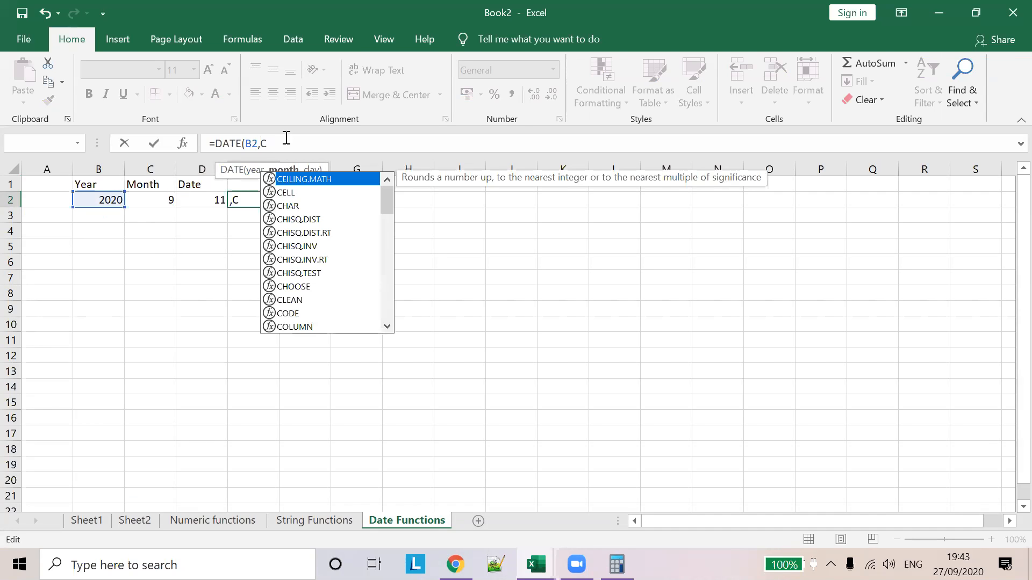
pyautogui.write('2,')
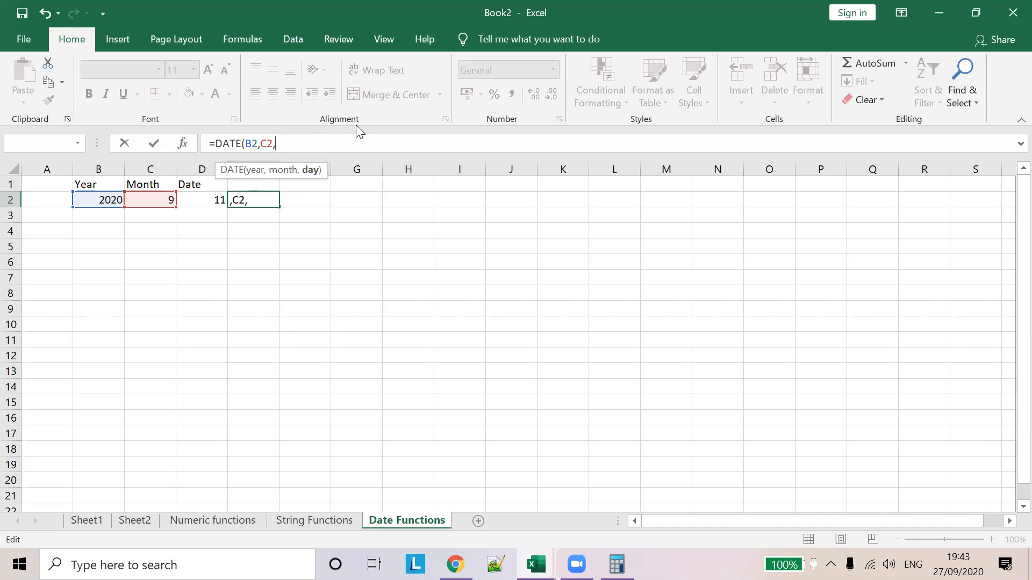
# Complete the formula =DATE(B2,C2,D2) in cell E2 and widen column E to show the full date comfortably
pyautogui.write('D')
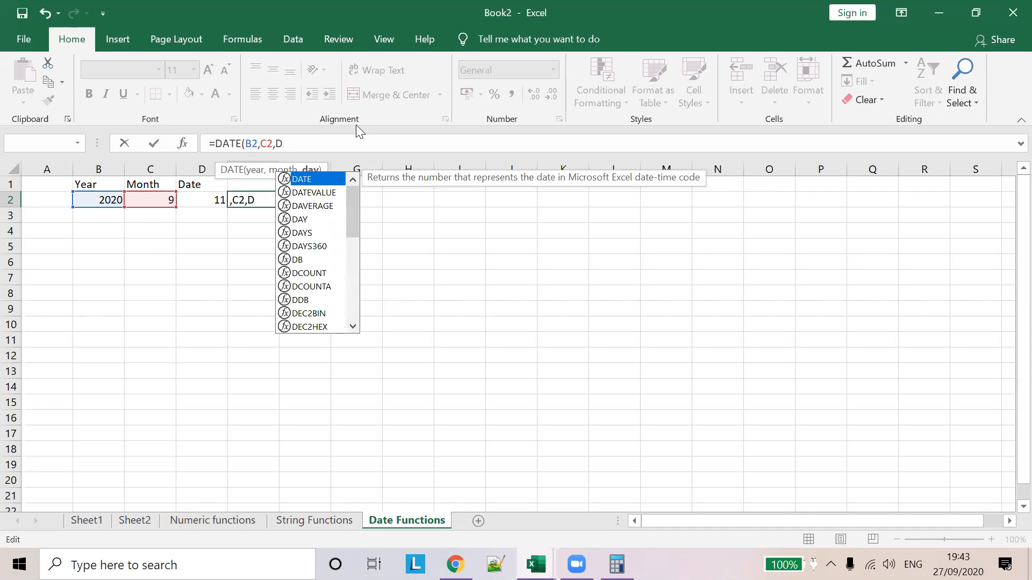
pyautogui.write('2)')
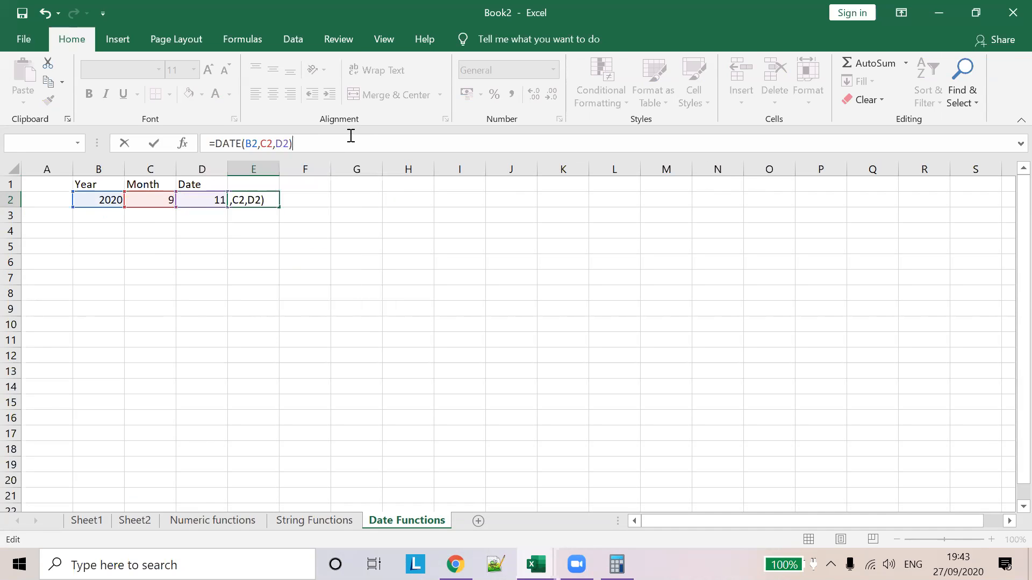
pyautogui.click(307, 200)
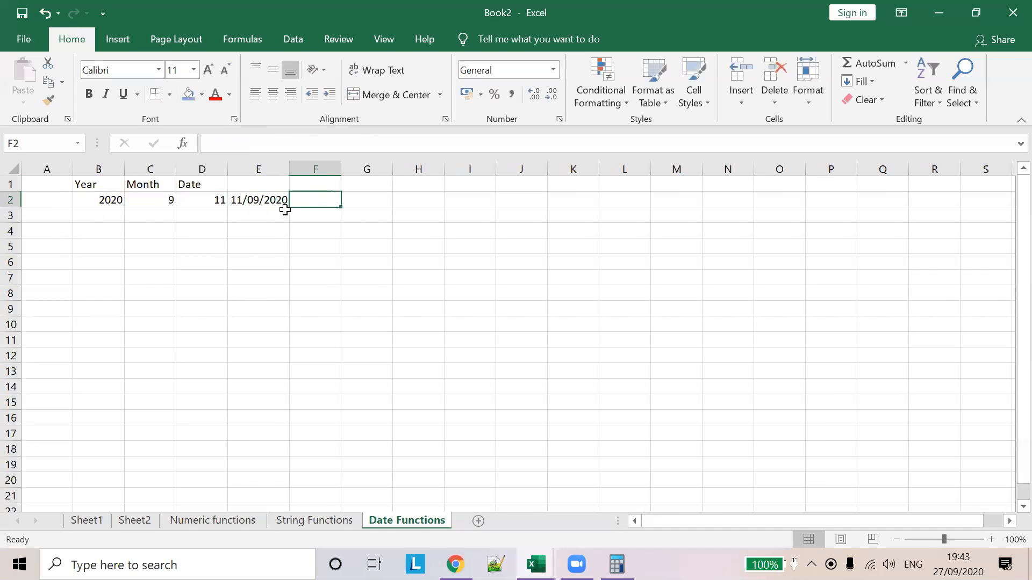
pyautogui.moveTo(289, 169); pyautogui.dragTo(317, 167)
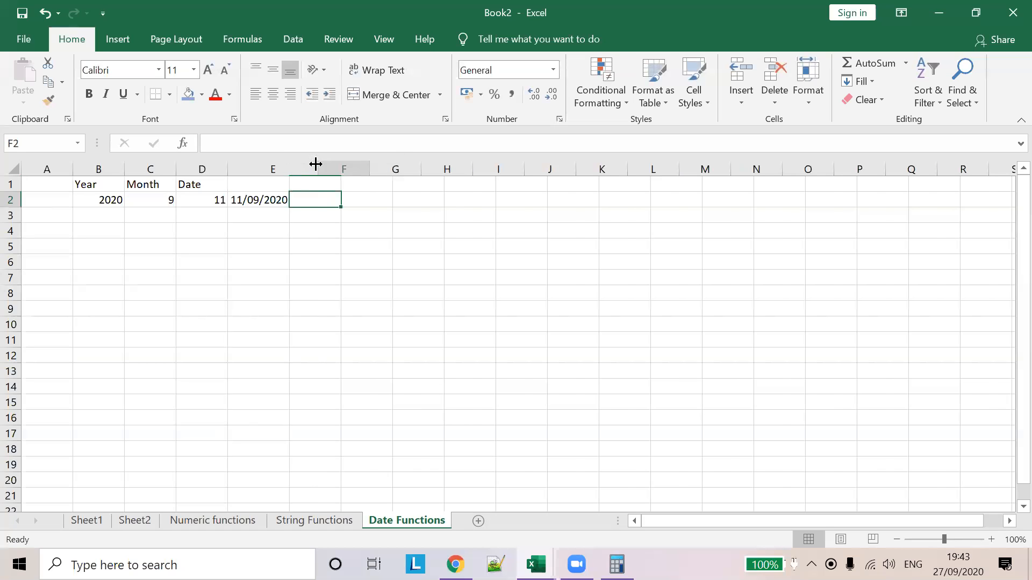
pyautogui.click(288, 200)
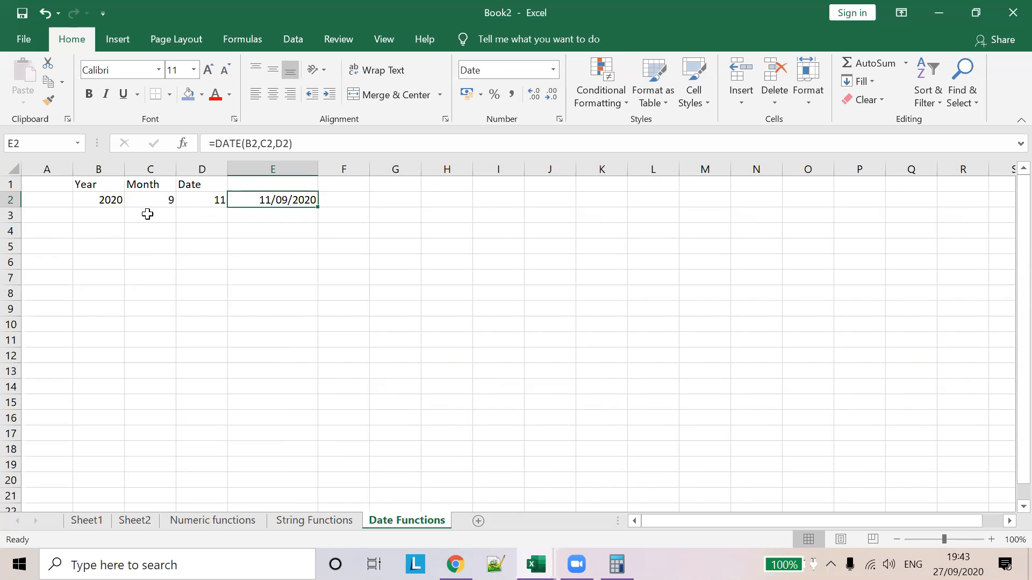
# Label row 2 by entering DATE in cell A2
pyautogui.click(104, 221)
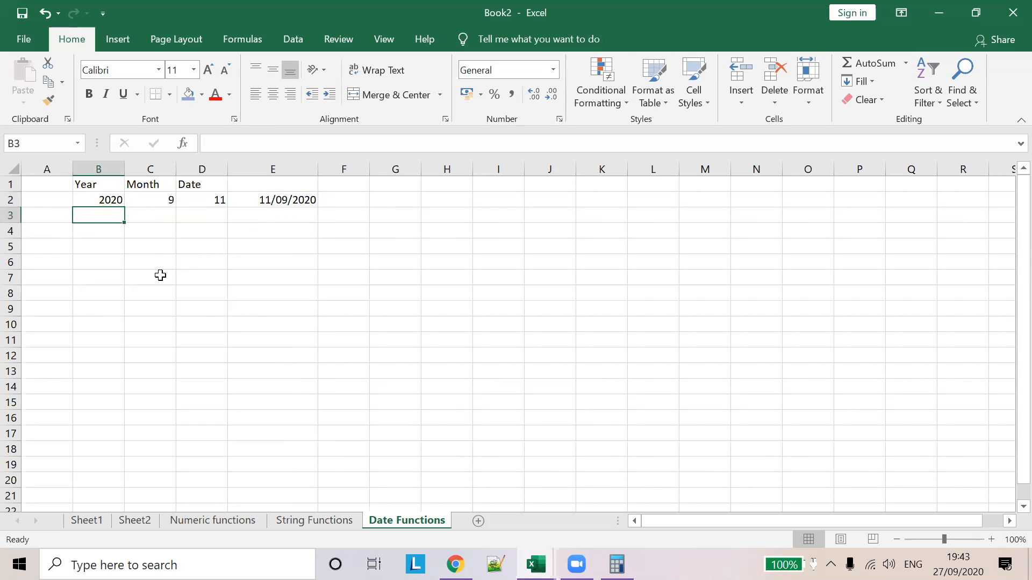
pyautogui.click(44, 204)
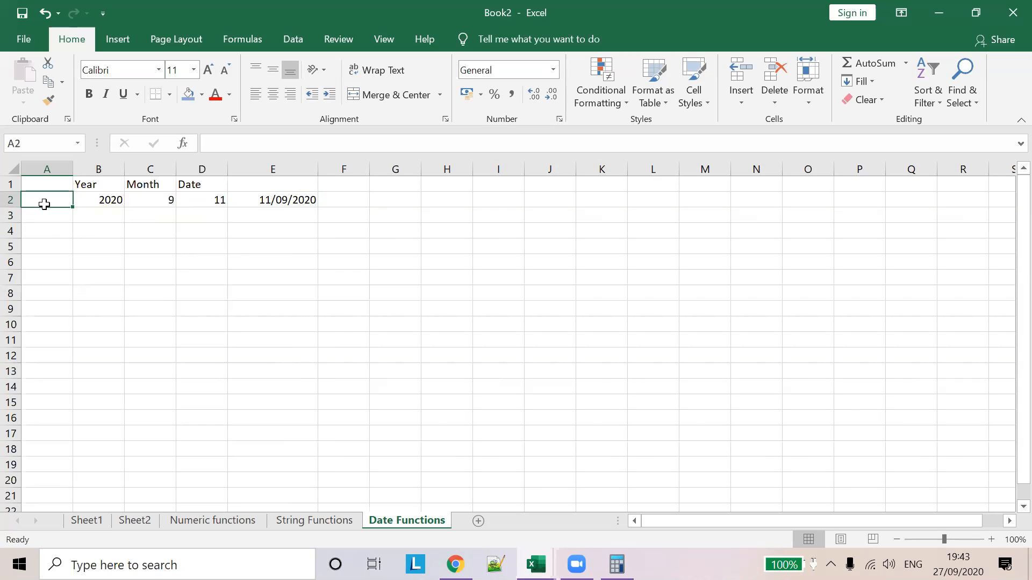
pyautogui.doubleClick(44, 204)
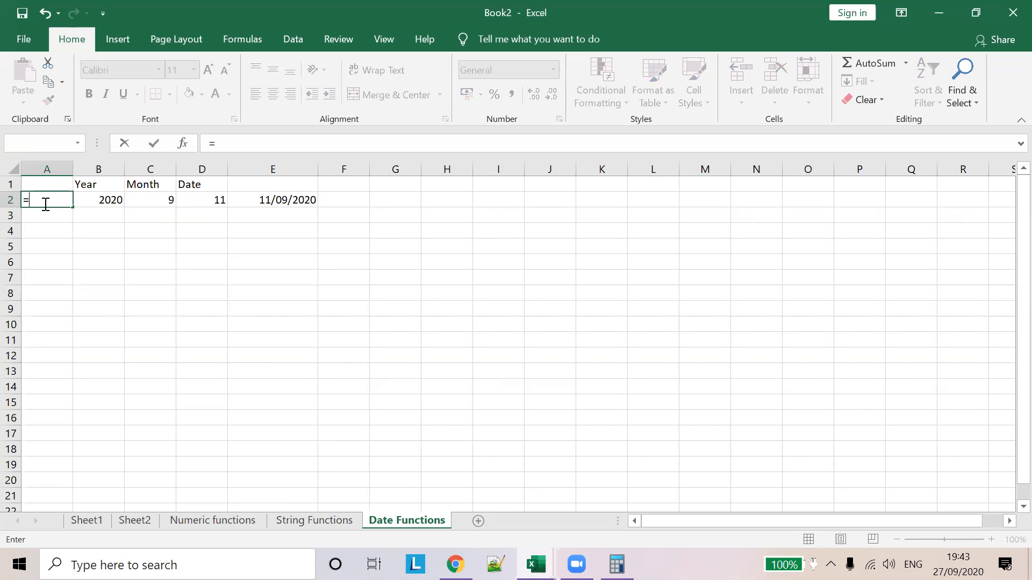
pyautogui.write('DATE')
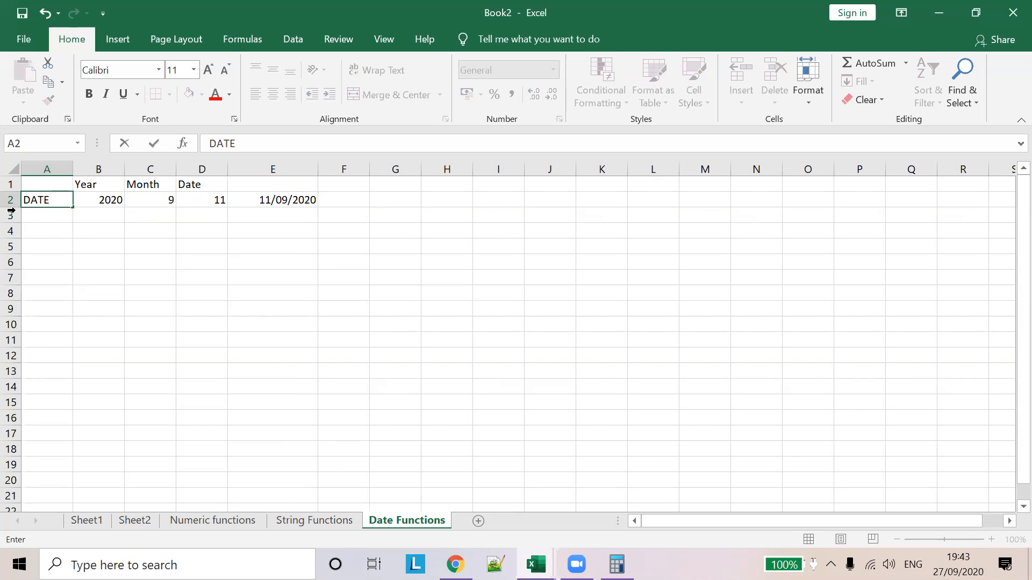
pyautogui.click(35, 217)
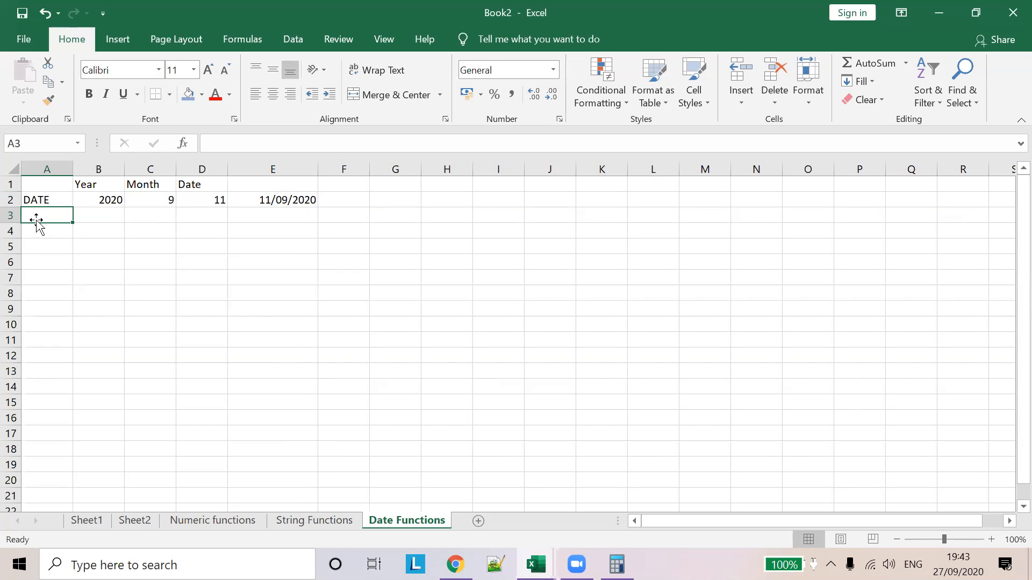
pyautogui.click(309, 204)
pyautogui.click(339, 200)
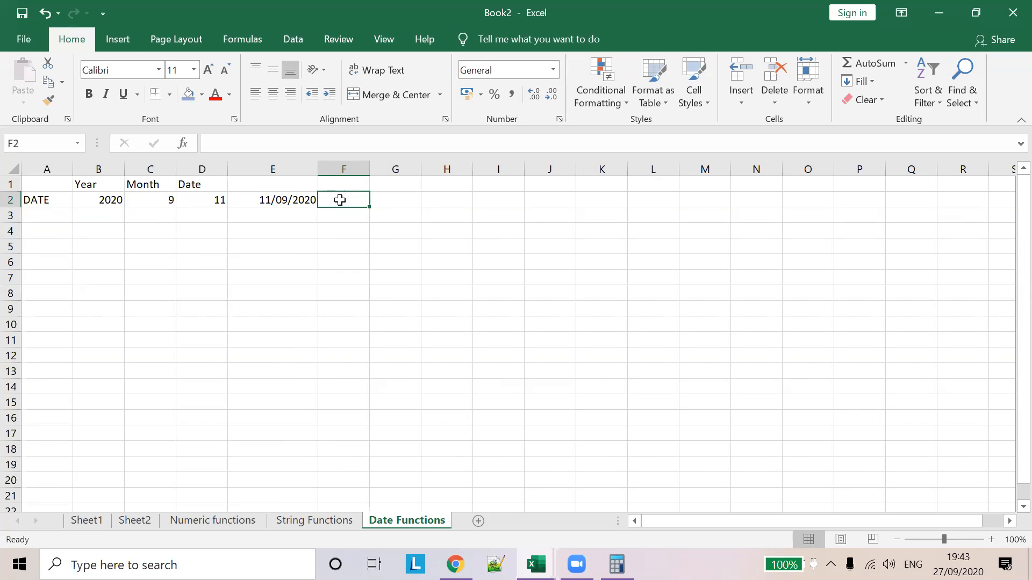
pyautogui.click(289, 145)
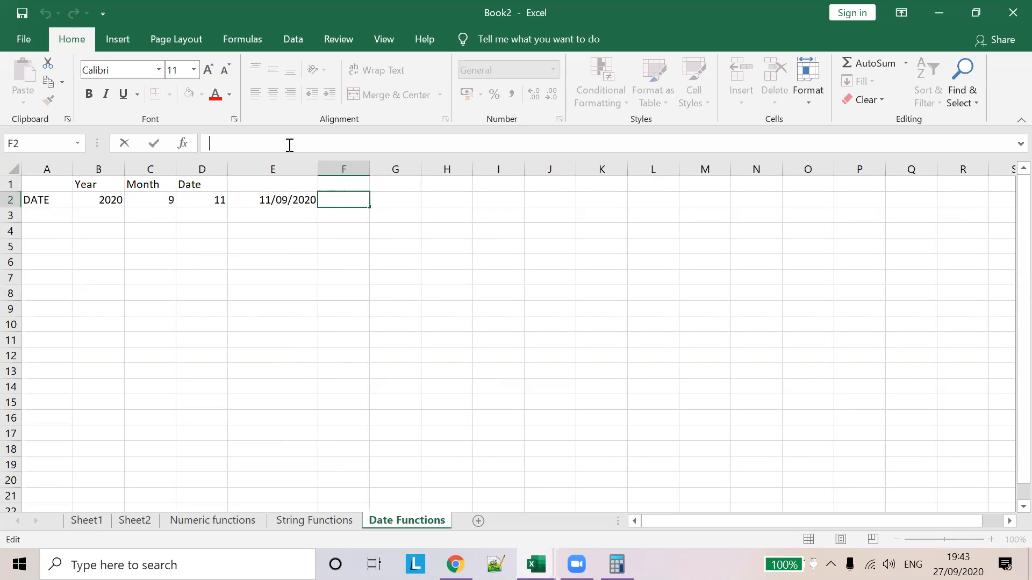
pyautogui.write('=')
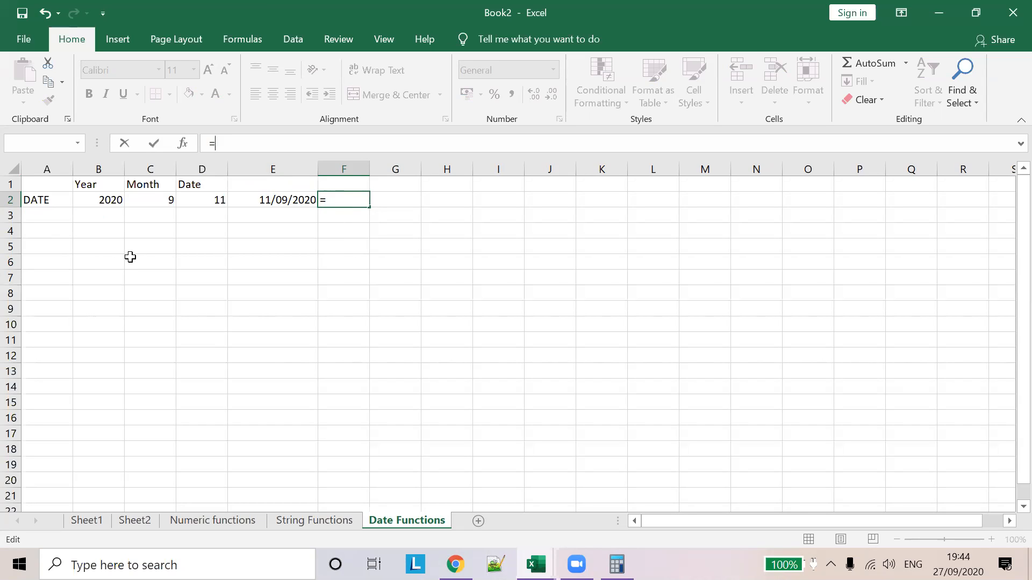
pyautogui.click(45, 213)
pyautogui.write('DAYS')
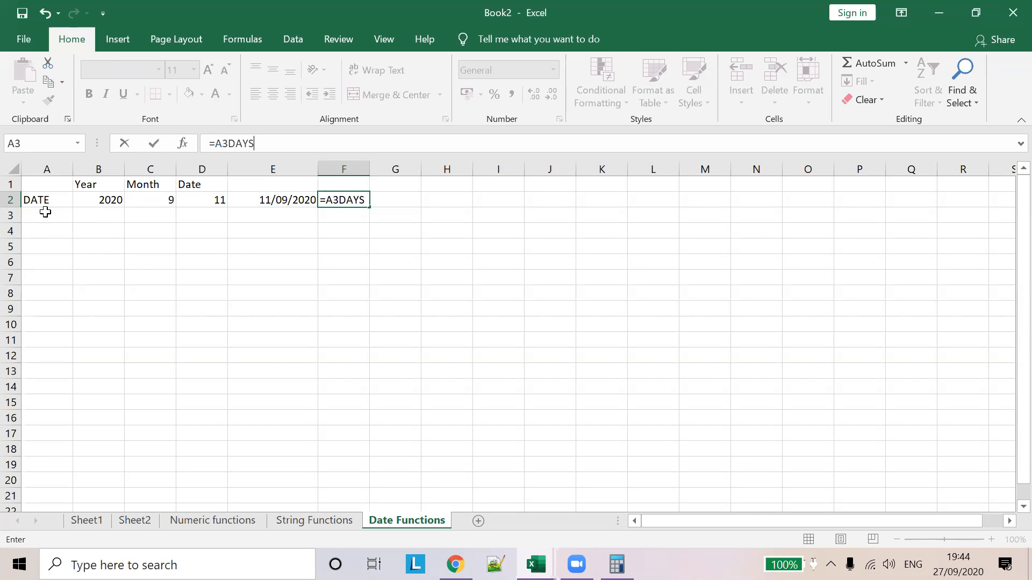
pyautogui.press('BackSpace')
pyautogui.press('BackSpace')
pyautogui.press('BackSpace')
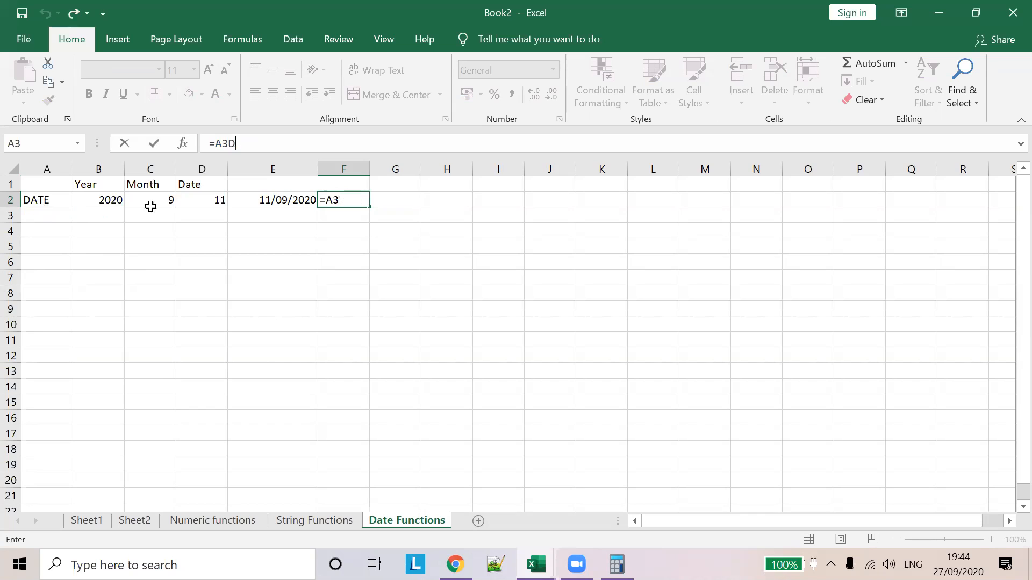
# Label row 3 by entering DAYS in cell A3
pyautogui.click(43, 217)
pyautogui.write('DAYS')
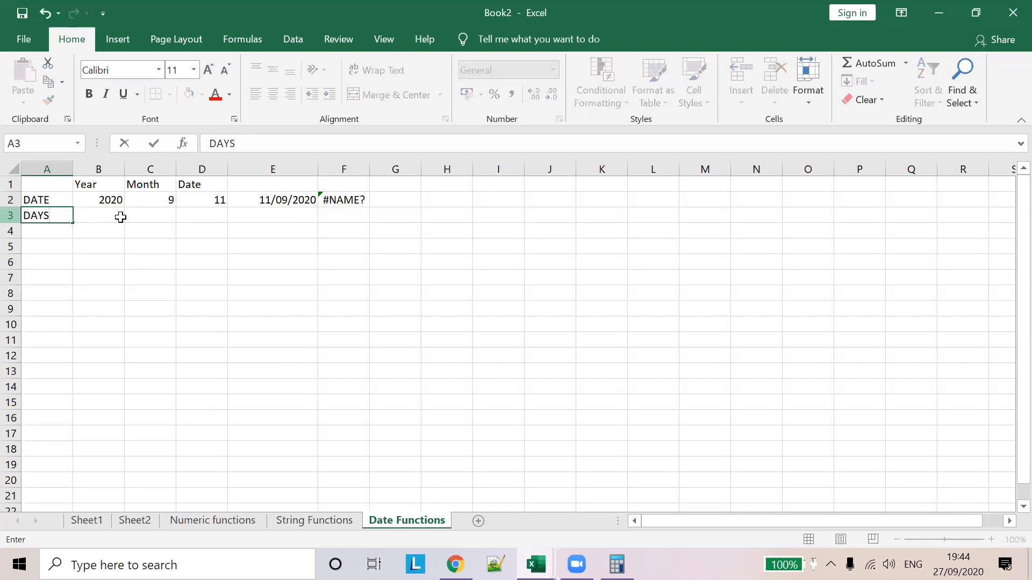
pyautogui.click(337, 199)
# Replace the stray formula in cell F2 with the date 15/9/2020
pyautogui.doubleClick(338, 199)
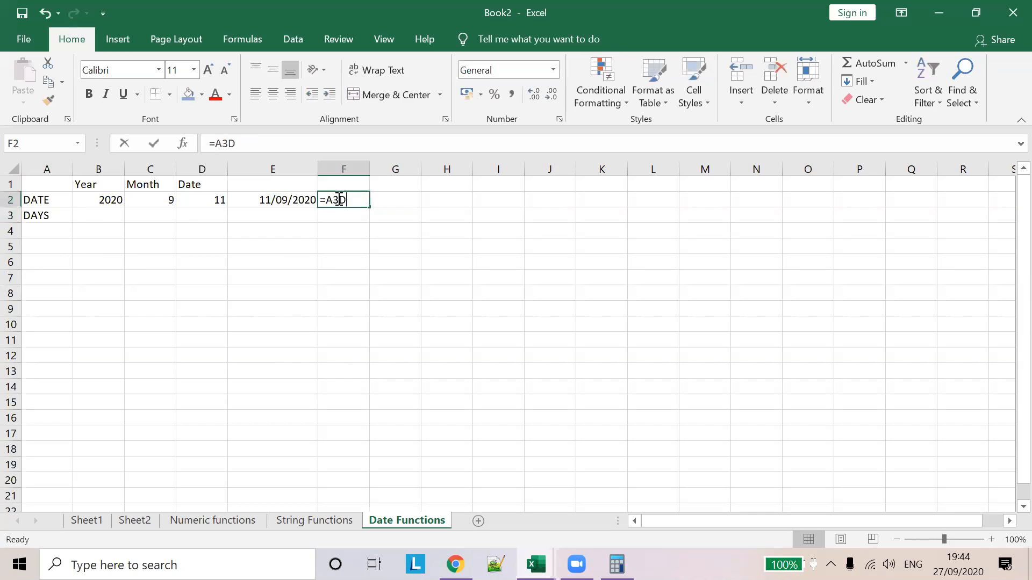
pyautogui.press('BackSpace')
pyautogui.press('BackSpace')
pyautogui.press('BackSpace')
pyautogui.press('BackSpace')
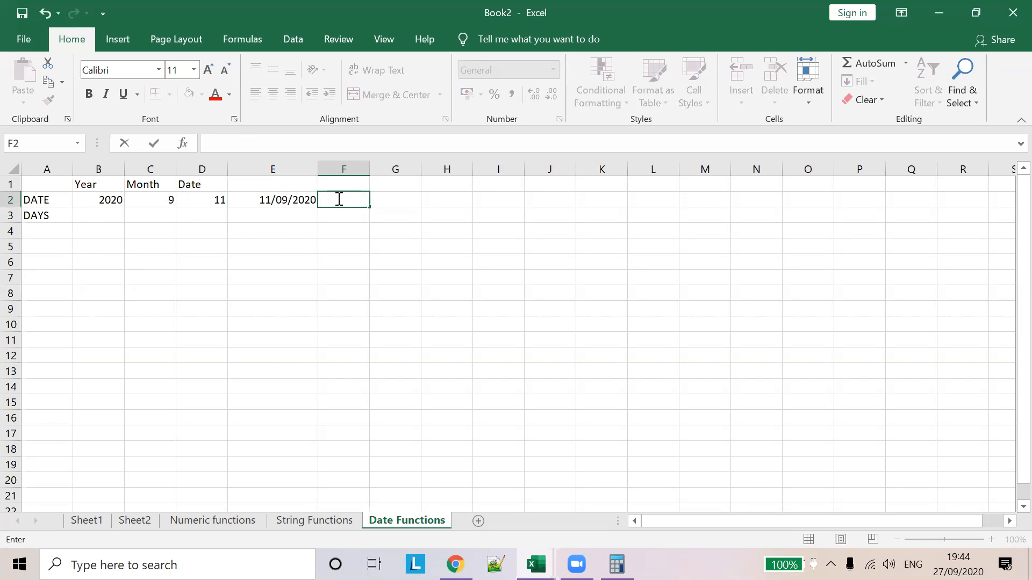
pyautogui.write('15/9/2020')
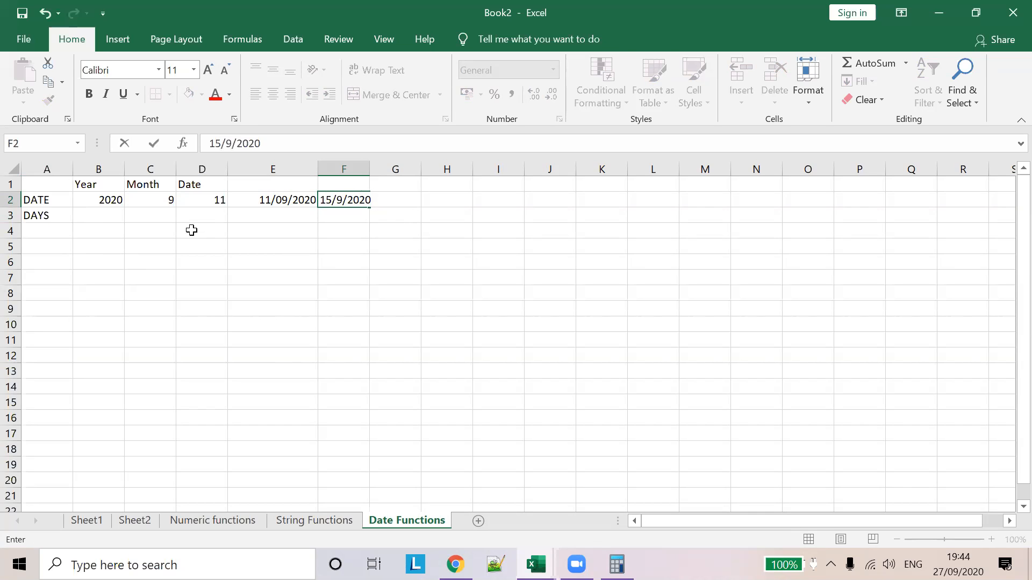
pyautogui.click(305, 213)
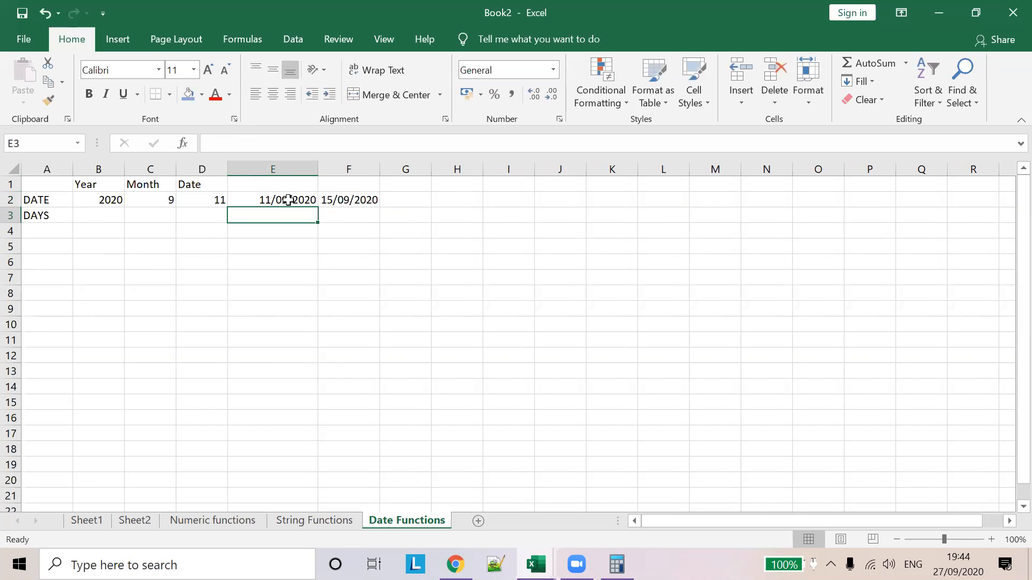
pyautogui.click(285, 199)
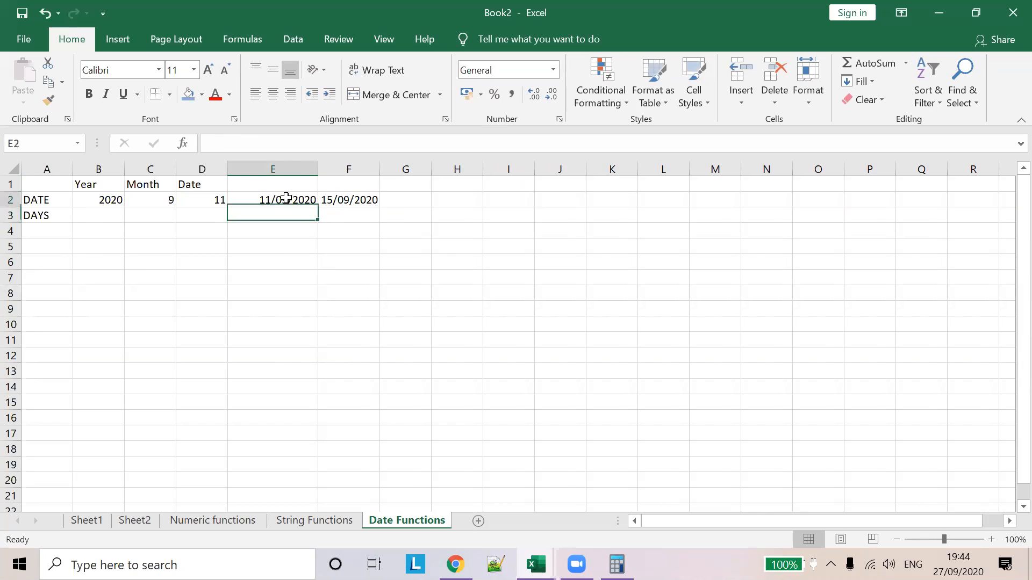
pyautogui.click(347, 200)
pyautogui.click(279, 202)
pyautogui.click(350, 203)
pyautogui.click(298, 205)
pyautogui.click(366, 206)
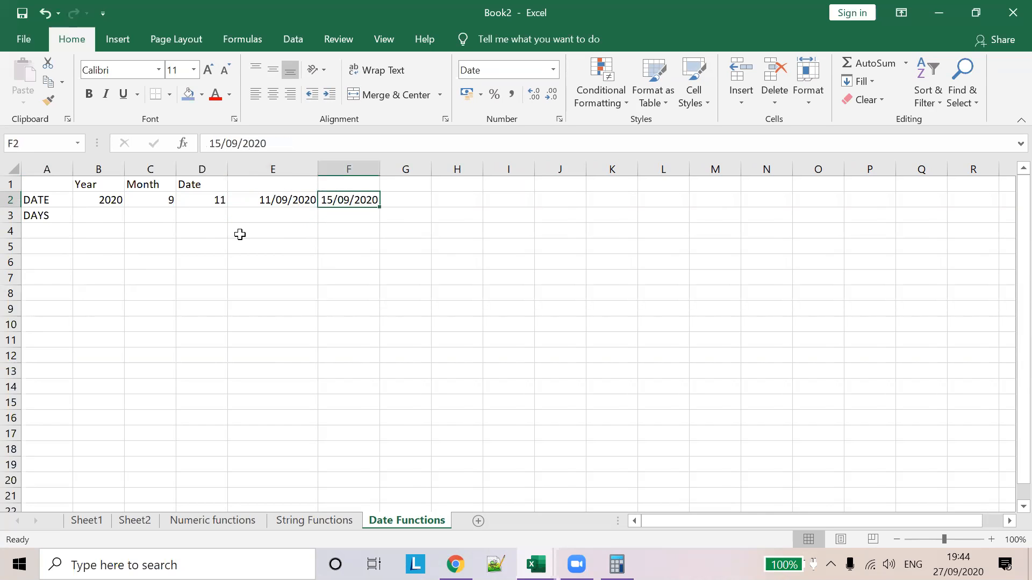
# Enter the formula =DAYS(F2,E2) in cell B3 to calculate the days between the two dates
pyautogui.click(89, 215)
pyautogui.write('=')
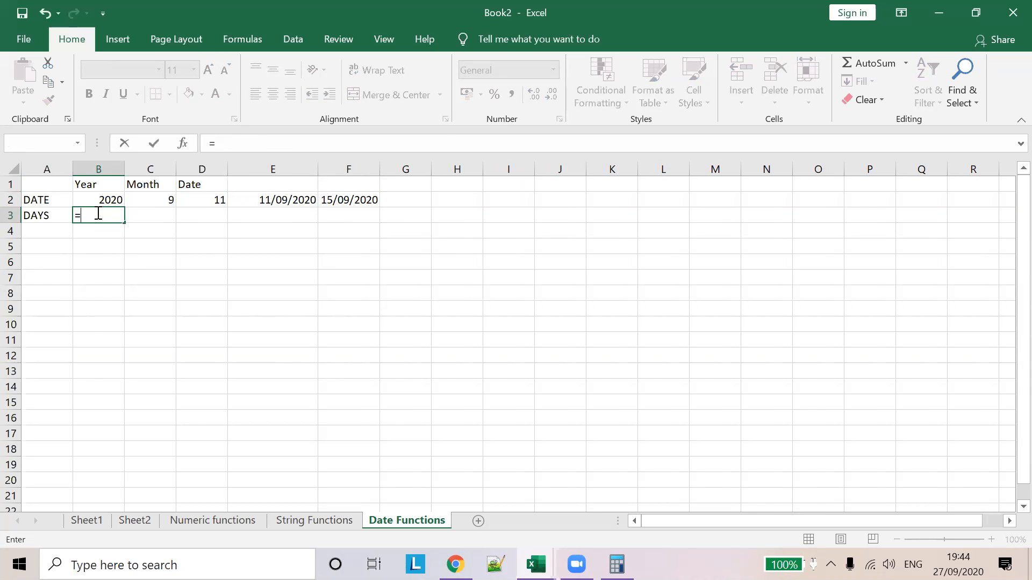
pyautogui.write('(DAYS(')
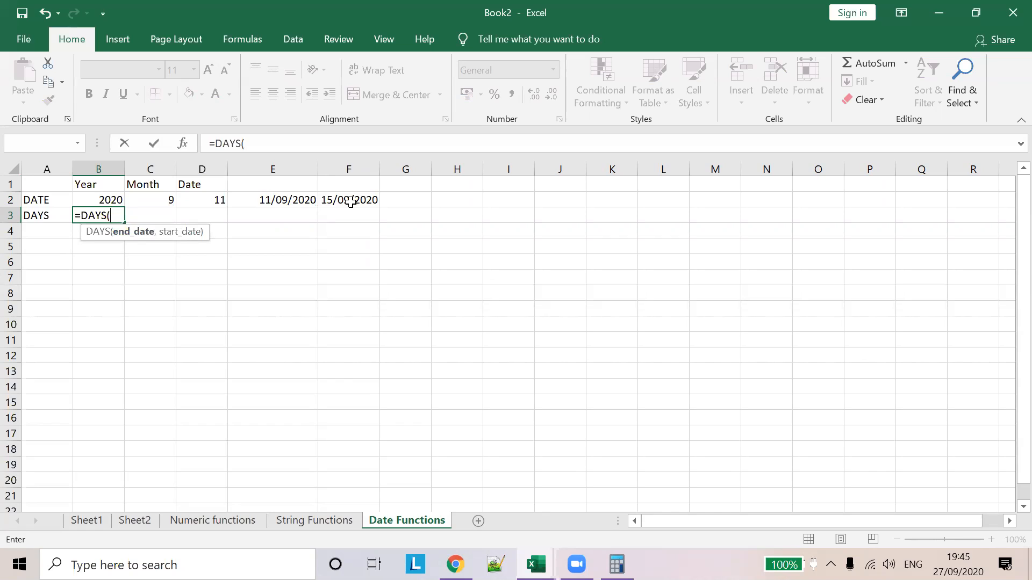
pyautogui.click(350, 201)
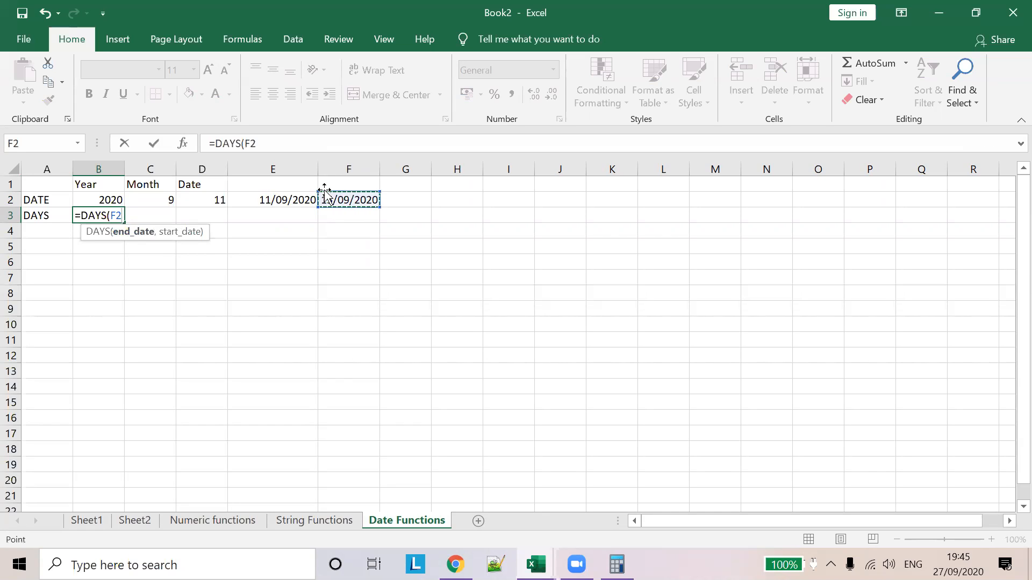
pyautogui.write(',')
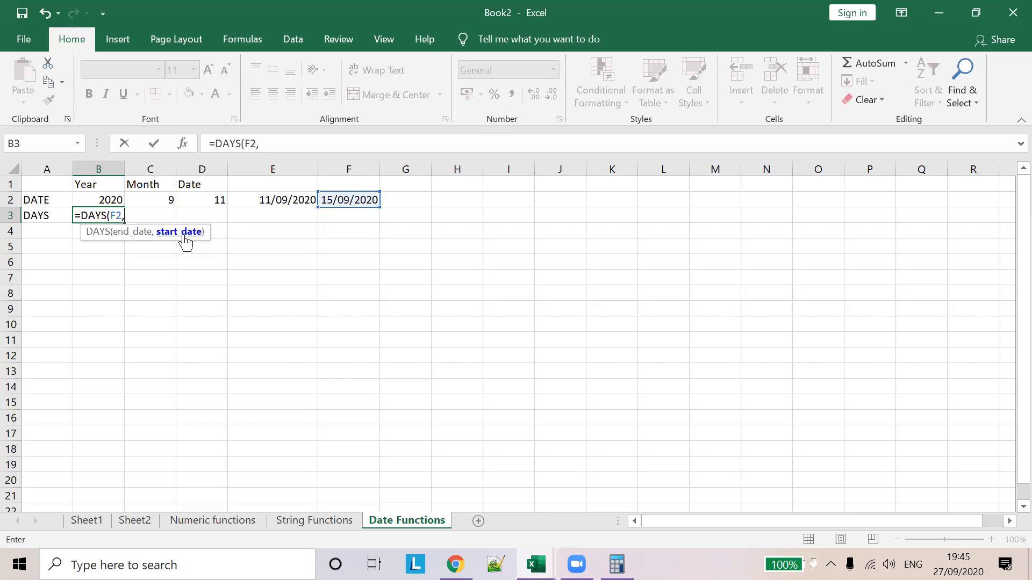
pyautogui.click(274, 199)
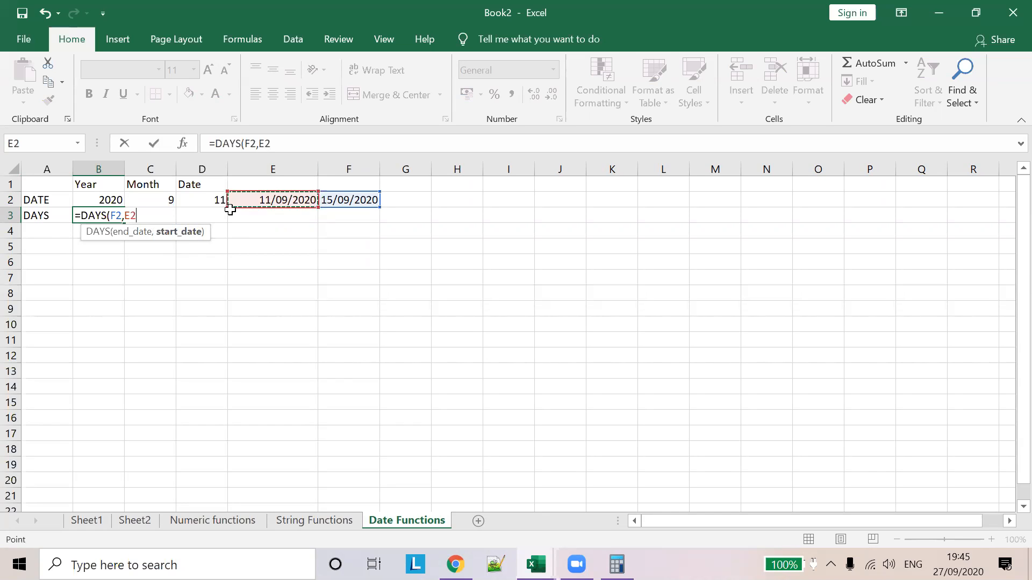
pyautogui.write(')')
pyautogui.click(178, 231)
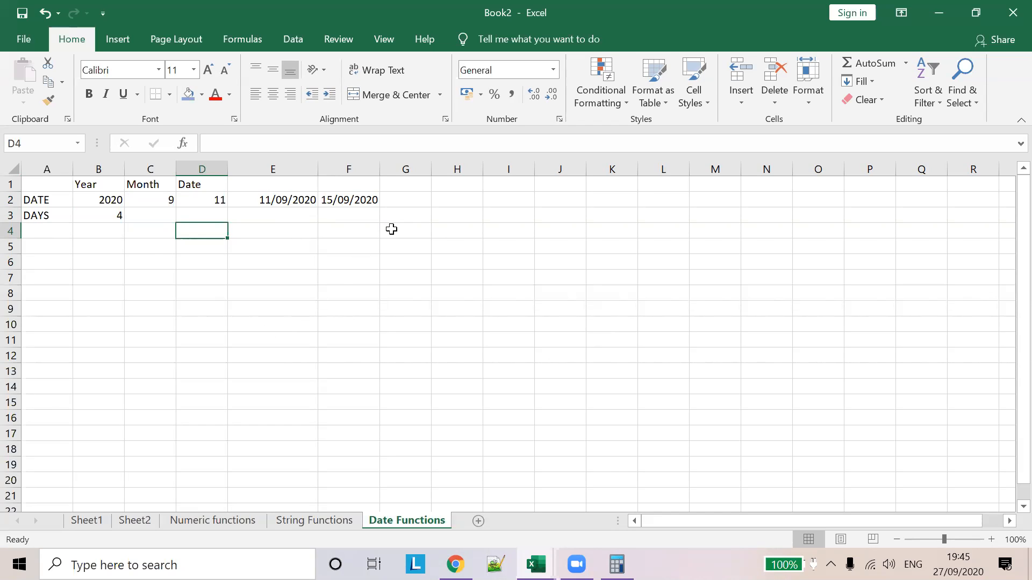
# Change the month of the date in cell F2 to 10, making it 15/10/2020
pyautogui.click(332, 201)
pyautogui.doubleClick(235, 144)
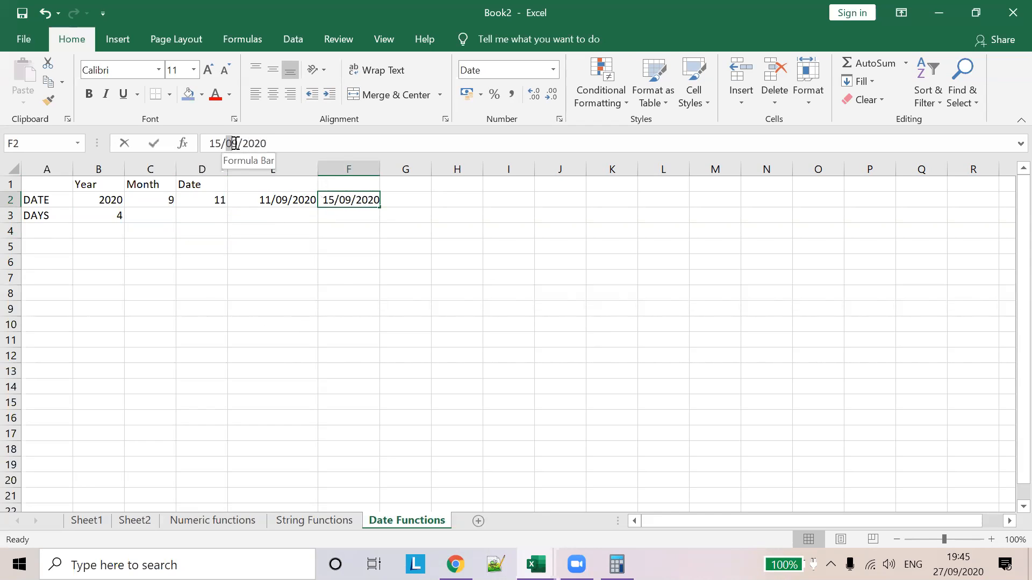
pyautogui.write('10')
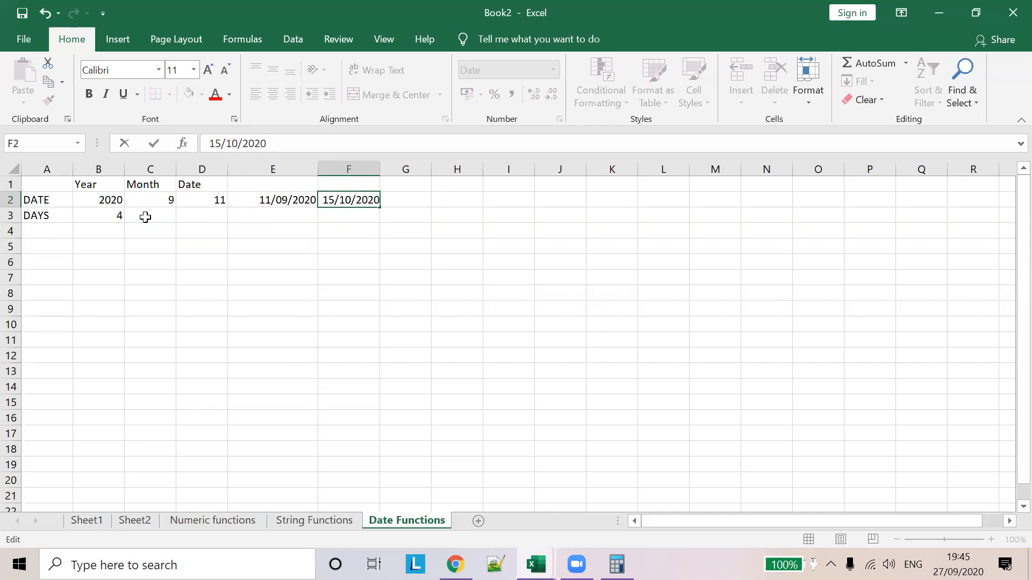
# Label row 4 by entering MONTH in cell A4
pyautogui.click(51, 232)
pyautogui.write('MONBTH')
pyautogui.press('BackSpace')
pyautogui.press('BackSpace')
pyautogui.press('BackSpace')
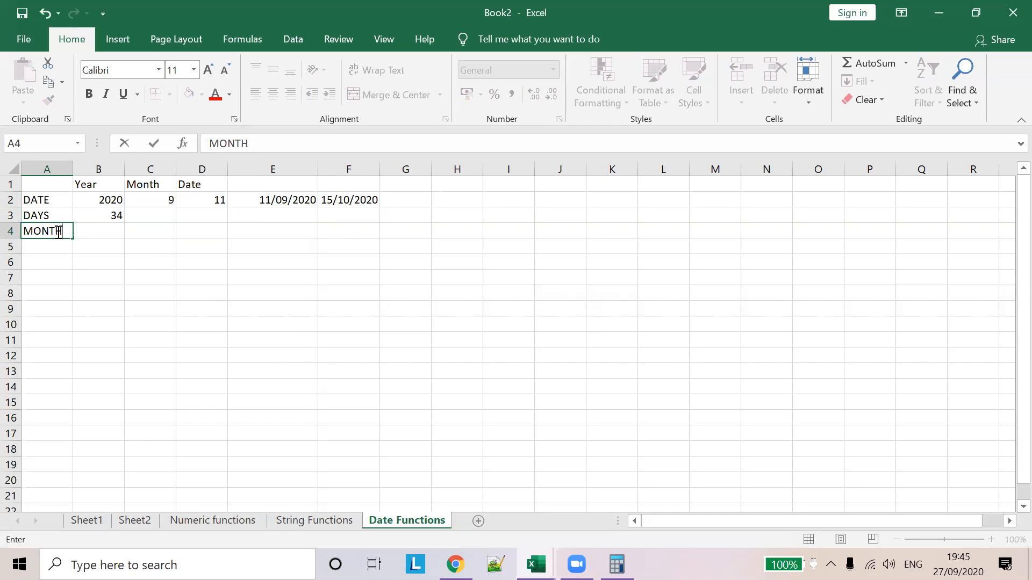
pyautogui.write('TH')
pyautogui.press('Tab')
pyautogui.write('=MONTH')
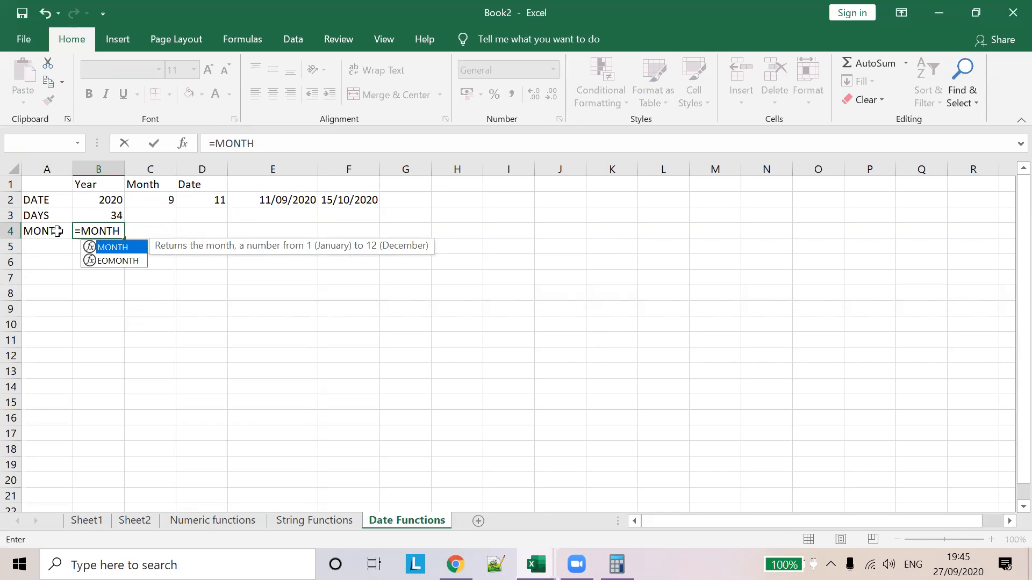
pyautogui.press('BackSpace')
pyautogui.press('BackSpace')
pyautogui.press('BackSpace')
pyautogui.press('BackSpace')
pyautogui.press('BackSpace')
pyautogui.press('BackSpace')
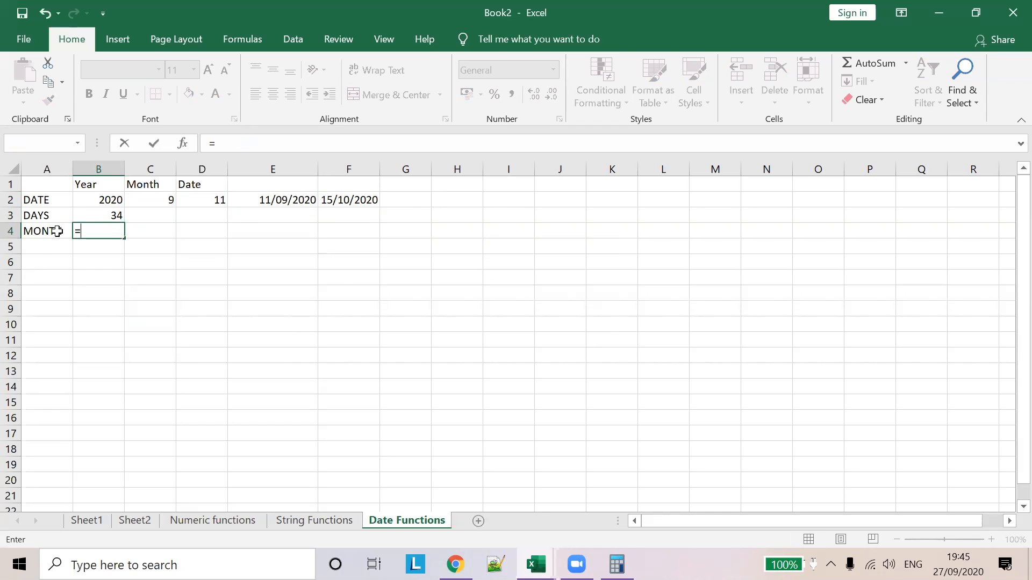
pyautogui.click(282, 200)
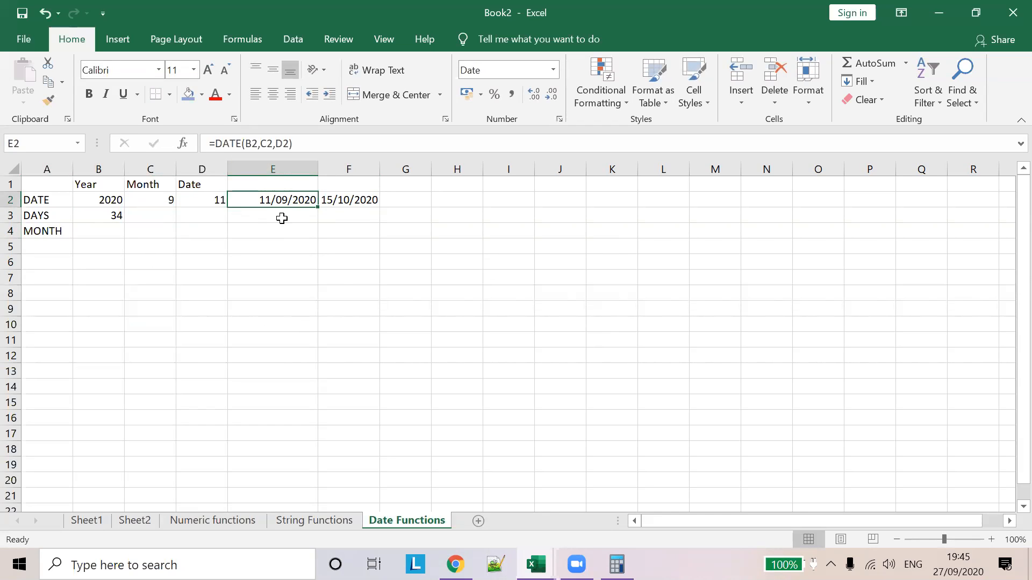
# Enter the formula =MONTH(E2) in cell B4 to extract the month from the first date
pyautogui.click(110, 230)
pyautogui.write('=MON')
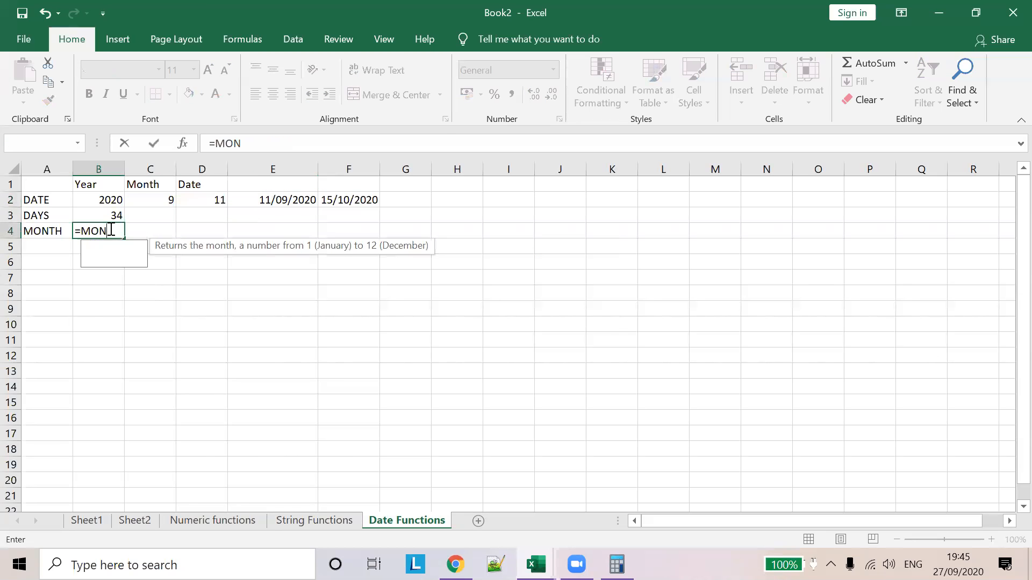
pyautogui.write('TH()')
pyautogui.press('Return')
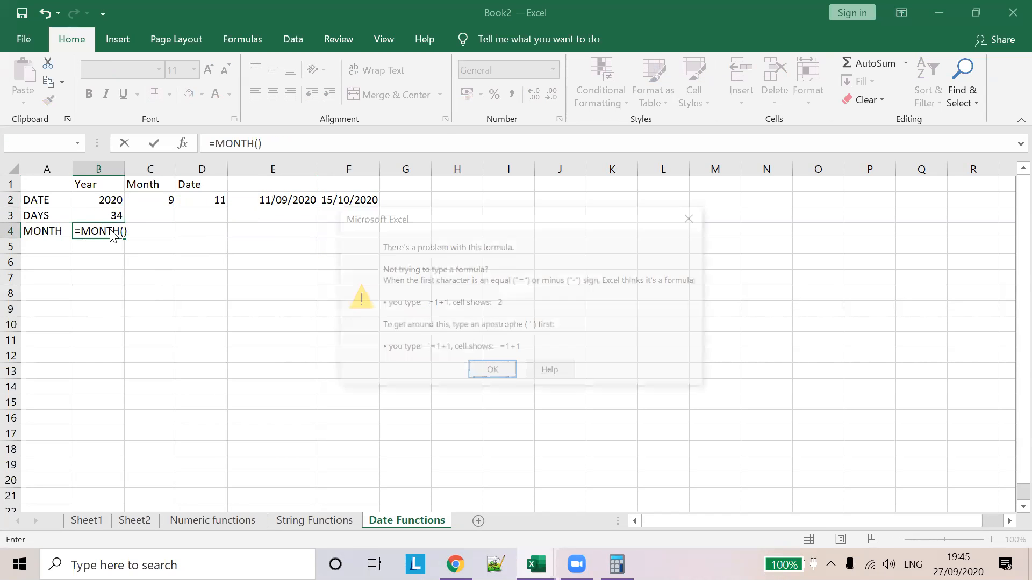
pyautogui.press('Return')
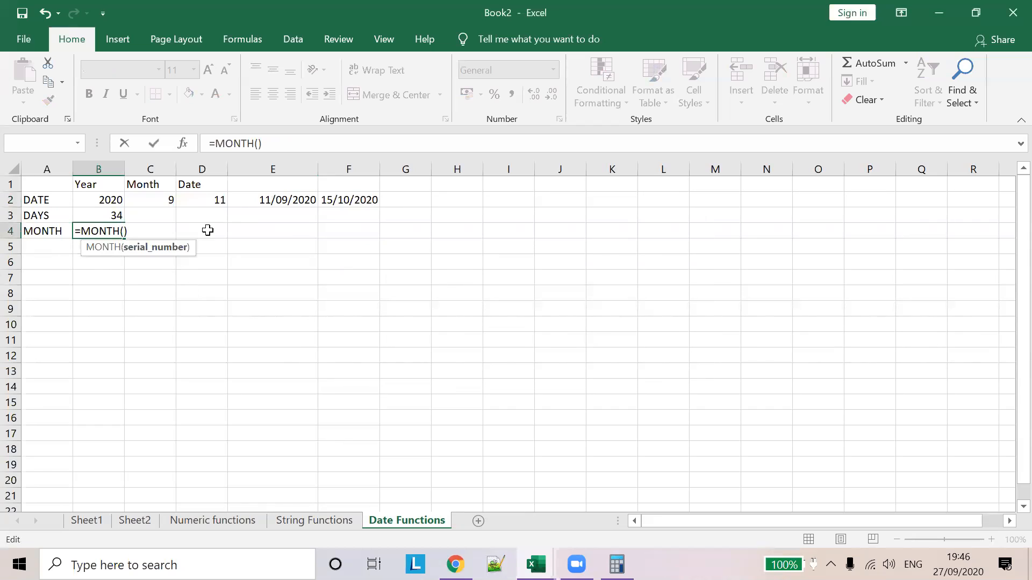
pyautogui.click(276, 203)
pyautogui.click(212, 228)
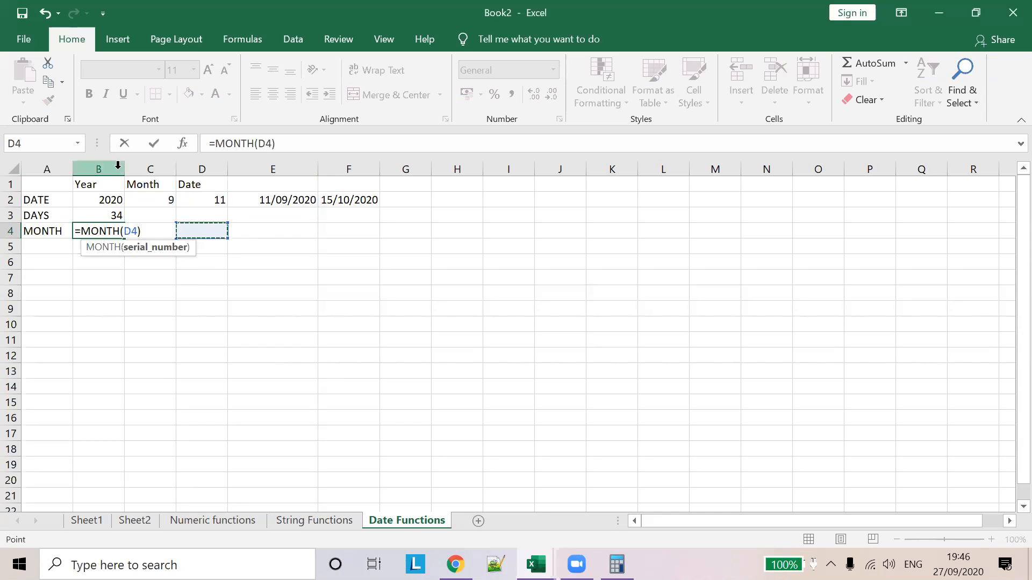
pyautogui.click(125, 166)
pyautogui.click(122, 167)
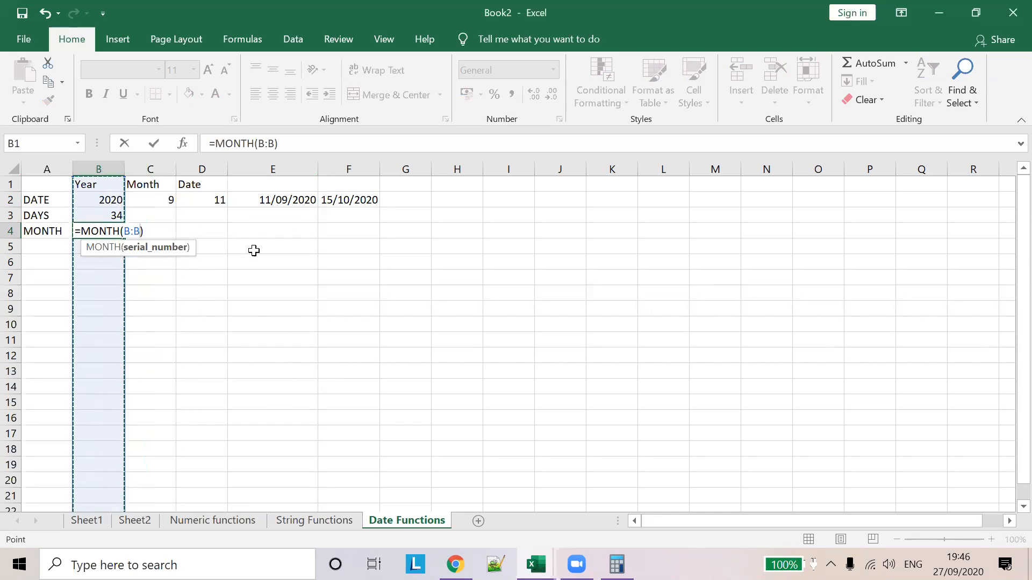
pyautogui.click(253, 247)
pyautogui.click(270, 201)
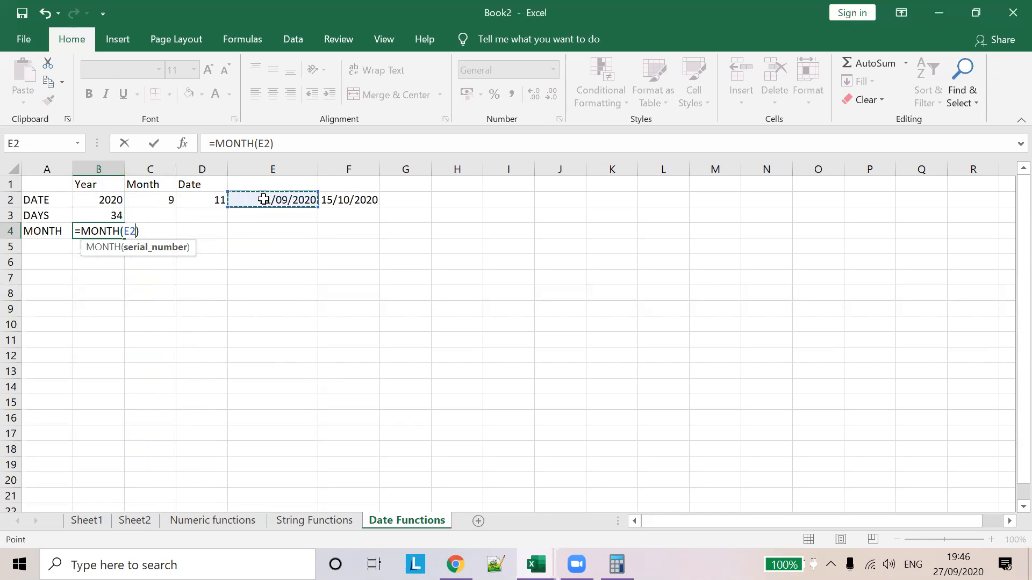
pyautogui.click(304, 141)
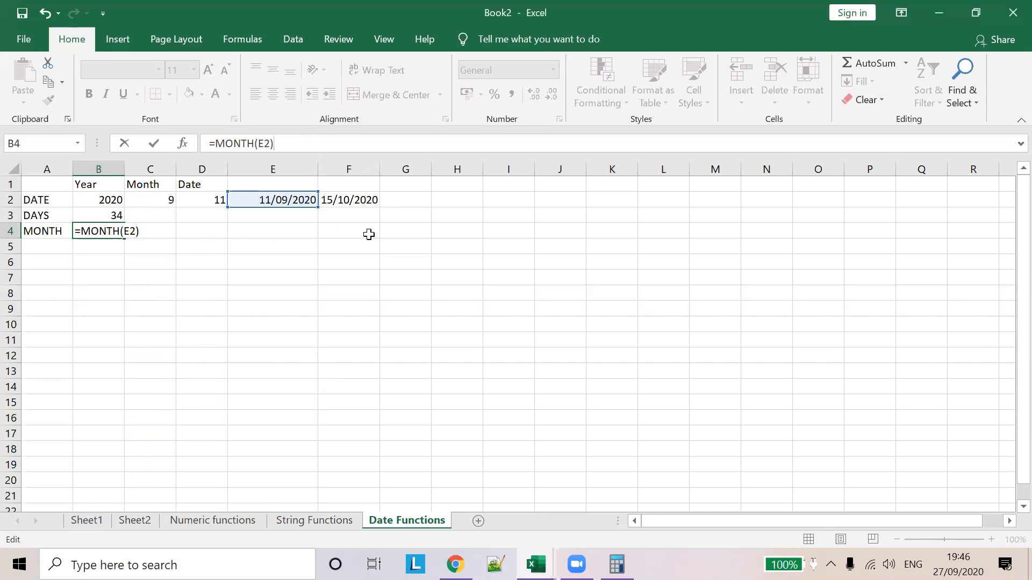
pyautogui.click(368, 232)
# Widen column B to give its entries more room
pyautogui.moveTo(125, 169); pyautogui.dragTo(149, 170)
pyautogui.click(175, 231)
pyautogui.click(368, 203)
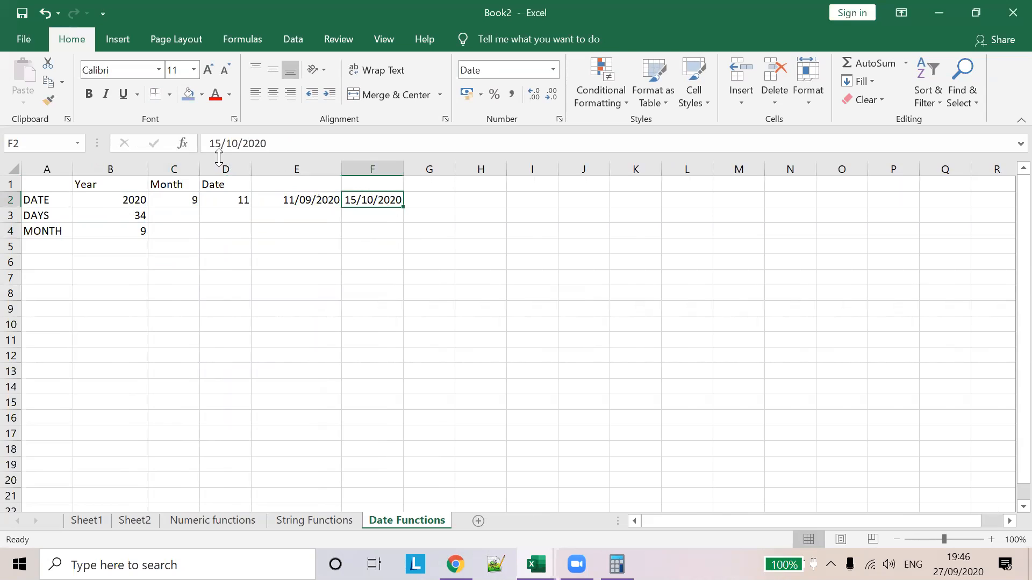
# Fill the MONTH formula from B4 across to C4 and check it against the date in cell F2
pyautogui.click(131, 236)
pyautogui.moveTo(146, 238); pyautogui.dragTo(191, 231)
pyautogui.click(308, 228)
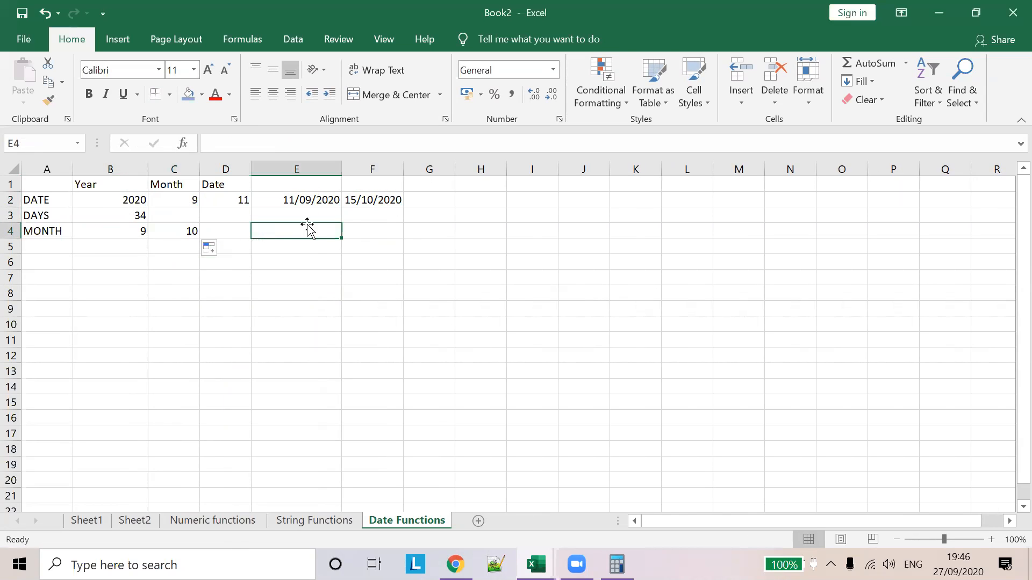
pyautogui.click(373, 202)
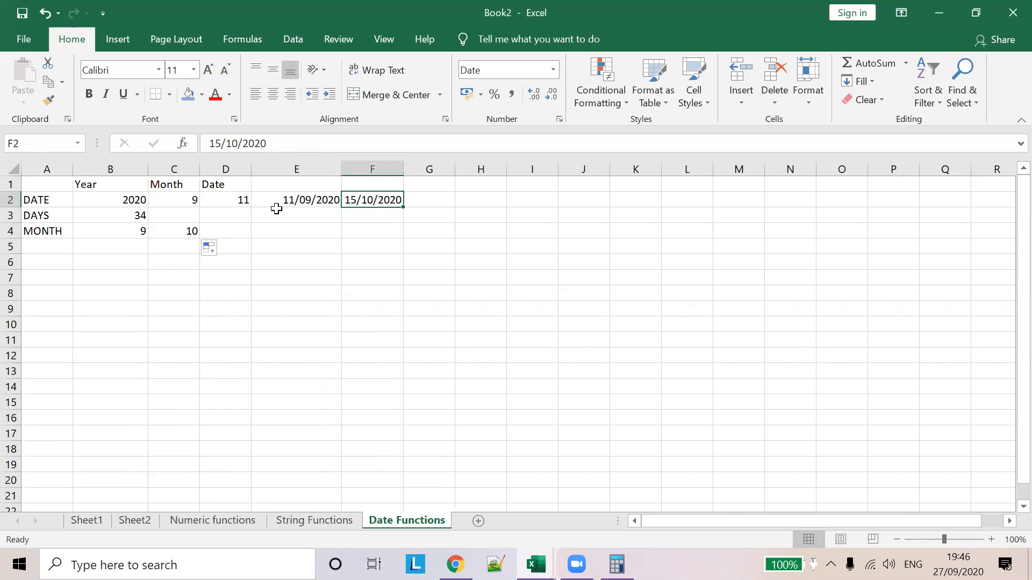
pyautogui.click(187, 232)
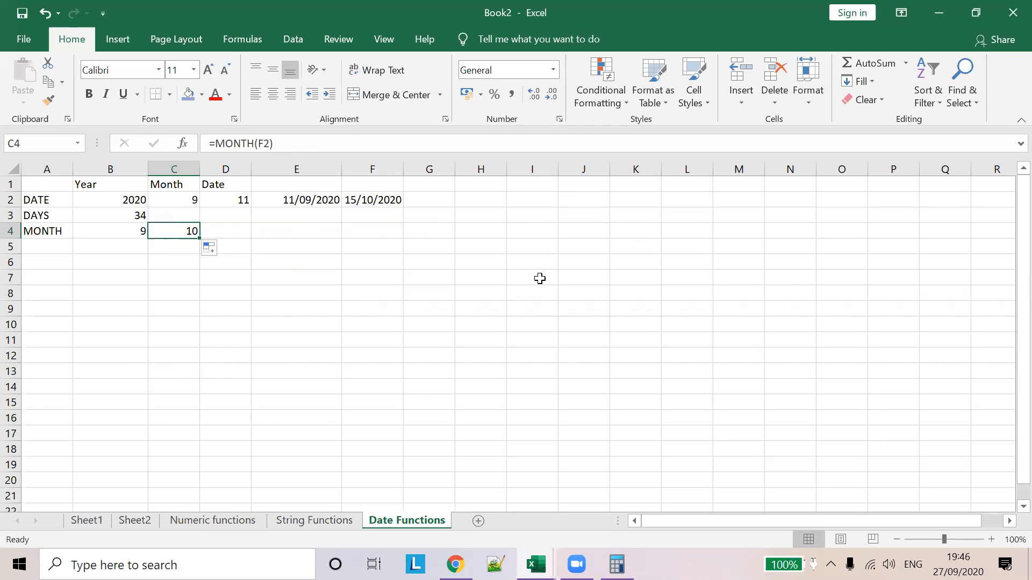
pyautogui.click(225, 230)
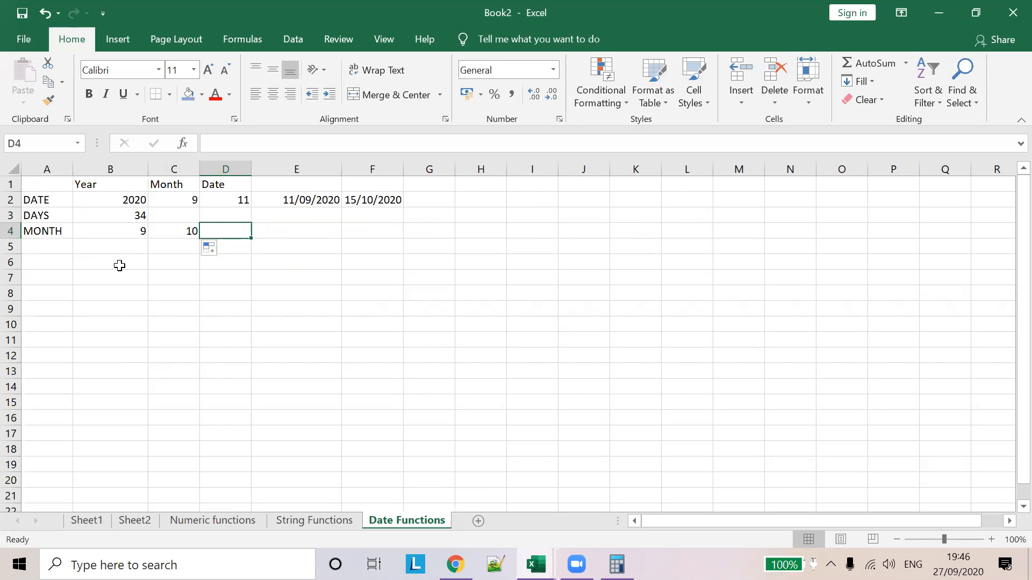
# Label row 5 as MINUTE in cell A5 and enter the time 12:31 in cell B5
pyautogui.click(50, 246)
pyautogui.write('MINUTE')
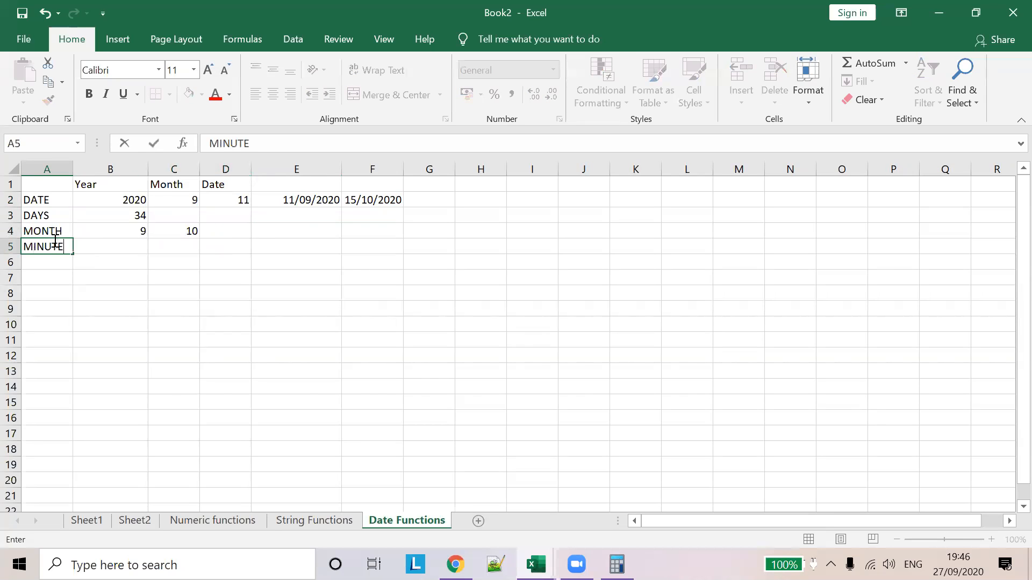
pyautogui.press('Tab')
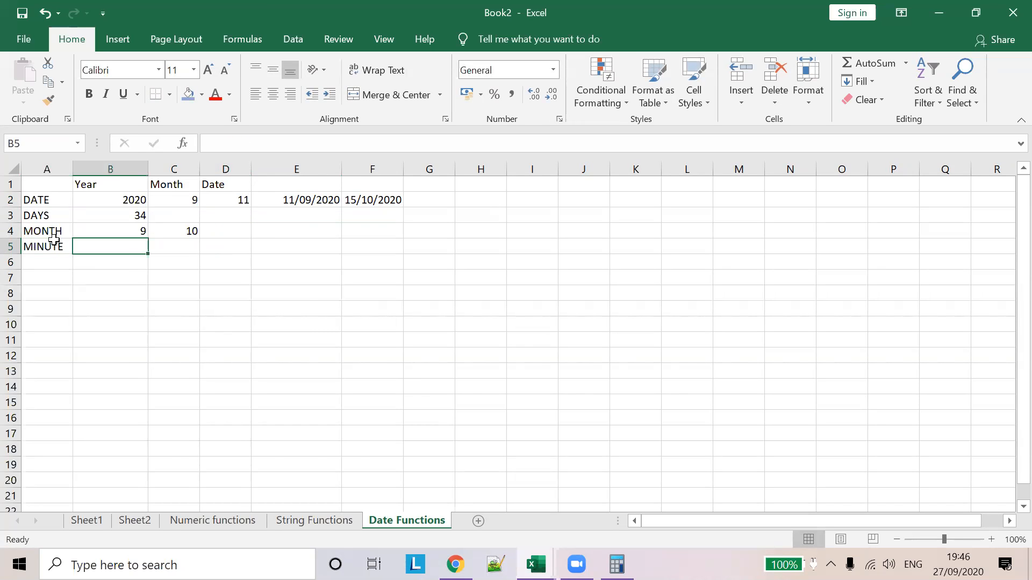
pyautogui.write('12')
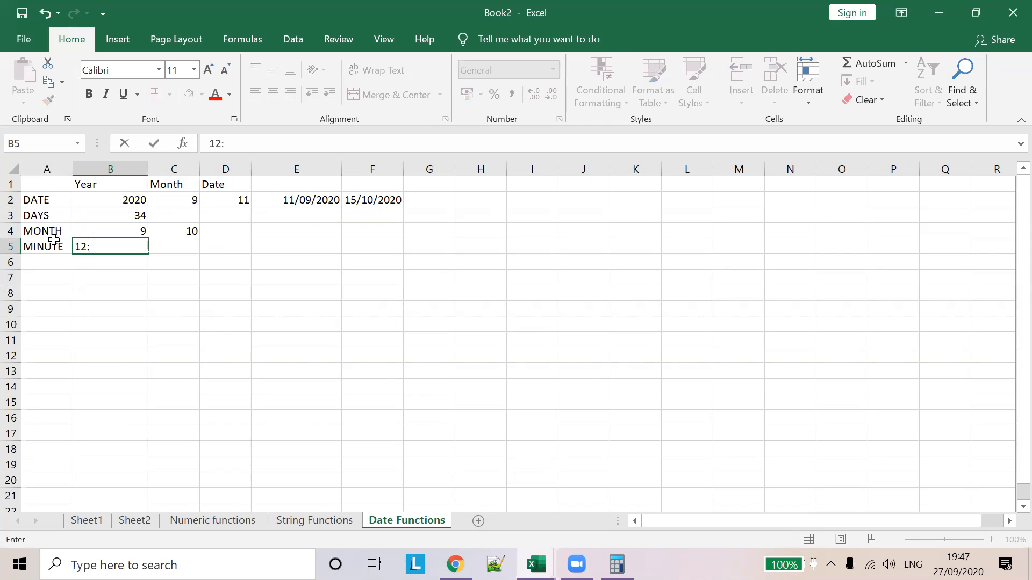
pyautogui.write(':31')
pyautogui.click(169, 249)
# Enter the formula =MINUTE(B5) in cell C5 to extract the minutes from the time
pyautogui.click(238, 147)
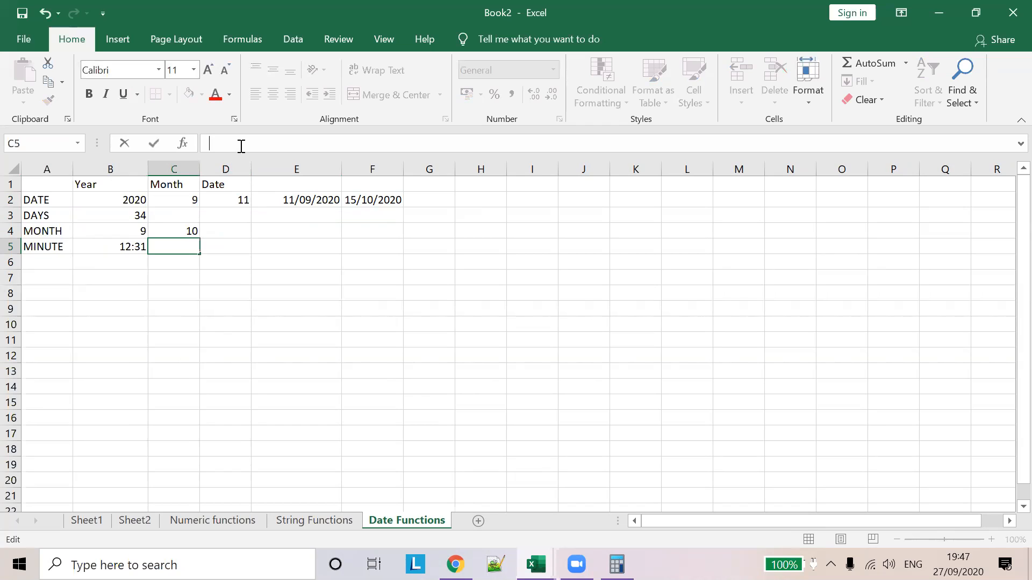
pyautogui.press('BackSpace')
pyautogui.write('+')
pyautogui.press('BackSpace')
pyautogui.write('=MINUT')
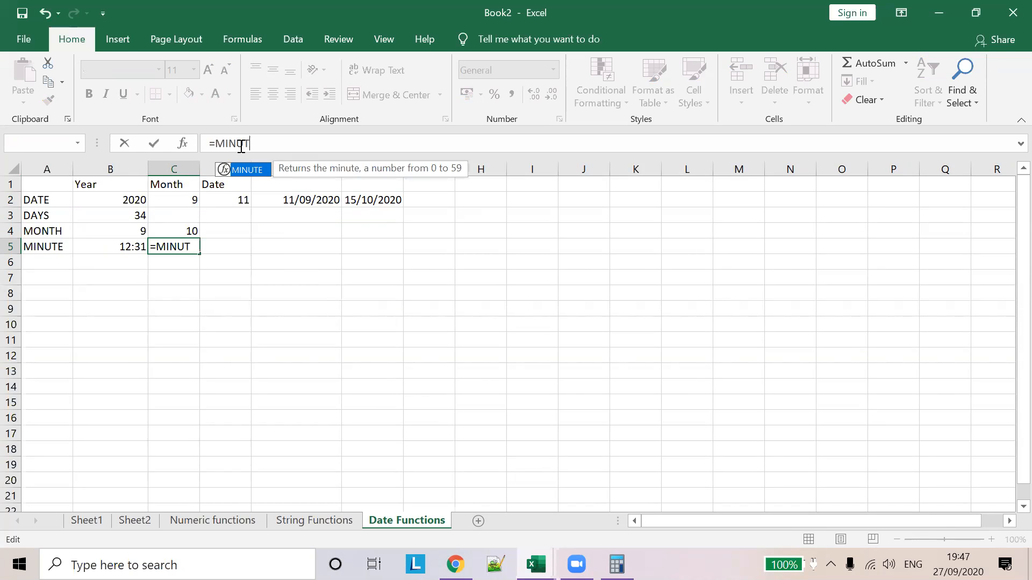
pyautogui.press('Return')
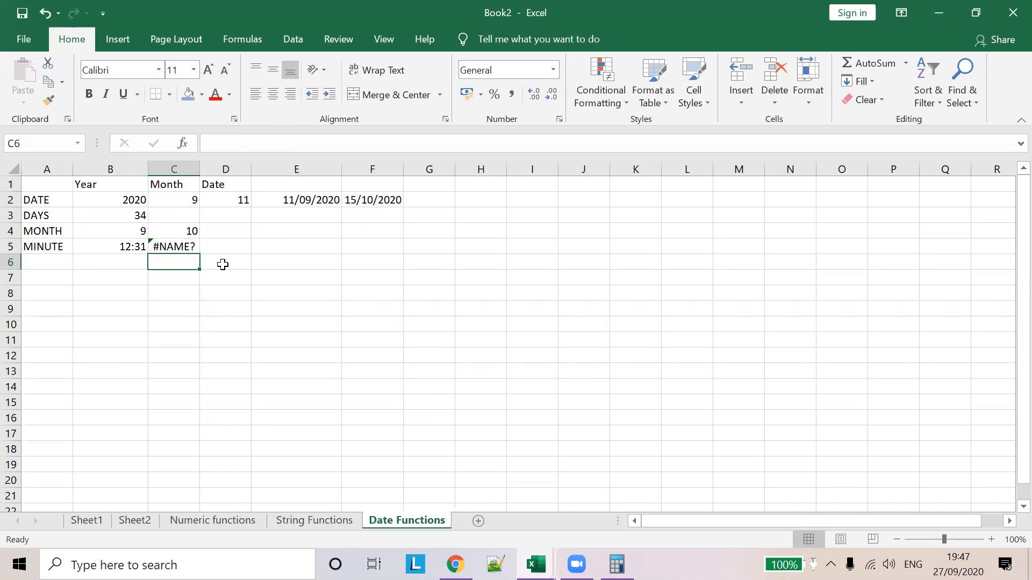
pyautogui.click(176, 247)
pyautogui.click(265, 143)
pyautogui.write('e')
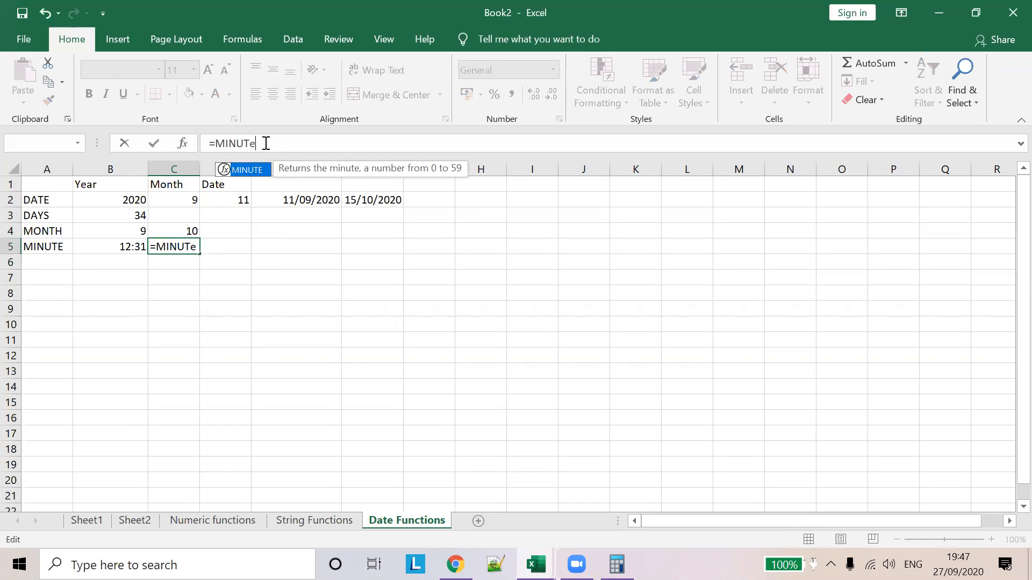
pyautogui.doubleClick(250, 170)
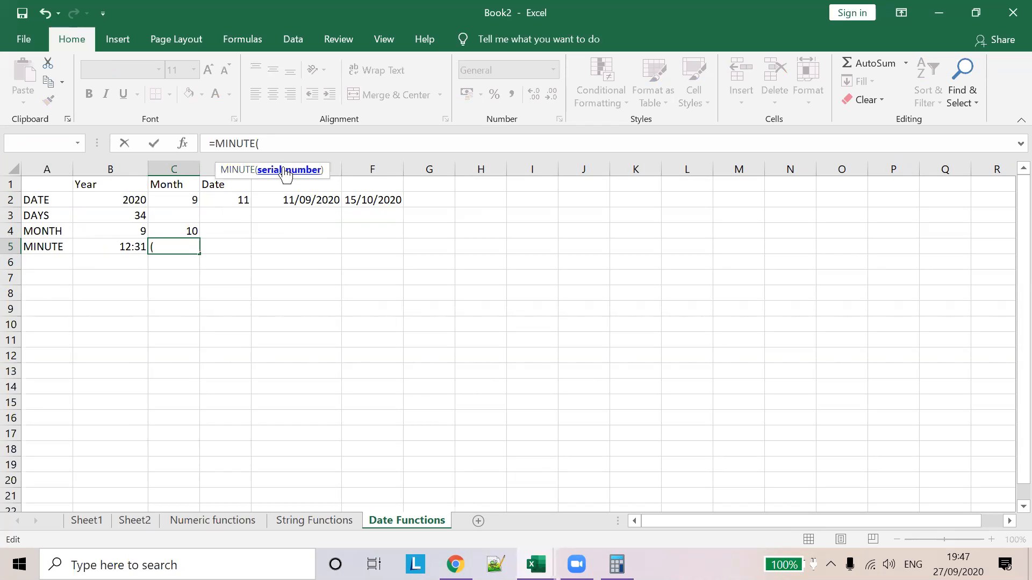
pyautogui.click(122, 247)
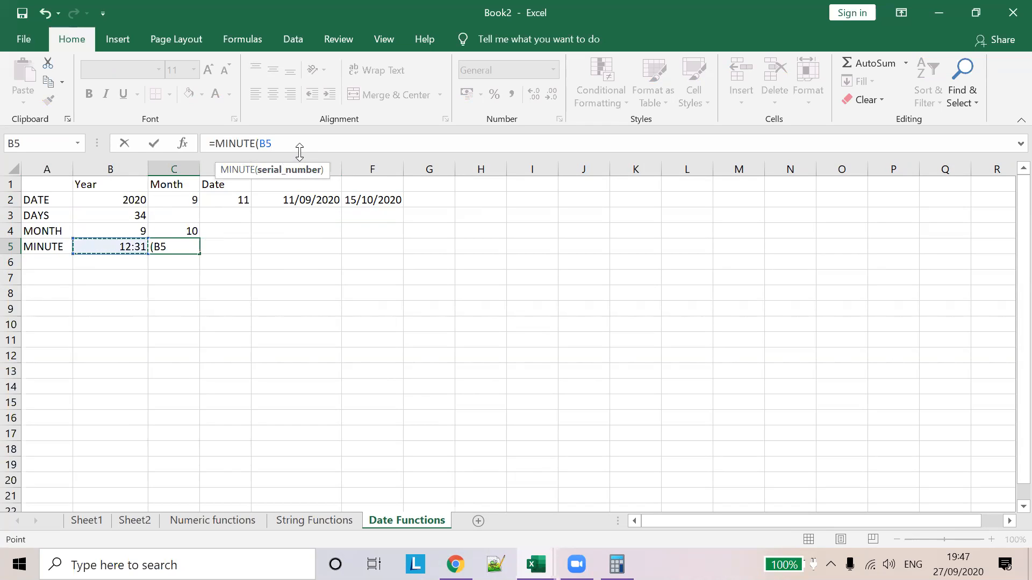
pyautogui.write(')')
pyautogui.click(290, 262)
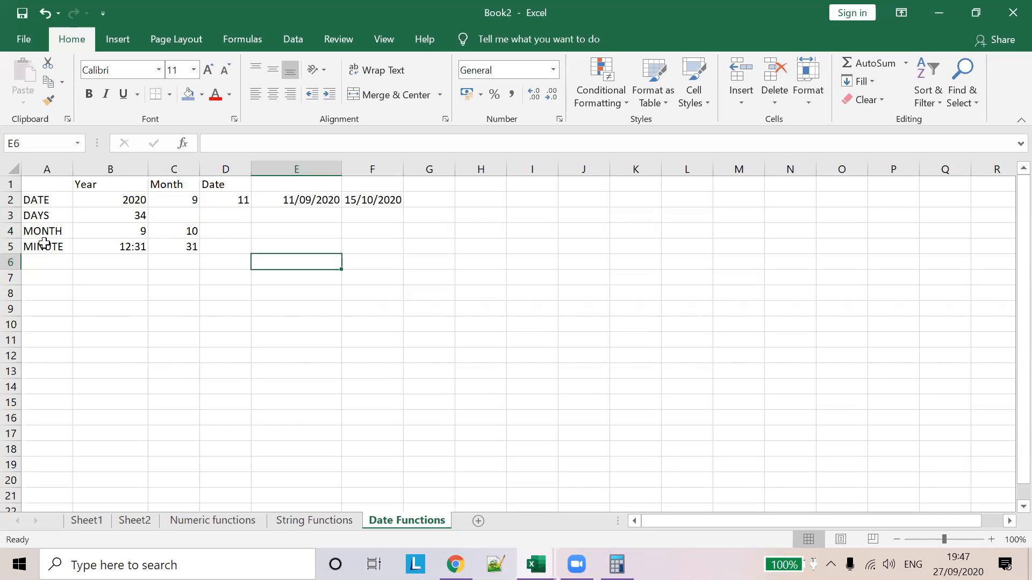
# Change the time in cell B5 to 12:41:00 and check the MINUTE formula in C5
pyautogui.click(137, 247)
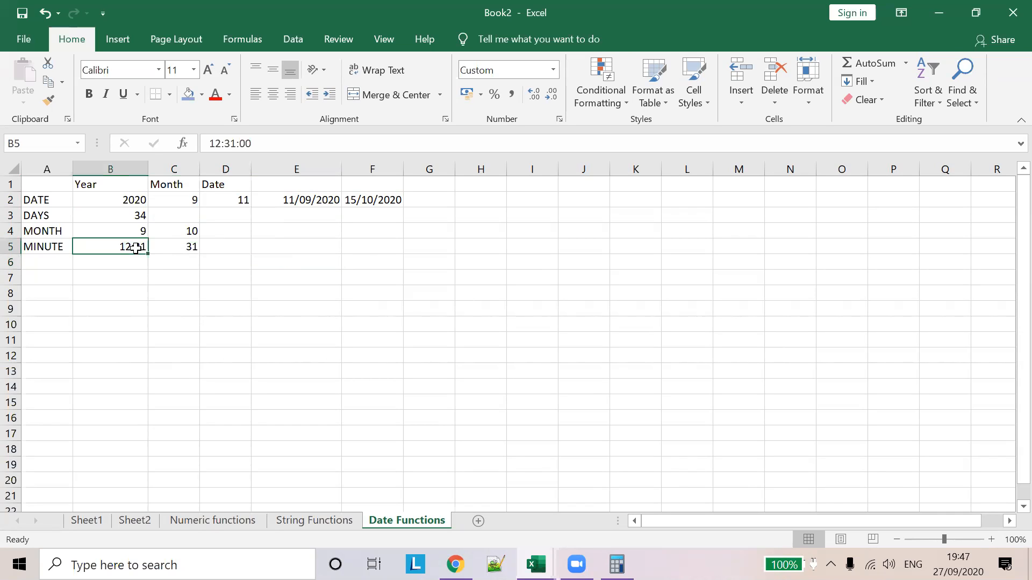
pyautogui.click(232, 142)
pyautogui.press('BackSpace')
pyautogui.press('BackSpace')
pyautogui.write('41')
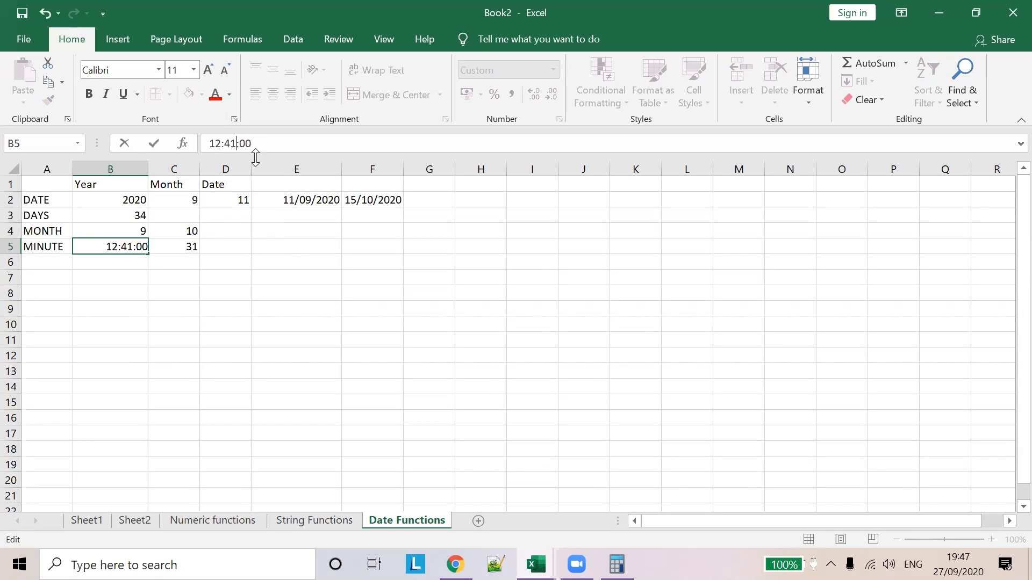
pyautogui.click(236, 265)
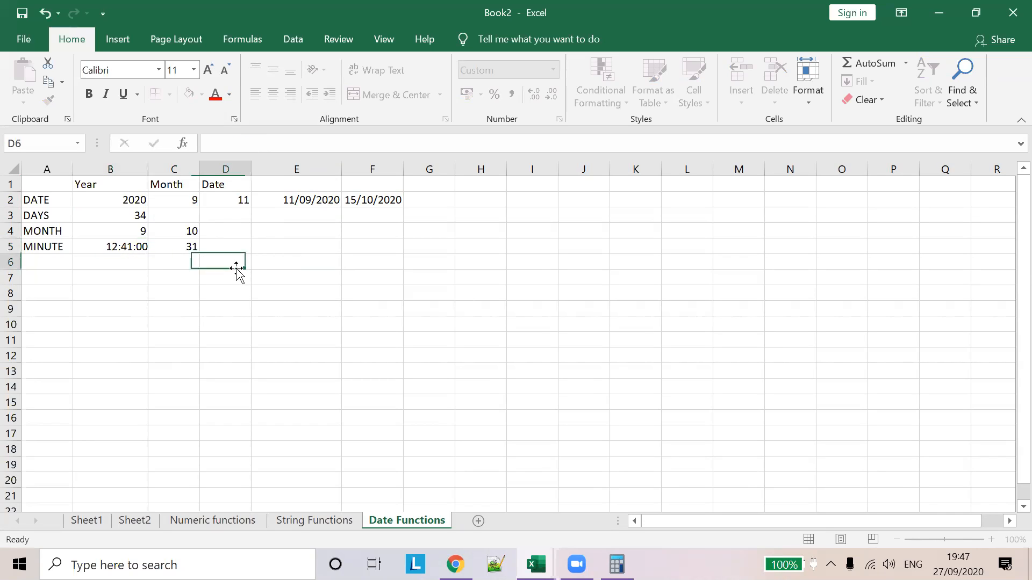
pyautogui.click(186, 251)
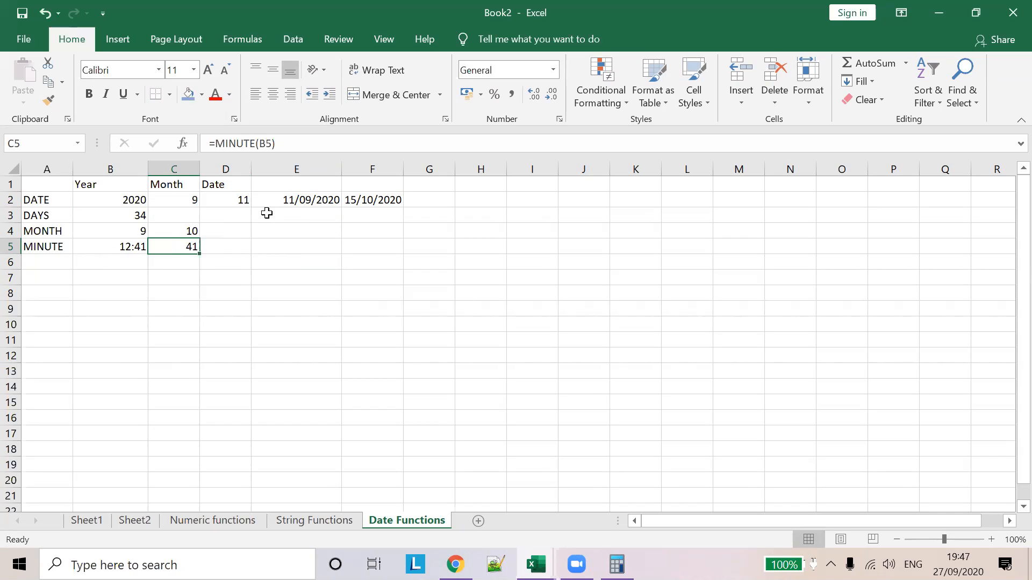
# Label row 6 by entering YEAR in cell A6
pyautogui.click(307, 201)
pyautogui.click(51, 249)
pyautogui.click(56, 262)
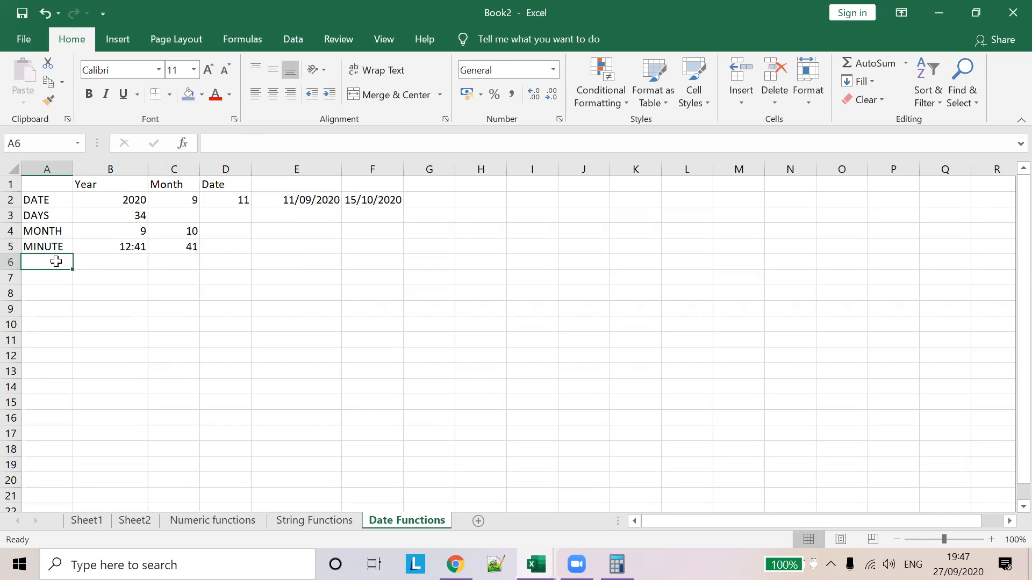
pyautogui.write('YEAR')
pyautogui.press('Tab')
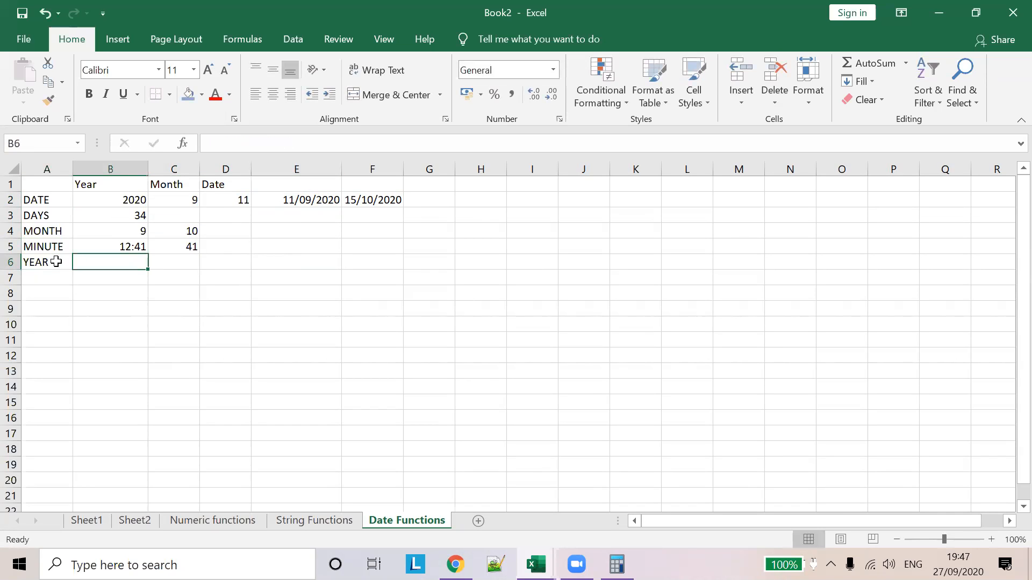
# Enter the formula =YEAR(E2) in cell B6 to extract the year from the first date
pyautogui.write('=YE')
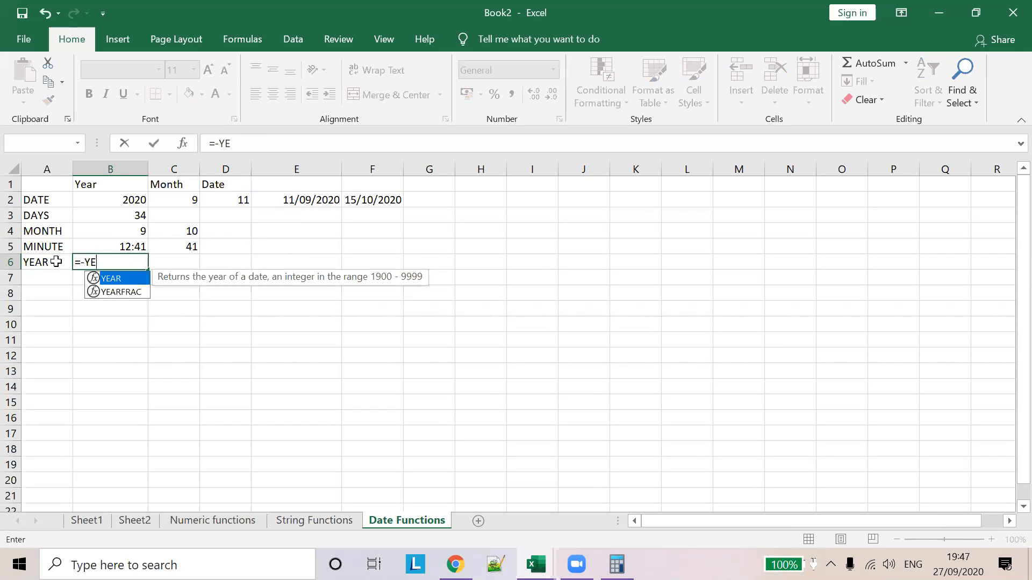
pyautogui.press('Return')
pyautogui.click(110, 262)
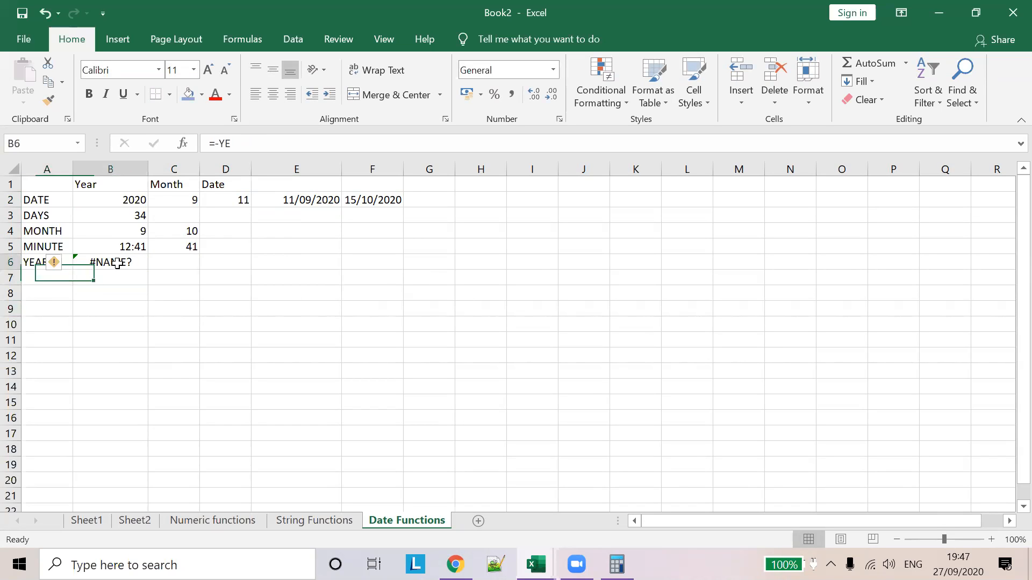
pyautogui.click(246, 138)
pyautogui.press('BackSpace')
pyautogui.press('BackSpace')
pyautogui.press('BackSpace')
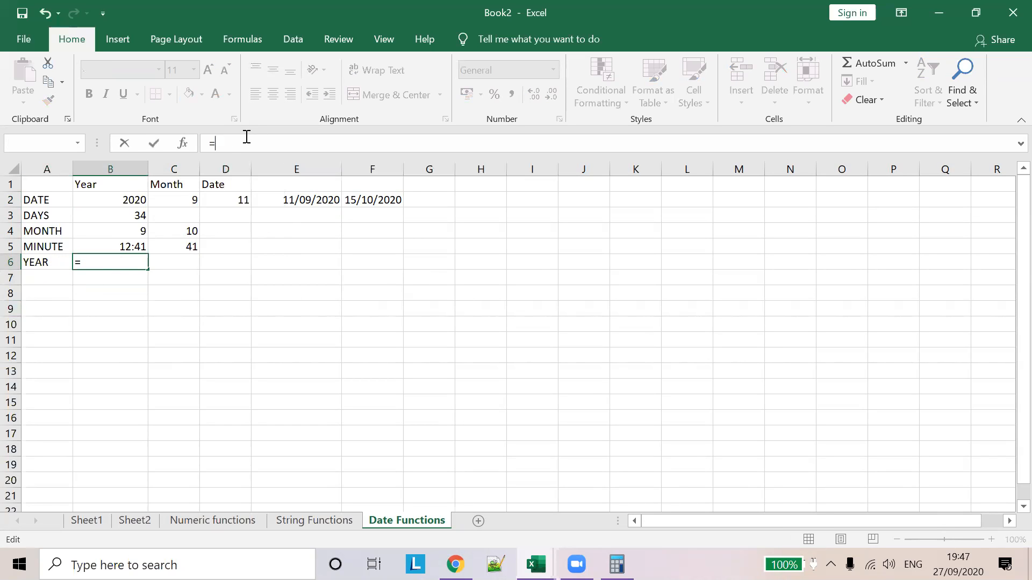
pyautogui.write('YEAR')
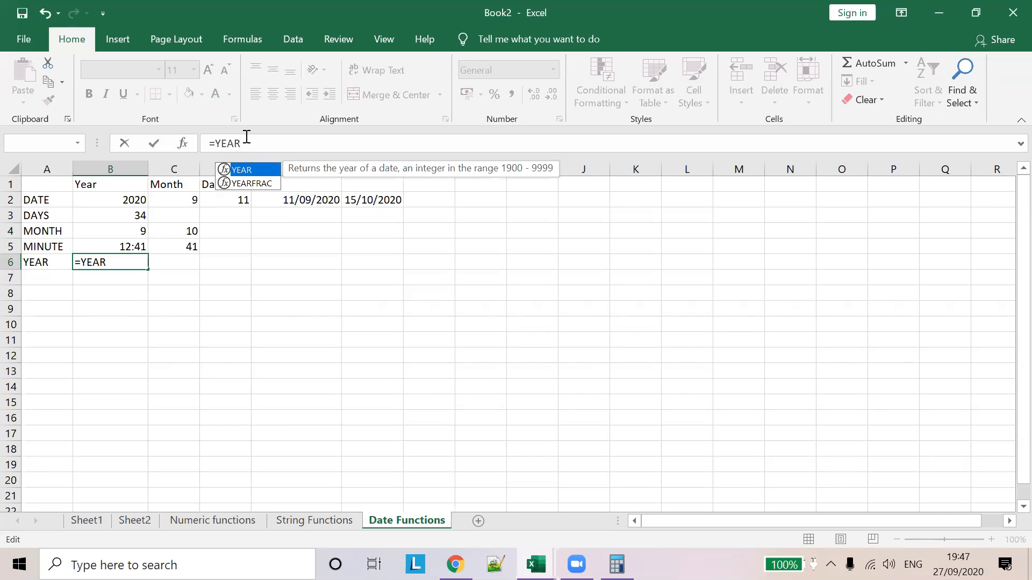
pyautogui.write('(')
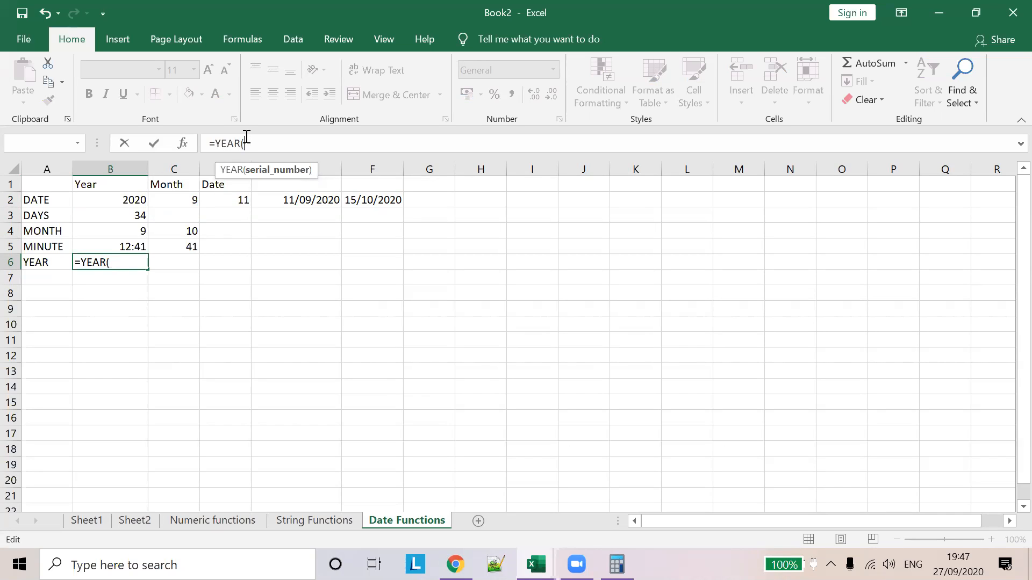
pyautogui.write(')')
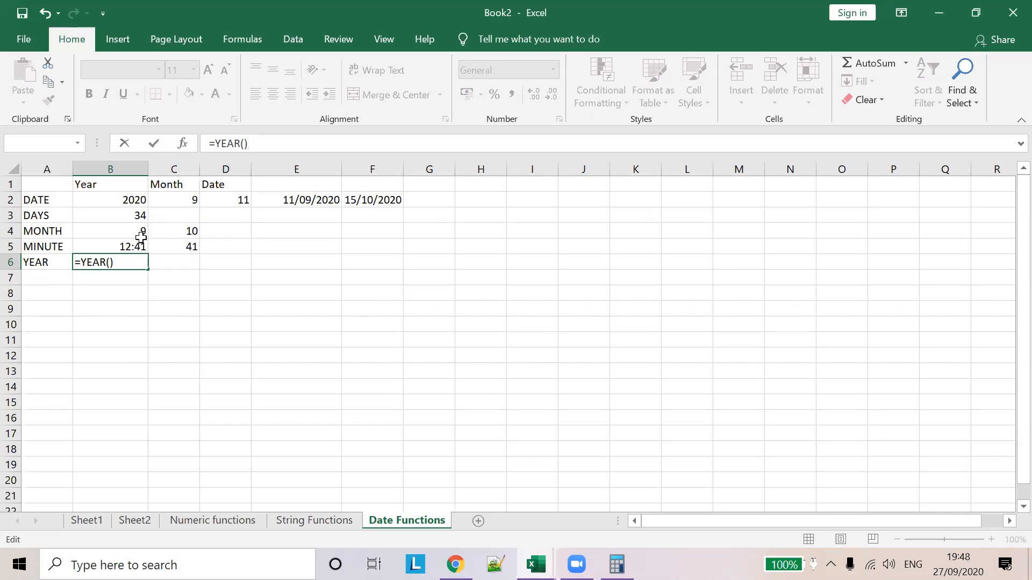
pyautogui.click(244, 143)
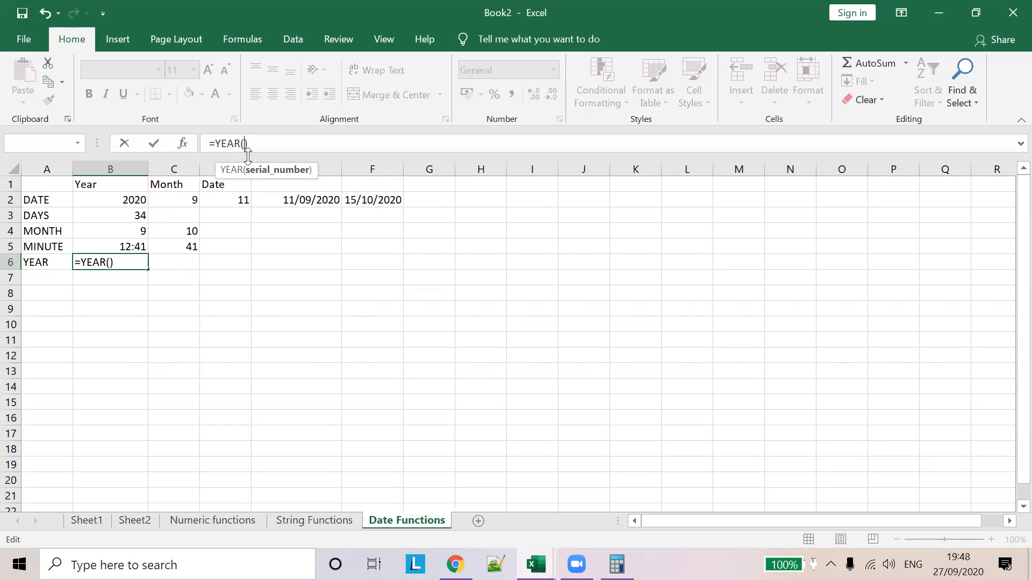
pyautogui.click(304, 201)
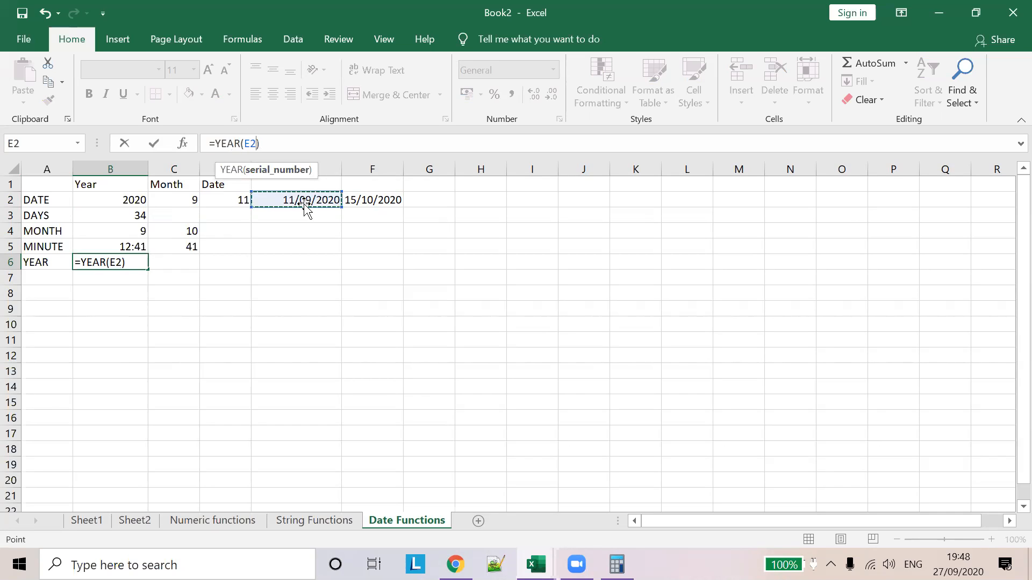
pyautogui.click(165, 266)
pyautogui.click(310, 200)
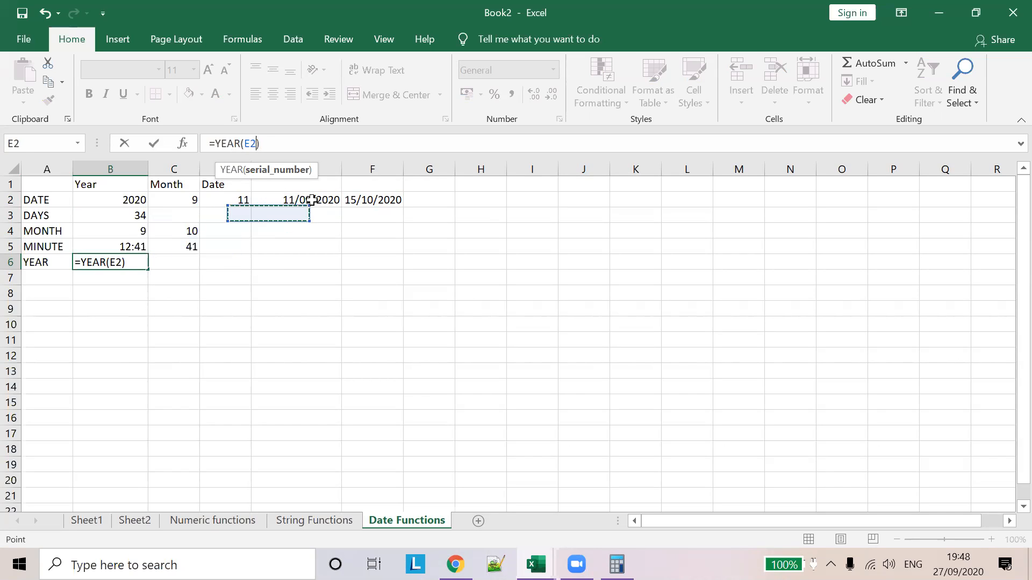
pyautogui.press('Tab')
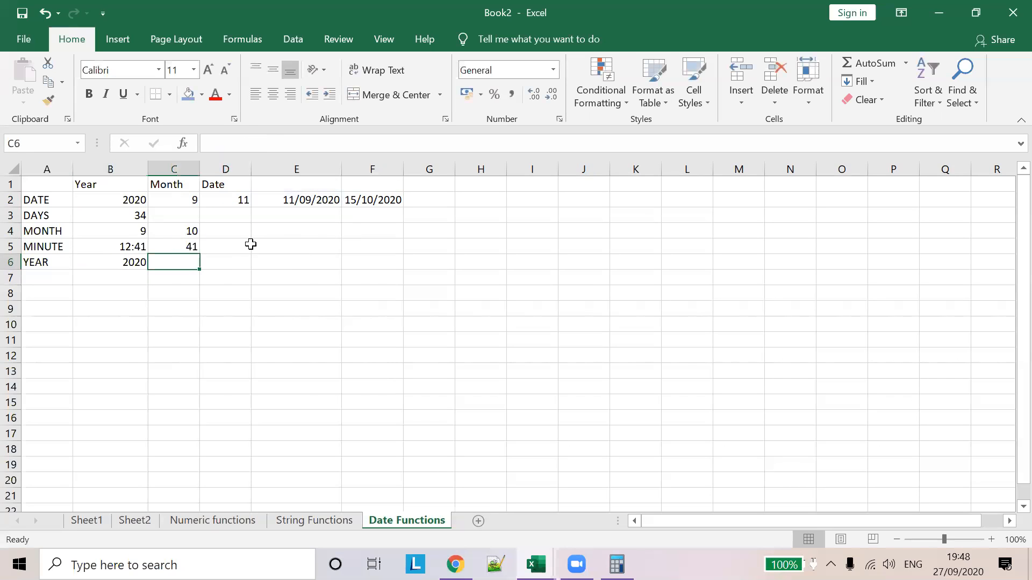
# Fill the YEAR formula from B6 across to C6 so it refers to F2, and check the copied formula
pyautogui.click(130, 263)
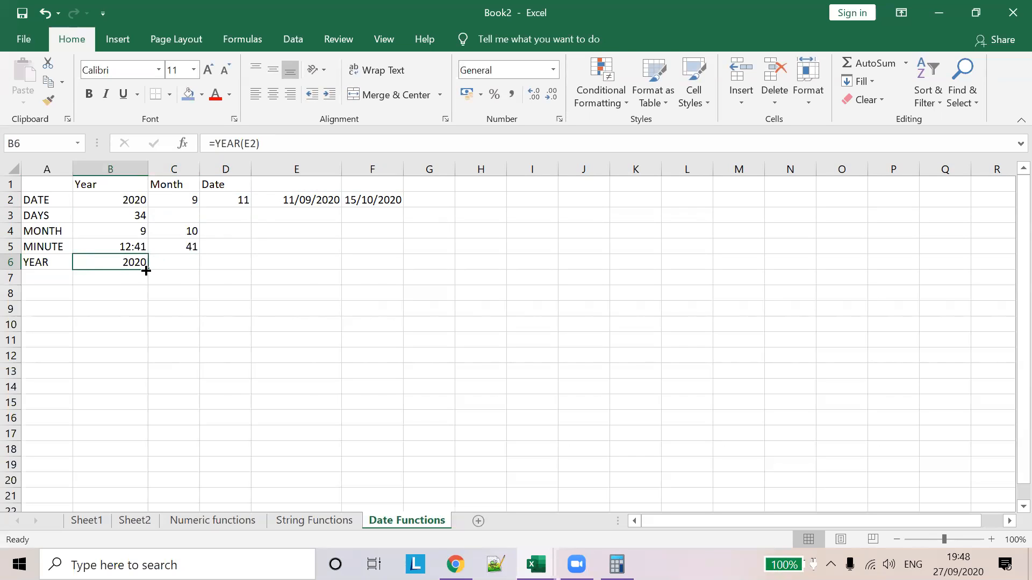
pyautogui.moveTo(146, 271); pyautogui.dragTo(186, 263)
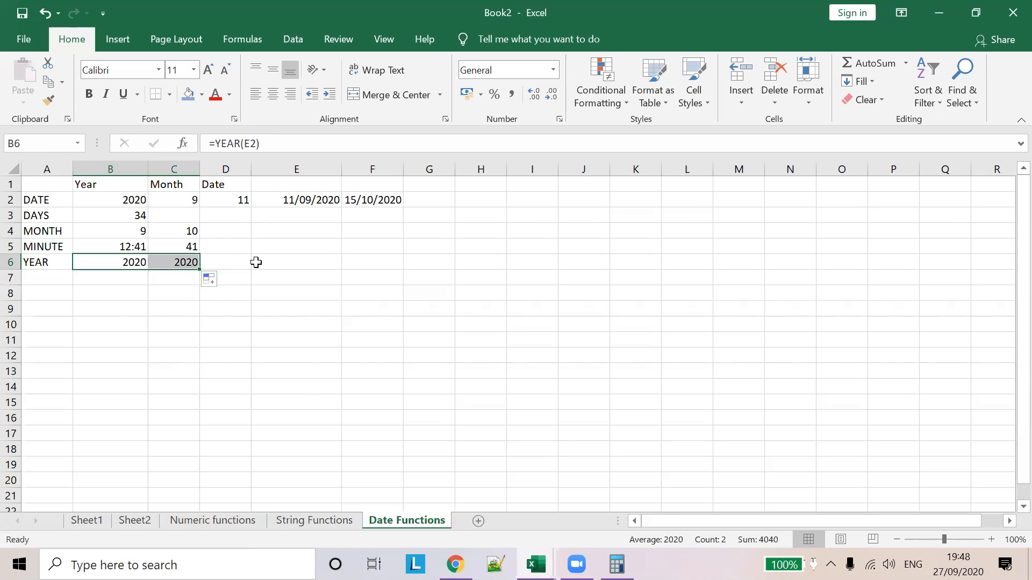
pyautogui.click(253, 261)
pyautogui.click(179, 265)
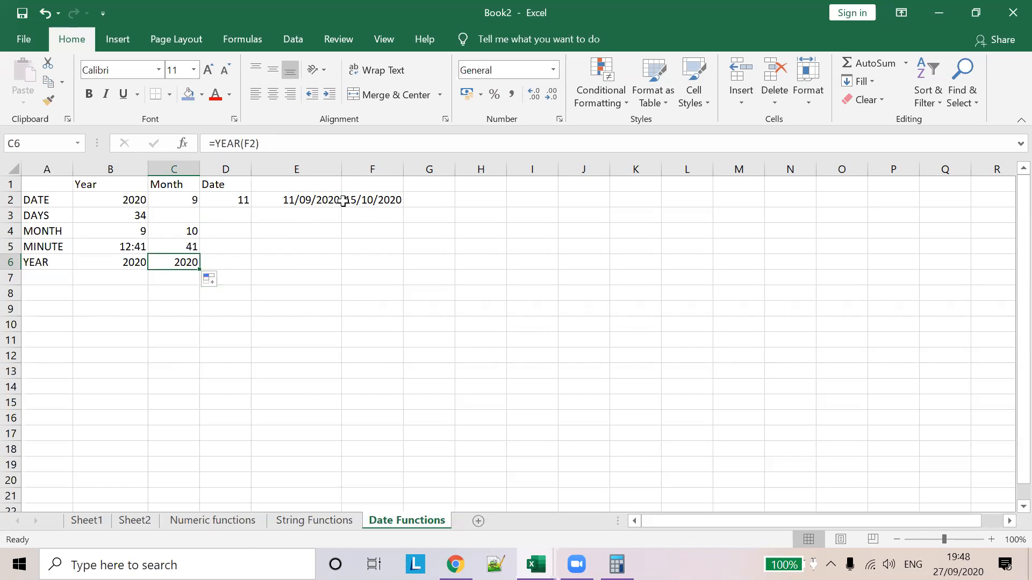
# Change the year of the date in cell F2 so it reads 15/10/2021
pyautogui.click(302, 200)
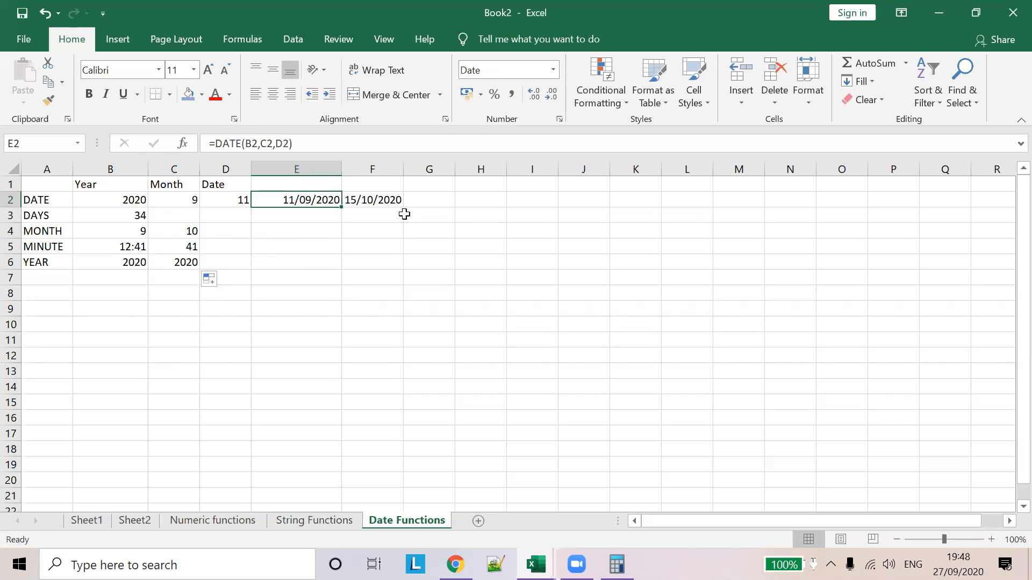
pyautogui.click(387, 200)
pyautogui.click(275, 143)
pyautogui.press('BackSpace')
pyautogui.write('1')
pyautogui.click(268, 247)
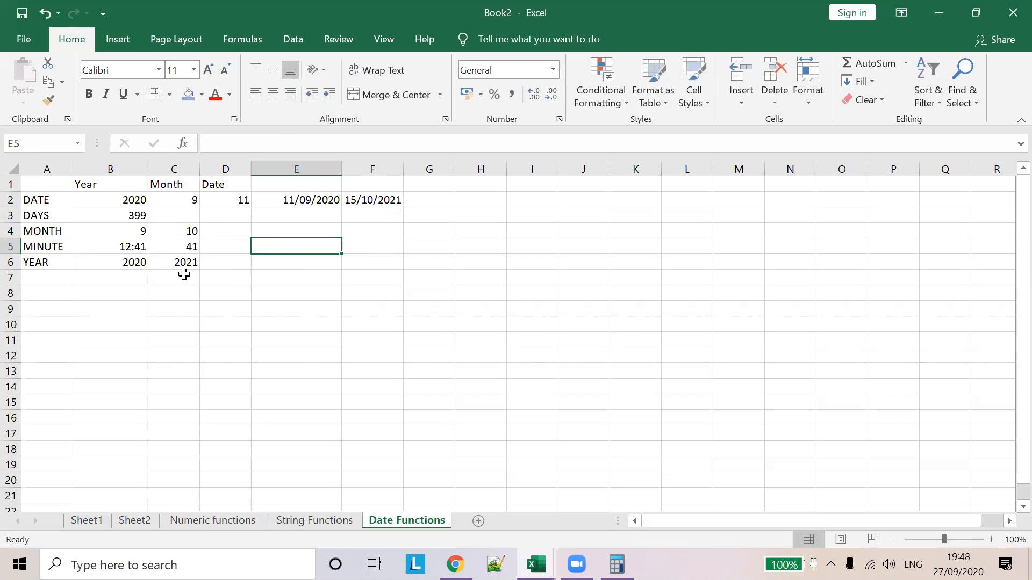
# Check the YEAR result in C6 and the DAYS result in B3 against the date in F2
pyautogui.click(186, 263)
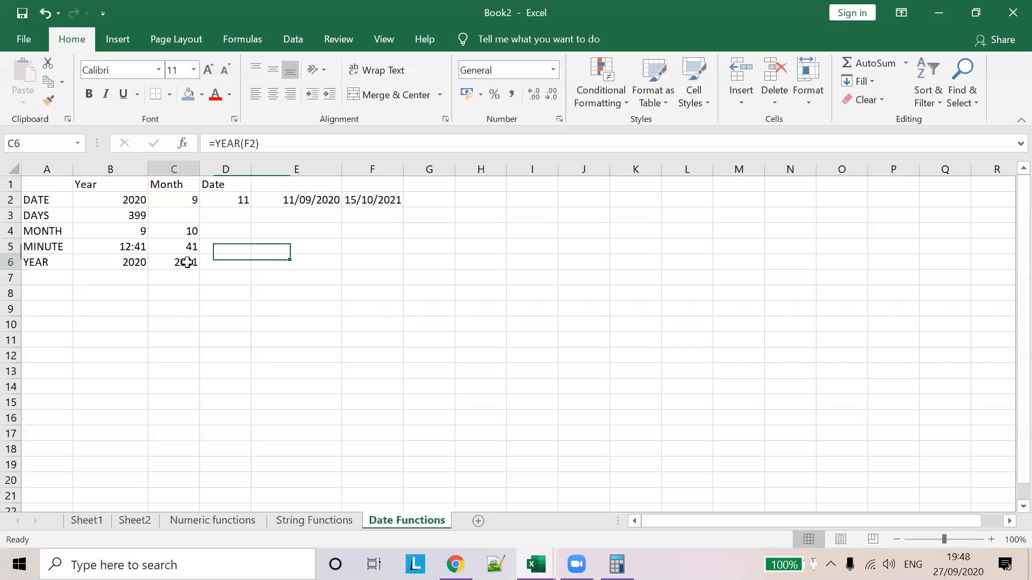
pyautogui.click(130, 216)
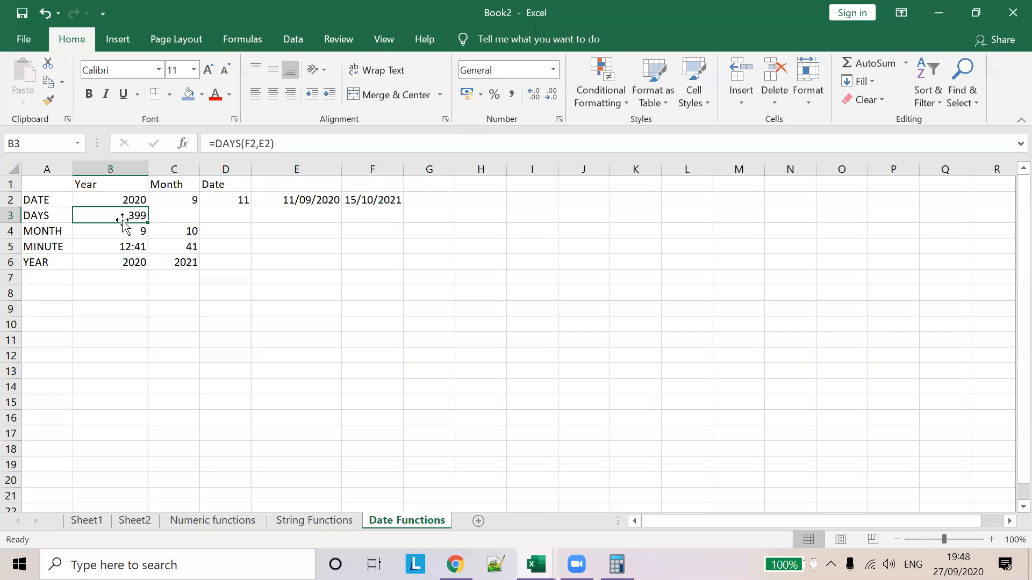
pyautogui.click(370, 201)
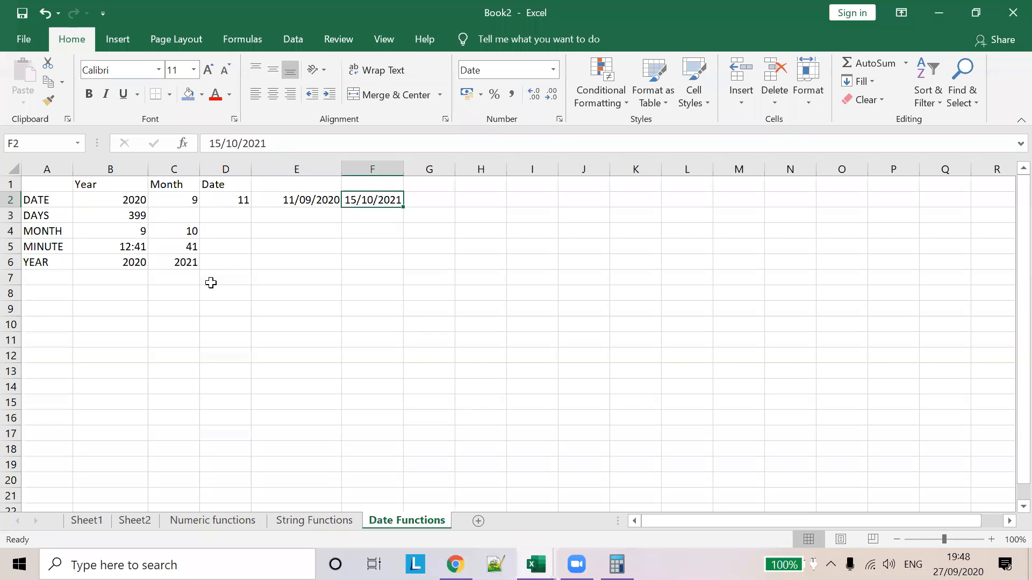
# Switch to Sheet1 and select the serial numbers and item names in A4:B8 of the Home Budget table
pyautogui.click(86, 522)
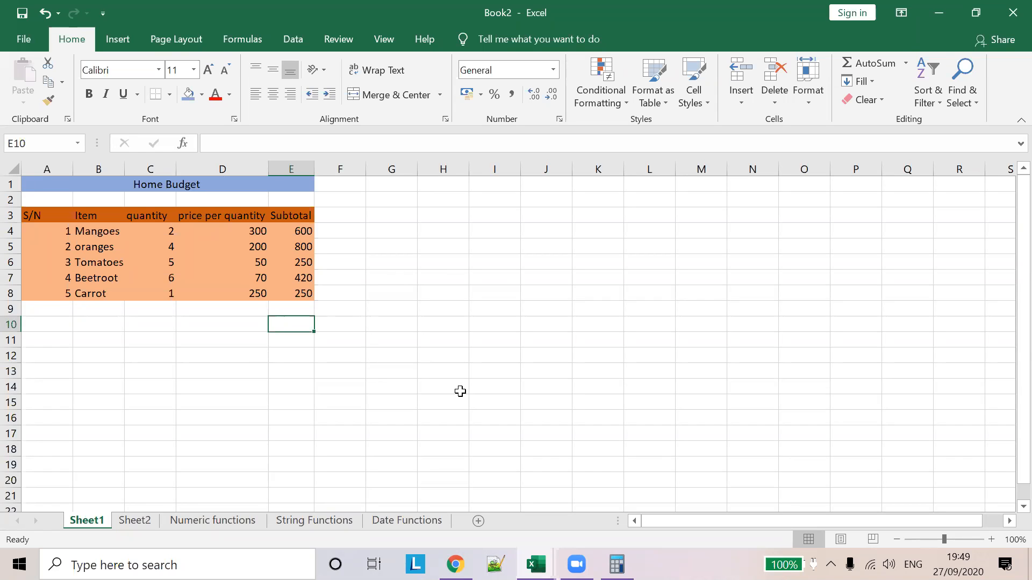
pyautogui.click(196, 337)
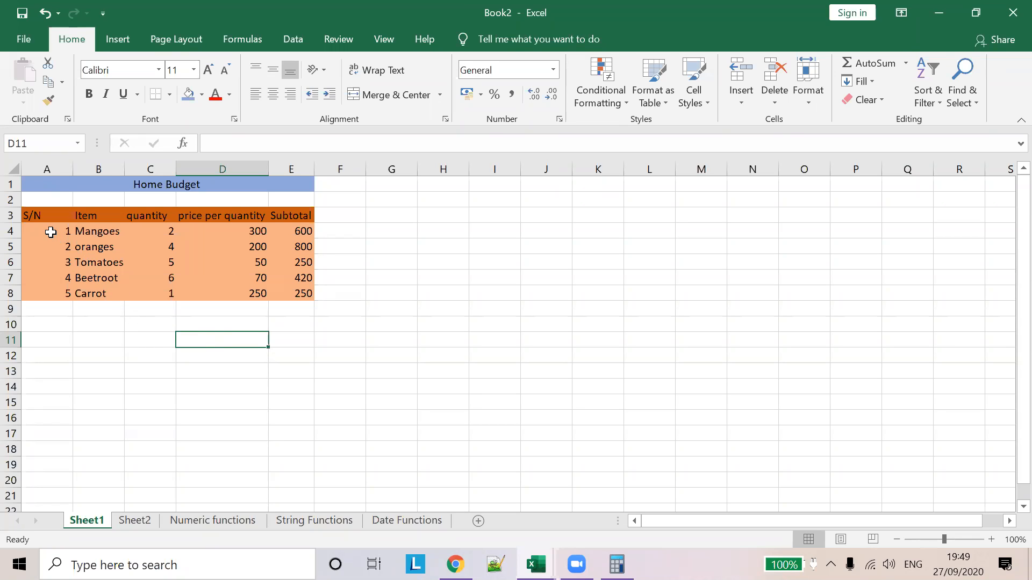
pyautogui.moveTo(50, 231); pyautogui.dragTo(116, 293)
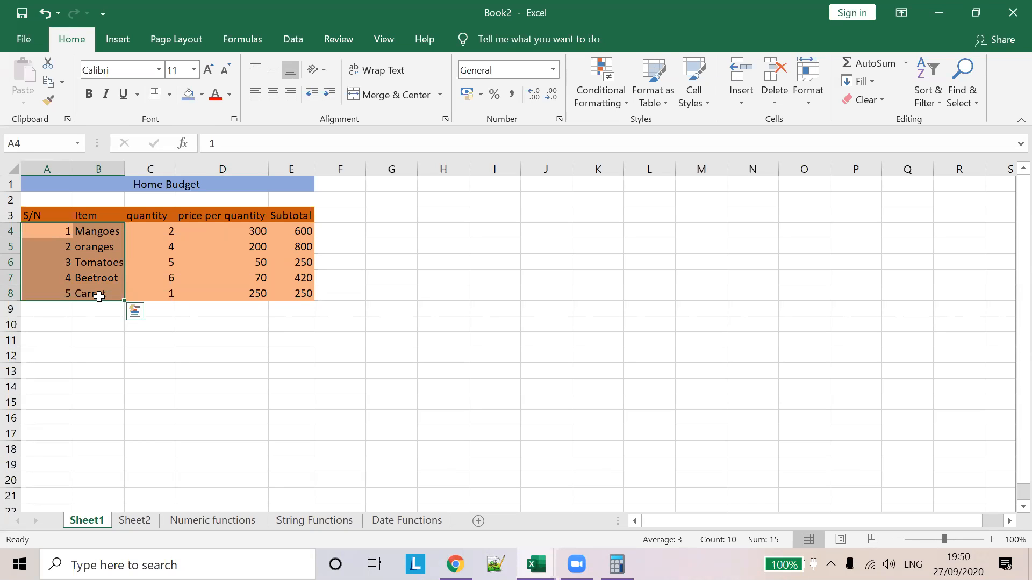
# Enter the title Home Supplies Vlookup in cell B11 below the Home Budget table
pyautogui.click(80, 336)
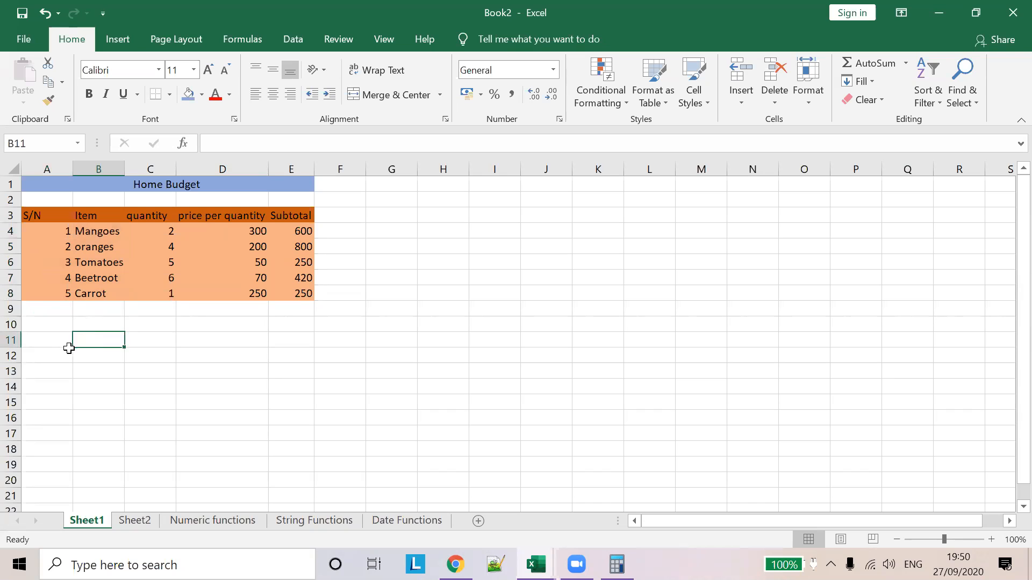
pyautogui.write('HOMe')
pyautogui.press('BackSpace')
pyautogui.press('BackSpace')
pyautogui.press('BackSpace')
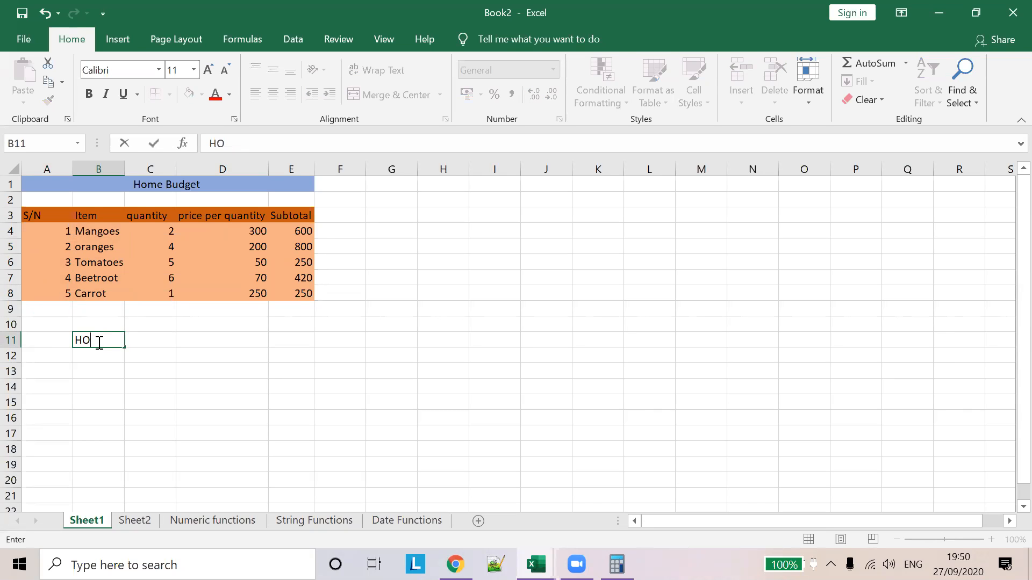
pyautogui.write('ome Supplies Vlookup')
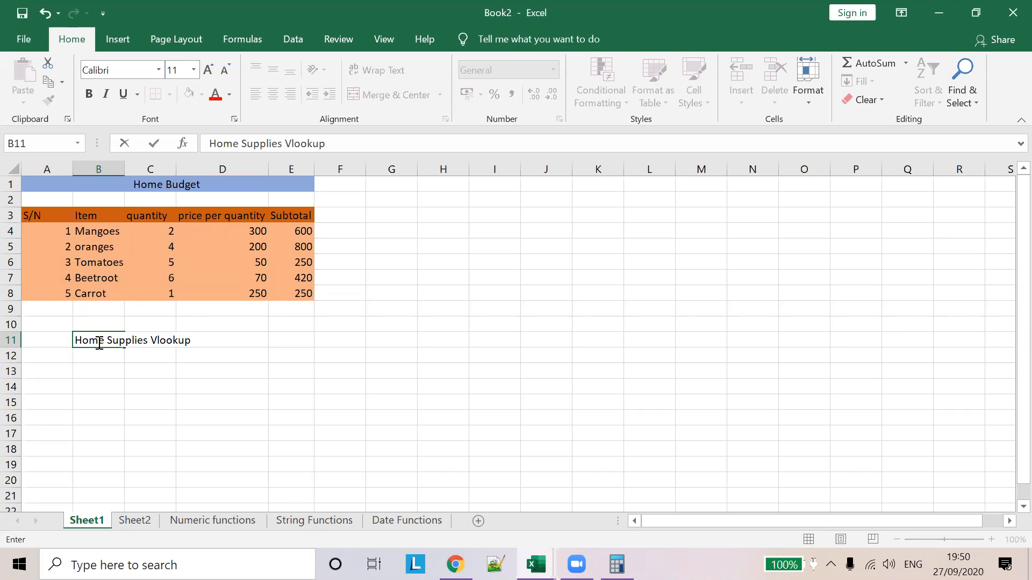
pyautogui.click(45, 336)
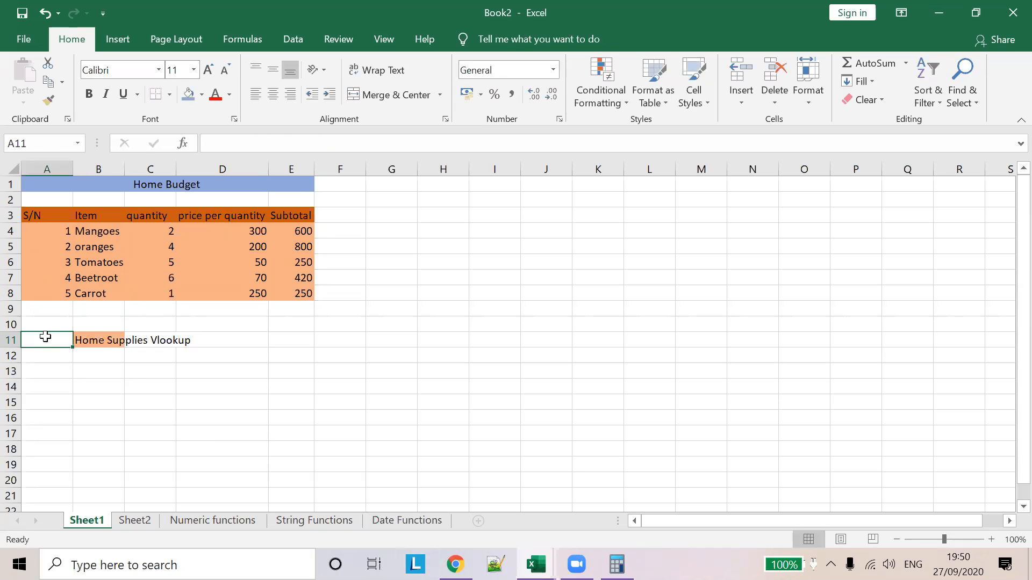
# Merge and center the Home Supplies Vlookup title across A11:E11
pyautogui.moveTo(55, 341); pyautogui.dragTo(299, 341)
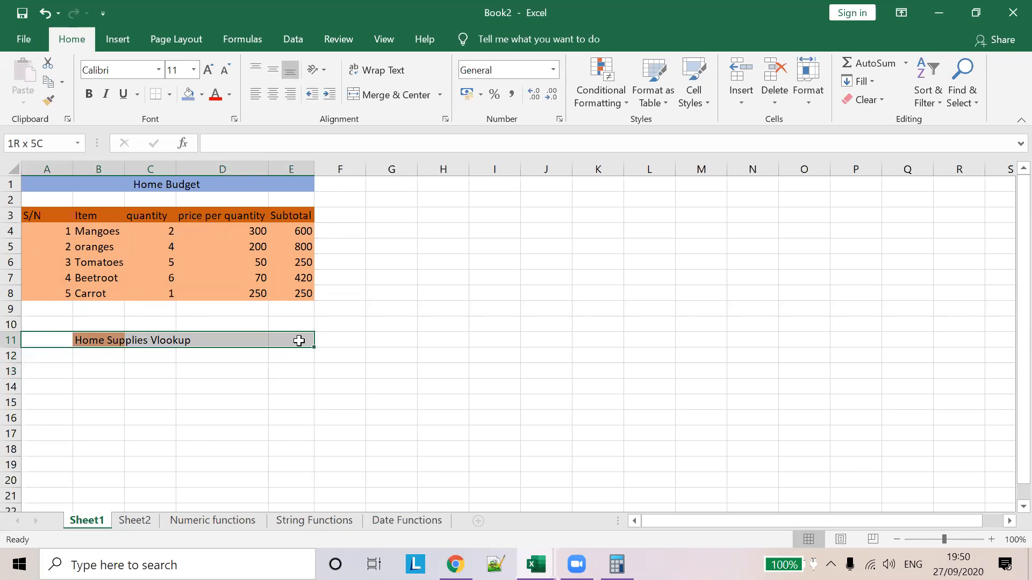
pyautogui.click(382, 95)
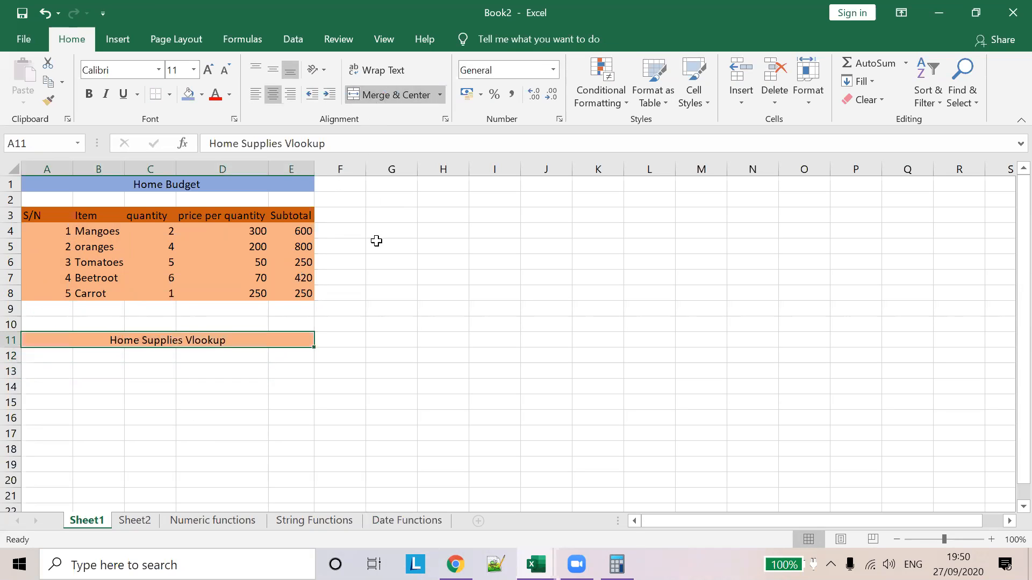
pyautogui.click(318, 333)
# Copy the Home Budget title's formatting onto the Home Supplies Vlookup title with Format Painter
pyautogui.click(199, 182)
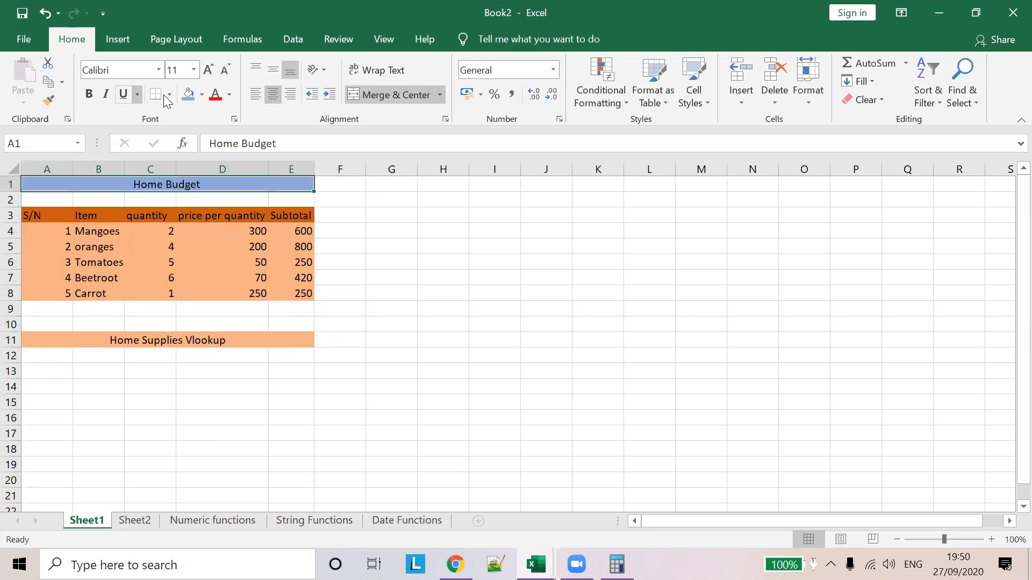
pyautogui.click(48, 100)
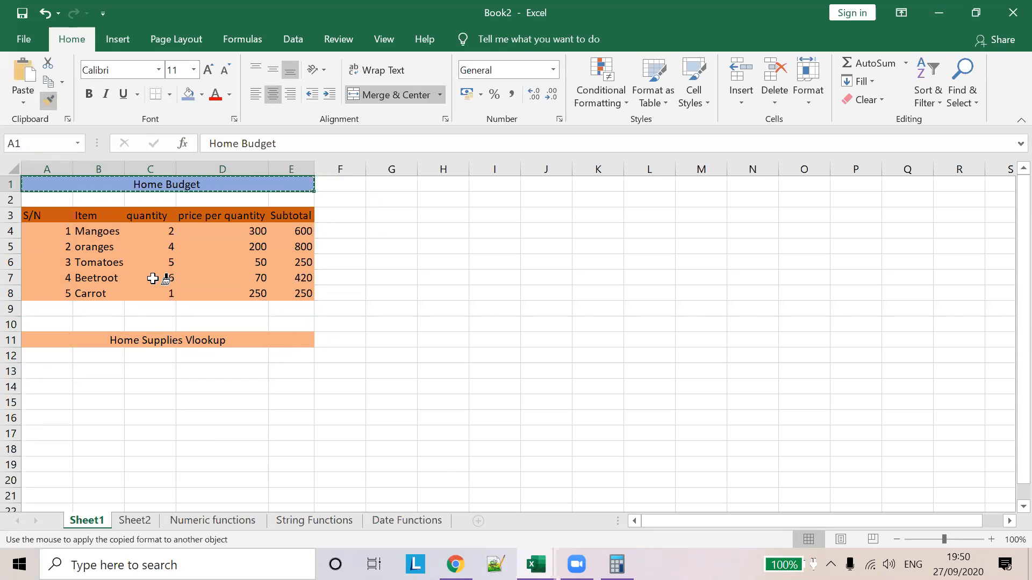
pyautogui.click(166, 338)
pyautogui.click(330, 352)
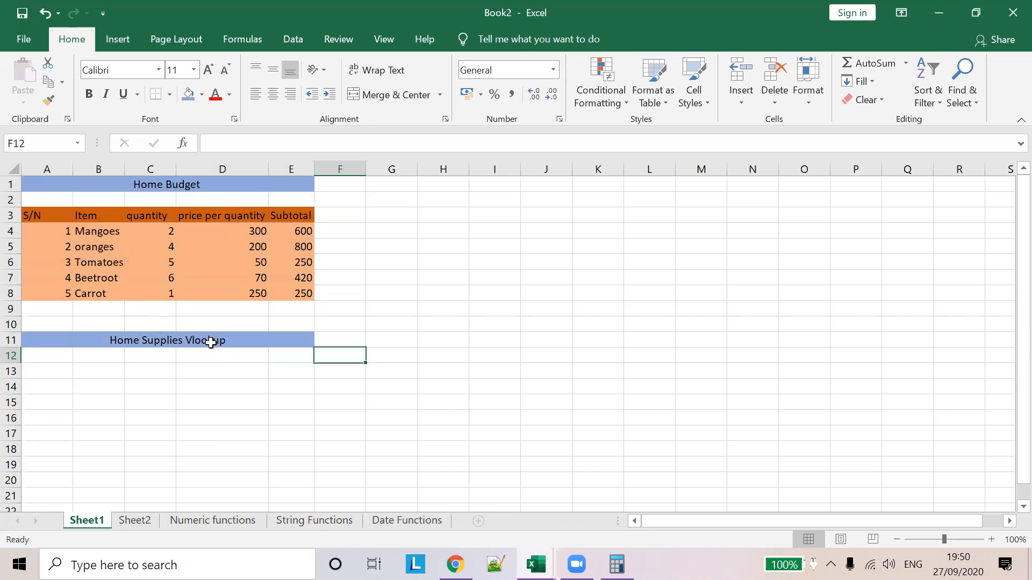
# Enter the label Ites S/N in cell A13 for the lookup number
pyautogui.click(54, 369)
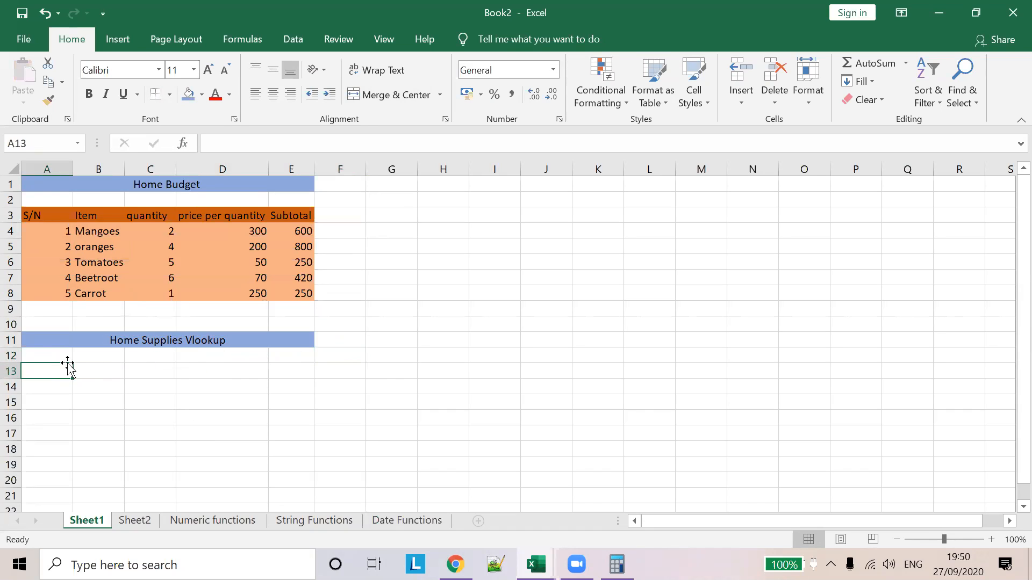
pyautogui.write('Itesm')
pyautogui.press('BackSpace')
pyautogui.write('S/N')
pyautogui.press('Tab')
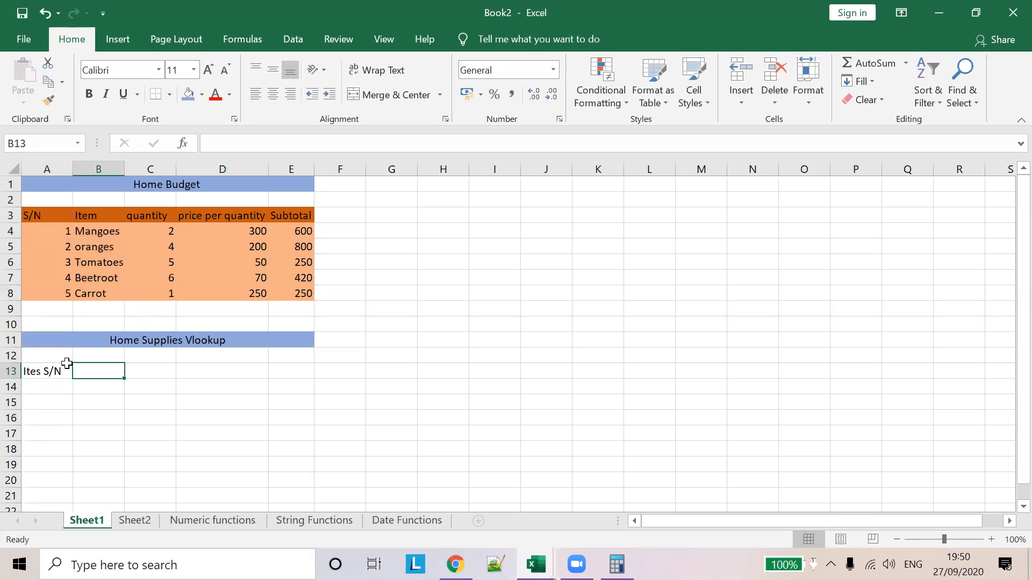
# Enter the label Descri[ption in cell C13, leaving B13 empty beside the S/N label
pyautogui.press('Tab')
pyautogui.write('D')
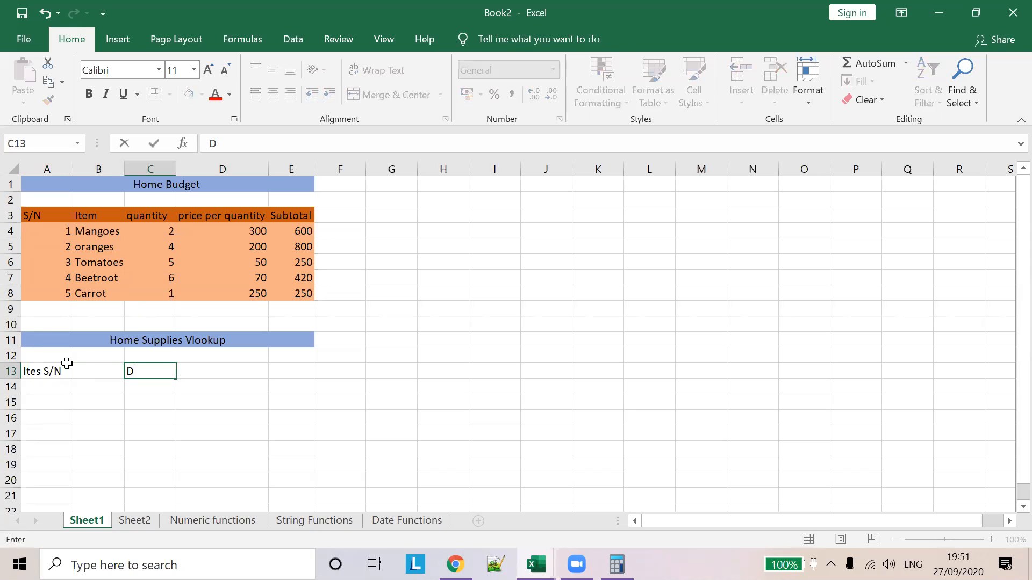
pyautogui.write('escri[ption')
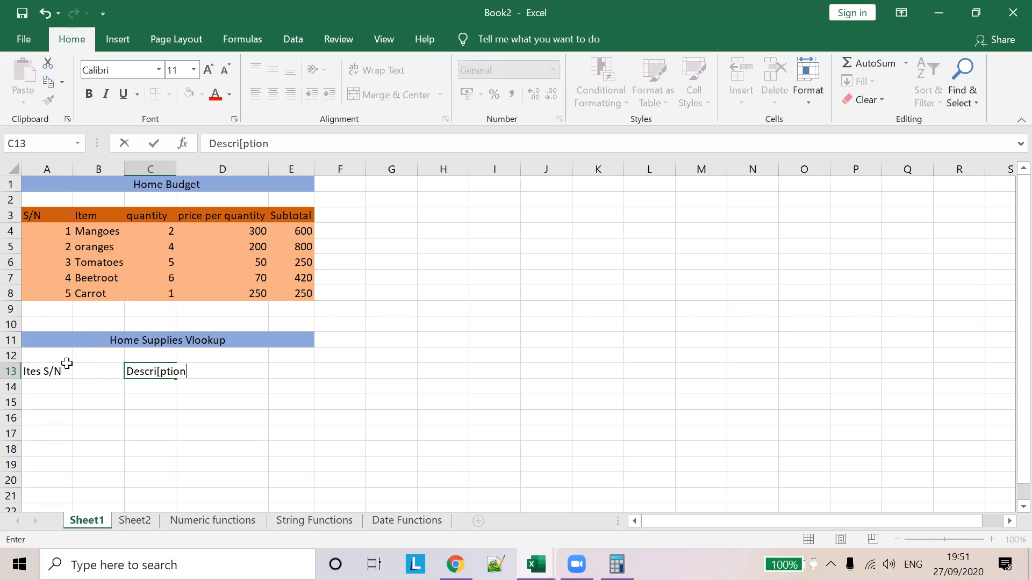
pyautogui.click(154, 370)
# Enter a backtick in cell B13 and the sample description mangoes in cell D13
pyautogui.click(100, 374)
pyautogui.write('`')
pyautogui.click(239, 373)
pyautogui.write('mangoes')
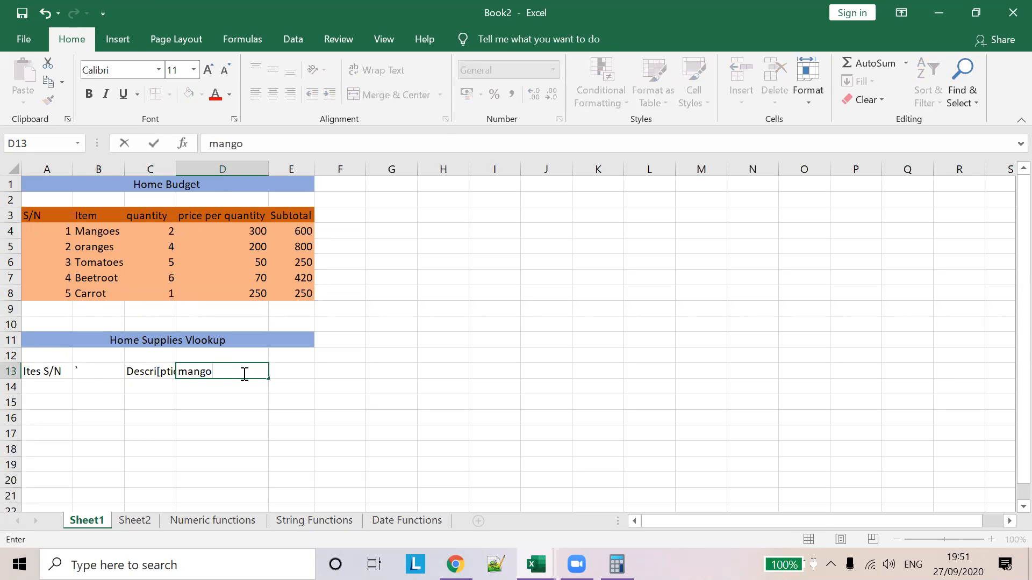
pyautogui.click(233, 396)
# Correct the spelling of the label in cell C13 to Description
pyautogui.click(155, 371)
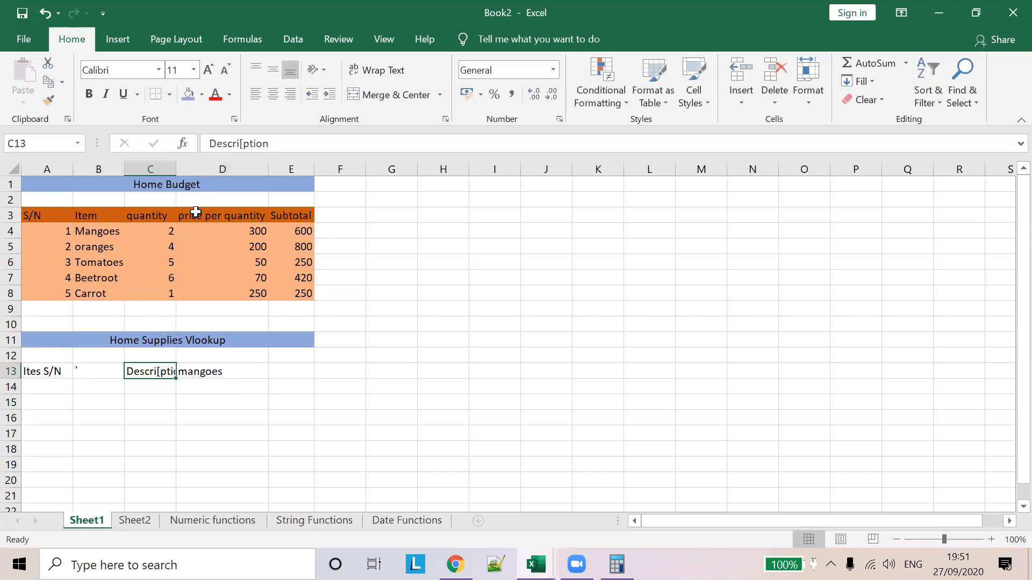
pyautogui.moveTo(284, 145); pyautogui.dragTo(3, 110)
pyautogui.write('Desctiption')
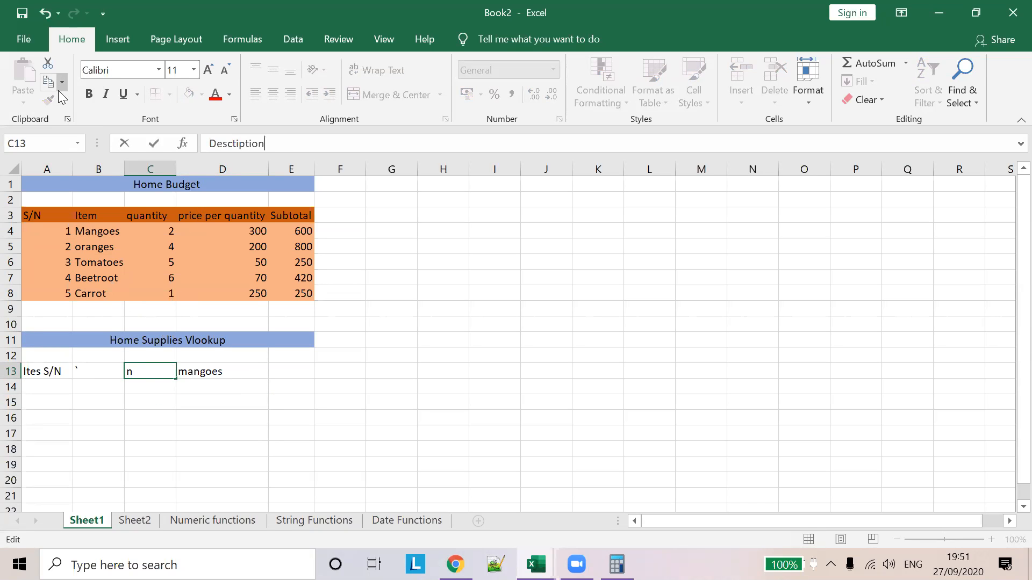
pyautogui.click(235, 143)
pyautogui.press('BackSpace')
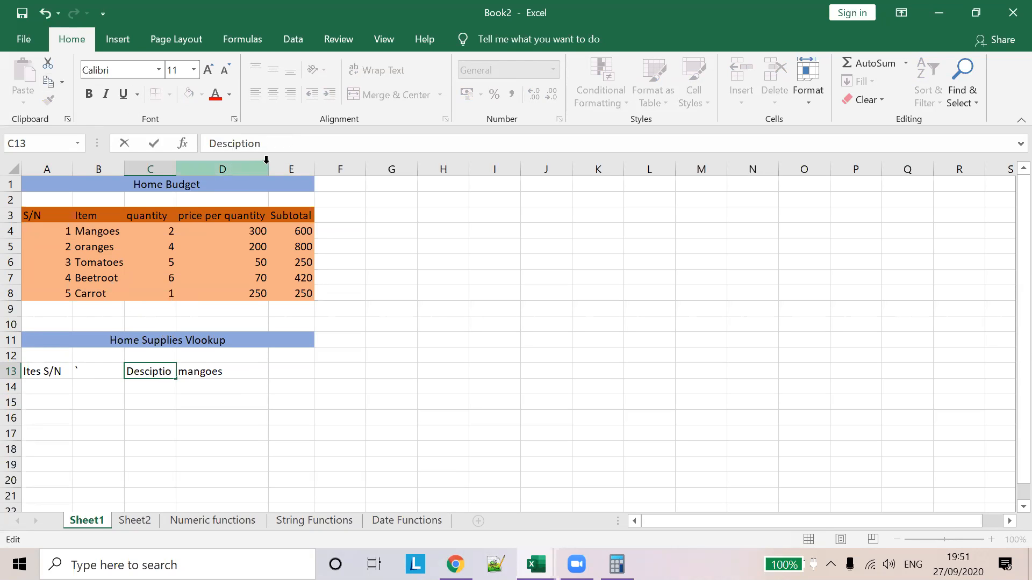
pyautogui.write('r')
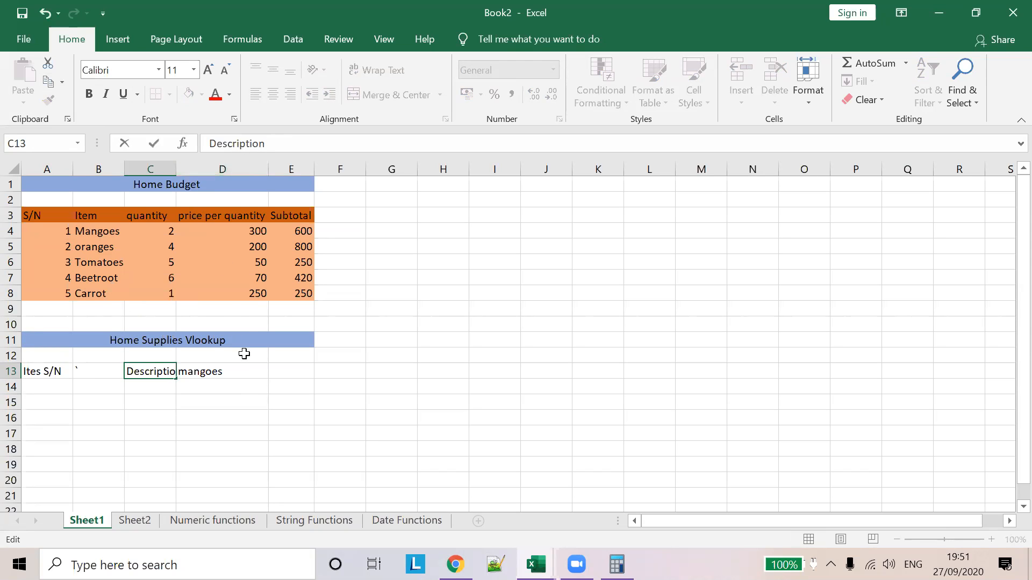
pyautogui.click(222, 387)
# Widen column C slightly to fit the full Description label
pyautogui.moveTo(174, 171); pyautogui.dragTo(185, 171)
pyautogui.click(172, 389)
pyautogui.click(129, 375)
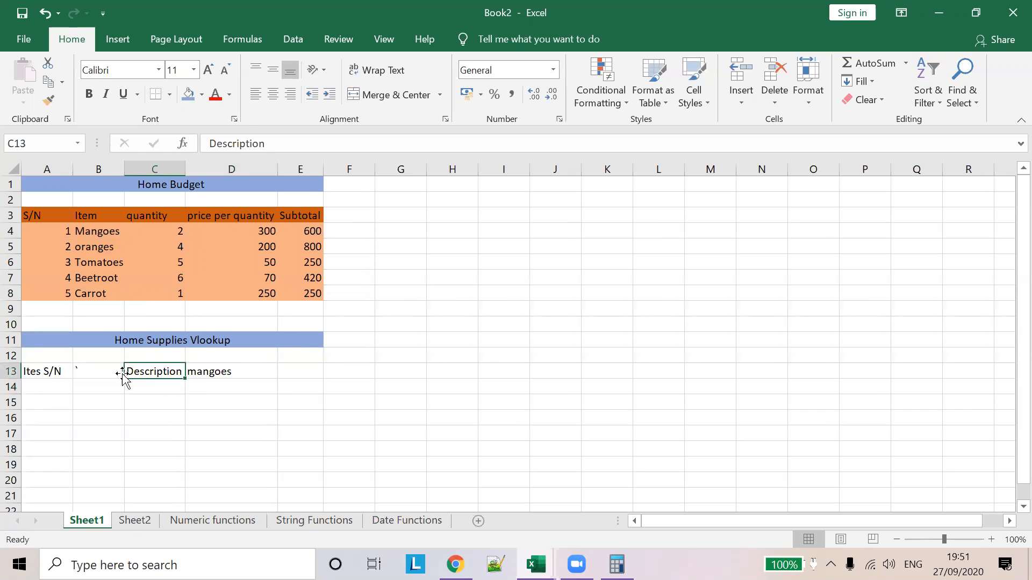
# Enter the sample S/N 2 in cell B13 and the matching description Oranges in cell D13
pyautogui.click(92, 371)
pyautogui.write('1')
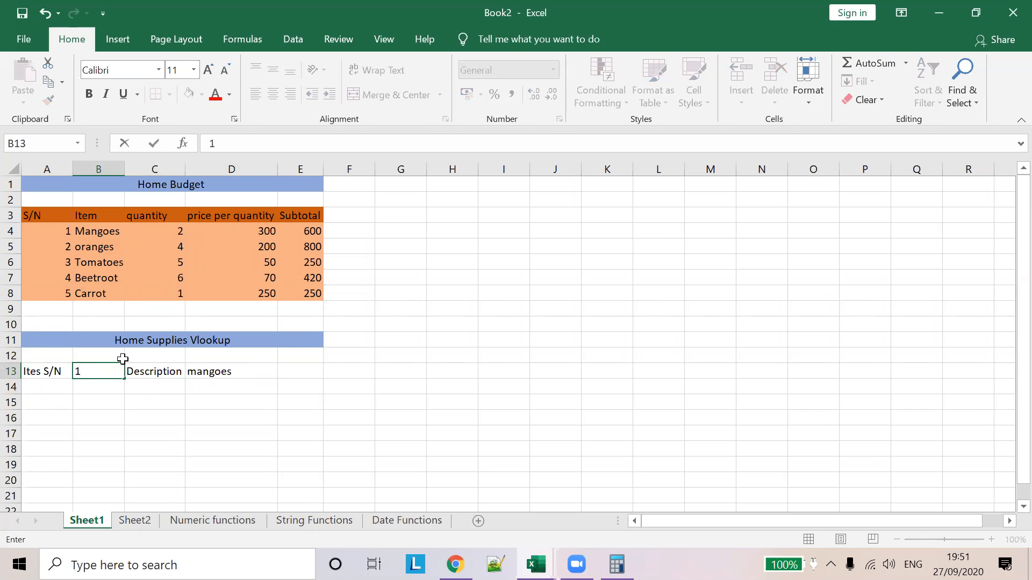
pyautogui.write('2')
pyautogui.click(231, 383)
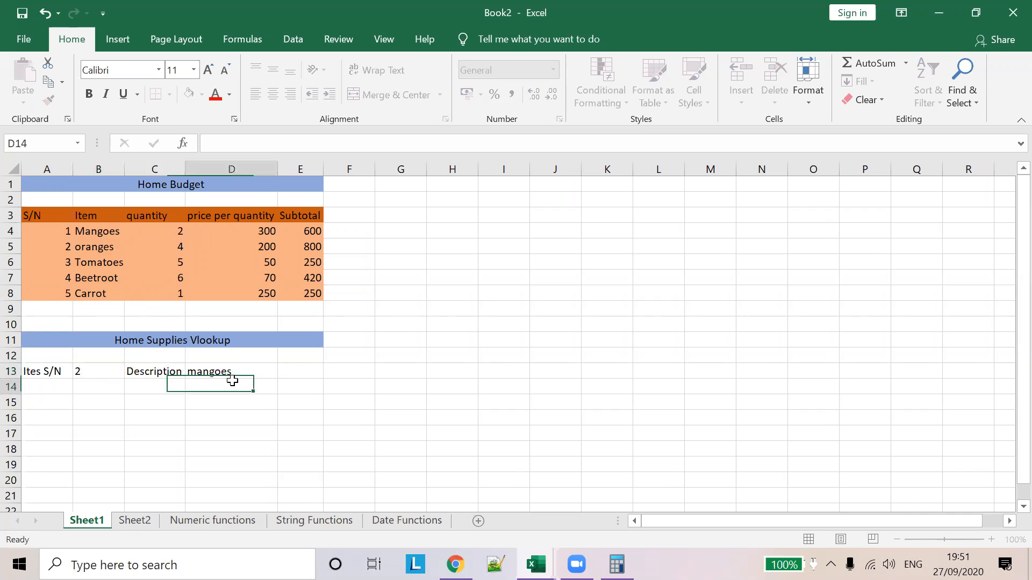
pyautogui.click(238, 371)
pyautogui.write('Orab')
pyautogui.press('BackSpace')
pyautogui.write('nge')
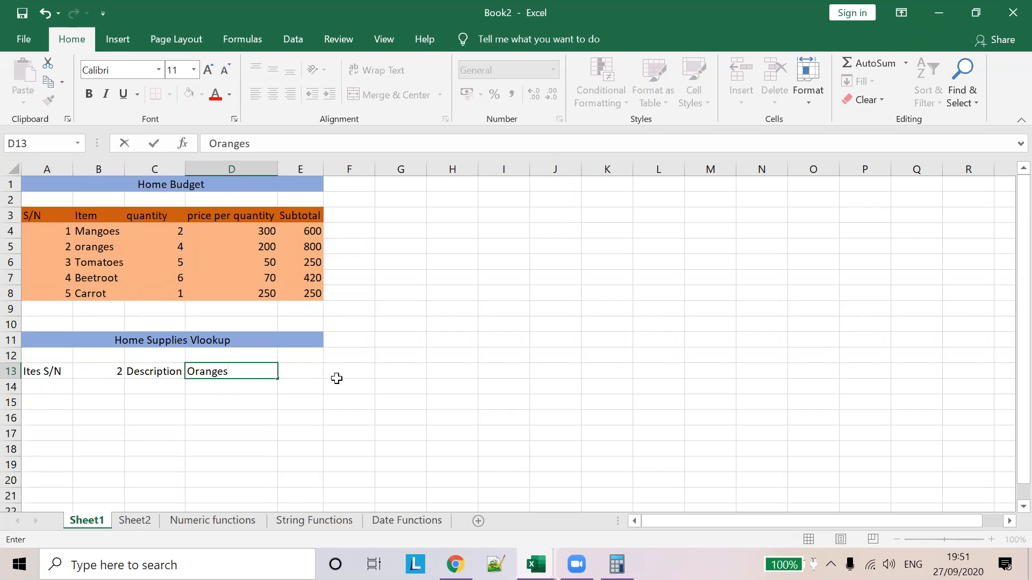
# Replace the sample number in cell B13 with the opening of a VLOOKUP formula
pyautogui.click(111, 370)
pyautogui.press('BackSpace')
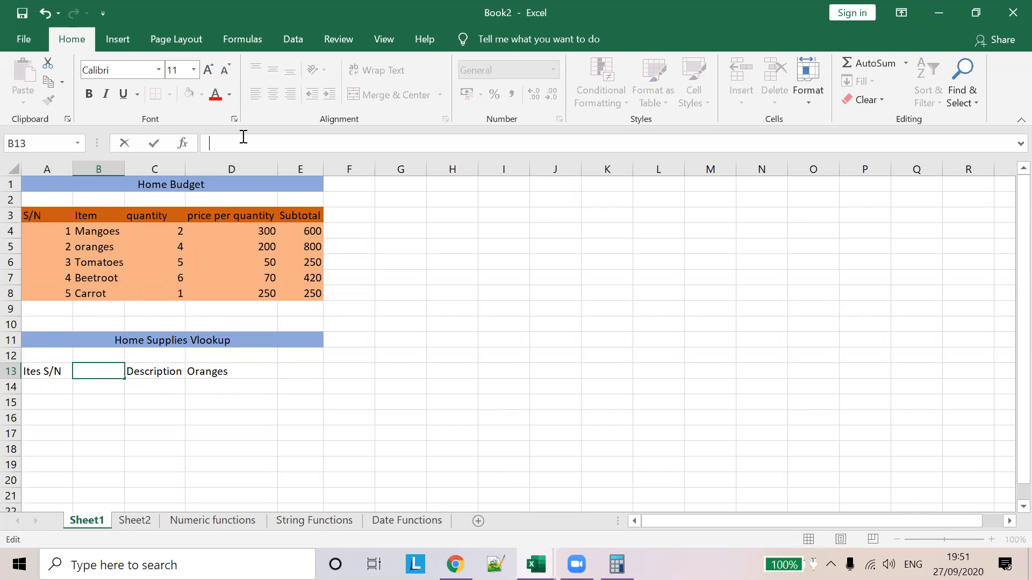
pyautogui.write('=V')
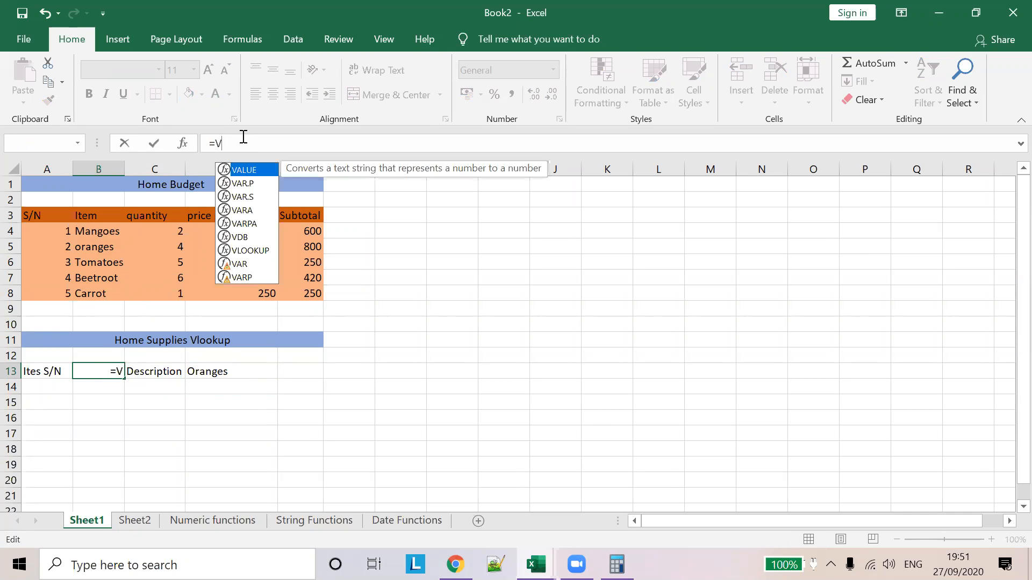
pyautogui.write('L')
pyautogui.press('Return')
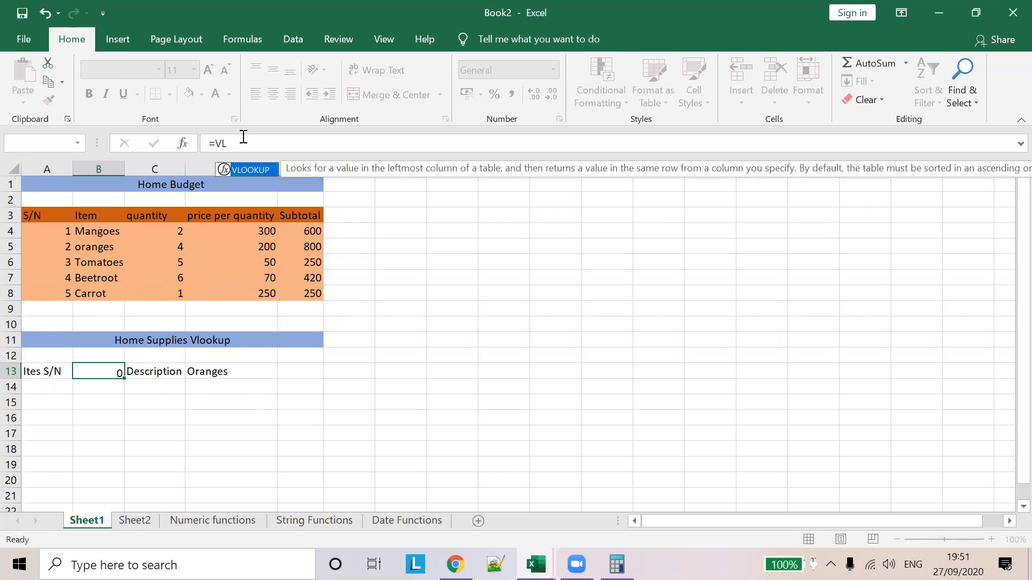
pyautogui.click(98, 371)
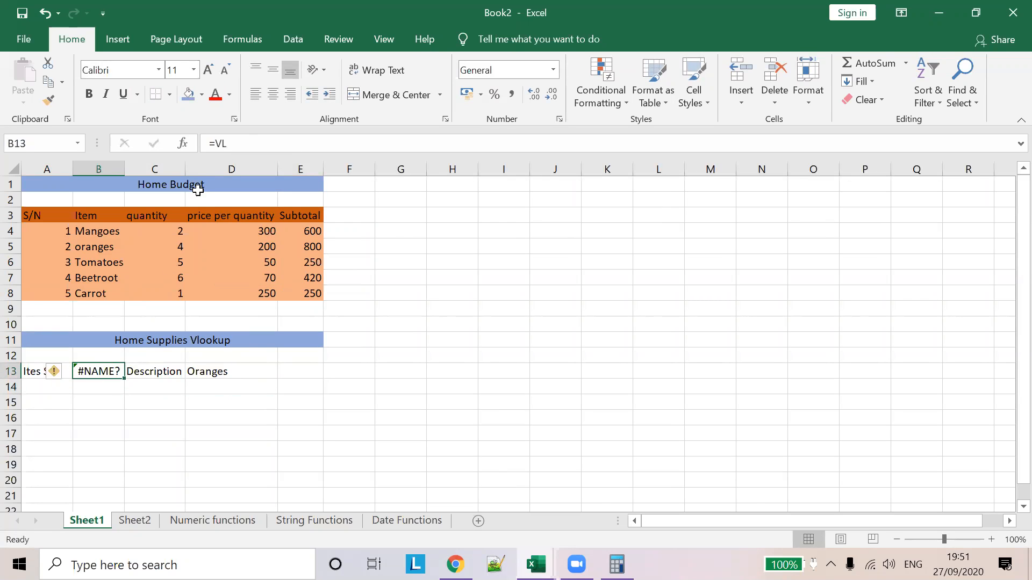
pyautogui.click(251, 144)
pyautogui.write('OO')
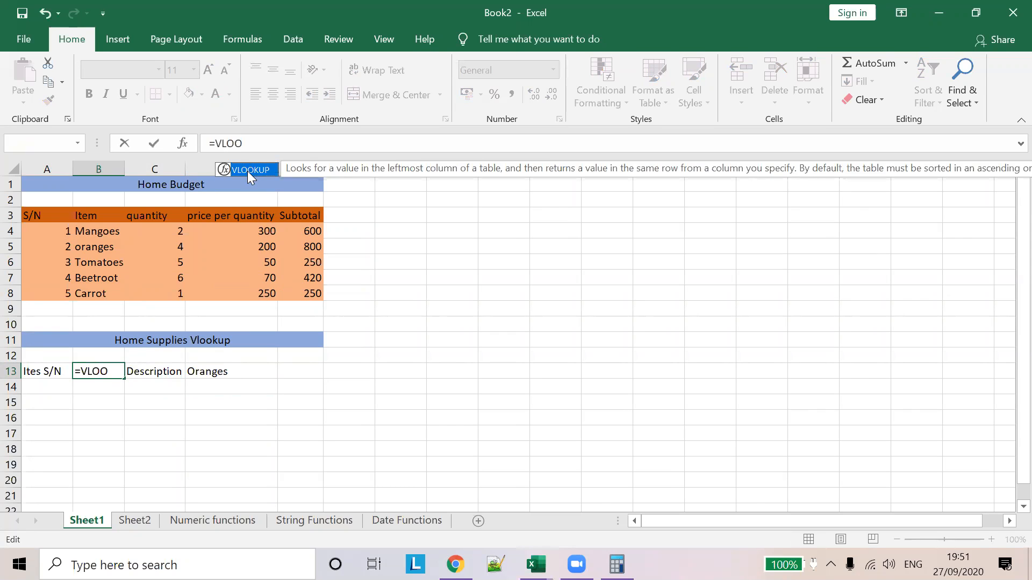
pyautogui.doubleClick(247, 171)
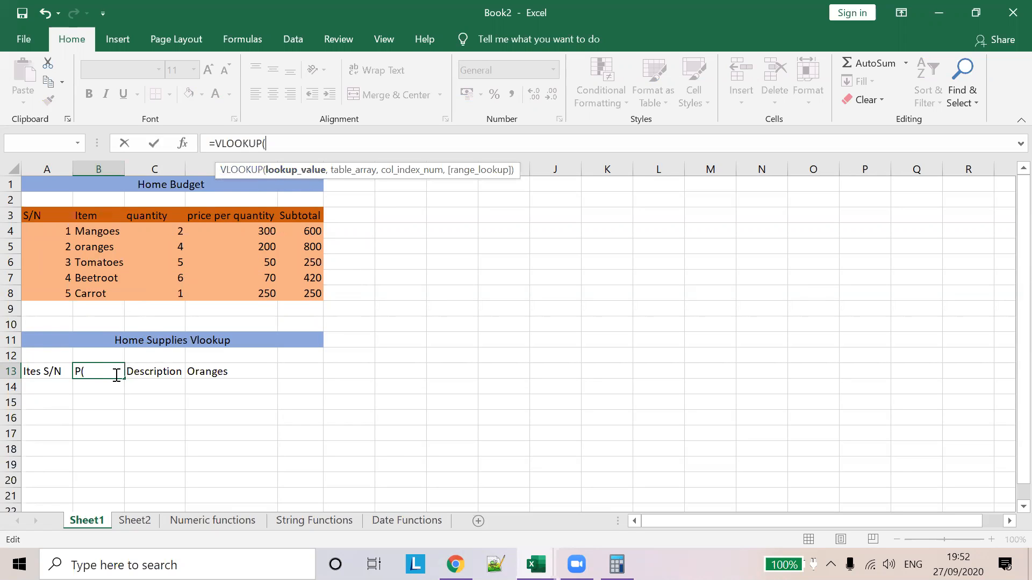
# Complete the VLOOKUP in B13 with lookup value B13, table array A4:B8, column index 2 and FALSE for an exact match
pyautogui.write('B13,')
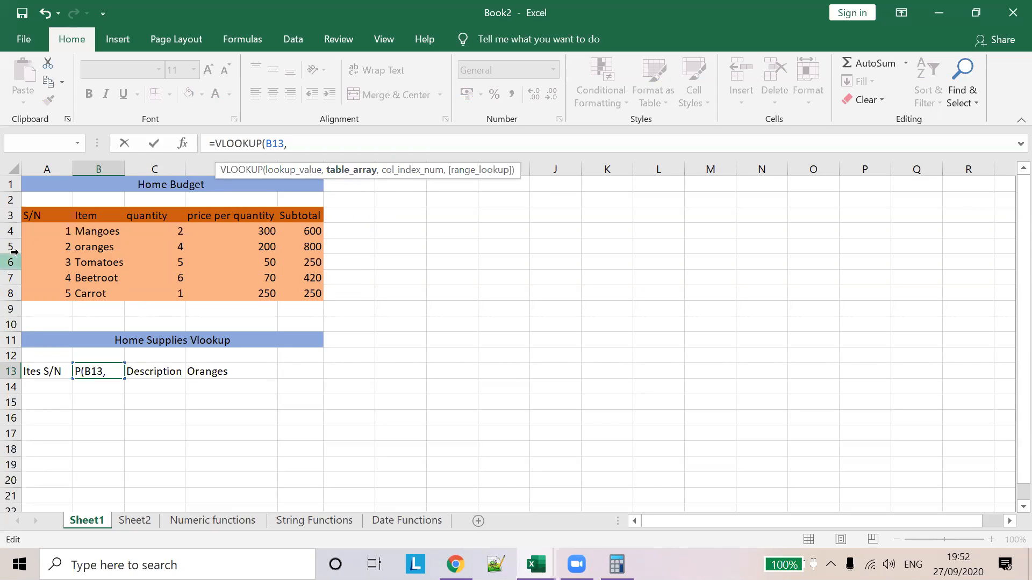
pyautogui.moveTo(55, 228); pyautogui.dragTo(98, 302)
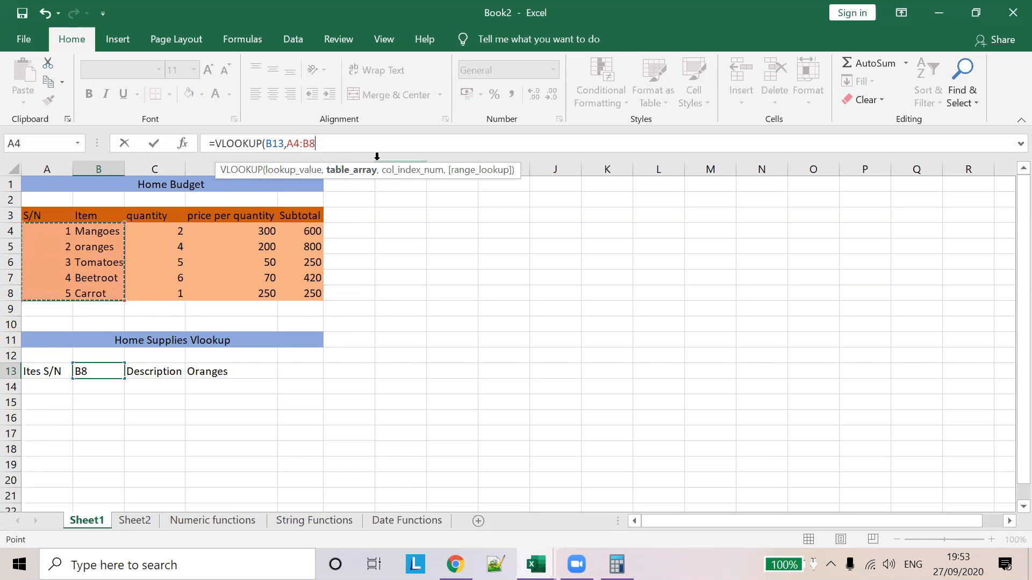
pyautogui.write(',2')
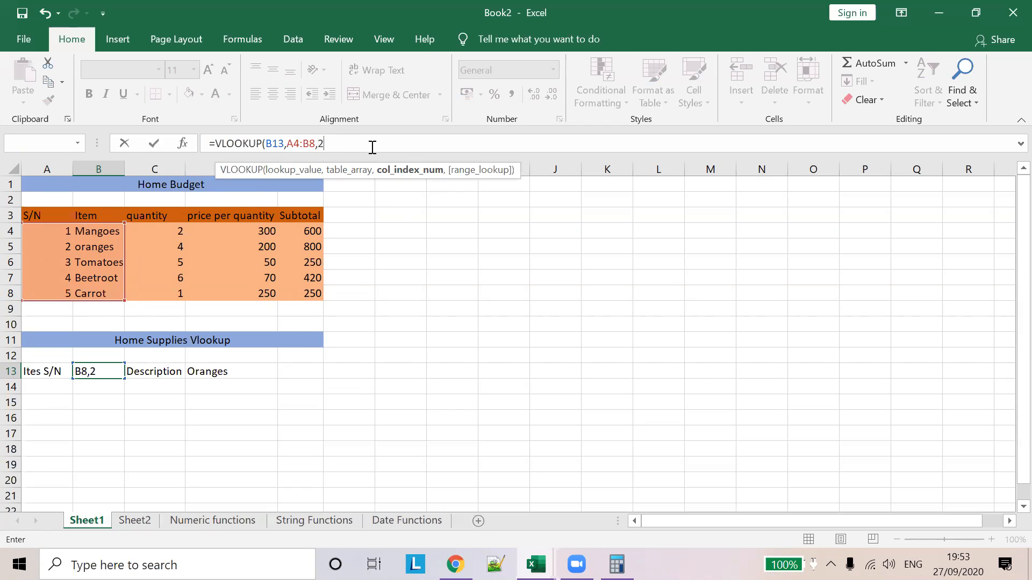
pyautogui.write(',')
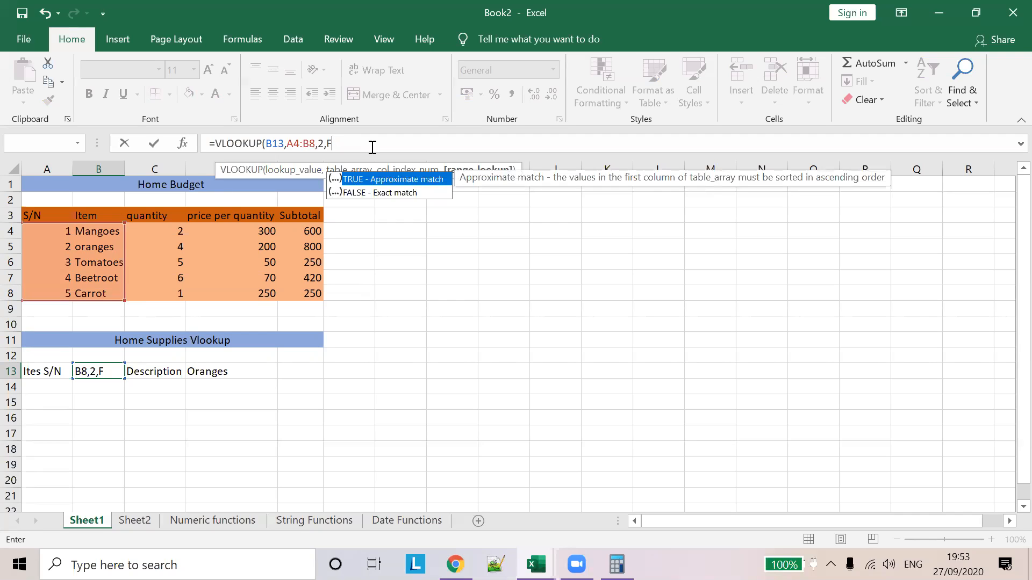
pyautogui.write('FALSE')
pyautogui.doubleClick(383, 193)
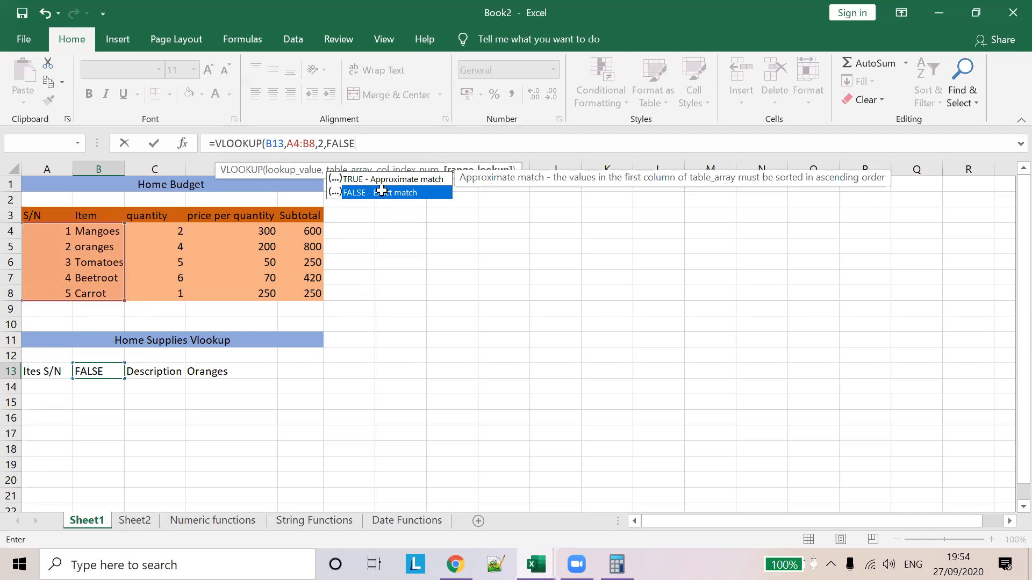
pyautogui.click(386, 136)
pyautogui.write(')')
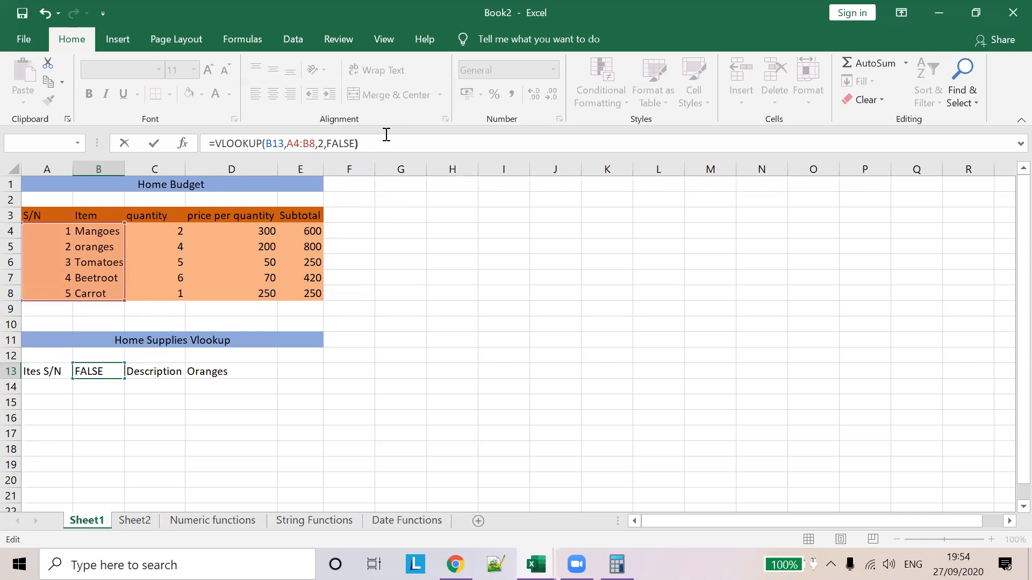
pyautogui.click(330, 374)
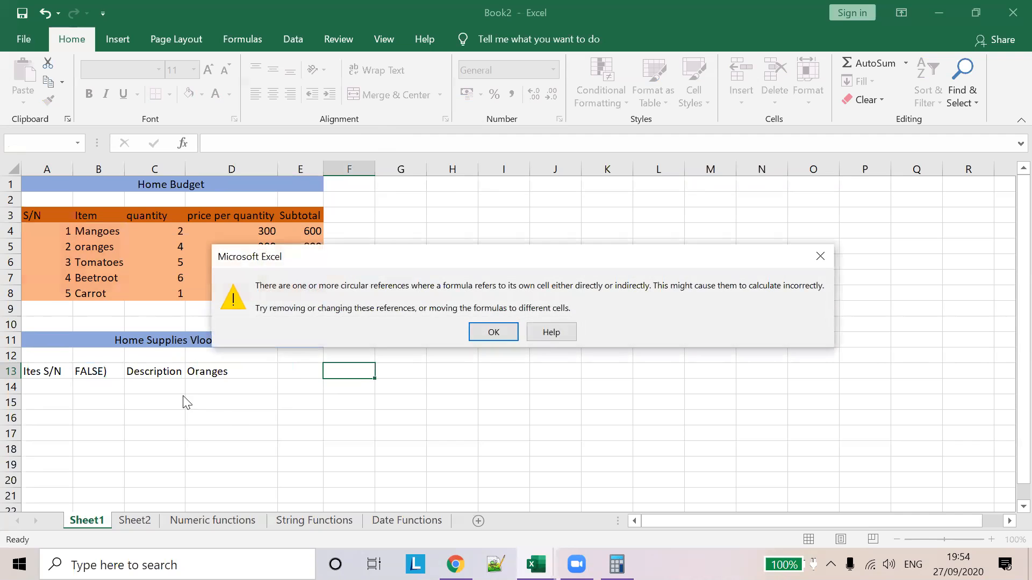
pyautogui.click(514, 333)
# Enter S/N 1 in cell B13 over the VLOOKUP formula
pyautogui.click(112, 372)
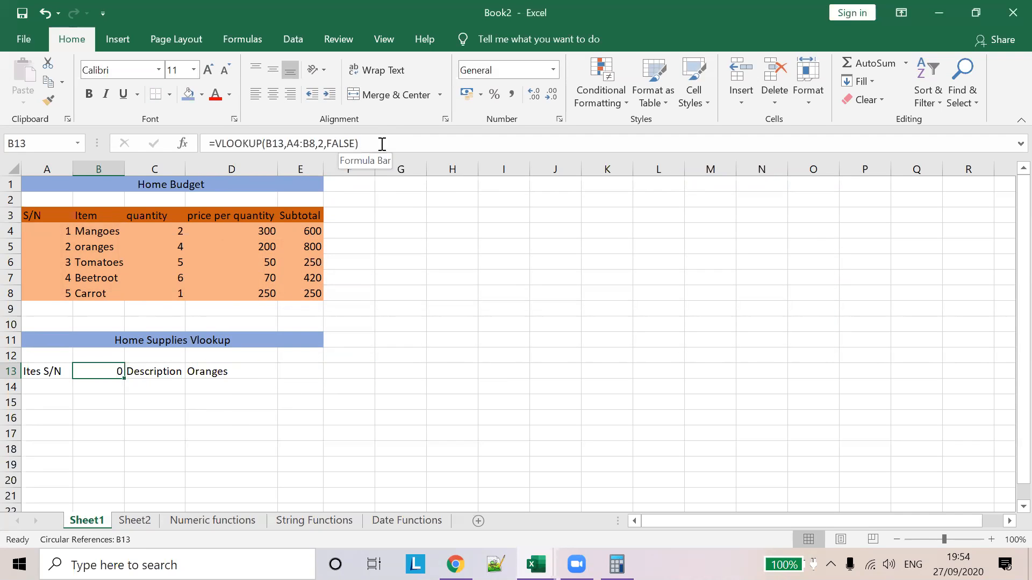
pyautogui.click(398, 141)
pyautogui.click(386, 209)
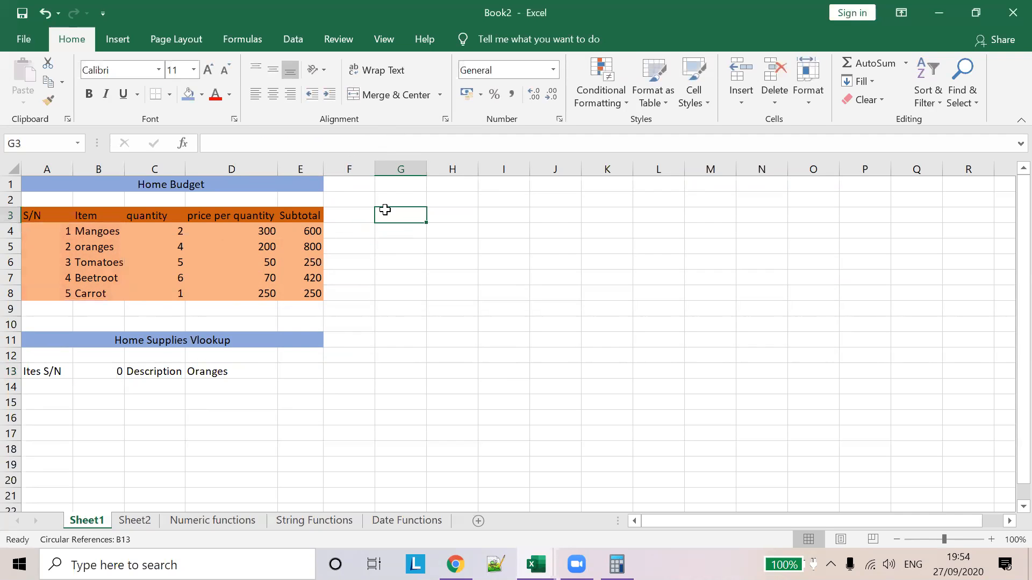
pyautogui.click(117, 371)
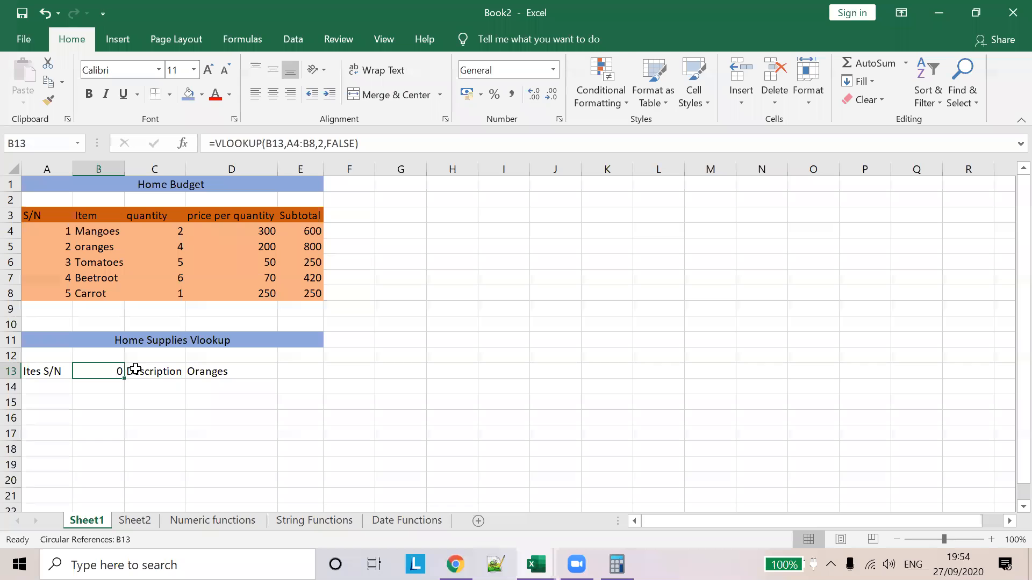
pyautogui.write('1')
pyautogui.click(193, 402)
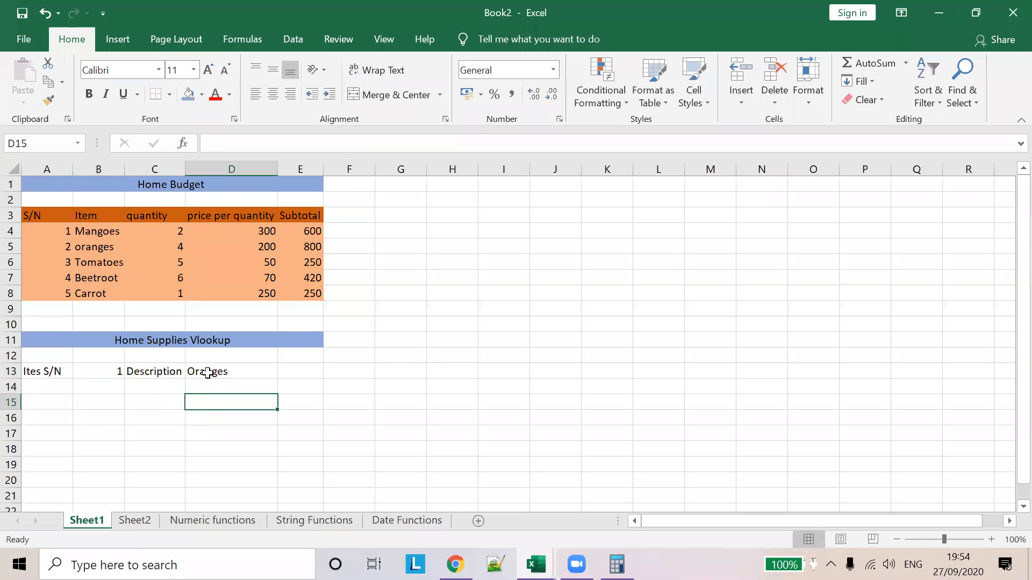
pyautogui.click(118, 369)
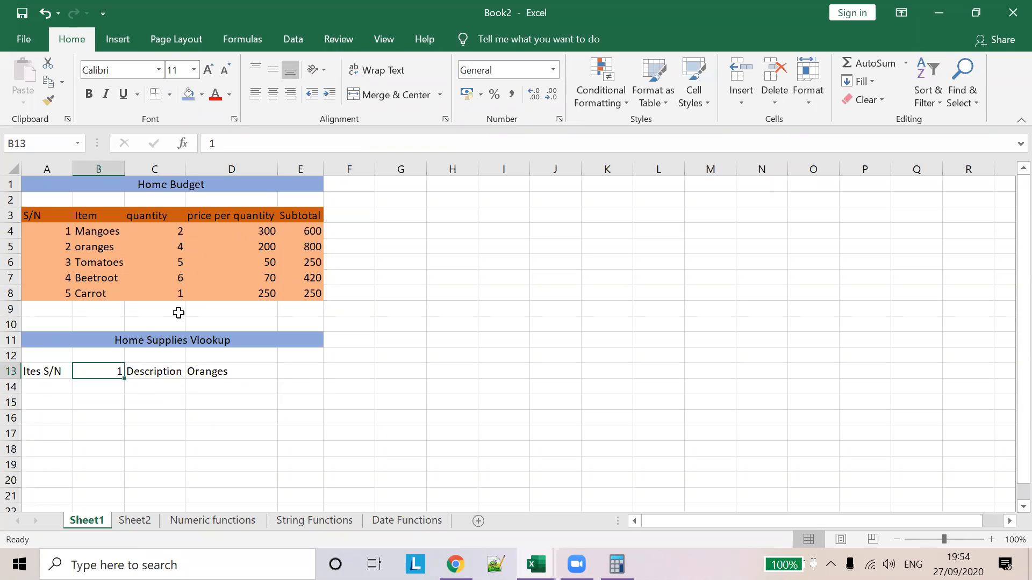
pyautogui.click(230, 142)
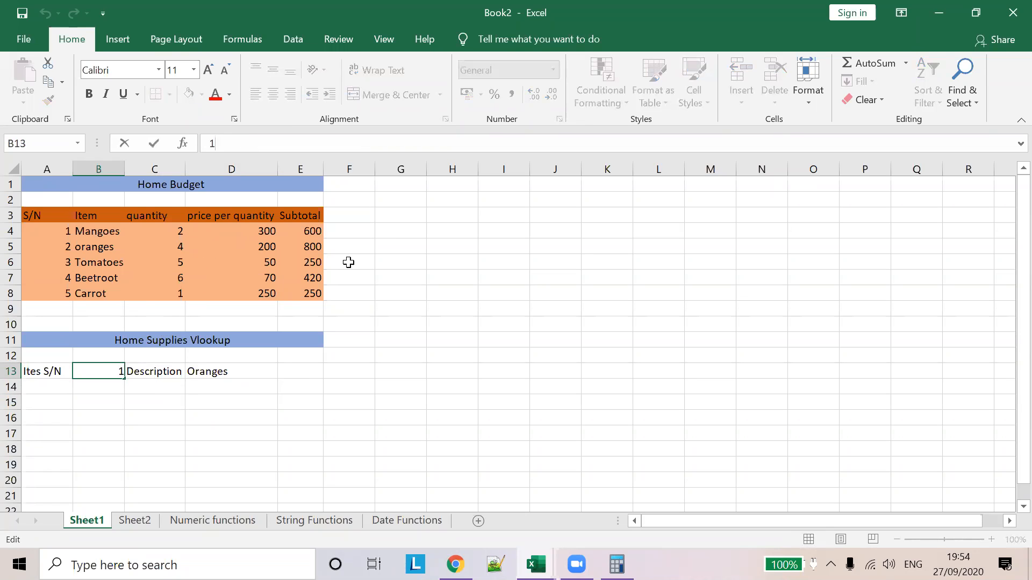
pyautogui.click(364, 310)
# Undo the entry of 1 in cell B13 to restore the VLOOKUP formula, and dismiss the circular reference warning
pyautogui.hotkey('ctrl', 'z')
pyautogui.hotkey('ctrl', 'y')
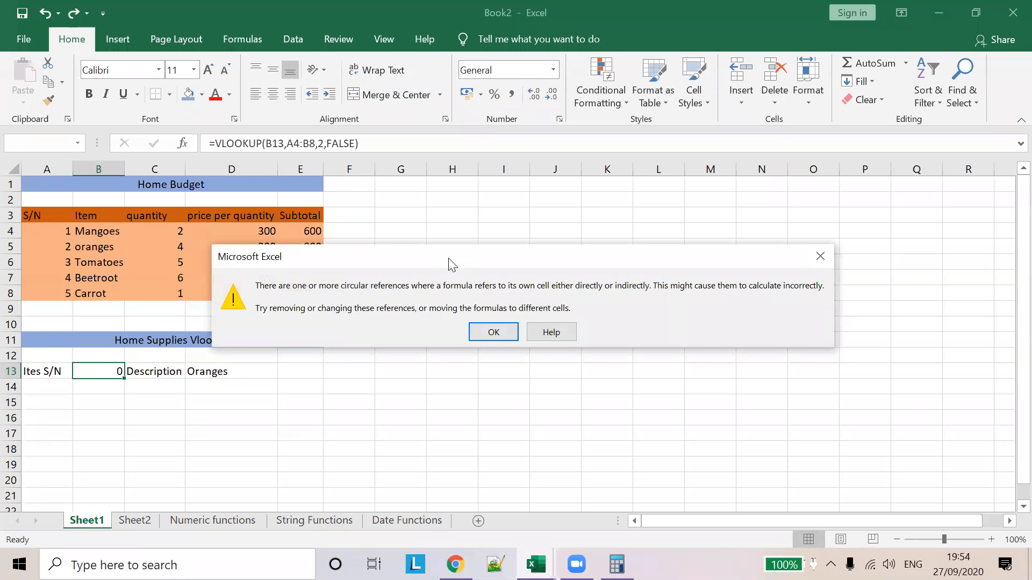
pyautogui.moveTo(450, 264); pyautogui.dragTo(382, 262)
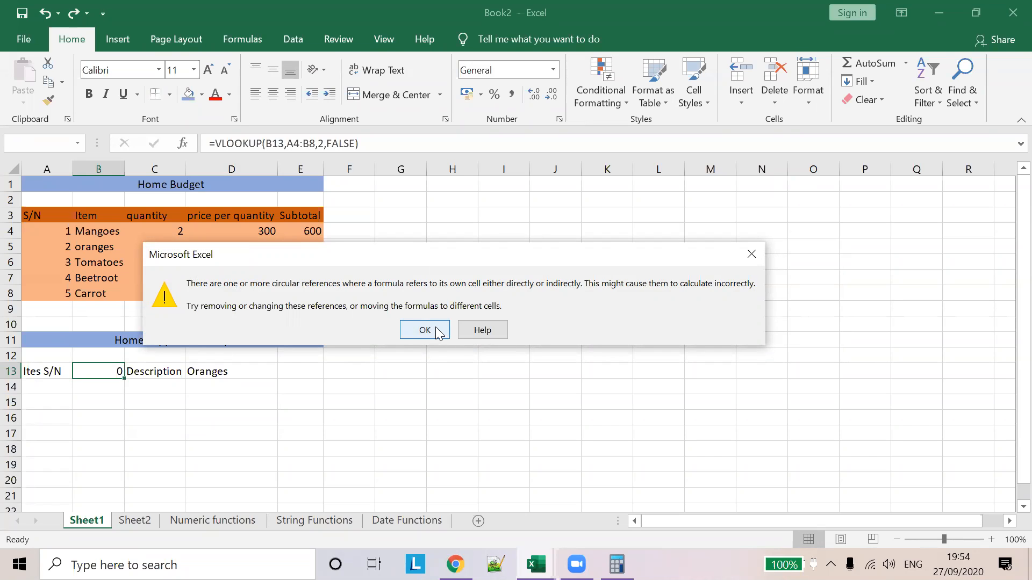
pyautogui.click(425, 330)
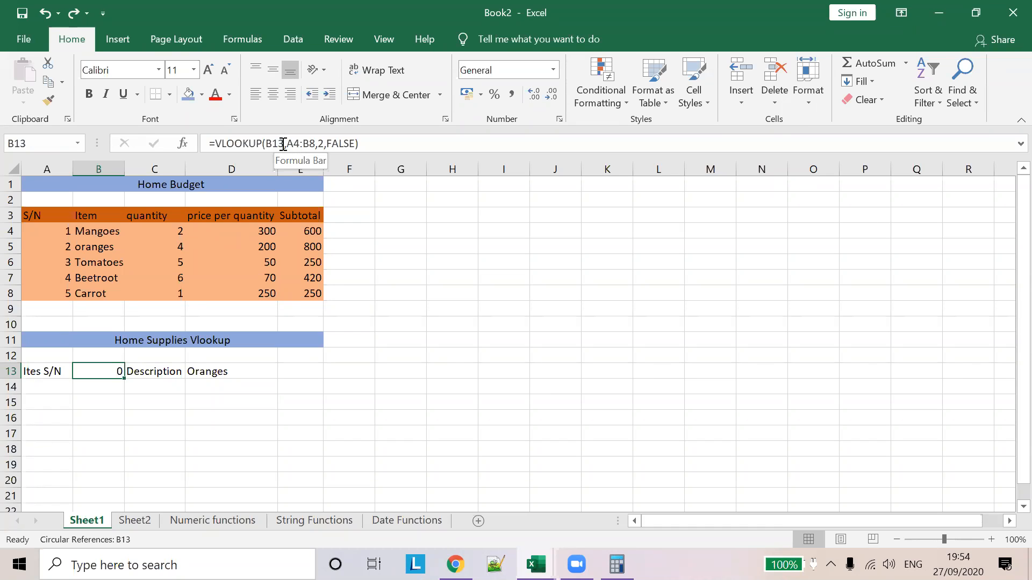
# Move the formula =VLOOKUP(B13,A4:B8,2,FALSE) out of B13 into cell D13, replacing Oranges
pyautogui.click(394, 141)
pyautogui.hotkey('shift', 'Home')
pyautogui.press('BackSpace')
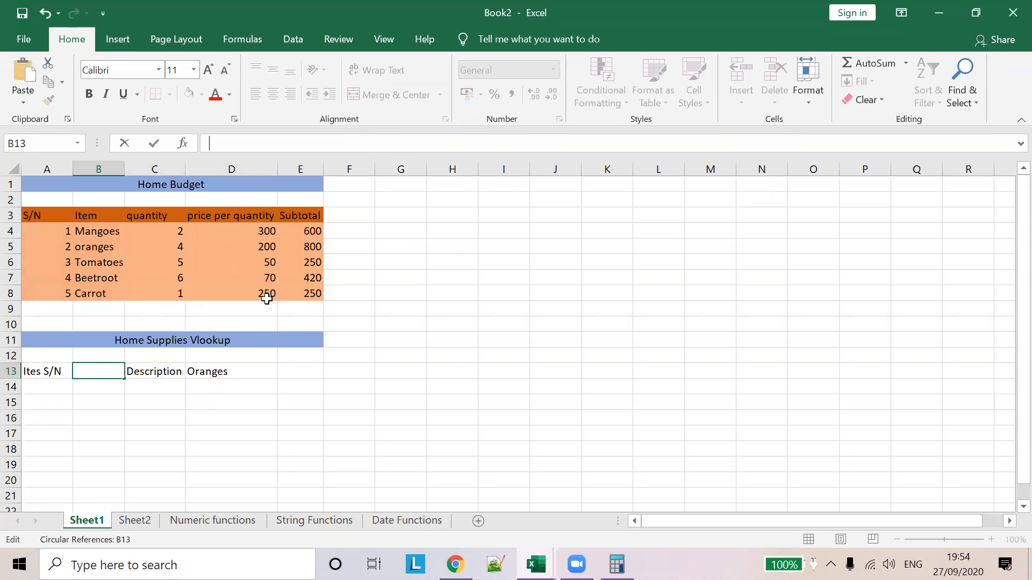
pyautogui.click(236, 369)
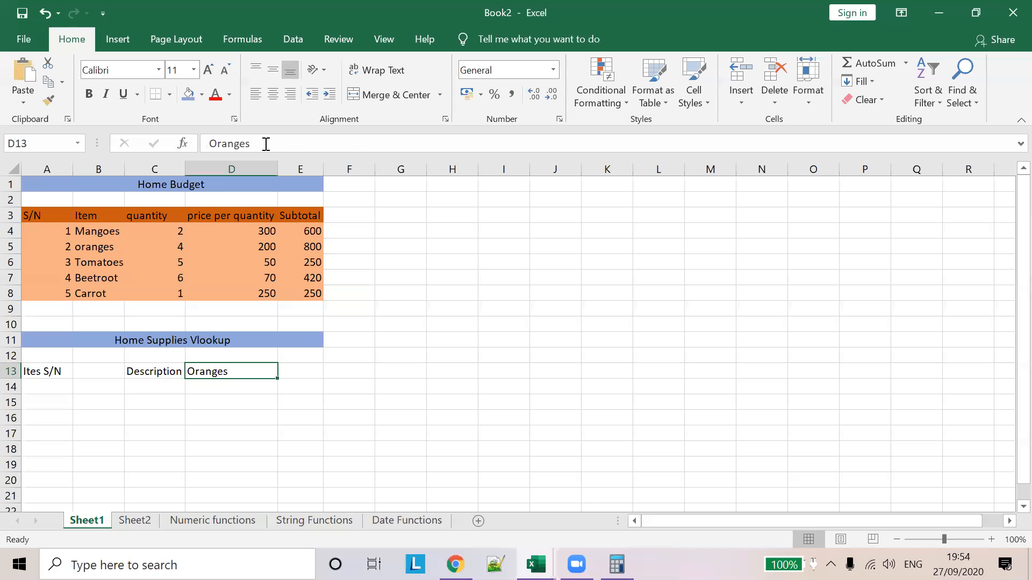
pyautogui.moveTo(266, 144); pyautogui.dragTo(165, 141)
pyautogui.write('=VLOOKUP(B13,A4:B8,2,FALSE)')
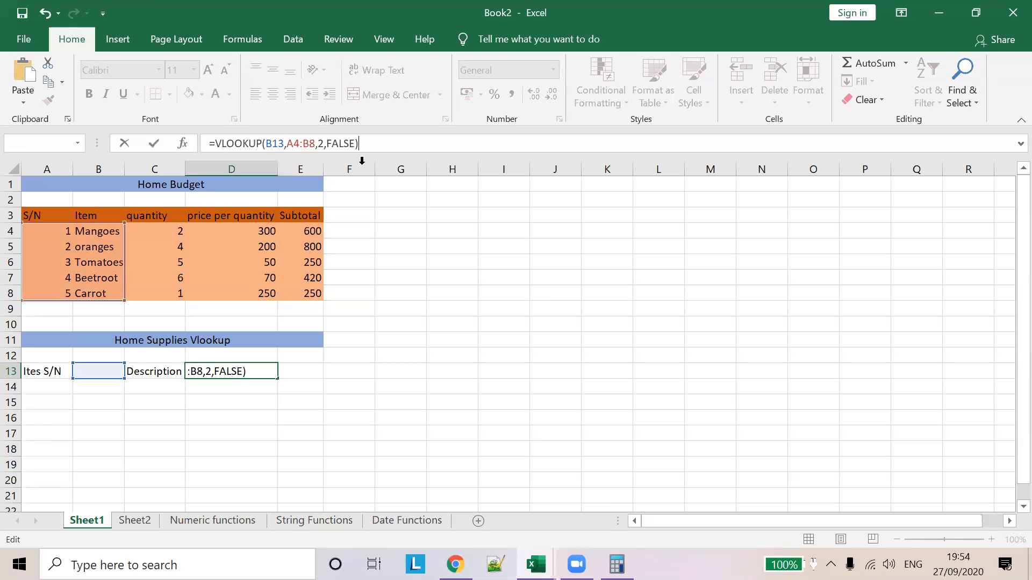
pyautogui.click(344, 367)
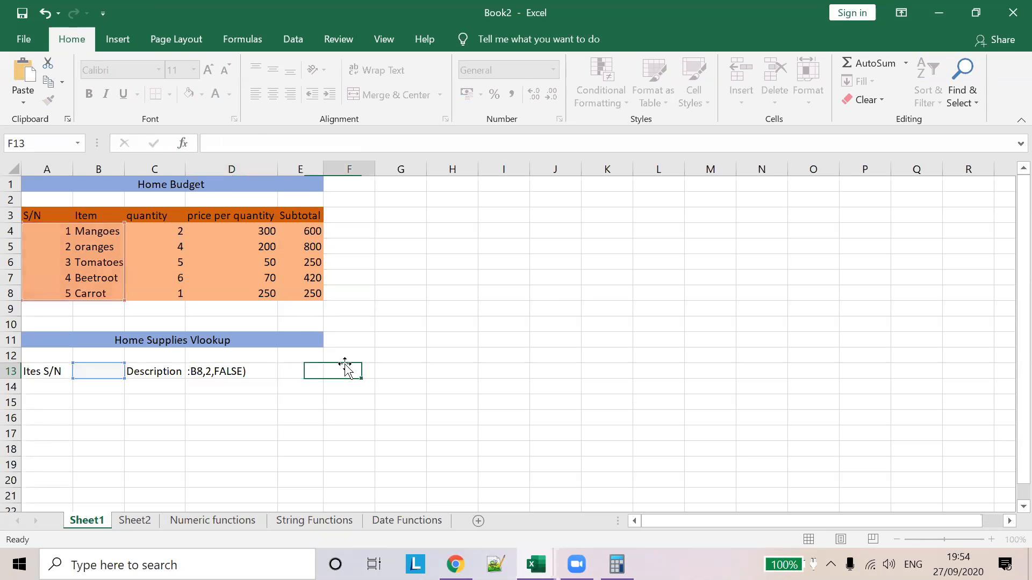
# Test the lookup by entering S/N 1, 2, 3 and 5 in turn in cell B13
pyautogui.click(107, 373)
pyautogui.write('1')
pyautogui.click(311, 376)
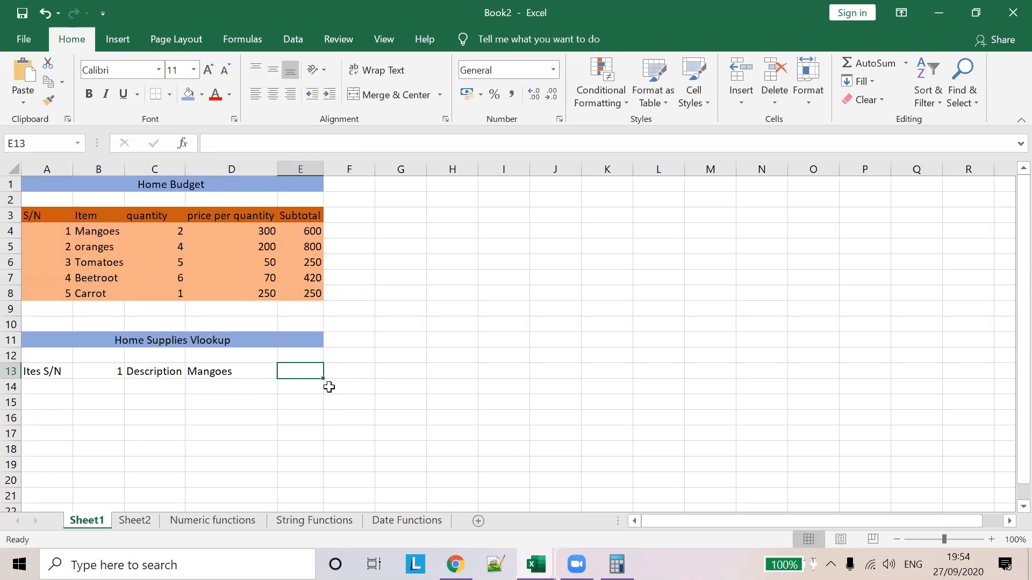
pyautogui.click(113, 385)
pyautogui.click(115, 372)
pyautogui.write('2')
pyautogui.click(192, 403)
pyautogui.click(117, 377)
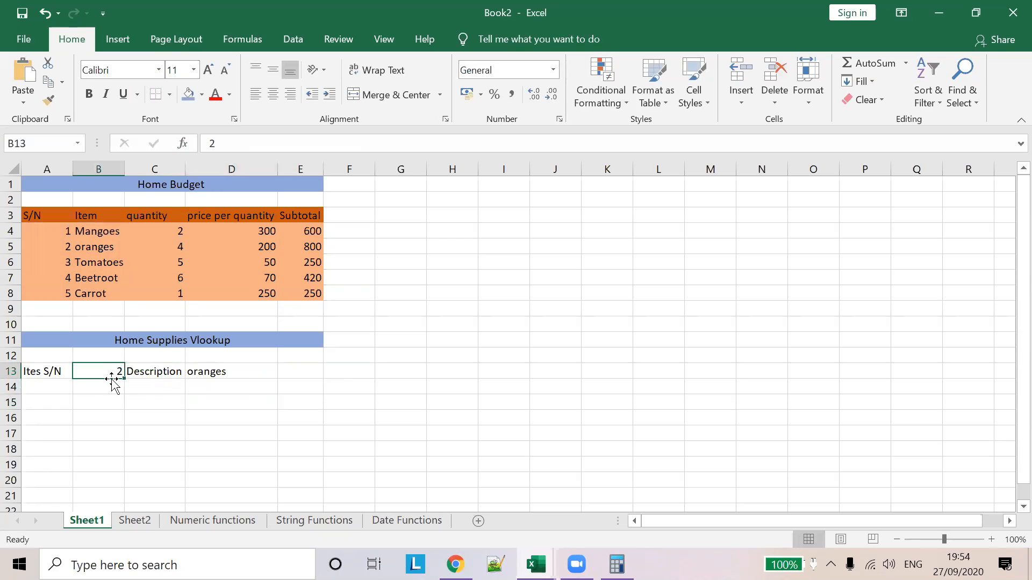
pyautogui.write('3')
pyautogui.click(165, 416)
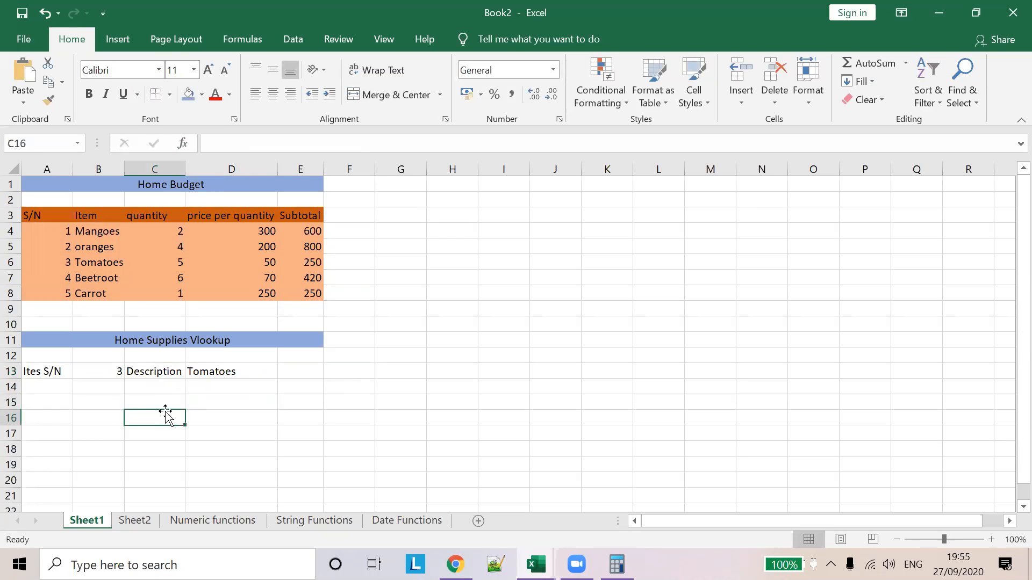
pyautogui.click(111, 372)
pyautogui.write('5')
pyautogui.click(204, 417)
# Enter S/N 12 in cell B13 to try a number missing from the Home Budget table
pyautogui.click(105, 375)
pyautogui.write('12')
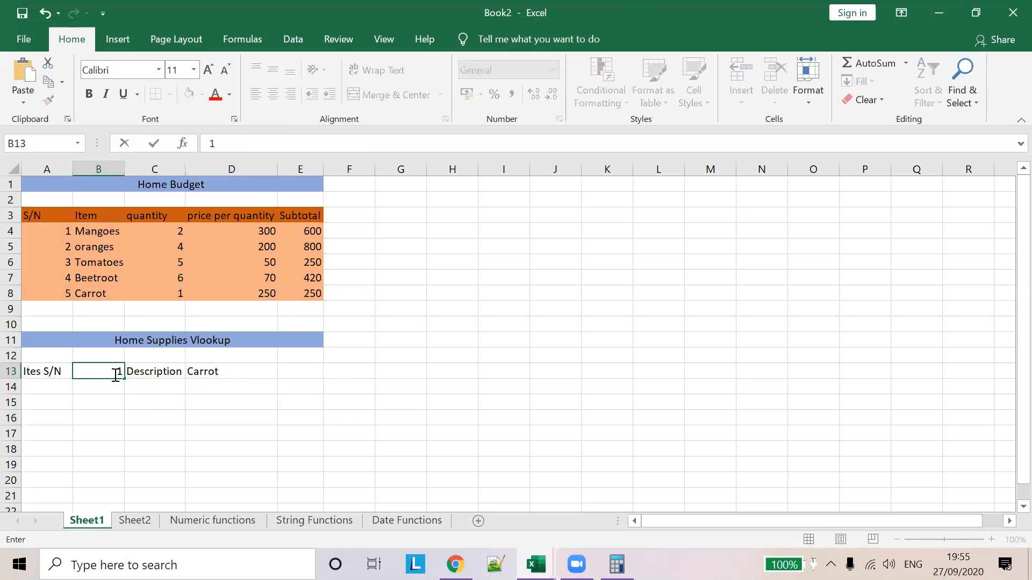
pyautogui.click(192, 414)
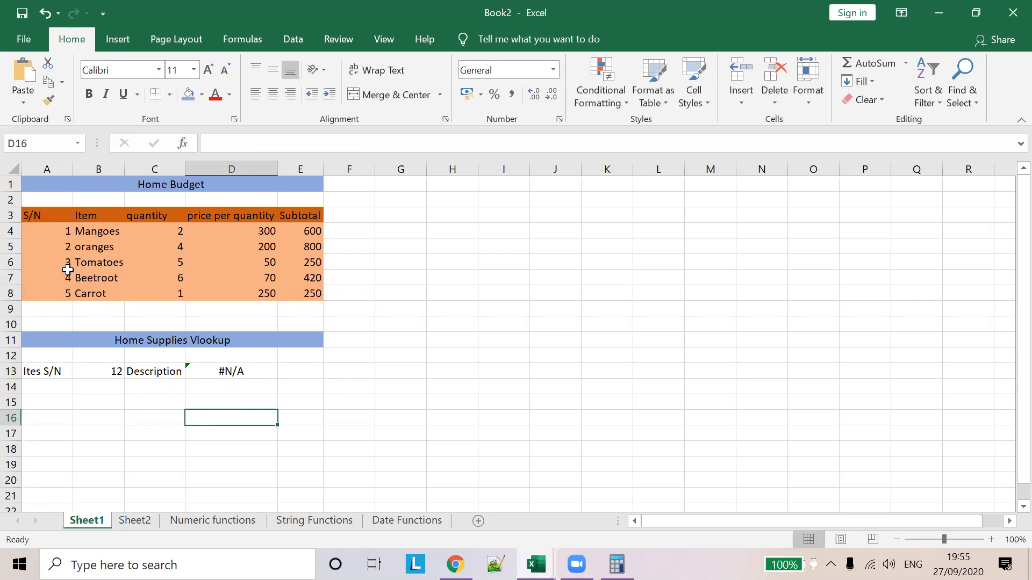
# Add an item in row 9 with S/N 12, item Radish, quantity 2 and price per quantity 3
pyautogui.click(50, 308)
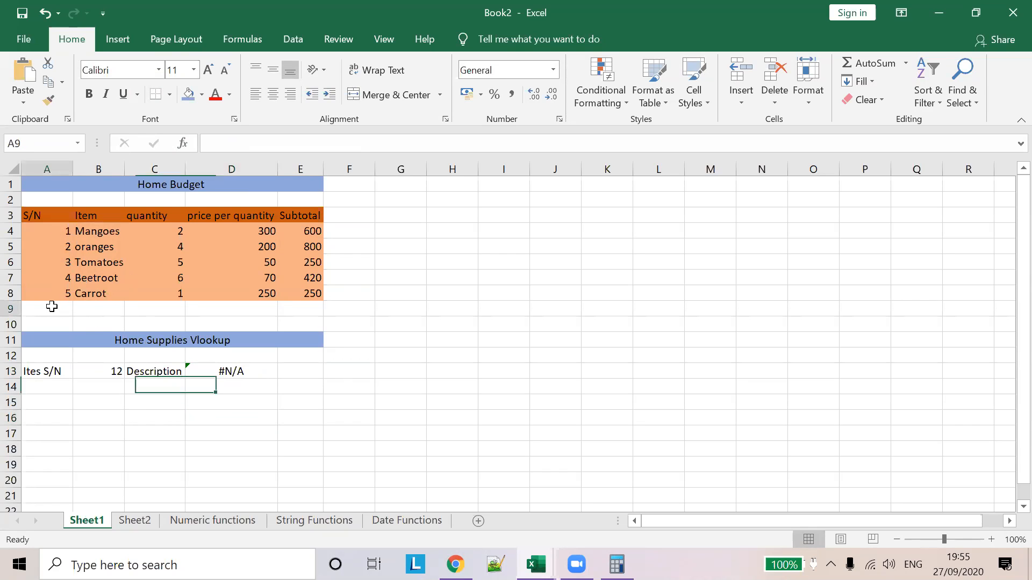
pyautogui.write('12')
pyautogui.click(104, 316)
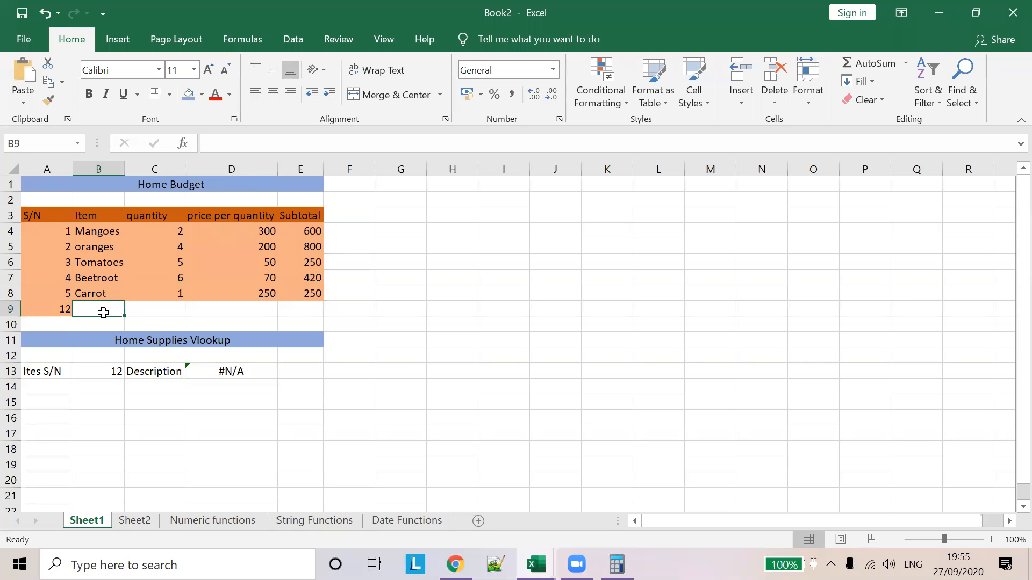
pyautogui.write('M')
pyautogui.press('BackSpace')
pyautogui.press('BackSpace')
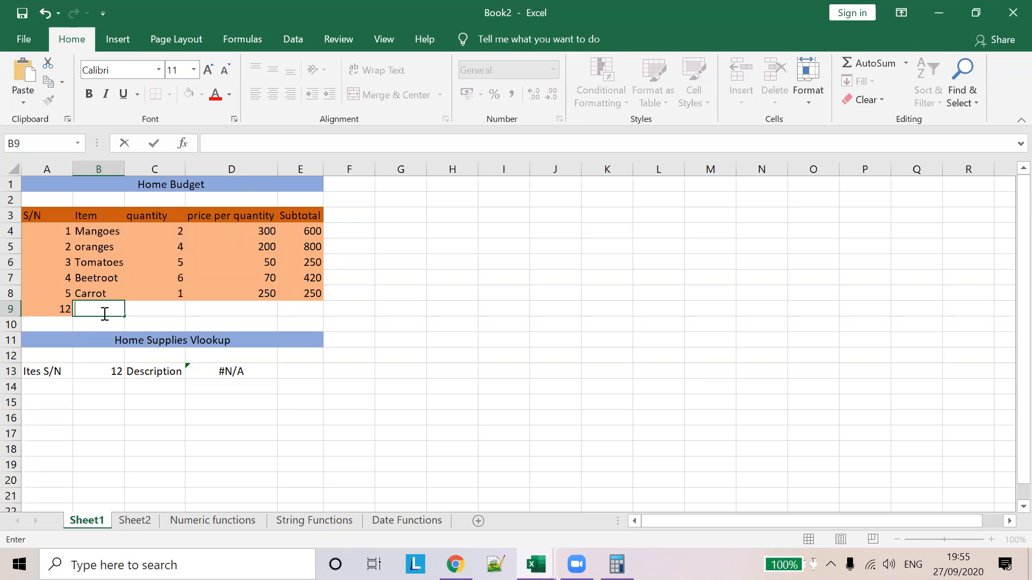
pyautogui.write('Raddi')
pyautogui.press('BackSpace')
pyautogui.press('BackSpace')
pyautogui.write('sh')
pyautogui.click(178, 305)
pyautogui.write('2')
pyautogui.click(260, 309)
pyautogui.write('3')
# Fill the Subtotal formula from E8 down to E9 for the Radish row
pyautogui.click(298, 308)
pyautogui.click(307, 291)
pyautogui.moveTo(323, 301); pyautogui.dragTo(338, 306)
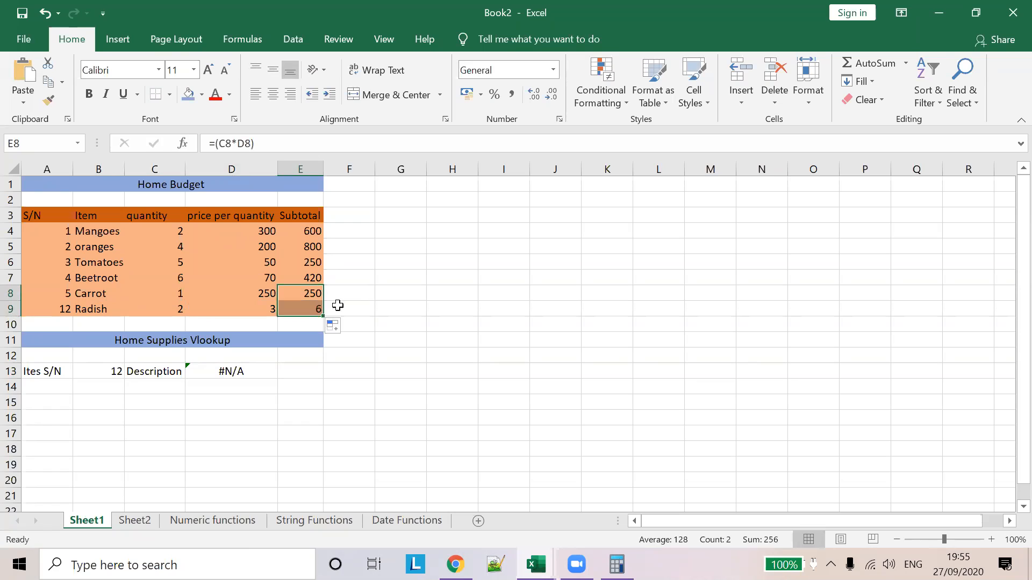
pyautogui.click(361, 297)
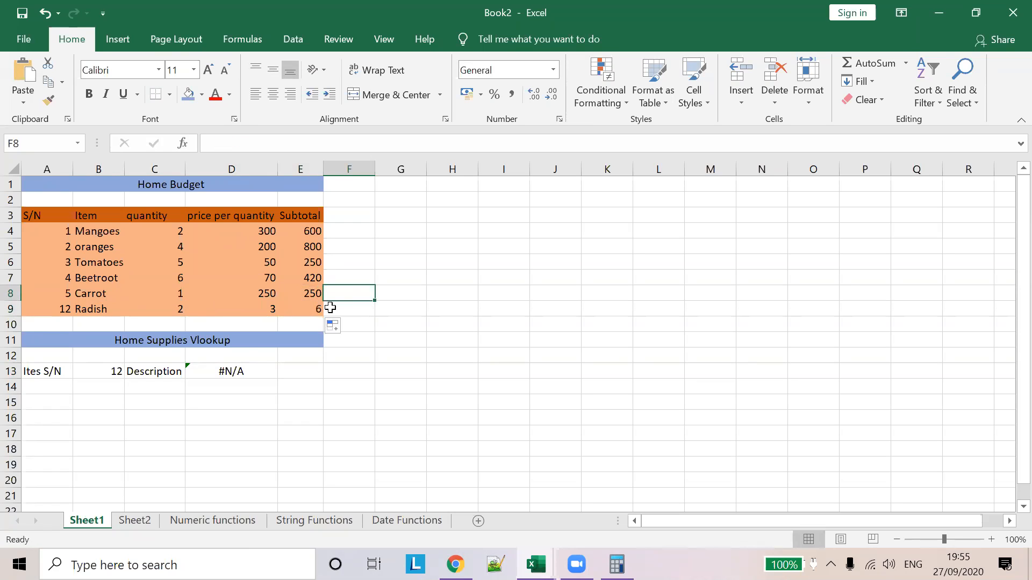
pyautogui.click(111, 370)
pyautogui.click(204, 398)
pyautogui.click(112, 374)
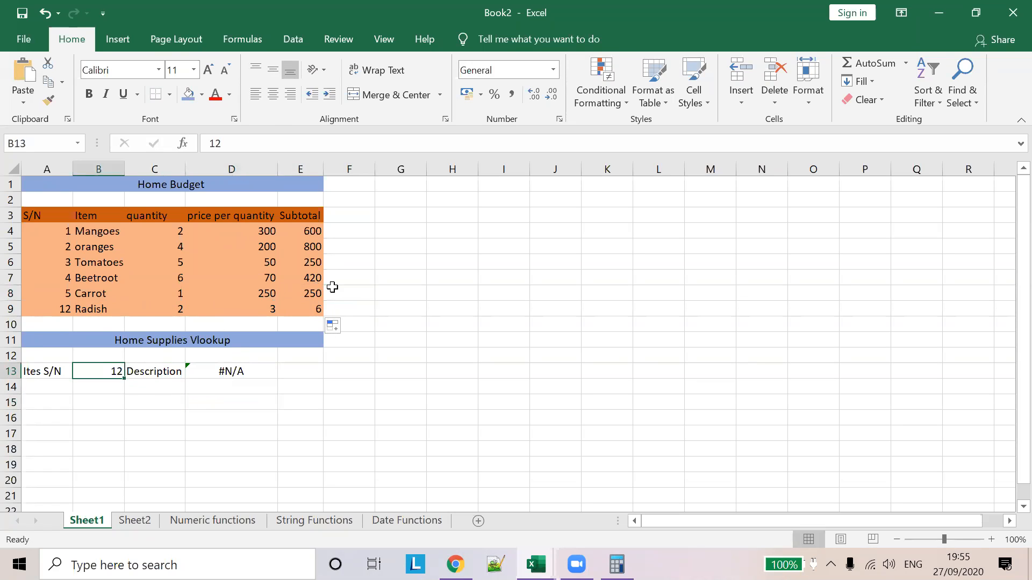
pyautogui.click(383, 292)
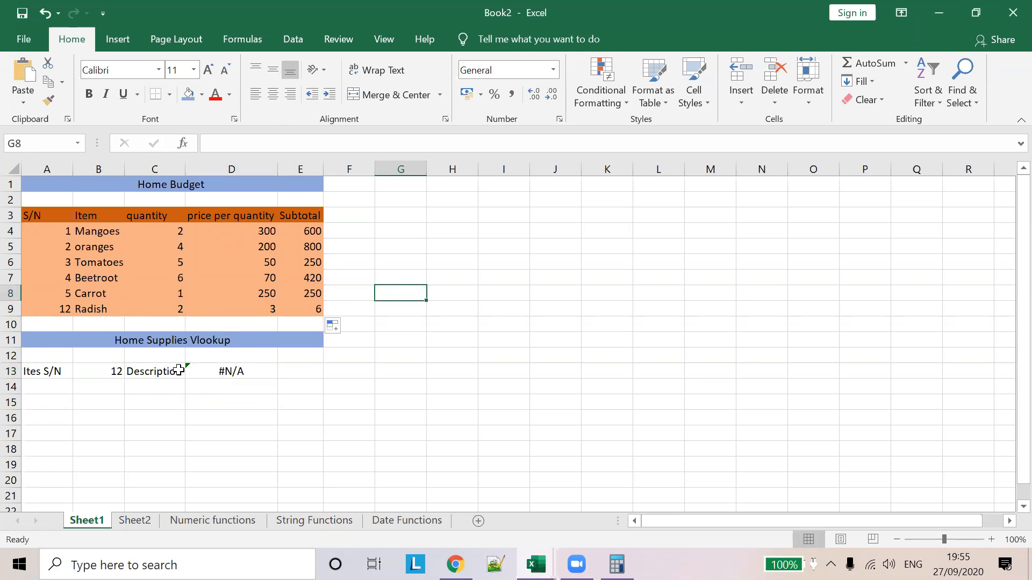
# Extend the table array of the VLOOKUP formula in D13 to A4:B9
pyautogui.click(222, 368)
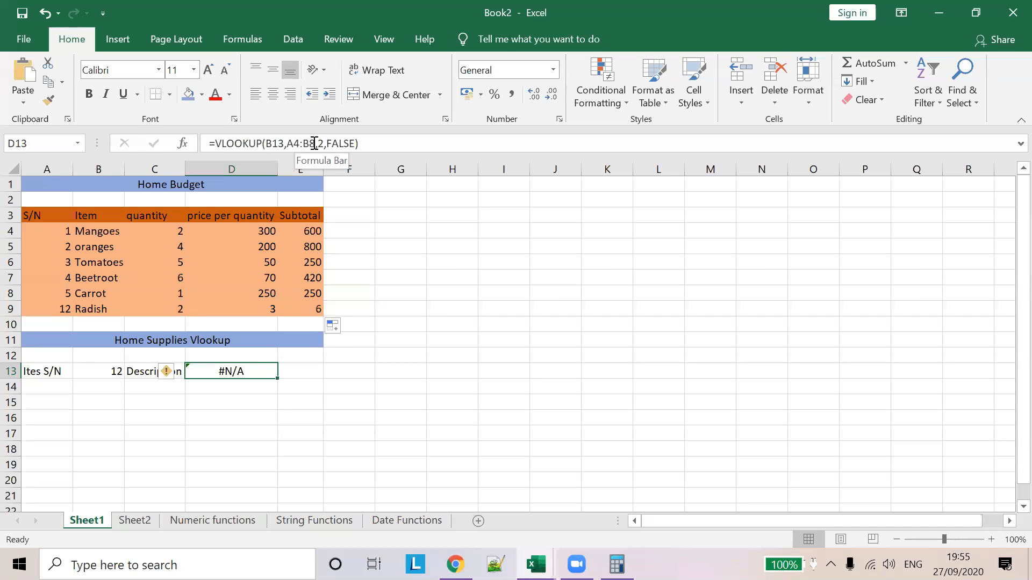
pyautogui.click(314, 143)
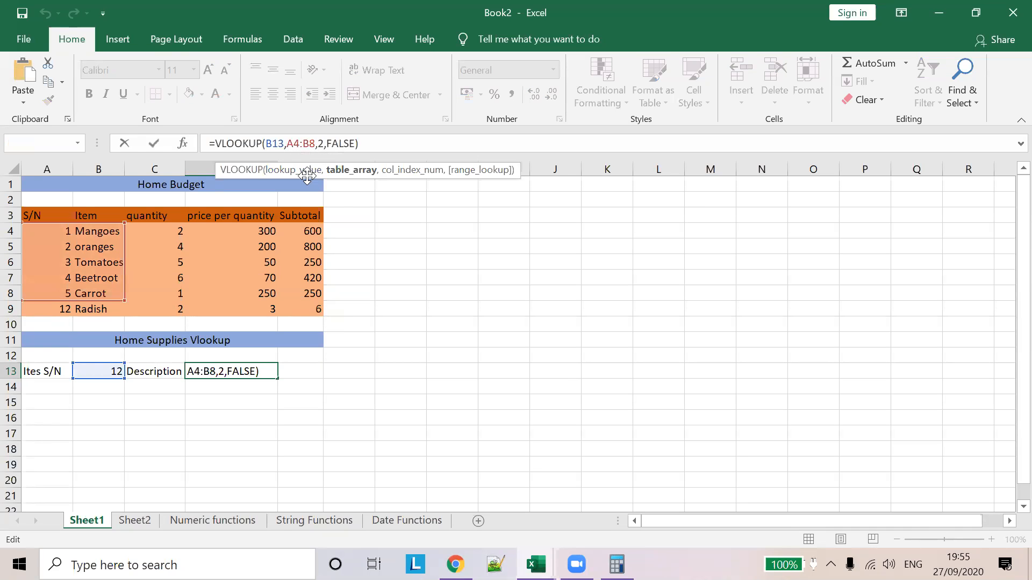
pyautogui.press('BackSpace')
pyautogui.write('9')
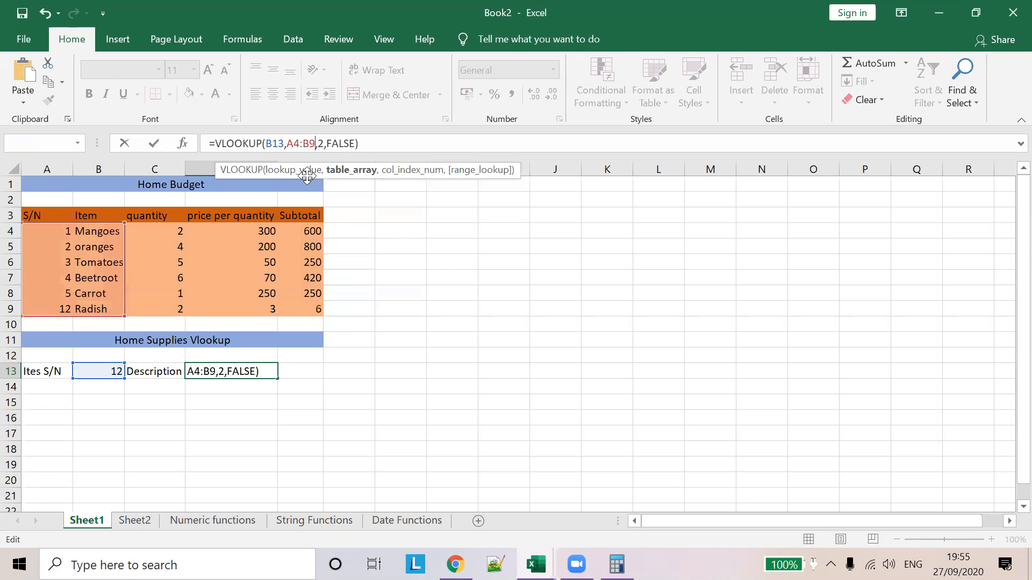
pyautogui.click(452, 275)
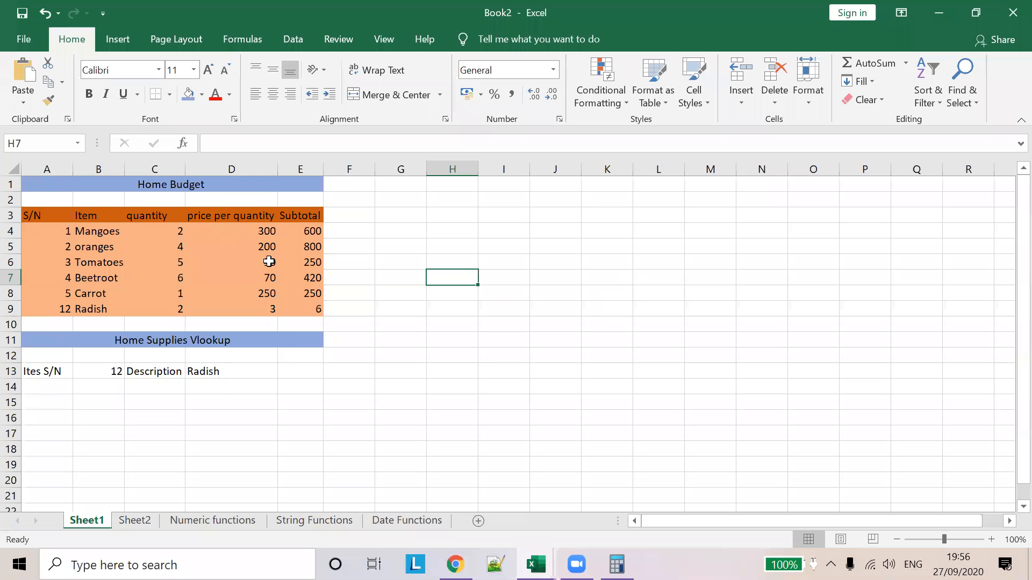
pyautogui.click(235, 370)
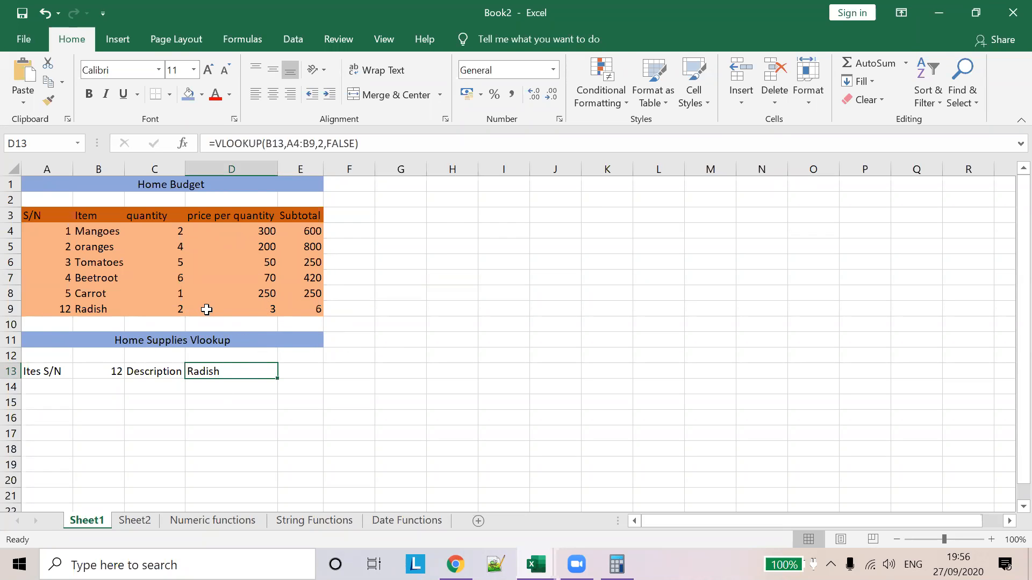
pyautogui.doubleClick(335, 143)
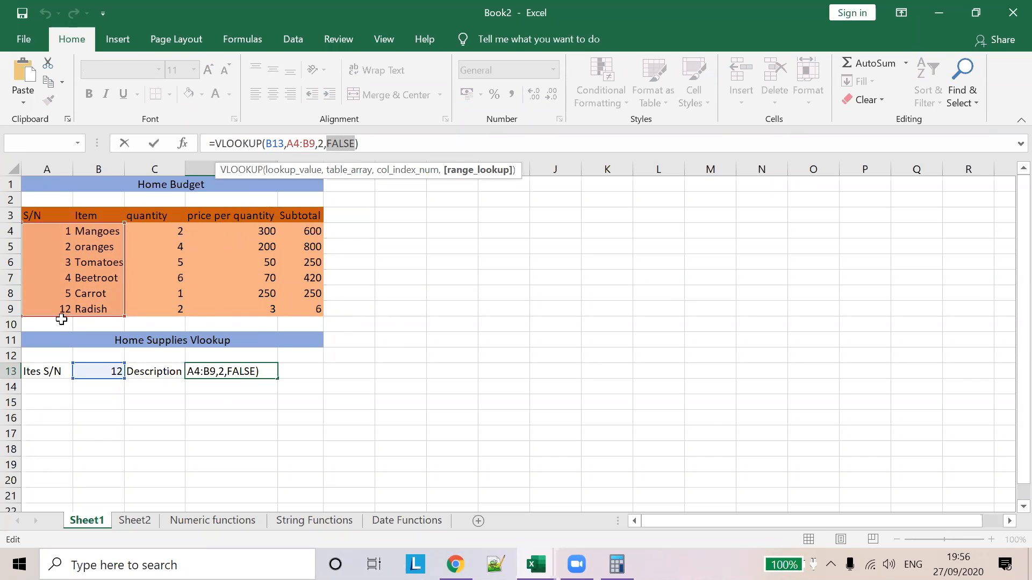
pyautogui.click(57, 293)
pyautogui.click(59, 233)
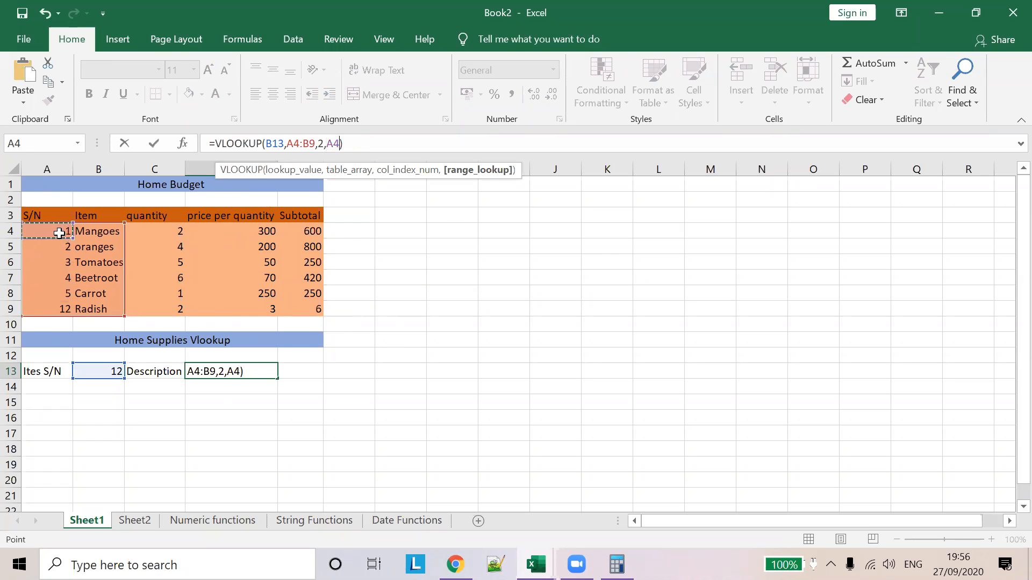
pyautogui.write('21')
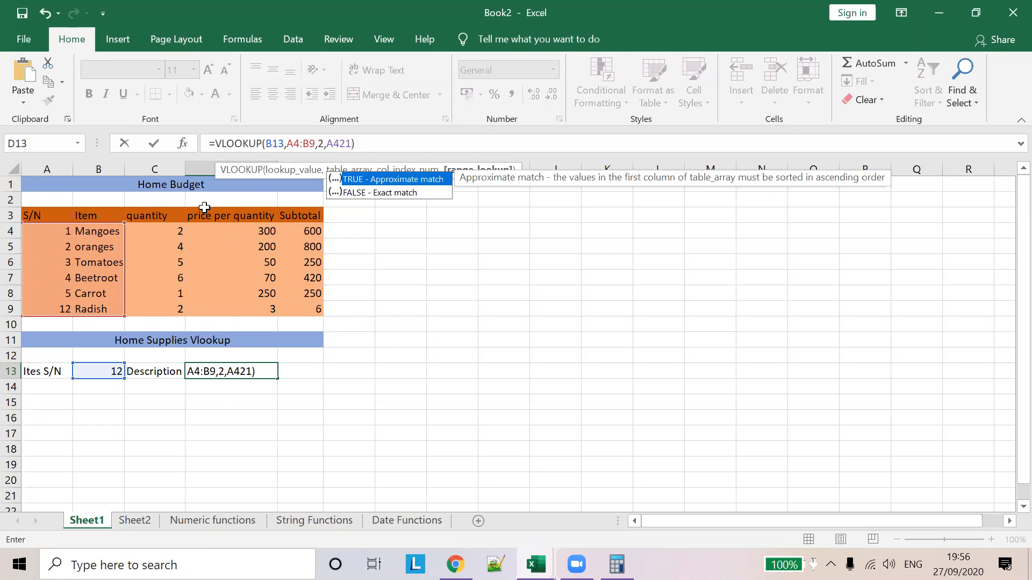
pyautogui.doubleClick(381, 193)
pyautogui.click(405, 231)
# Change the S/N values in A4:A8 to 21, 21, 22, 34 and 45
pyautogui.click(64, 233)
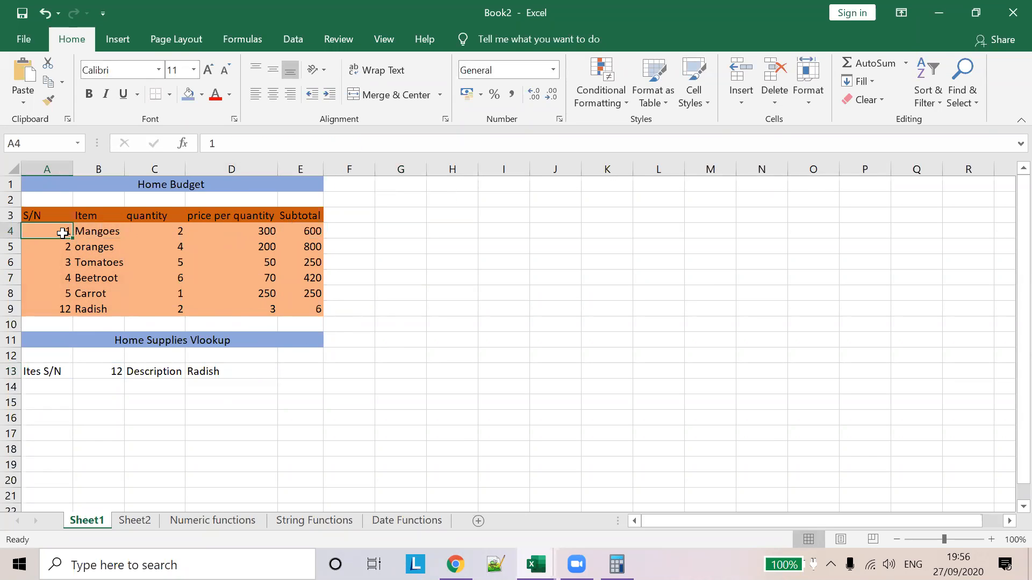
pyautogui.doubleClick(64, 233)
pyautogui.write('2')
pyautogui.click(56, 247)
pyautogui.write('21')
pyautogui.click(66, 264)
pyautogui.write('22')
pyautogui.click(64, 276)
pyautogui.write('34')
pyautogui.click(64, 295)
pyautogui.doubleClick(63, 296)
pyautogui.write('4')
pyautogui.click(403, 322)
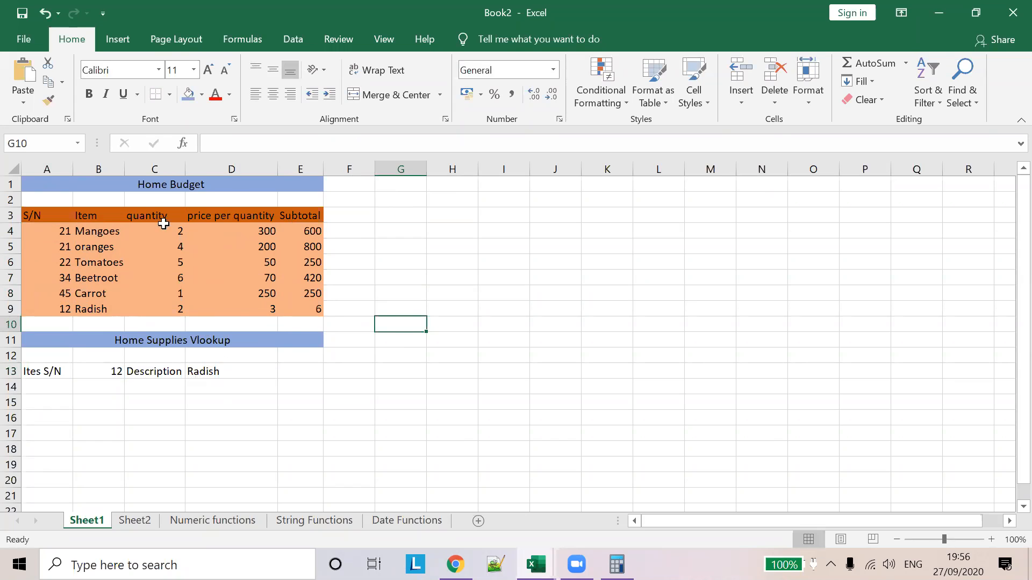
# Change the range lookup argument of the VLOOKUP in D13 to TRUE for an approximate match
pyautogui.click(228, 145)
pyautogui.click(202, 370)
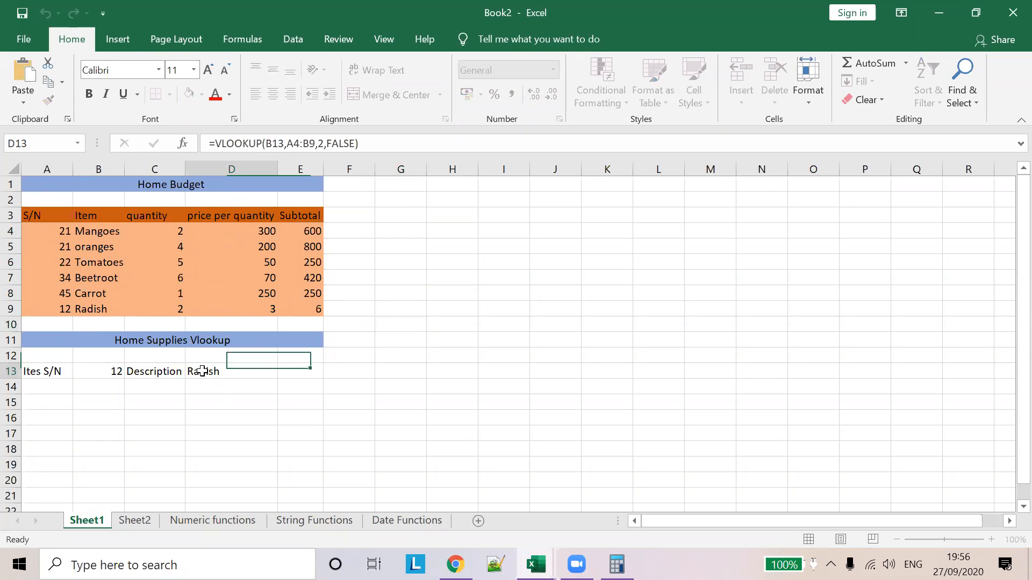
pyautogui.doubleClick(338, 145)
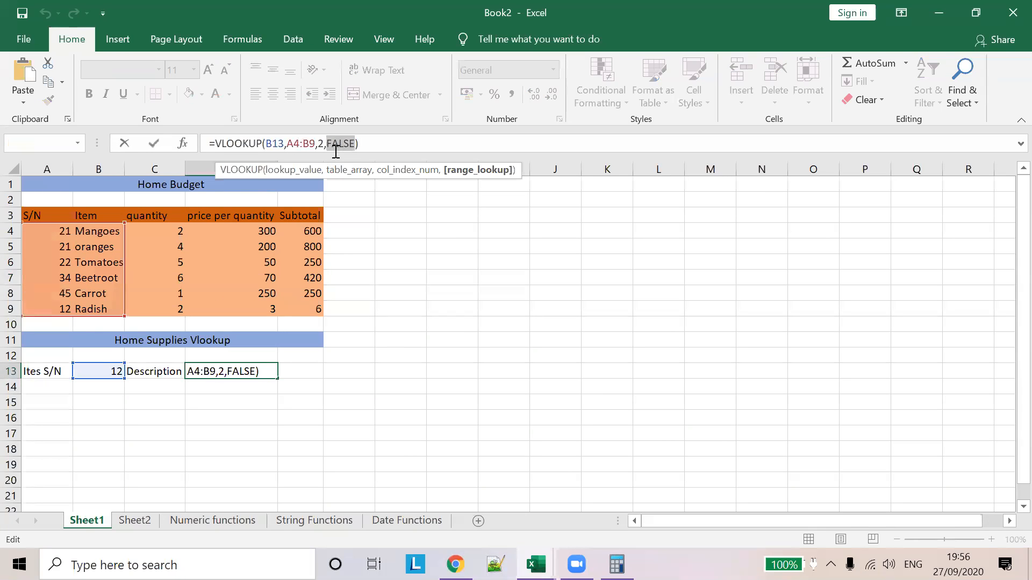
pyautogui.write('T')
pyautogui.doubleClick(358, 179)
pyautogui.click(404, 374)
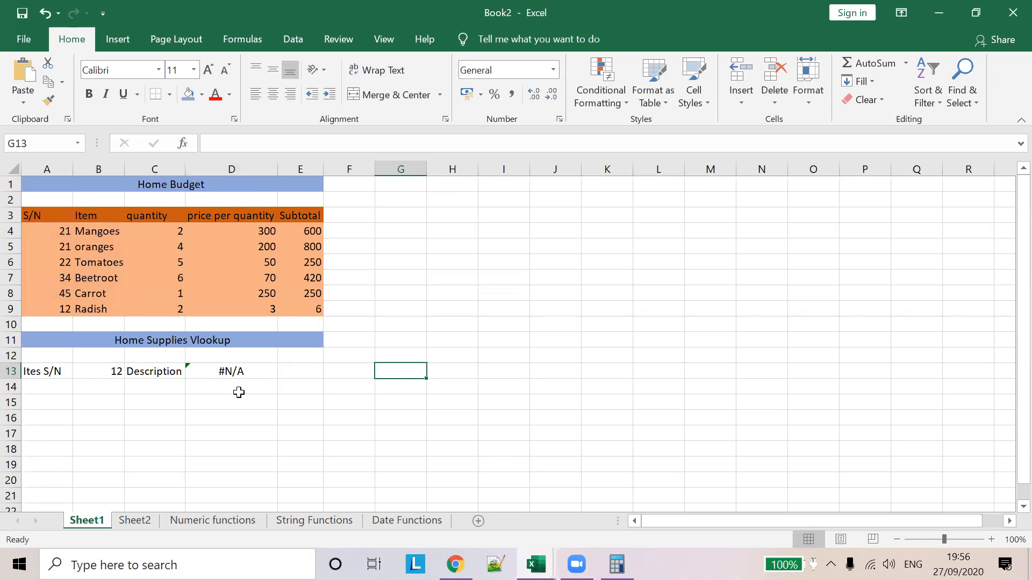
# Check the error options offered for the formula in D13 and dismiss them
pyautogui.click(216, 369)
pyautogui.click(172, 371)
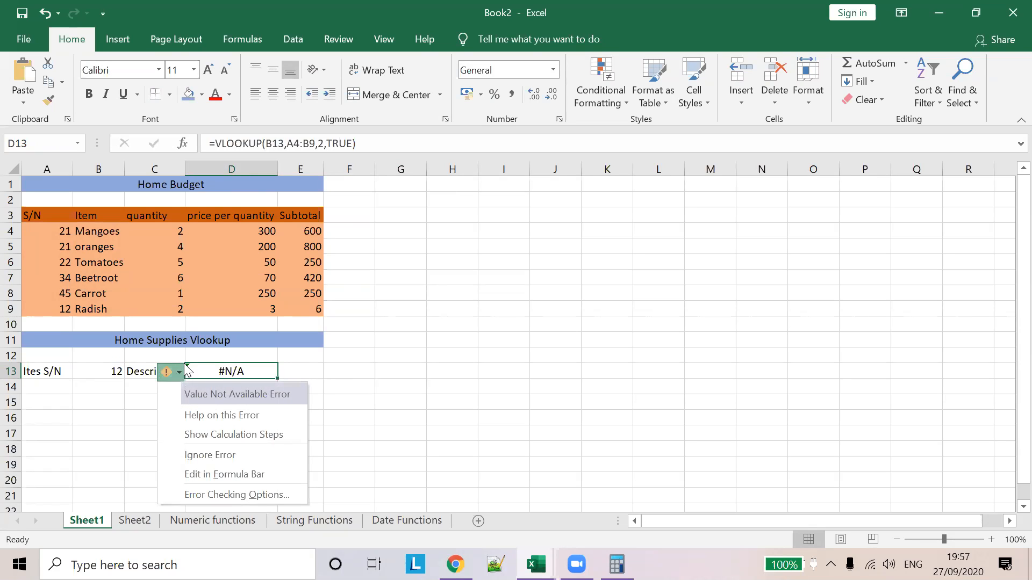
pyautogui.click(395, 382)
# Enter S/N 2 in the lookup cell B13
pyautogui.click(115, 370)
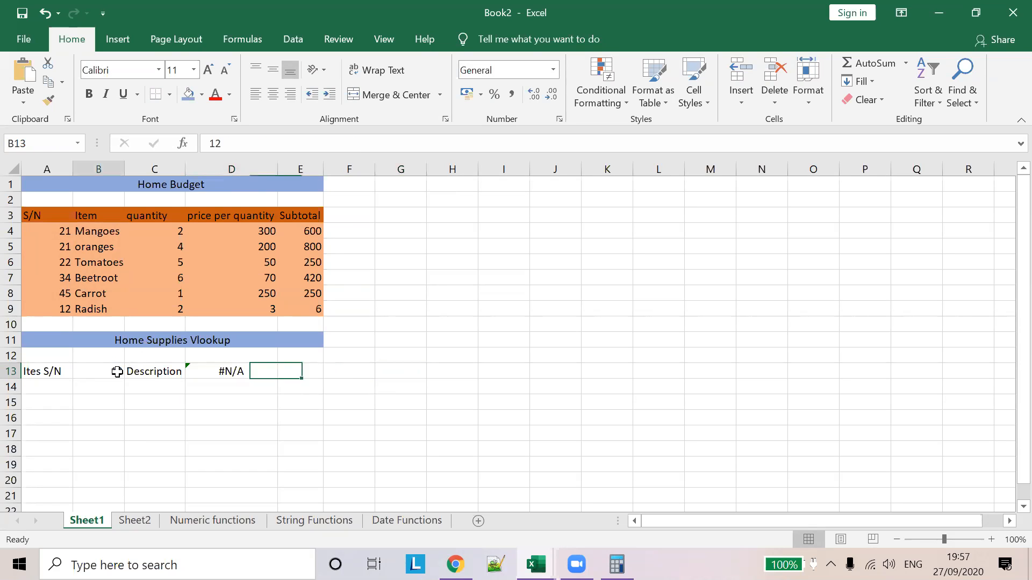
pyautogui.write('2')
pyautogui.click(370, 385)
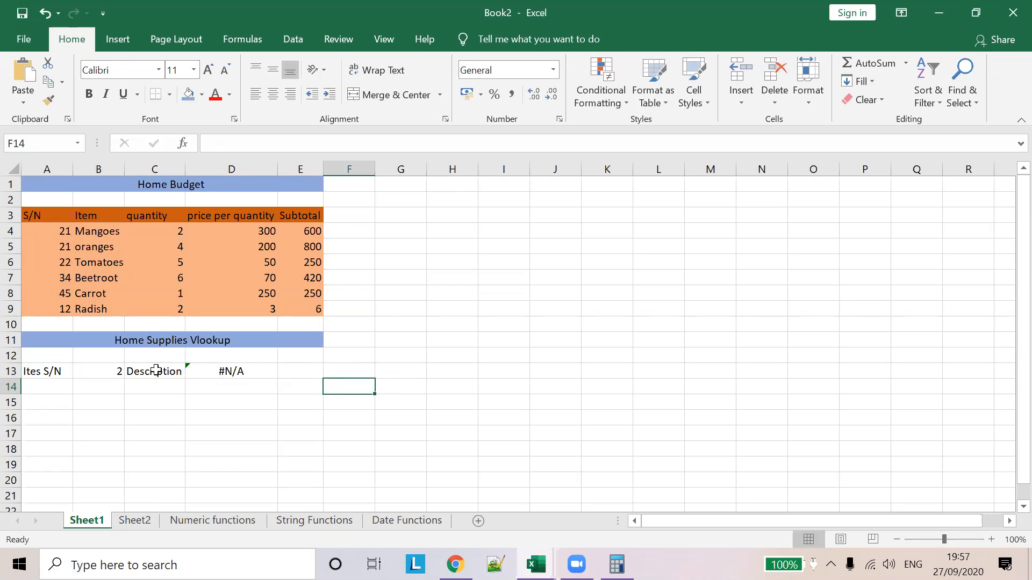
# Set the S/N of Mangoes in A4 to 2 and of oranges in A5 to 3
pyautogui.click(64, 232)
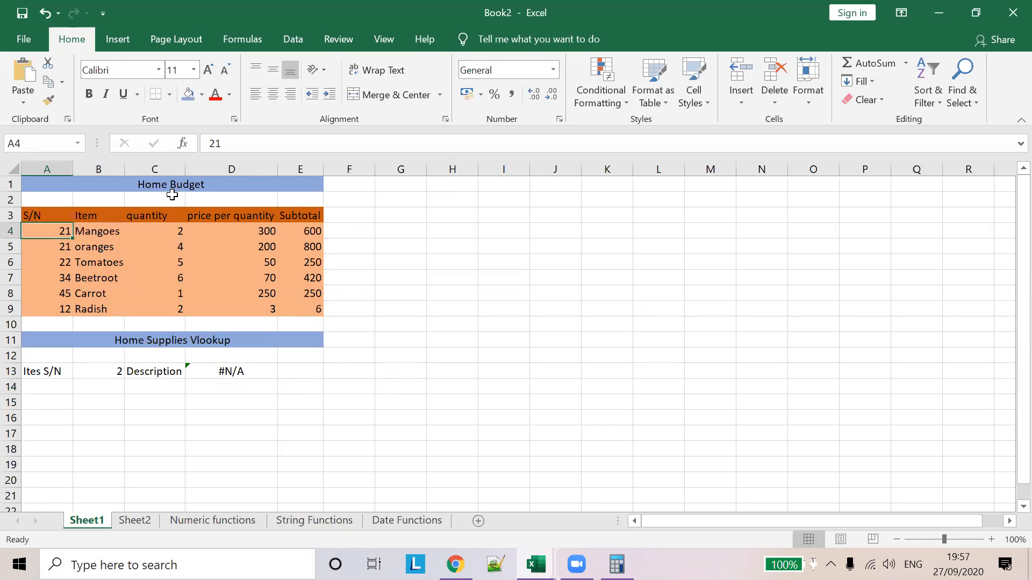
pyautogui.moveTo(230, 143); pyautogui.dragTo(191, 153)
pyautogui.write('2')
pyautogui.click(66, 251)
pyautogui.write('3')
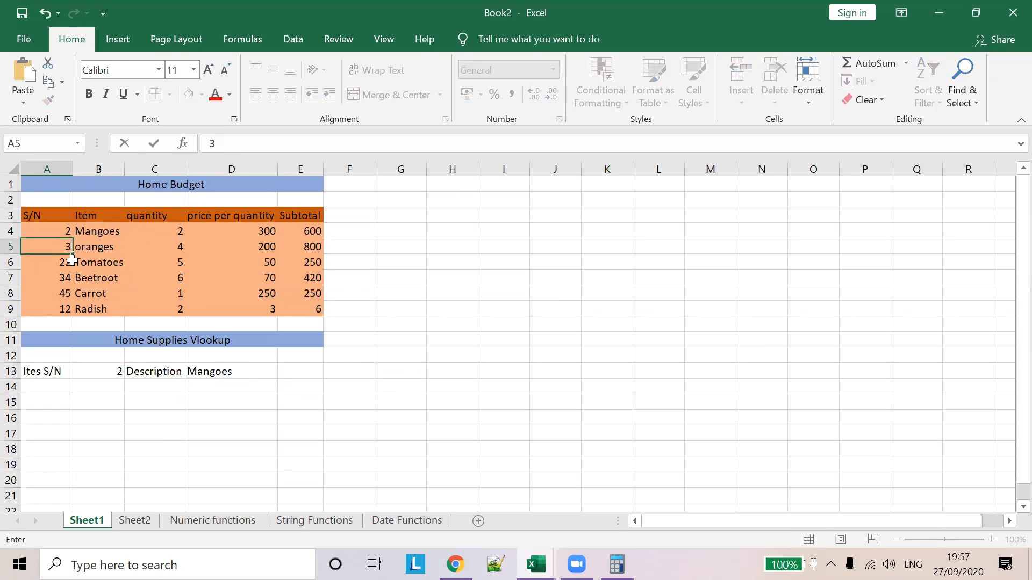
# Set the S/N values in A4:A6 to 22 for Mangoes, 33 for oranges and 44 for Tomatoes
pyautogui.click(65, 232)
pyautogui.write('22')
pyautogui.click(59, 247)
pyautogui.write('22')
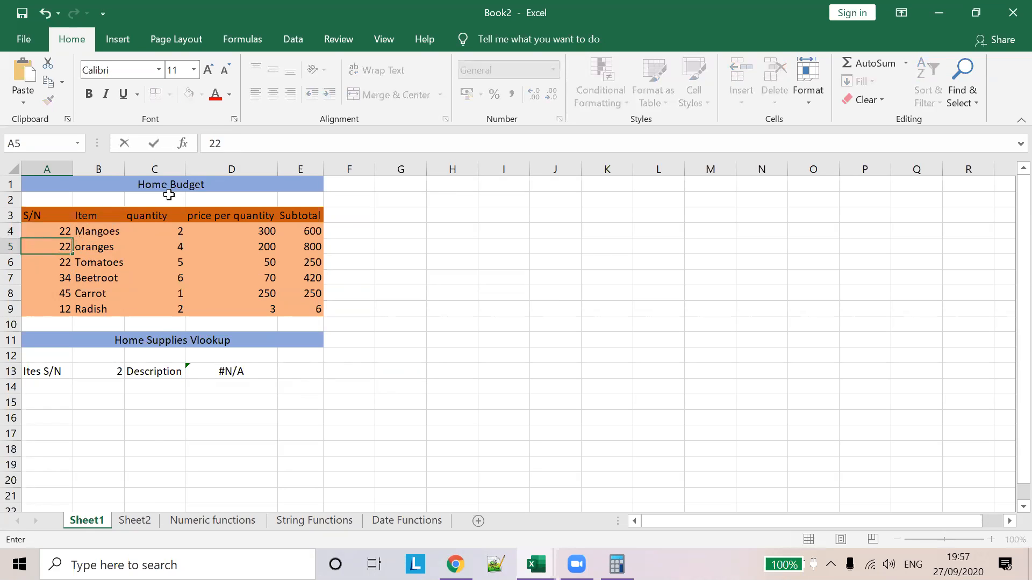
pyautogui.moveTo(227, 145); pyautogui.dragTo(186, 159)
pyautogui.write('33')
pyautogui.click(71, 264)
pyautogui.write('44')
# Set the S/N values in A7:A9 to 55 for Beetroot, 66 for Carrot and 77 for Radish
pyautogui.click(67, 280)
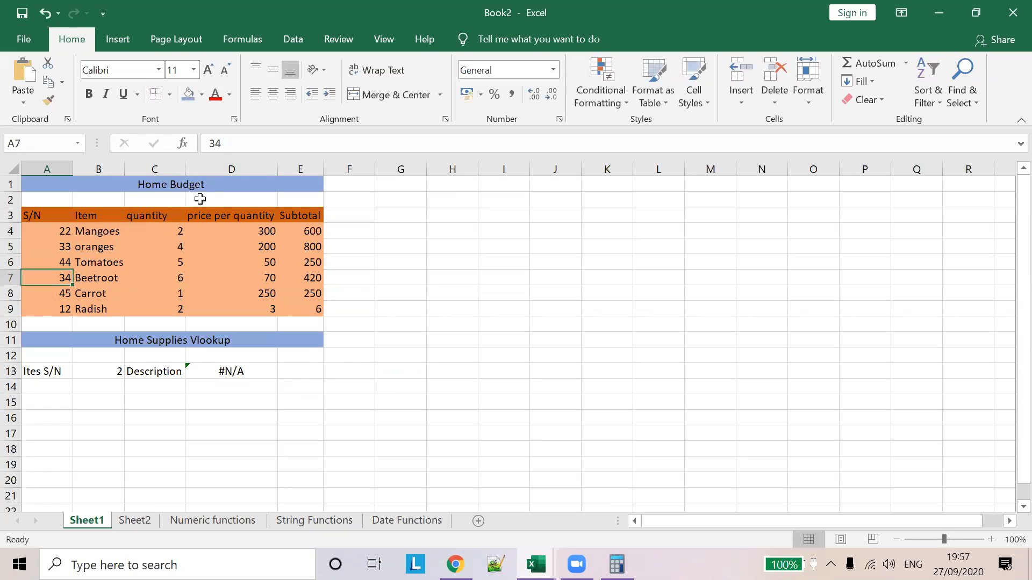
pyautogui.write('55')
pyautogui.click(62, 293)
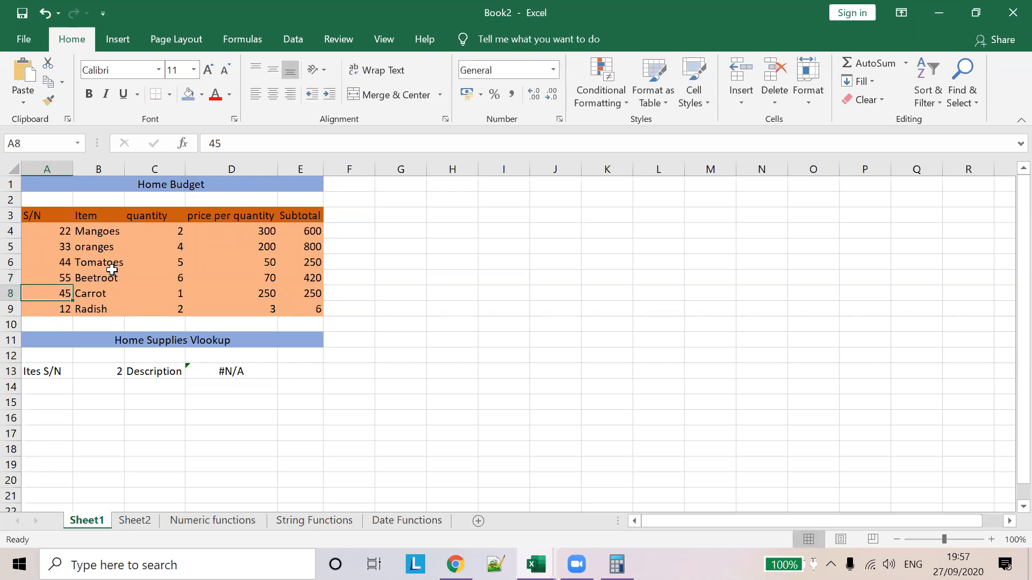
pyautogui.write('66')
pyautogui.click(62, 308)
pyautogui.write('77')
pyautogui.click(458, 306)
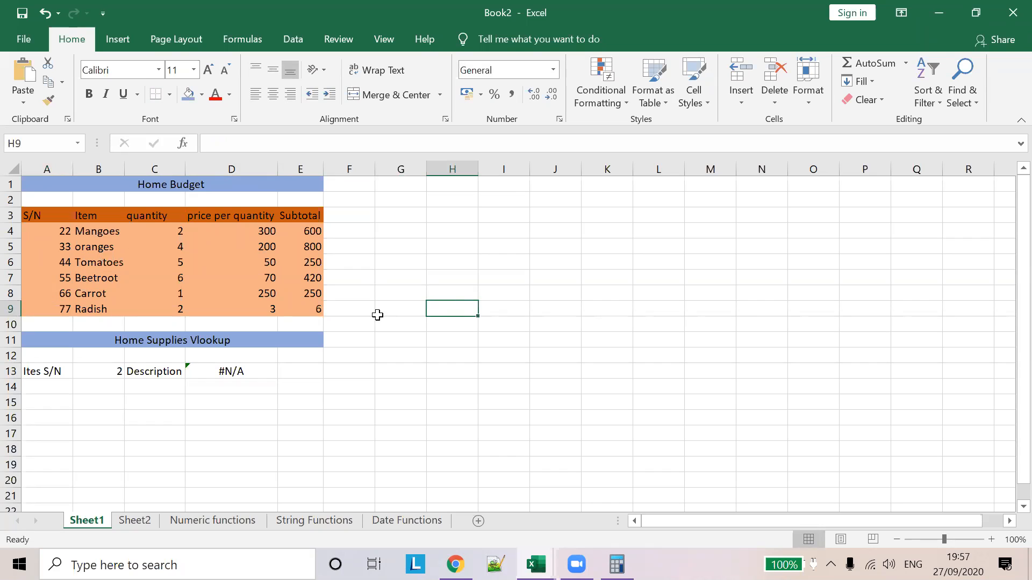
# Test the lookup with S/N 3 in B13 and check the error explanation for D13
pyautogui.click(110, 372)
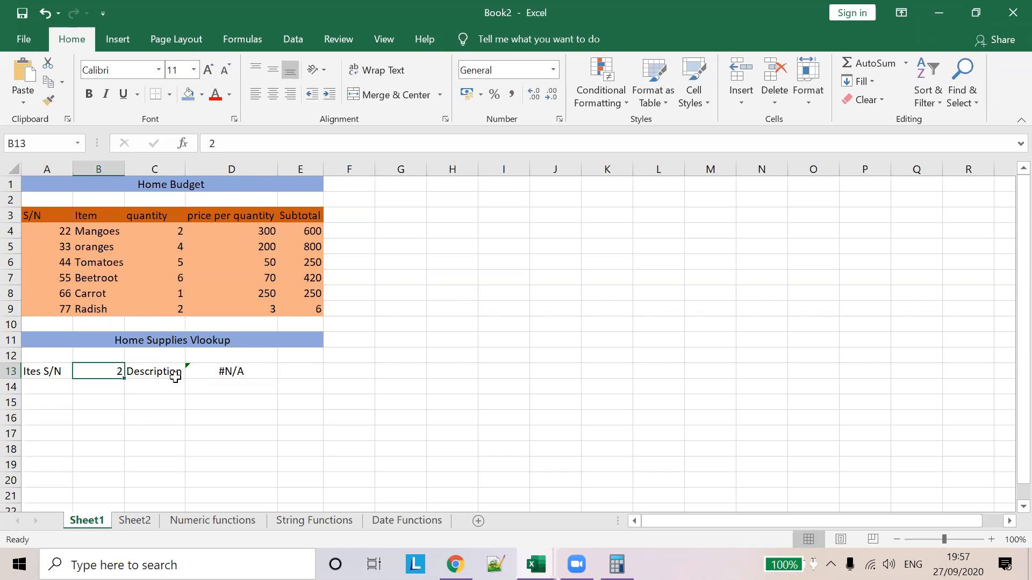
pyautogui.write('3')
pyautogui.click(302, 382)
pyautogui.click(232, 369)
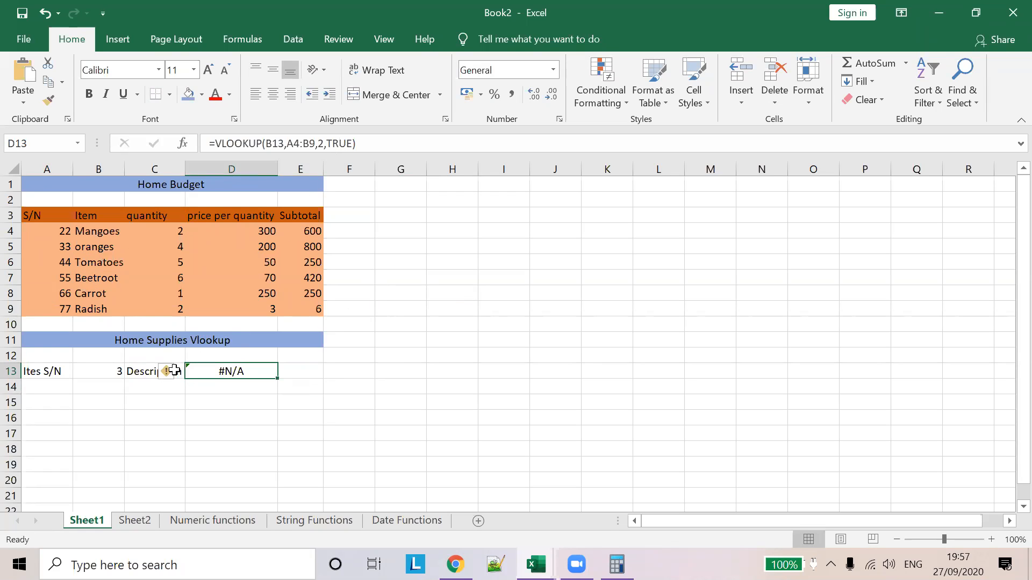
pyautogui.moveTo(171, 371)
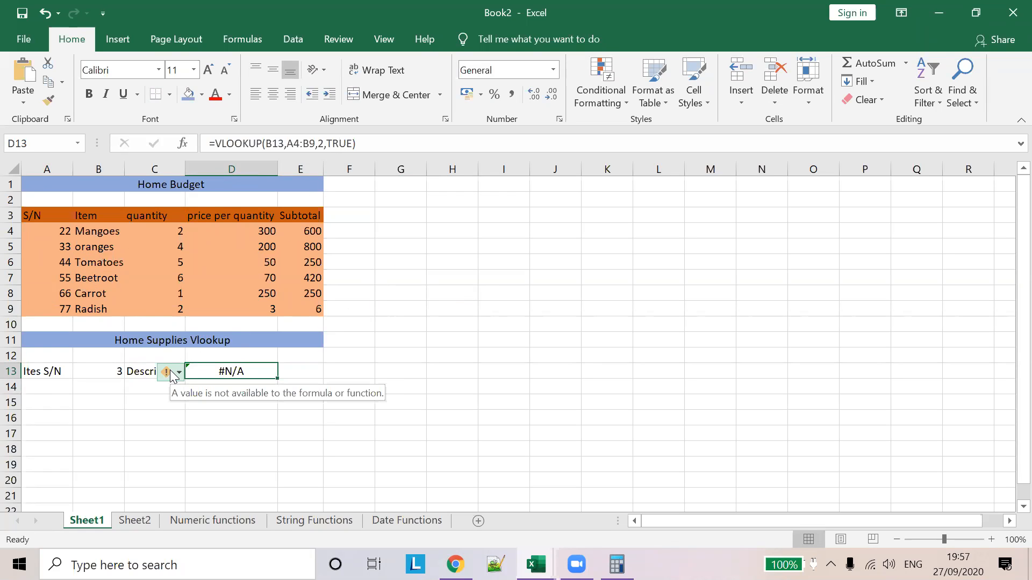
pyautogui.click(114, 369)
pyautogui.write('3')
pyautogui.click(318, 405)
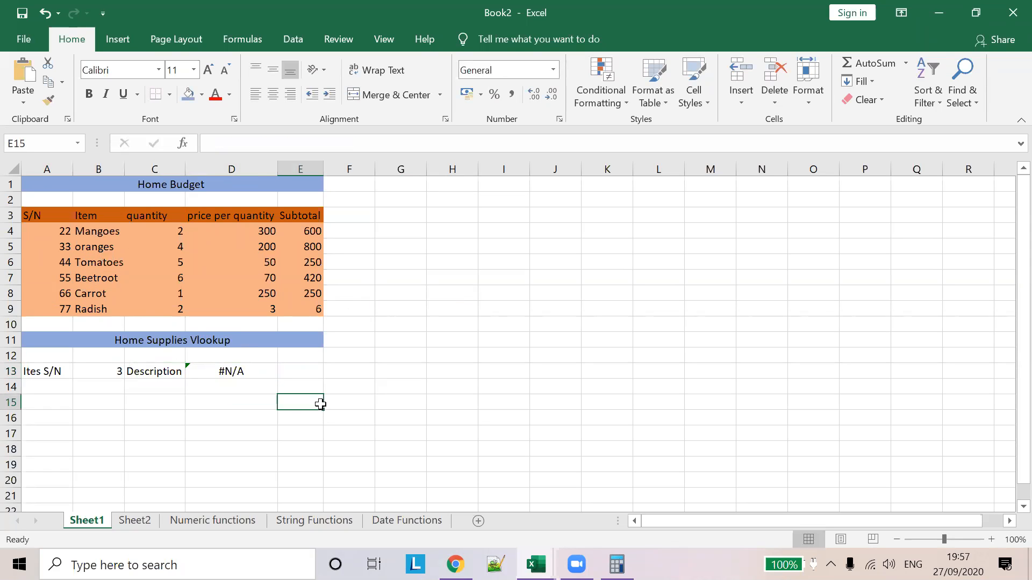
# Enter S/N 33 in the lookup cell B13
pyautogui.click(98, 369)
pyautogui.write('33')
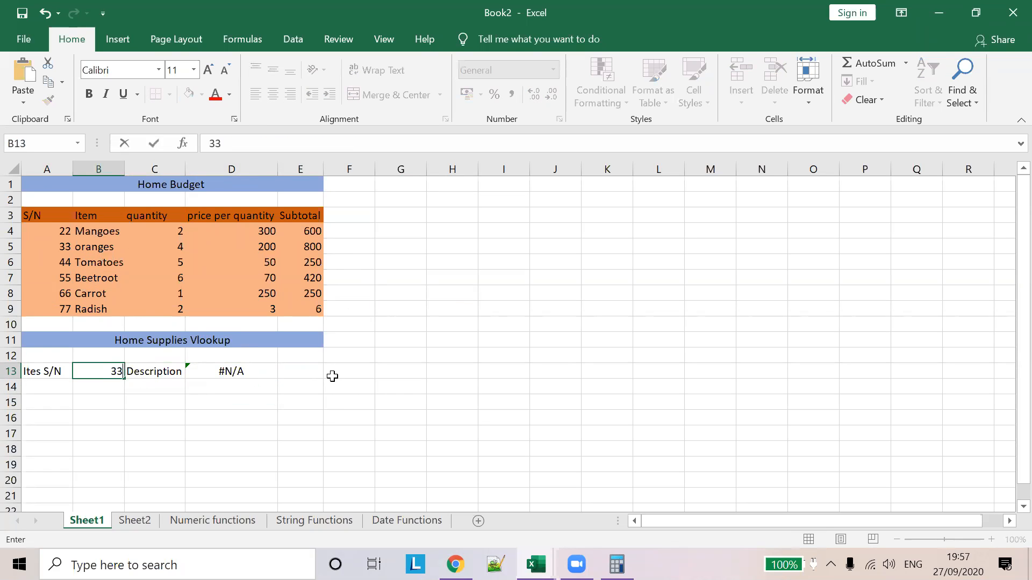
pyautogui.click(331, 375)
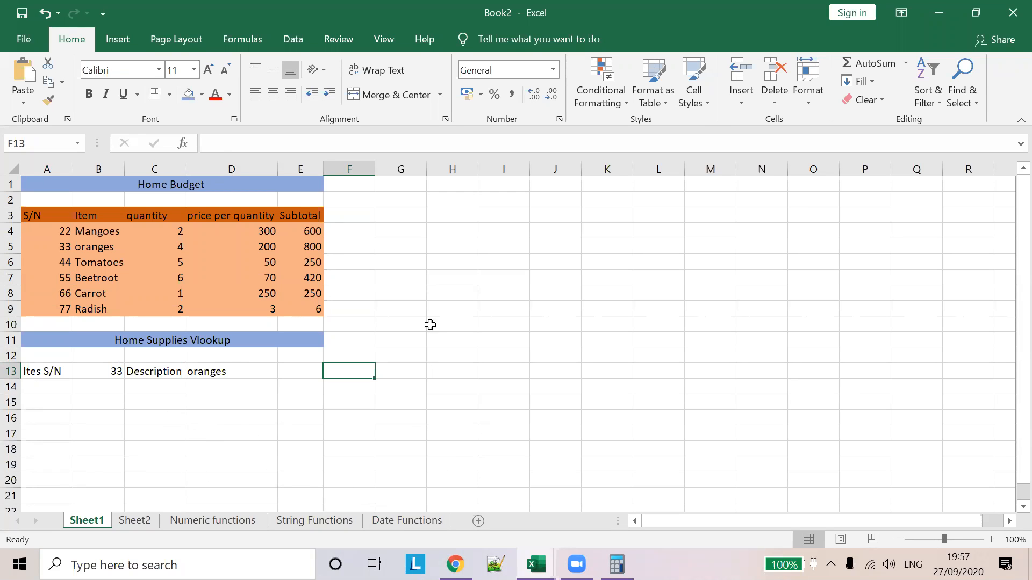
# Change the match type in D13's VLOOKUP formula to FALSE for an exact match
pyautogui.click(251, 294)
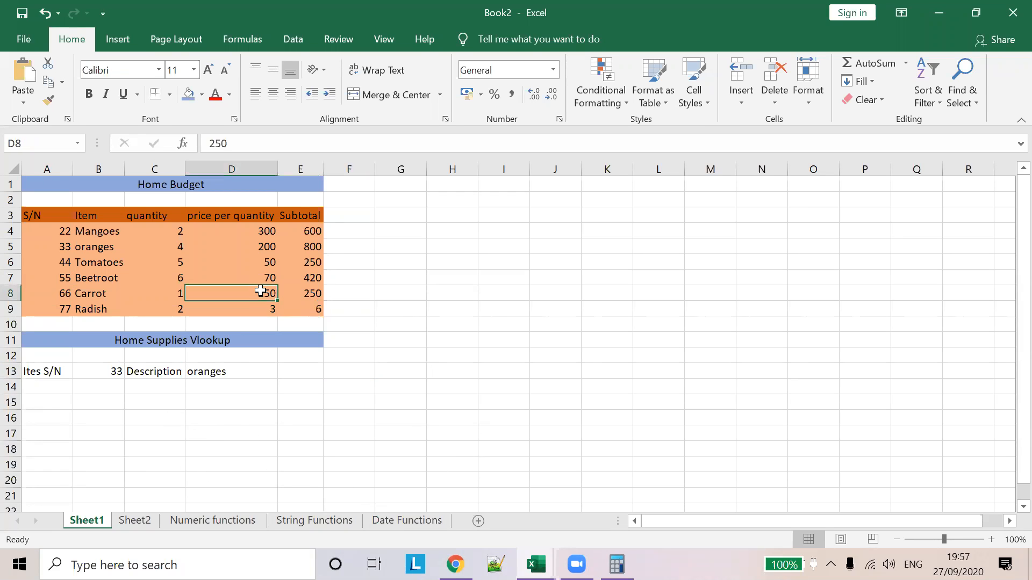
pyautogui.click(260, 370)
pyautogui.doubleClick(333, 144)
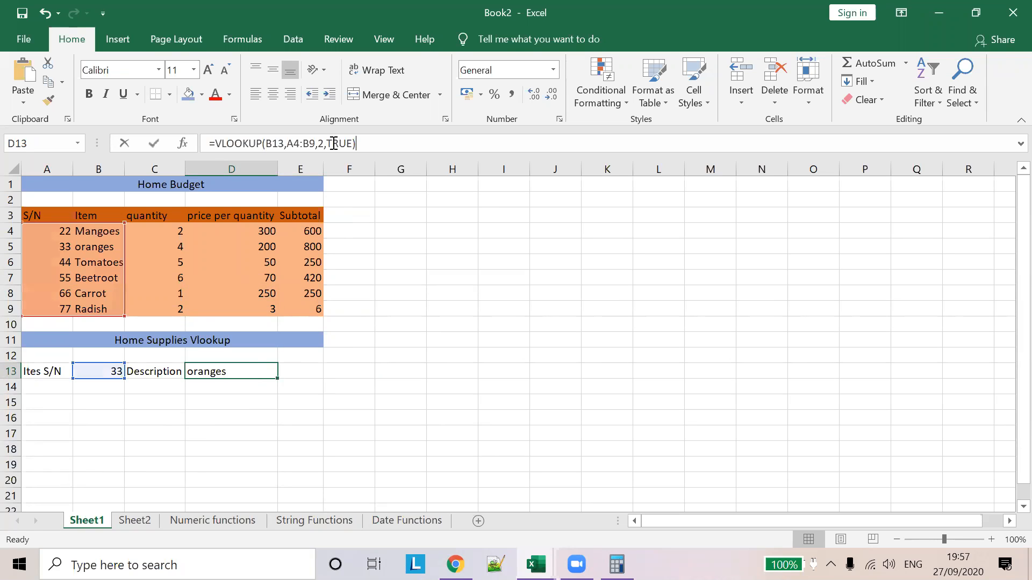
pyautogui.write('FALSE')
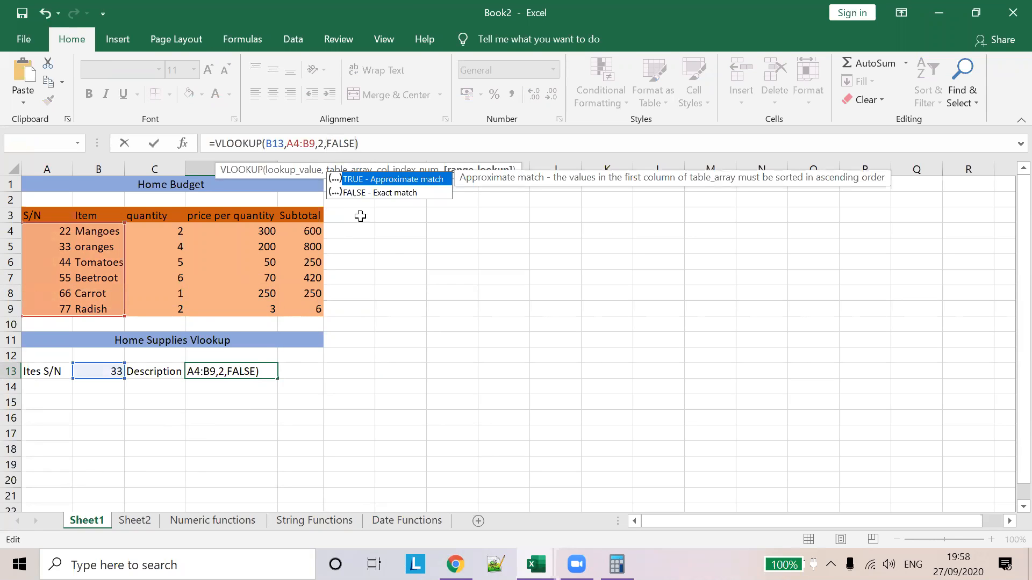
pyautogui.click(387, 283)
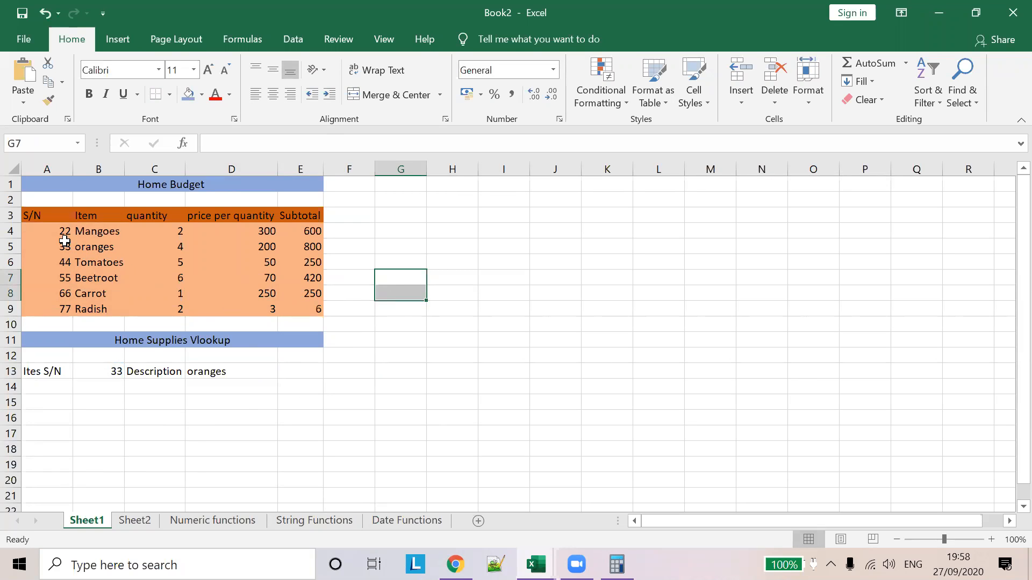
# Enter the partial formula =VLOO in E13, beside the looked-up description
pyautogui.click(302, 374)
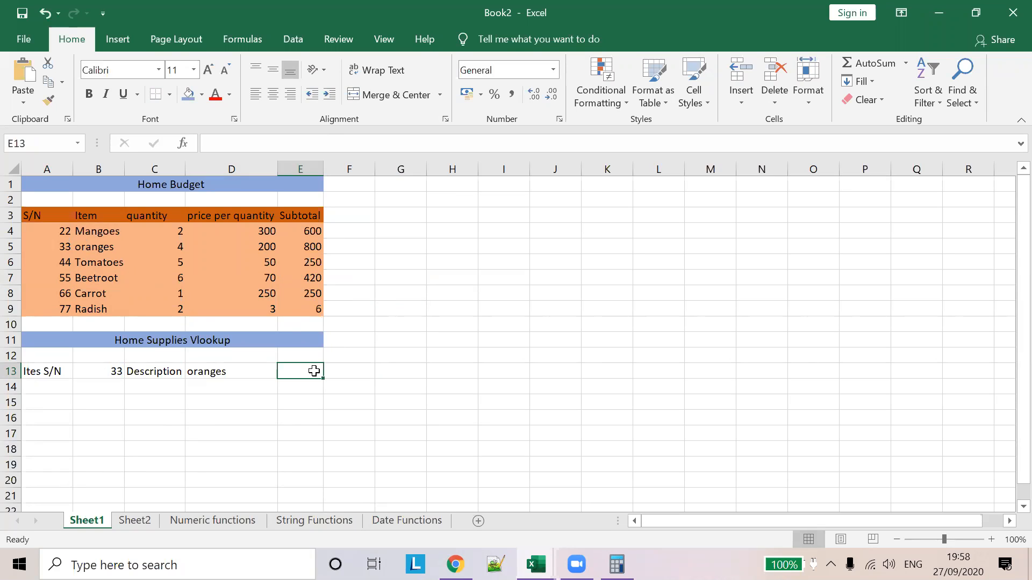
pyautogui.write('Pr')
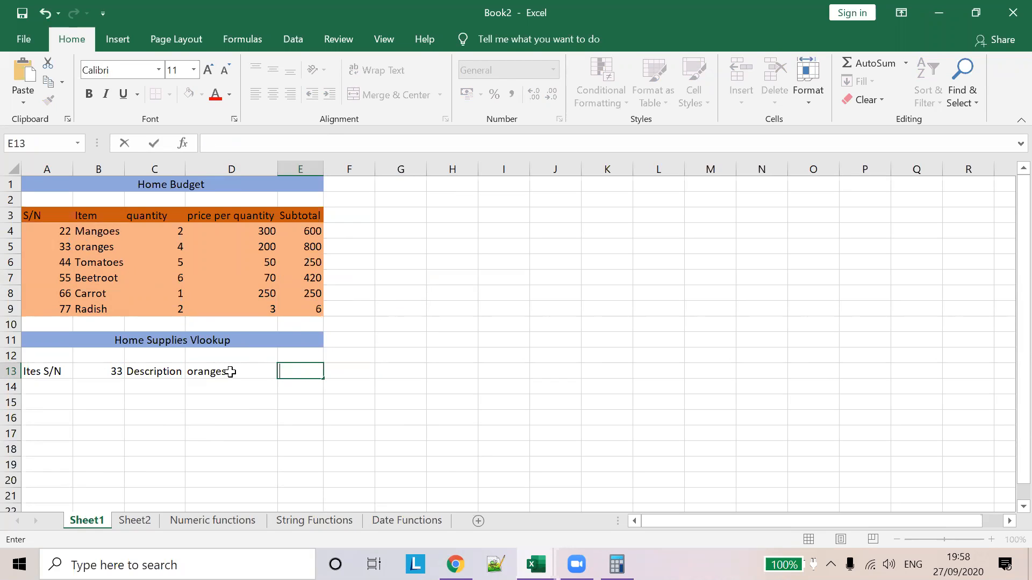
pyautogui.click(256, 145)
pyautogui.write('=')
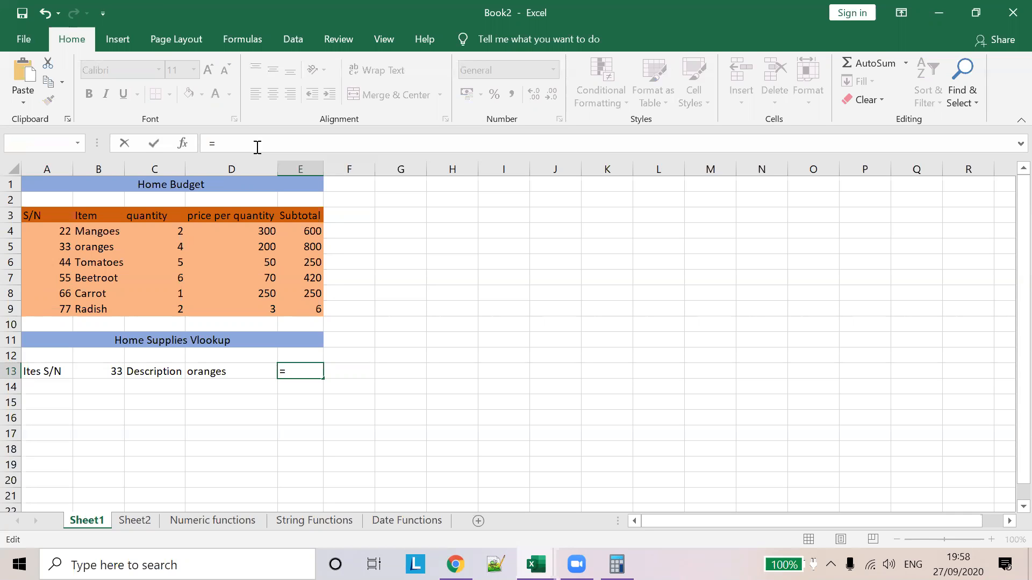
pyautogui.write('VLOO')
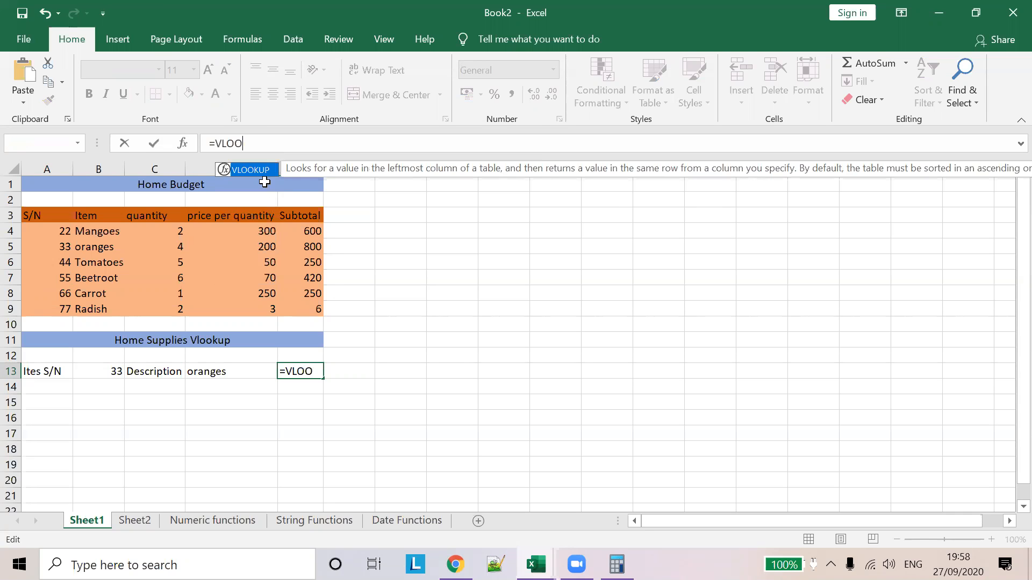
pyautogui.press('Return')
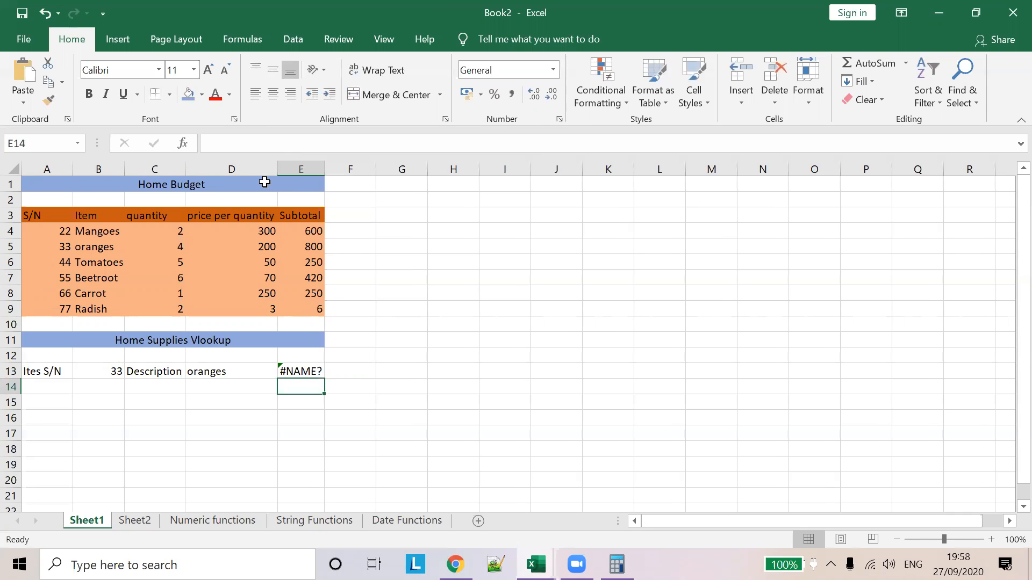
pyautogui.click(313, 370)
pyautogui.click(270, 143)
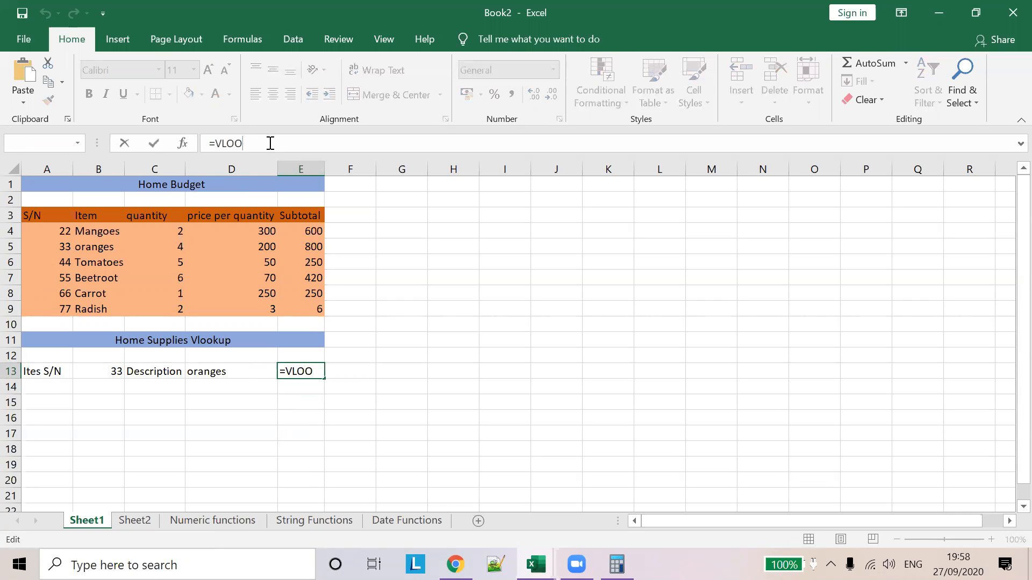
pyautogui.write('K')
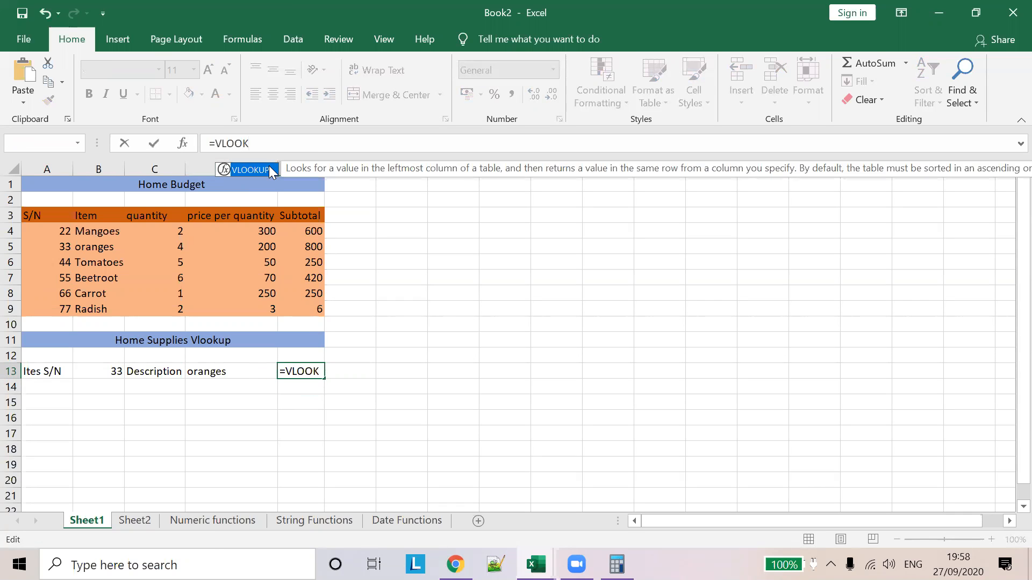
pyautogui.doubleClick(268, 168)
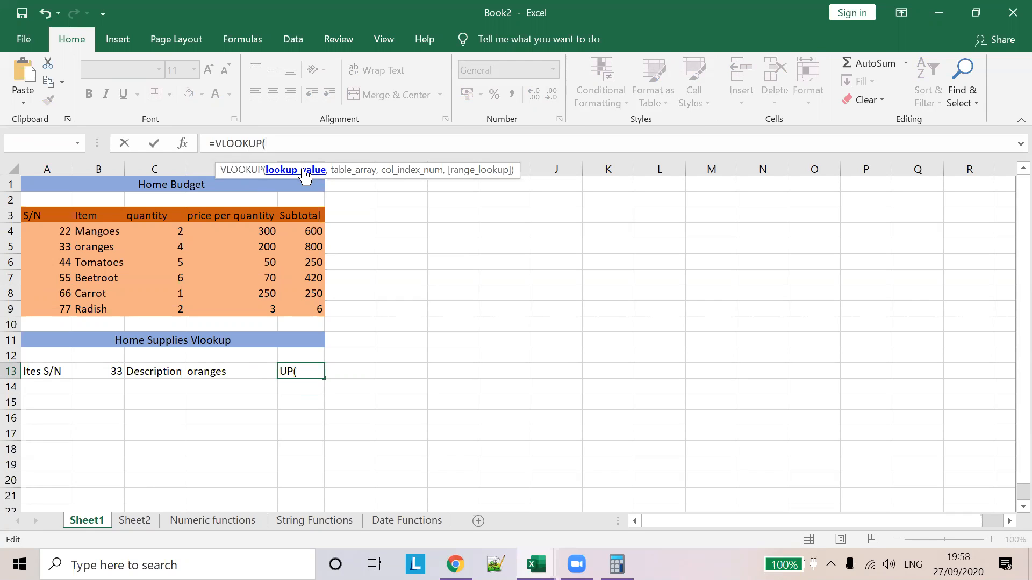
pyautogui.click(119, 370)
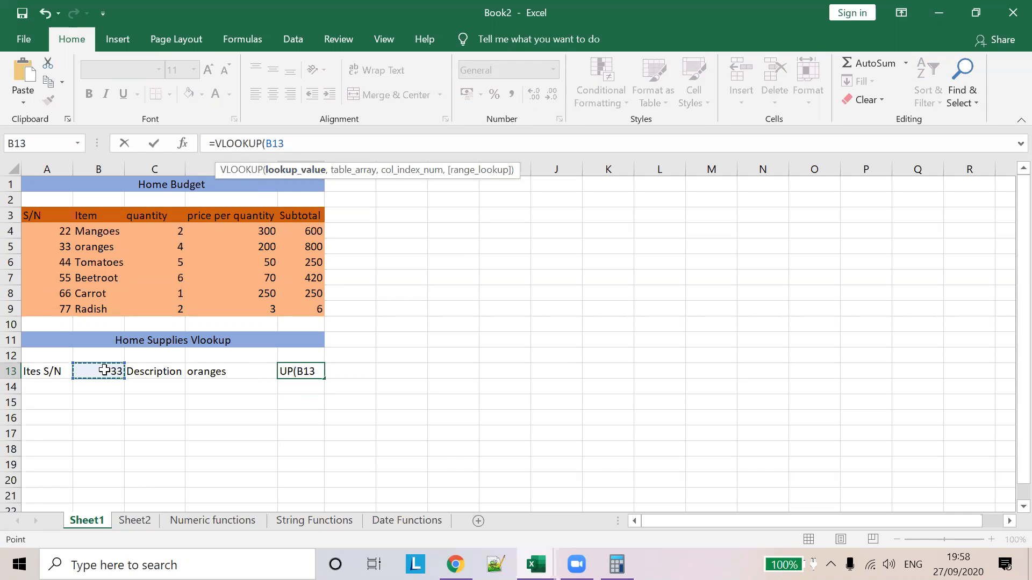
pyautogui.click(459, 314)
pyautogui.press('Escape')
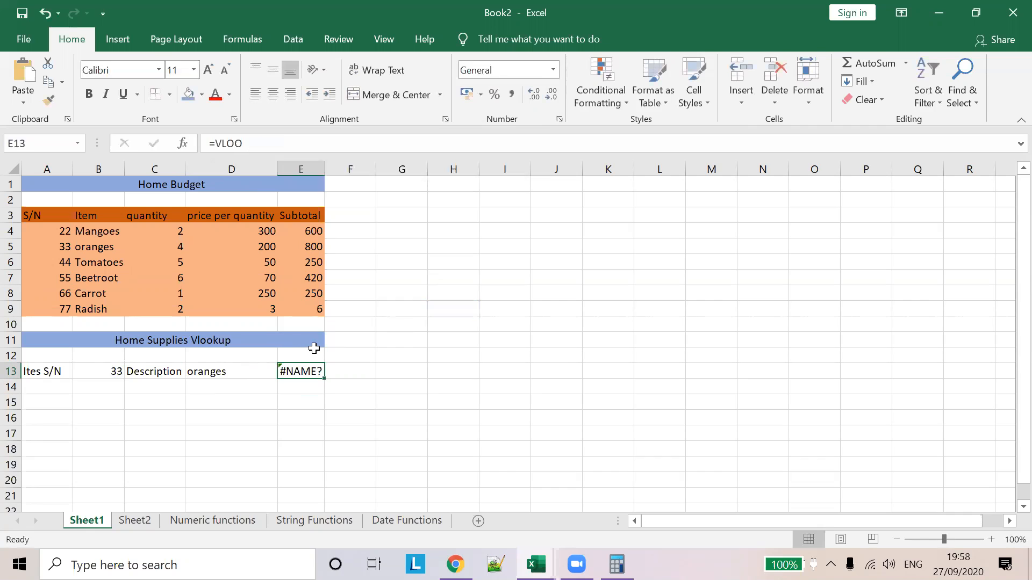
# Complete the function name in E13 as VLOOKUP and use B13 as its lookup value, following the formula in D13
pyautogui.click(118, 372)
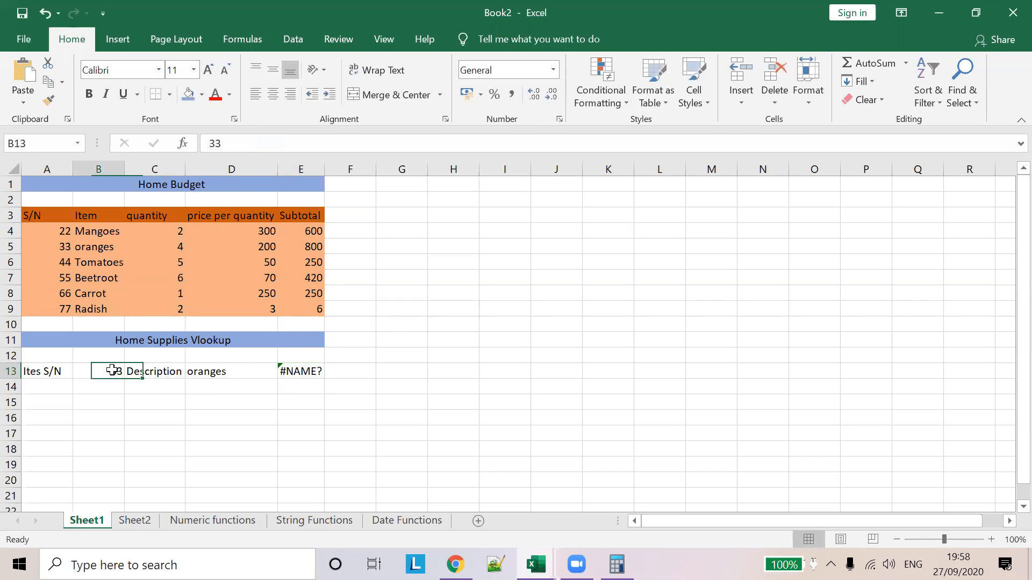
pyautogui.click(207, 374)
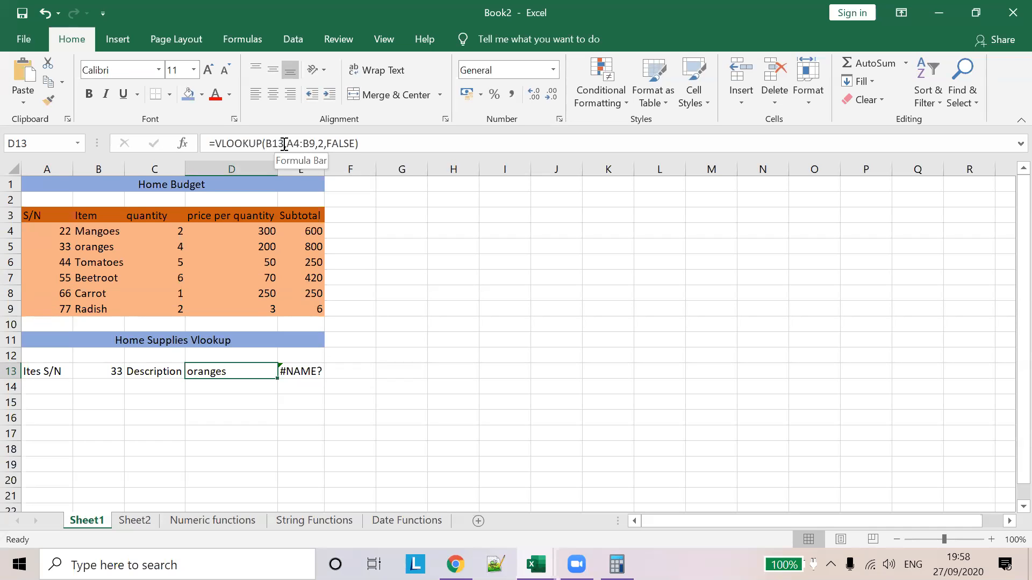
pyautogui.click(300, 370)
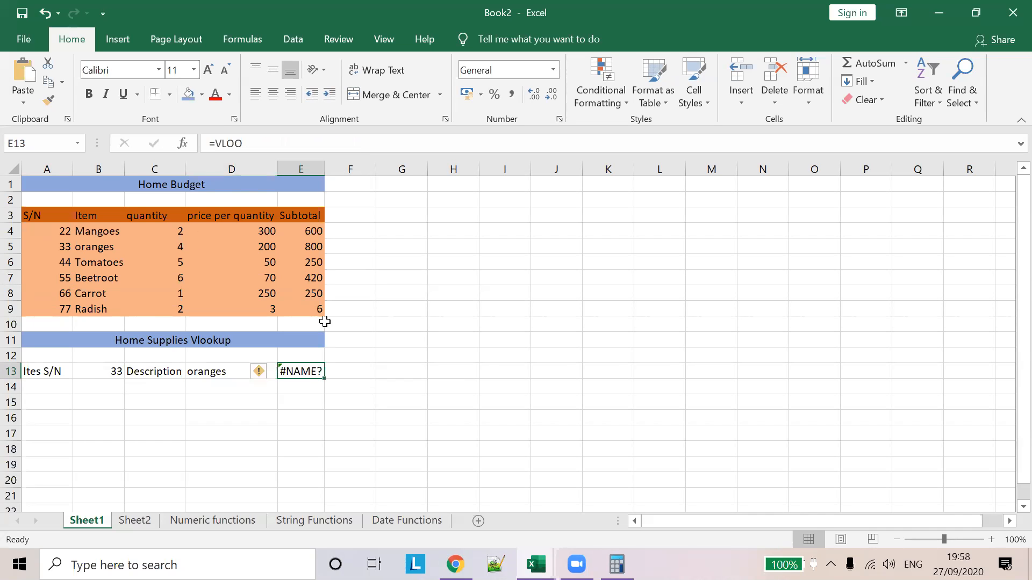
pyautogui.click(287, 137)
pyautogui.write('K')
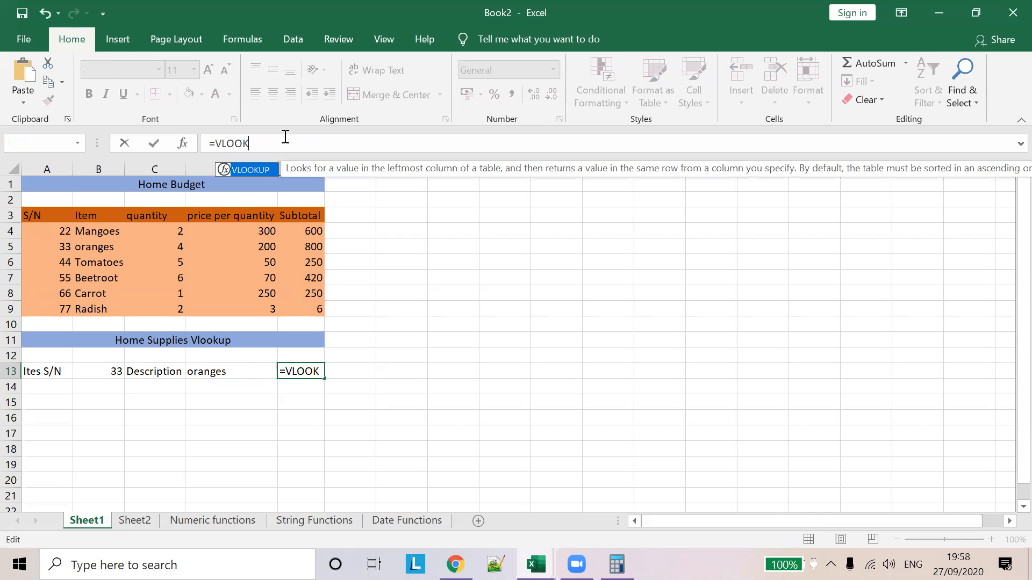
pyautogui.doubleClick(261, 167)
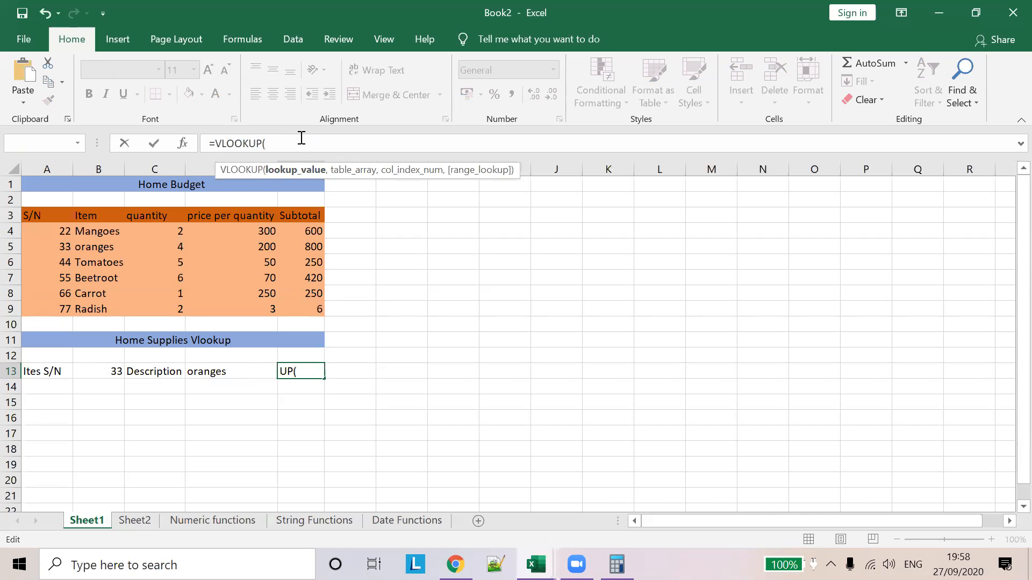
pyautogui.click(102, 371)
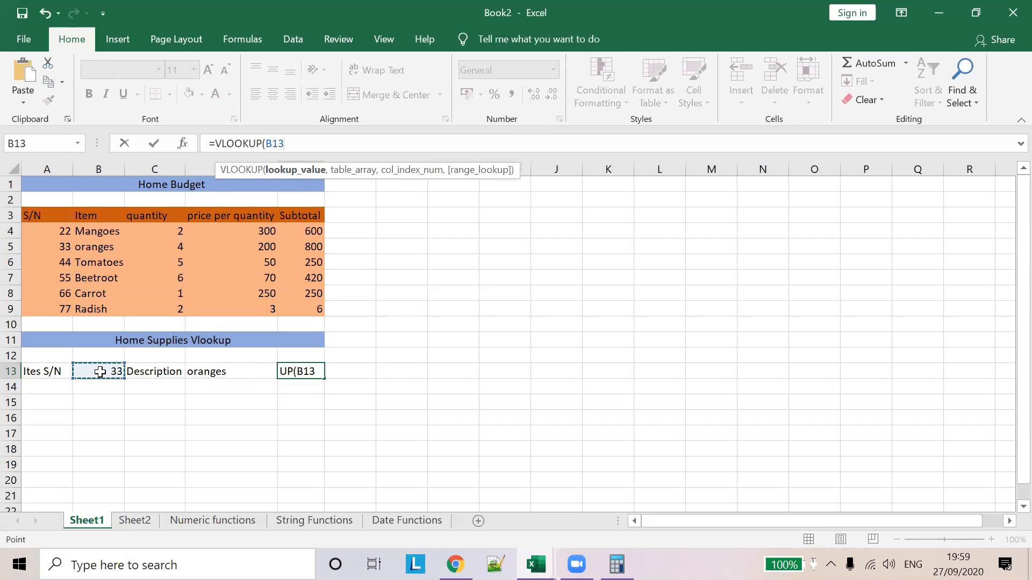
pyautogui.click(339, 148)
pyautogui.write(',')
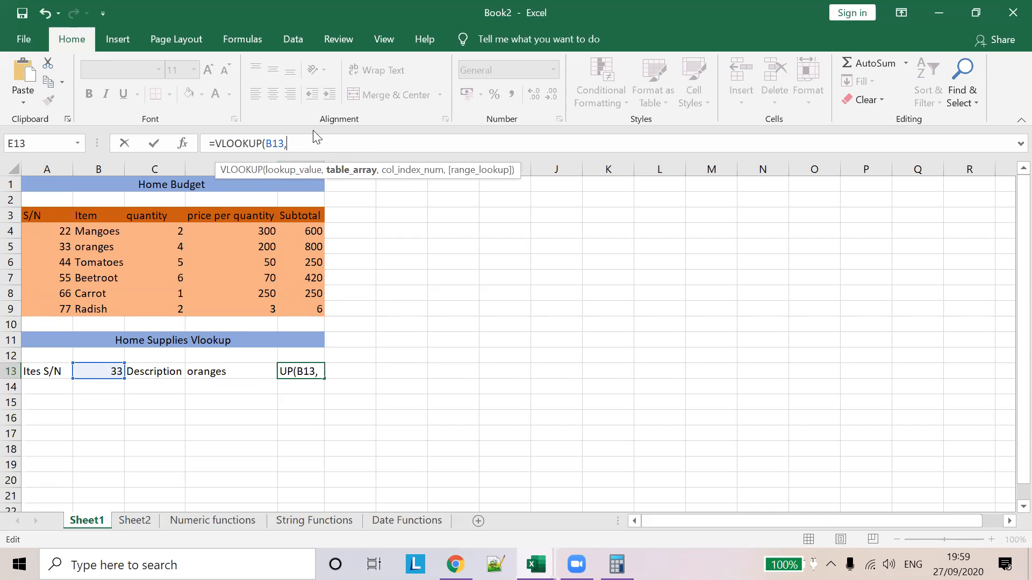
# Finish E13's VLOOKUP with table range A4:C9, column index 3 and exact match FALSE to return the quantity
pyautogui.moveTo(51, 230); pyautogui.dragTo(152, 304)
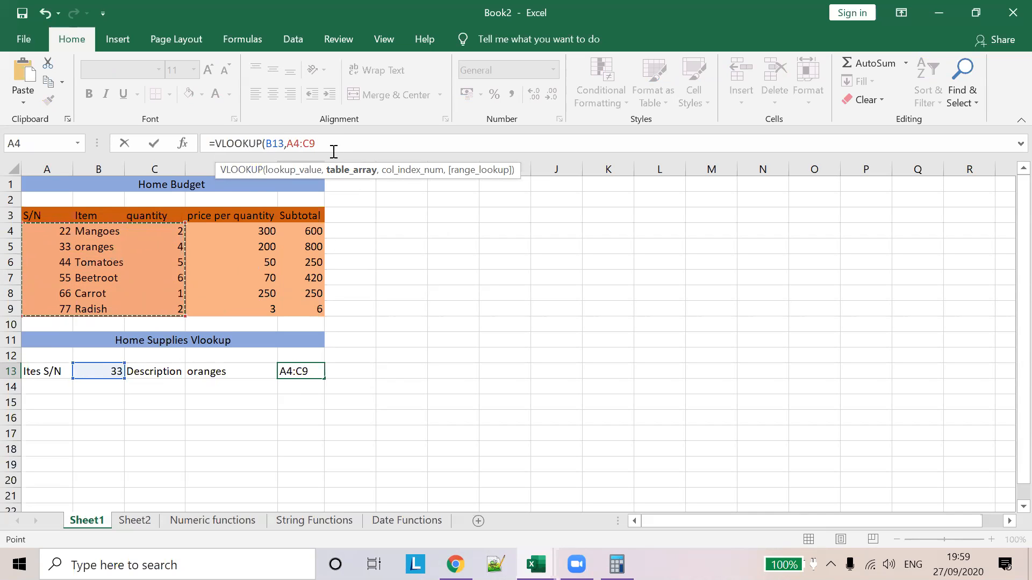
pyautogui.write(',')
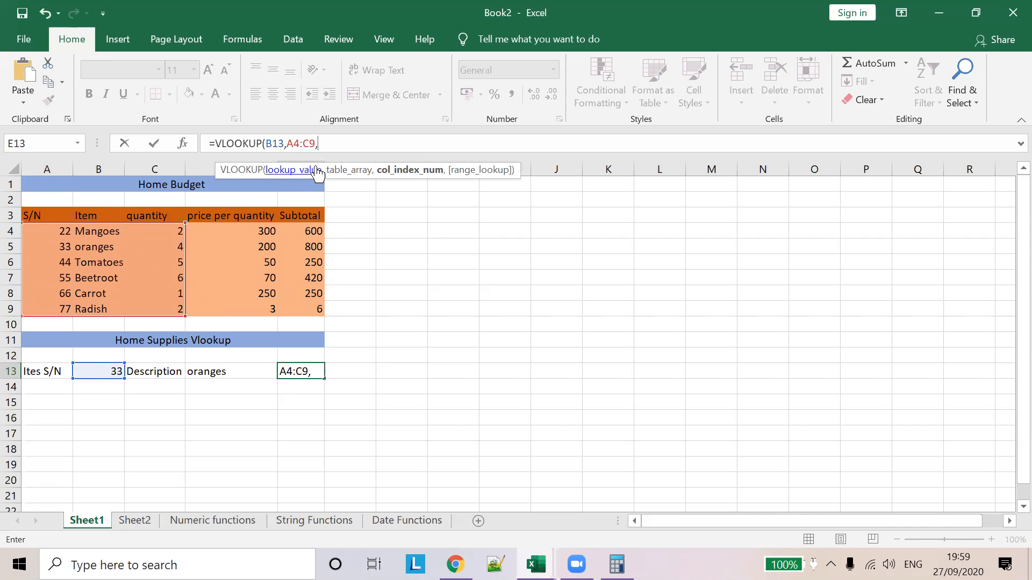
pyautogui.write('3,')
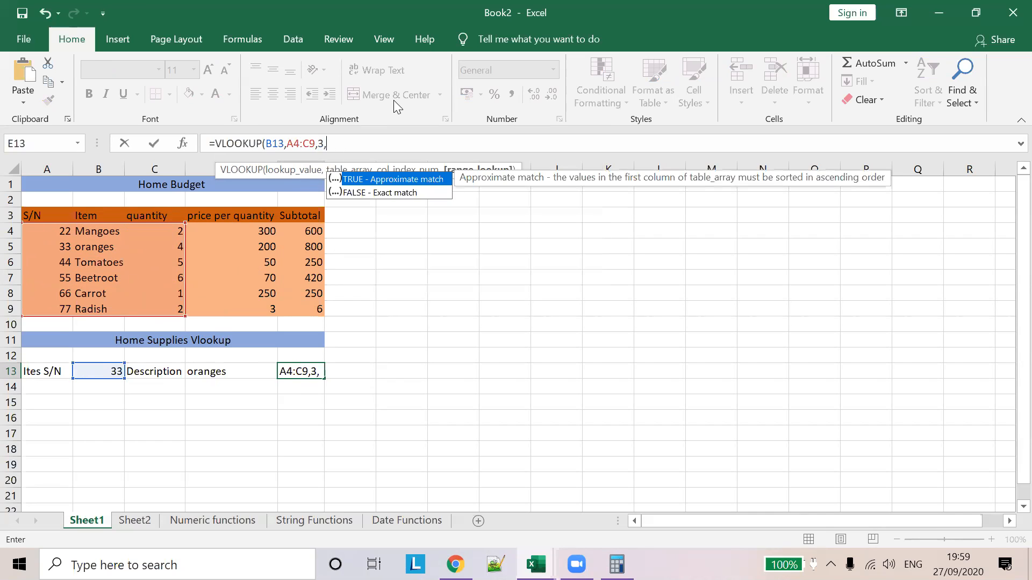
pyautogui.doubleClick(382, 192)
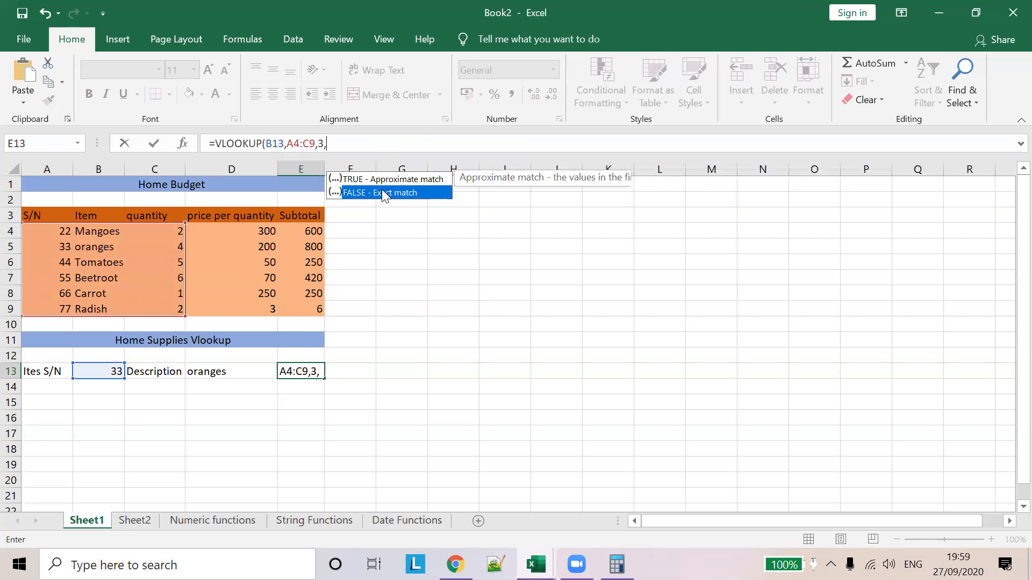
pyautogui.write(')')
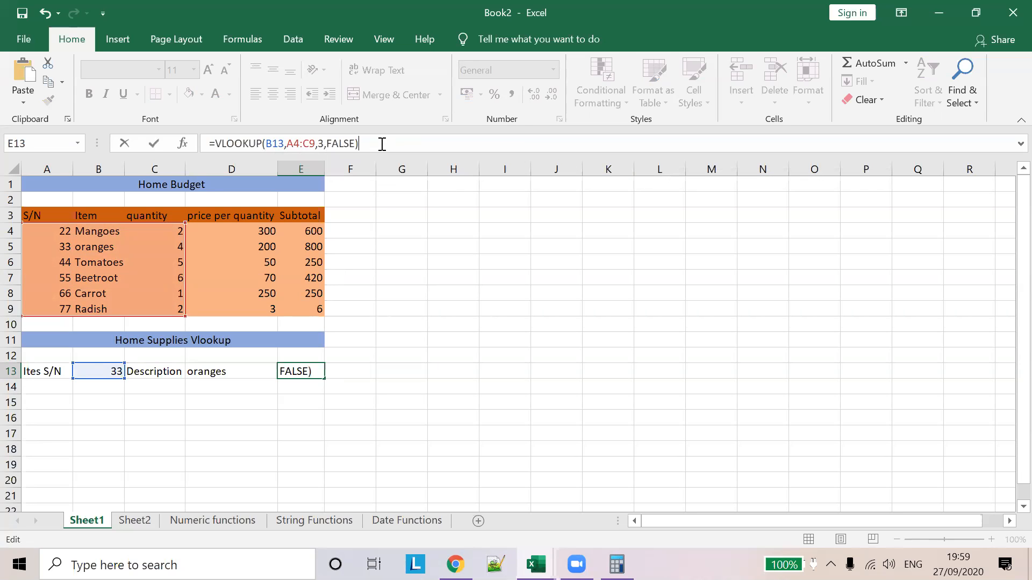
pyautogui.click(384, 353)
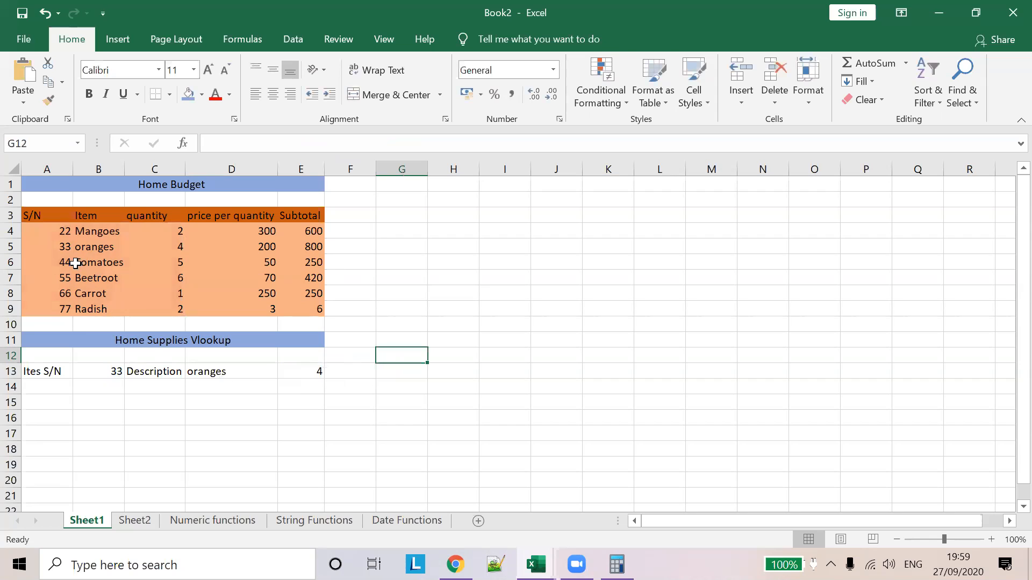
# Replace the S/N in lookup cell B13 with 44
pyautogui.doubleClick(117, 371)
pyautogui.write('44')
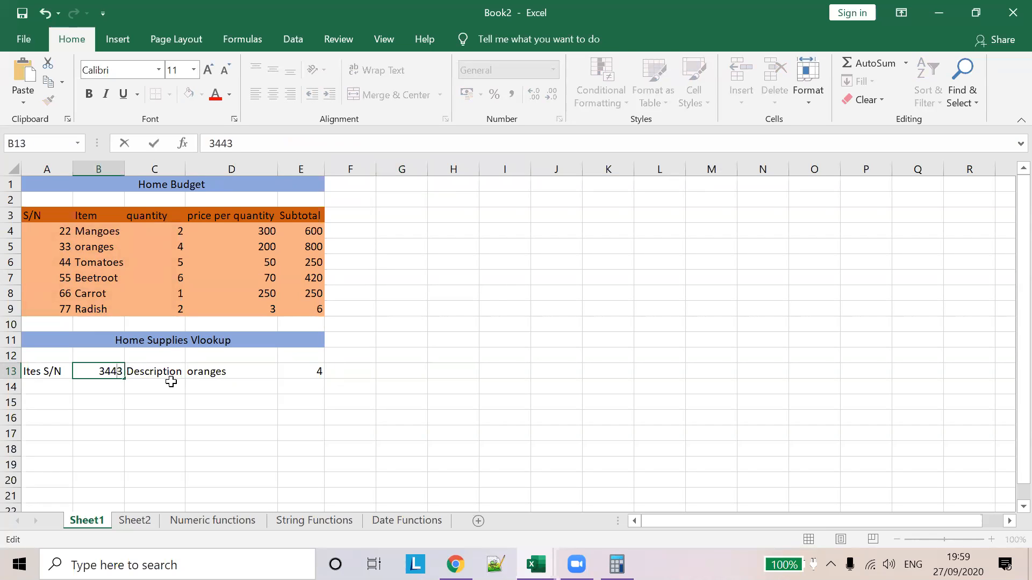
pyautogui.hotkey('ctrl', 'a')
pyautogui.write('44')
pyautogui.click(336, 383)
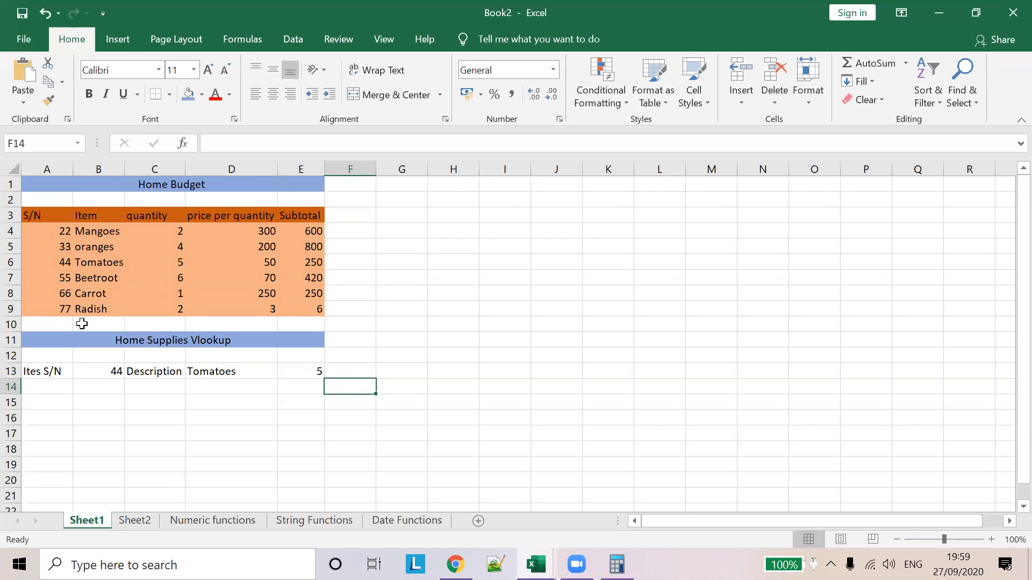
# Replace the S/N in lookup cell B13 with 66
pyautogui.click(111, 372)
pyautogui.write('66')
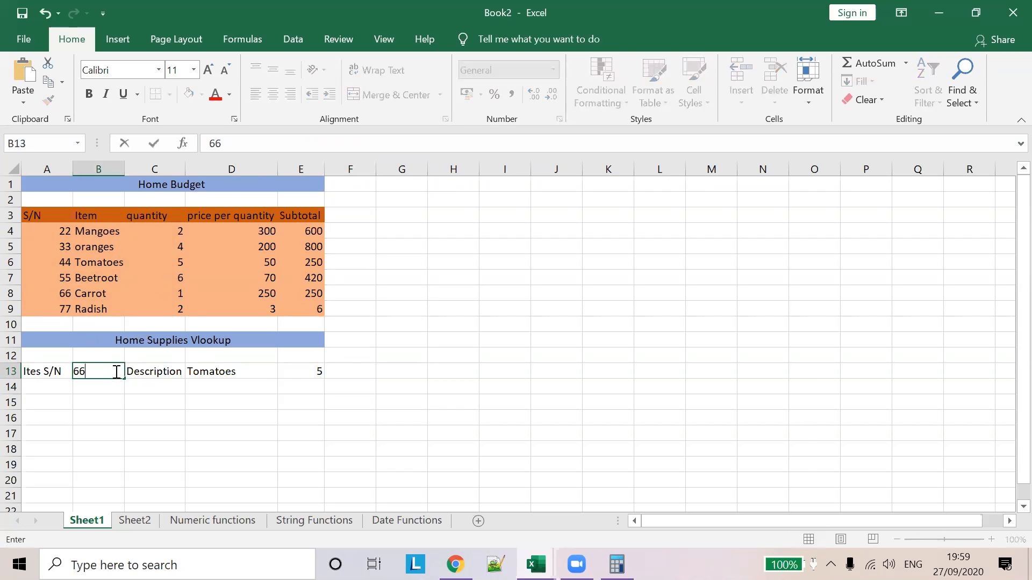
pyautogui.click(348, 368)
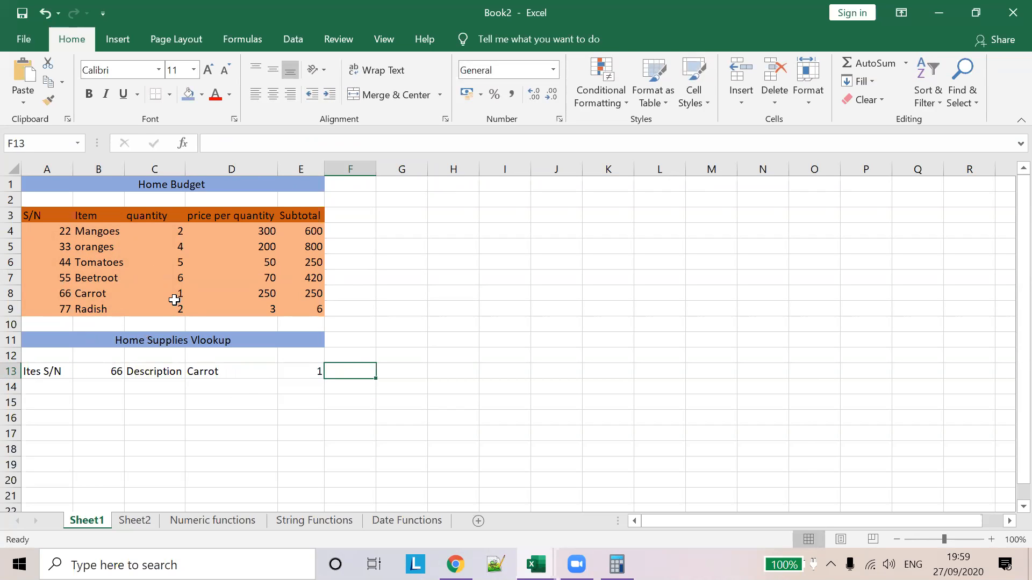
# Look up the Radish row by changing the S/N in B13 to 77
pyautogui.click(69, 310)
pyautogui.write('77')
pyautogui.click(389, 357)
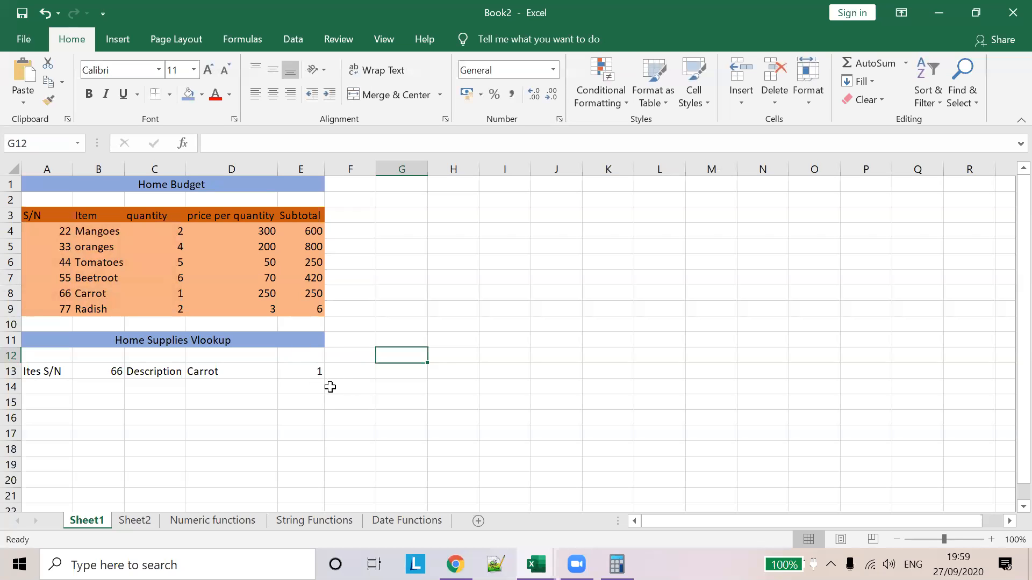
pyautogui.click(111, 377)
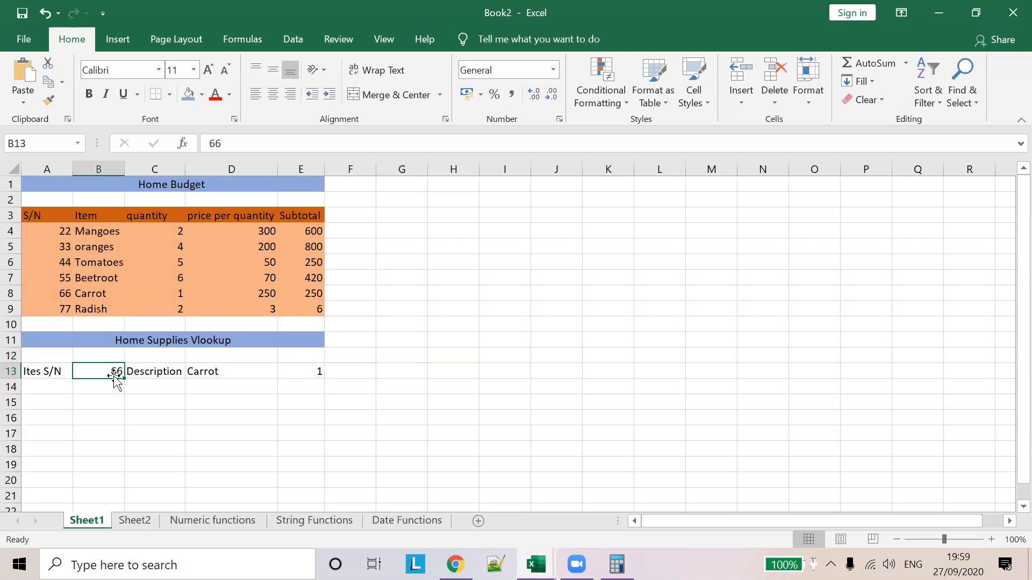
pyautogui.write('77')
pyautogui.click(355, 386)
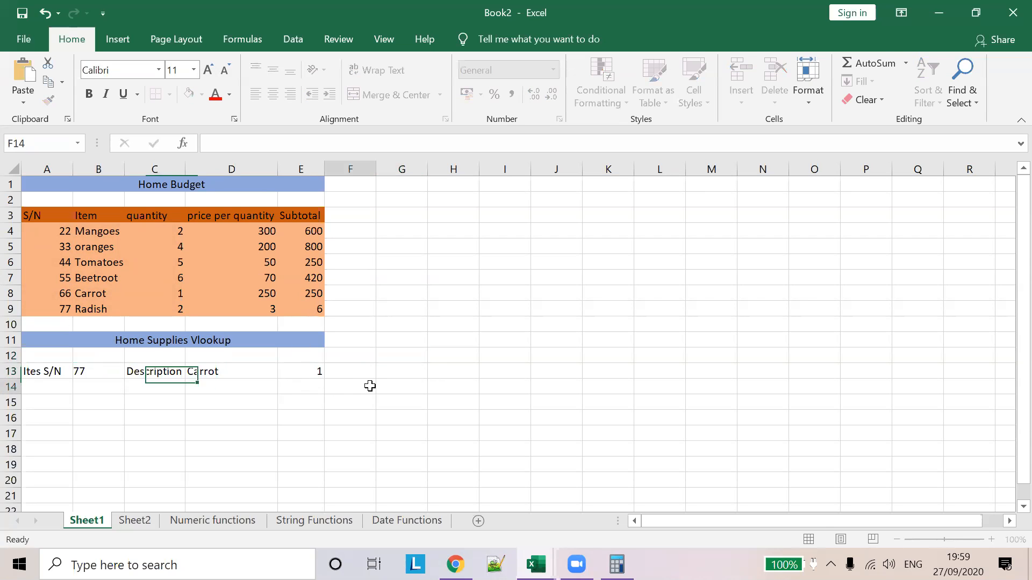
# Extend the table range of E13's VLOOKUP to A4:D9 so it includes the price per quantity column
pyautogui.click(309, 376)
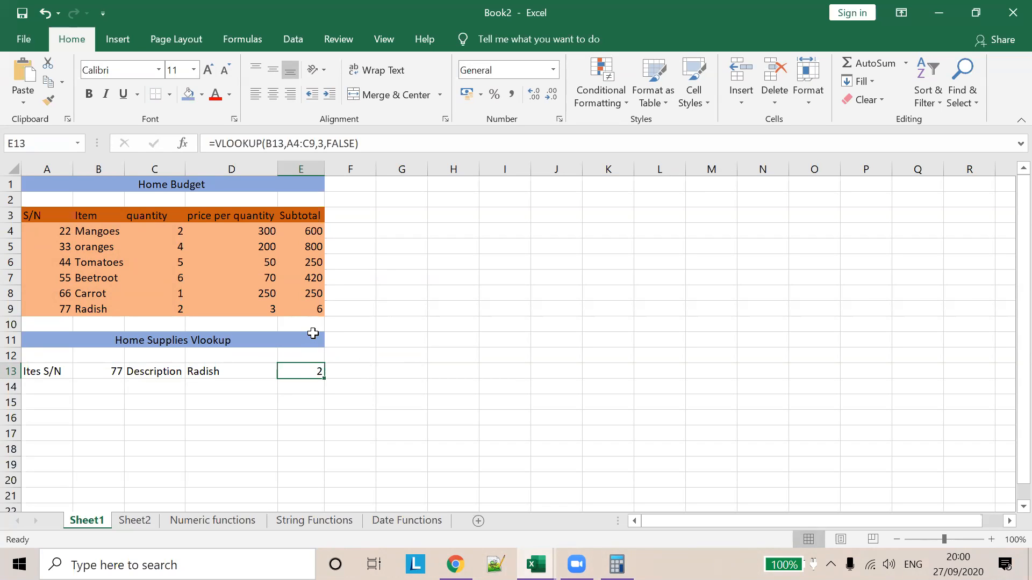
pyautogui.click(417, 309)
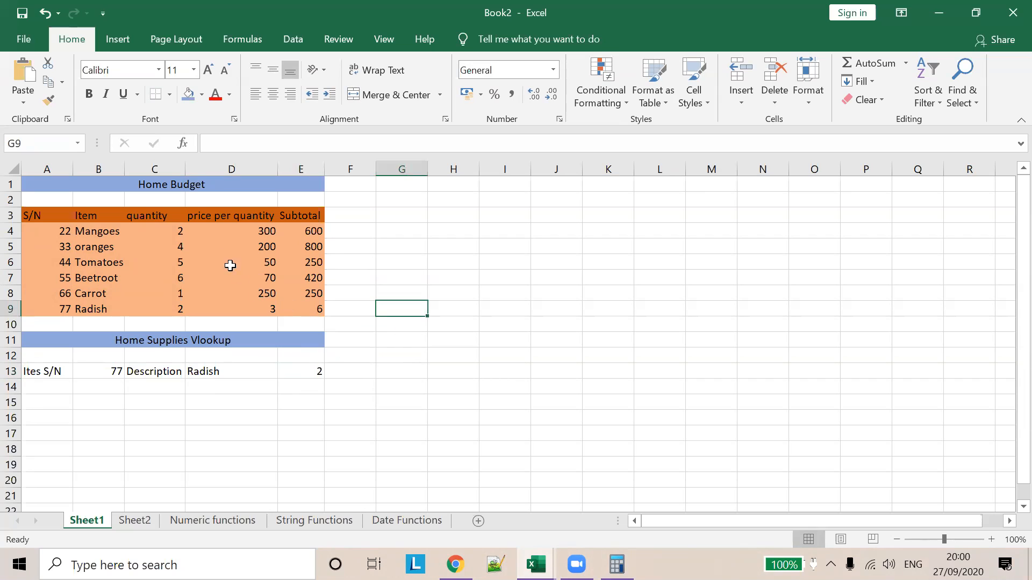
pyautogui.moveTo(167, 231); pyautogui.dragTo(171, 304)
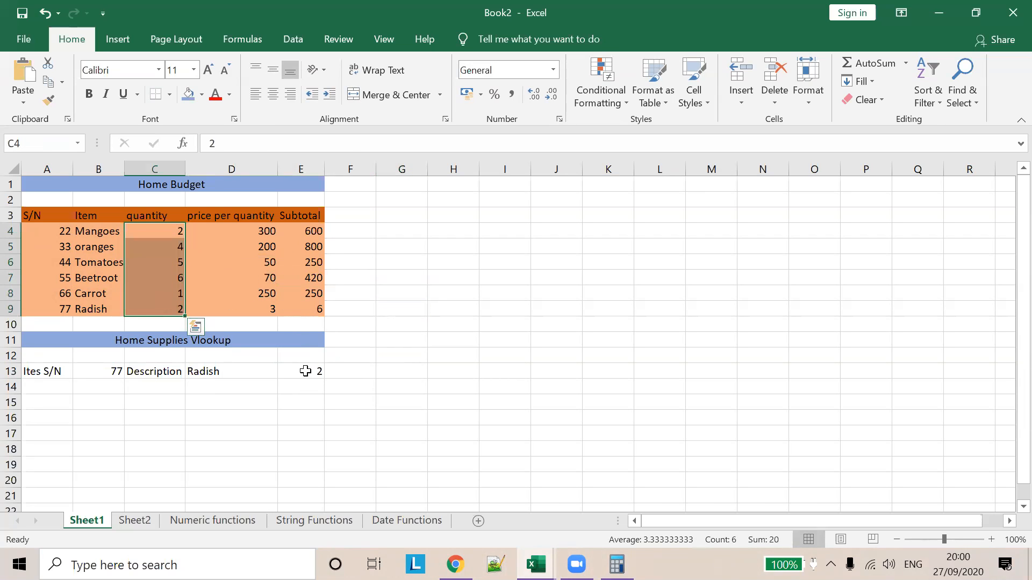
pyautogui.click(306, 371)
pyautogui.click(319, 144)
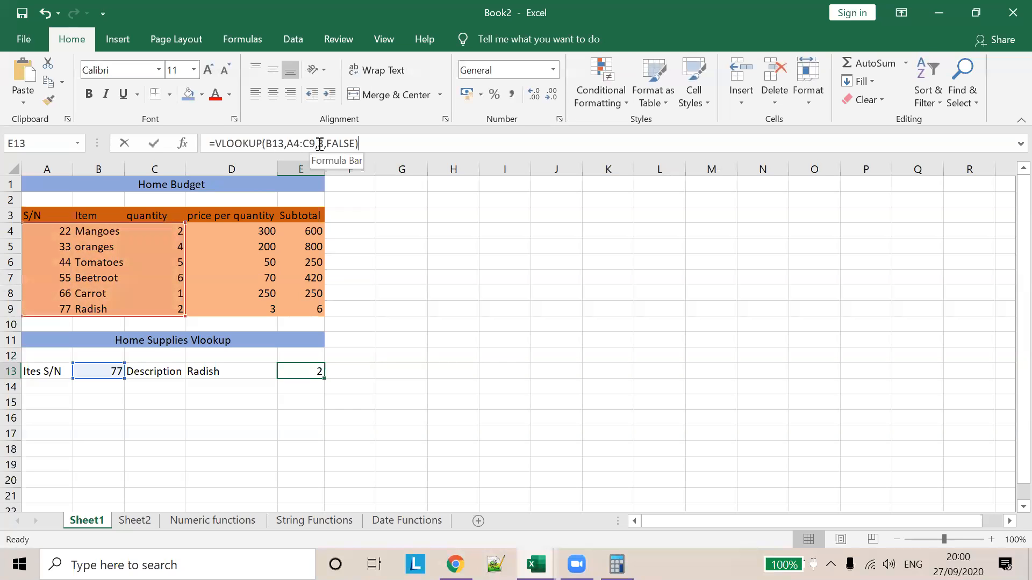
pyautogui.doubleClick(320, 143)
pyautogui.click(303, 144)
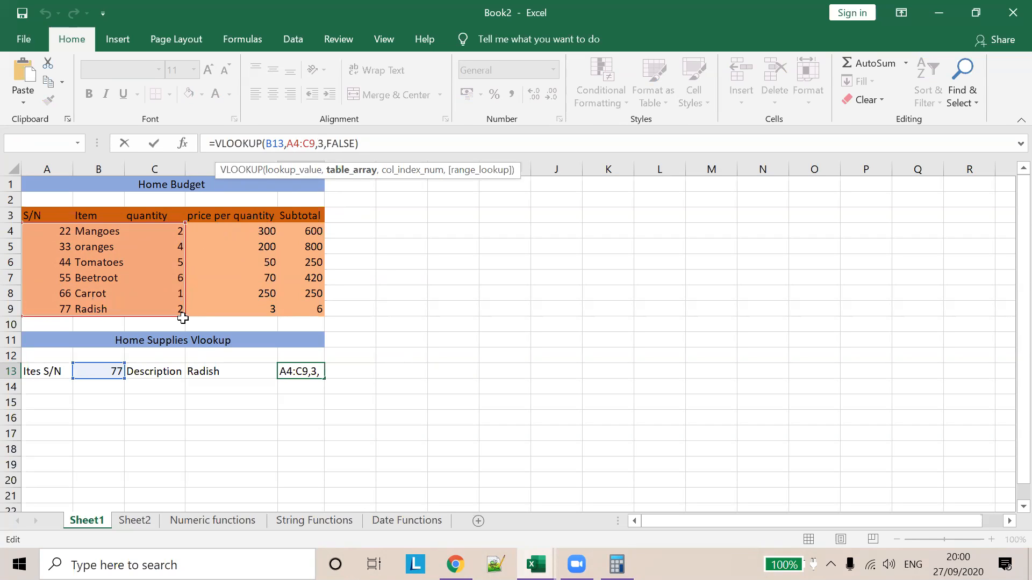
pyautogui.moveTo(185, 312); pyautogui.dragTo(279, 316)
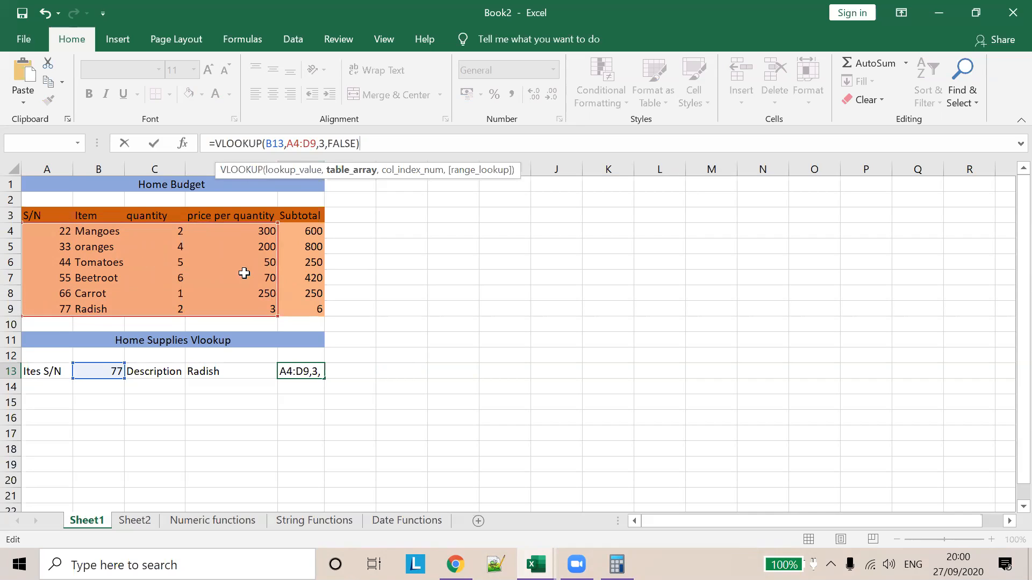
# Set the column index of E13's VLOOKUP to 4 to return the price per quantity
pyautogui.doubleClick(321, 144)
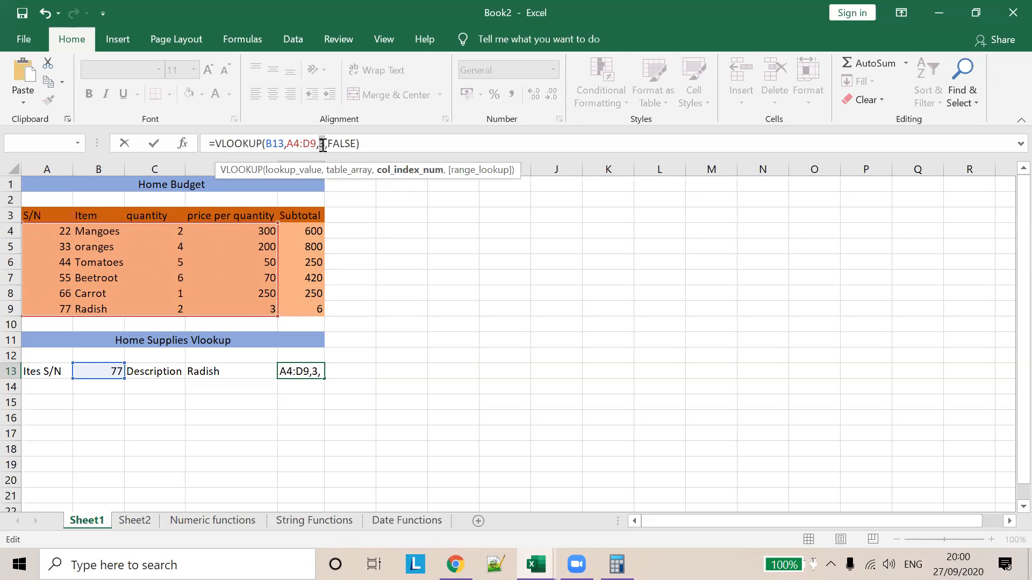
pyautogui.write('4')
pyautogui.click(392, 299)
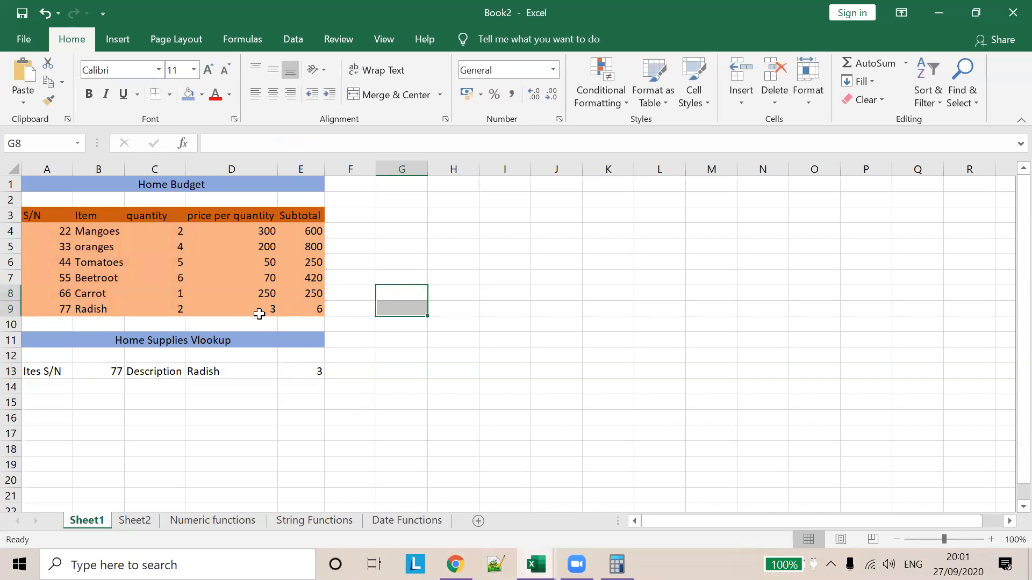
pyautogui.click(316, 370)
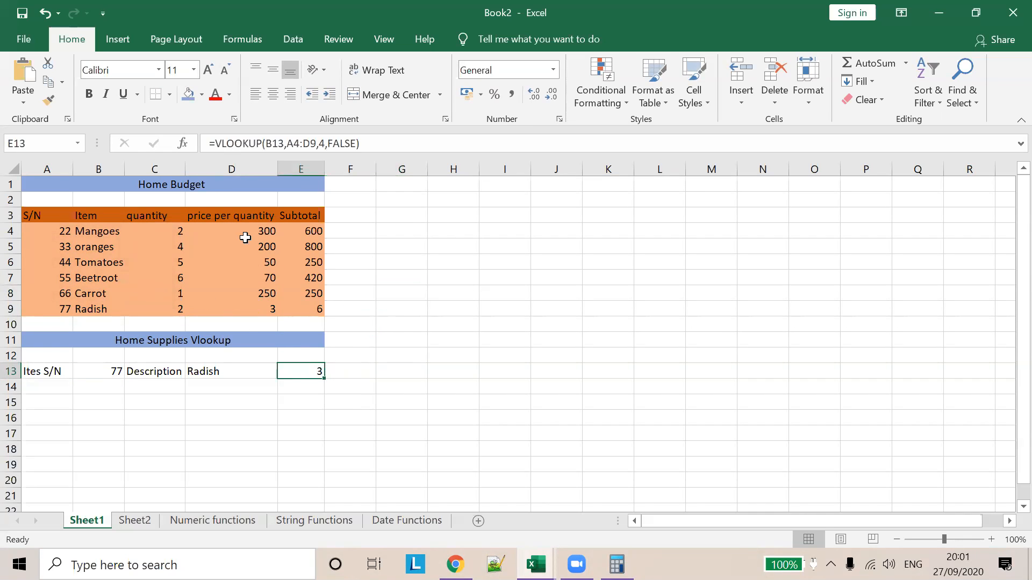
# Test the price lookup by entering S/N 22 in B13
pyautogui.click(109, 372)
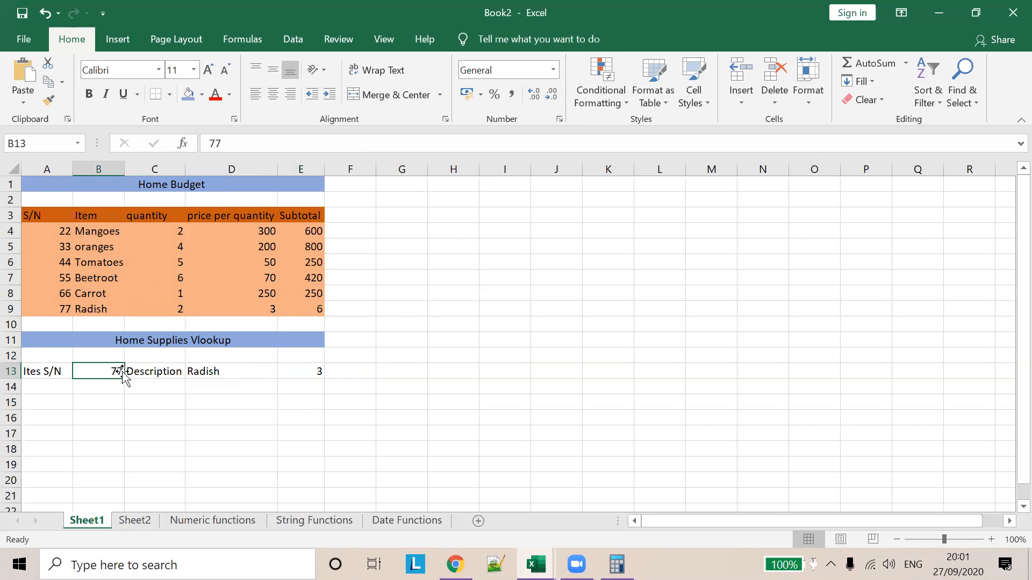
pyautogui.write('22')
pyautogui.click(218, 402)
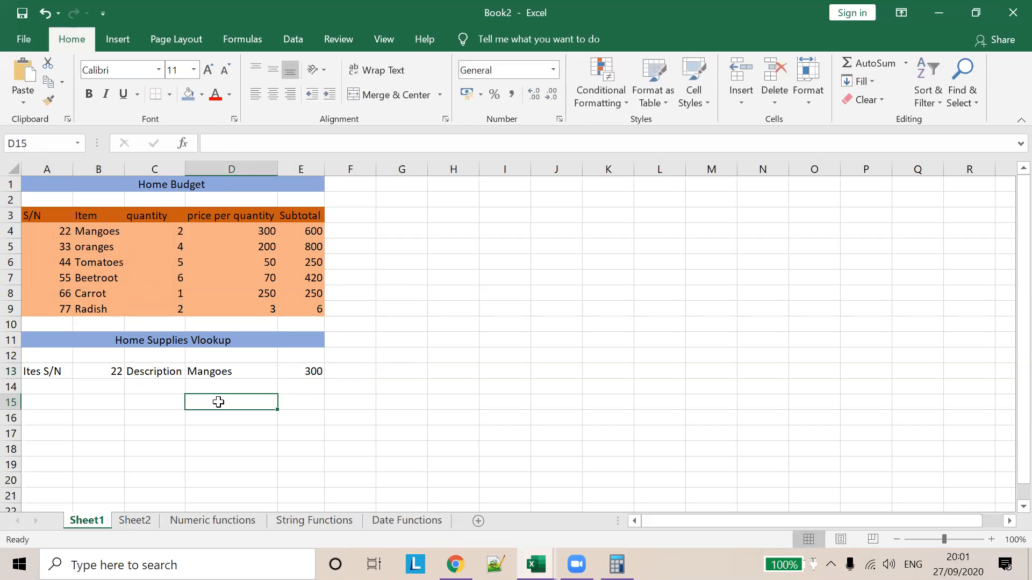
# Change the S/N in B13 to 33 and review the VLOOKUP formula in E13
pyautogui.click(111, 370)
pyautogui.write('33')
pyautogui.click(272, 407)
pyautogui.click(326, 374)
pyautogui.click(312, 371)
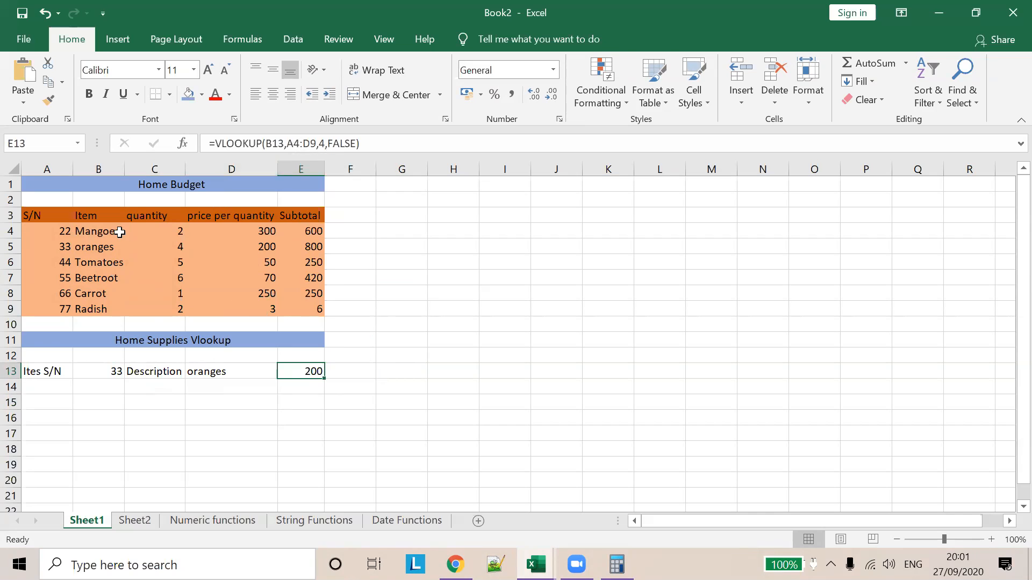
pyautogui.click(257, 143)
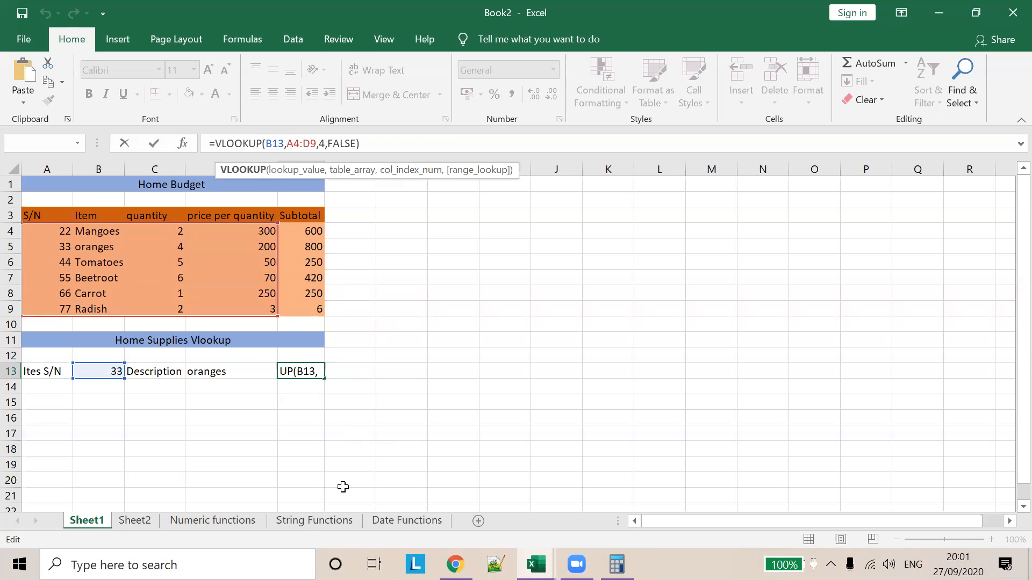
# On the Numeric functions sheet, clear the 3*3 text from C8 in the POWER row
pyautogui.click(147, 524)
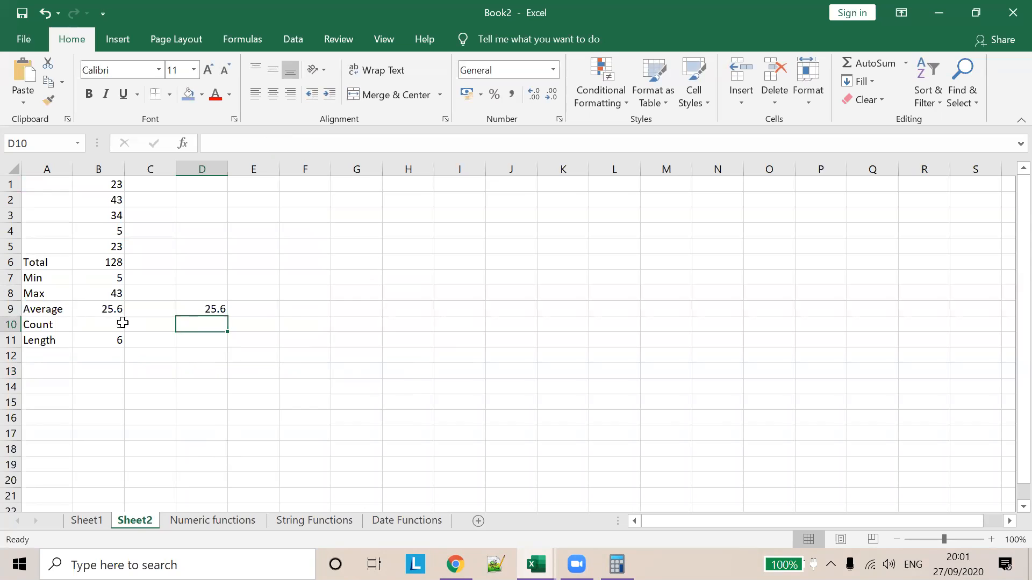
pyautogui.click(215, 520)
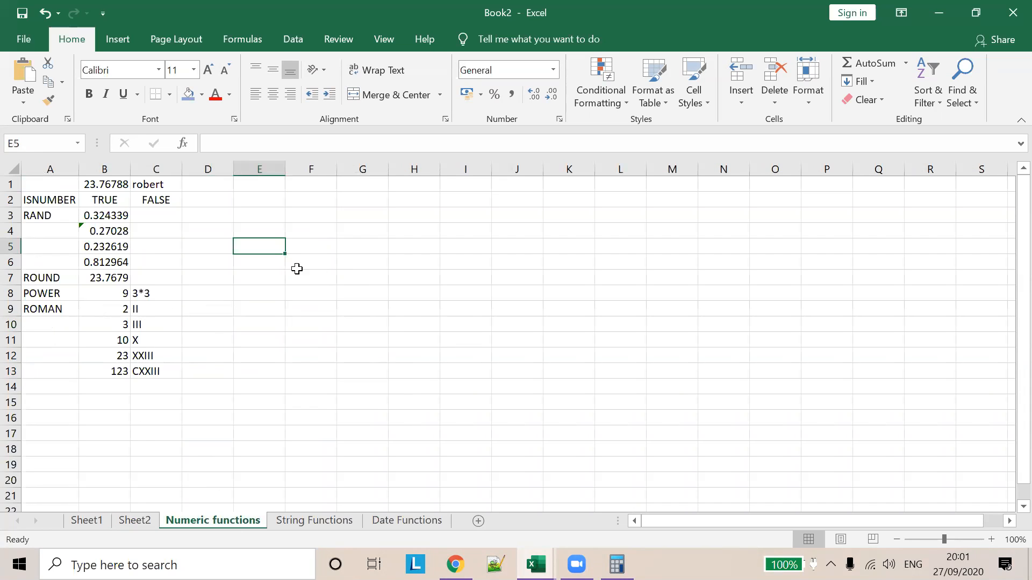
pyautogui.click(52, 297)
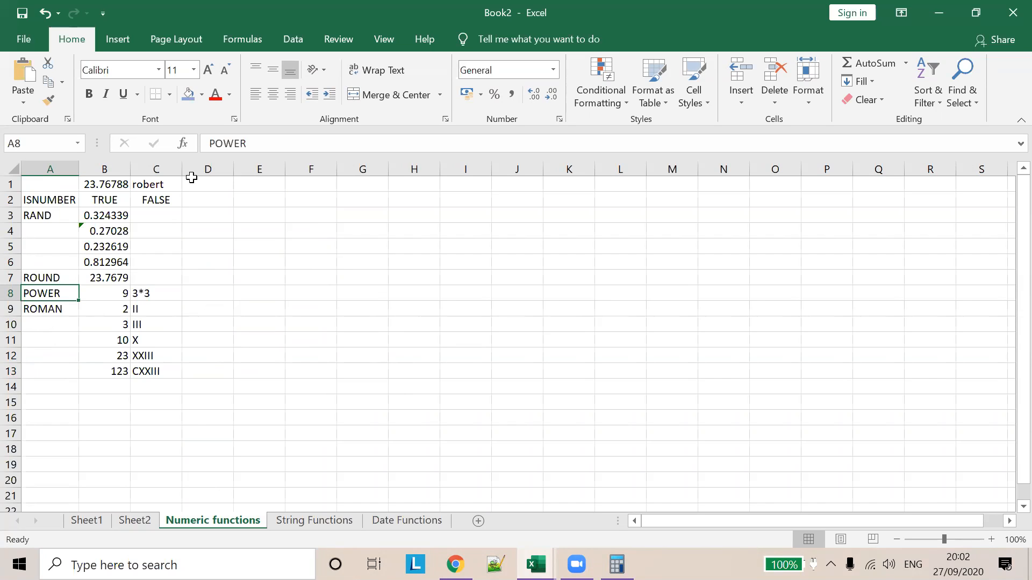
pyautogui.click(161, 290)
pyautogui.press('BackSpace')
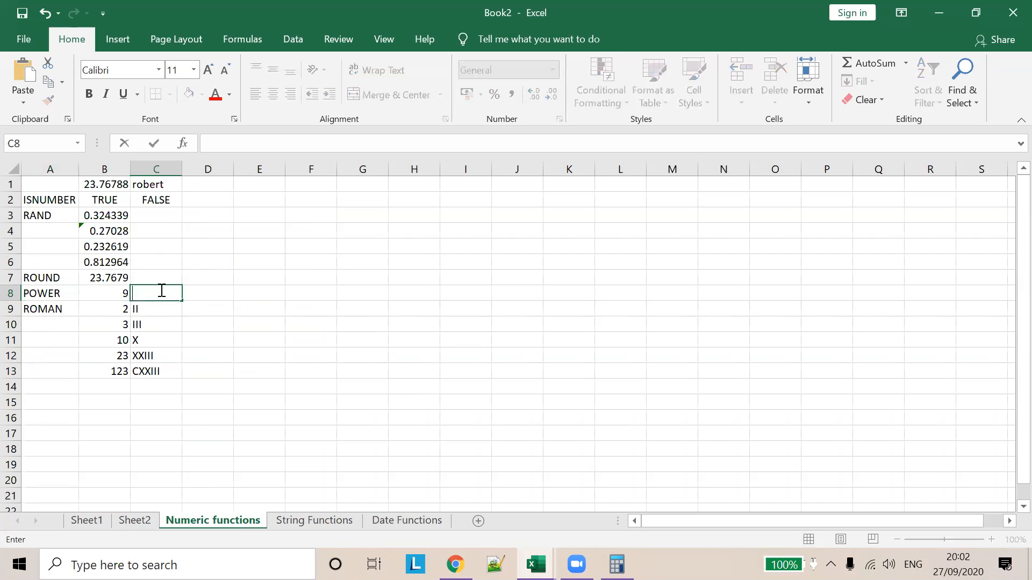
# Start the formula =POWER() in C8, ready for arguments between the parentheses
pyautogui.click(242, 147)
pyautogui.write('=')
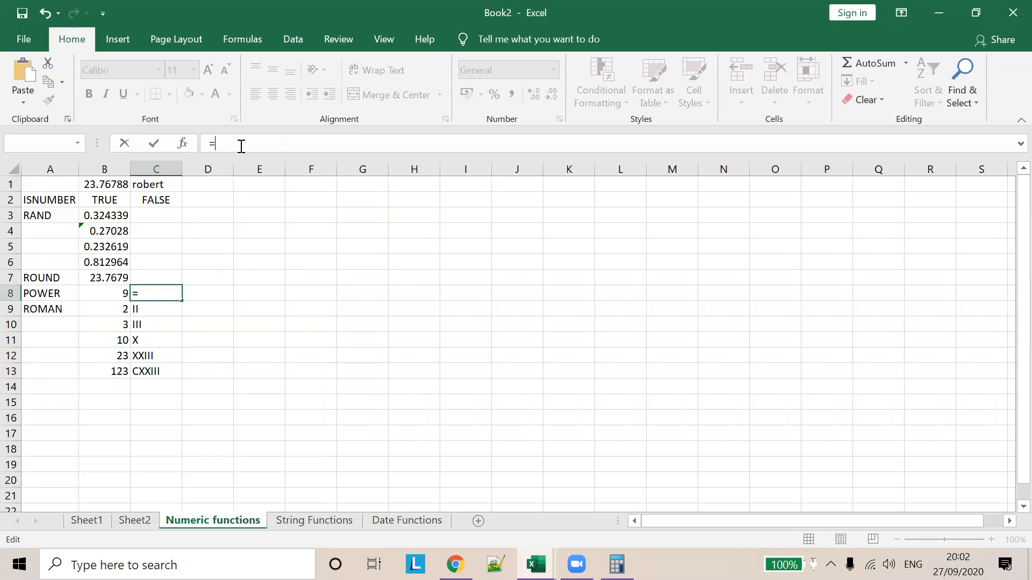
pyautogui.write('POWE')
pyautogui.press('BackSpace')
pyautogui.write('WE')
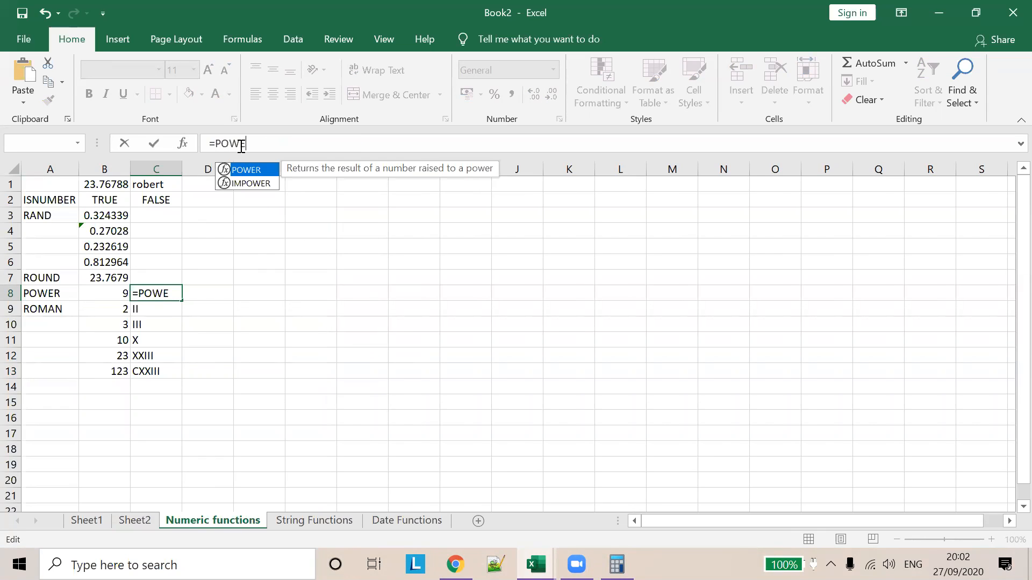
pyautogui.write('R()')
pyautogui.press('Left')
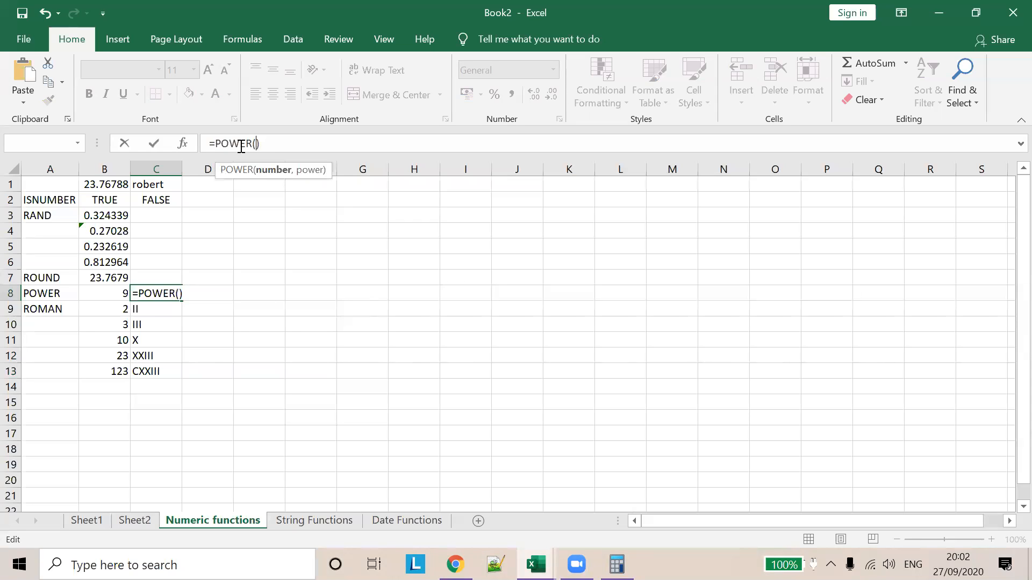
# Try to enter C8's POWER formula with 2 as its only argument
pyautogui.write('2')
pyautogui.press('Return')
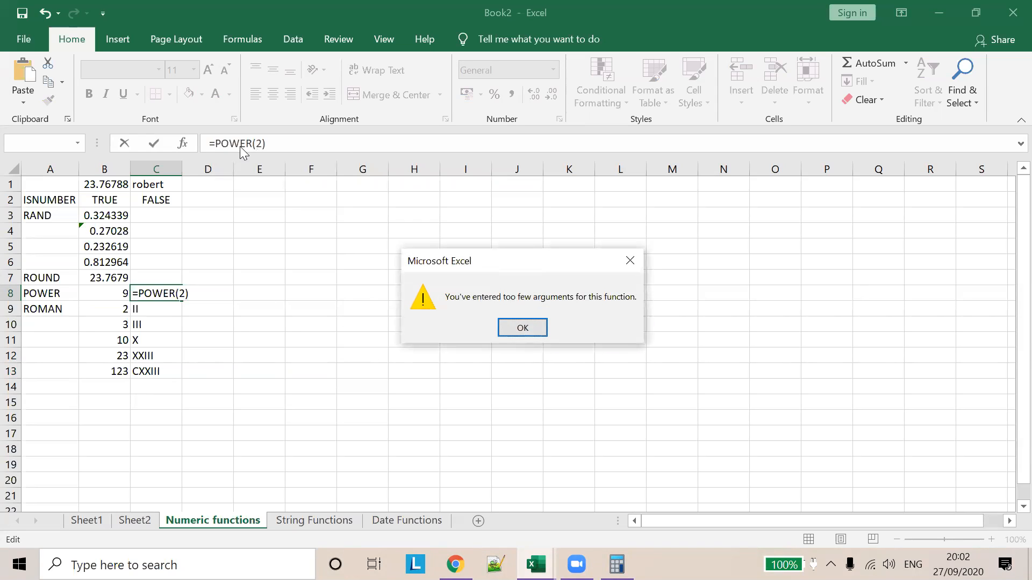
pyautogui.click(500, 327)
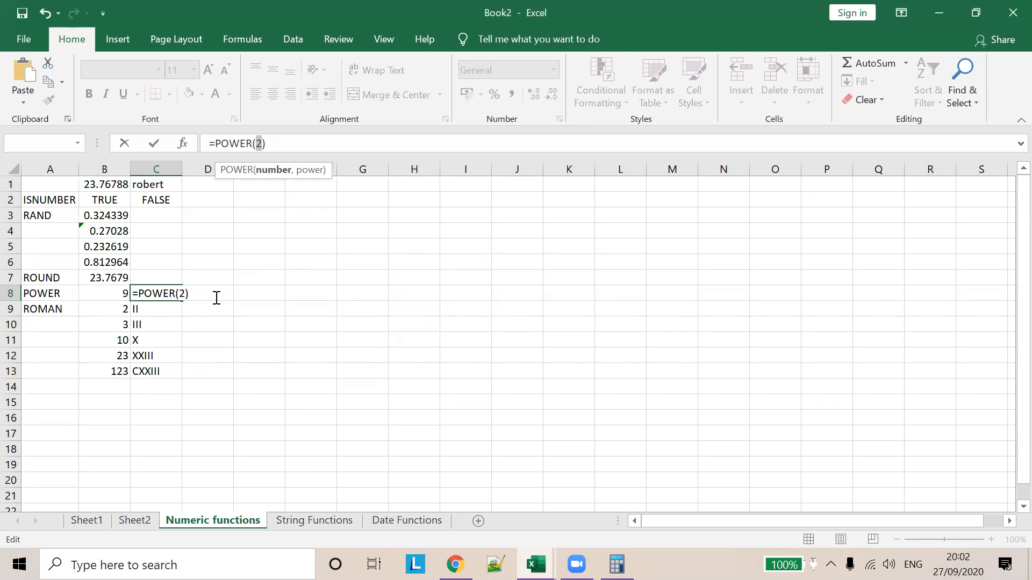
pyautogui.click(183, 170)
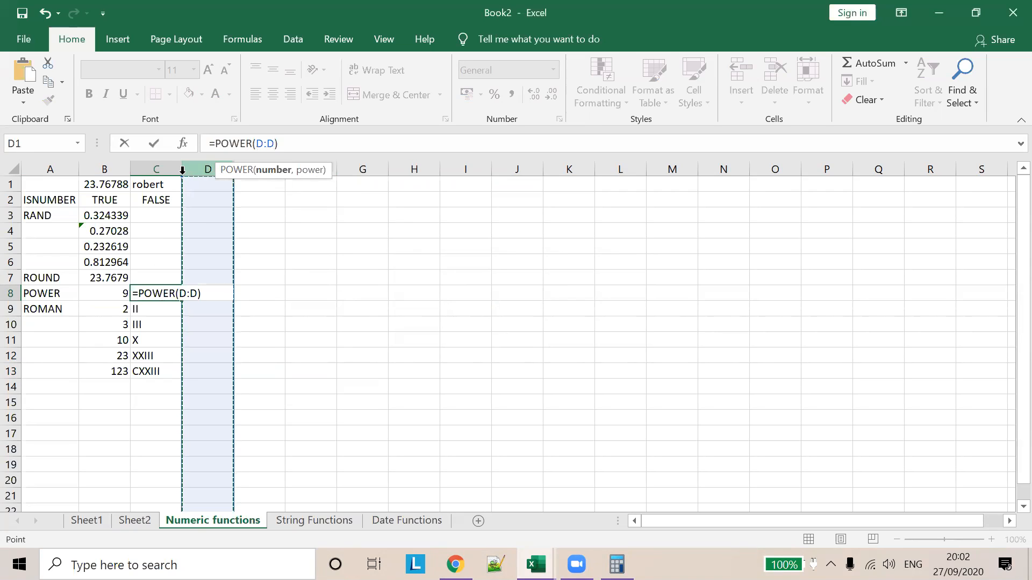
pyautogui.click(160, 325)
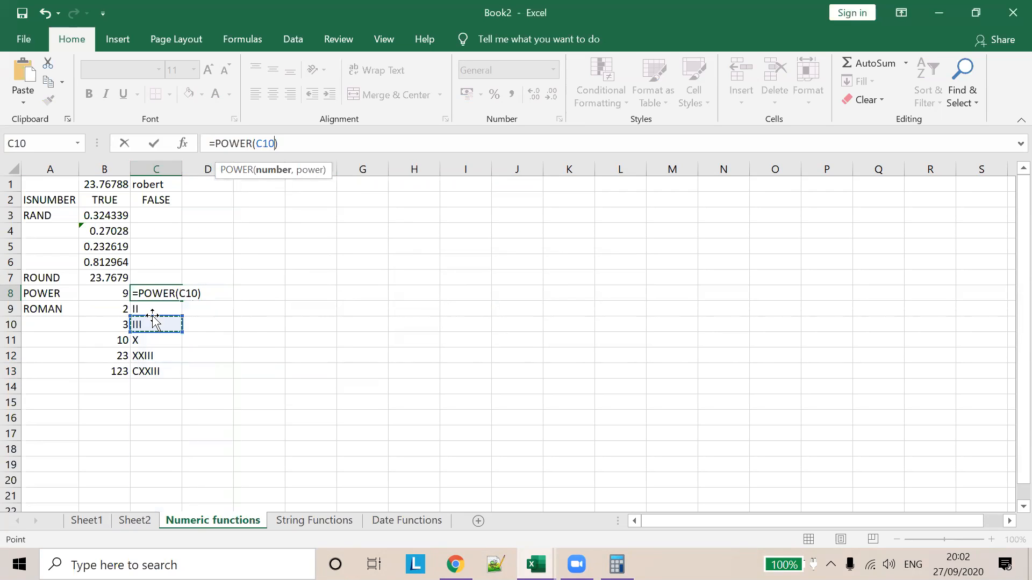
pyautogui.click(39, 215)
pyautogui.click(40, 200)
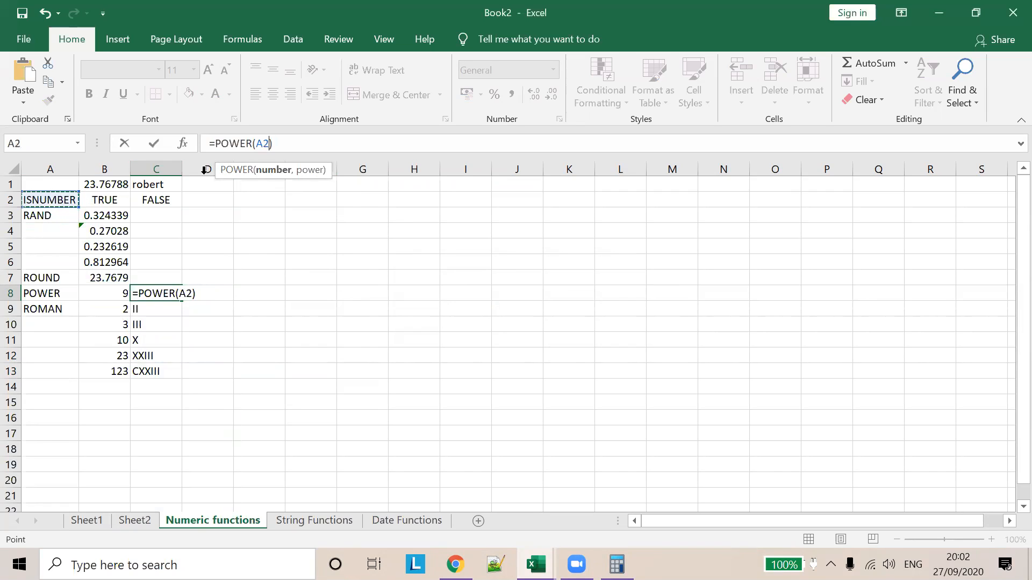
pyautogui.click(441, 263)
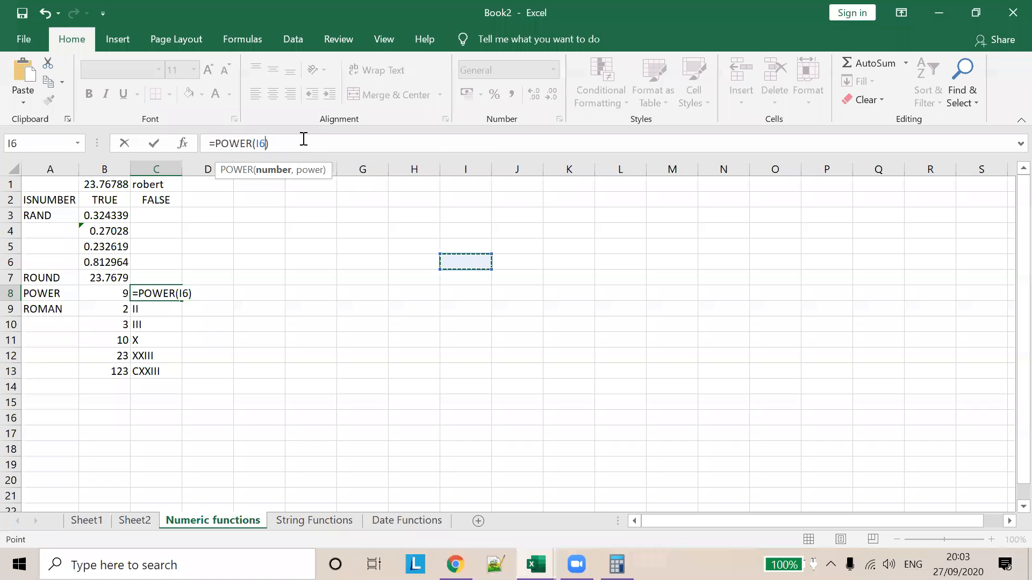
pyautogui.click(248, 248)
pyautogui.hotkey('ctrl', 'z')
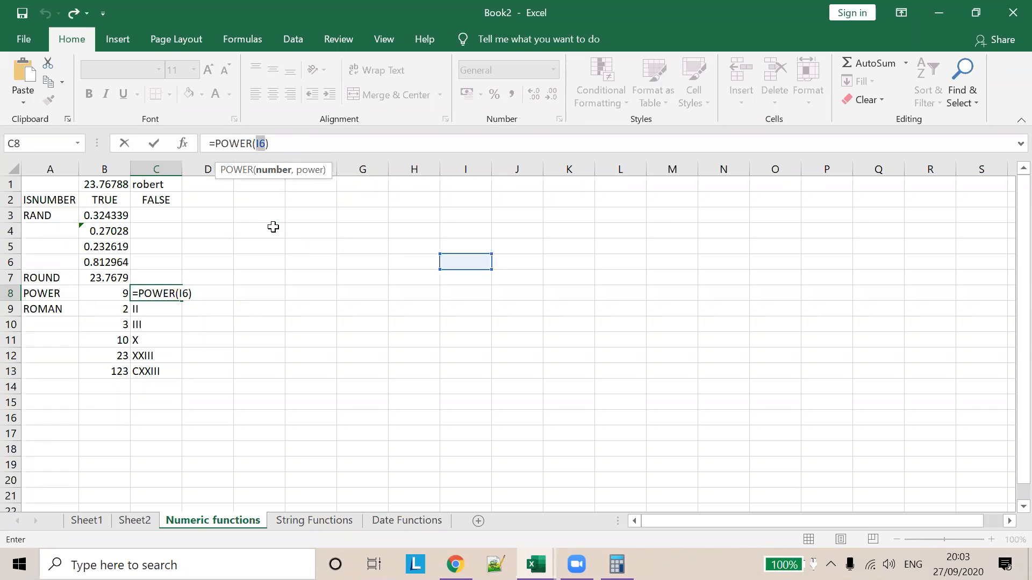
pyautogui.click(330, 216)
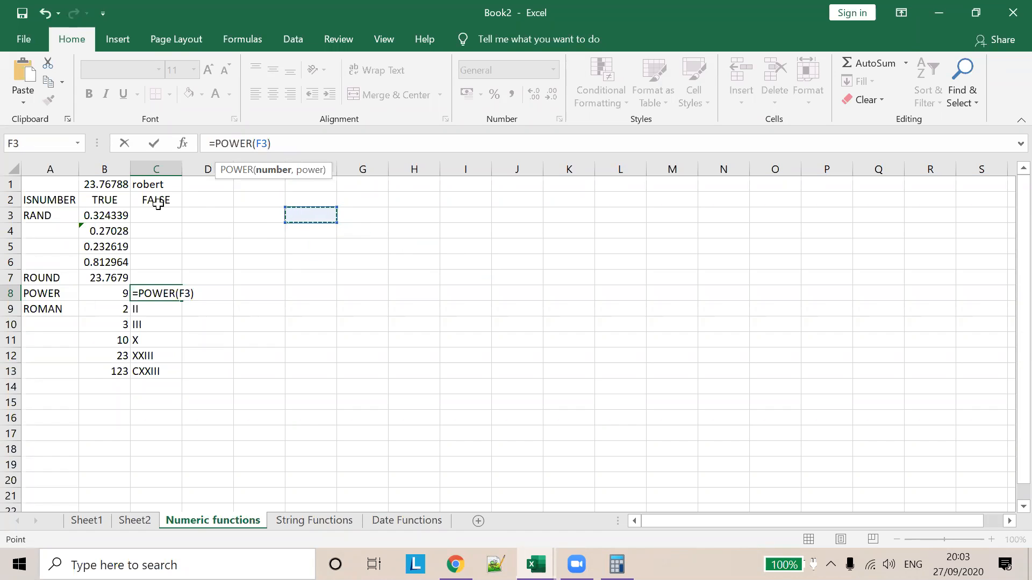
pyautogui.click(42, 199)
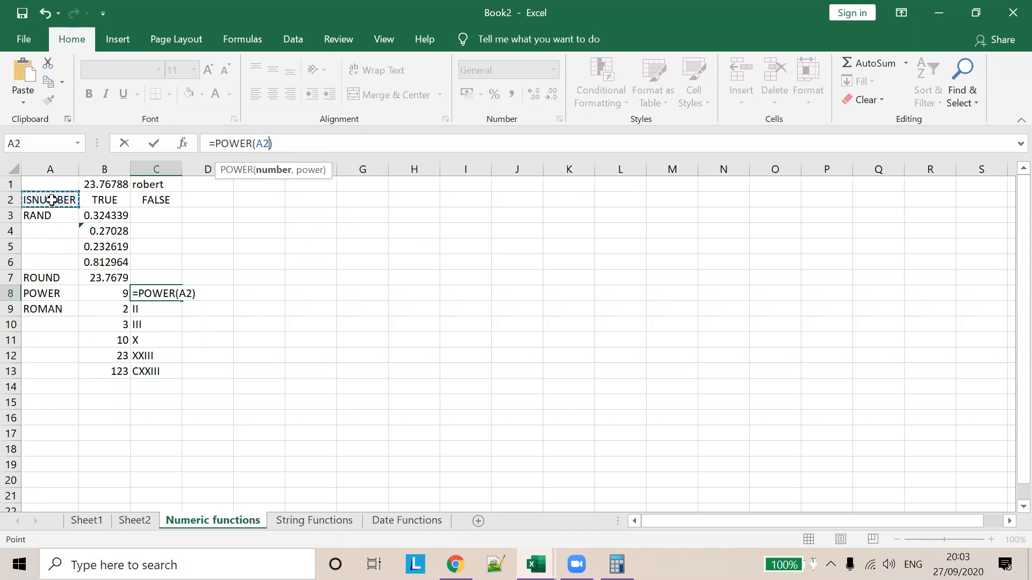
pyautogui.click(86, 199)
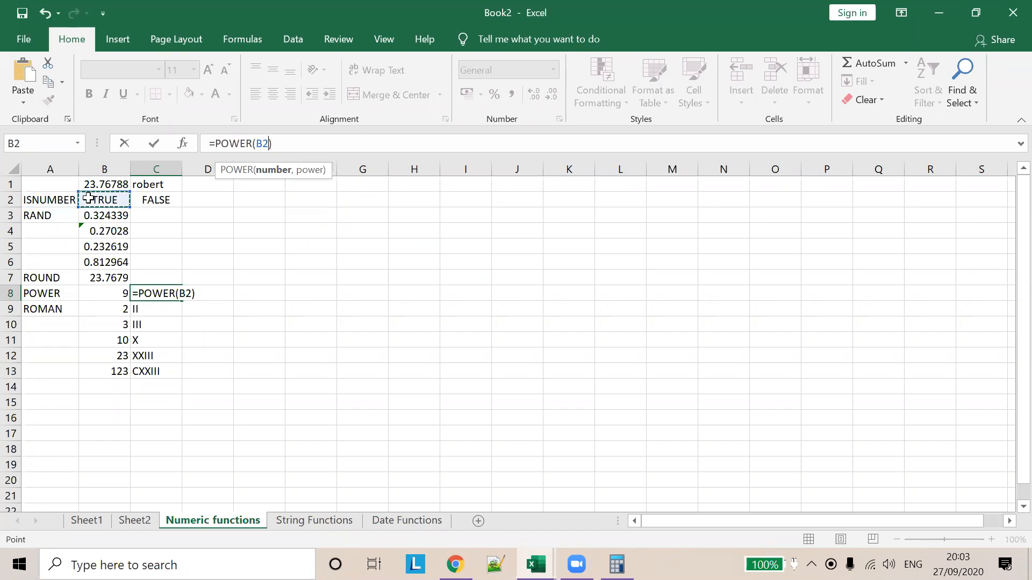
pyautogui.click(322, 231)
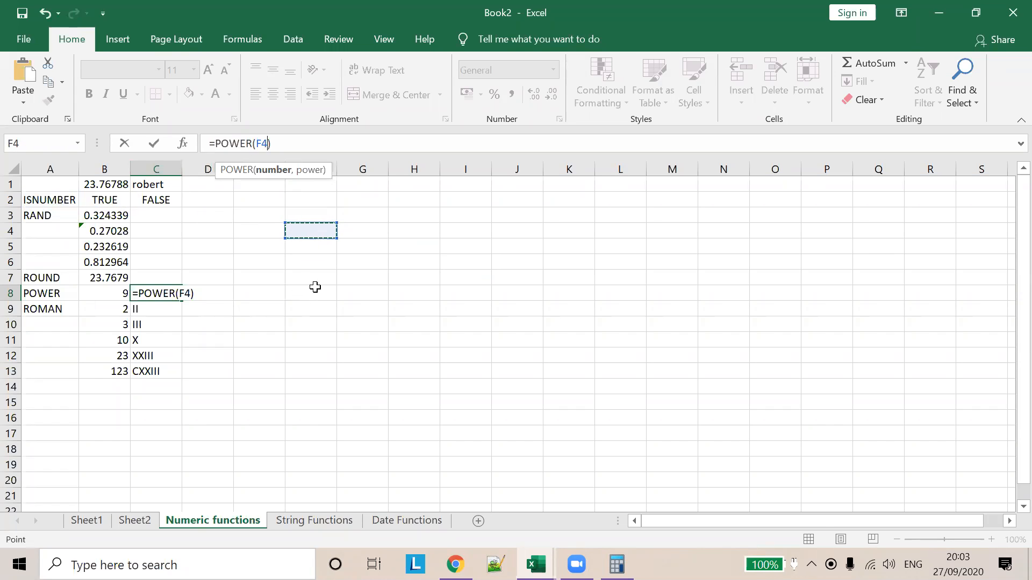
pyautogui.press('Escape')
# Examine the ISNUMBER formulas in B2 and C2 together with the row 1 values they test
pyautogui.click(103, 201)
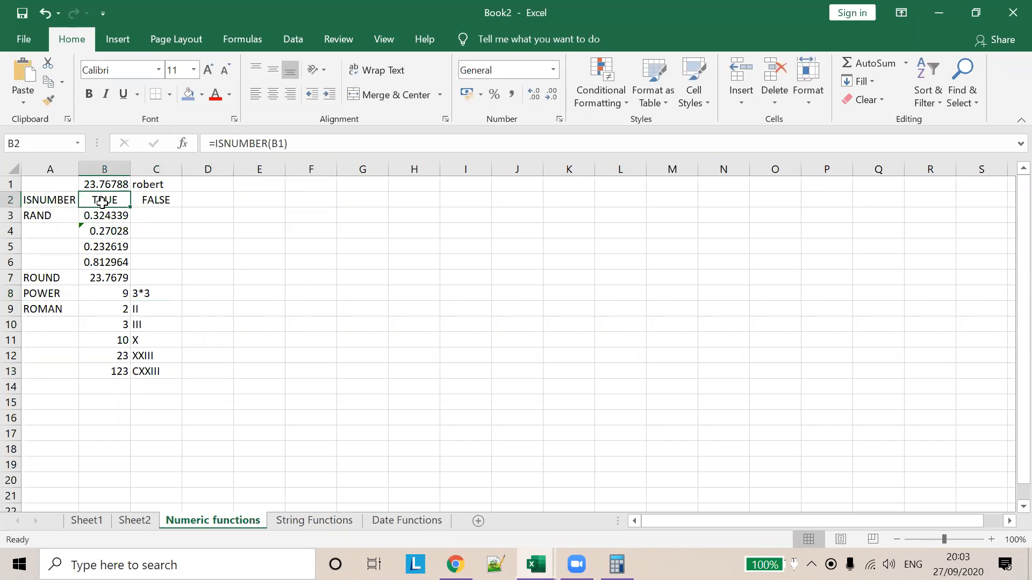
pyautogui.click(156, 199)
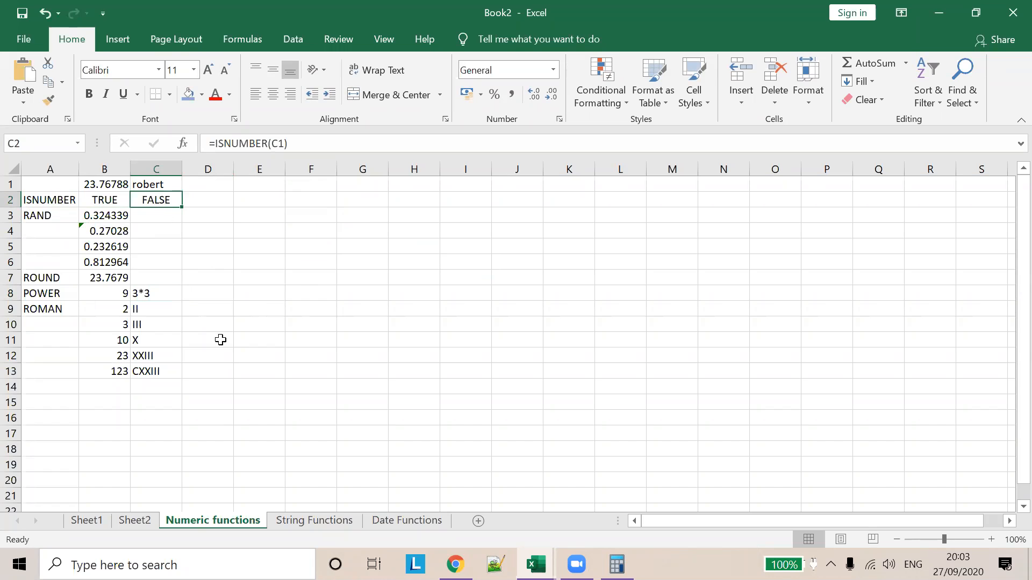
pyautogui.click(297, 521)
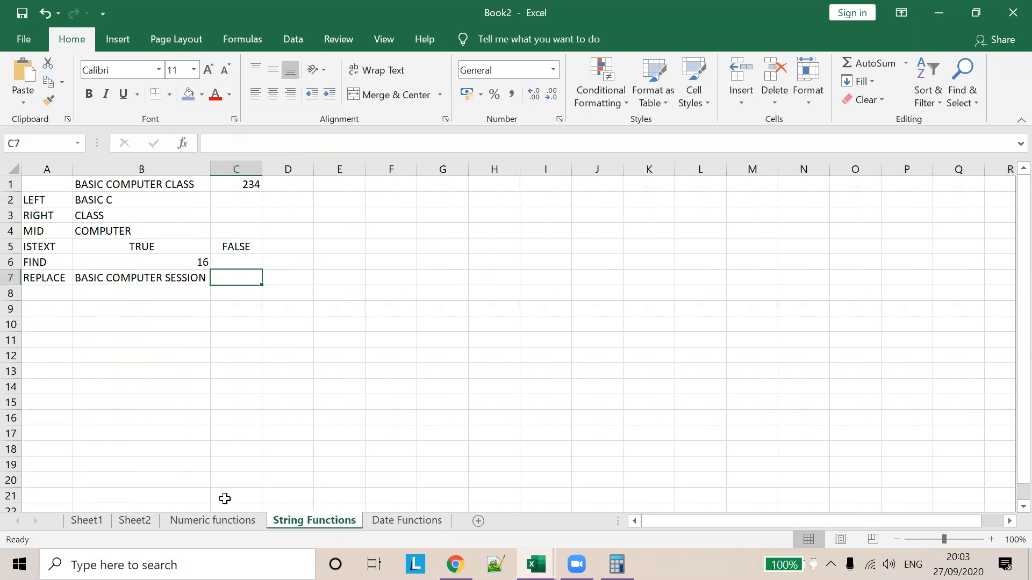
pyautogui.click(177, 521)
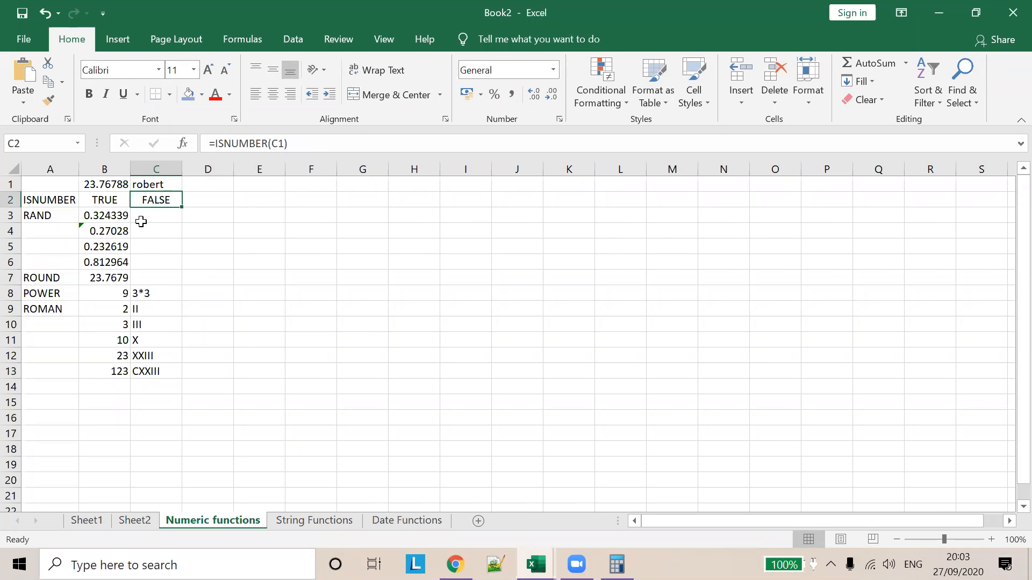
pyautogui.click(48, 200)
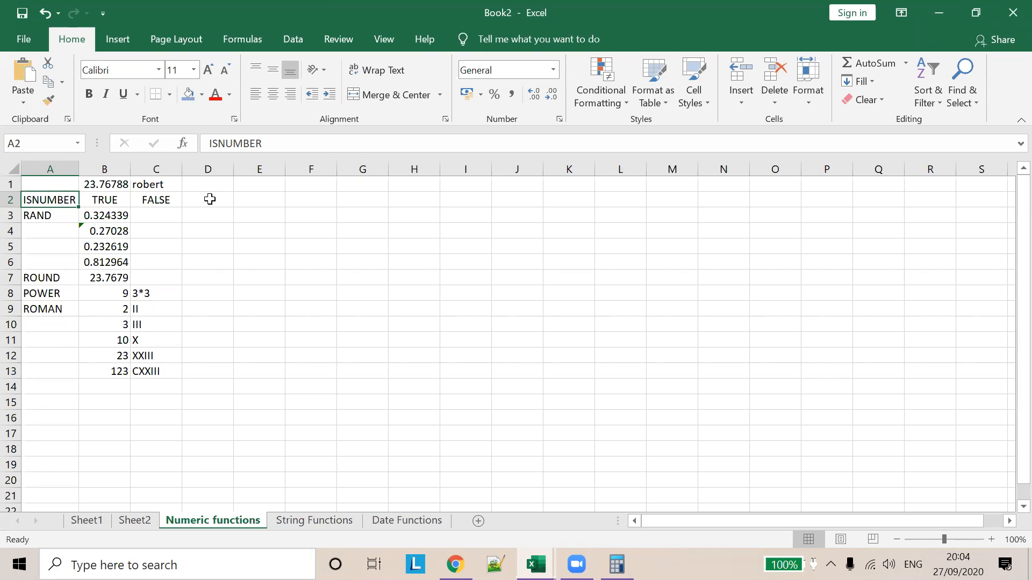
pyautogui.click(102, 186)
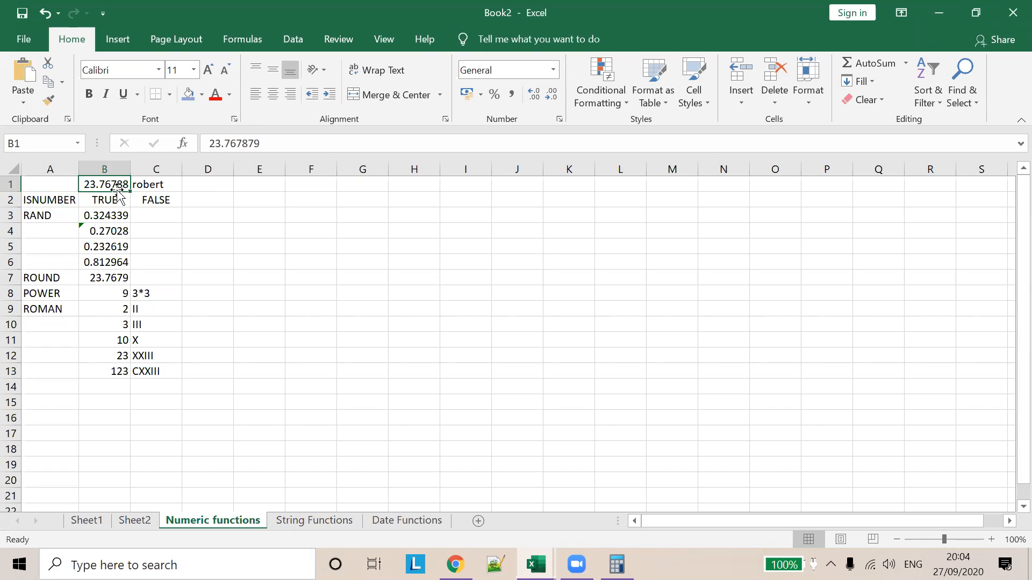
pyautogui.click(114, 201)
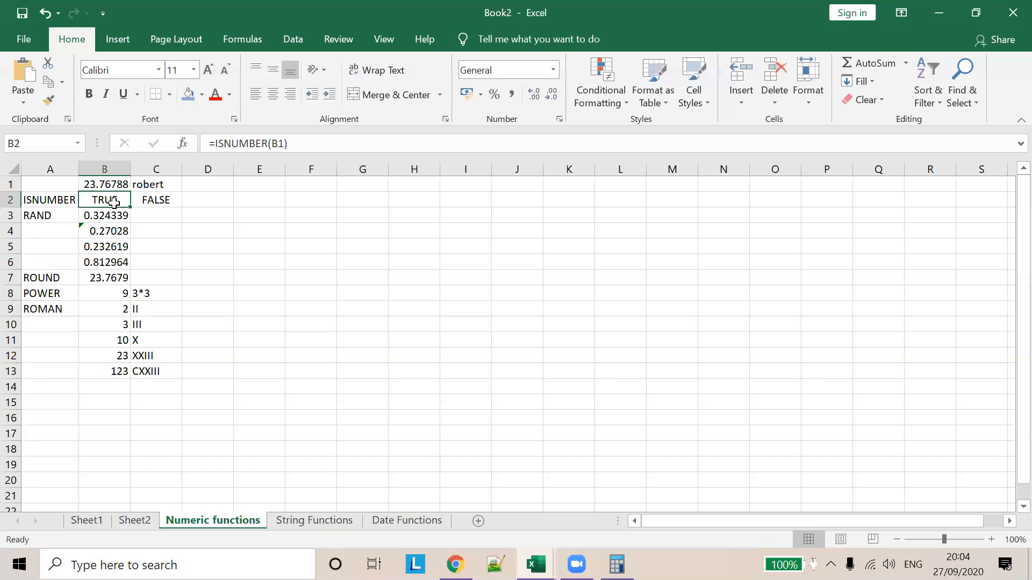
pyautogui.click(150, 185)
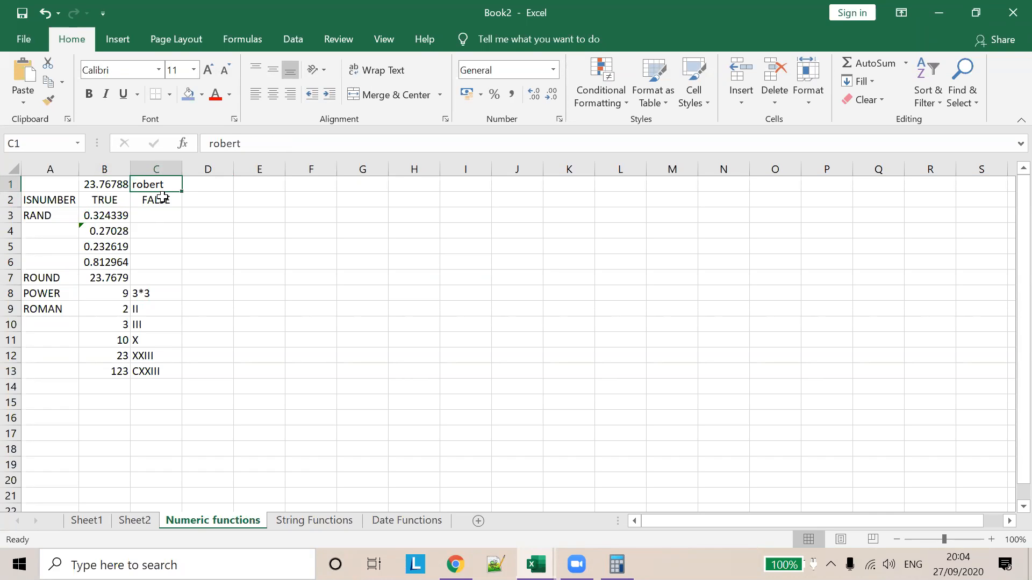
pyautogui.click(161, 199)
pyautogui.click(237, 144)
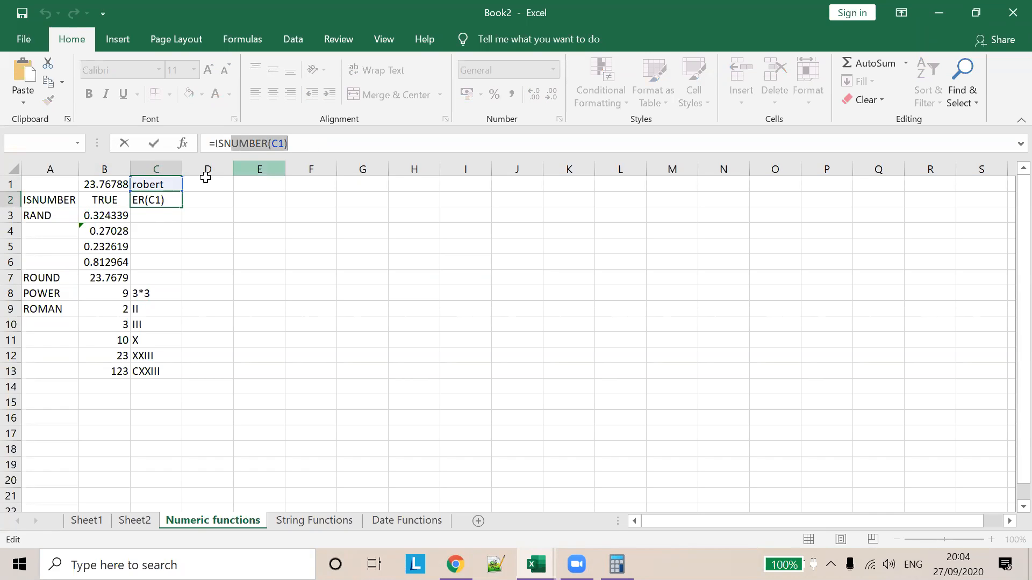
# Examine the RAND formulas in the RAND rows of column B, comparing B3 with B4
pyautogui.click(102, 216)
pyautogui.click(146, 232)
pyautogui.click(117, 246)
pyautogui.click(108, 219)
pyautogui.click(154, 226)
pyautogui.click(124, 232)
pyautogui.click(116, 218)
pyautogui.click(128, 233)
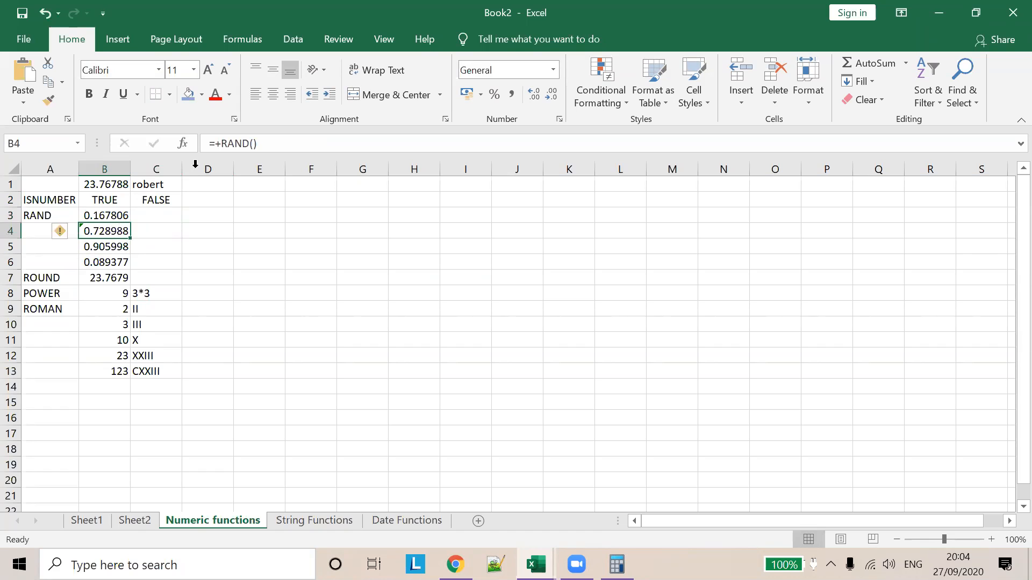
# Remove the plus sign from the formula in B4 so it reads =RAND()
pyautogui.click(220, 143)
pyautogui.press('BackSpace')
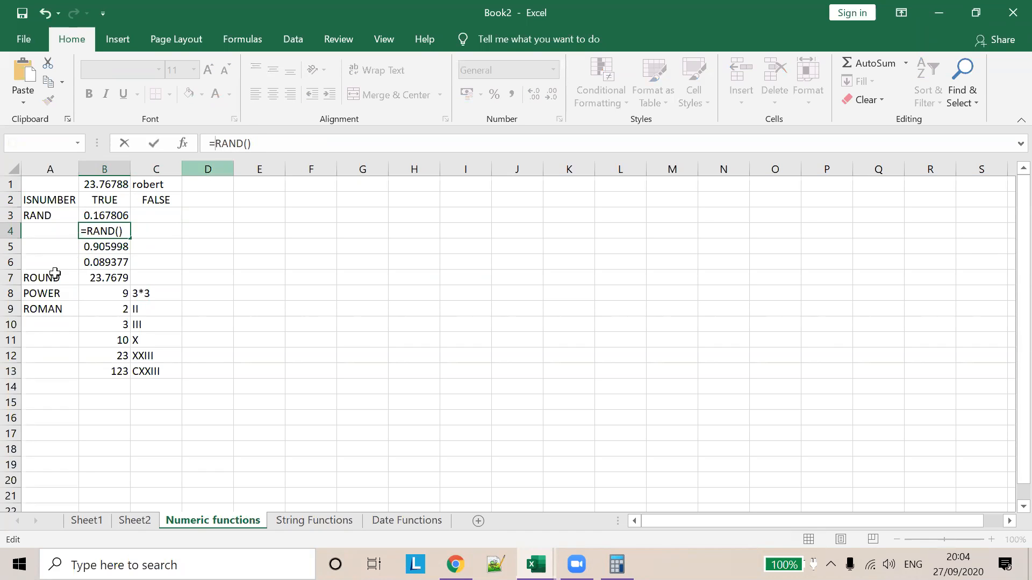
pyautogui.click(200, 260)
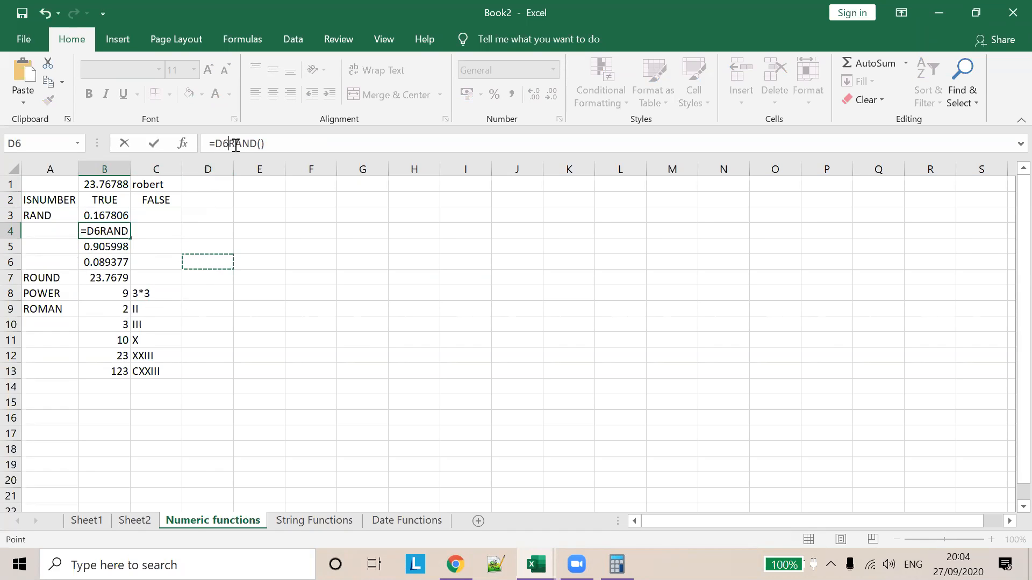
pyautogui.press('BackSpace')
pyautogui.press('BackSpace')
pyautogui.press('Tab')
pyautogui.click(286, 213)
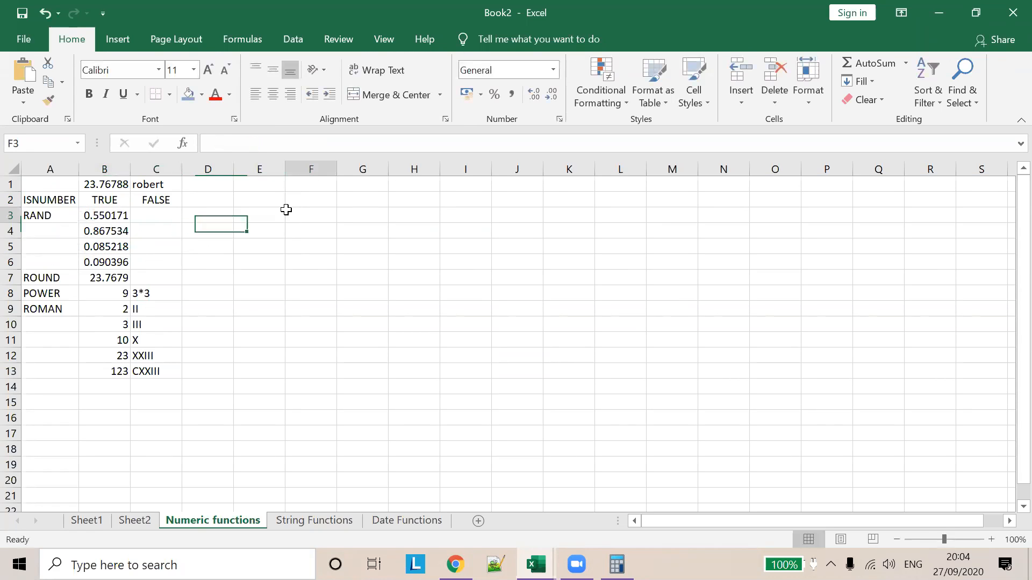
# Examine the RAND cells in column B, plus the ROUND formula in B7 and its source number in B1
pyautogui.click(119, 246)
pyautogui.moveTo(111, 216); pyautogui.dragTo(132, 277)
pyautogui.click(172, 231)
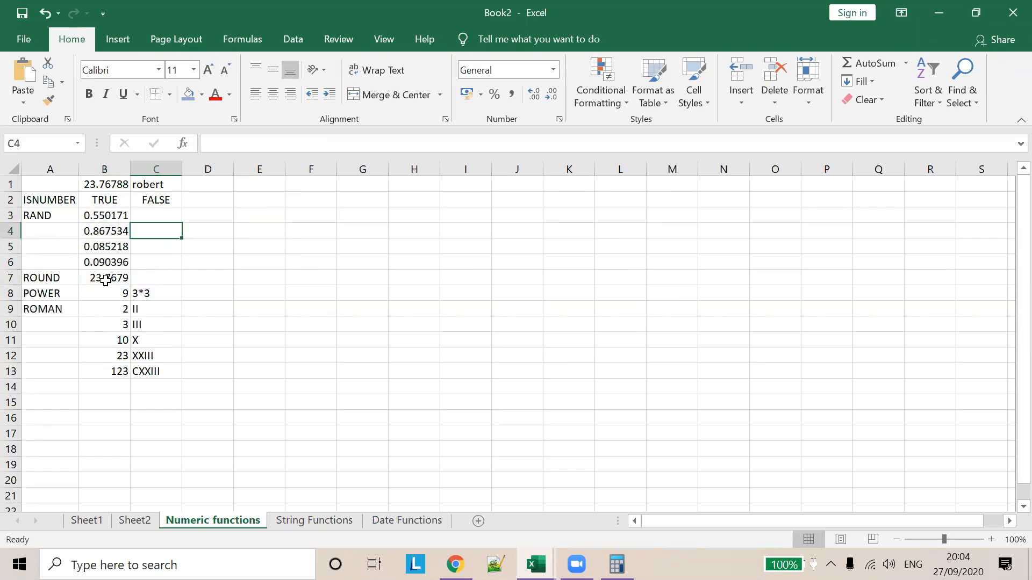
pyautogui.click(120, 276)
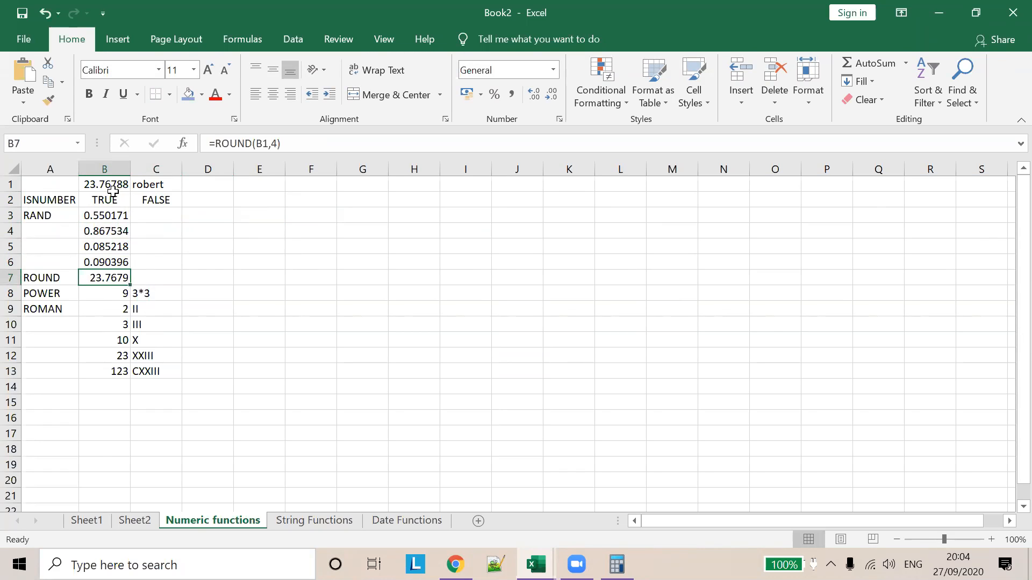
pyautogui.click(114, 183)
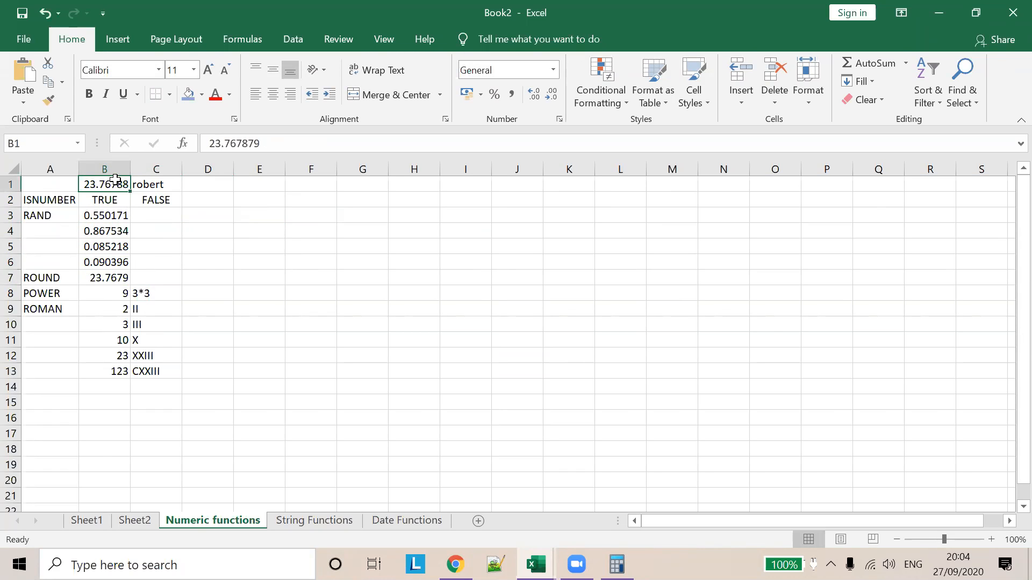
pyautogui.click(109, 278)
pyautogui.moveTo(271, 144); pyautogui.dragTo(281, 144)
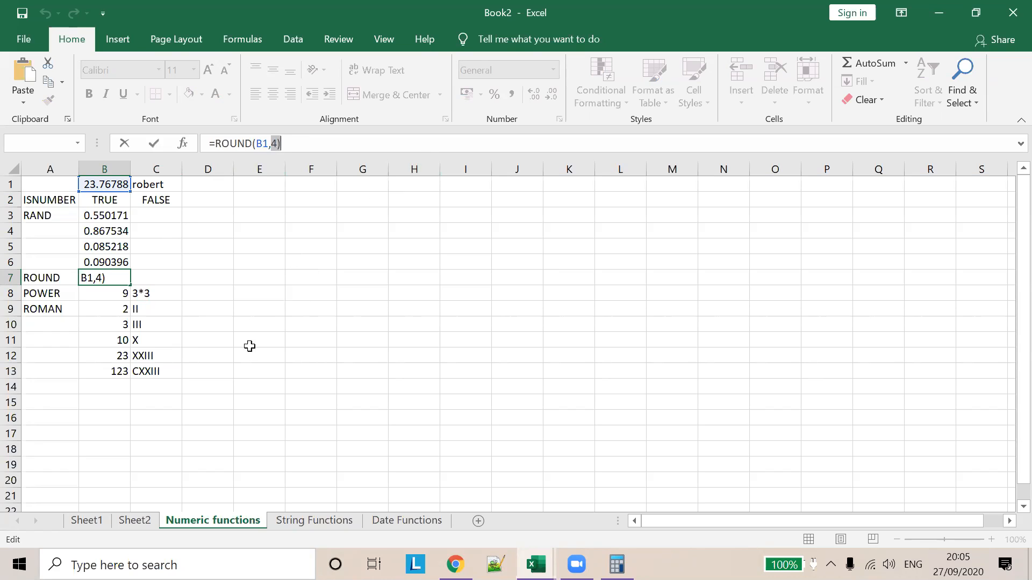
pyautogui.click(298, 520)
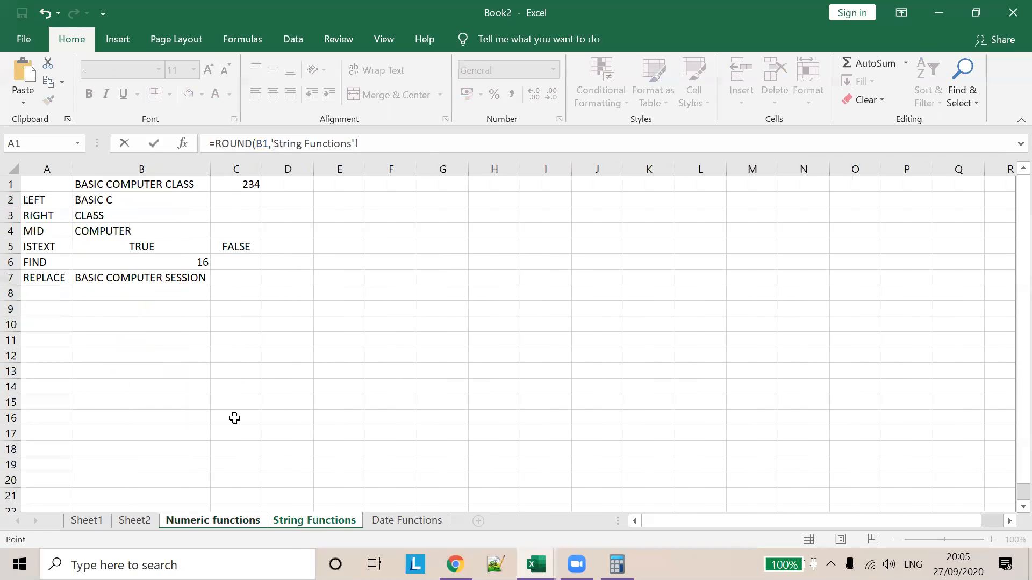
pyautogui.click(40, 200)
pyautogui.click(110, 200)
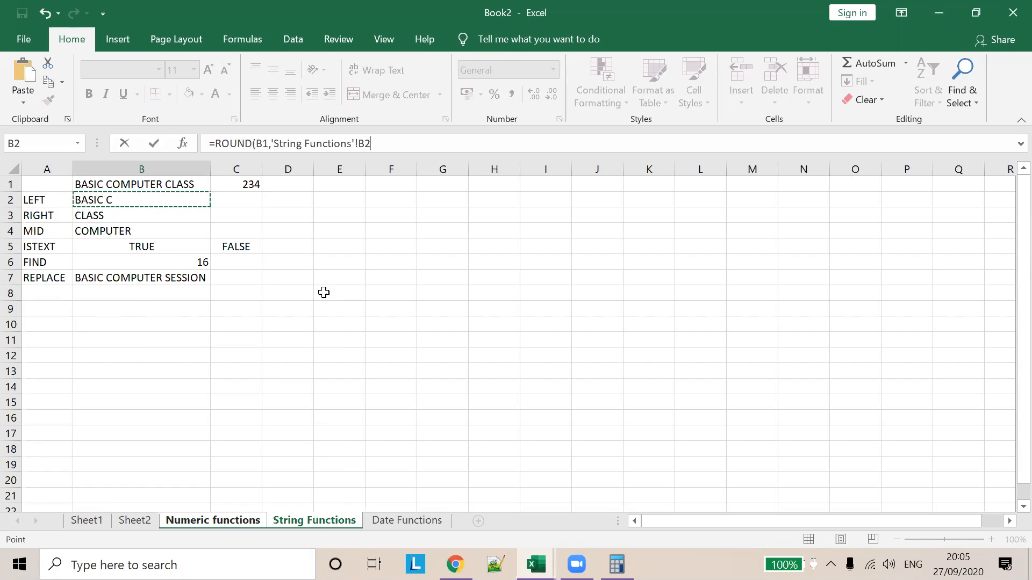
pyautogui.hotkey('ctrl', 'z')
pyautogui.hotkey('ctrl', 'y')
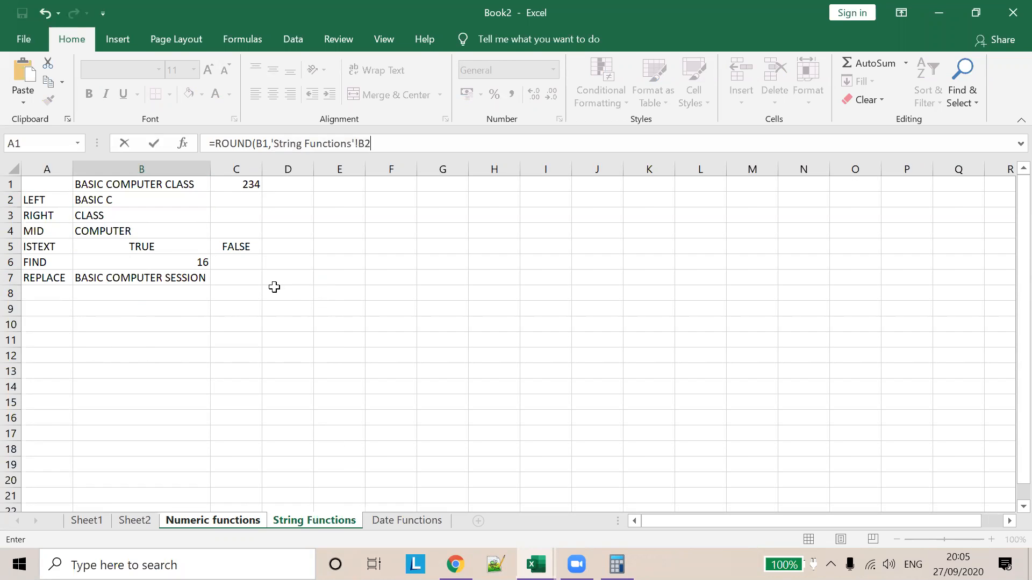
pyautogui.hotkey('ctrl', 'z')
pyautogui.click(166, 228)
pyautogui.click(147, 204)
pyautogui.press('Escape')
pyautogui.click(334, 250)
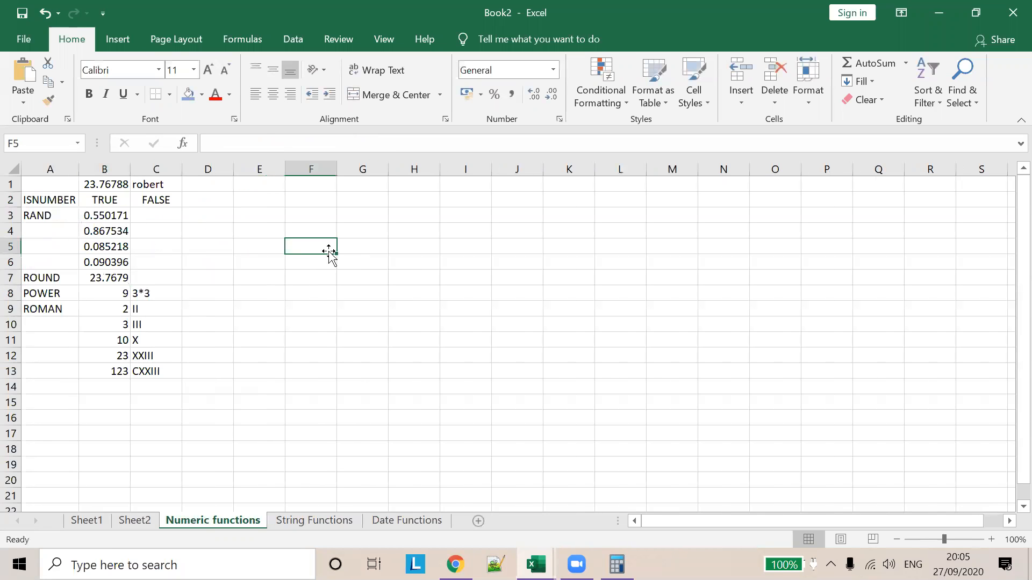
# On the String Functions sheet, examine the LEFT formula in B2 and the RIGHT formula in B3 against the source text in B1
pyautogui.click(315, 524)
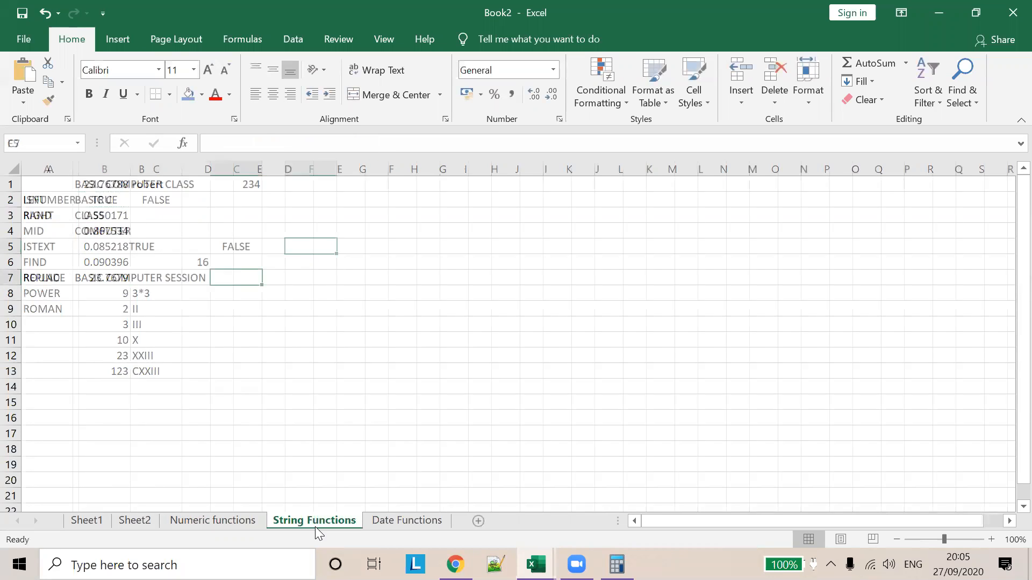
pyautogui.click(63, 202)
pyautogui.click(80, 198)
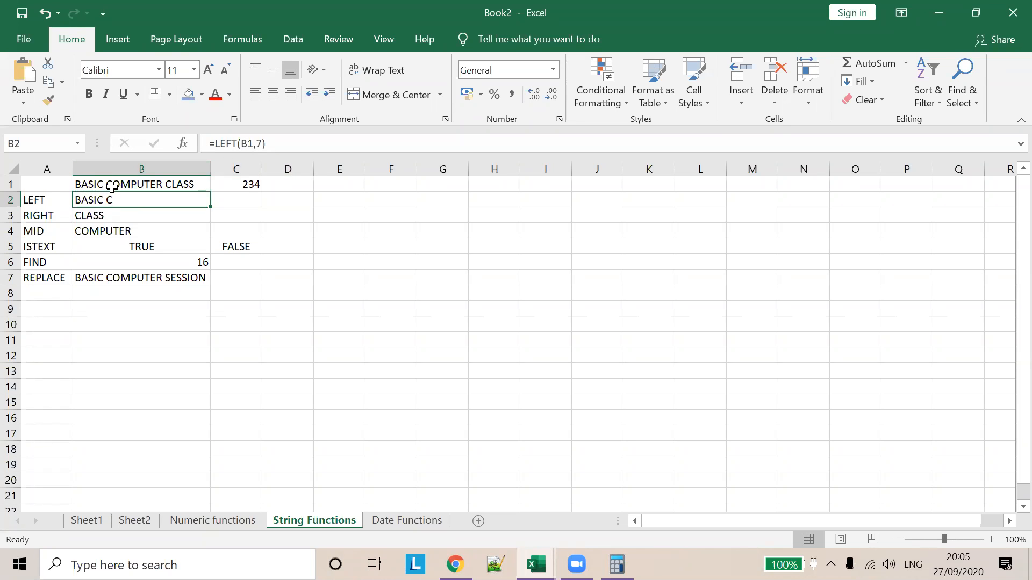
pyautogui.click(118, 221)
pyautogui.click(203, 184)
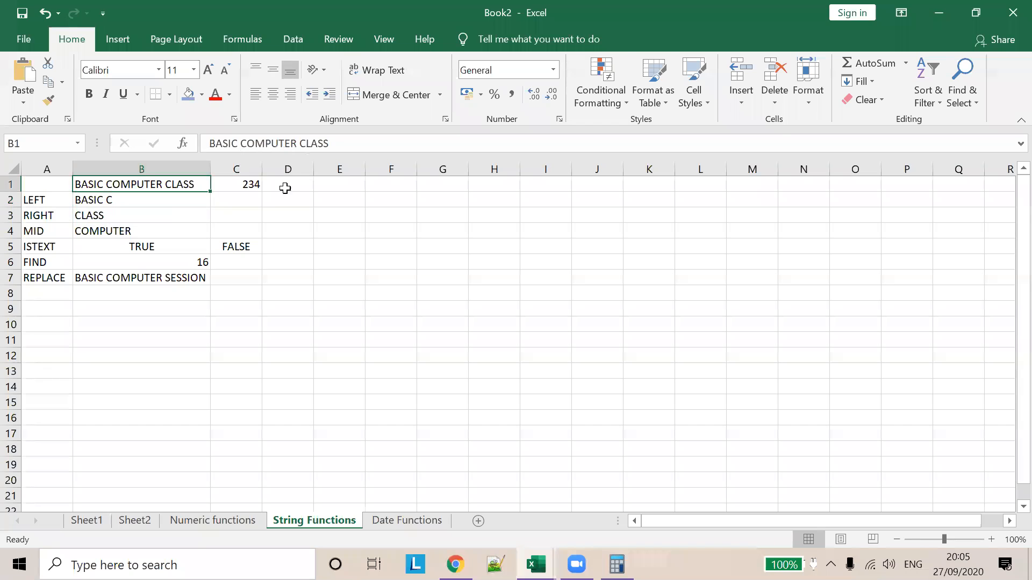
pyautogui.click(106, 216)
pyautogui.click(267, 143)
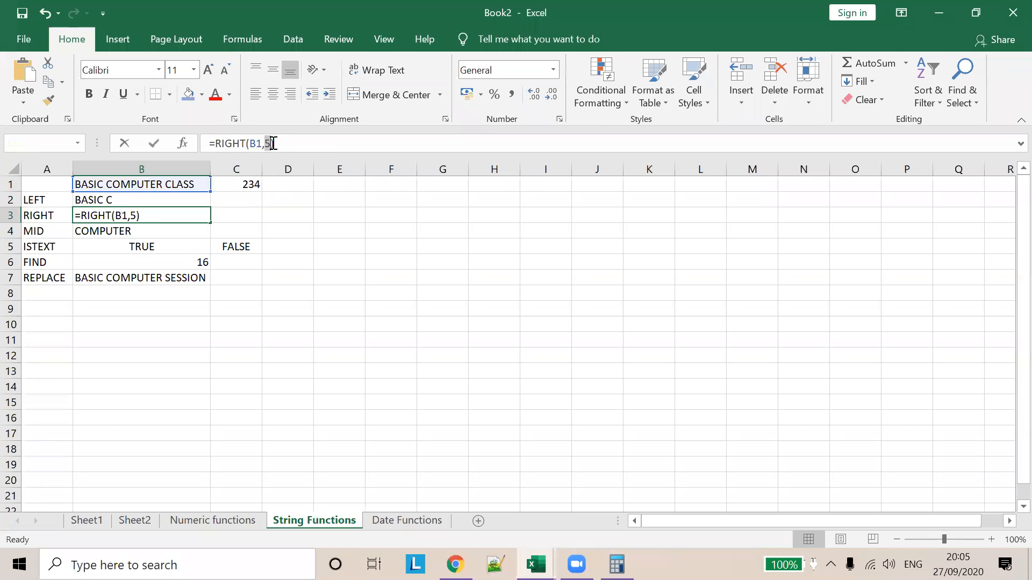
pyautogui.press('BackSpace')
pyautogui.click(111, 230)
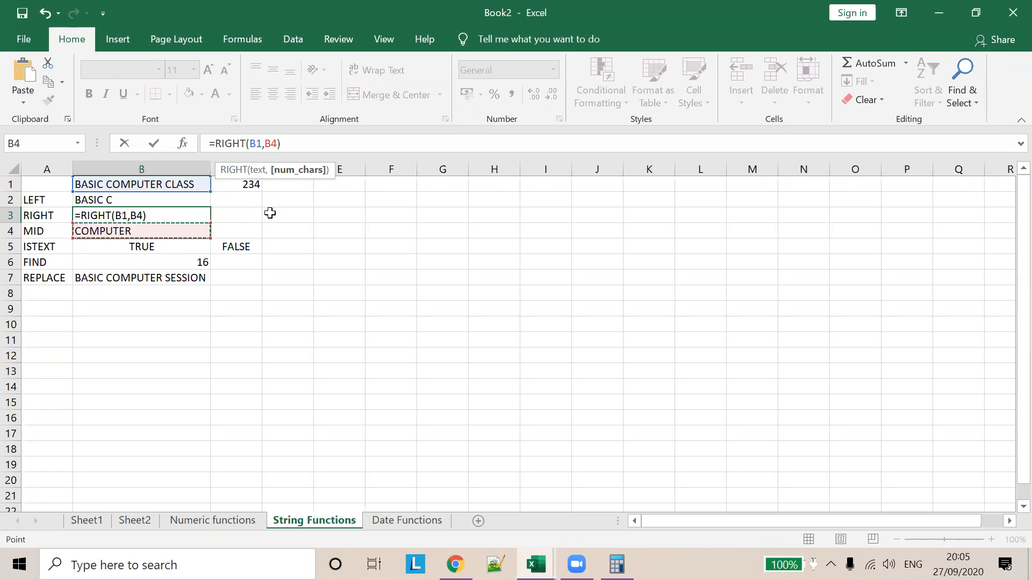
pyautogui.press('Escape')
# Examine the MID formula in B4 and the ISTEXT formulas in B5 and C5 against the number in C1
pyautogui.click(143, 231)
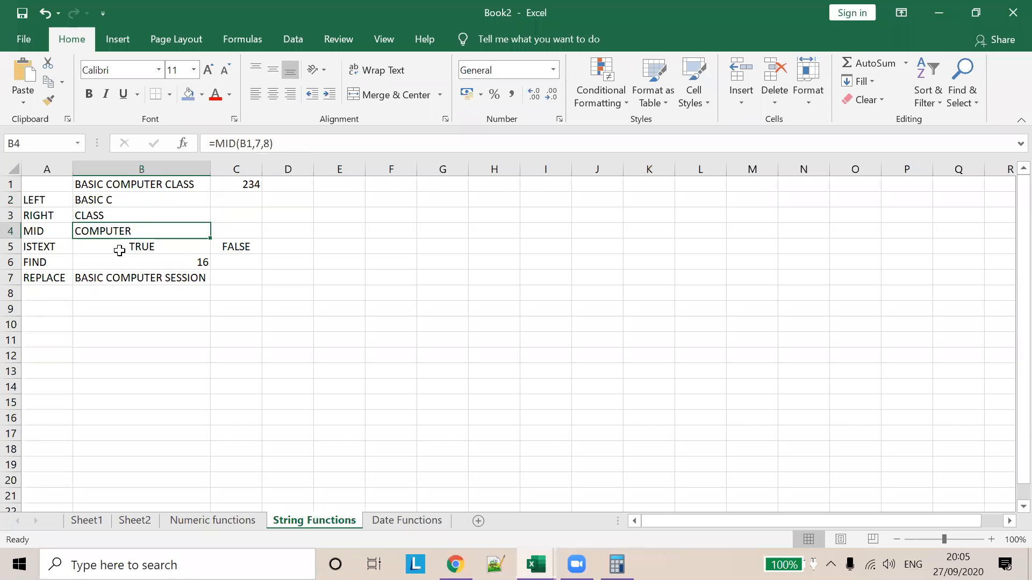
pyautogui.click(120, 251)
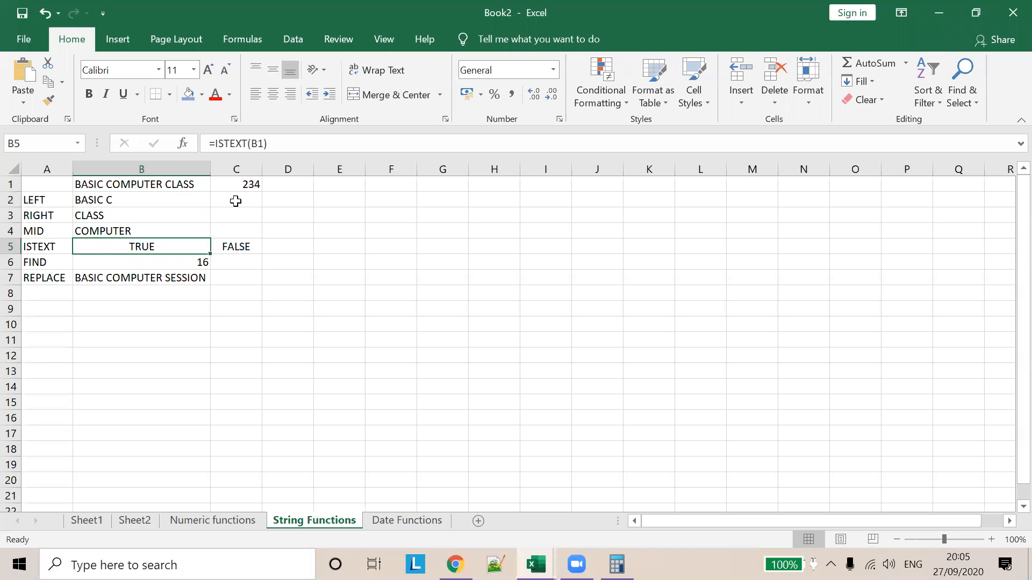
pyautogui.click(248, 183)
pyautogui.click(243, 244)
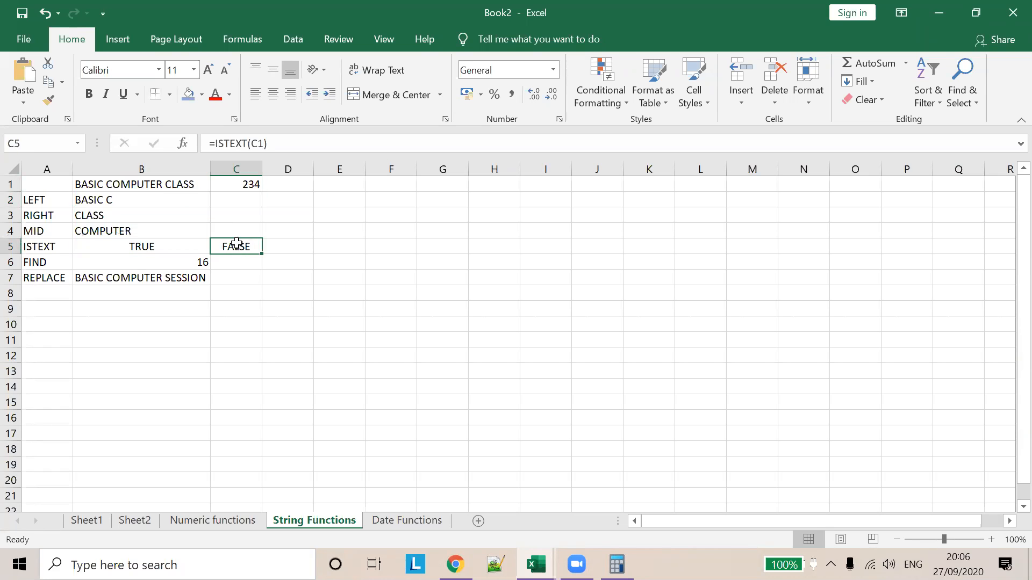
# Examine the FIND formula in B6 and its "CLASS" search text, leaving the formula as it was
pyautogui.click(182, 271)
pyautogui.click(175, 262)
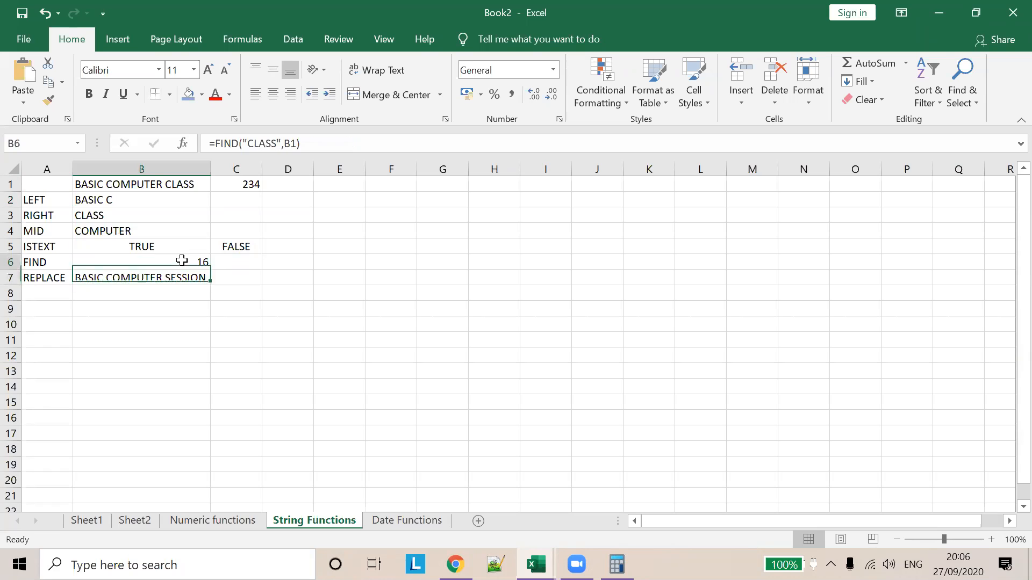
pyautogui.doubleClick(262, 144)
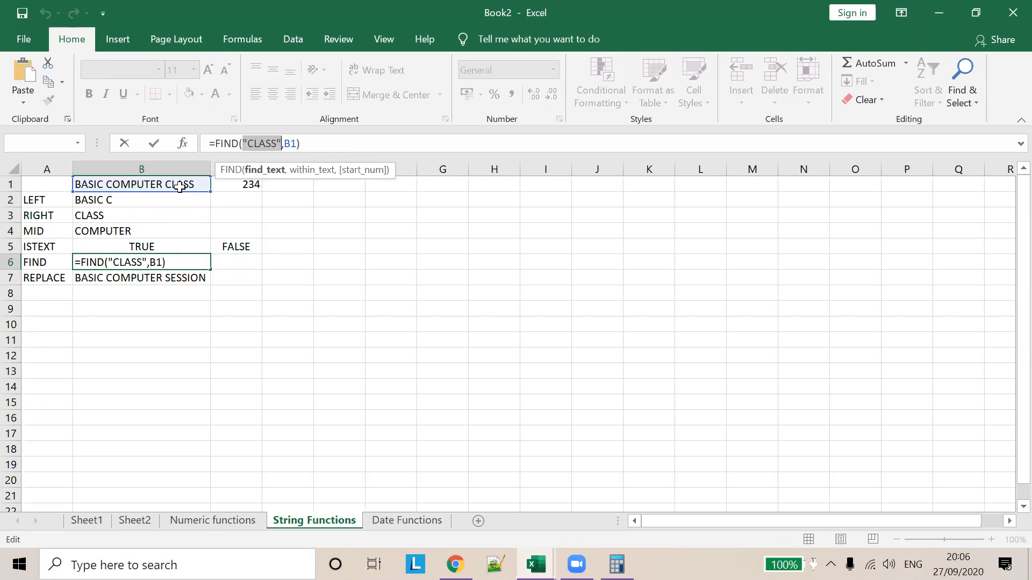
pyautogui.click(265, 277)
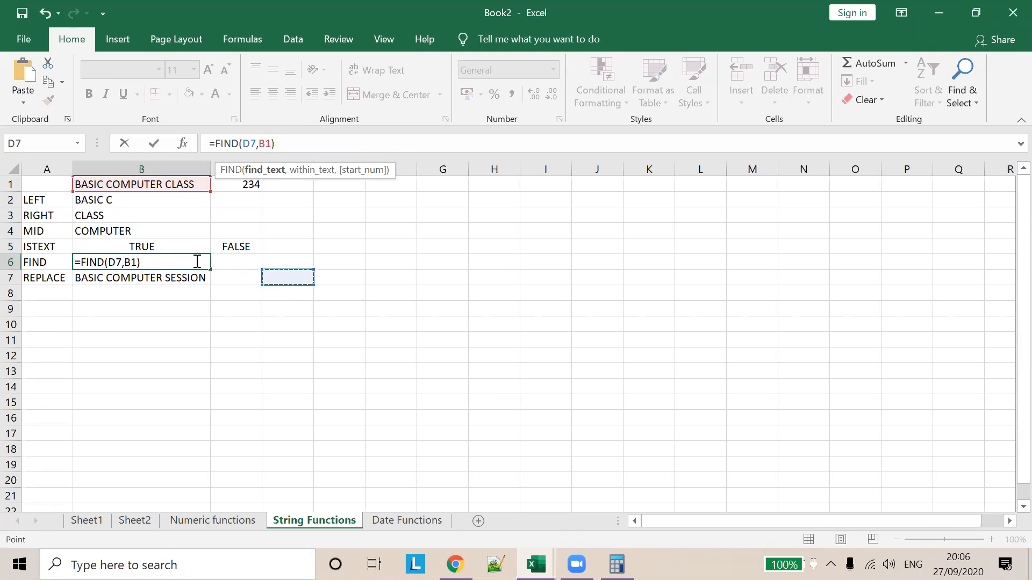
pyautogui.press('Escape')
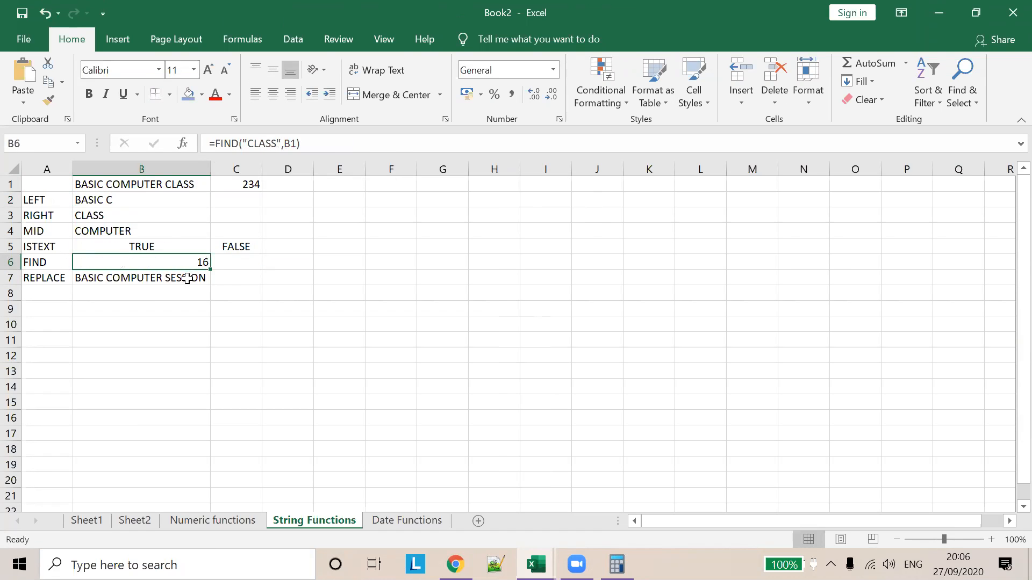
# Examine the REPLACE formula in B7 and its arguments against the source text in B1
pyautogui.click(186, 278)
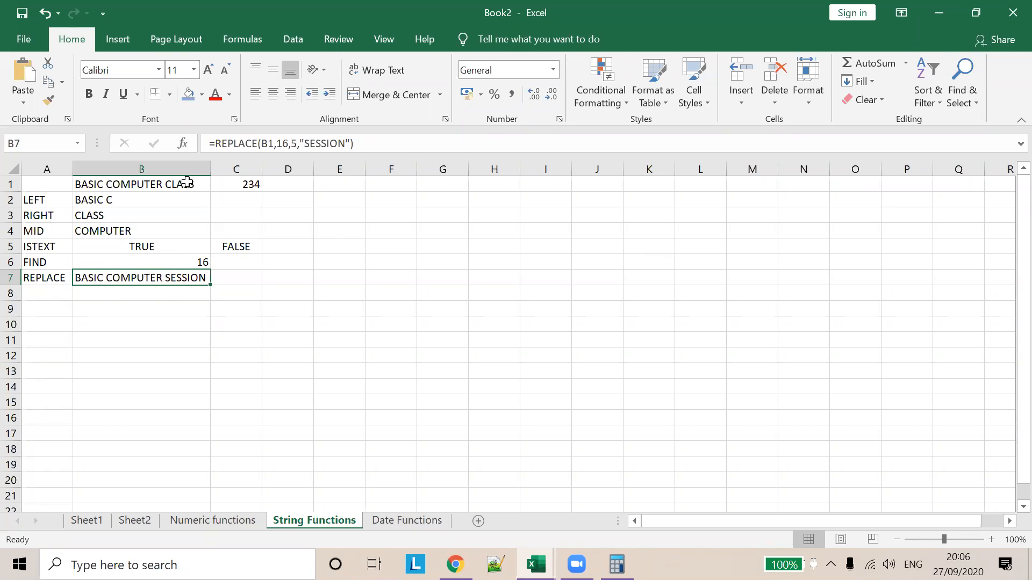
pyautogui.click(227, 276)
pyautogui.click(185, 276)
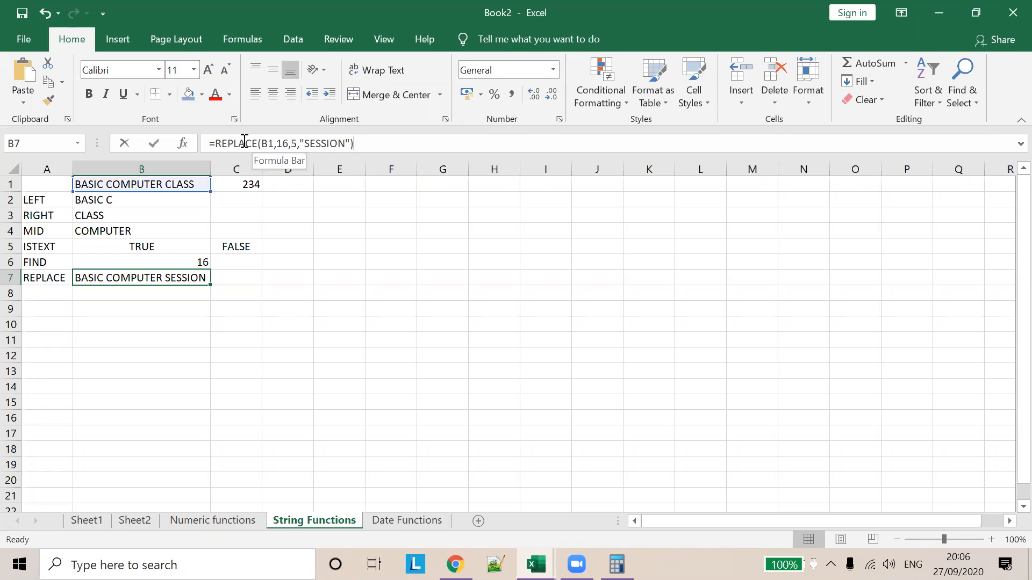
pyautogui.click(243, 143)
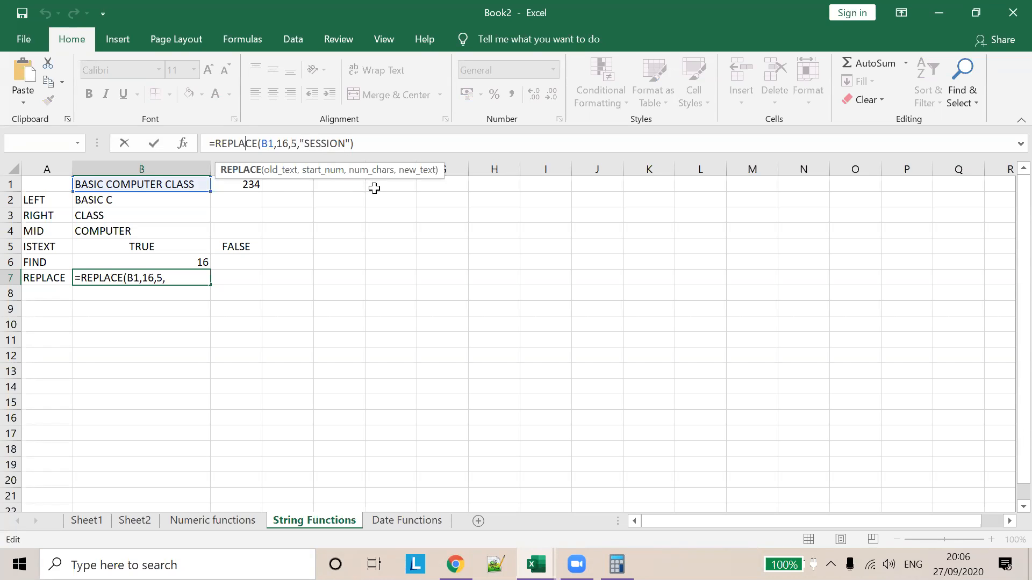
# On the Date Functions sheet, examine the DATE formula in E2 and the year, month and day cells it references
pyautogui.click(390, 521)
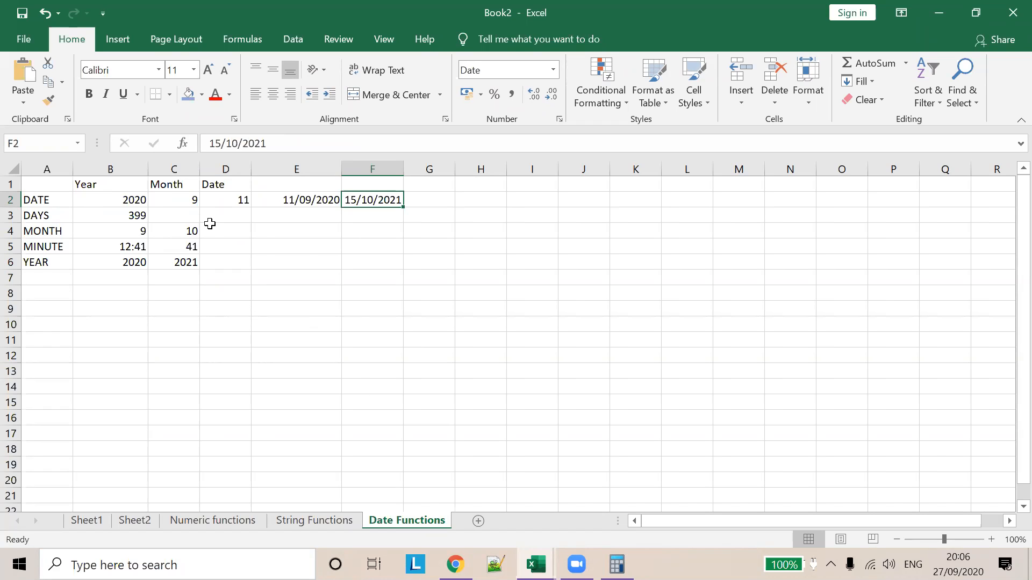
pyautogui.click(46, 203)
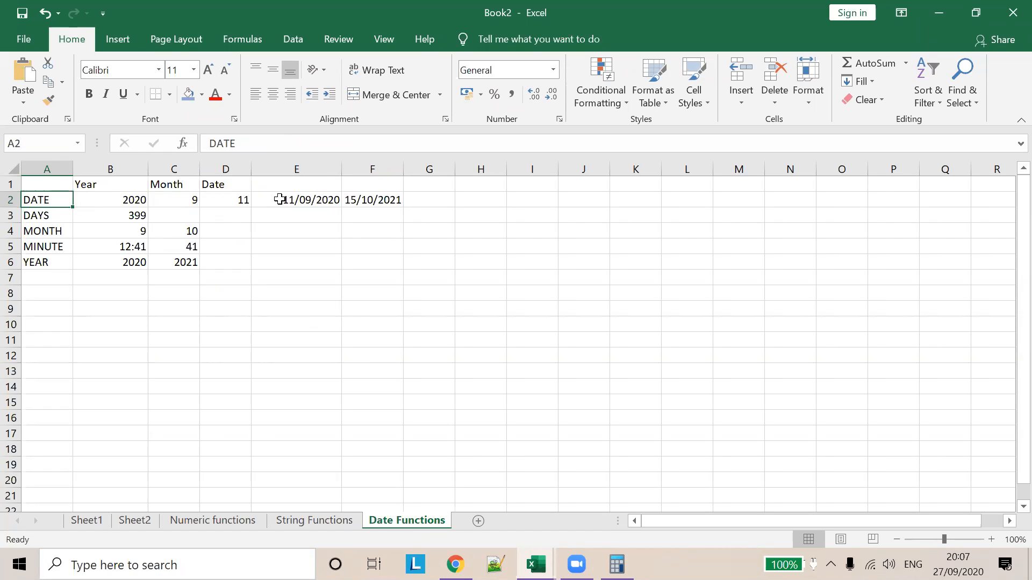
pyautogui.click(297, 203)
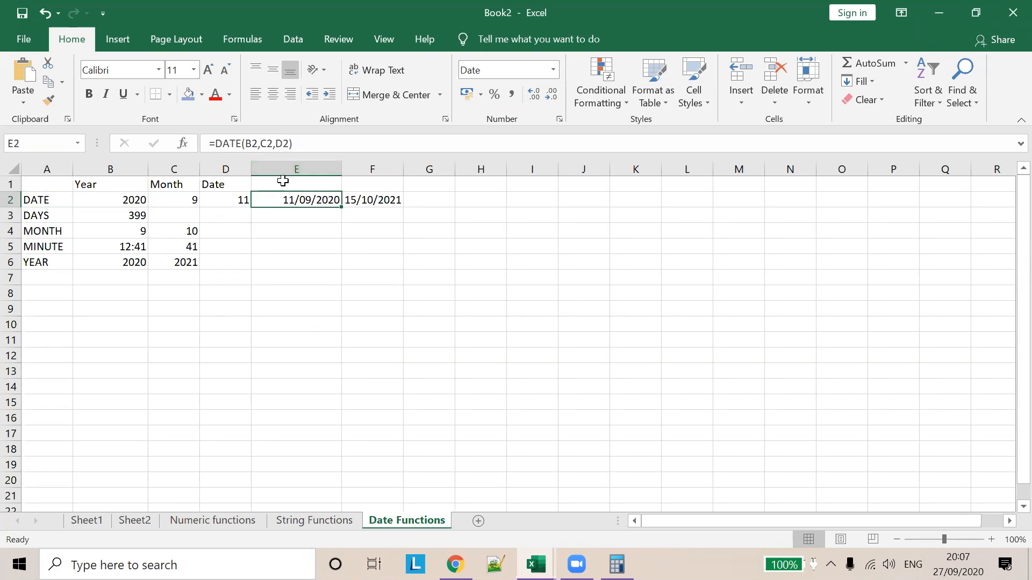
pyautogui.click(237, 143)
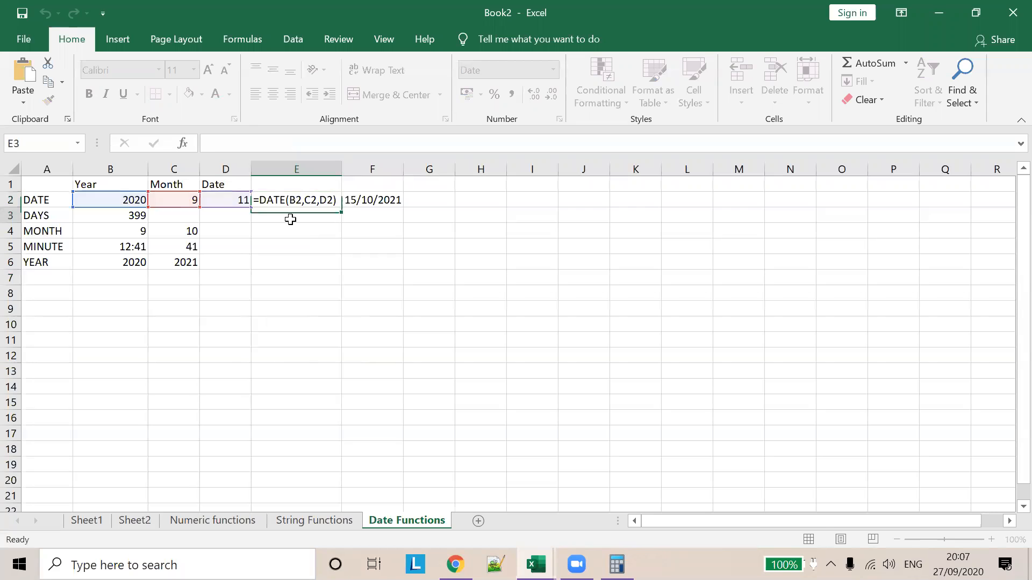
pyautogui.press('Return')
pyautogui.click(299, 201)
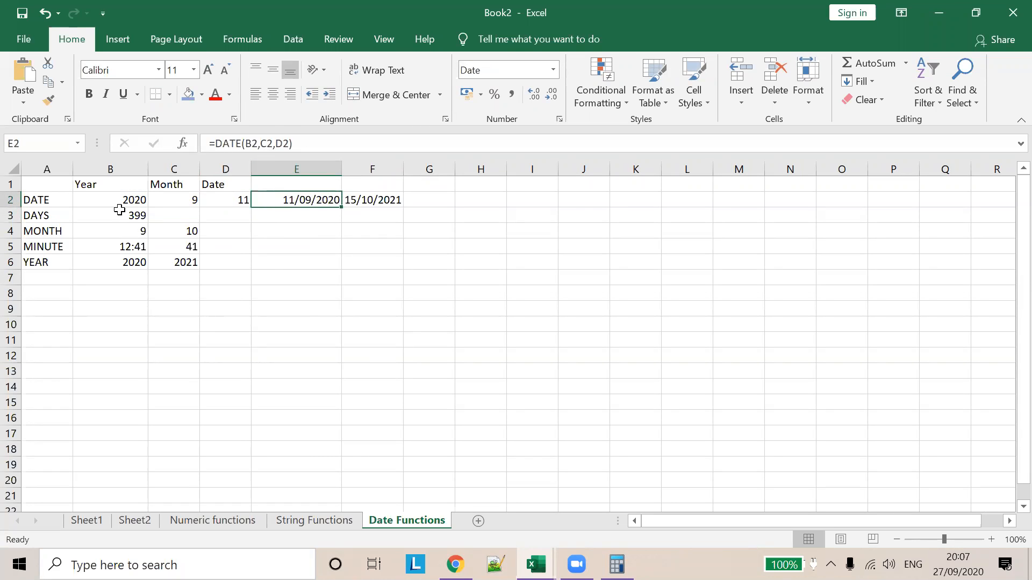
# Examine the DAYS formula in B3 and its end-date and start-date references
pyautogui.click(135, 213)
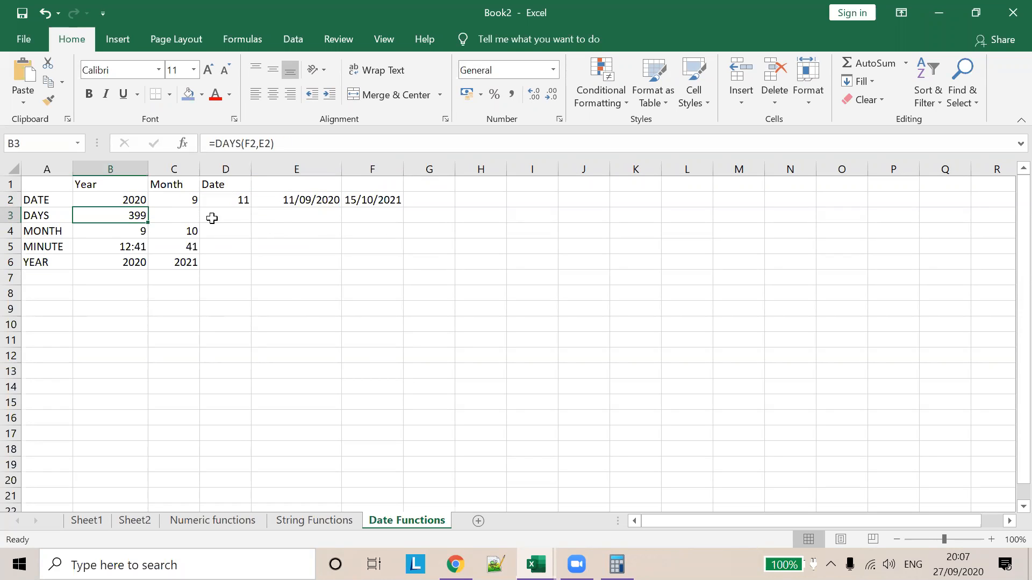
pyautogui.click(223, 143)
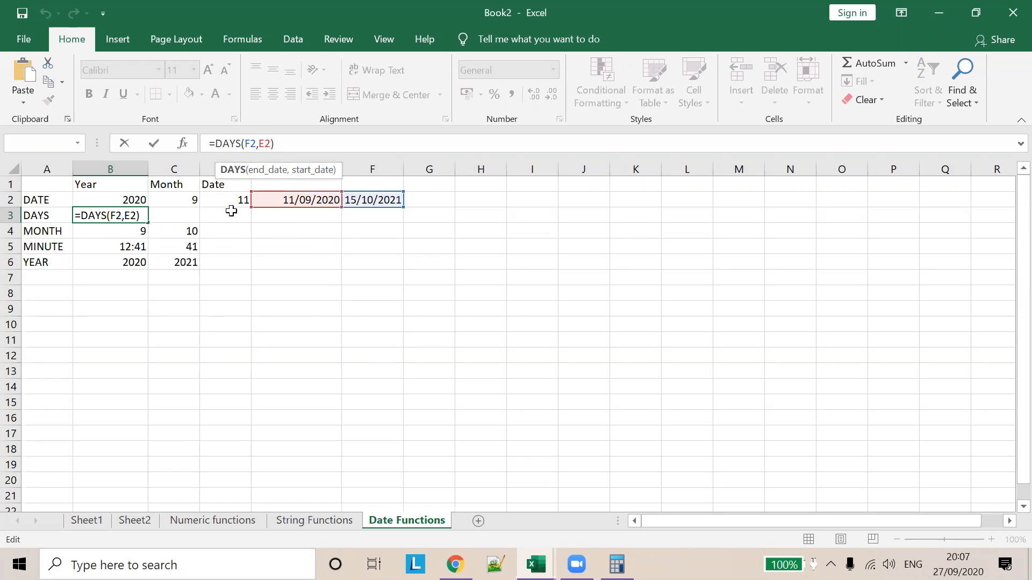
pyautogui.click(171, 216)
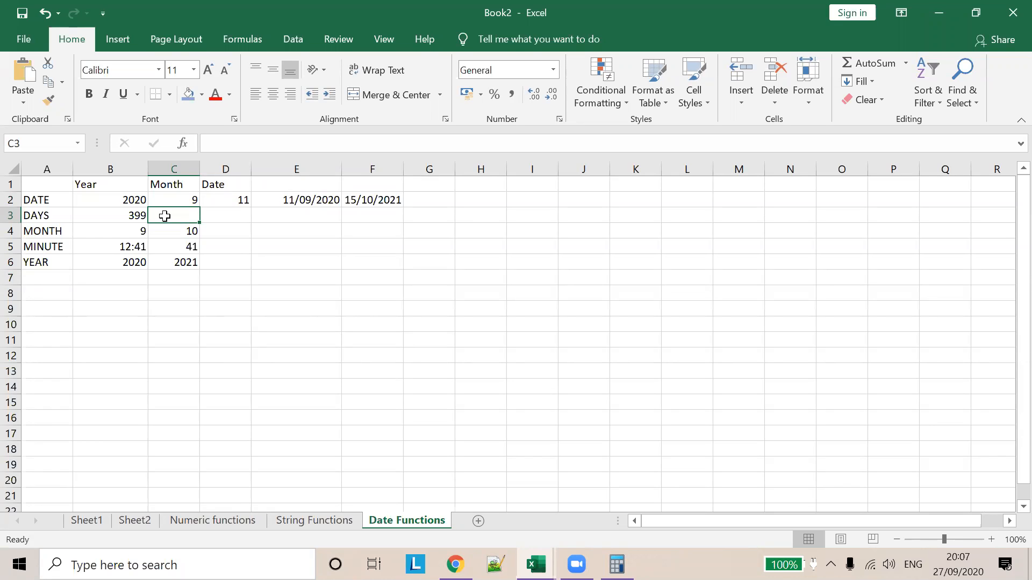
# Examine the MONTH formulas in B4 and C4 against the dates in E2 and F2
pyautogui.click(122, 233)
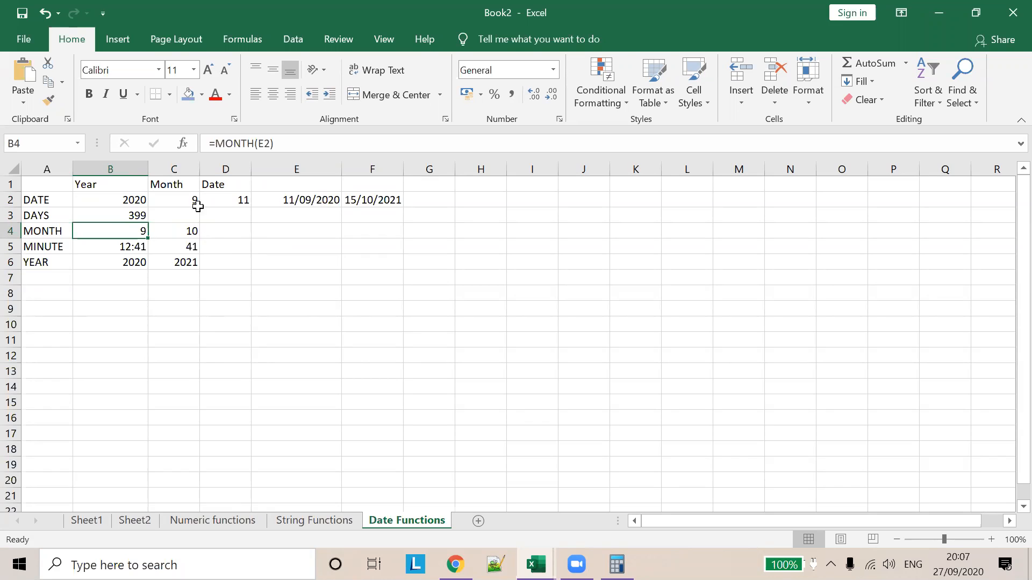
pyautogui.click(263, 143)
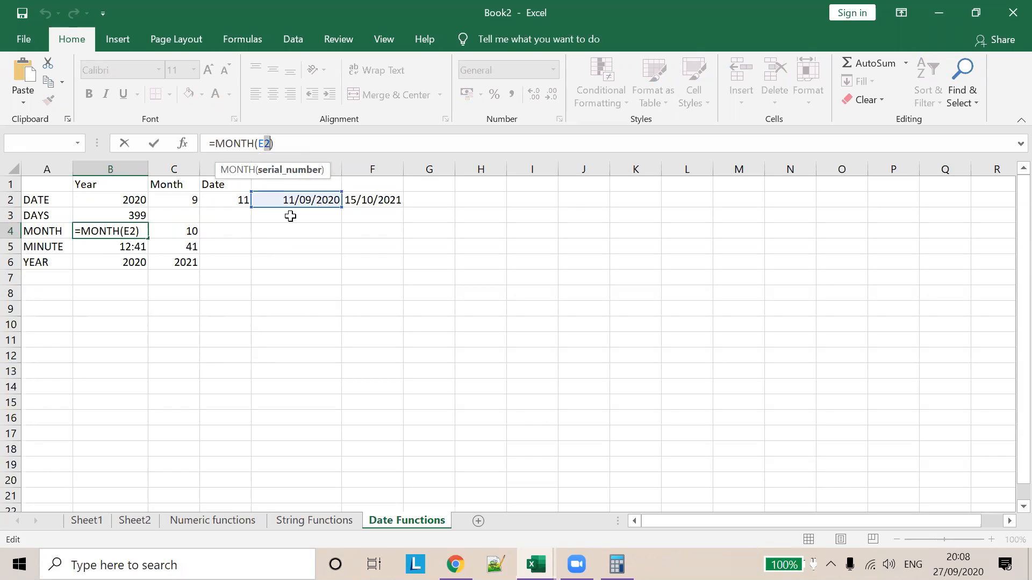
pyautogui.click(269, 231)
pyautogui.click(189, 231)
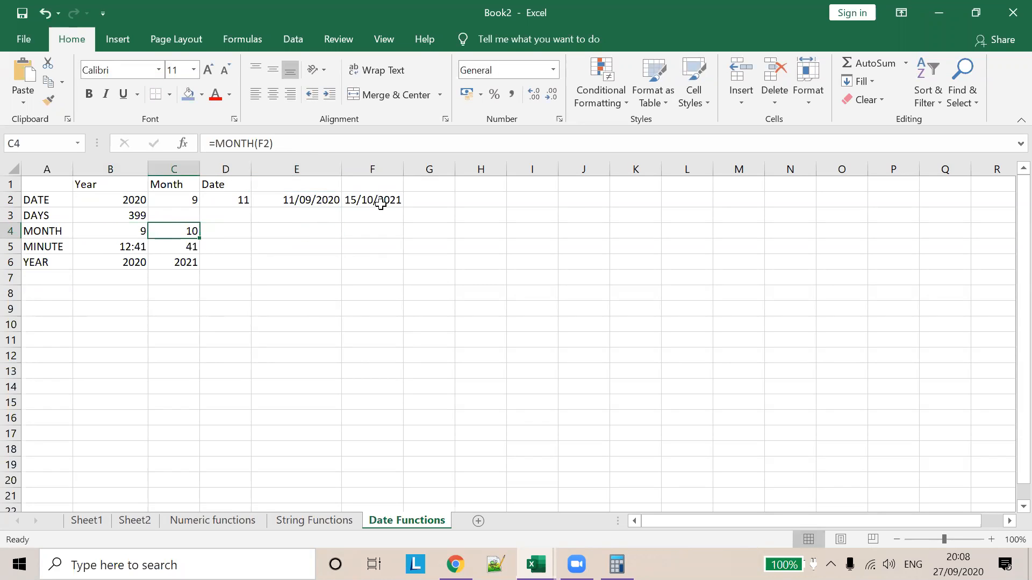
pyautogui.click(379, 202)
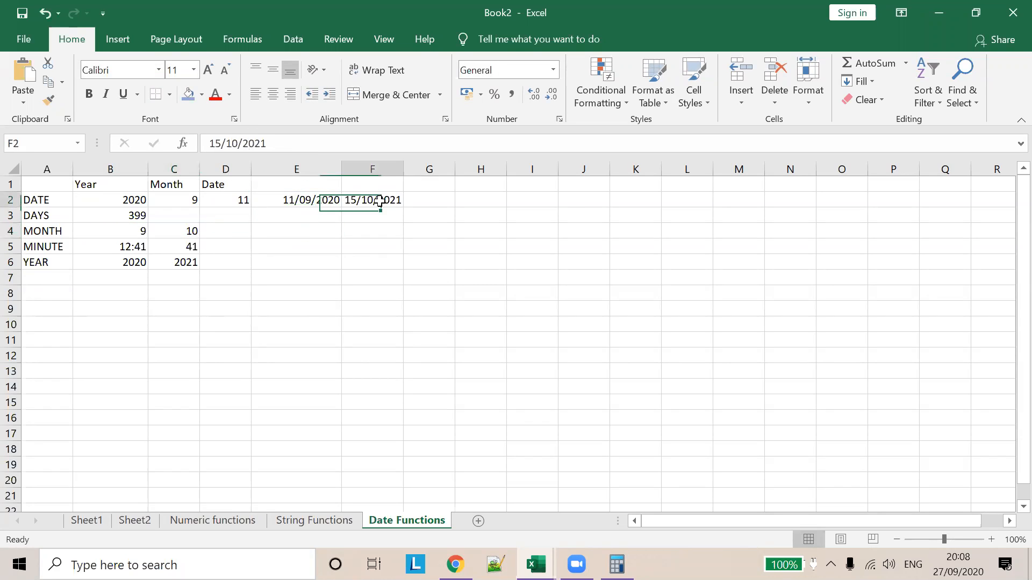
pyautogui.click(195, 237)
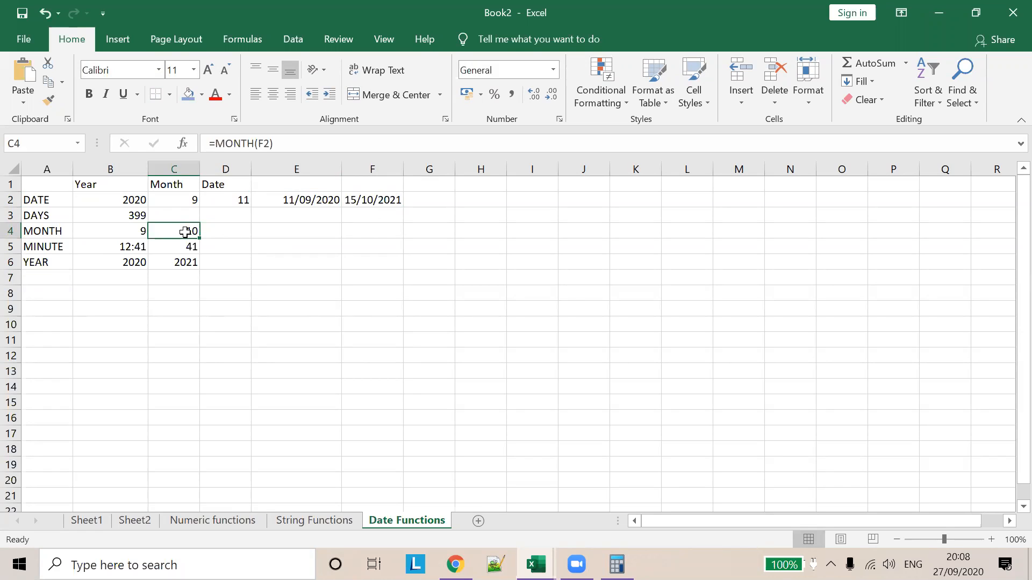
# Examine the MINUTE formula in C5 with its source time in B5, and the YEAR formulas in B6 and C6
pyautogui.click(139, 245)
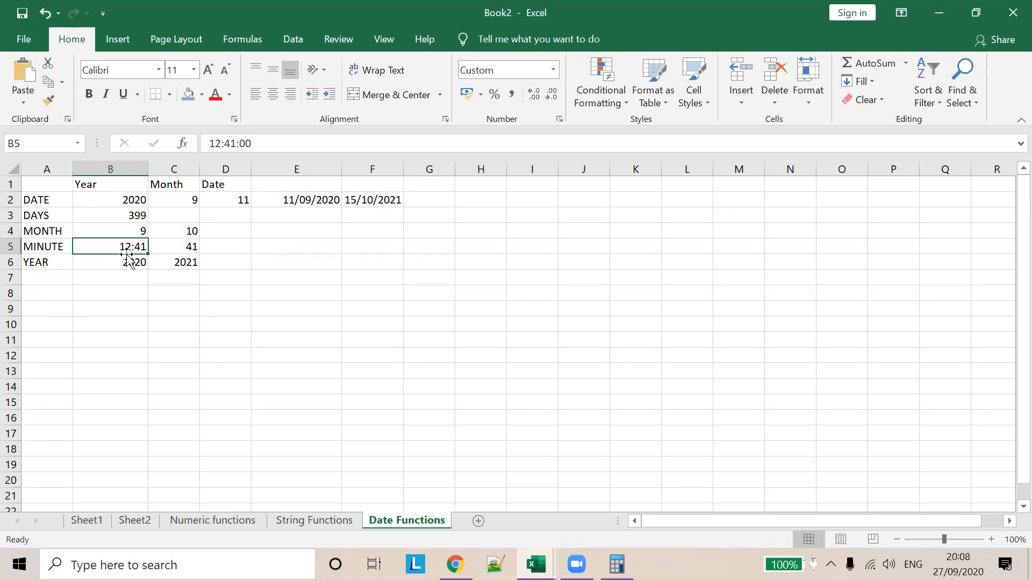
pyautogui.click(187, 245)
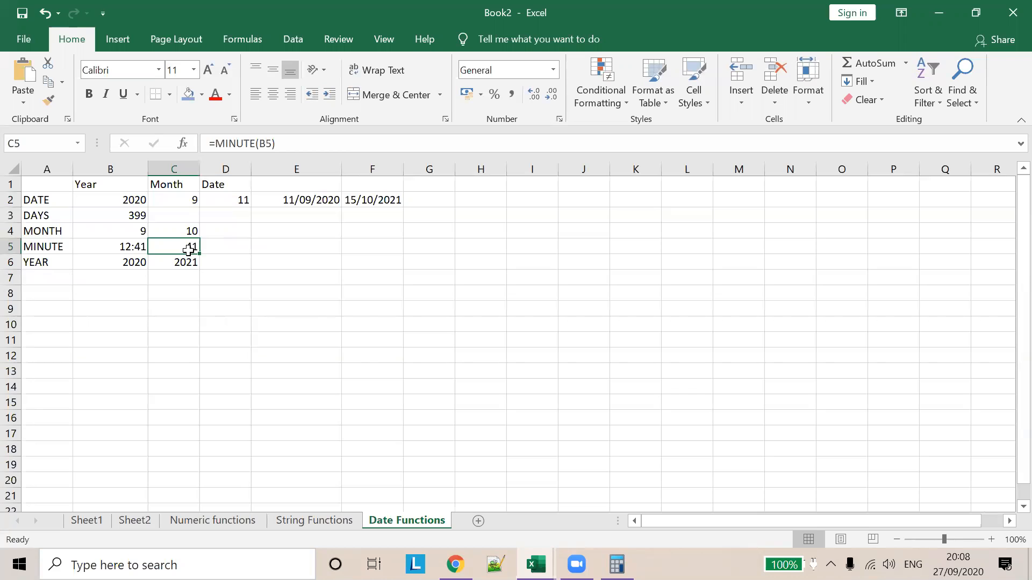
pyautogui.click(127, 265)
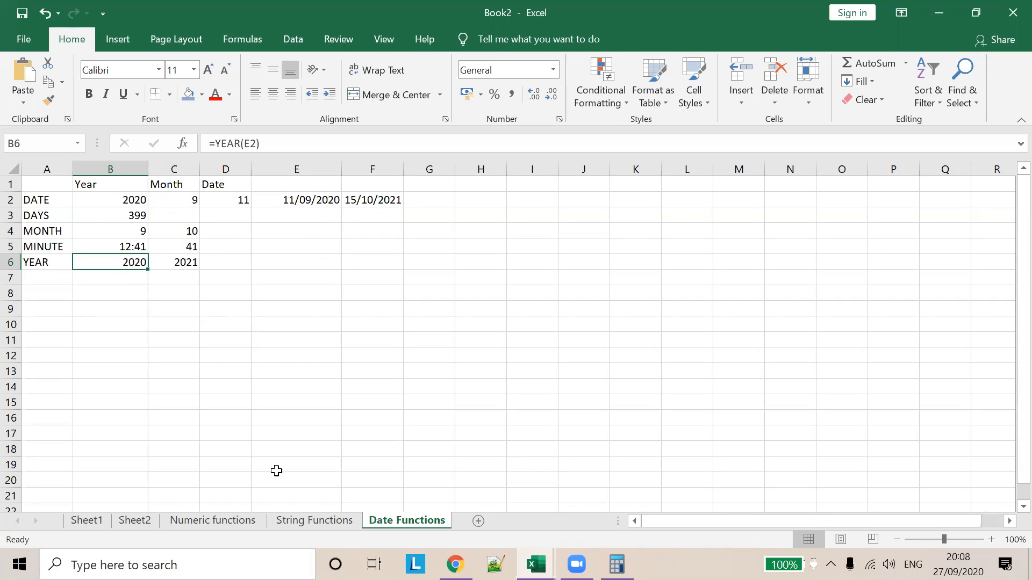
pyautogui.click(321, 196)
pyautogui.click(136, 263)
pyautogui.click(193, 261)
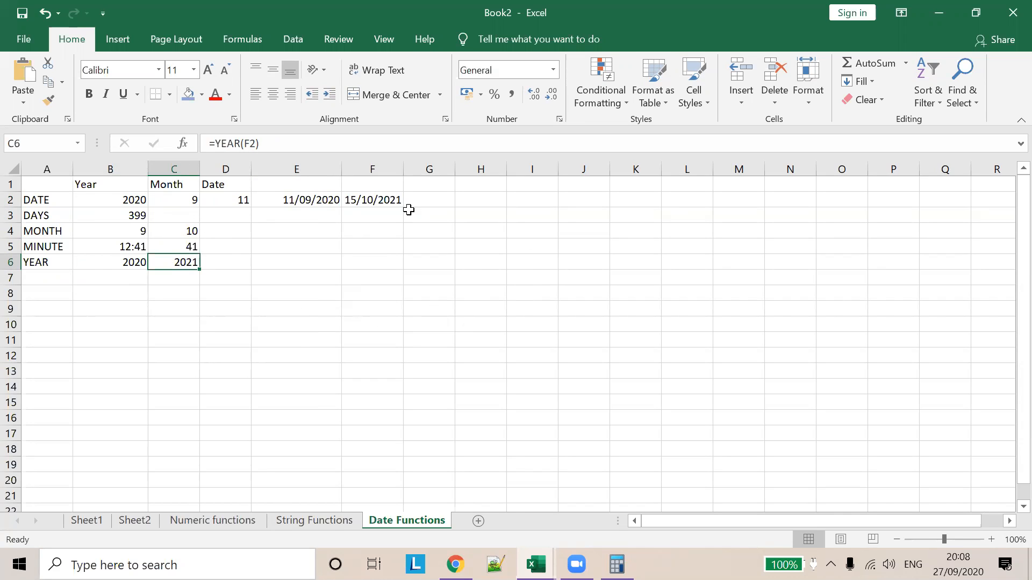
# On Sheet1, examine the VLOOKUP formula in D13, going through its lookup value, table array, column index and range lookup arguments
pyautogui.click(78, 520)
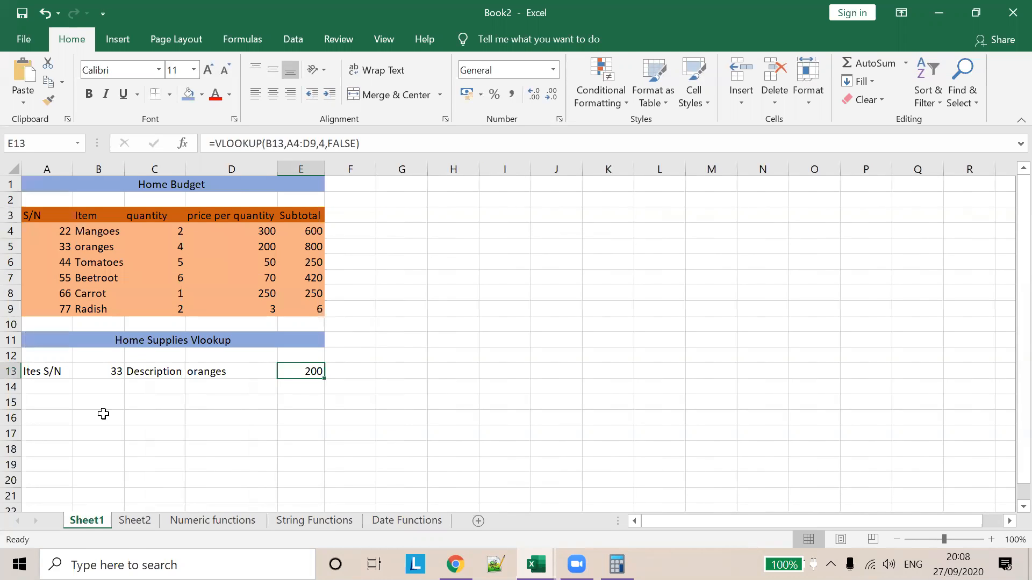
pyautogui.click(239, 199)
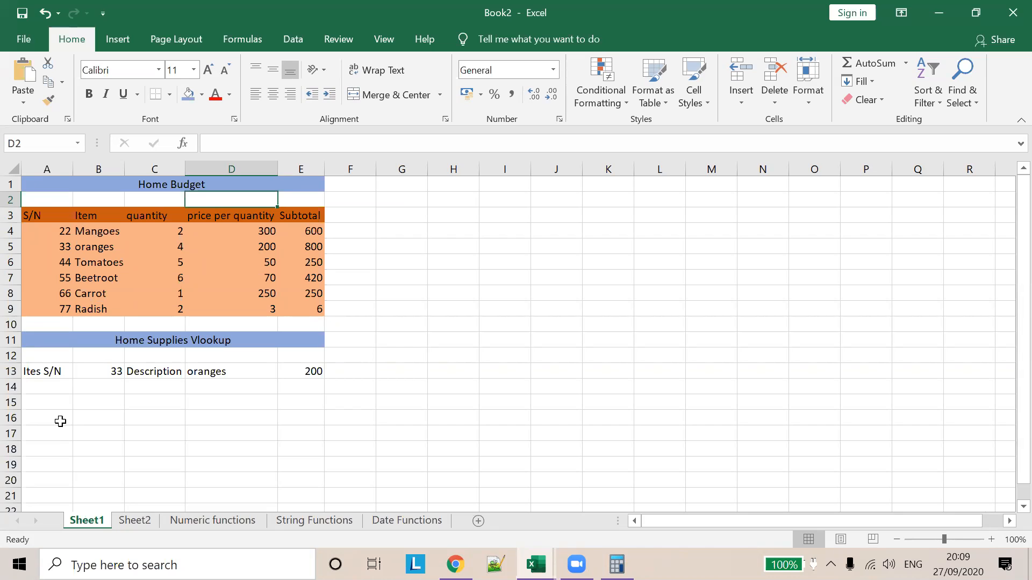
pyautogui.click(110, 369)
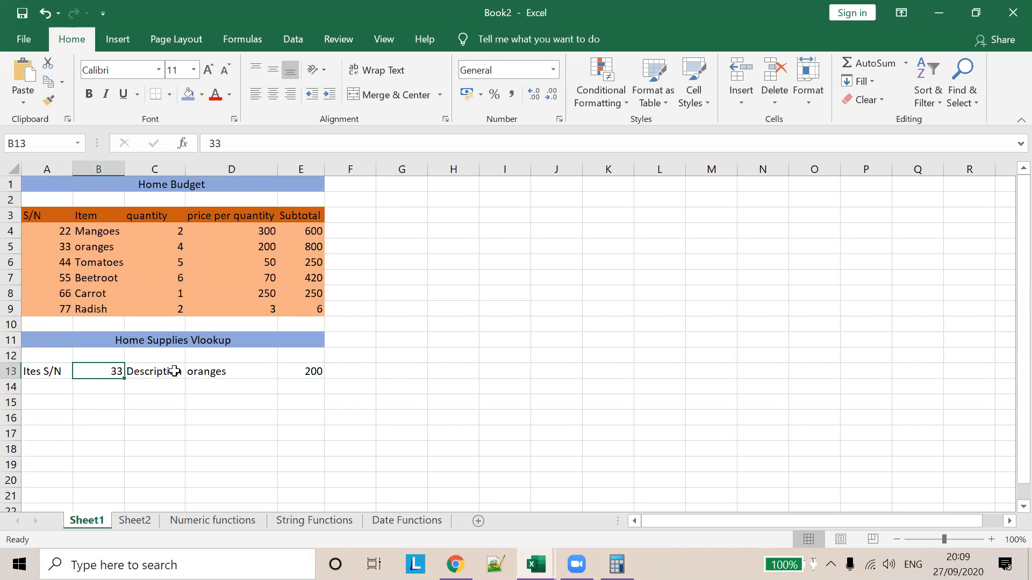
pyautogui.click(213, 375)
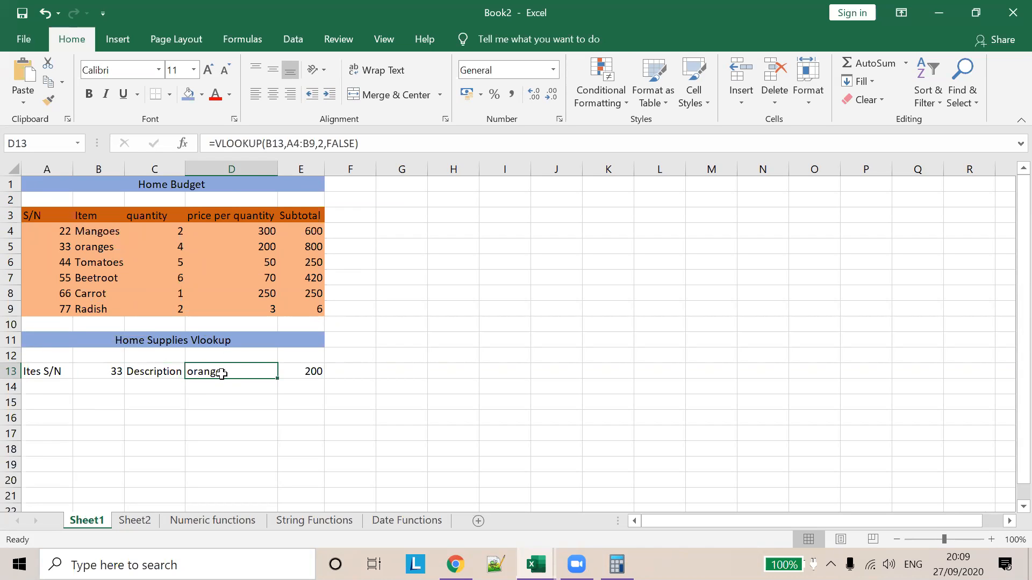
pyautogui.click(276, 143)
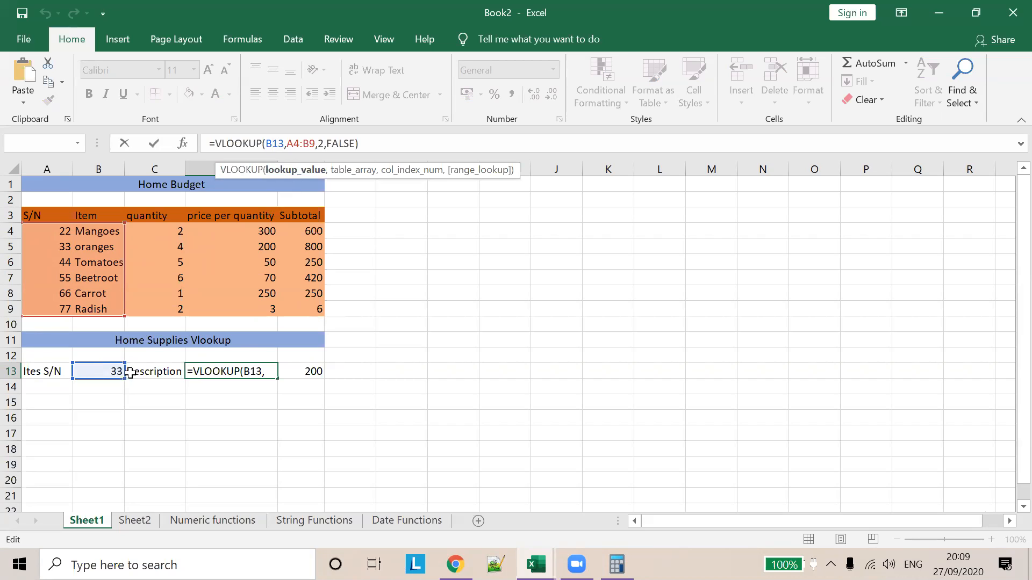
pyautogui.click(355, 171)
pyautogui.click(358, 172)
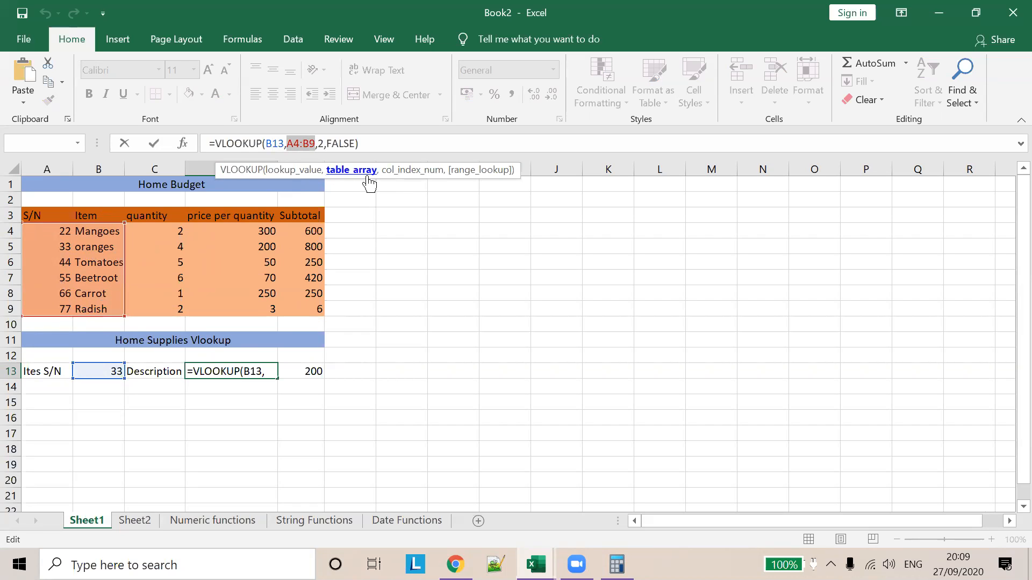
pyautogui.click(405, 172)
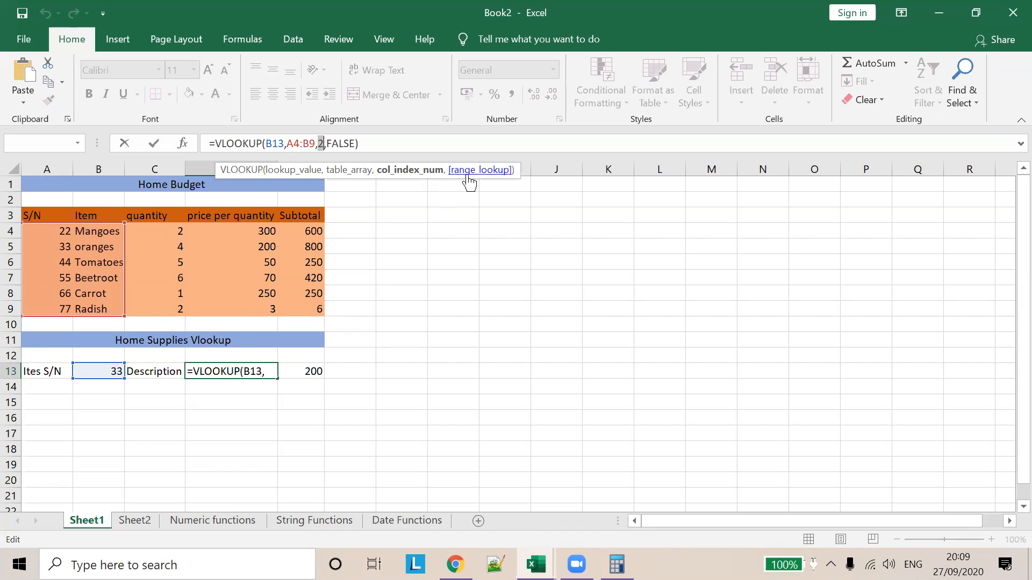
pyautogui.click(381, 142)
pyautogui.click(260, 400)
pyautogui.click(234, 370)
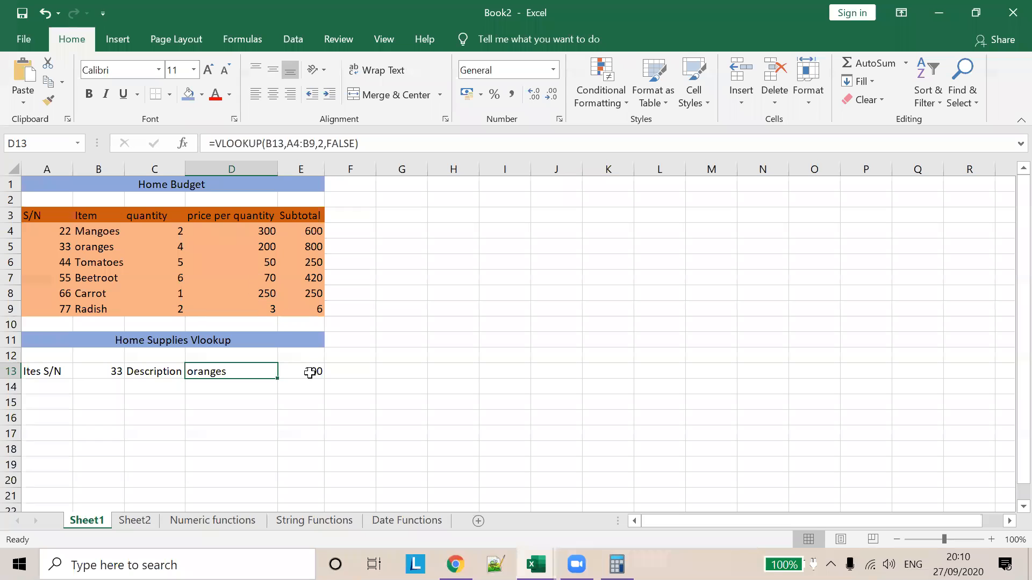
# Examine the column index argument of the VLOOKUP formula in E13
pyautogui.click(309, 372)
pyautogui.doubleClick(321, 144)
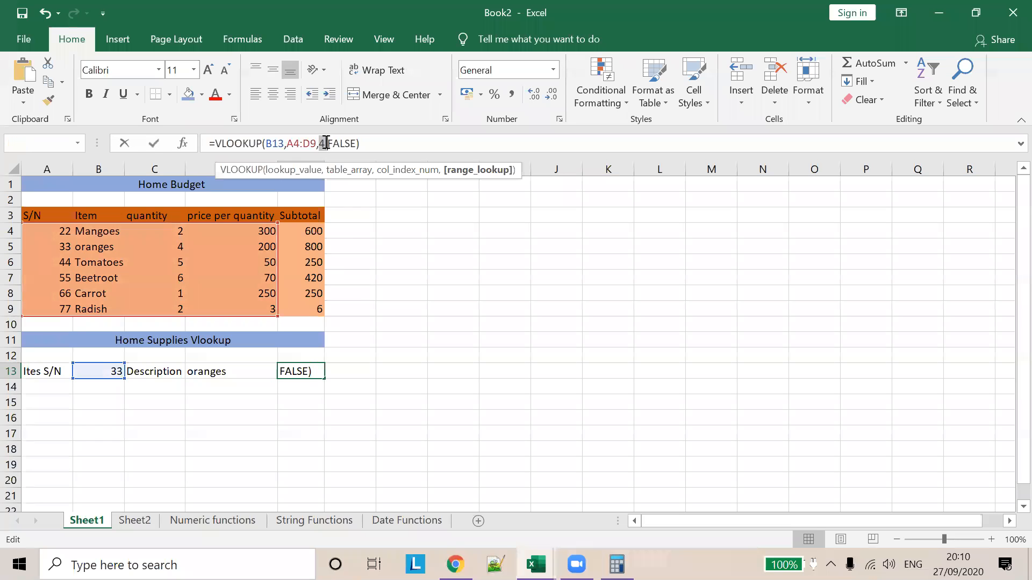